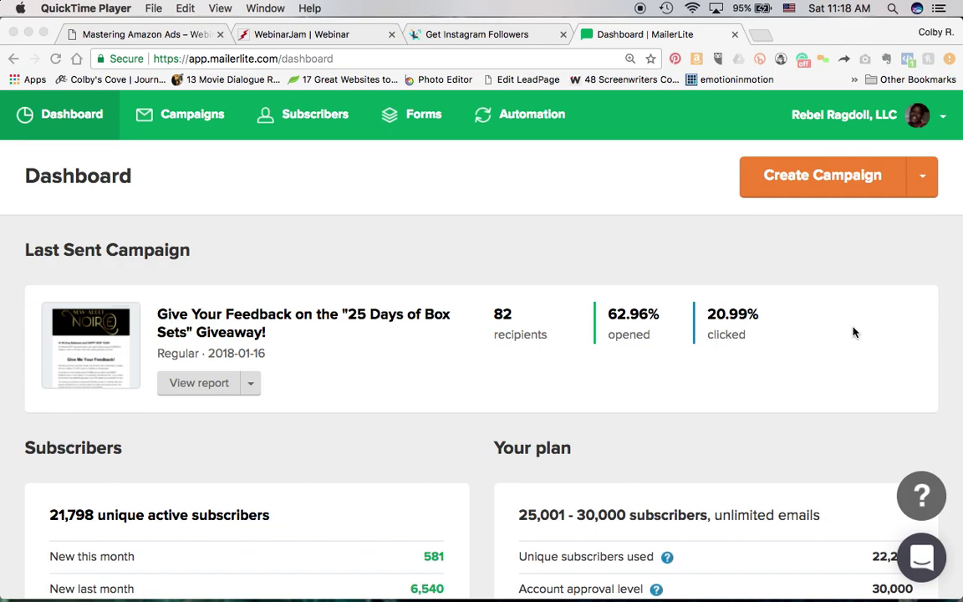
- Review the last sent campaign's recipient, open and click figures on the dashboard
{"action": "scroll", "coordinate": [854, 332], "scroll_direction": "down", "scroll_amount": 1}
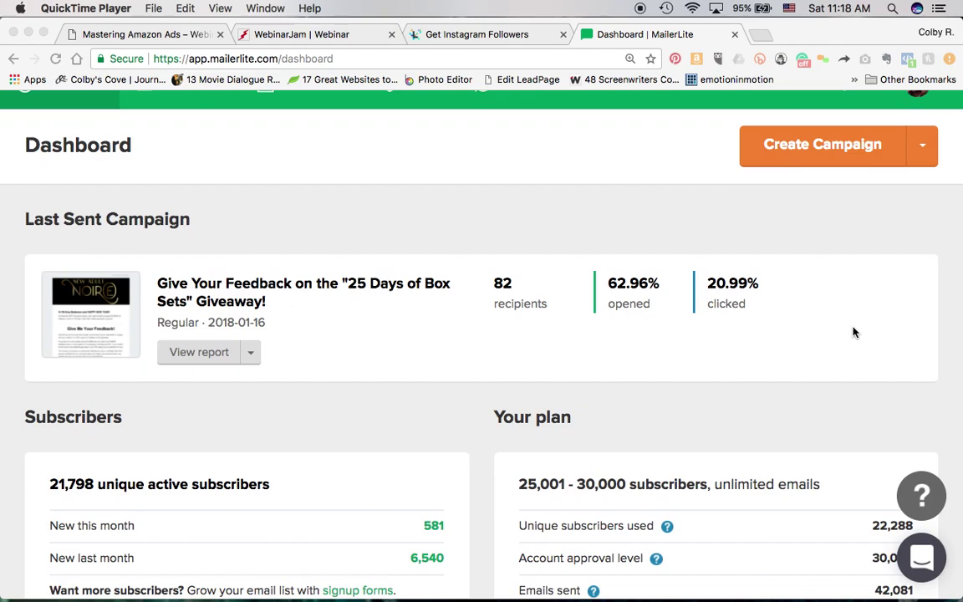
{"action": "scroll", "coordinate": [853, 333], "scroll_direction": "down", "scroll_amount": 1}
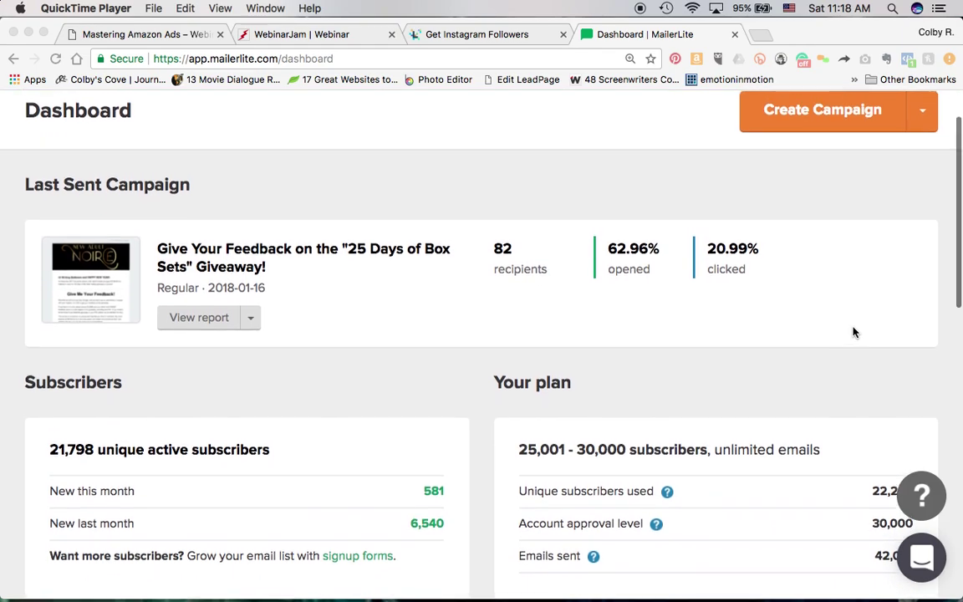
{"action": "scroll", "coordinate": [853, 332], "scroll_direction": "up", "scroll_amount": 1}
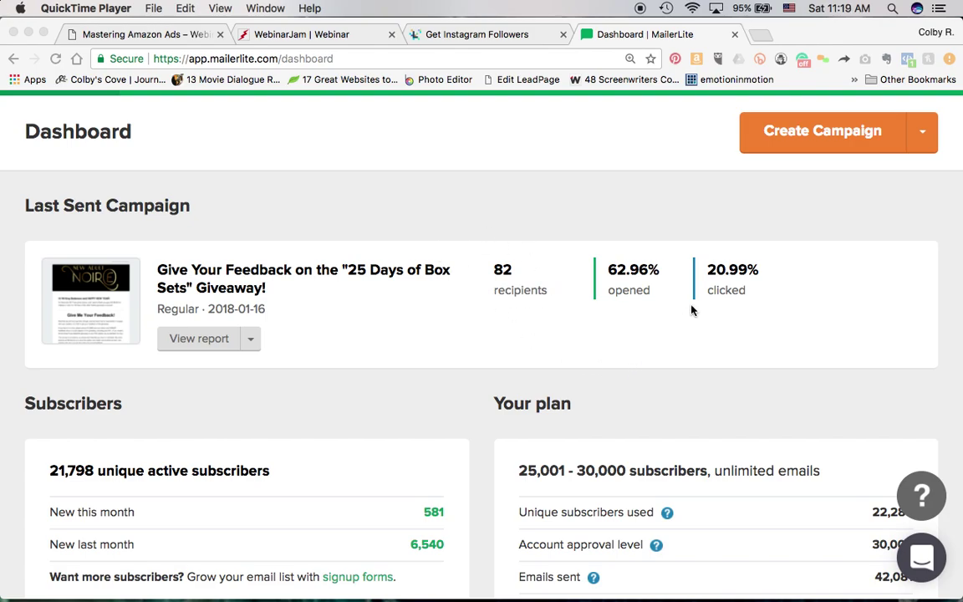
{"action": "left_click", "coordinate": [633, 273]}
{"action": "mouse_move", "coordinate": [643, 282]}
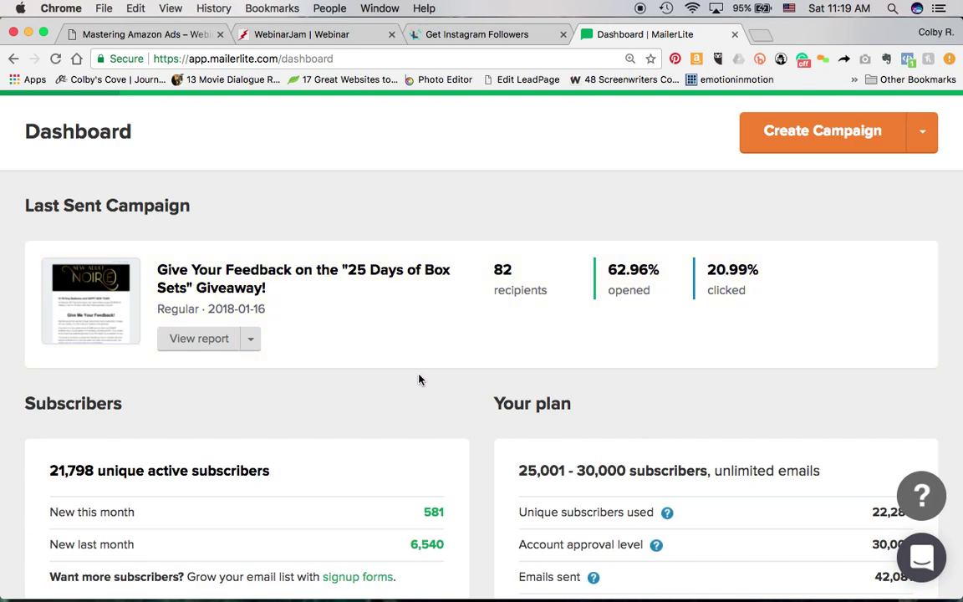
{"action": "scroll", "coordinate": [419, 379], "scroll_direction": "down", "scroll_amount": 1}
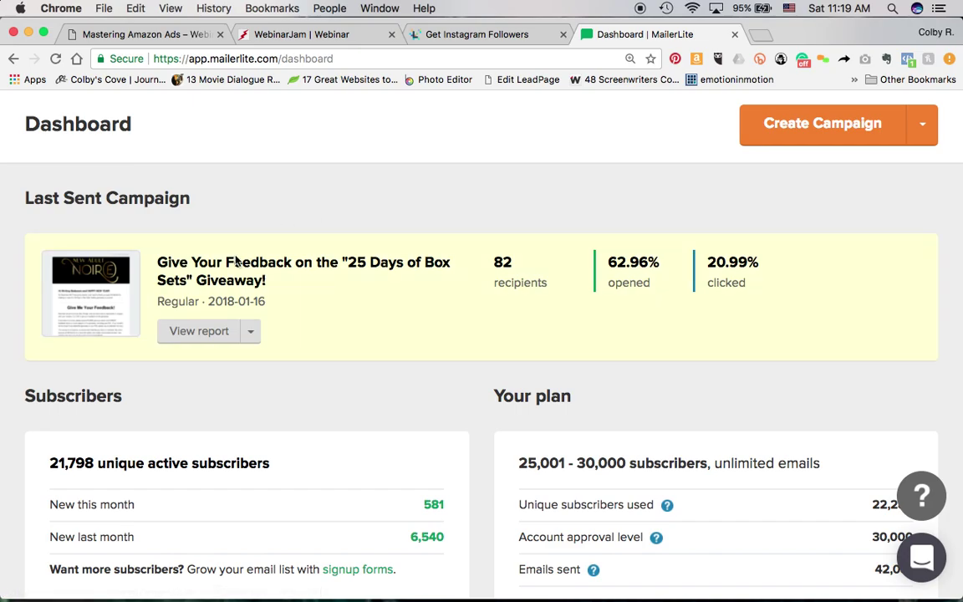
- Preview the last sent campaign's email, look through its content and close the preview
{"action": "left_click", "coordinate": [115, 286]}
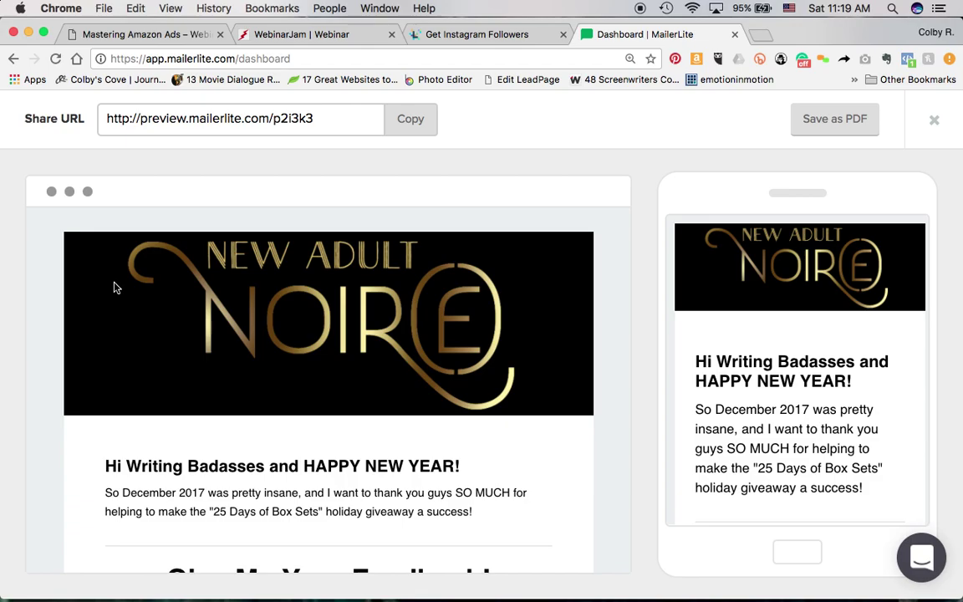
{"action": "scroll", "coordinate": [116, 286], "scroll_direction": "down", "scroll_amount": 5}
{"action": "scroll", "coordinate": [117, 286], "scroll_direction": "down", "scroll_amount": 5}
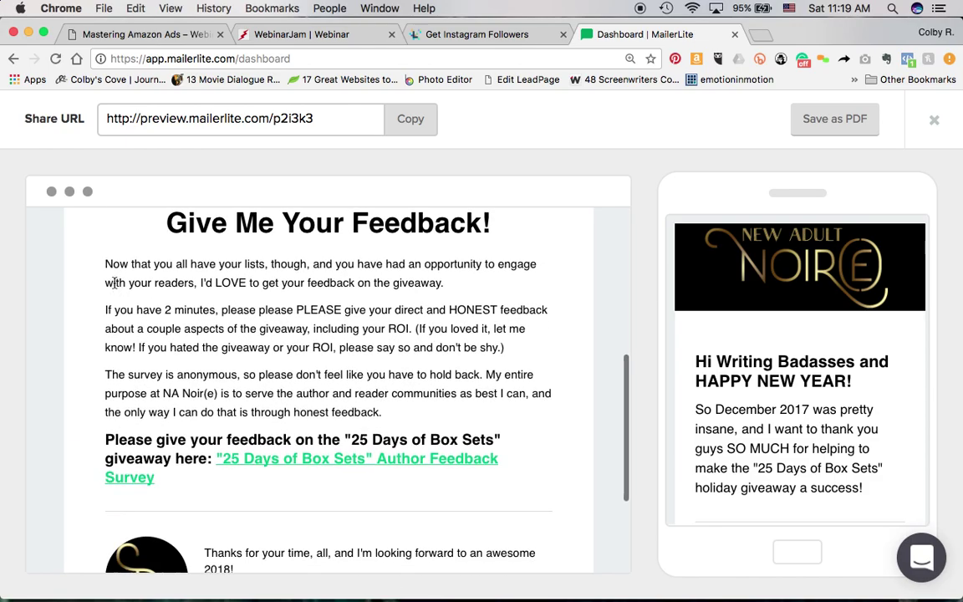
{"action": "scroll", "coordinate": [116, 287], "scroll_direction": "up", "scroll_amount": 10}
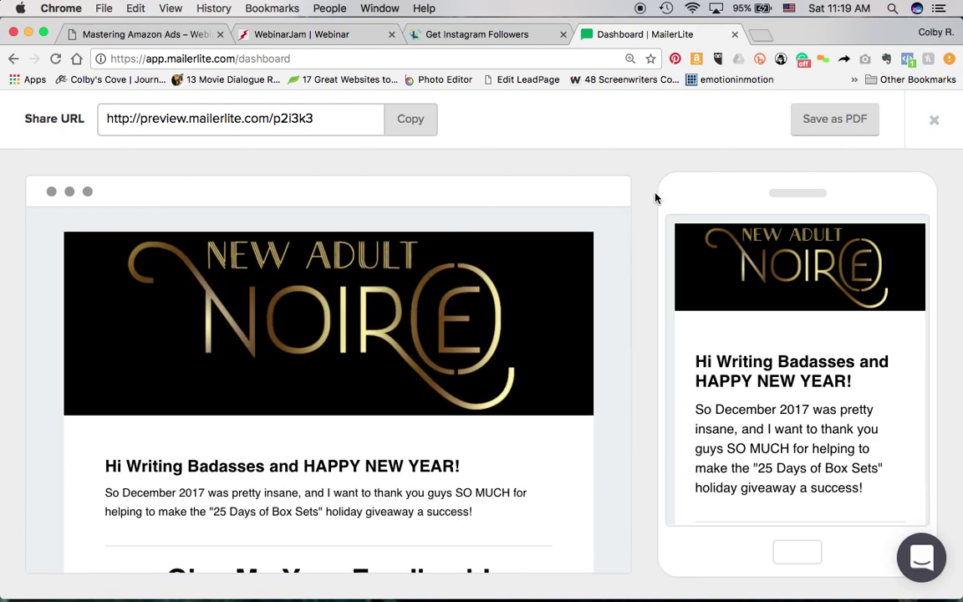
{"action": "left_click", "coordinate": [935, 122]}
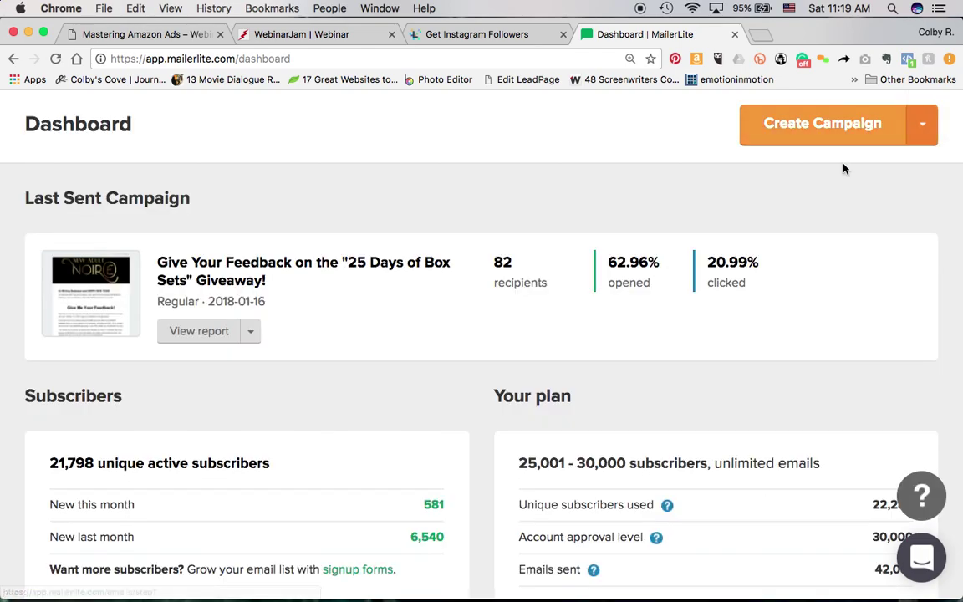
- Open the last sent campaign's report and examine its delivery statistics, reading environment and top email clients
{"action": "left_click", "coordinate": [215, 332]}
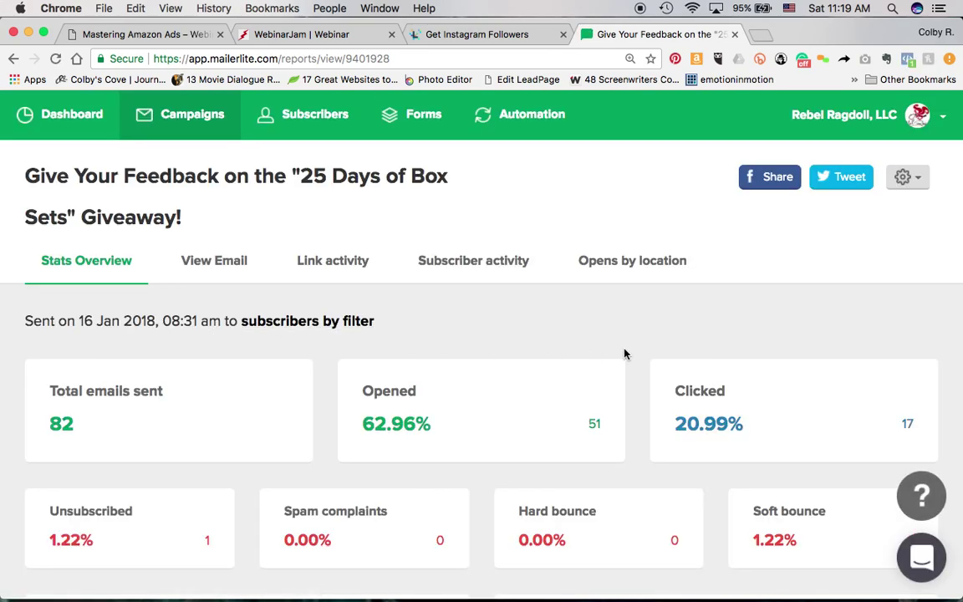
{"action": "scroll", "coordinate": [624, 354], "scroll_direction": "down", "scroll_amount": 2}
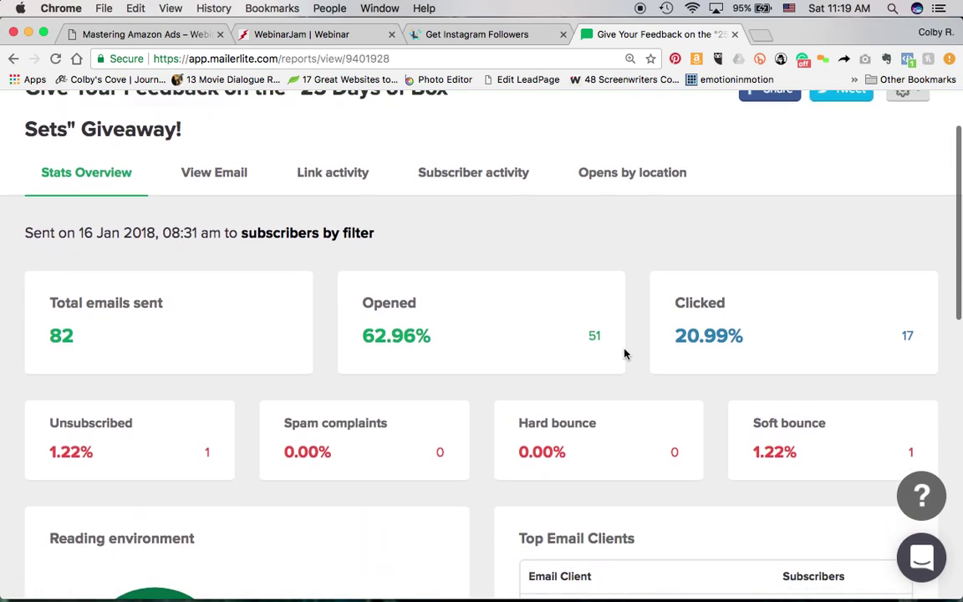
{"action": "scroll", "coordinate": [624, 355], "scroll_direction": "down", "scroll_amount": 1}
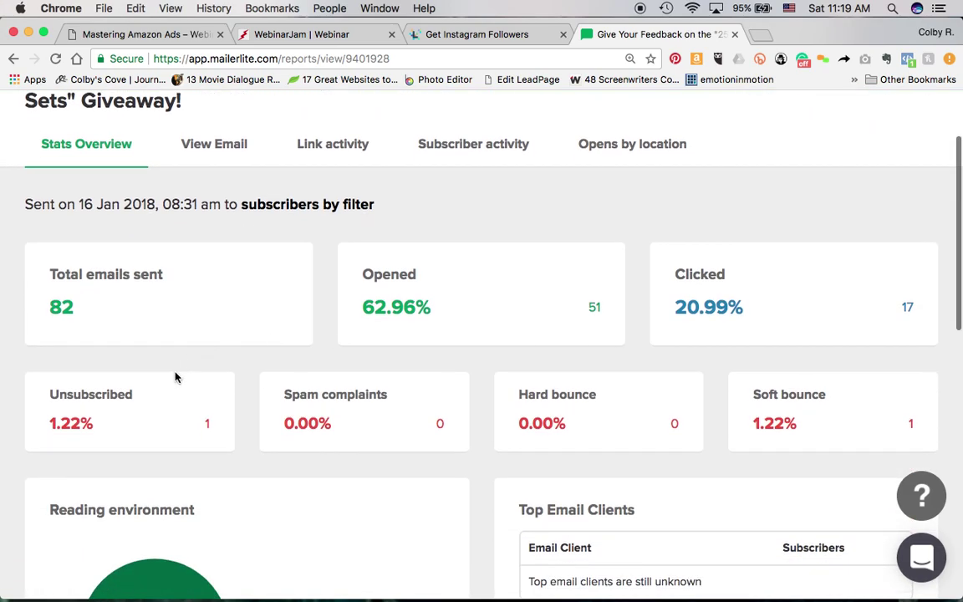
{"action": "scroll", "coordinate": [853, 388], "scroll_direction": "down", "scroll_amount": 1}
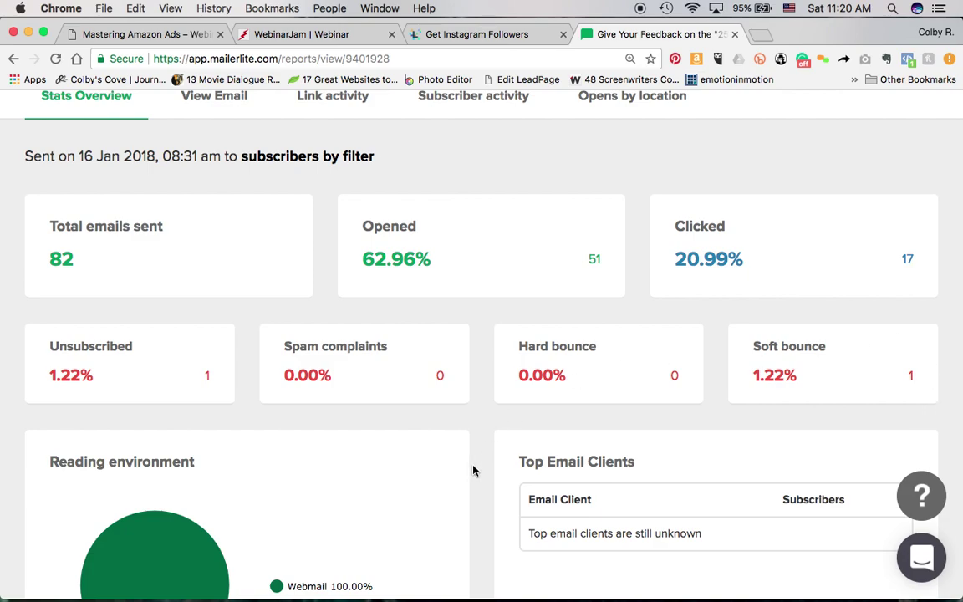
{"action": "scroll", "coordinate": [473, 469], "scroll_direction": "down", "scroll_amount": 5}
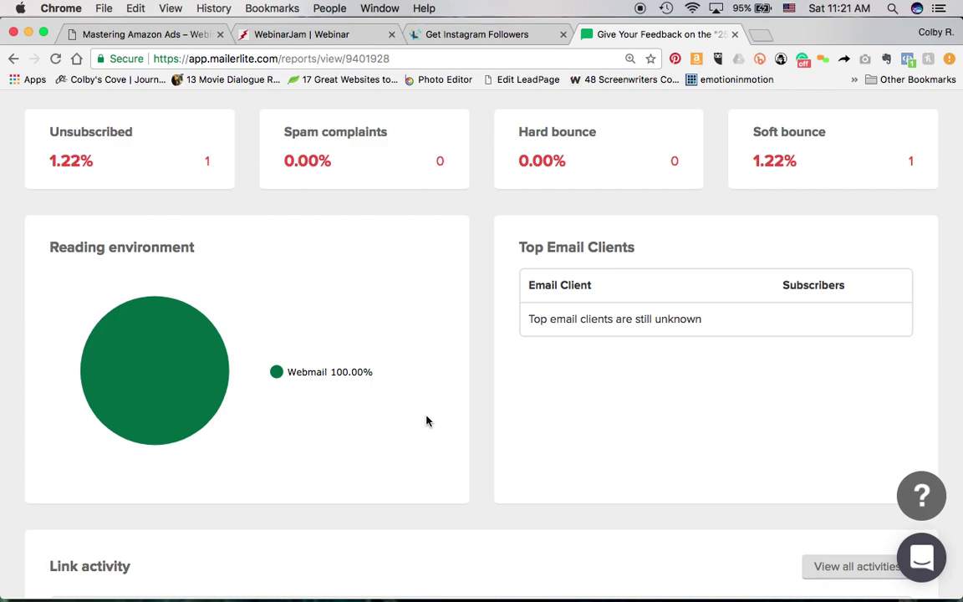
{"action": "mouse_move", "coordinate": [354, 370]}
{"action": "scroll", "coordinate": [739, 419], "scroll_direction": "down", "scroll_amount": 4}
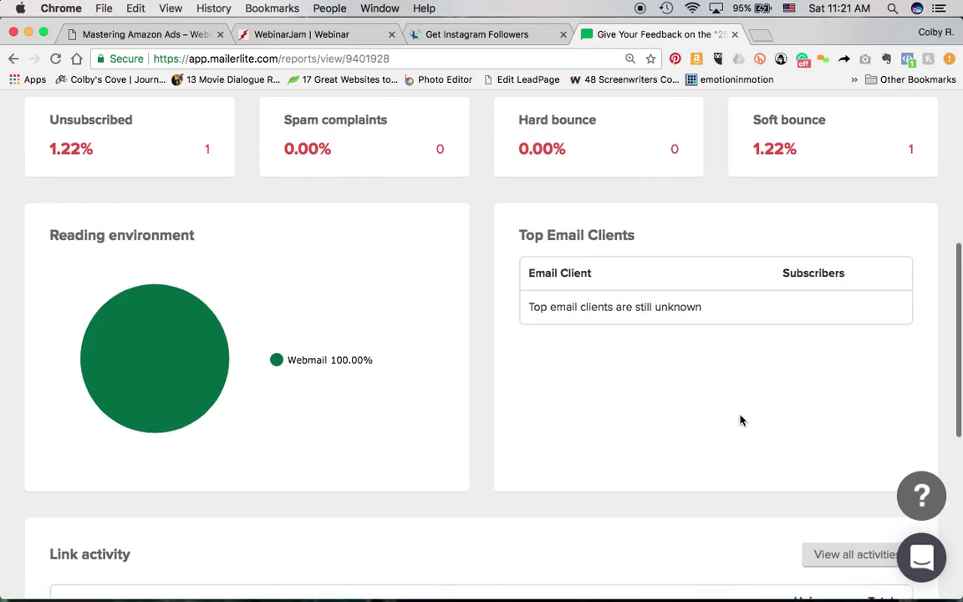
{"action": "scroll", "coordinate": [739, 419], "scroll_direction": "up", "scroll_amount": 1}
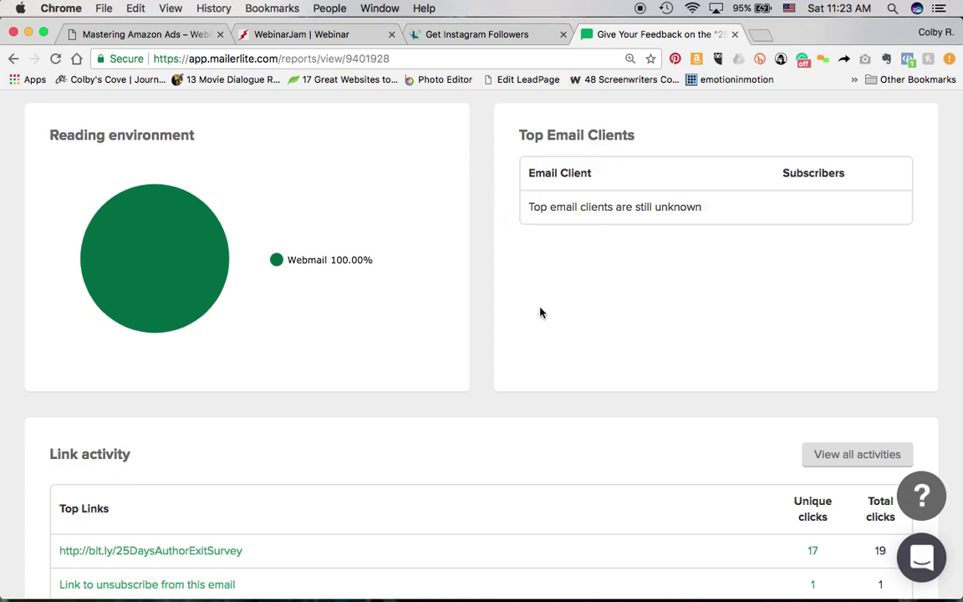
- Check the report's top links and view the 25DaysAuthorExitSurvey page, closing it again
{"action": "scroll", "coordinate": [540, 313], "scroll_direction": "down", "scroll_amount": 5}
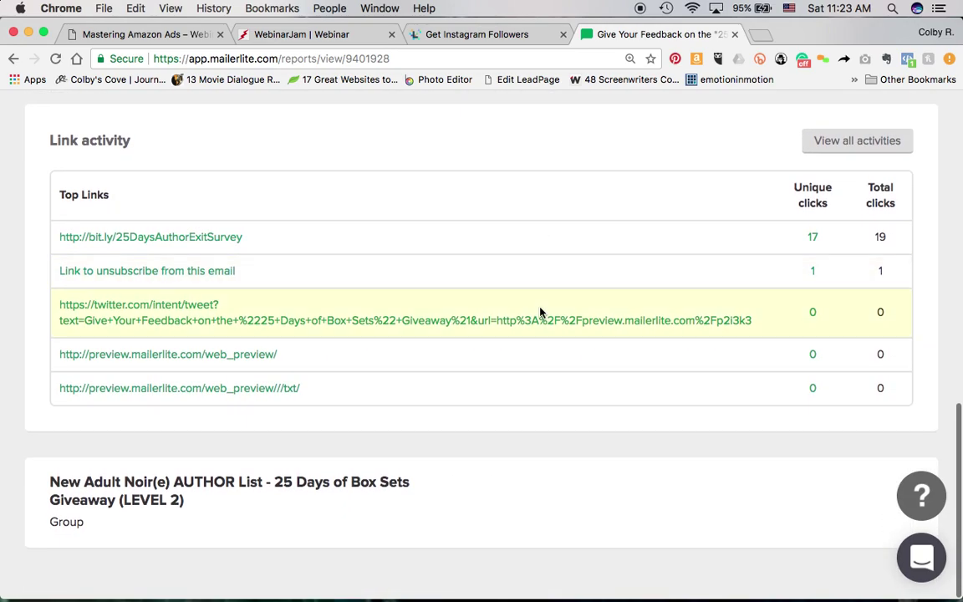
{"action": "scroll", "coordinate": [540, 312], "scroll_direction": "up", "scroll_amount": 2}
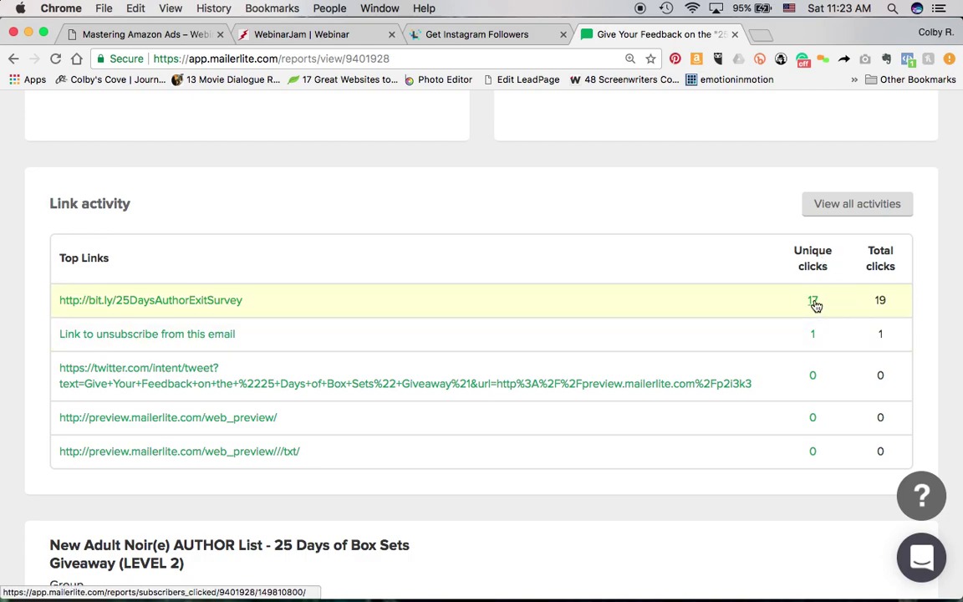
{"action": "left_click", "coordinate": [178, 308]}
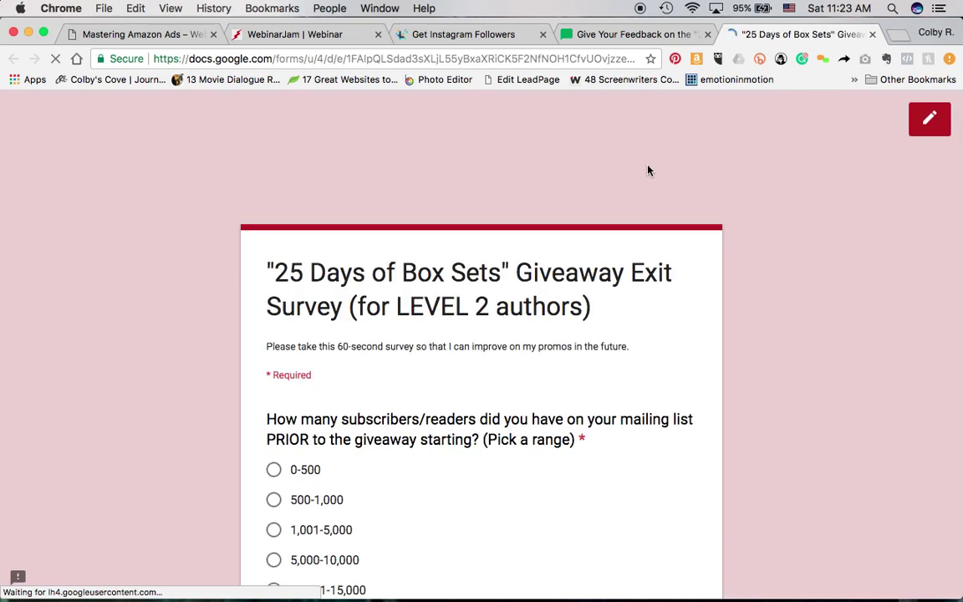
{"action": "left_click", "coordinate": [872, 34]}
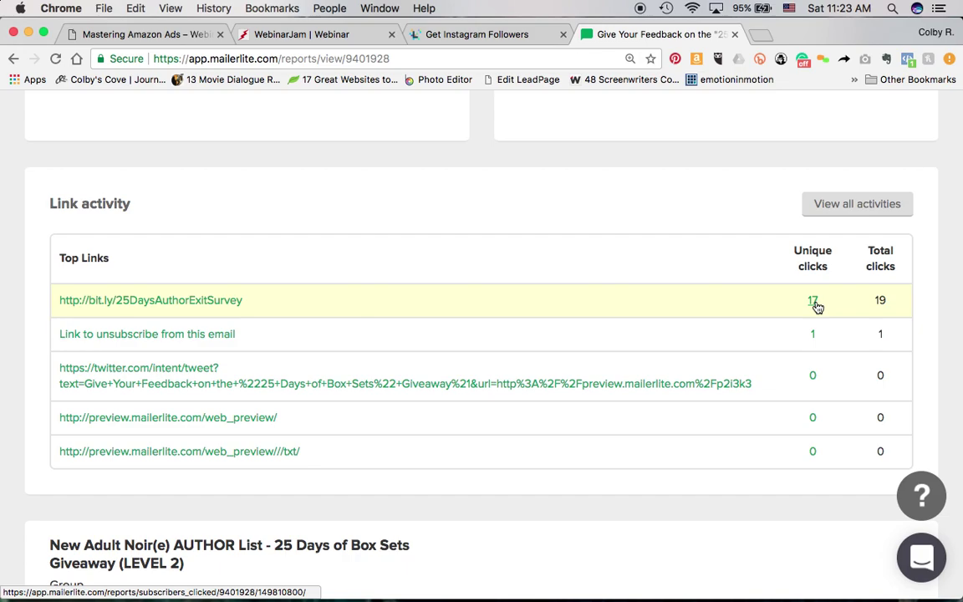
- Look through the list of subscribers who clicked the 25DaysAuthorExitSurvey link
{"action": "left_click", "coordinate": [813, 302]}
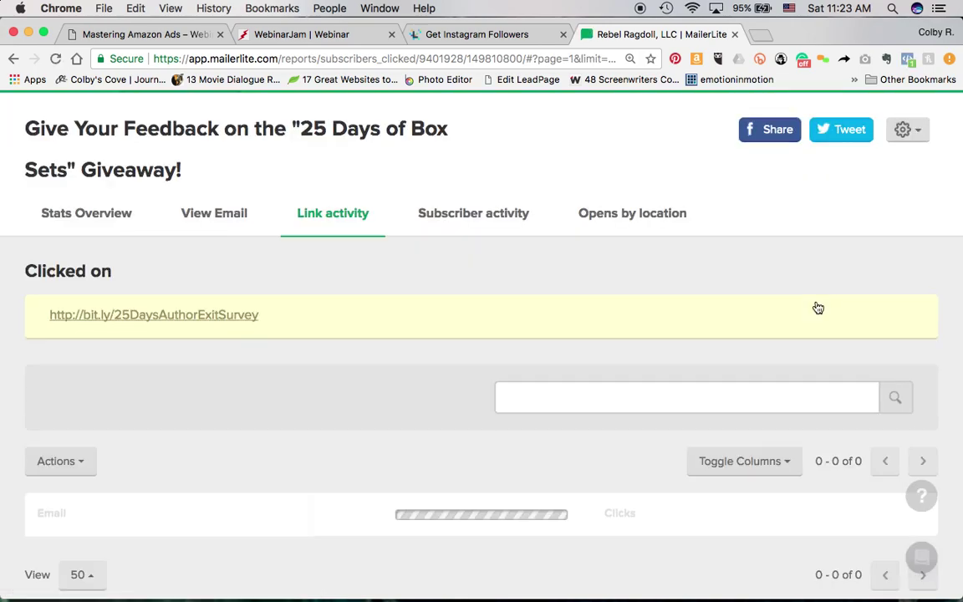
{"action": "scroll", "coordinate": [819, 308], "scroll_direction": "down", "scroll_amount": 2}
{"action": "scroll", "coordinate": [818, 307], "scroll_direction": "down", "scroll_amount": 2}
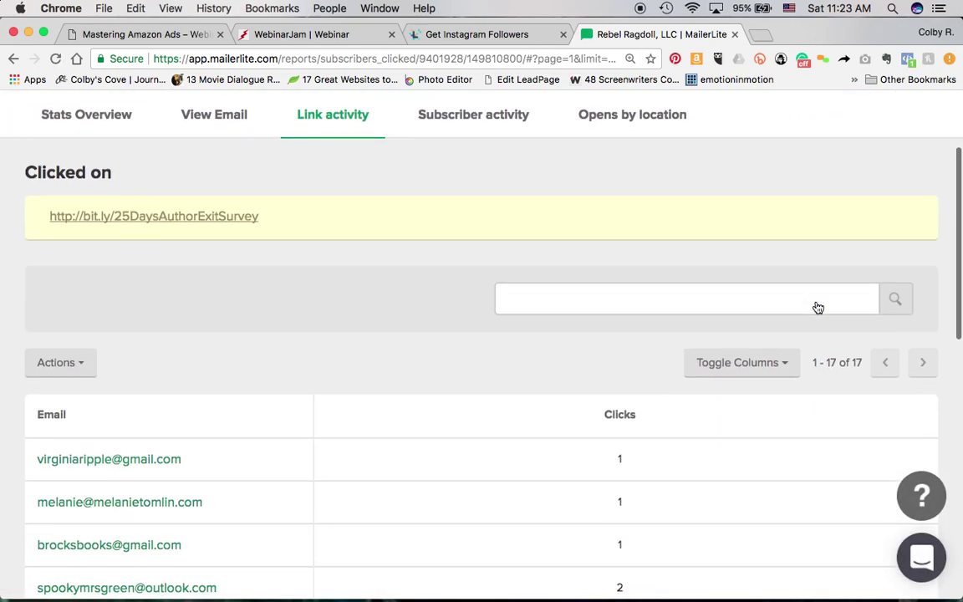
{"action": "scroll", "coordinate": [818, 308], "scroll_direction": "down", "scroll_amount": 8}
{"action": "scroll", "coordinate": [815, 307], "scroll_direction": "up", "scroll_amount": 10}
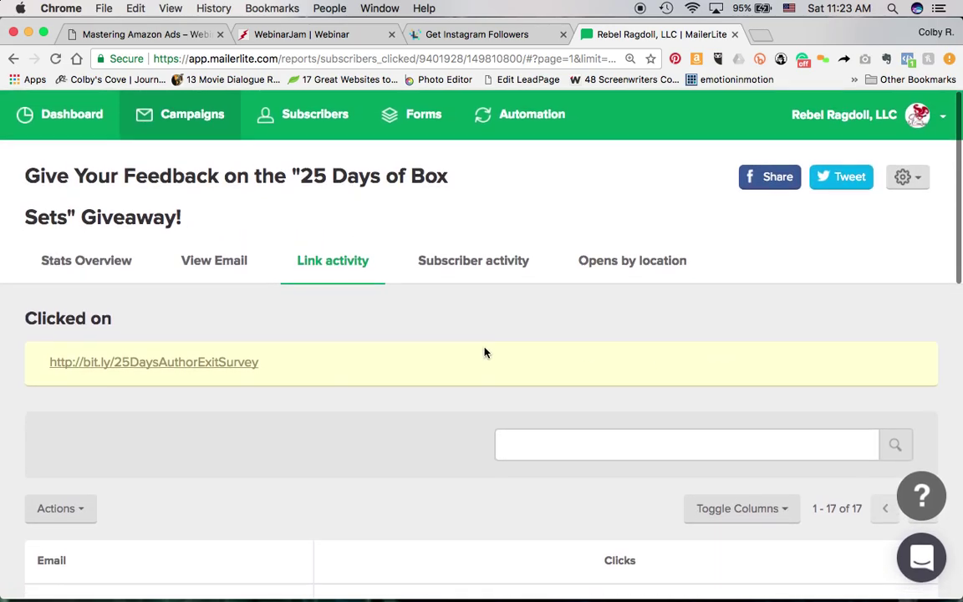
{"action": "scroll", "coordinate": [484, 352], "scroll_direction": "down", "scroll_amount": 5}
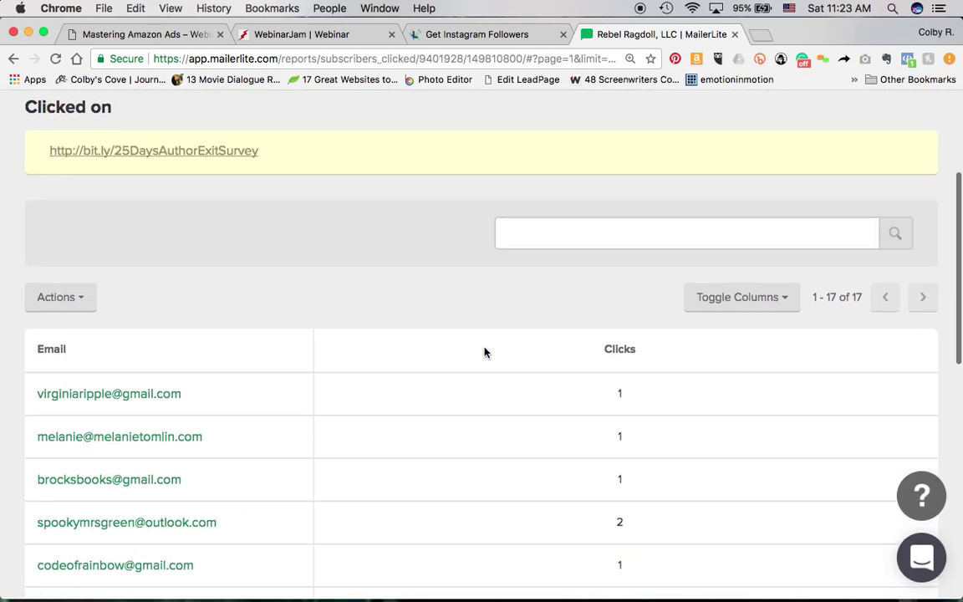
{"action": "scroll", "coordinate": [484, 352], "scroll_direction": "up", "scroll_amount": 5}
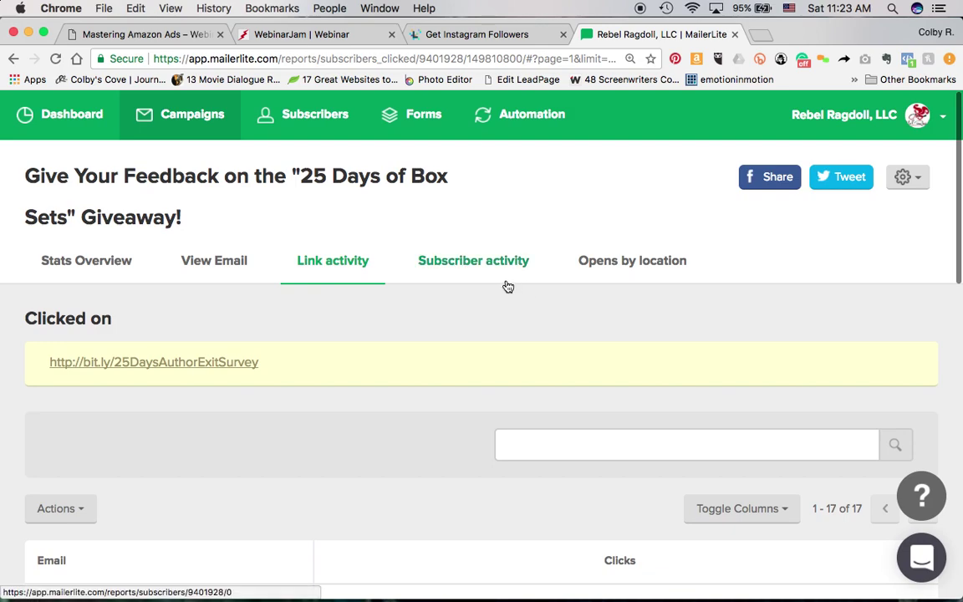
- Return to the campaign's stats overview and review its link activity and the recipient group
{"action": "left_click", "coordinate": [12, 59]}
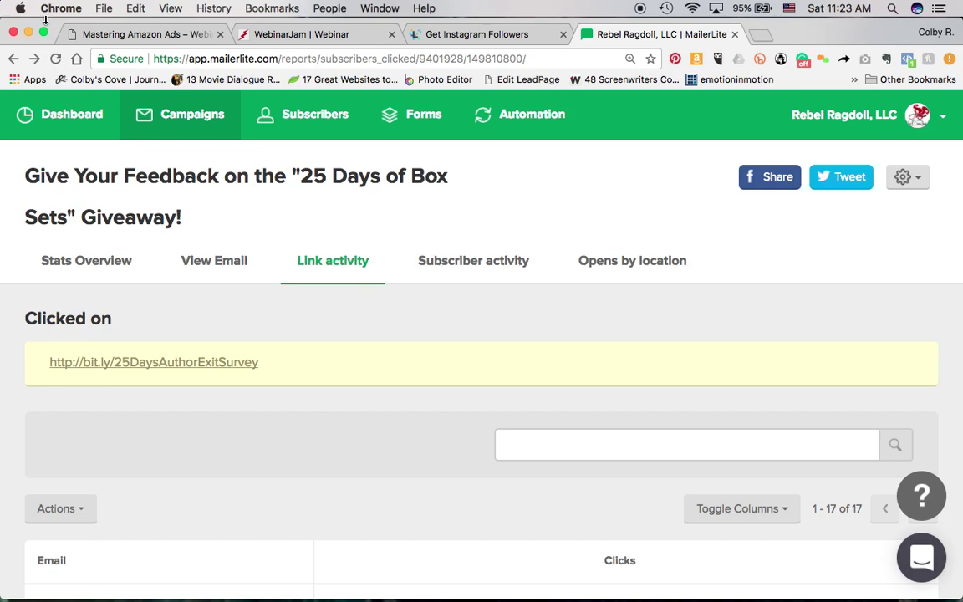
{"action": "left_click", "coordinate": [14, 58]}
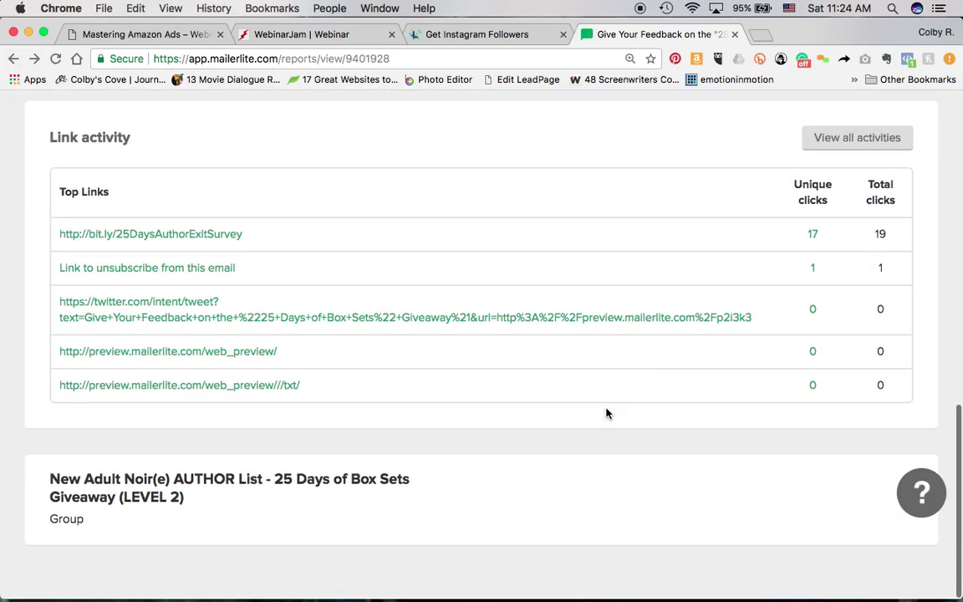
{"action": "scroll", "coordinate": [724, 399], "scroll_direction": "up", "scroll_amount": 3}
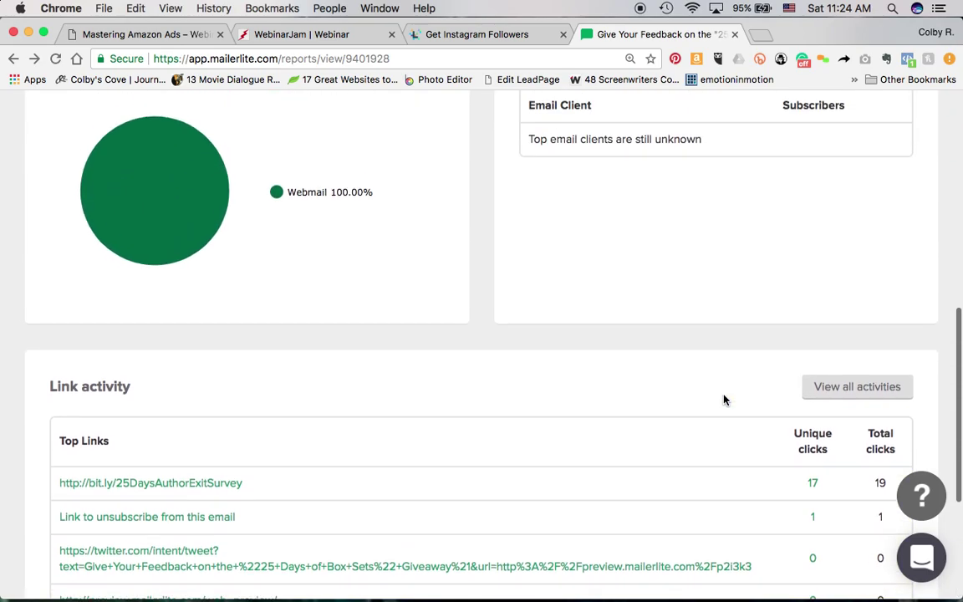
{"action": "scroll", "coordinate": [724, 400], "scroll_direction": "down", "scroll_amount": 3}
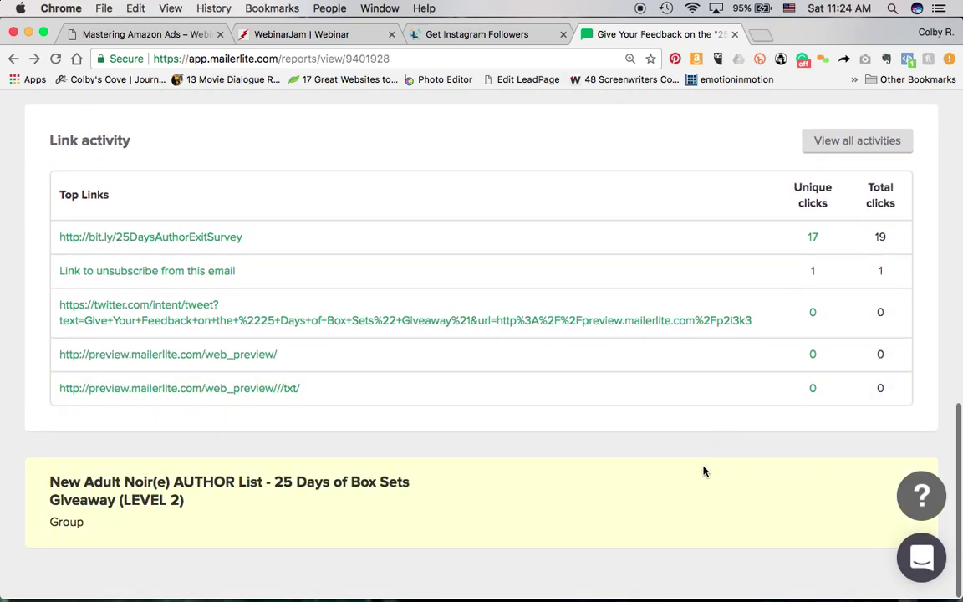
{"action": "scroll", "coordinate": [705, 470], "scroll_direction": "up", "scroll_amount": 1}
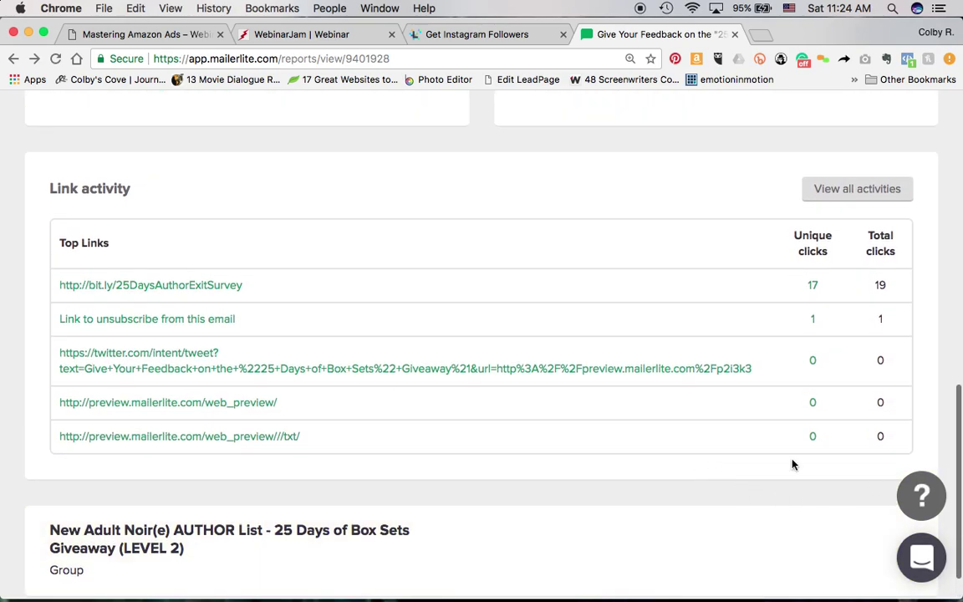
{"action": "scroll", "coordinate": [842, 470], "scroll_direction": "down", "scroll_amount": 1}
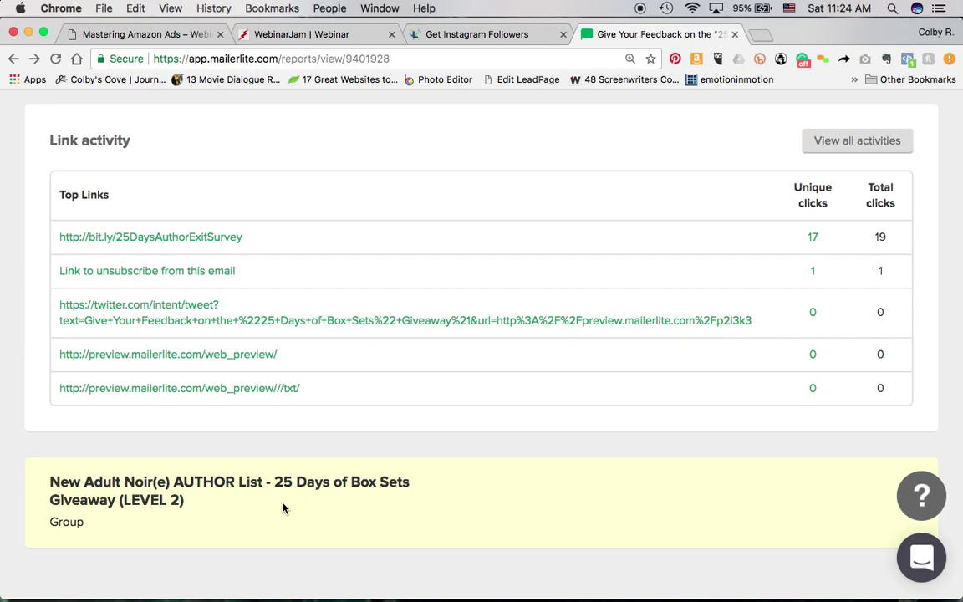
{"action": "scroll", "coordinate": [282, 507], "scroll_direction": "up", "scroll_amount": 15}
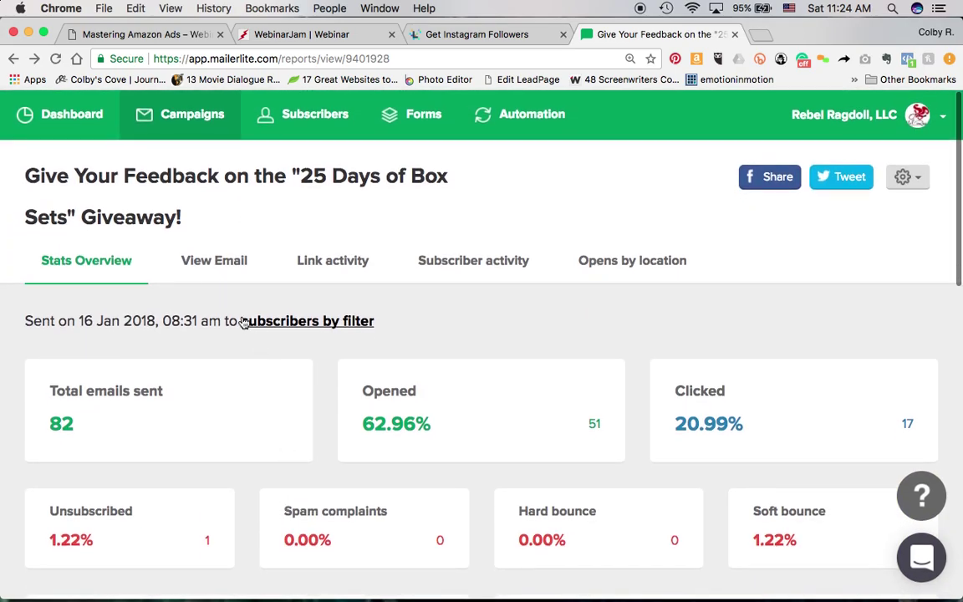
- View the sent email in the report and examine the click map on its links
{"action": "left_click", "coordinate": [224, 267]}
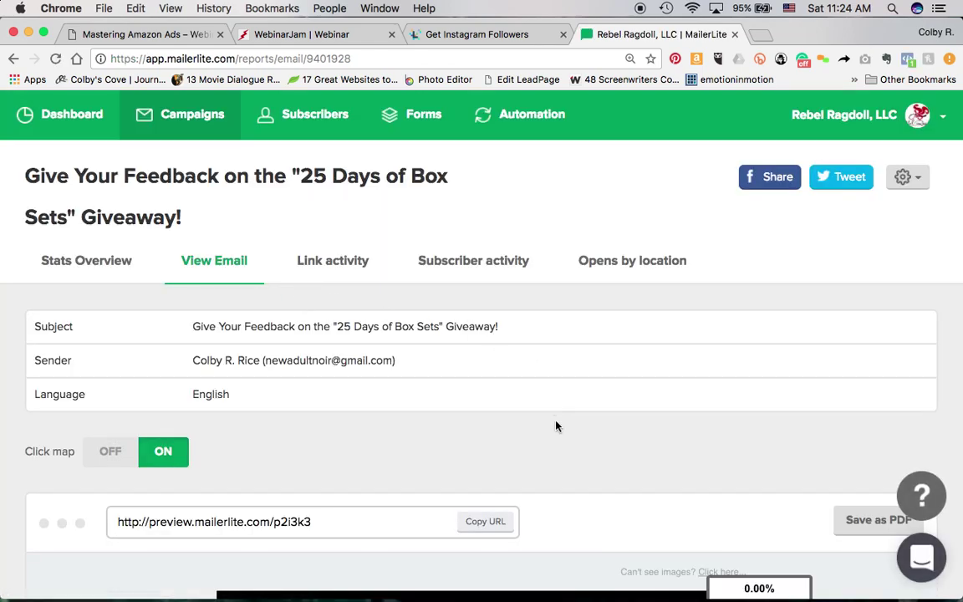
{"action": "scroll", "coordinate": [607, 430], "scroll_direction": "down", "scroll_amount": 10}
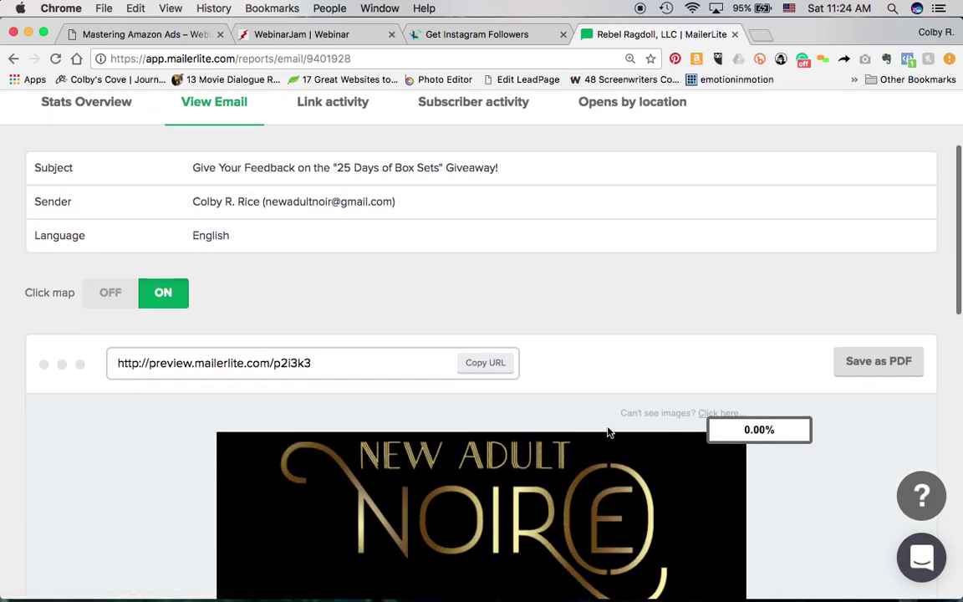
{"action": "scroll", "coordinate": [608, 427], "scroll_direction": "down", "scroll_amount": 5}
{"action": "scroll", "coordinate": [607, 430], "scroll_direction": "up", "scroll_amount": 3}
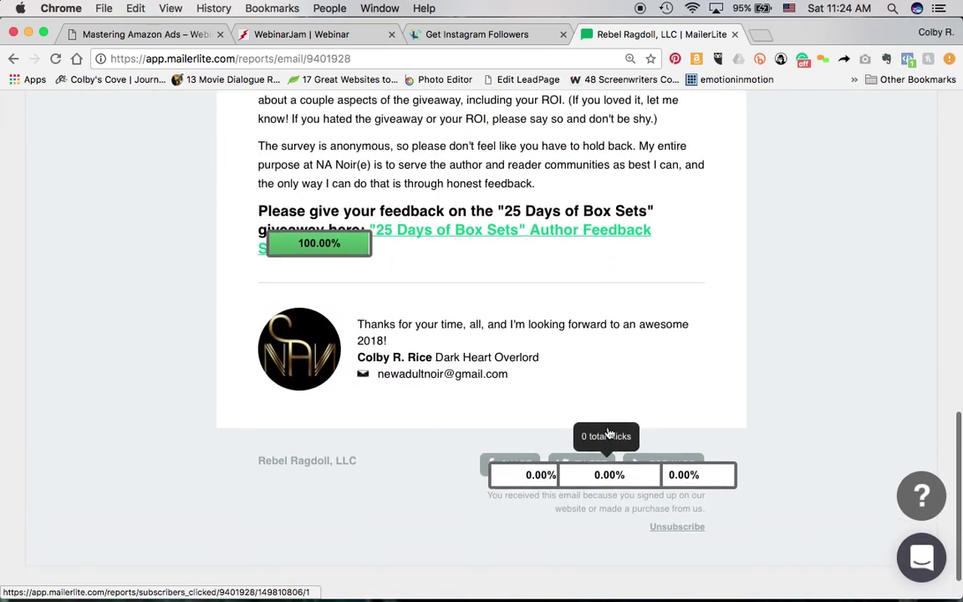
- Copy the sent email's web preview URL from the campaign report
{"action": "scroll", "coordinate": [608, 429], "scroll_direction": "up", "scroll_amount": 3}
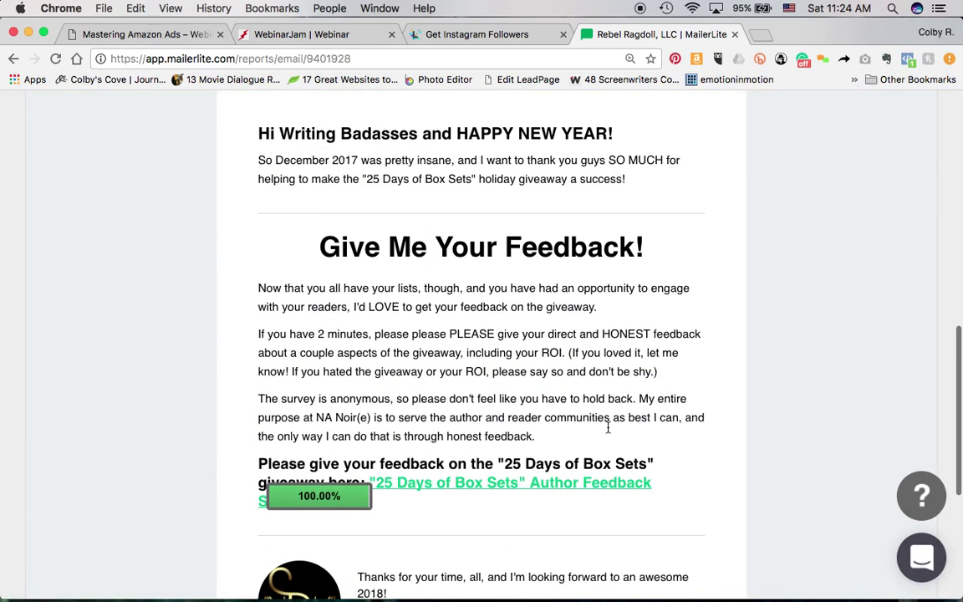
{"action": "scroll", "coordinate": [608, 429], "scroll_direction": "up", "scroll_amount": 8}
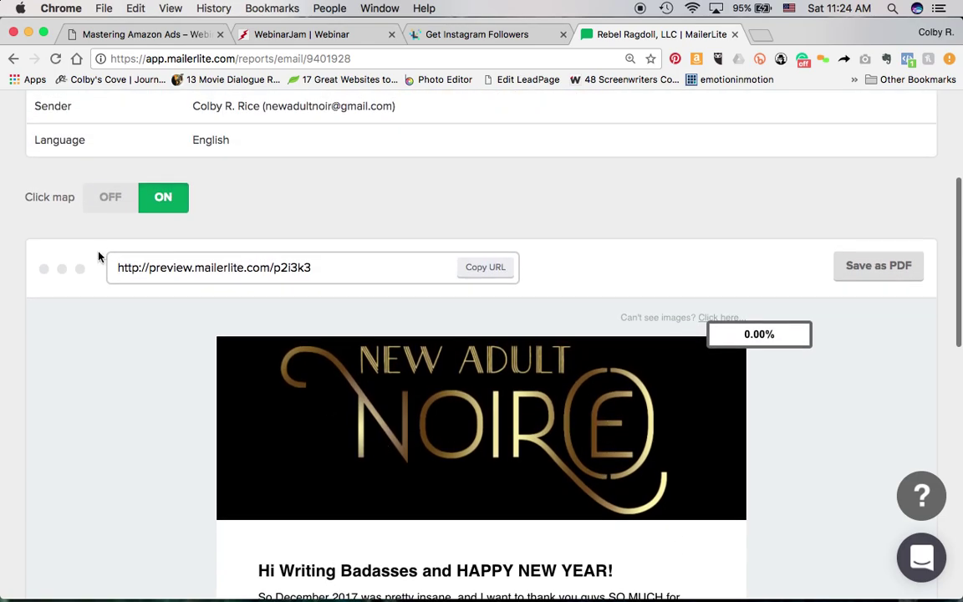
{"action": "double_click", "coordinate": [276, 267]}
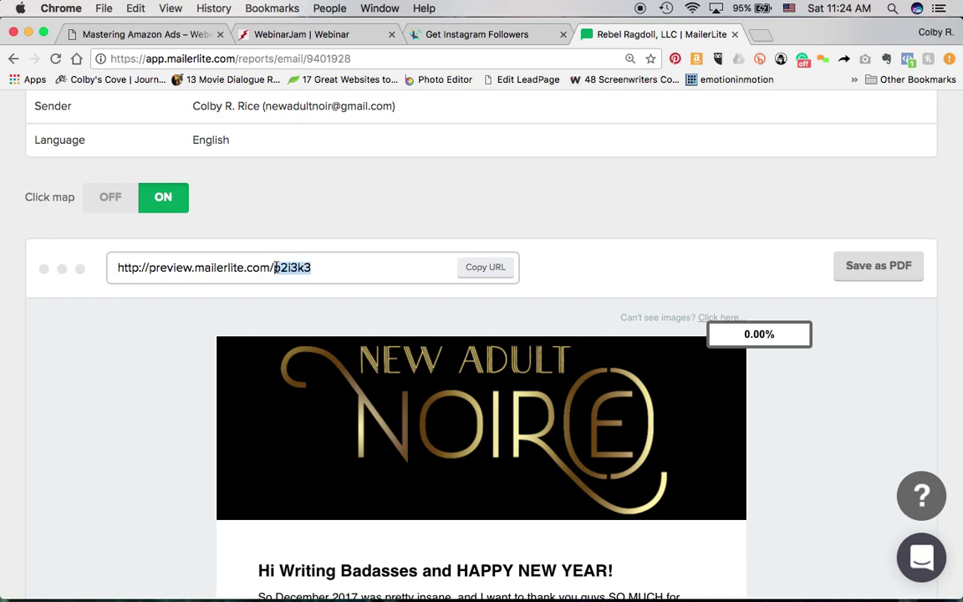
{"action": "left_click", "coordinate": [470, 276]}
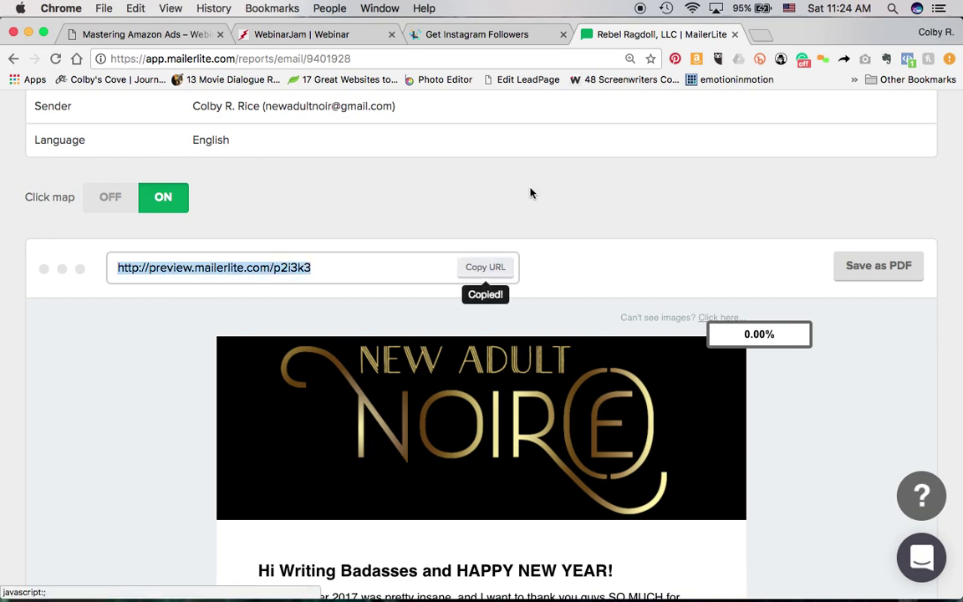
{"action": "left_click", "coordinate": [761, 35]}
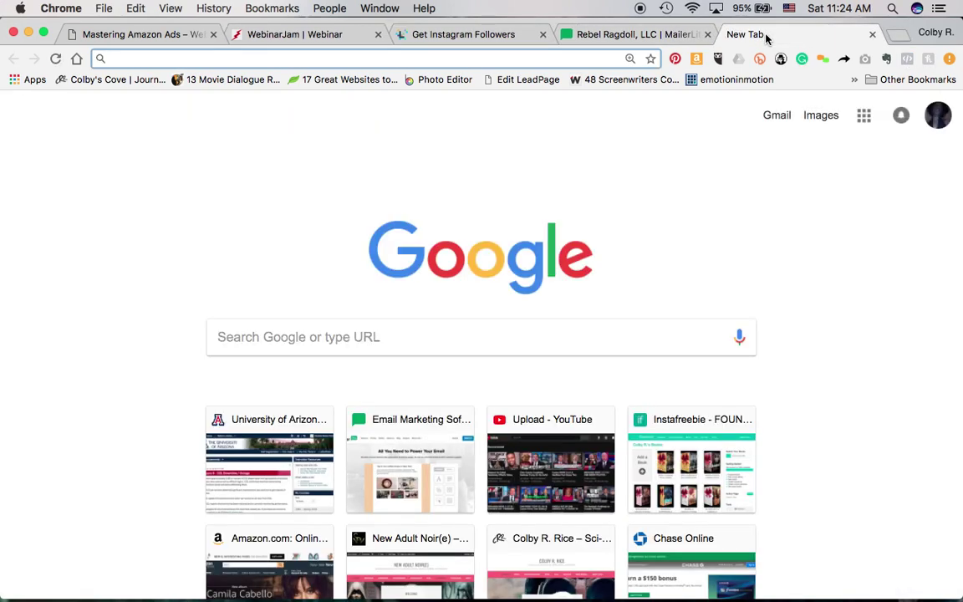
{"action": "key", "text": "super+v"}
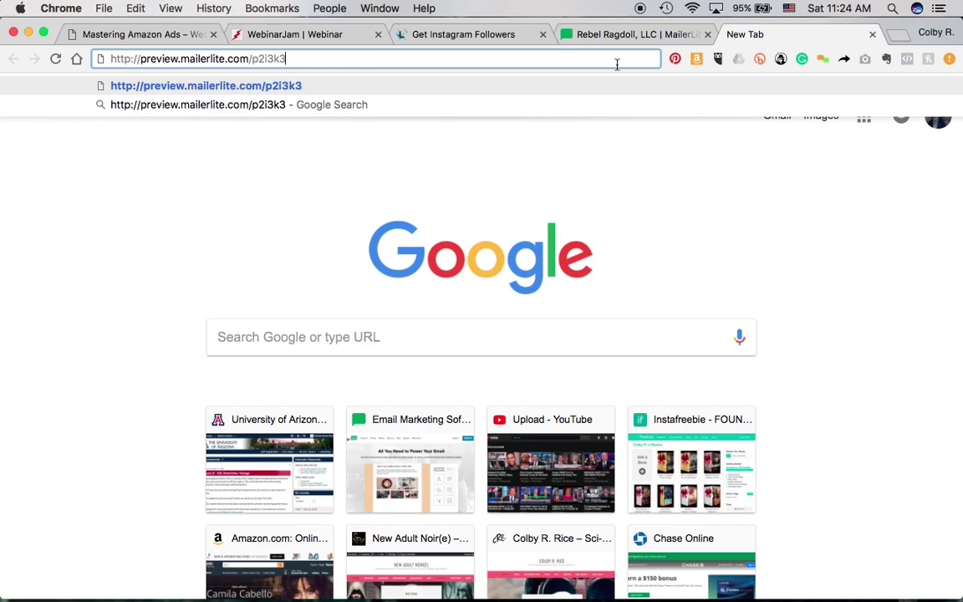
{"action": "left_click", "coordinate": [585, 35]}
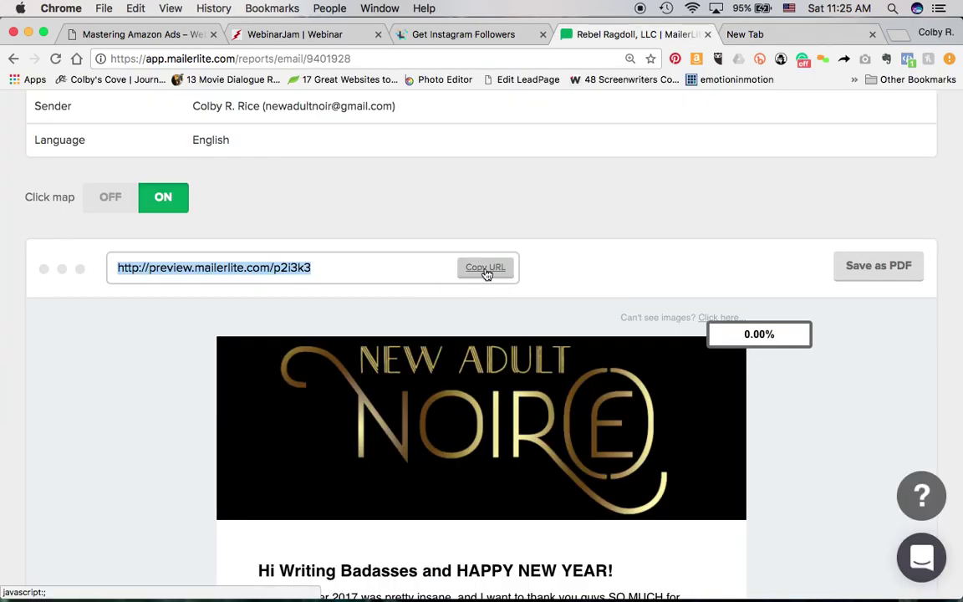
{"action": "scroll", "coordinate": [393, 242], "scroll_direction": "up", "scroll_amount": 5}
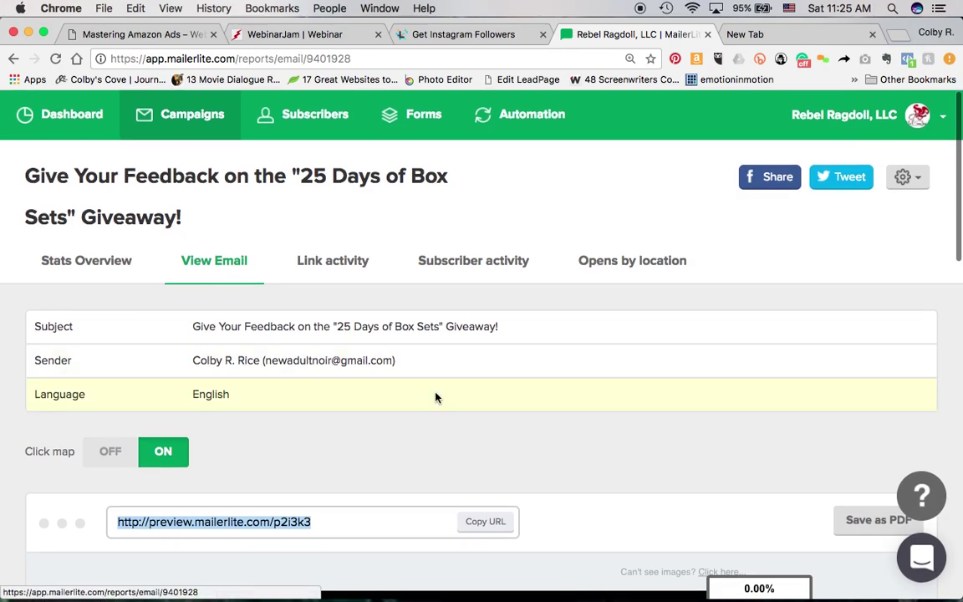
{"action": "scroll", "coordinate": [418, 368], "scroll_direction": "down", "scroll_amount": 4}
{"action": "left_click", "coordinate": [740, 35]}
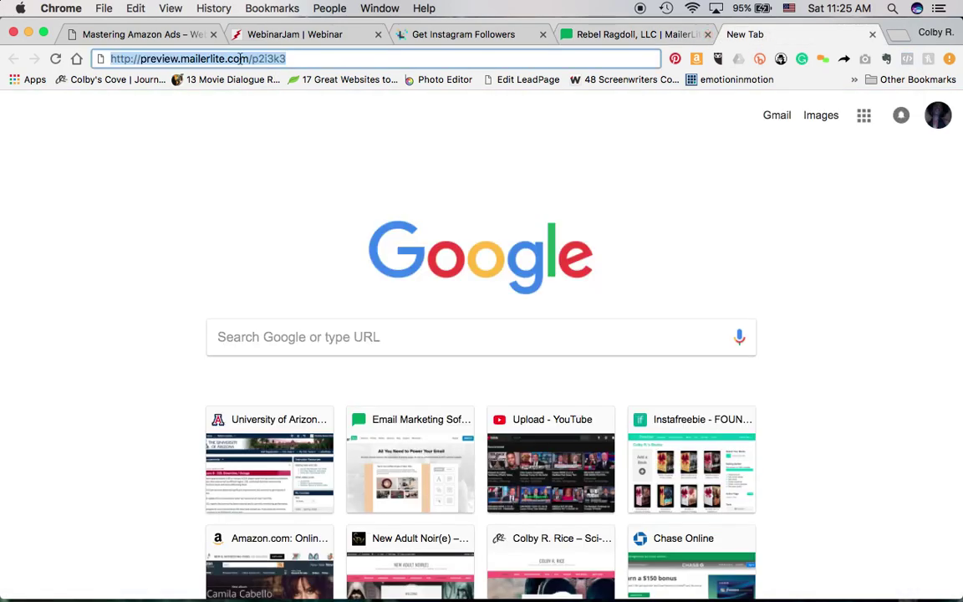
{"action": "key", "text": "Return"}
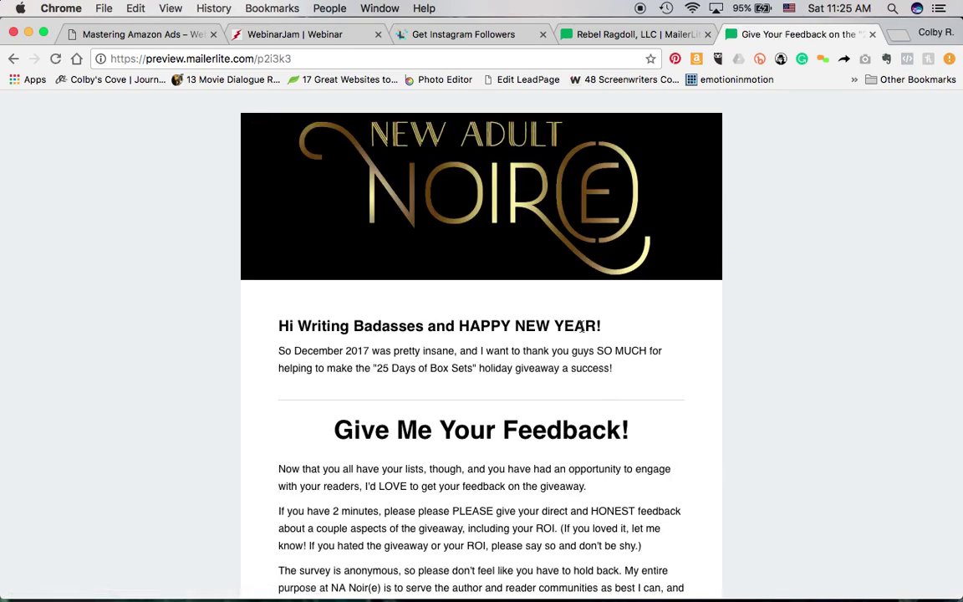
- Look through the email's web preview from header to signature and close the preview tab
{"action": "scroll", "coordinate": [580, 326], "scroll_direction": "down", "scroll_amount": 3}
{"action": "scroll", "coordinate": [579, 326], "scroll_direction": "down", "scroll_amount": 1}
{"action": "scroll", "coordinate": [579, 326], "scroll_direction": "up", "scroll_amount": 4}
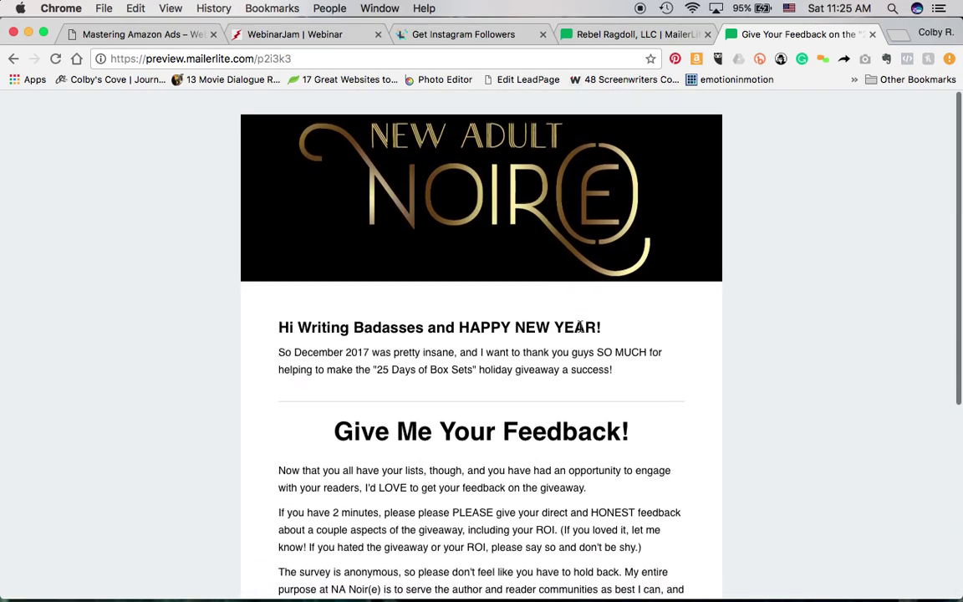
{"action": "scroll", "coordinate": [579, 326], "scroll_direction": "down", "scroll_amount": 3}
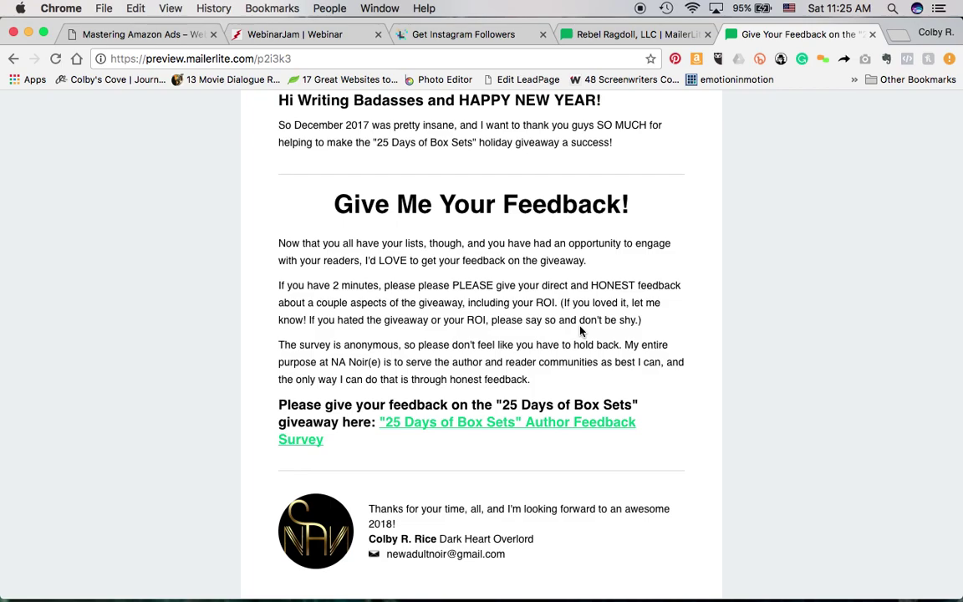
{"action": "left_click", "coordinate": [871, 34]}
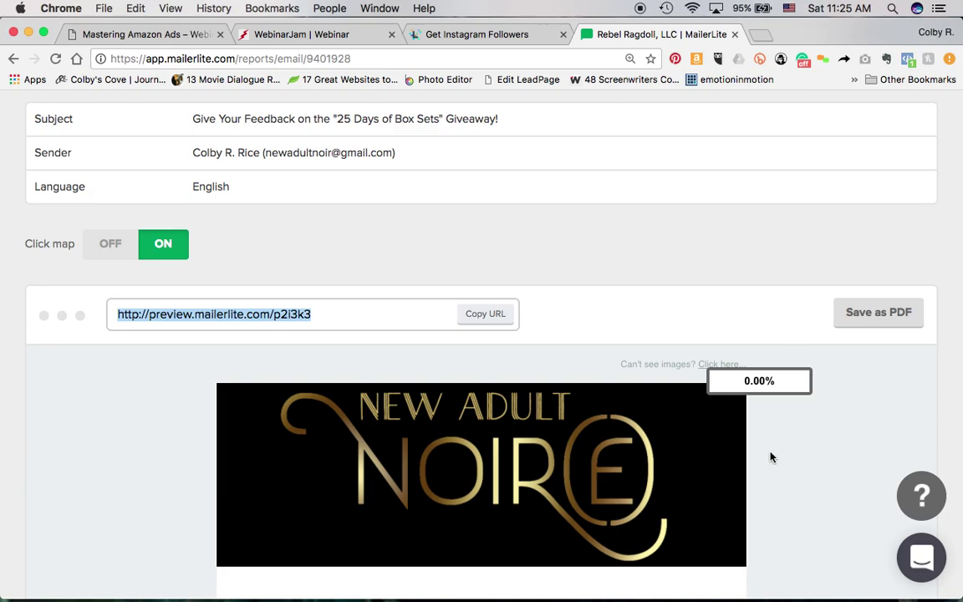
- Examine the click map share on the "25 Days of Box Sets" Author Feedback Survey link in the report's email
{"action": "scroll", "coordinate": [771, 456], "scroll_direction": "down", "scroll_amount": 10}
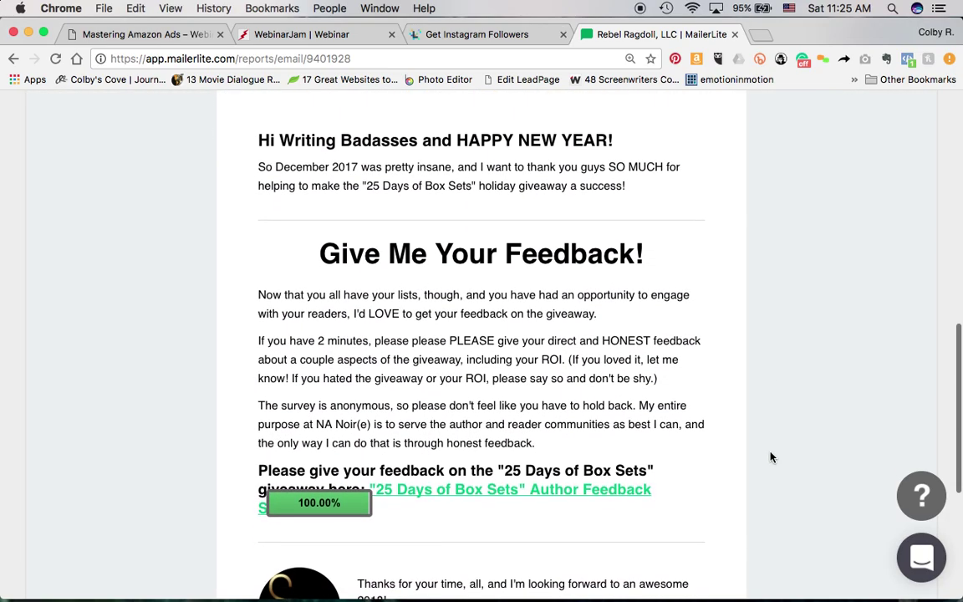
{"action": "scroll", "coordinate": [771, 457], "scroll_direction": "up", "scroll_amount": 10}
{"action": "scroll", "coordinate": [770, 456], "scroll_direction": "down", "scroll_amount": 11}
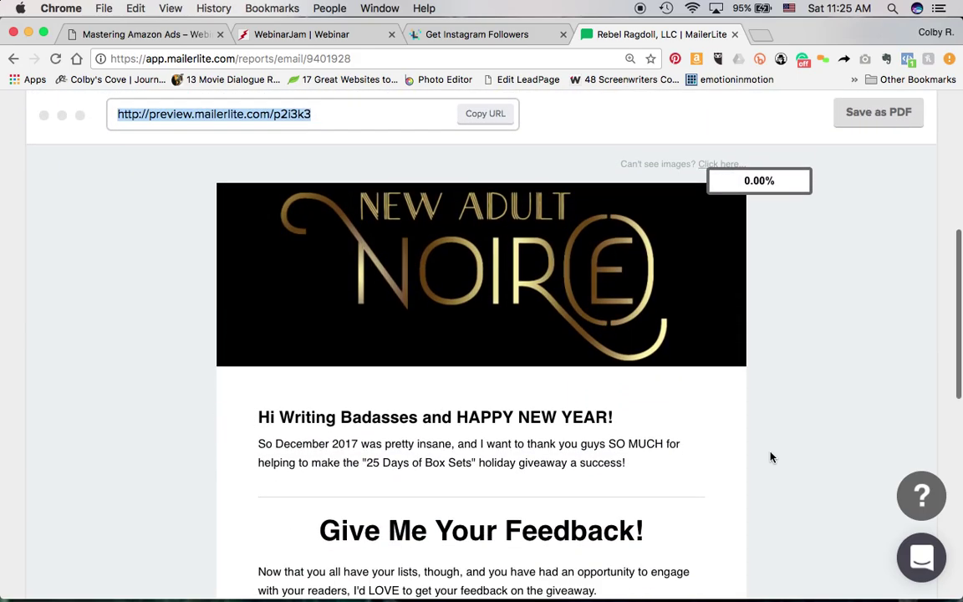
{"action": "scroll", "coordinate": [770, 457], "scroll_direction": "down", "scroll_amount": 2}
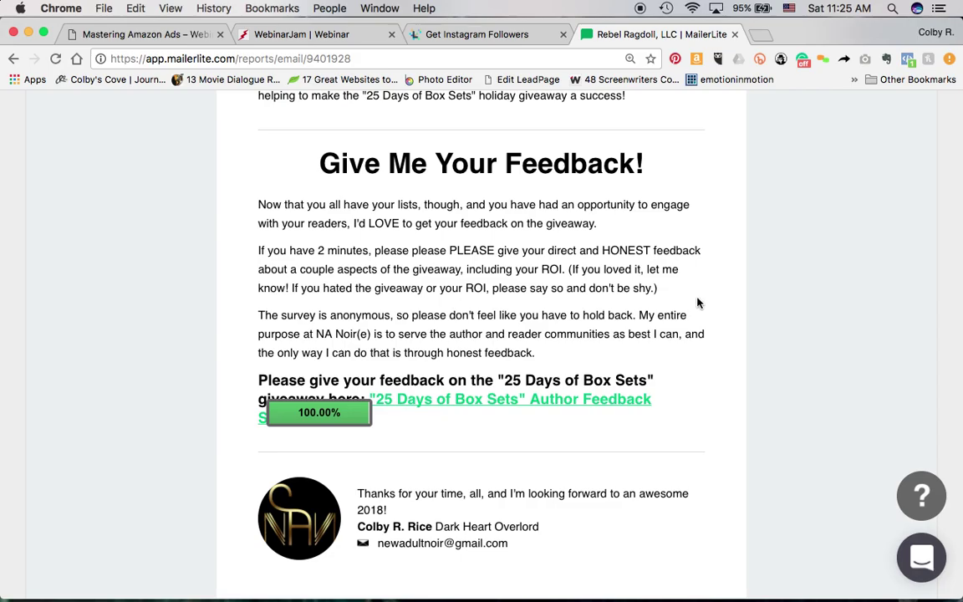
{"action": "scroll", "coordinate": [698, 352], "scroll_direction": "up", "scroll_amount": 5}
{"action": "scroll", "coordinate": [698, 352], "scroll_direction": "down", "scroll_amount": 5}
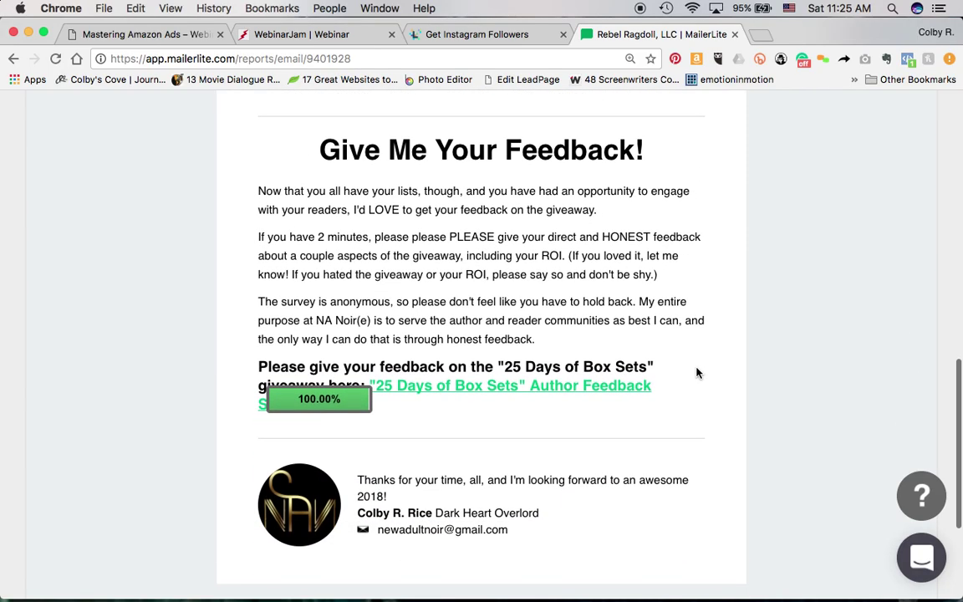
{"action": "mouse_move", "coordinate": [337, 402]}
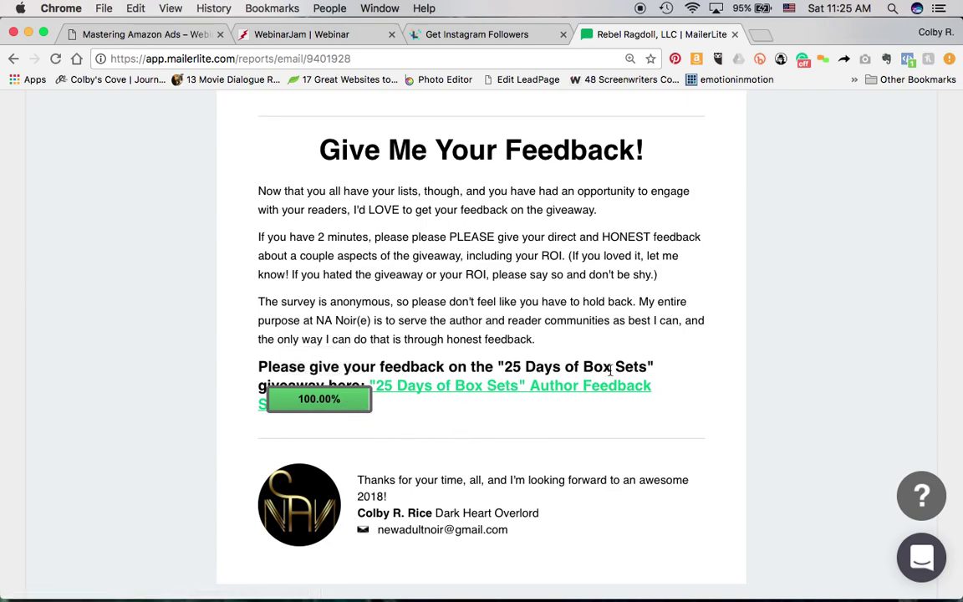
- Compare the click map shares of the header's "Click here" link and the survey link, and review the email's placement of links
{"action": "scroll", "coordinate": [637, 371], "scroll_direction": "up", "scroll_amount": 6}
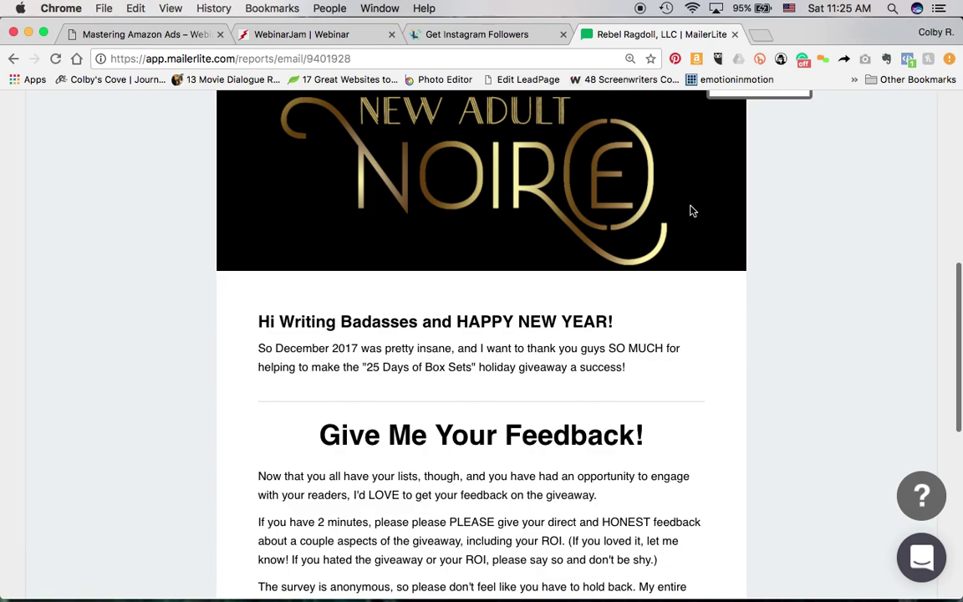
{"action": "scroll", "coordinate": [690, 208], "scroll_direction": "up", "scroll_amount": 2}
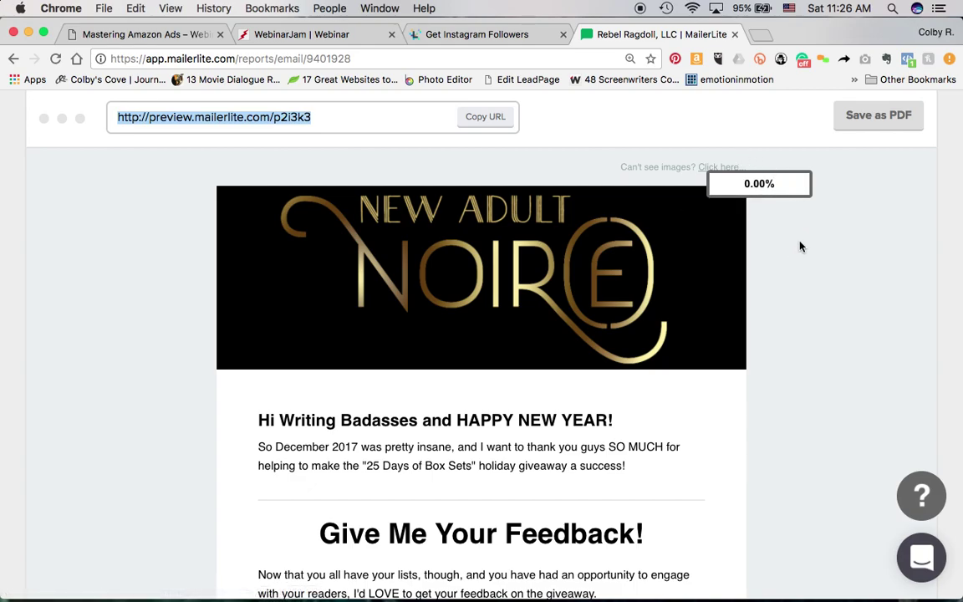
{"action": "mouse_move", "coordinate": [763, 189]}
{"action": "scroll", "coordinate": [674, 264], "scroll_direction": "down", "scroll_amount": 5}
{"action": "scroll", "coordinate": [674, 264], "scroll_direction": "down", "scroll_amount": 1}
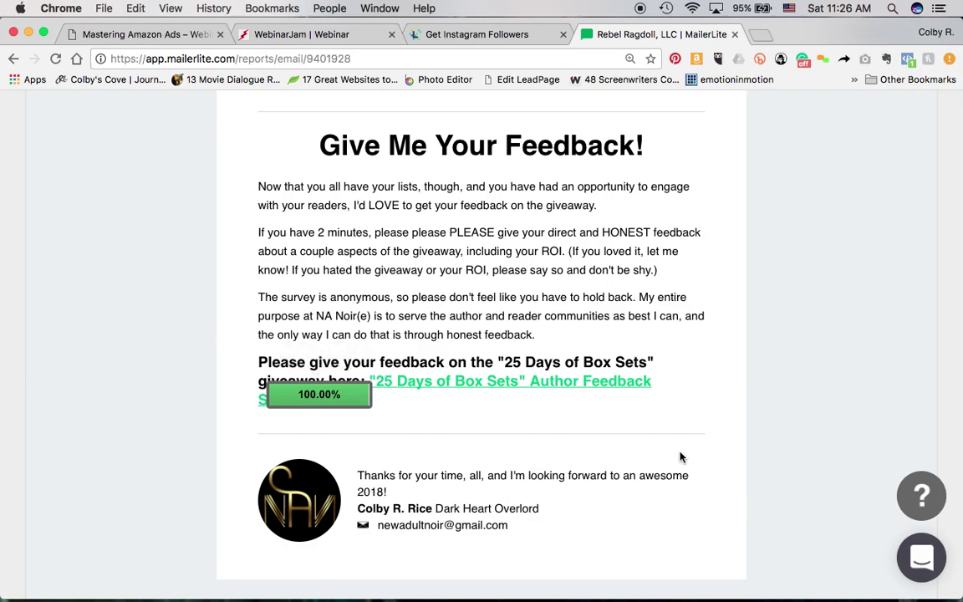
{"action": "scroll", "coordinate": [765, 436], "scroll_direction": "up", "scroll_amount": 3}
{"action": "scroll", "coordinate": [766, 435], "scroll_direction": "up", "scroll_amount": 3}
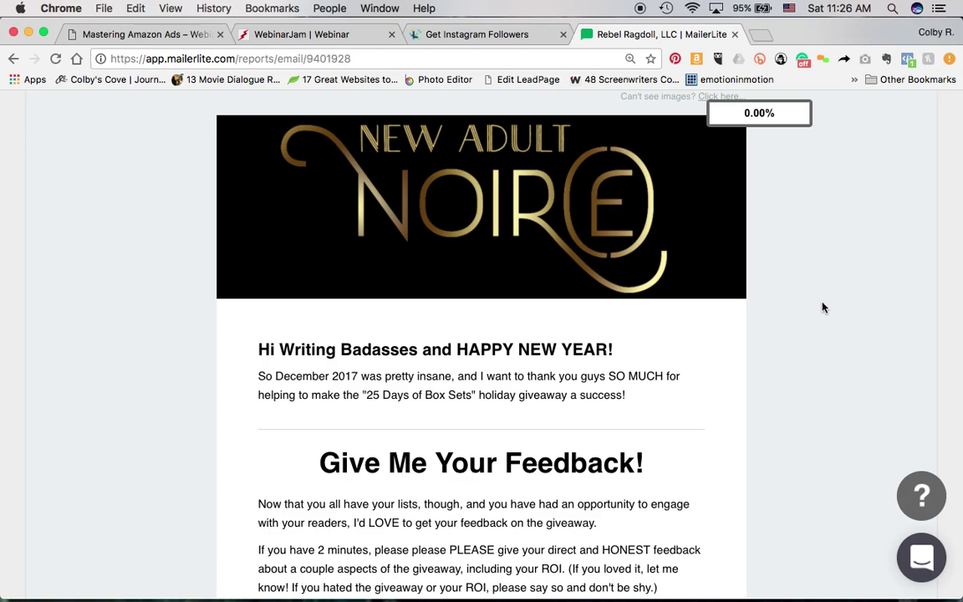
{"action": "scroll", "coordinate": [819, 420], "scroll_direction": "down", "scroll_amount": 1}
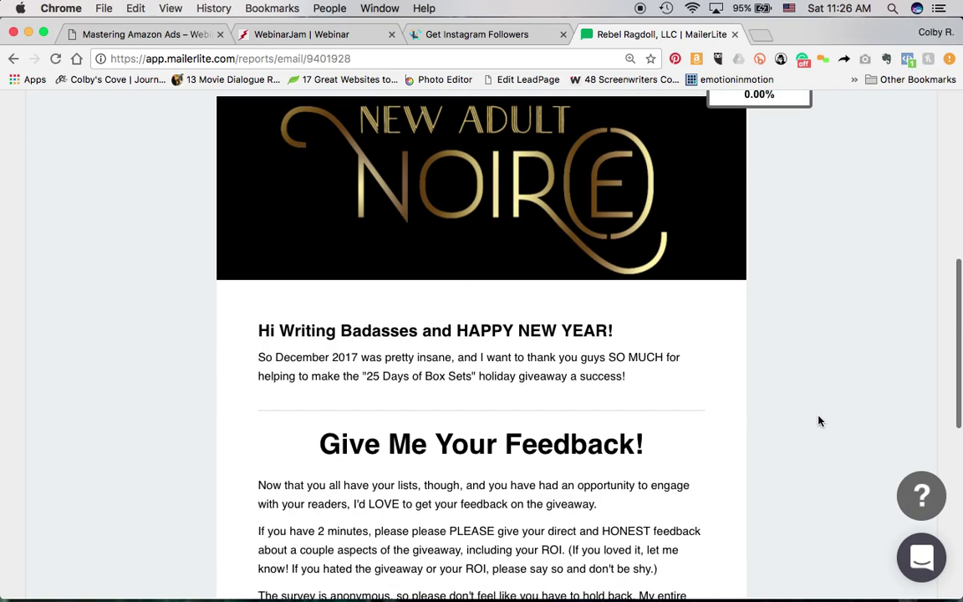
{"action": "scroll", "coordinate": [818, 421], "scroll_direction": "down", "scroll_amount": 5}
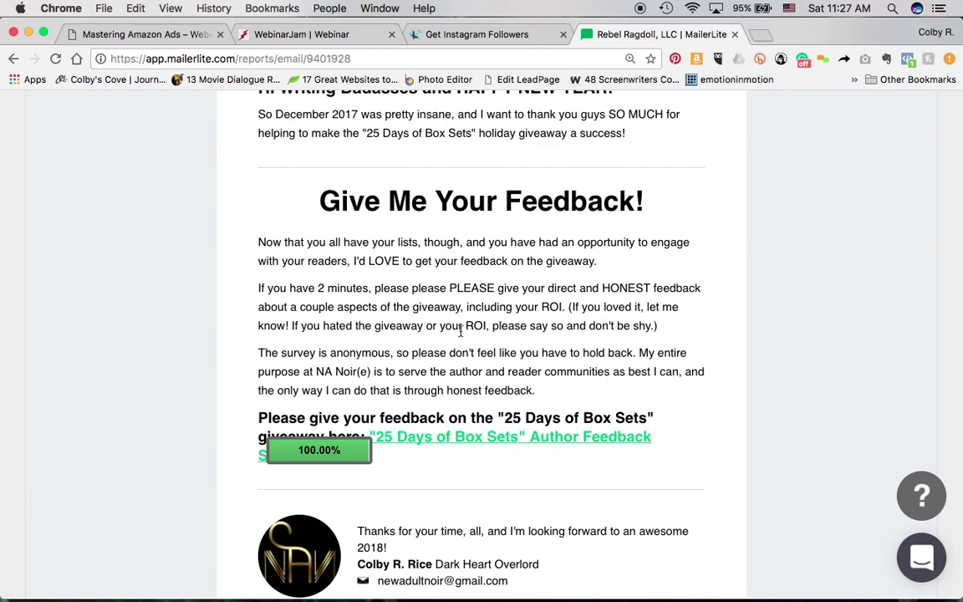
{"action": "scroll", "coordinate": [661, 348], "scroll_direction": "up", "scroll_amount": 1}
{"action": "scroll", "coordinate": [660, 343], "scroll_direction": "up", "scroll_amount": 5}
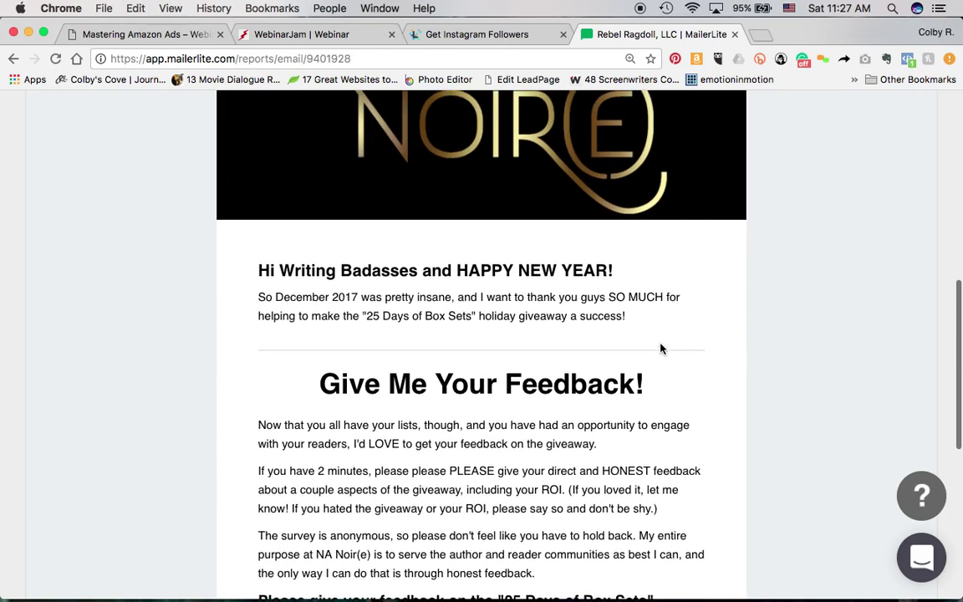
{"action": "scroll", "coordinate": [661, 348], "scroll_direction": "up", "scroll_amount": 5}
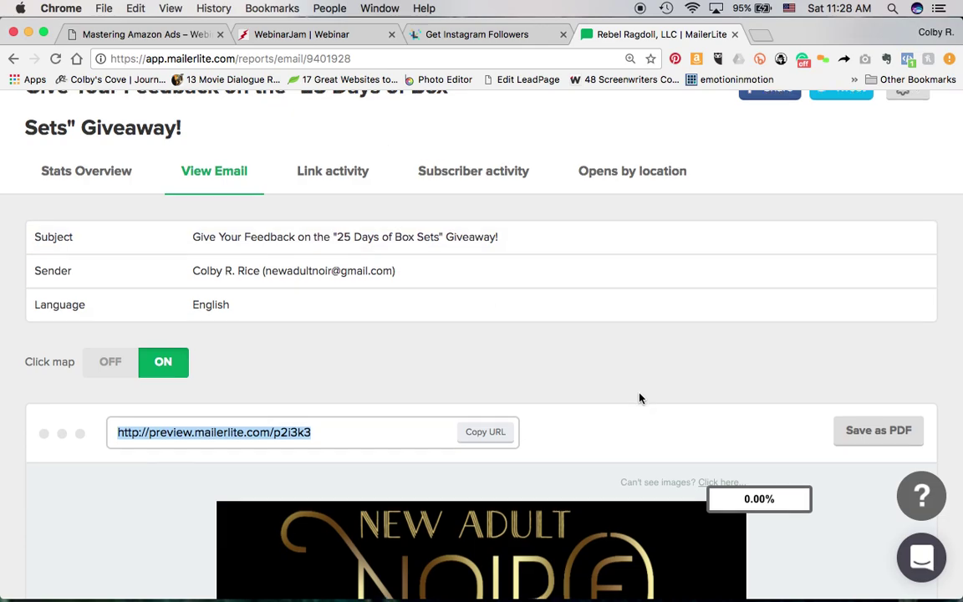
{"action": "scroll", "coordinate": [639, 398], "scroll_direction": "down", "scroll_amount": 5}
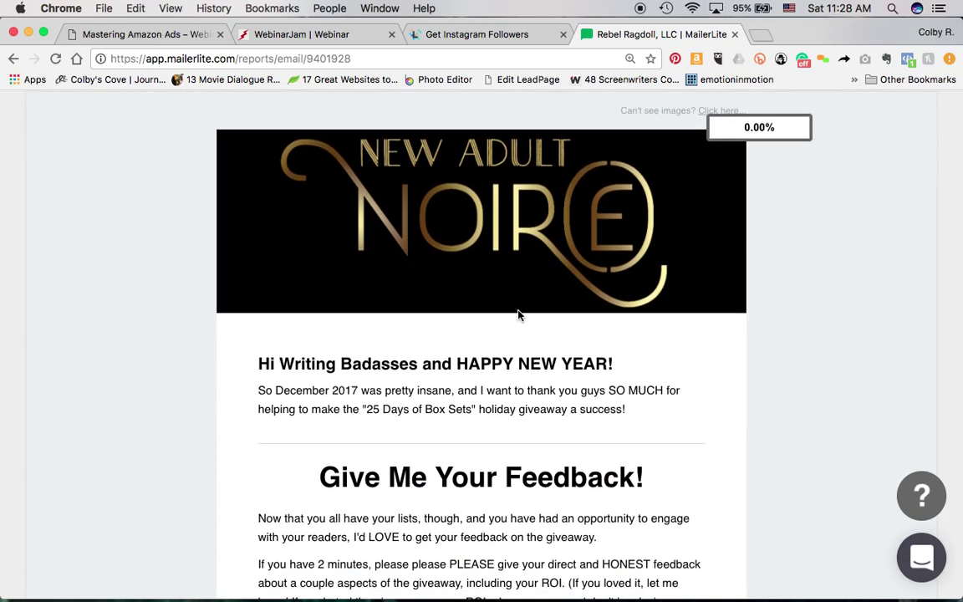
- Open the campaign's link activity report and review the unique and total clicks for every link
{"action": "scroll", "coordinate": [531, 317], "scroll_direction": "up", "scroll_amount": 3}
{"action": "scroll", "coordinate": [435, 284], "scroll_direction": "up", "scroll_amount": 3}
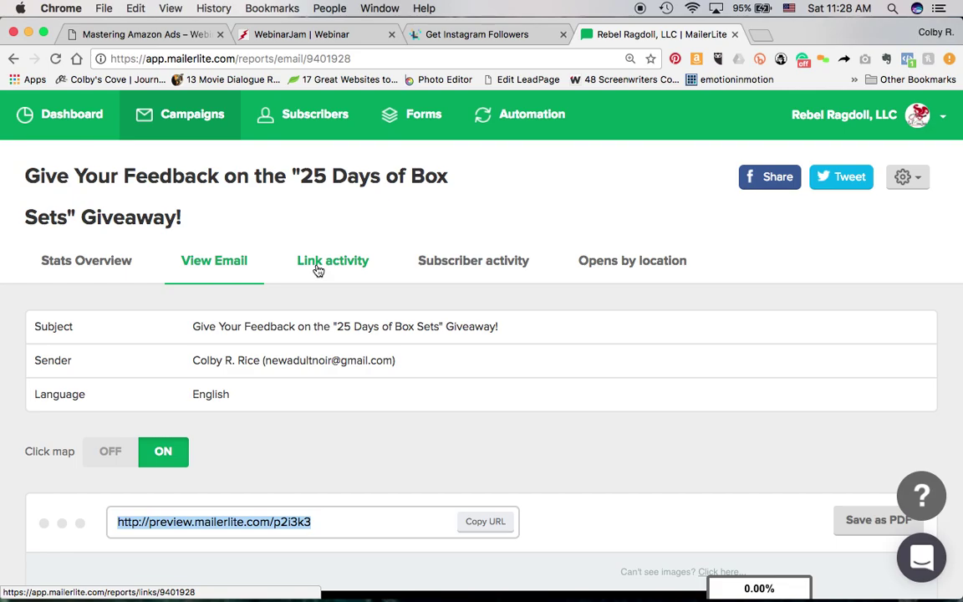
{"action": "left_click", "coordinate": [318, 266]}
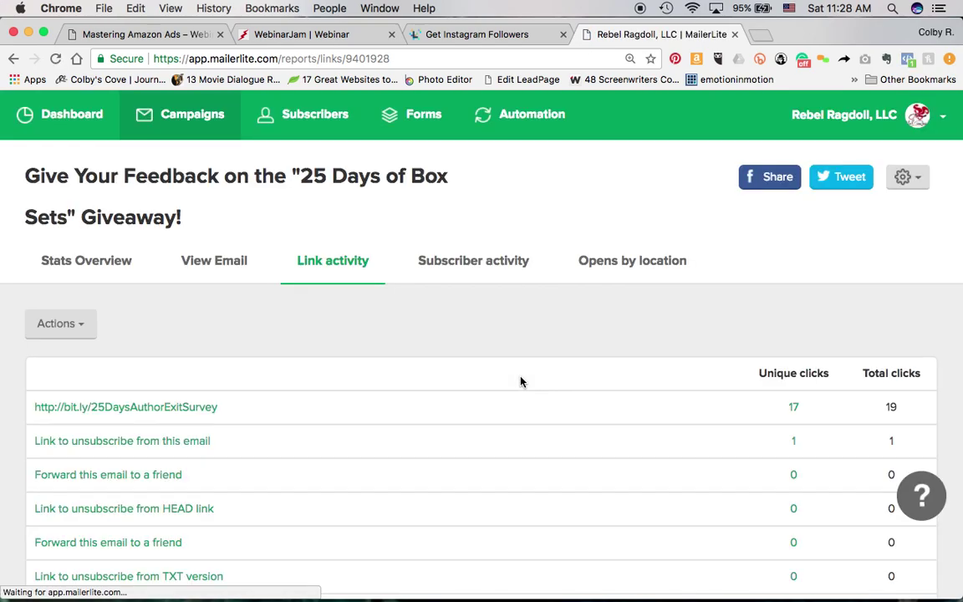
{"action": "scroll", "coordinate": [520, 382], "scroll_direction": "down", "scroll_amount": 2}
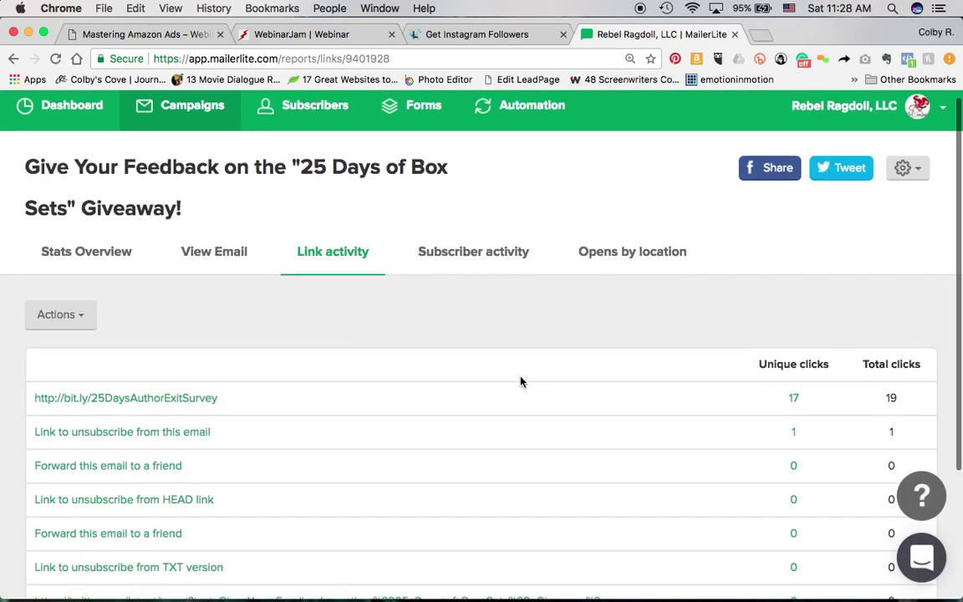
{"action": "scroll", "coordinate": [520, 382], "scroll_direction": "down", "scroll_amount": 3}
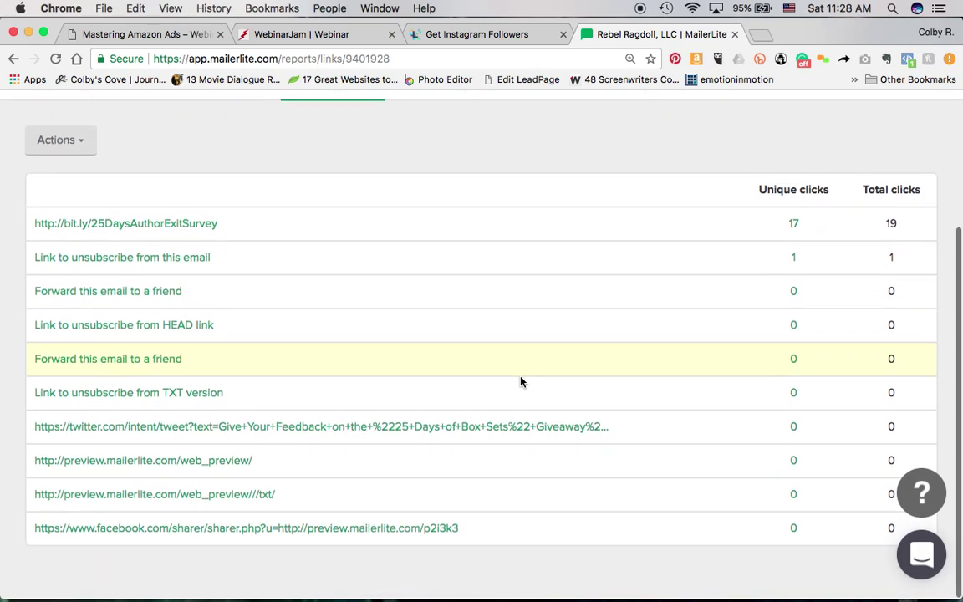
{"action": "scroll", "coordinate": [519, 382], "scroll_direction": "up", "scroll_amount": 5}
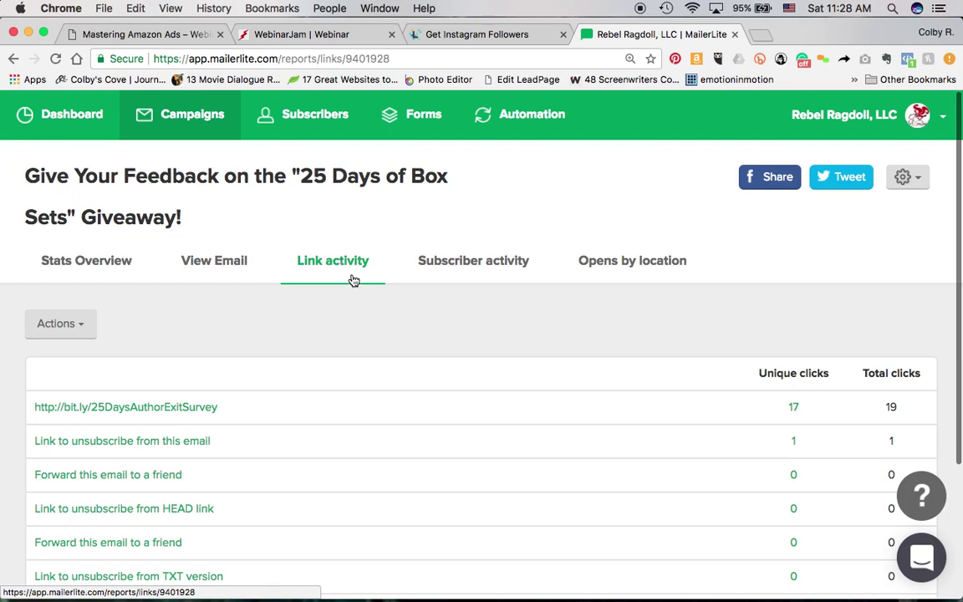
{"action": "scroll", "coordinate": [516, 392], "scroll_direction": "down", "scroll_amount": 2}
{"action": "scroll", "coordinate": [515, 392], "scroll_direction": "down", "scroll_amount": 2}
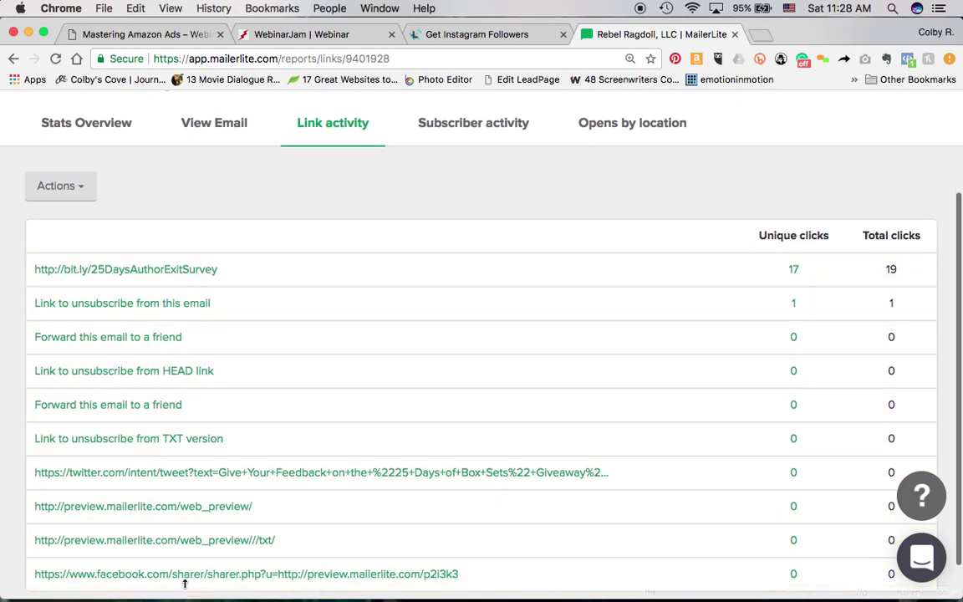
{"action": "scroll", "coordinate": [325, 464], "scroll_direction": "down", "scroll_amount": 1}
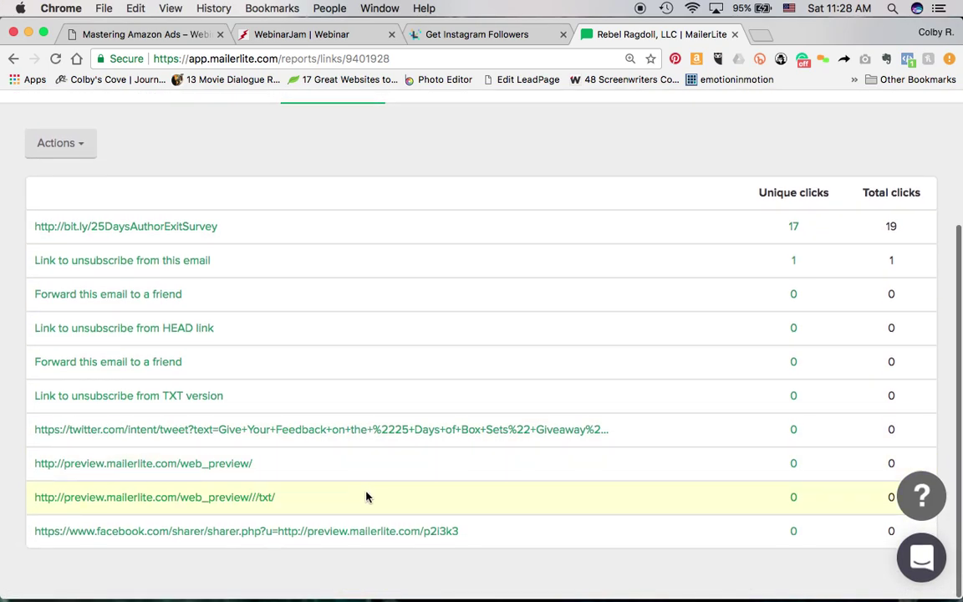
{"action": "scroll", "coordinate": [368, 498], "scroll_direction": "up", "scroll_amount": 5}
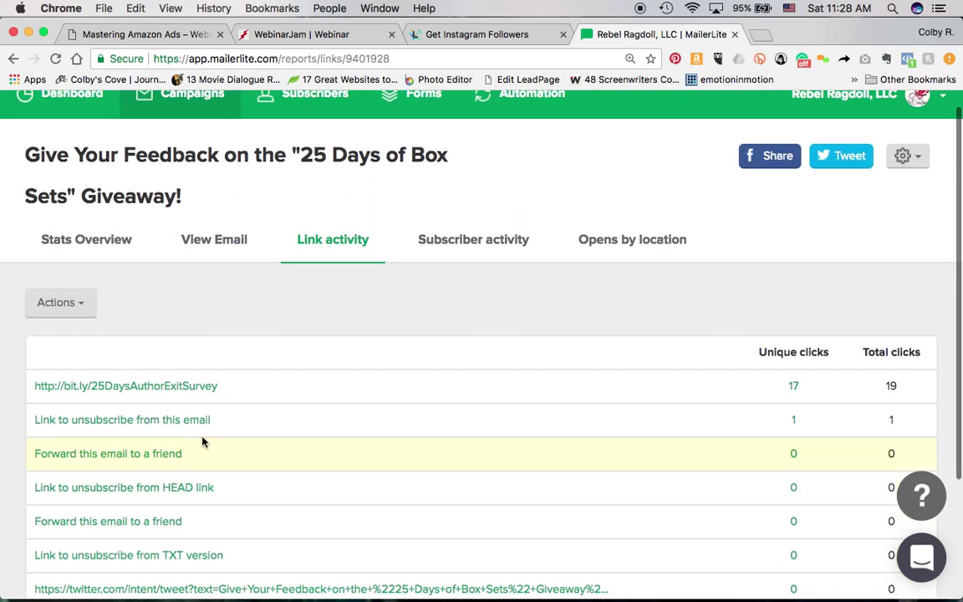
- Open the campaign's subscriber activity report and look through the opens and clicks recorded for each subscriber
{"action": "left_click", "coordinate": [477, 263]}
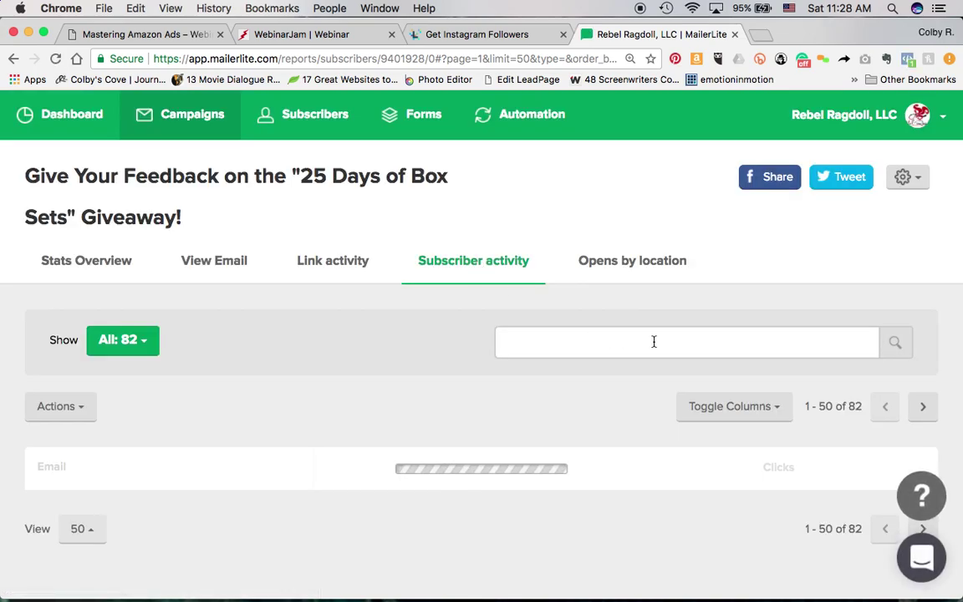
{"action": "scroll", "coordinate": [879, 289], "scroll_direction": "down", "scroll_amount": 2}
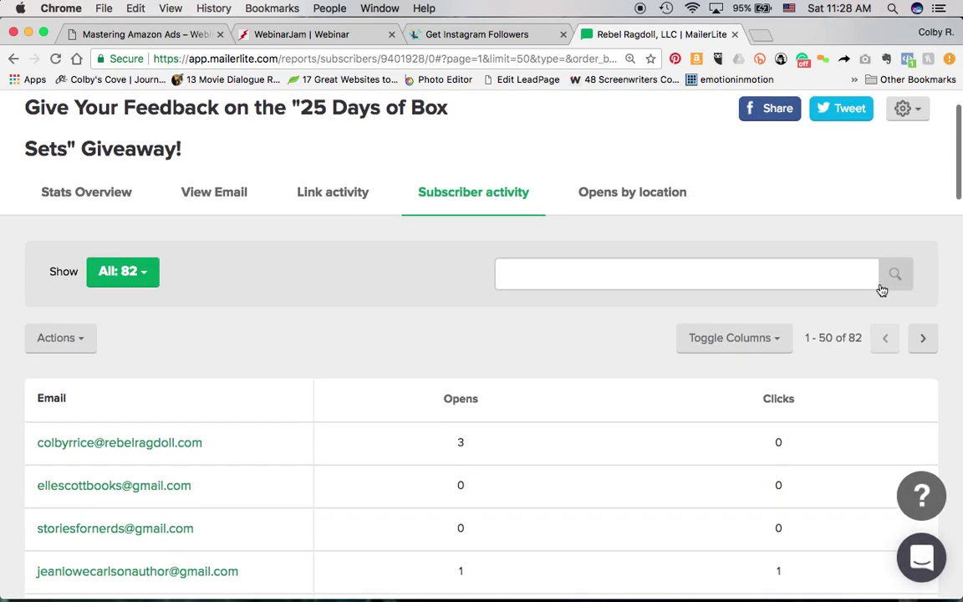
{"action": "scroll", "coordinate": [882, 289], "scroll_direction": "down", "scroll_amount": 3}
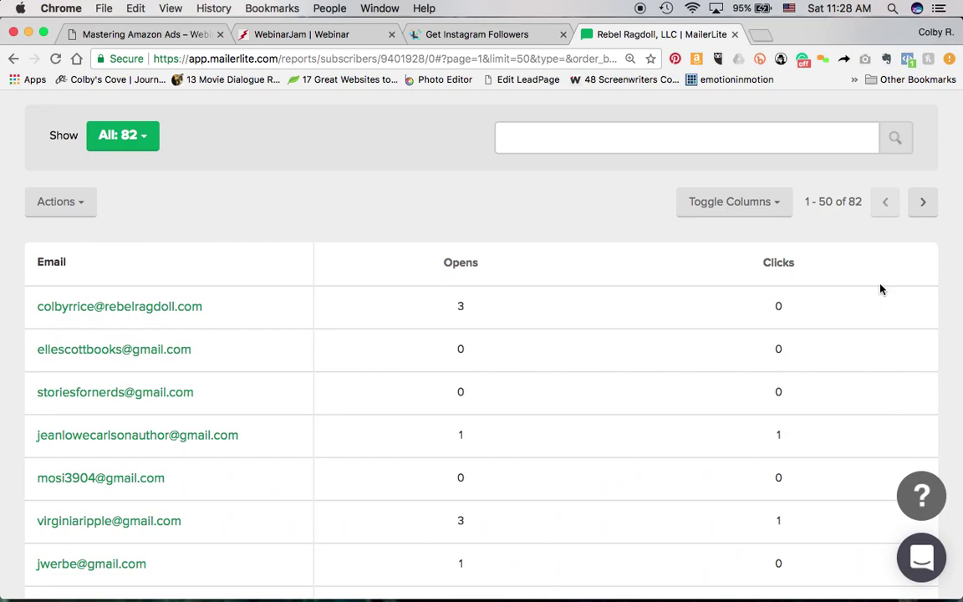
{"action": "scroll", "coordinate": [880, 289], "scroll_direction": "down", "scroll_amount": 1}
{"action": "scroll", "coordinate": [880, 289], "scroll_direction": "down", "scroll_amount": 5}
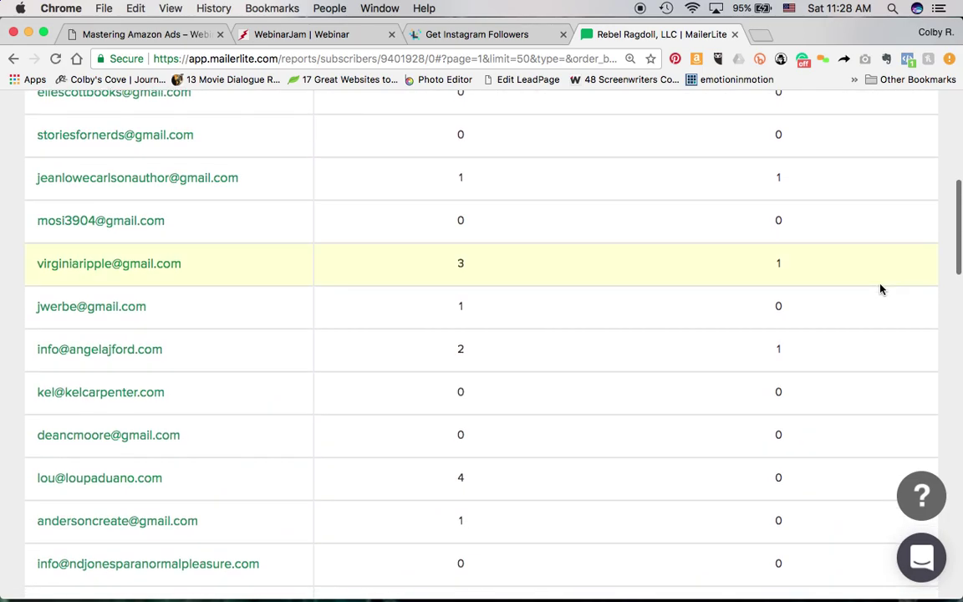
{"action": "scroll", "coordinate": [880, 289], "scroll_direction": "down", "scroll_amount": 15}
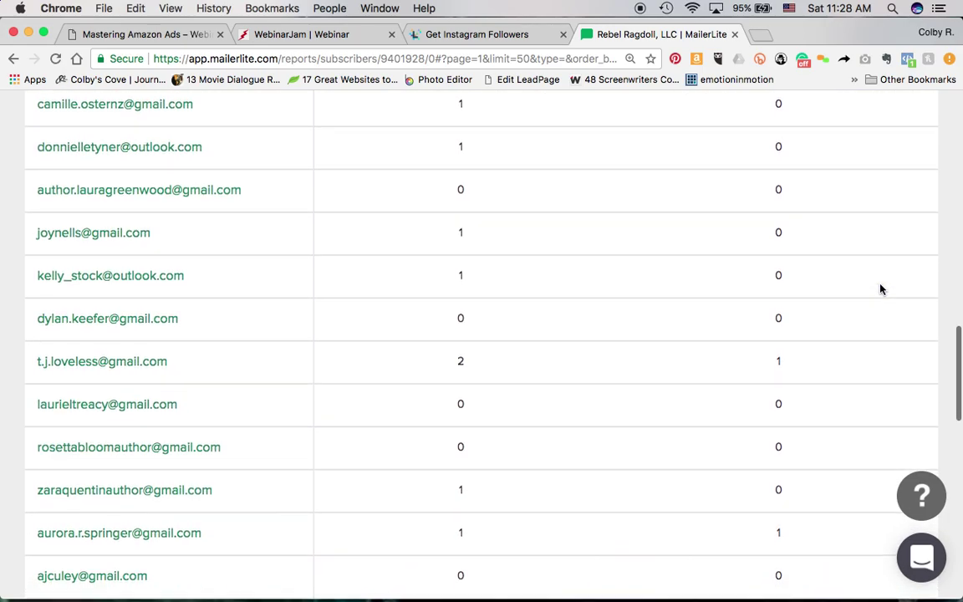
{"action": "scroll", "coordinate": [880, 289], "scroll_direction": "down", "scroll_amount": 12}
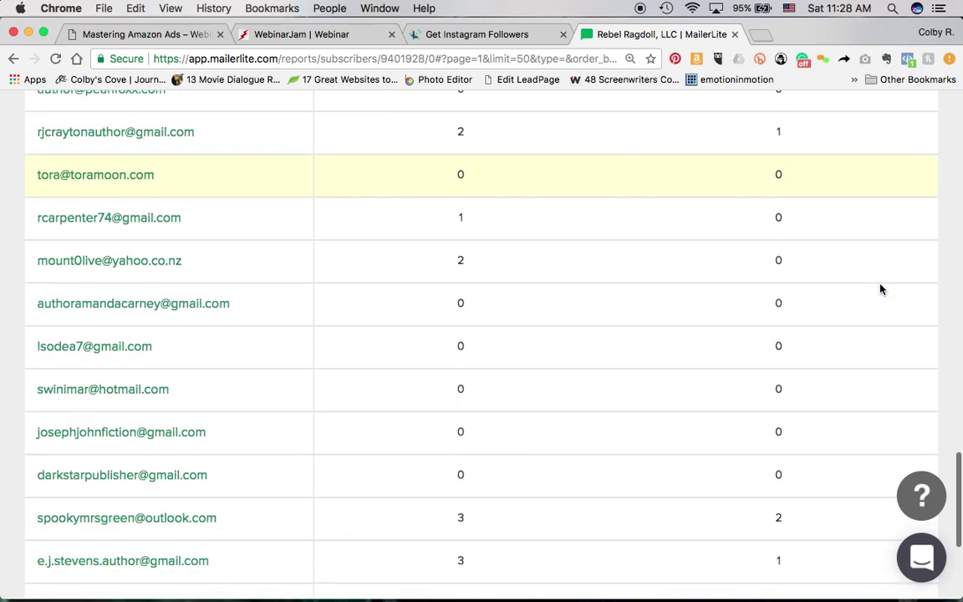
{"action": "scroll", "coordinate": [880, 289], "scroll_direction": "up", "scroll_amount": 20}
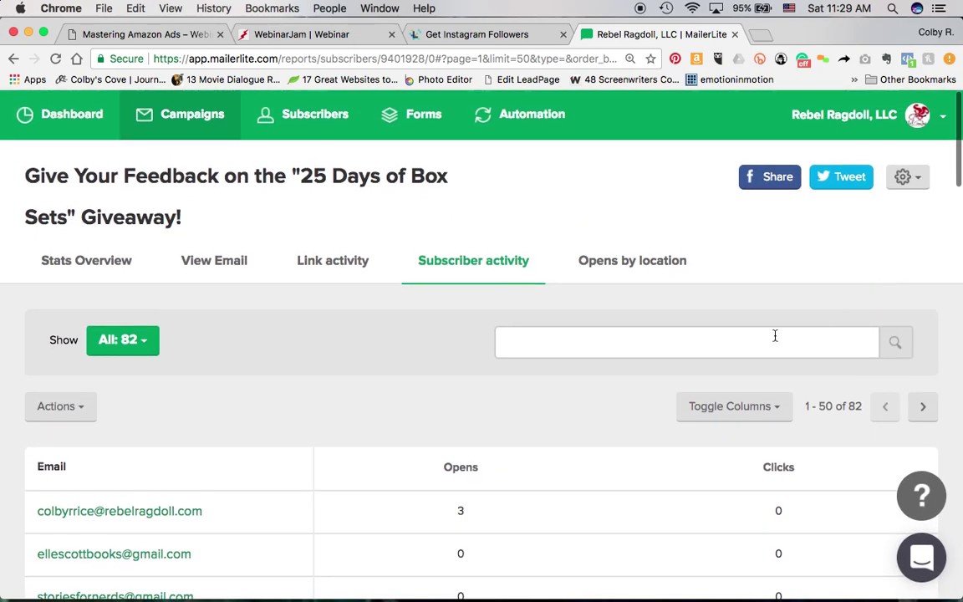
- Compare the Opens and Clicks columns for the first subscribers in the activity list
{"action": "scroll", "coordinate": [564, 351], "scroll_direction": "down", "scroll_amount": 5}
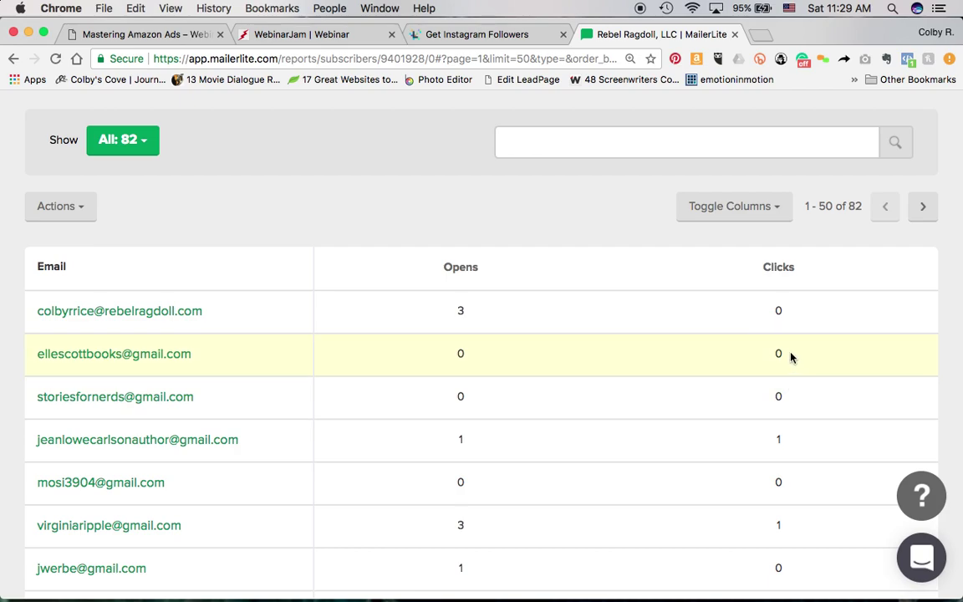
{"action": "scroll", "coordinate": [501, 234], "scroll_direction": "up", "scroll_amount": 4}
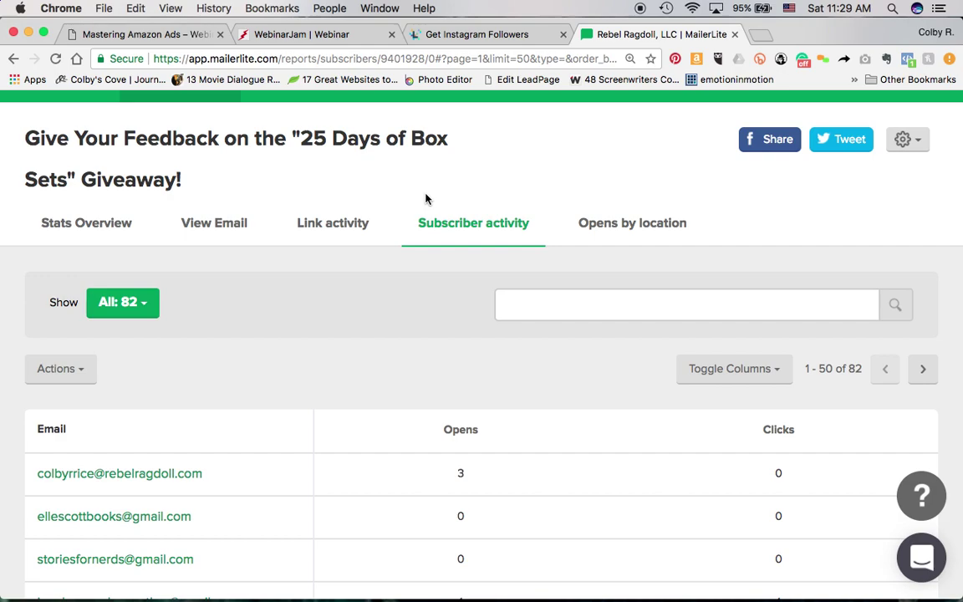
{"action": "scroll", "coordinate": [425, 213], "scroll_direction": "up", "scroll_amount": 1}
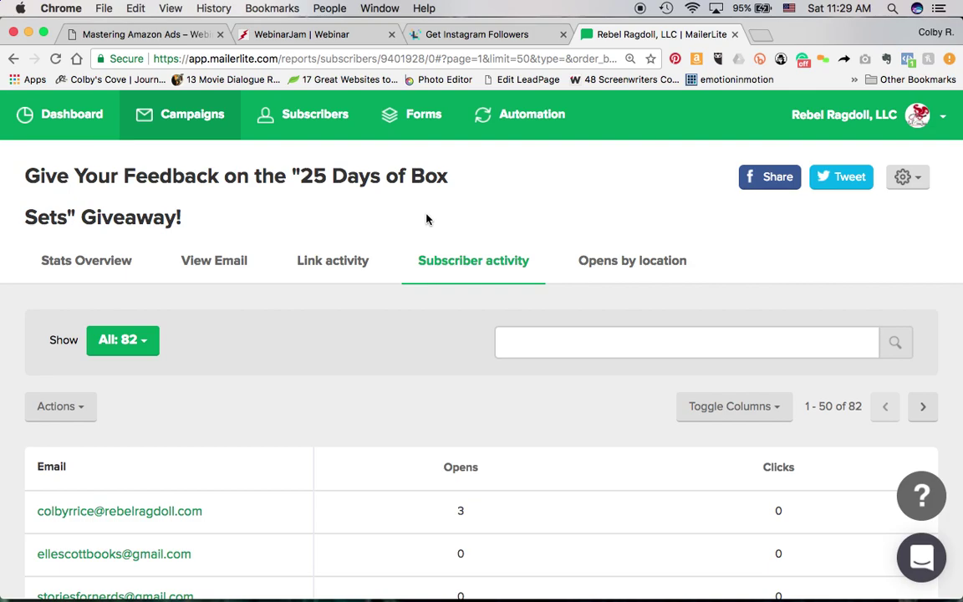
{"action": "scroll", "coordinate": [426, 219], "scroll_direction": "down", "scroll_amount": 5}
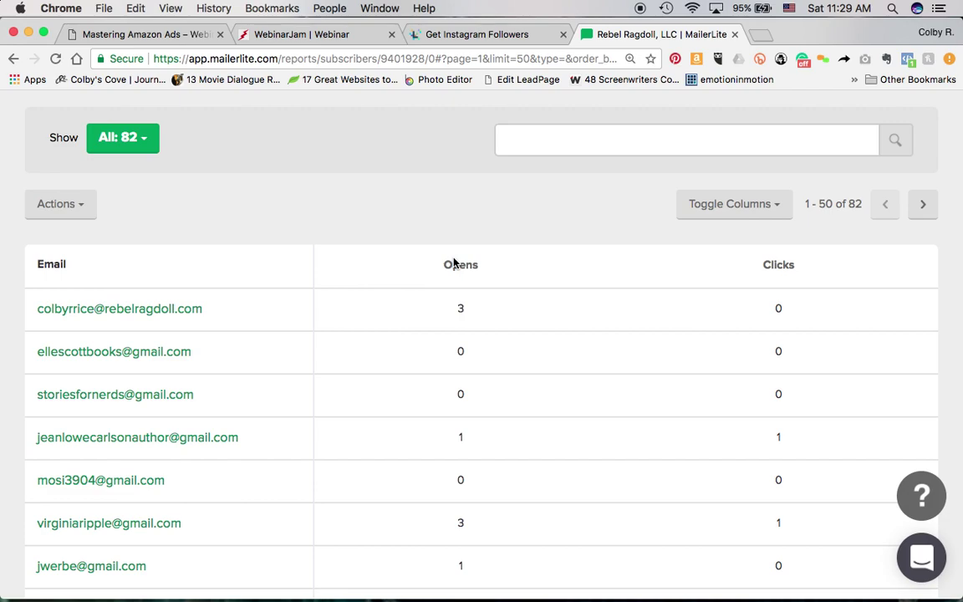
- Open the campaign's opens by location report and review the world map and the Top Countries table
{"action": "scroll", "coordinate": [454, 263], "scroll_direction": "up", "scroll_amount": 4}
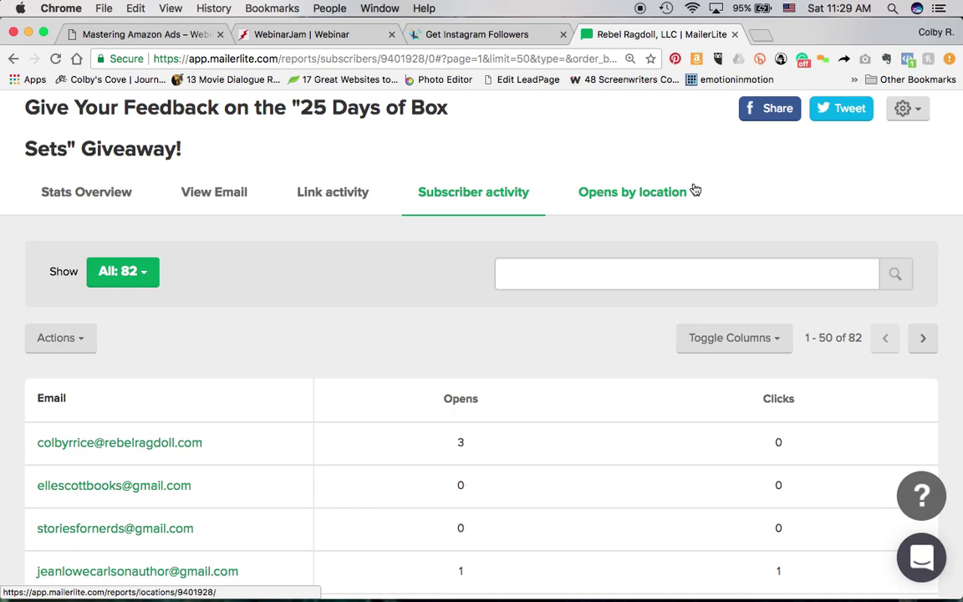
{"action": "left_click", "coordinate": [639, 193]}
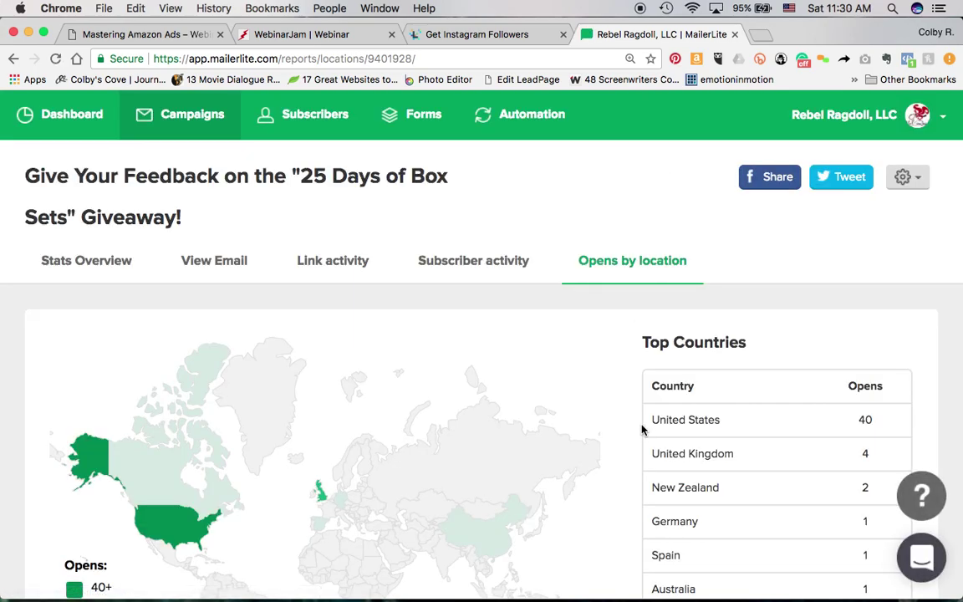
{"action": "scroll", "coordinate": [642, 429], "scroll_direction": "down", "scroll_amount": 3}
{"action": "scroll", "coordinate": [642, 430], "scroll_direction": "down", "scroll_amount": 1}
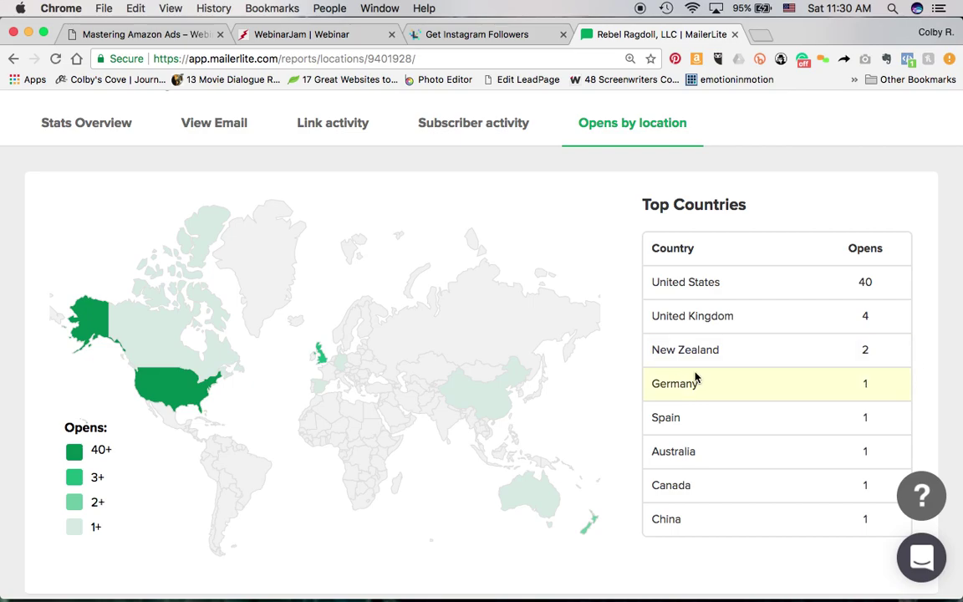
{"action": "scroll", "coordinate": [795, 320], "scroll_direction": "up", "scroll_amount": 2}
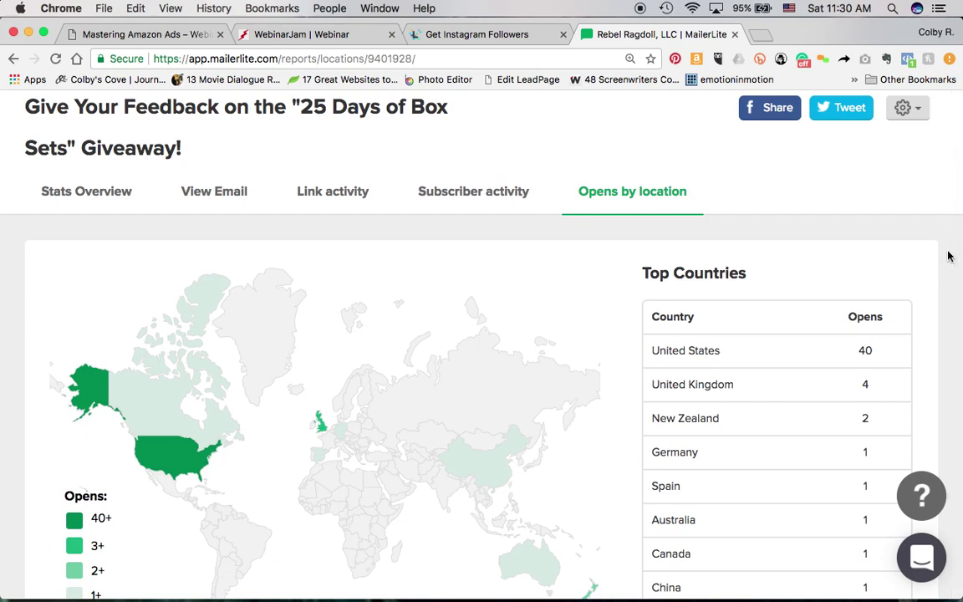
{"action": "scroll", "coordinate": [948, 255], "scroll_direction": "down", "scroll_amount": 3}
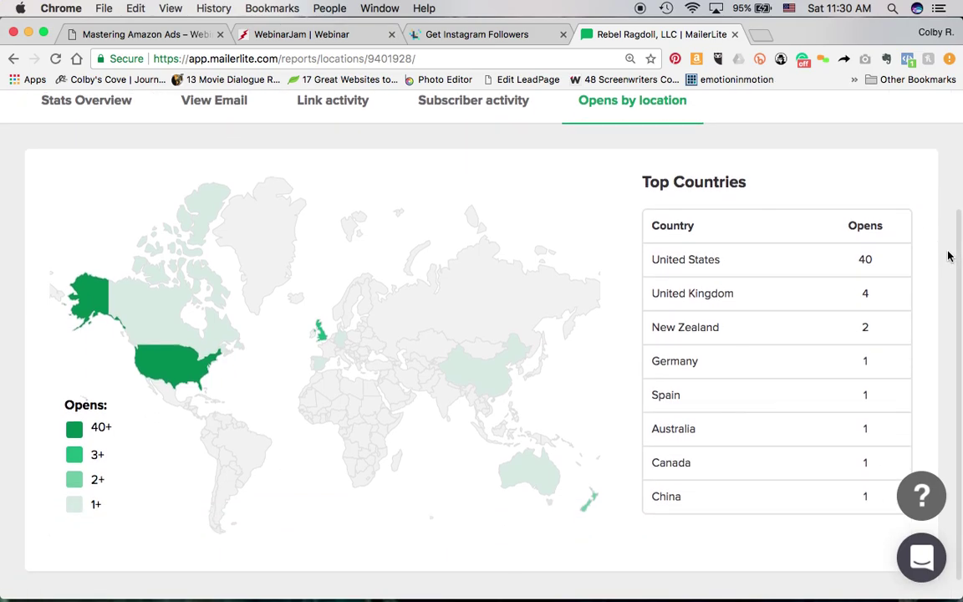
{"action": "scroll", "coordinate": [945, 349], "scroll_direction": "down", "scroll_amount": 1}
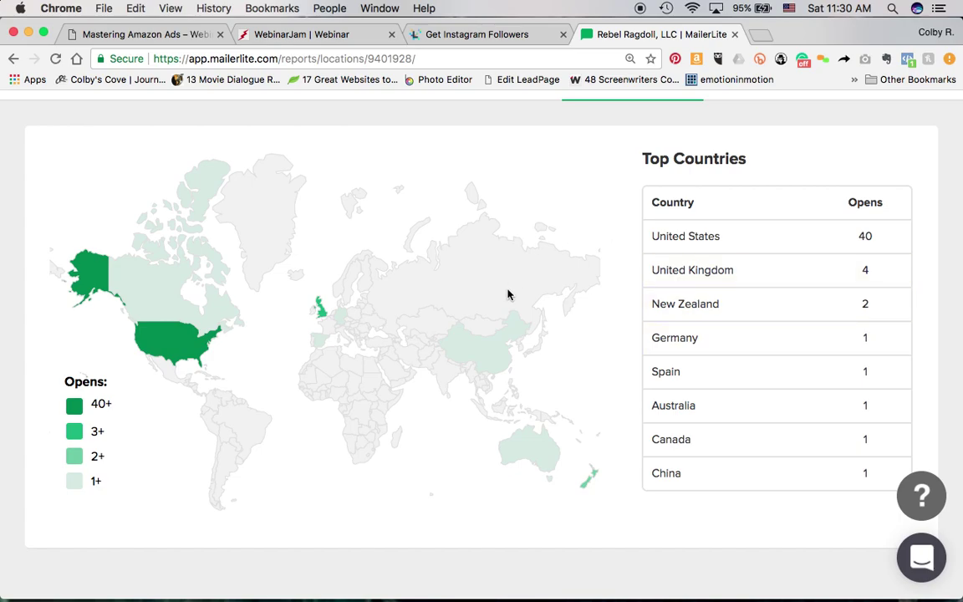
{"action": "scroll", "coordinate": [779, 304], "scroll_direction": "up", "scroll_amount": 3}
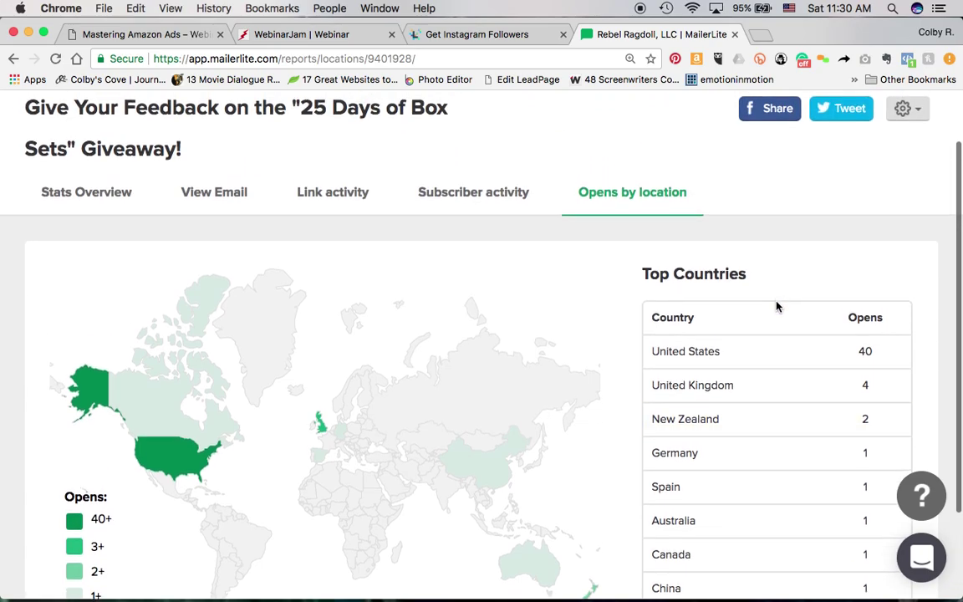
{"action": "scroll", "coordinate": [769, 349], "scroll_direction": "down", "scroll_amount": 3}
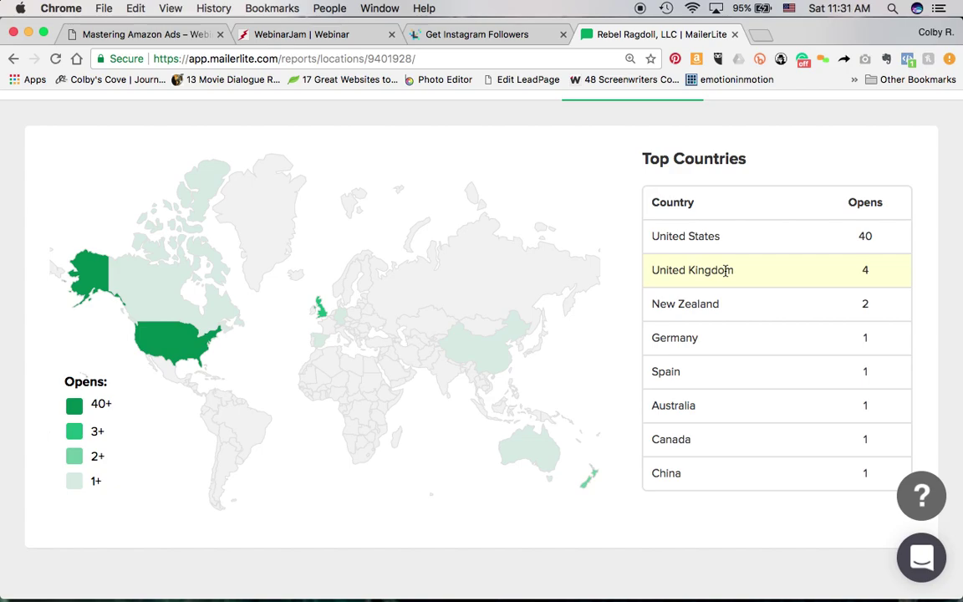
- Inspect the opens on the world map for the United Kingdom, Spain, China, Australia, New Zealand and Canada
{"action": "mouse_move", "coordinate": [322, 311]}
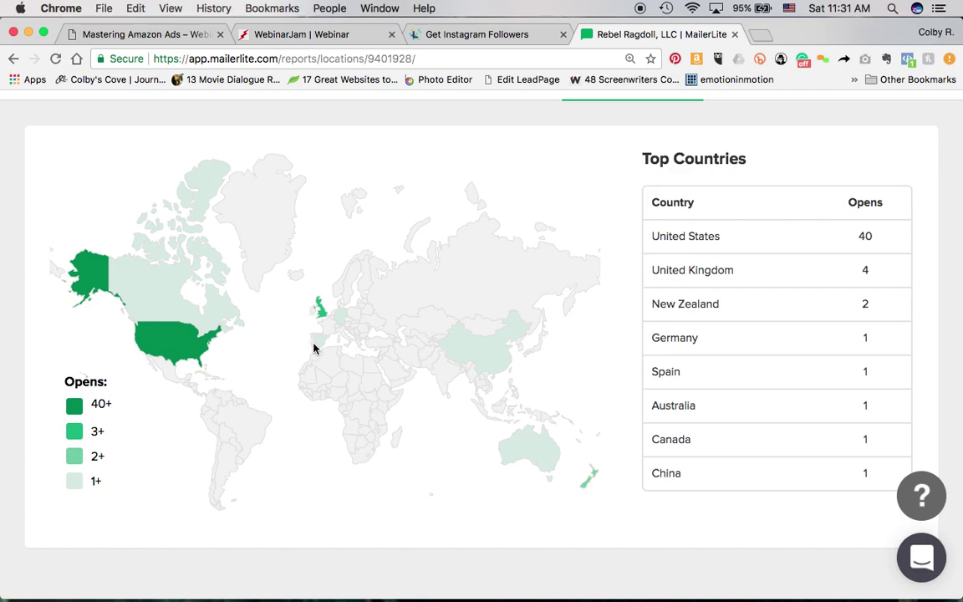
{"action": "mouse_move", "coordinate": [320, 345]}
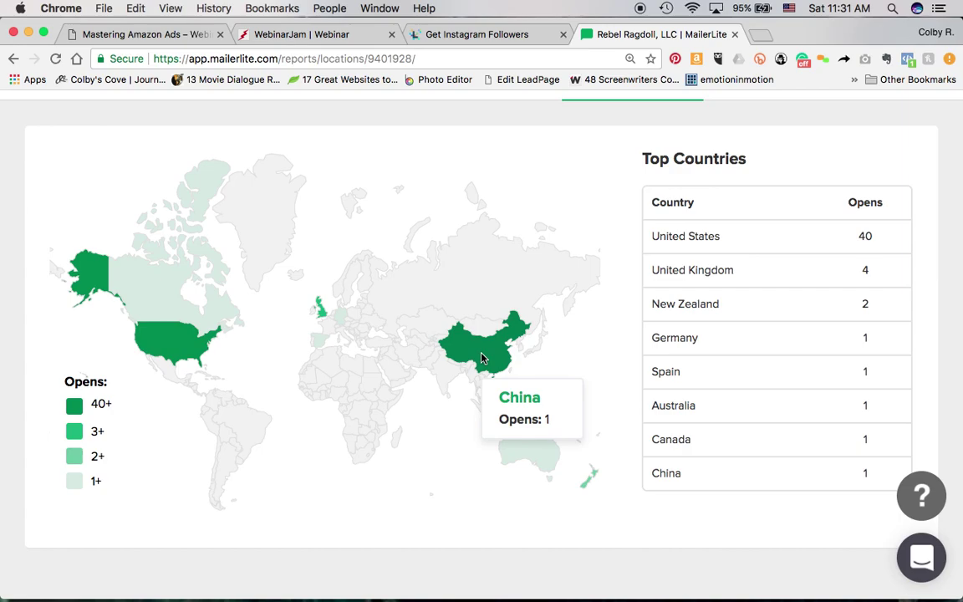
{"action": "mouse_move", "coordinate": [530, 458]}
{"action": "mouse_move", "coordinate": [586, 490]}
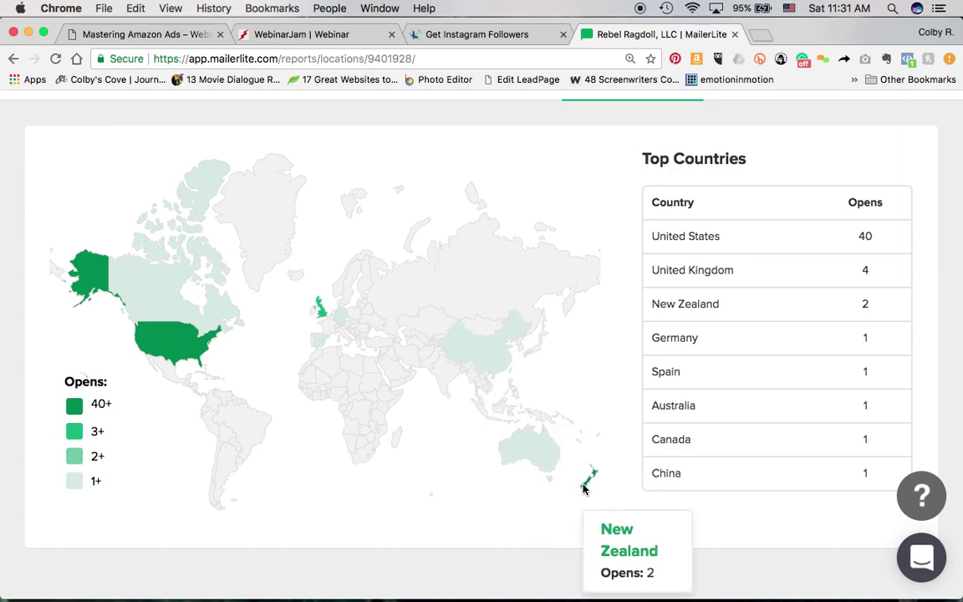
{"action": "mouse_move", "coordinate": [141, 301]}
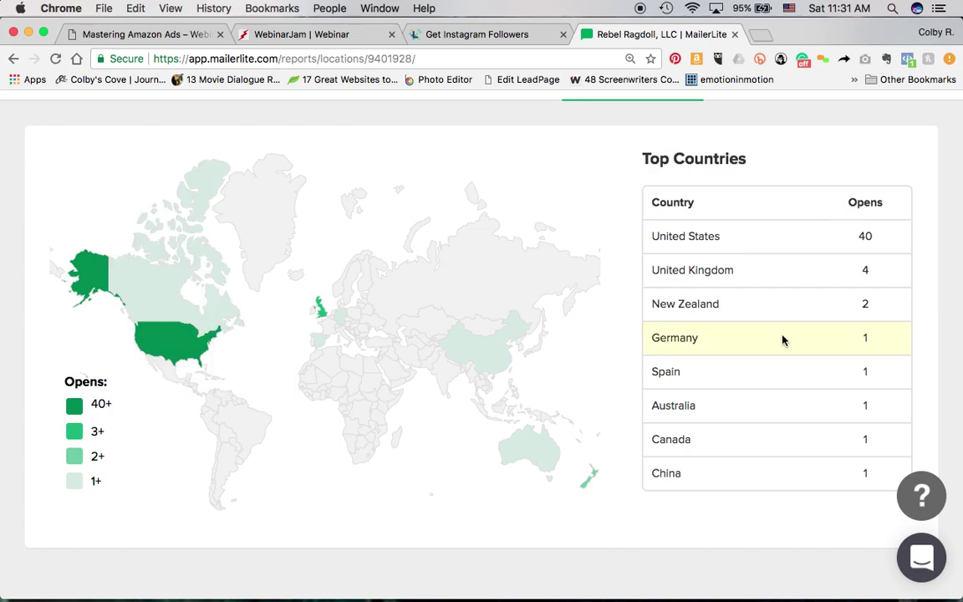
- Return to the account dashboard and review the last sent campaign, the subscriber summary and the plan details
{"action": "scroll", "coordinate": [783, 338], "scroll_direction": "up", "scroll_amount": 3}
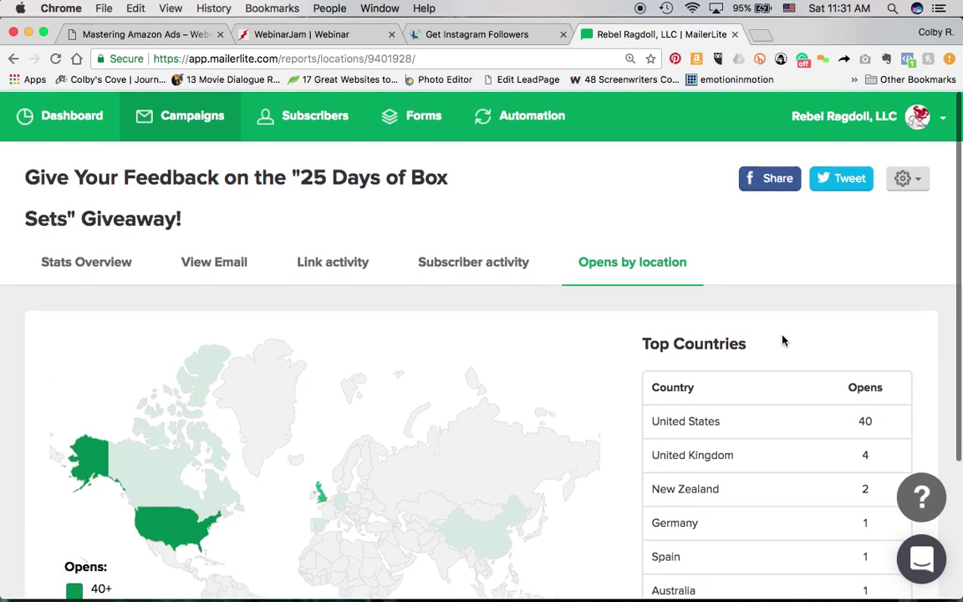
{"action": "left_click", "coordinate": [95, 122]}
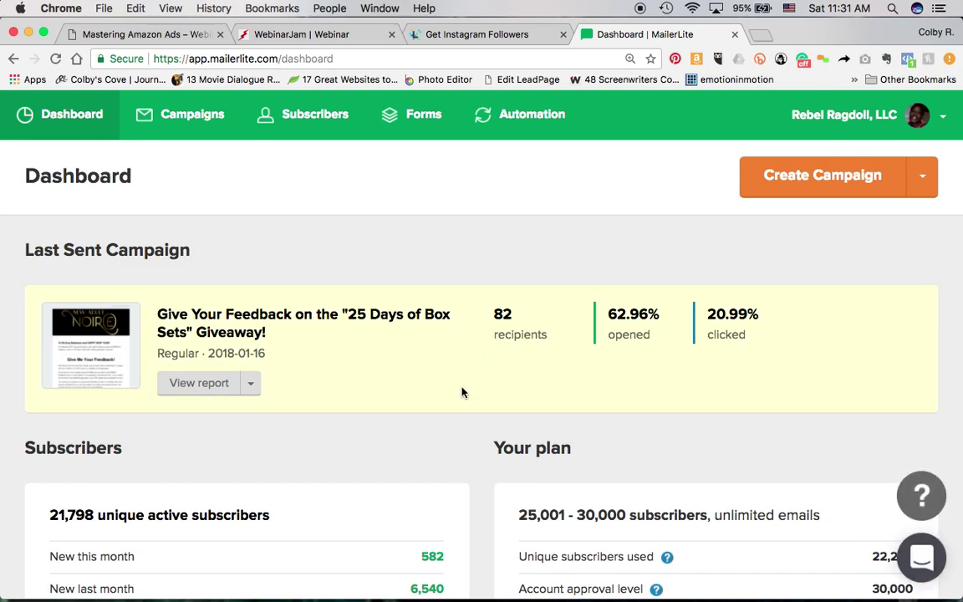
{"action": "scroll", "coordinate": [462, 392], "scroll_direction": "down", "scroll_amount": 5}
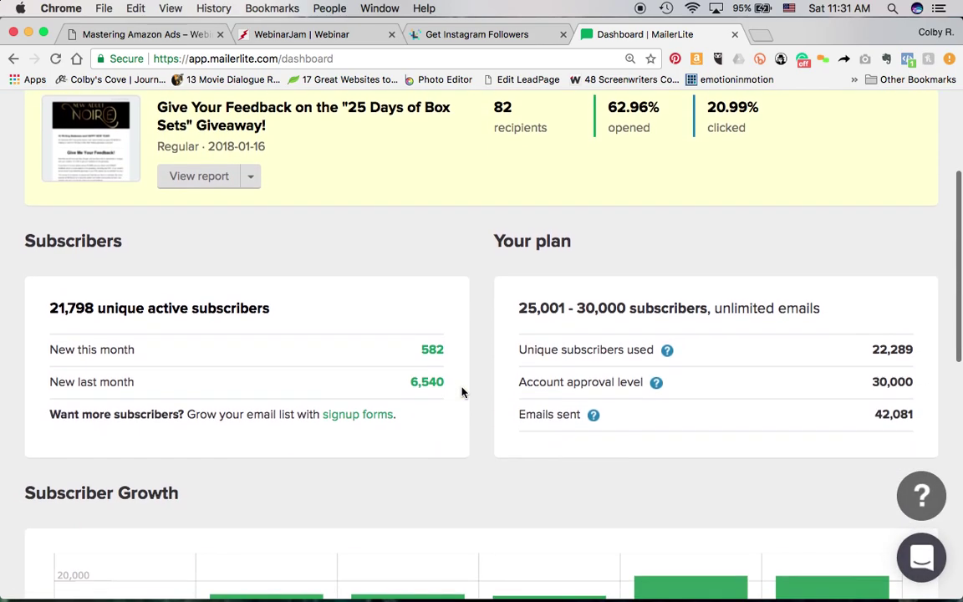
{"action": "scroll", "coordinate": [462, 392], "scroll_direction": "down", "scroll_amount": 1}
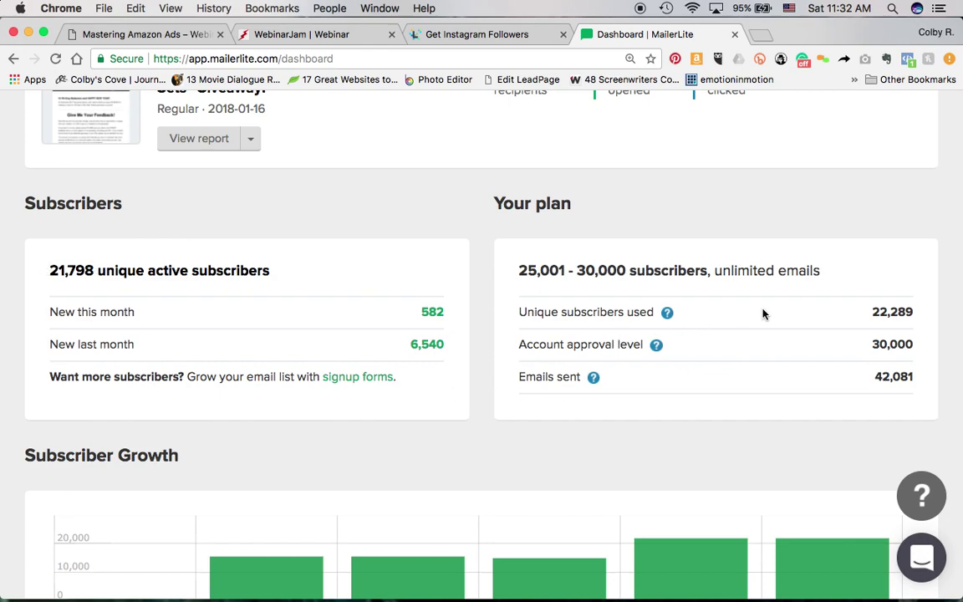
- Examine the Subscriber Growth chart's monthly bars from August 2017 to January 2018
{"action": "scroll", "coordinate": [762, 313], "scroll_direction": "down", "scroll_amount": 2}
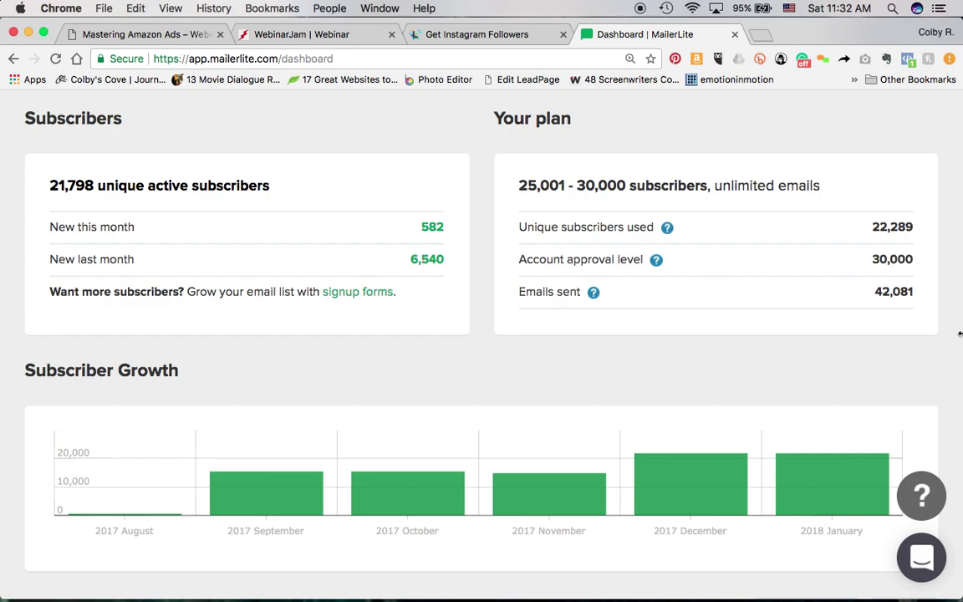
{"action": "scroll", "coordinate": [862, 314], "scroll_direction": "down", "scroll_amount": 4}
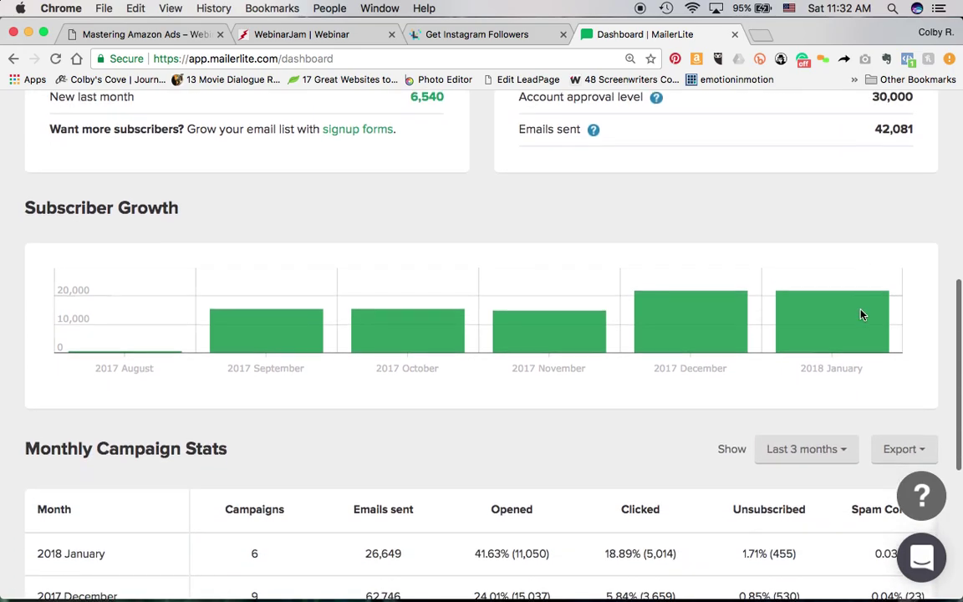
{"action": "mouse_move", "coordinate": [879, 324]}
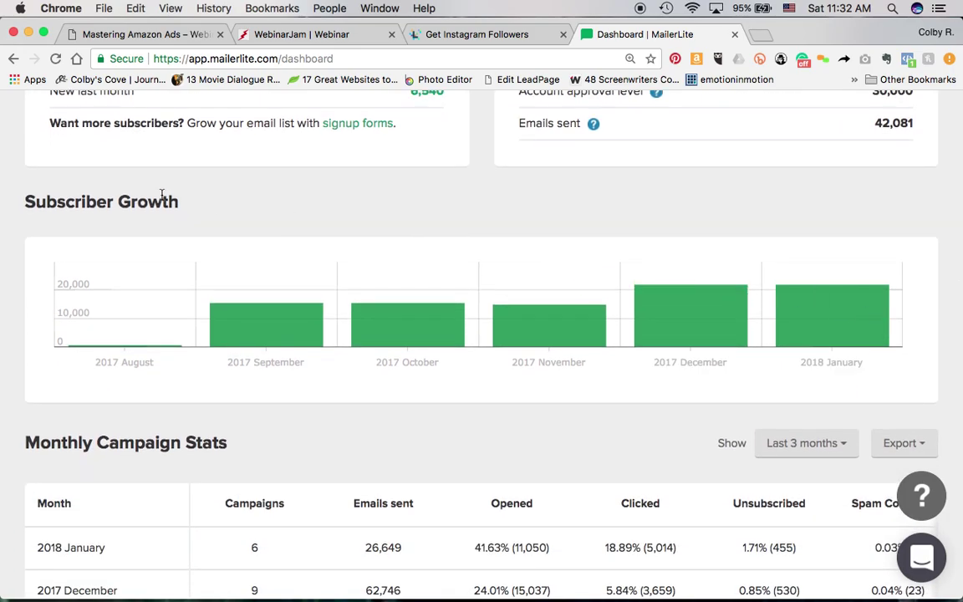
{"action": "mouse_move", "coordinate": [118, 301]}
- Review the Monthly Campaign Stats for the last 3 months and the Automation and Forms summaries below them
{"action": "scroll", "coordinate": [953, 230], "scroll_direction": "down", "scroll_amount": 2}
{"action": "scroll", "coordinate": [954, 231], "scroll_direction": "down", "scroll_amount": 3}
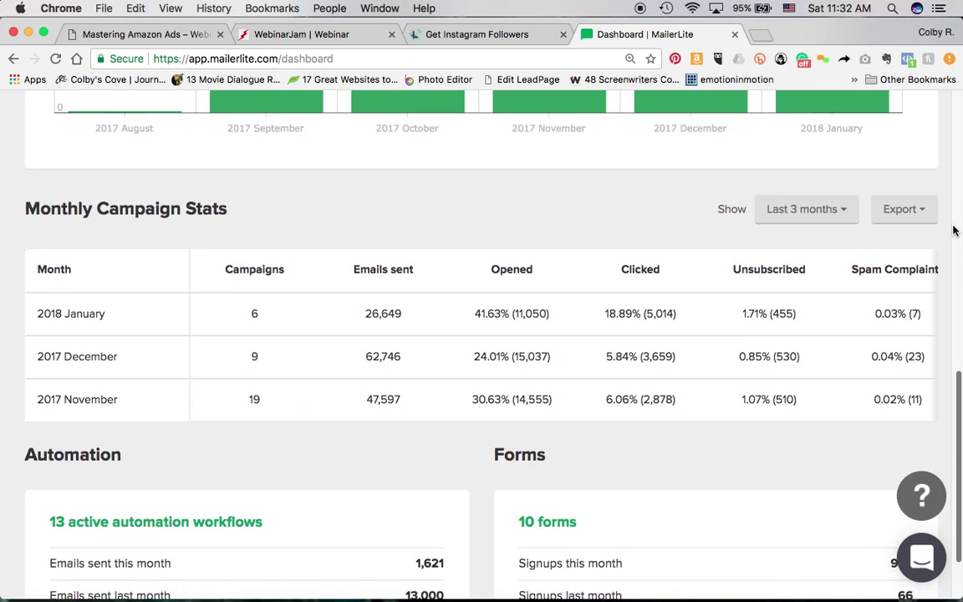
{"action": "scroll", "coordinate": [954, 231], "scroll_direction": "down", "scroll_amount": 1}
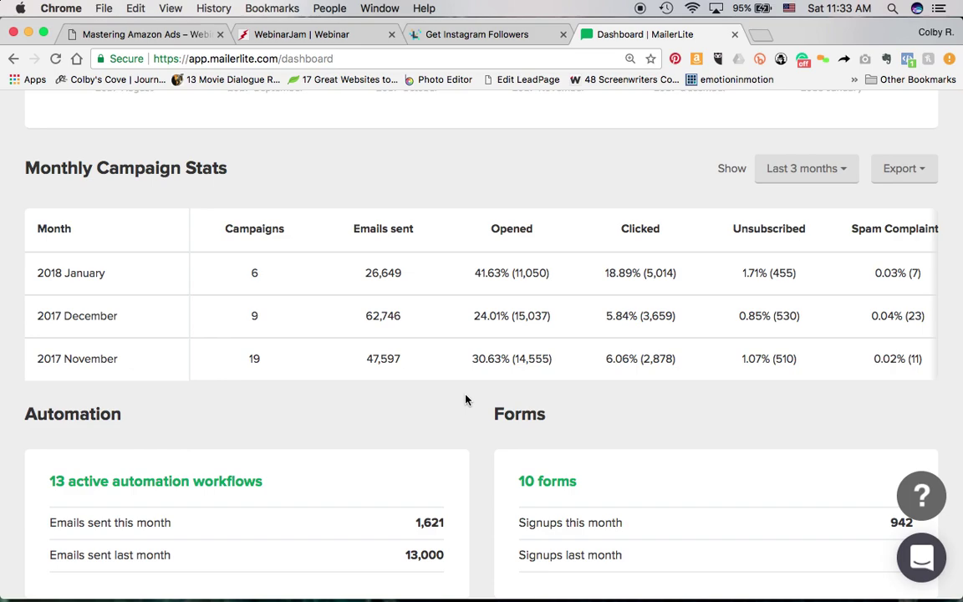
{"action": "scroll", "coordinate": [465, 399], "scroll_direction": "down", "scroll_amount": 1}
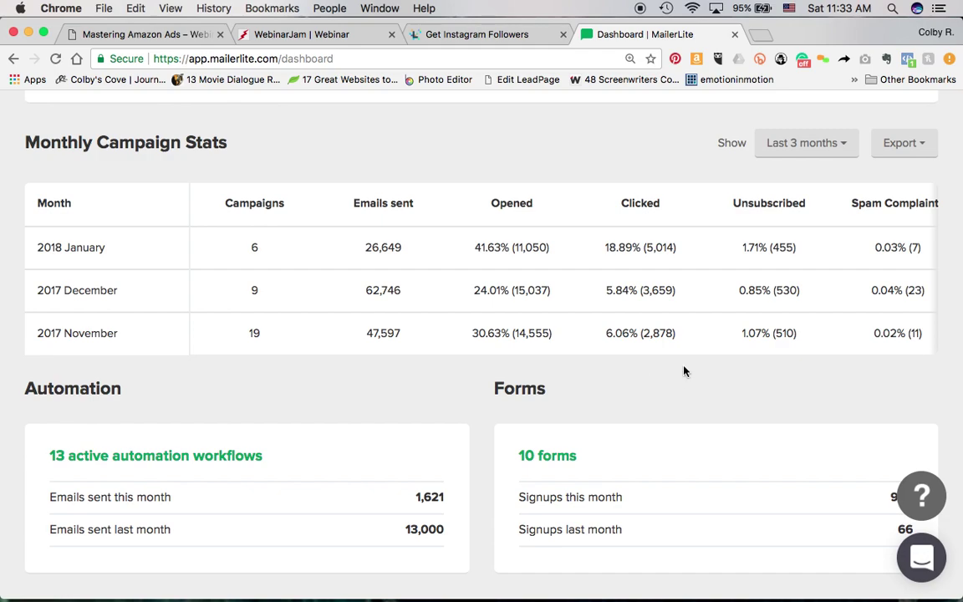
{"action": "scroll", "coordinate": [683, 370], "scroll_direction": "down", "scroll_amount": 1}
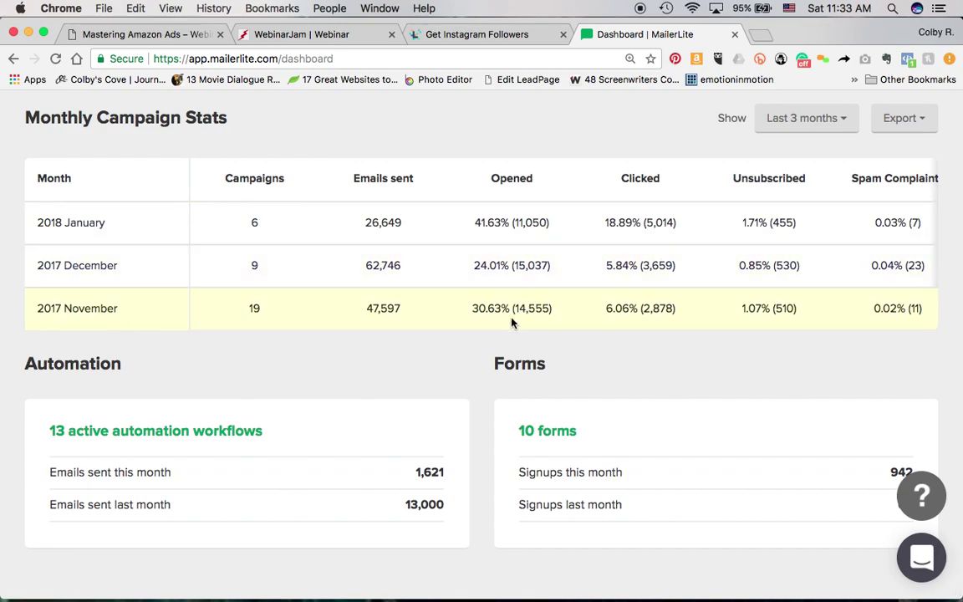
{"action": "scroll", "coordinate": [702, 362], "scroll_direction": "down", "scroll_amount": 1}
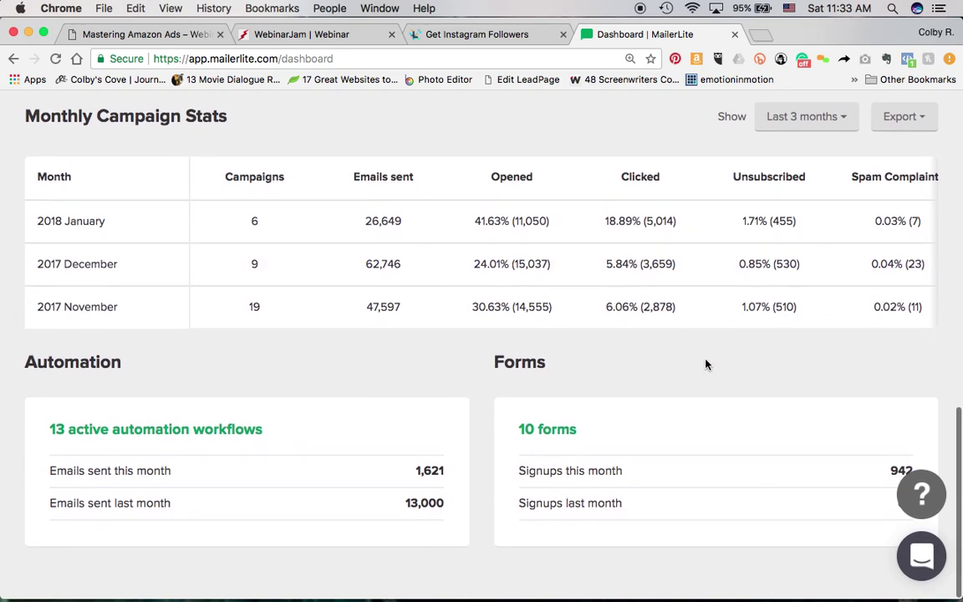
- Look back over the dashboard from the last sent campaign down to the monthly stats and the Automation and Forms summaries
{"action": "scroll", "coordinate": [914, 425], "scroll_direction": "up", "scroll_amount": 2}
{"action": "scroll", "coordinate": [913, 425], "scroll_direction": "down", "scroll_amount": 2}
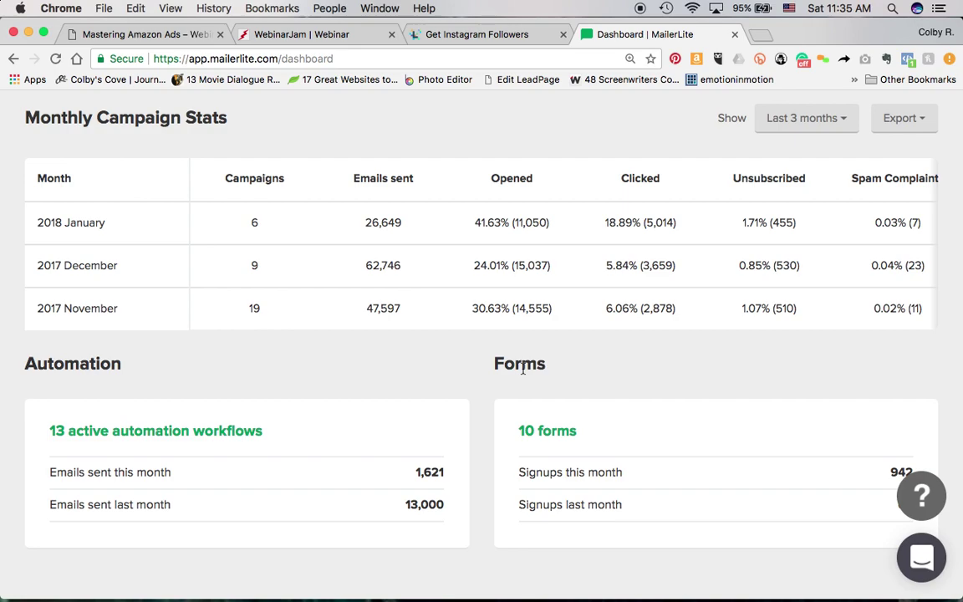
{"action": "scroll", "coordinate": [578, 409], "scroll_direction": "up", "scroll_amount": 1}
{"action": "scroll", "coordinate": [579, 409], "scroll_direction": "up", "scroll_amount": 1}
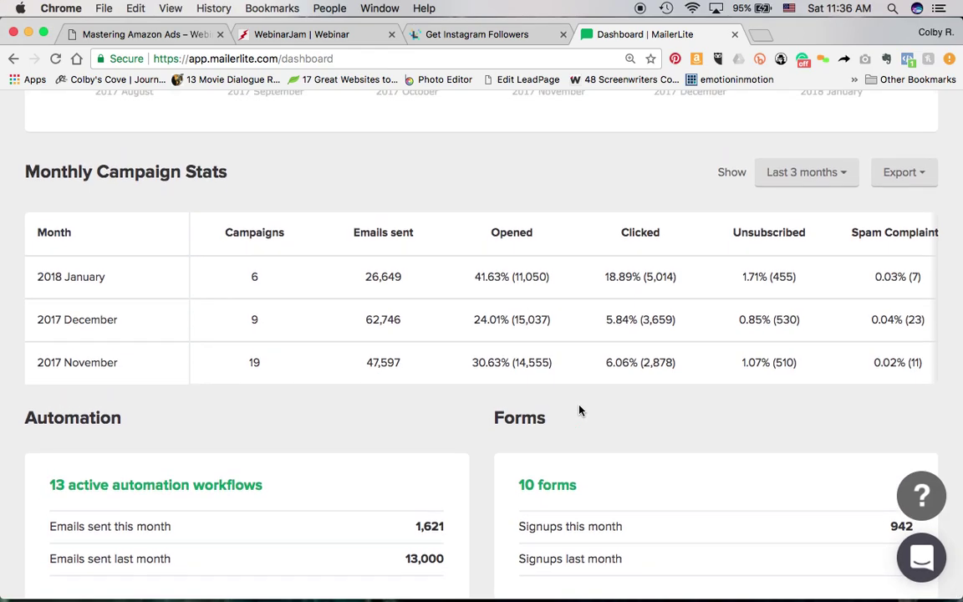
{"action": "scroll", "coordinate": [602, 417], "scroll_direction": "up", "scroll_amount": 10}
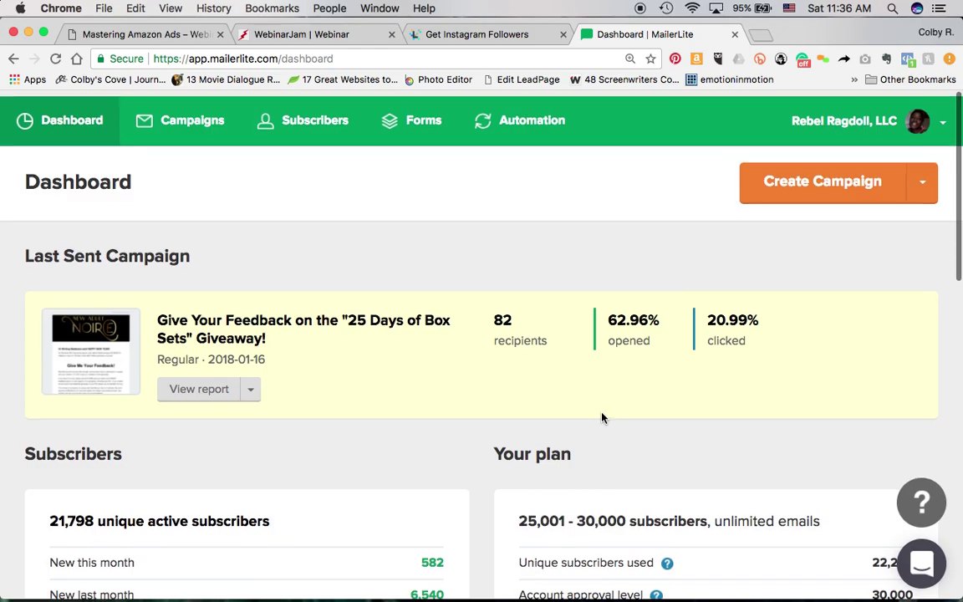
{"action": "scroll", "coordinate": [602, 417], "scroll_direction": "down", "scroll_amount": 10}
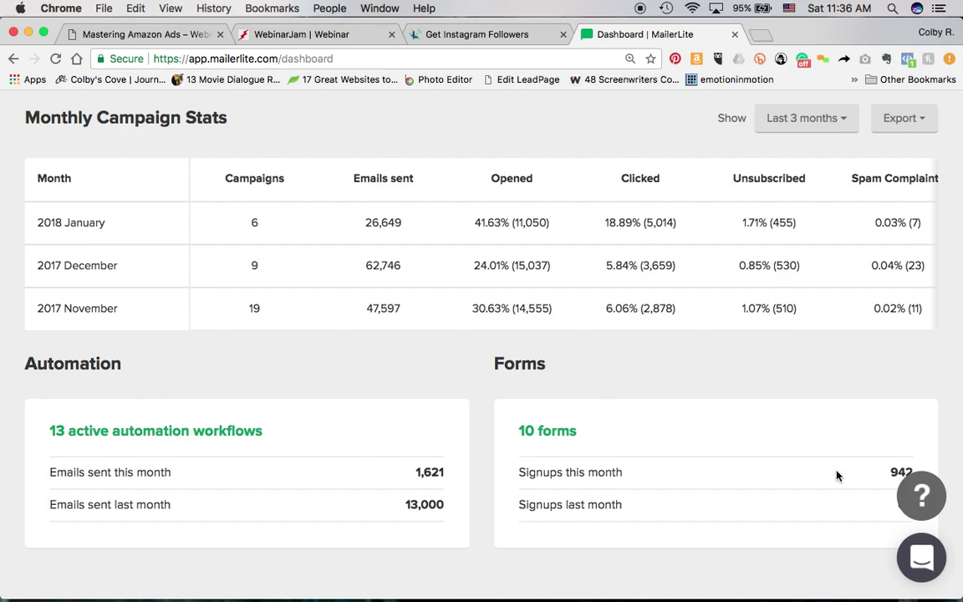
- Read the Forms summary's signups for this month and last month below the Monthly Campaign Stats
{"action": "scroll", "coordinate": [837, 475], "scroll_direction": "up", "scroll_amount": 2}
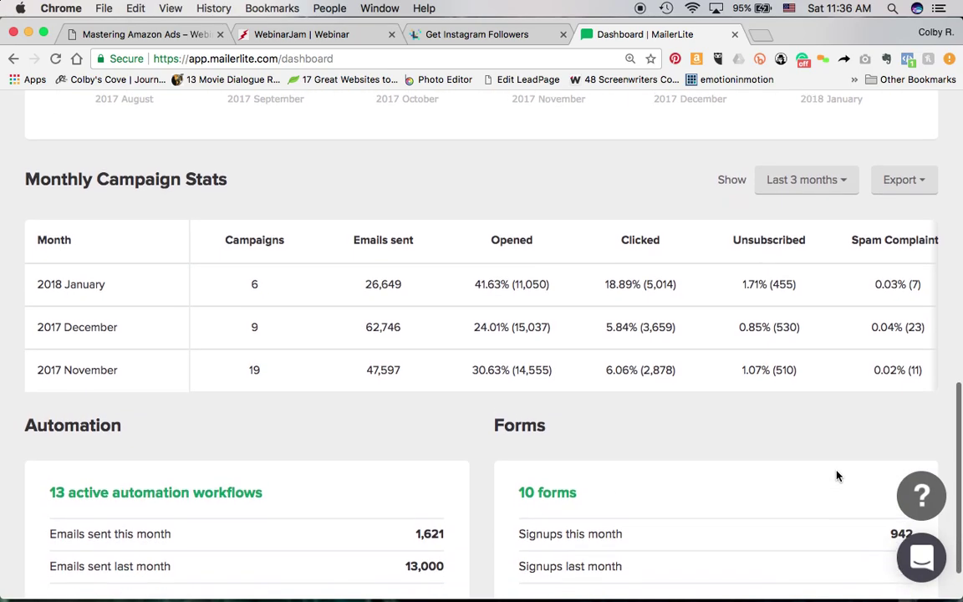
{"action": "scroll", "coordinate": [837, 475], "scroll_direction": "down", "scroll_amount": 2}
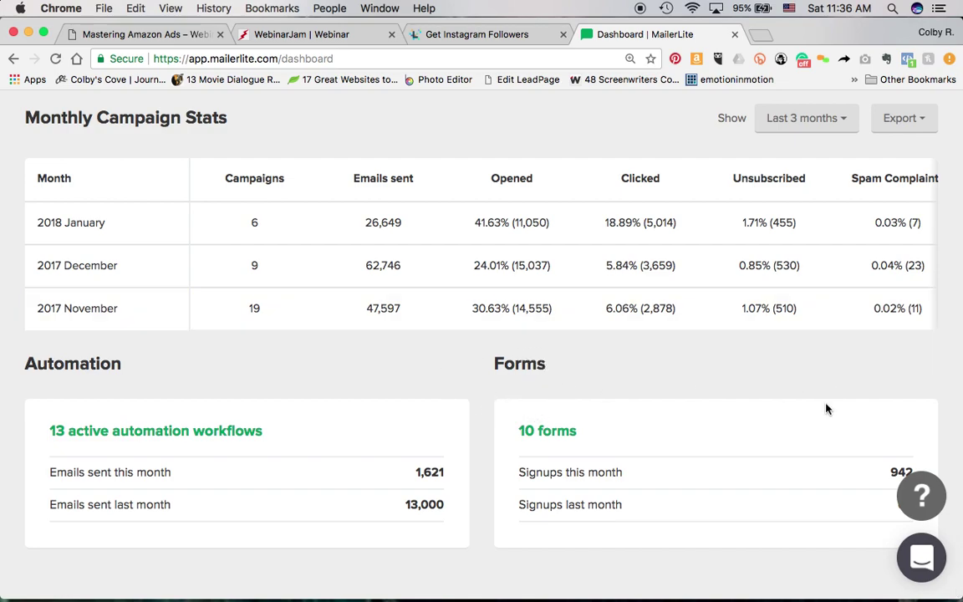
{"action": "scroll", "coordinate": [826, 408], "scroll_direction": "up", "scroll_amount": 2}
{"action": "scroll", "coordinate": [826, 408], "scroll_direction": "down", "scroll_amount": 2}
{"action": "scroll", "coordinate": [826, 409], "scroll_direction": "up", "scroll_amount": 1}
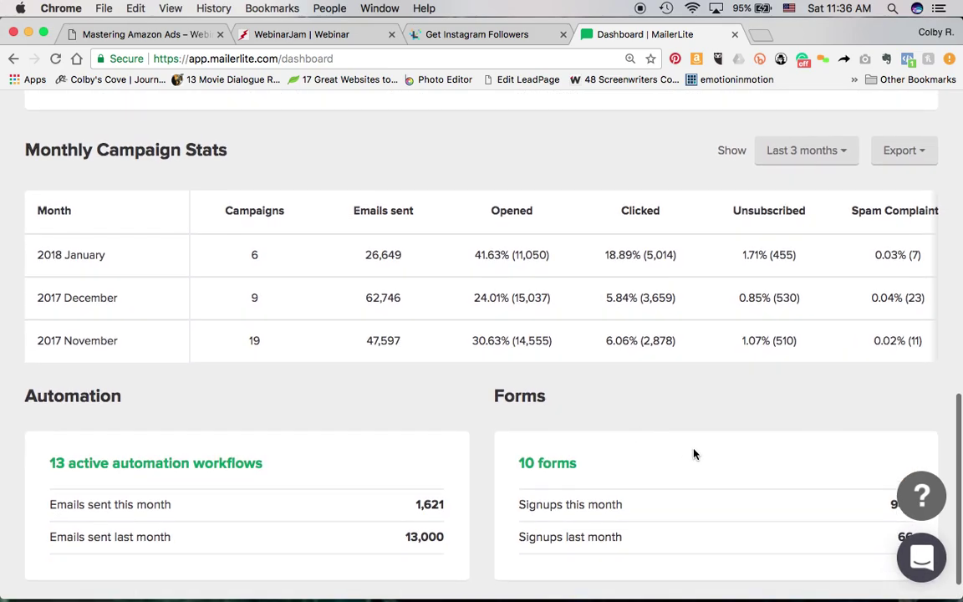
{"action": "scroll", "coordinate": [695, 452], "scroll_direction": "down", "scroll_amount": 1}
{"action": "scroll", "coordinate": [693, 454], "scroll_direction": "up", "scroll_amount": 2}
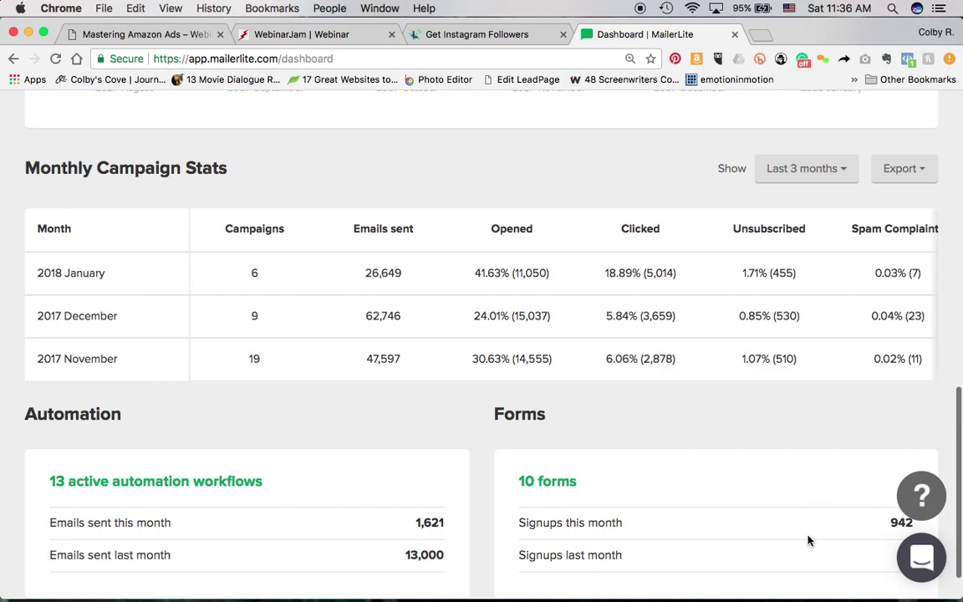
{"action": "scroll", "coordinate": [808, 539], "scroll_direction": "down", "scroll_amount": 1}
{"action": "scroll", "coordinate": [809, 540], "scroll_direction": "up", "scroll_amount": 1}
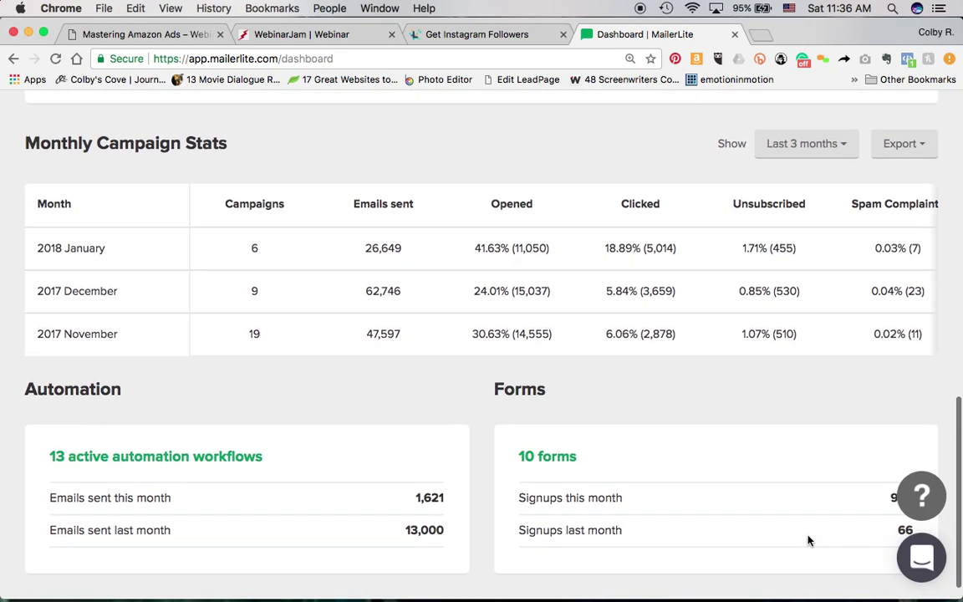
{"action": "scroll", "coordinate": [808, 540], "scroll_direction": "up", "scroll_amount": 2}
{"action": "scroll", "coordinate": [809, 539], "scroll_direction": "down", "scroll_amount": 1}
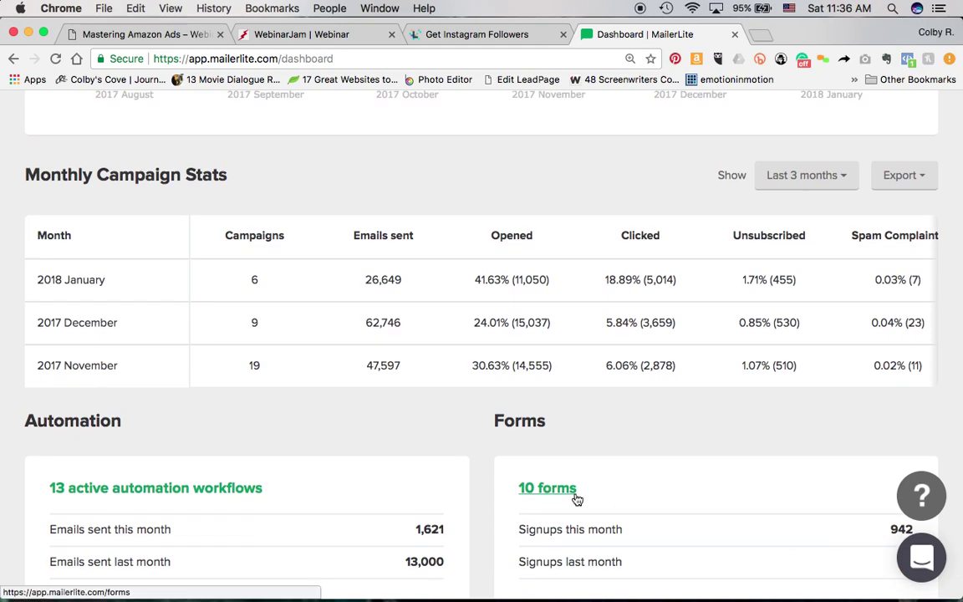
- Open the account's forms from the dashboard and review the popup forms' subscribers, popup displays and conversion rates
{"action": "left_click", "coordinate": [532, 490]}
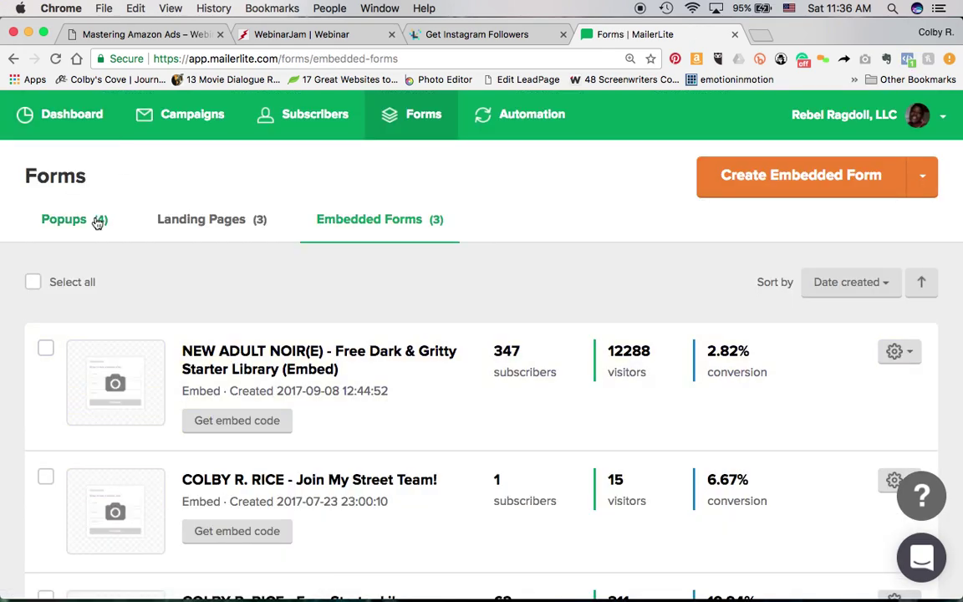
{"action": "left_click", "coordinate": [97, 223]}
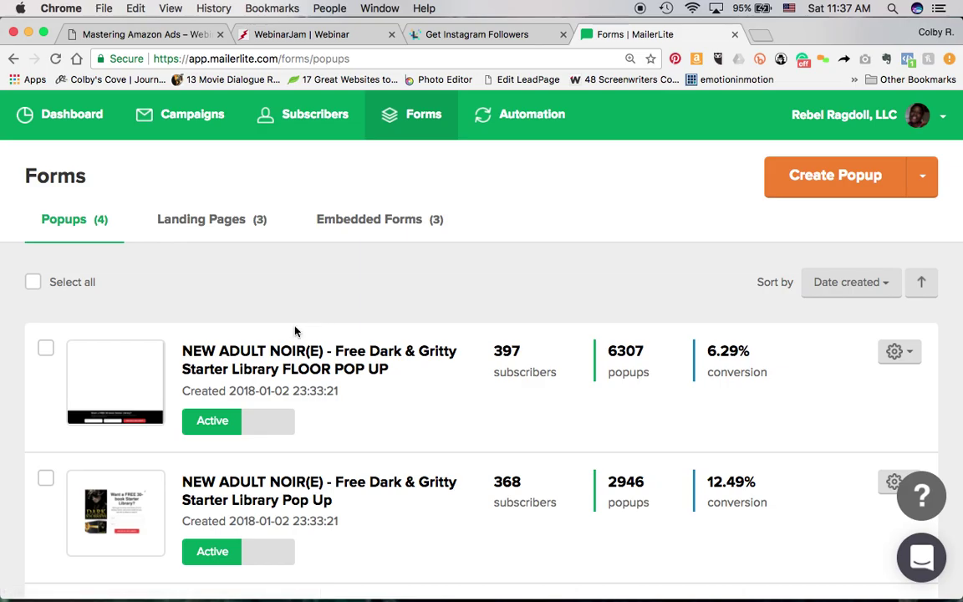
{"action": "scroll", "coordinate": [263, 372], "scroll_direction": "down", "scroll_amount": 5}
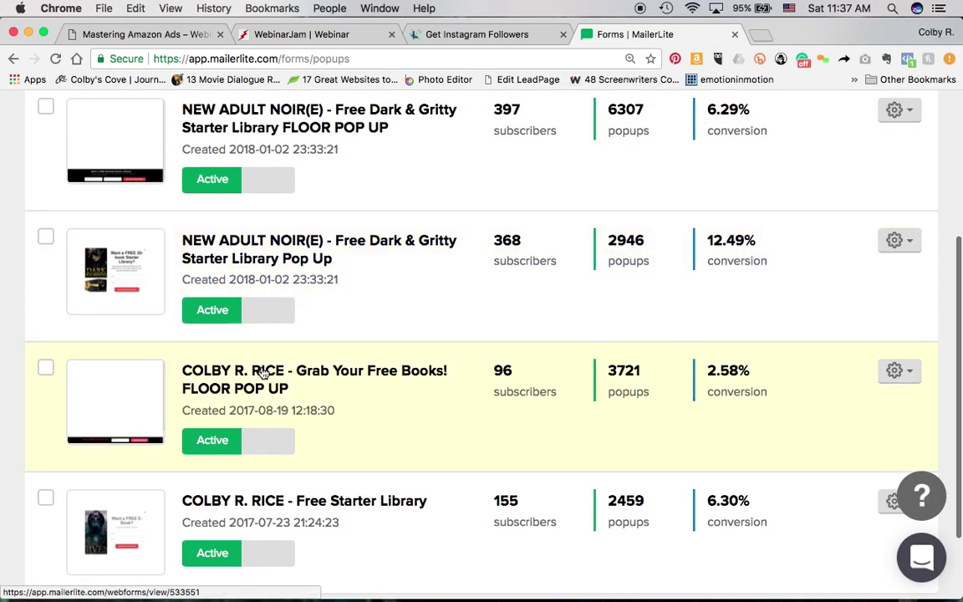
- Preview the NEW ADULT NOIR(E) Free Dark & Gritty Starter Library floor popup and the regular popup, closing each preview
{"action": "scroll", "coordinate": [259, 368], "scroll_direction": "up", "scroll_amount": 4}
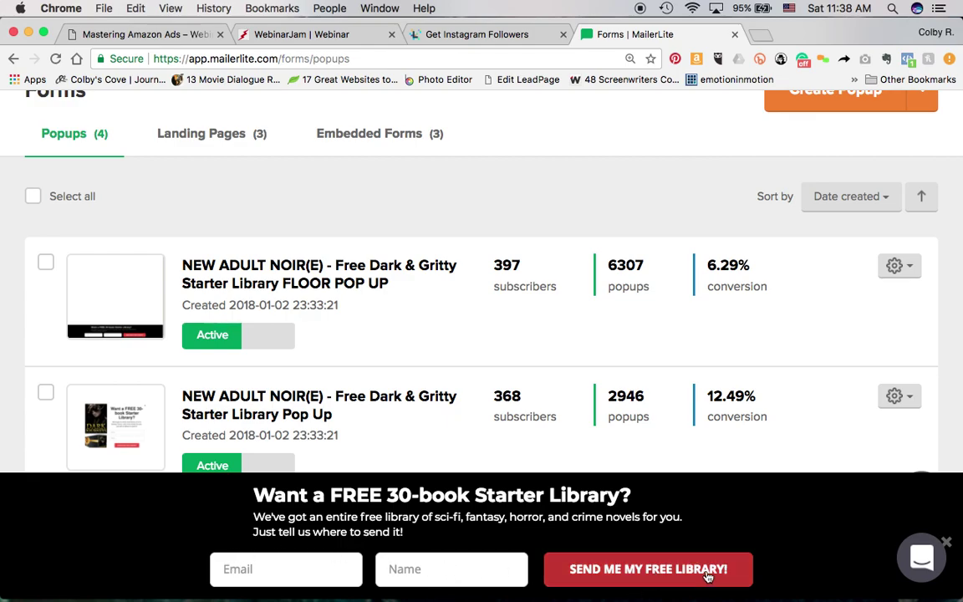
{"action": "left_click", "coordinate": [956, 551]}
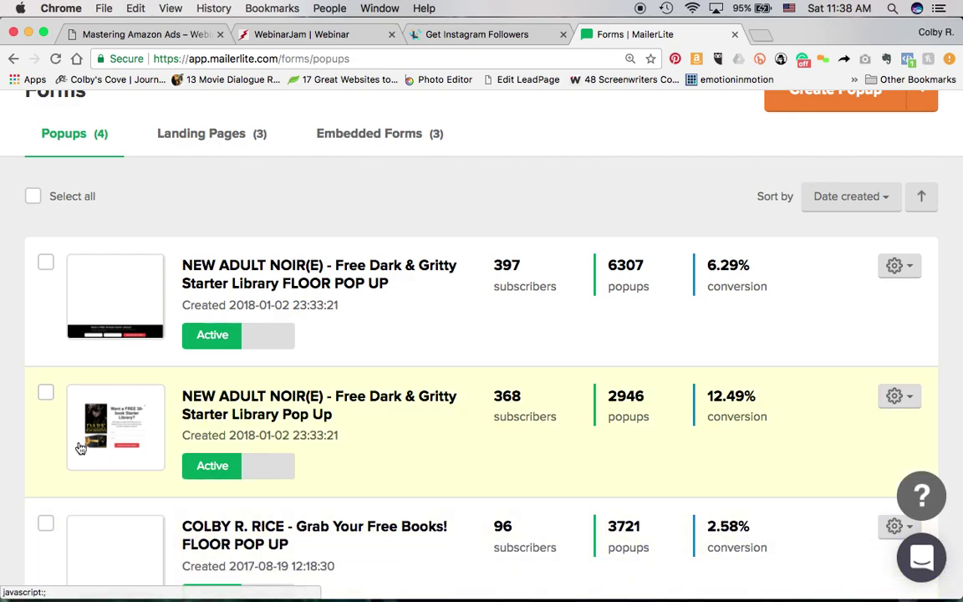
{"action": "left_click", "coordinate": [129, 443]}
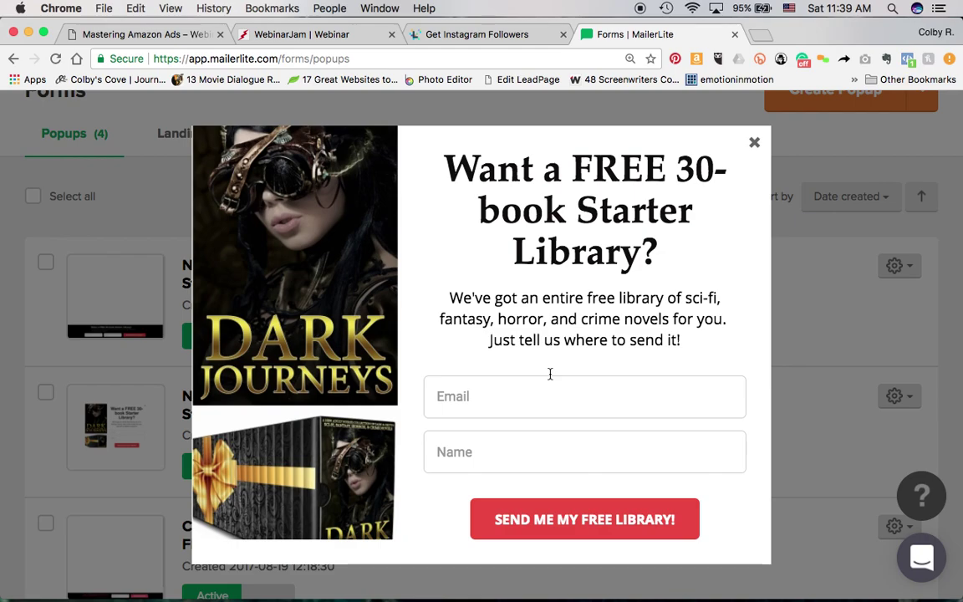
{"action": "left_click", "coordinate": [754, 148]}
- Preview the Free Starter Library popup created 2017-07-23 and close the preview
{"action": "scroll", "coordinate": [522, 355], "scroll_direction": "down", "scroll_amount": 3}
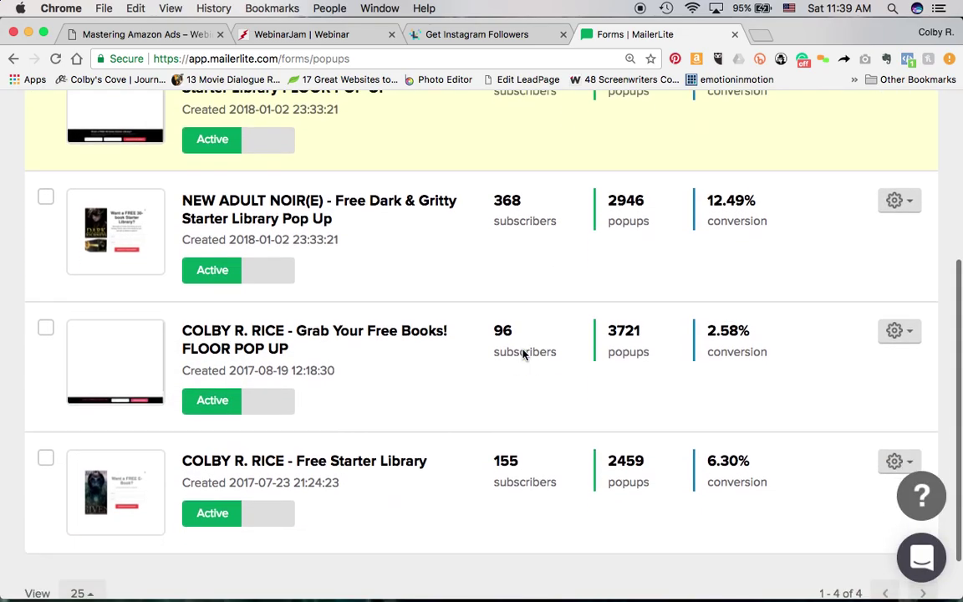
{"action": "scroll", "coordinate": [522, 354], "scroll_direction": "down", "scroll_amount": 2}
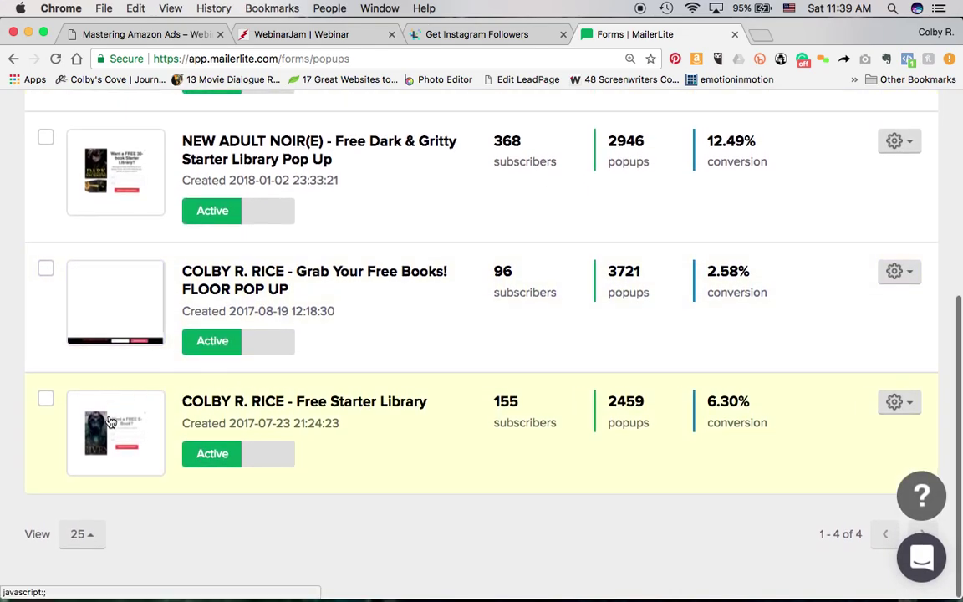
{"action": "left_click", "coordinate": [109, 422]}
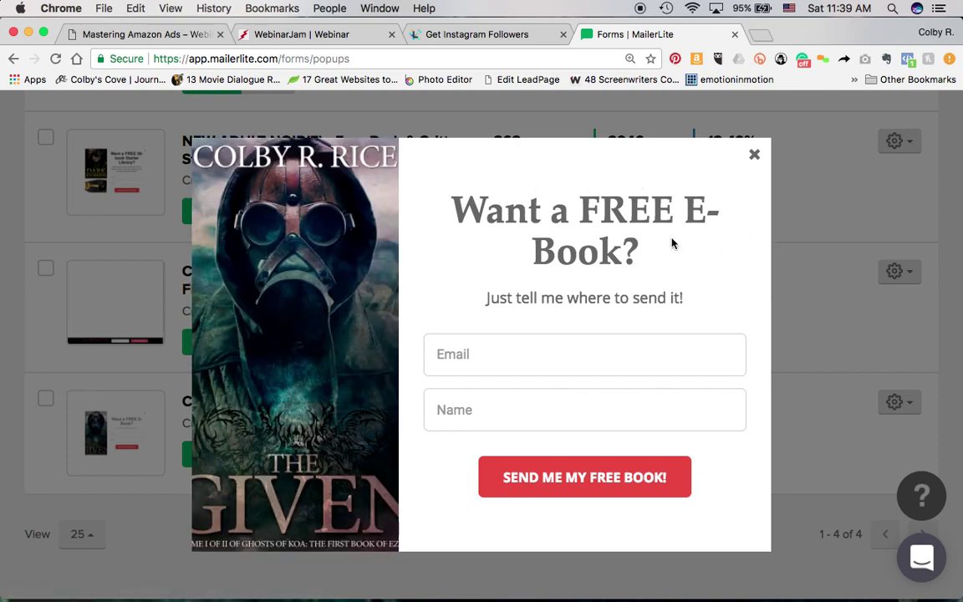
{"action": "left_click", "coordinate": [755, 156]}
- Review the conversion figures of all the popups from the newest to the oldest
{"action": "scroll", "coordinate": [357, 320], "scroll_direction": "up", "scroll_amount": 5}
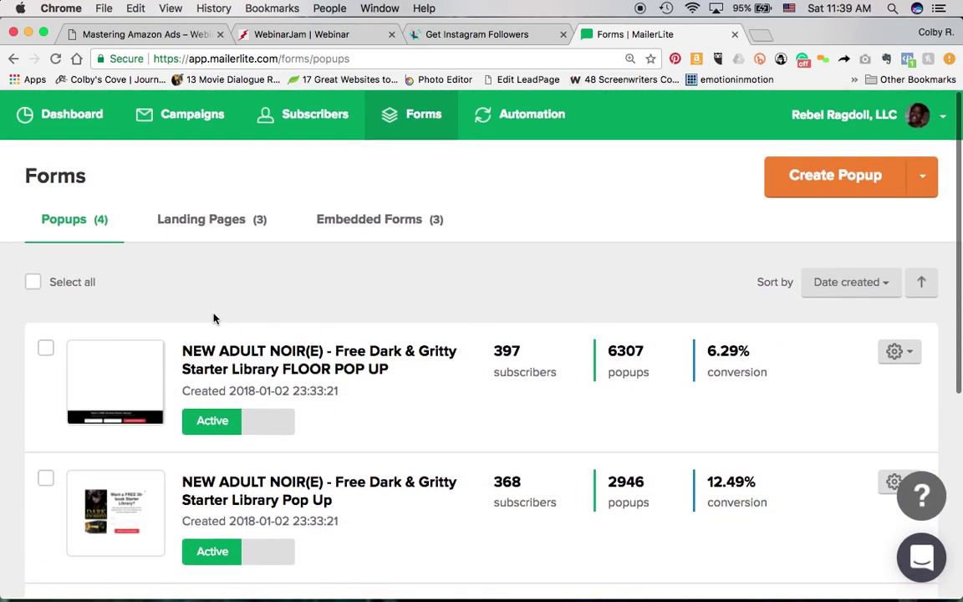
{"action": "scroll", "coordinate": [214, 317], "scroll_direction": "down", "scroll_amount": 3}
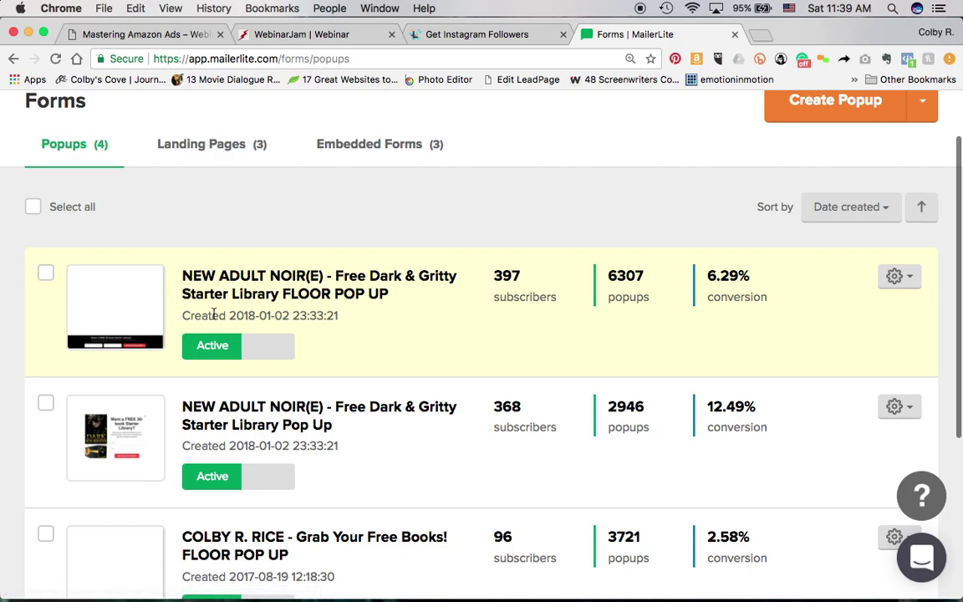
{"action": "scroll", "coordinate": [214, 316], "scroll_direction": "down", "scroll_amount": 4}
{"action": "scroll", "coordinate": [215, 319], "scroll_direction": "up", "scroll_amount": 2}
{"action": "scroll", "coordinate": [215, 319], "scroll_direction": "up", "scroll_amount": 4}
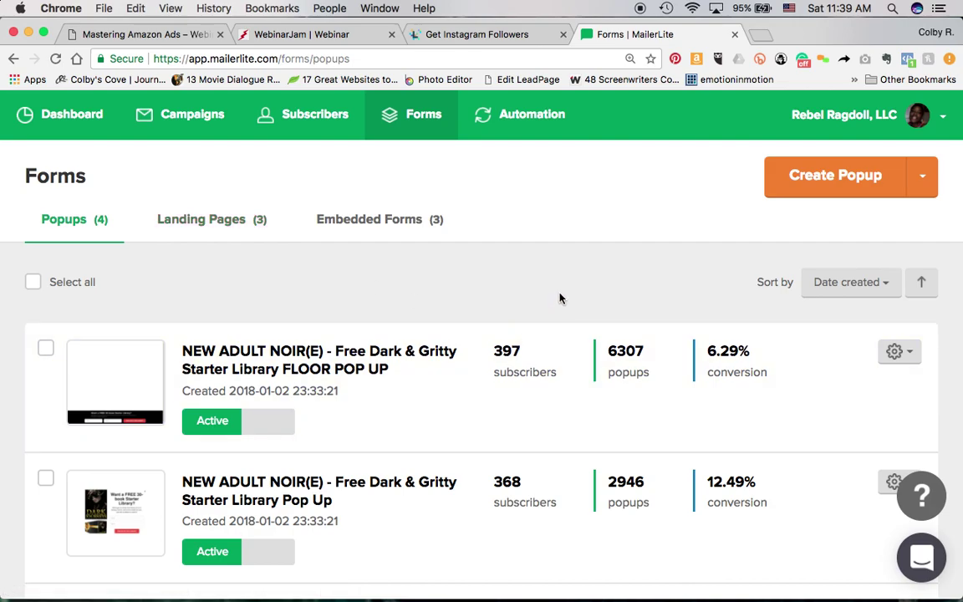
- List the landing pages and open THE BOHEMIAN BADASS - Worldbuilding Lab Opt-In Page to view its settings
{"action": "left_click", "coordinate": [238, 231]}
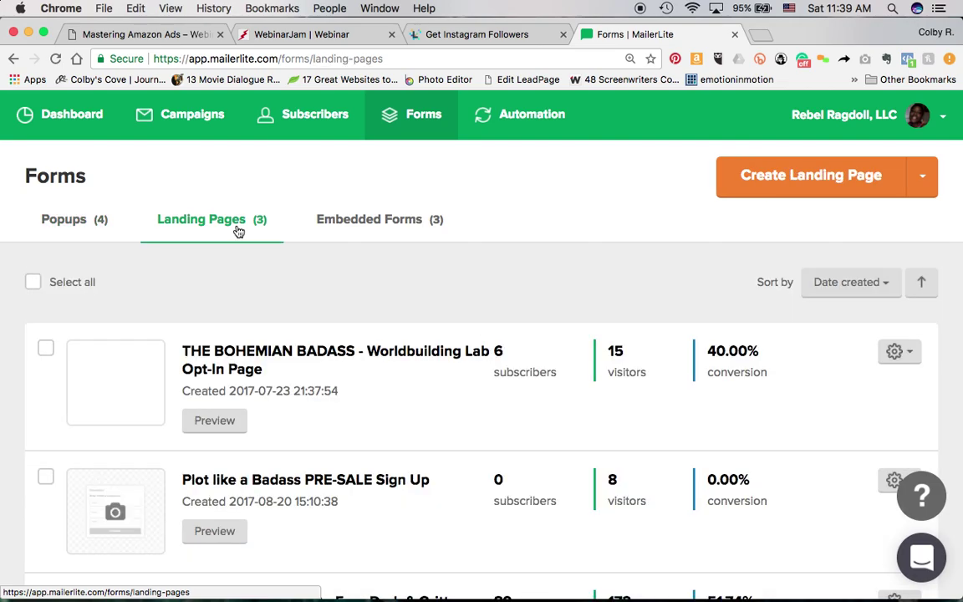
{"action": "scroll", "coordinate": [426, 352], "scroll_direction": "down", "scroll_amount": 4}
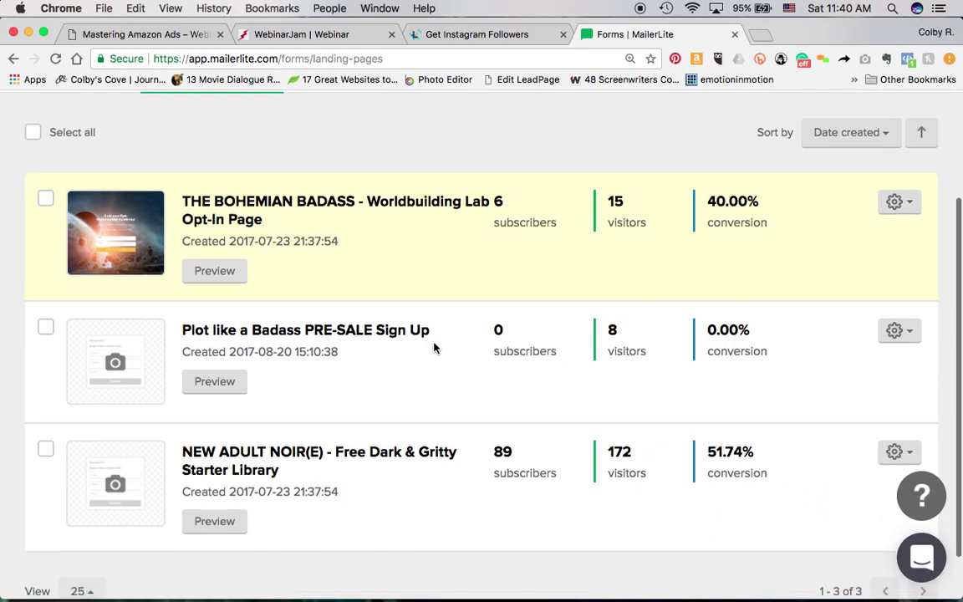
{"action": "left_click", "coordinate": [214, 192]}
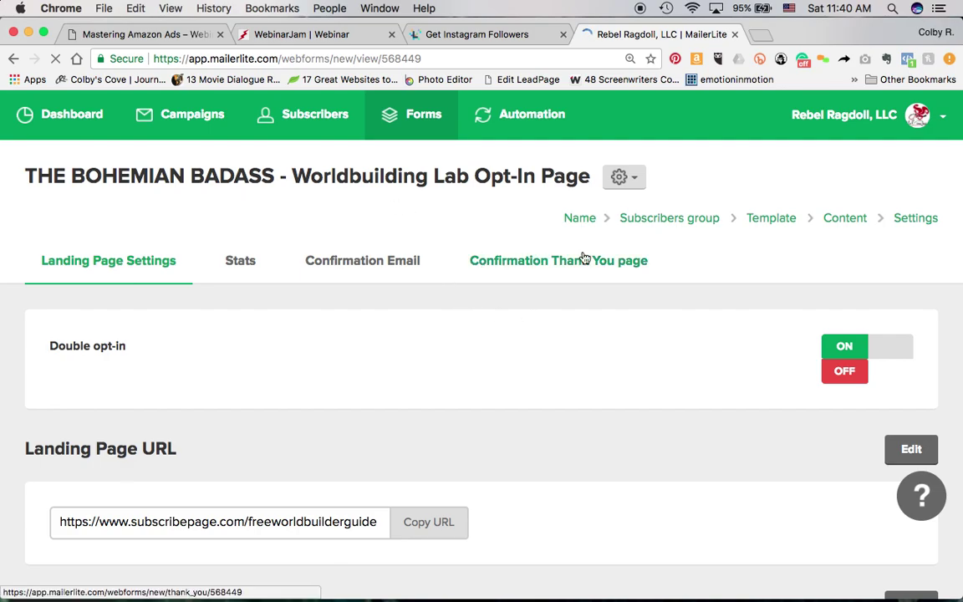
{"action": "scroll", "coordinate": [317, 209], "scroll_direction": "down", "scroll_amount": 1}
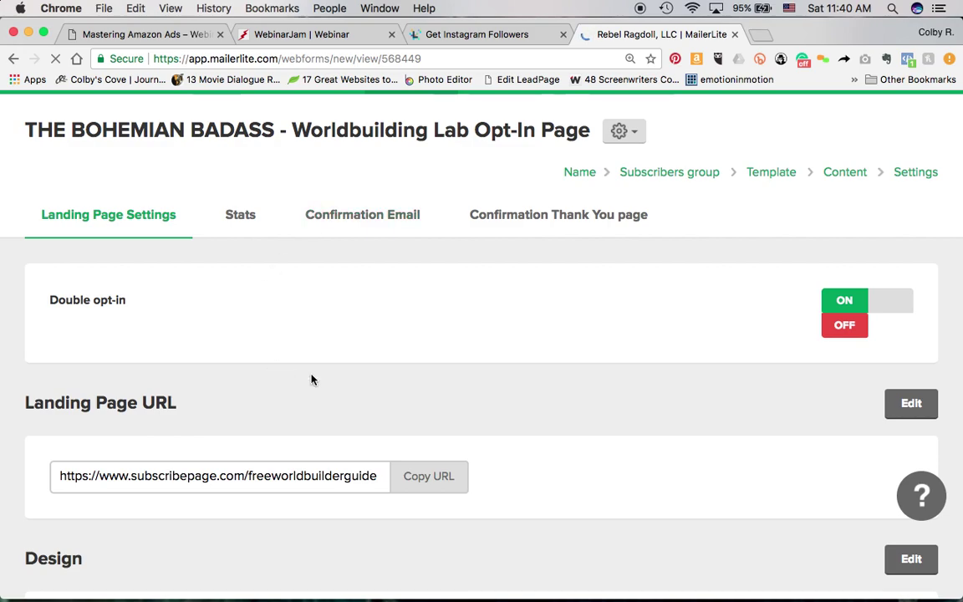
{"action": "scroll", "coordinate": [311, 380], "scroll_direction": "down", "scroll_amount": 5}
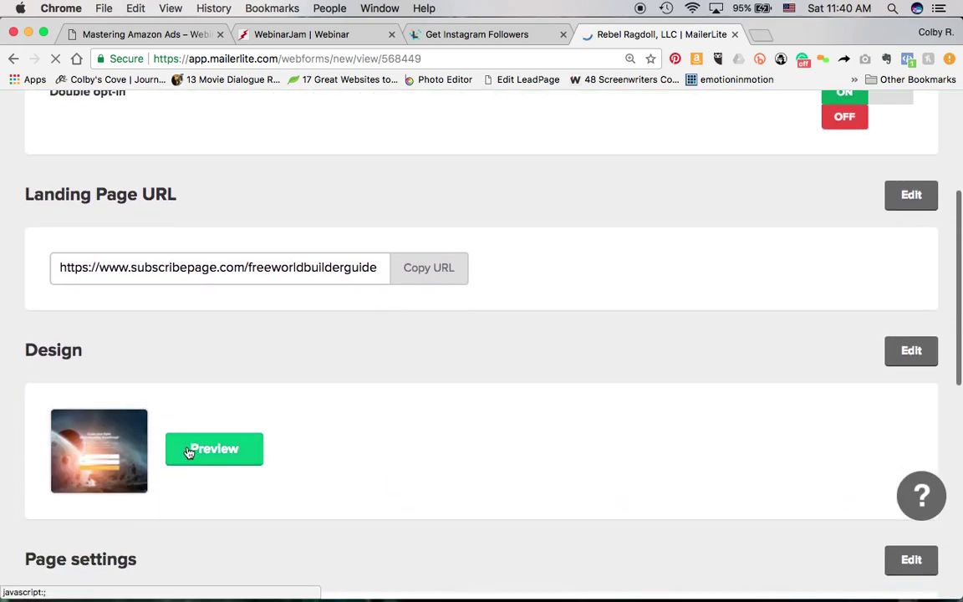
- Preview the Worldbuilding Lab landing page's design and copy its share URL
{"action": "left_click", "coordinate": [187, 449]}
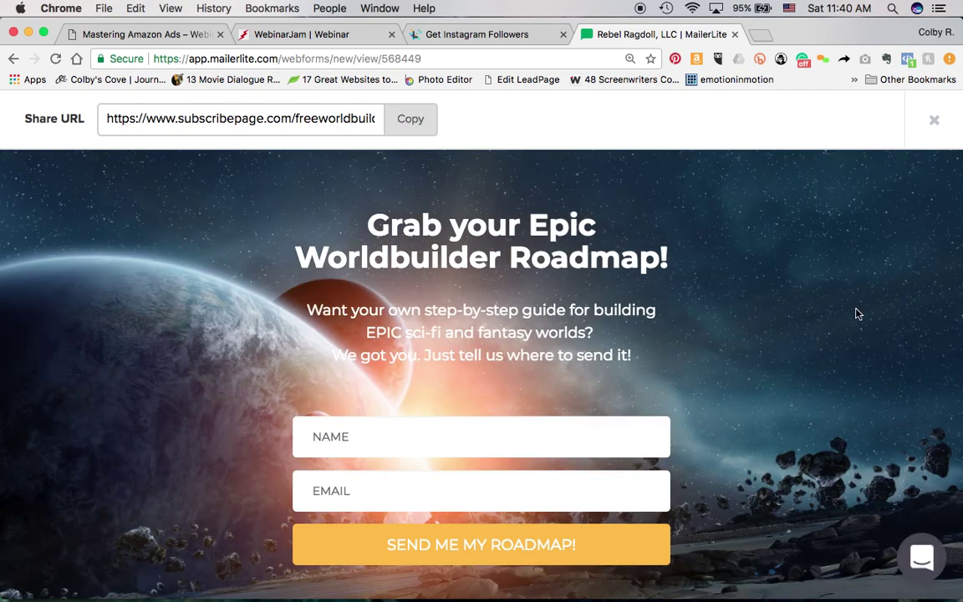
{"action": "scroll", "coordinate": [842, 323], "scroll_direction": "down", "scroll_amount": 1}
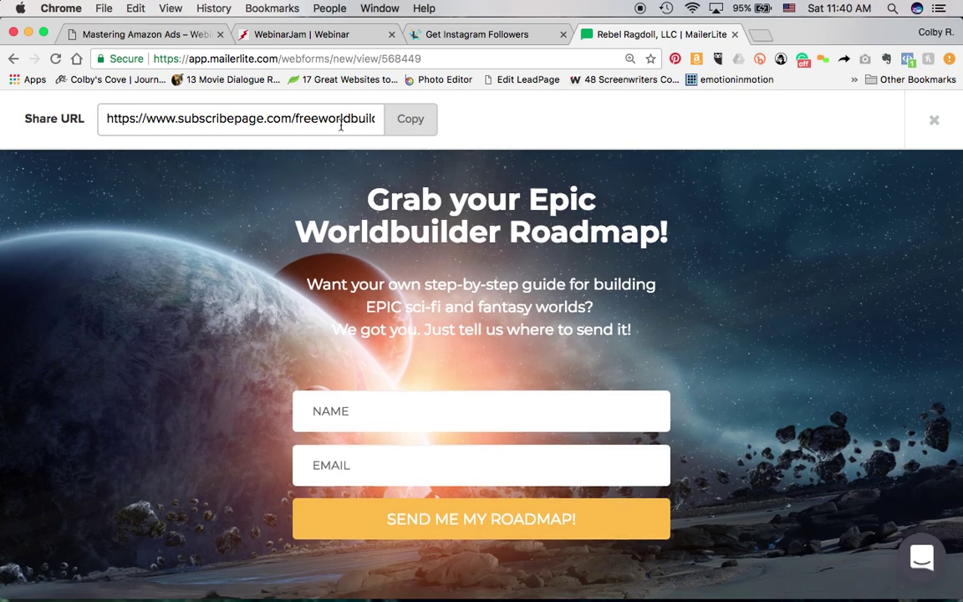
{"action": "left_click", "coordinate": [411, 121]}
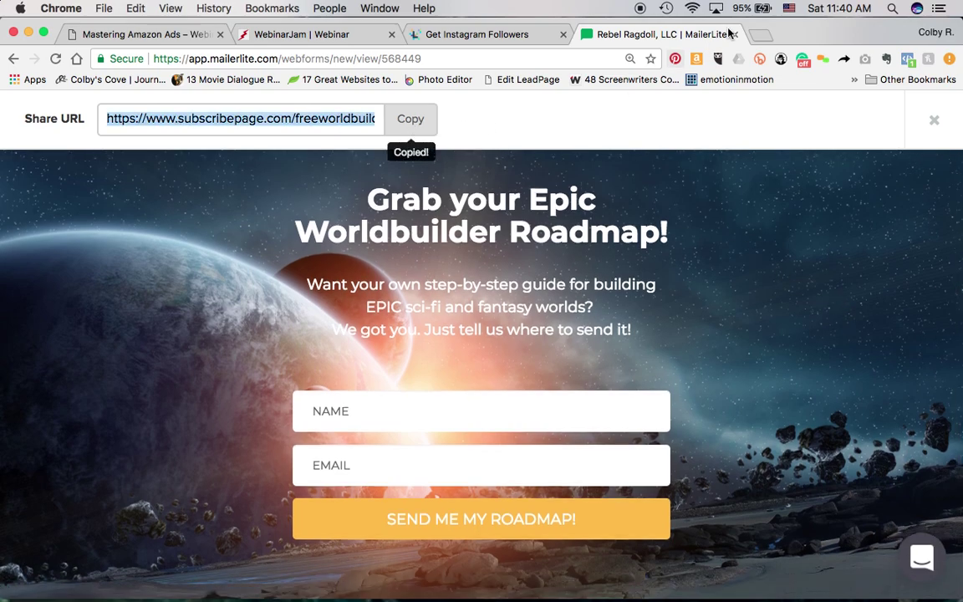
{"action": "left_click", "coordinate": [761, 36]}
{"action": "key", "text": "super+v"}
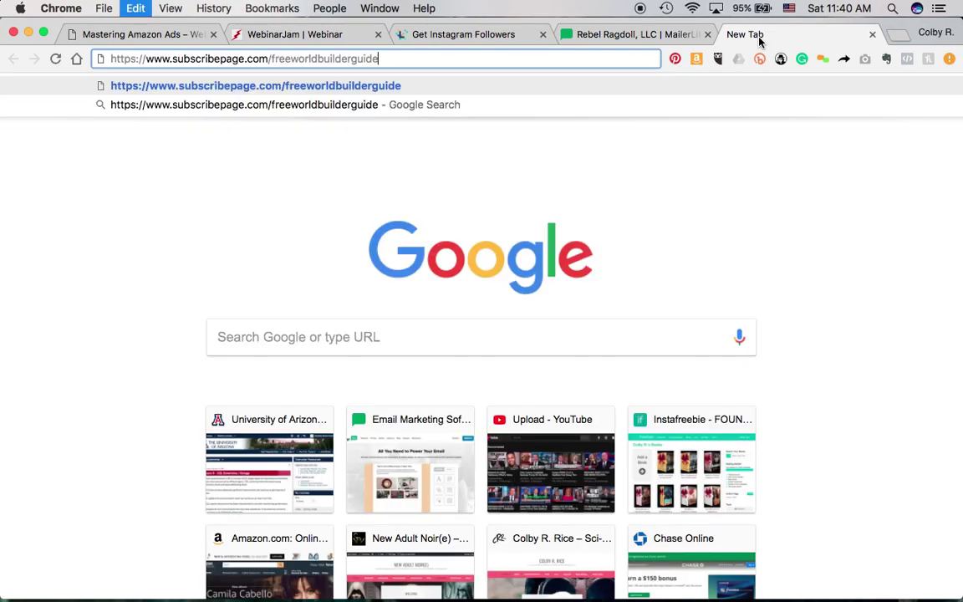
{"action": "key", "text": "Return"}
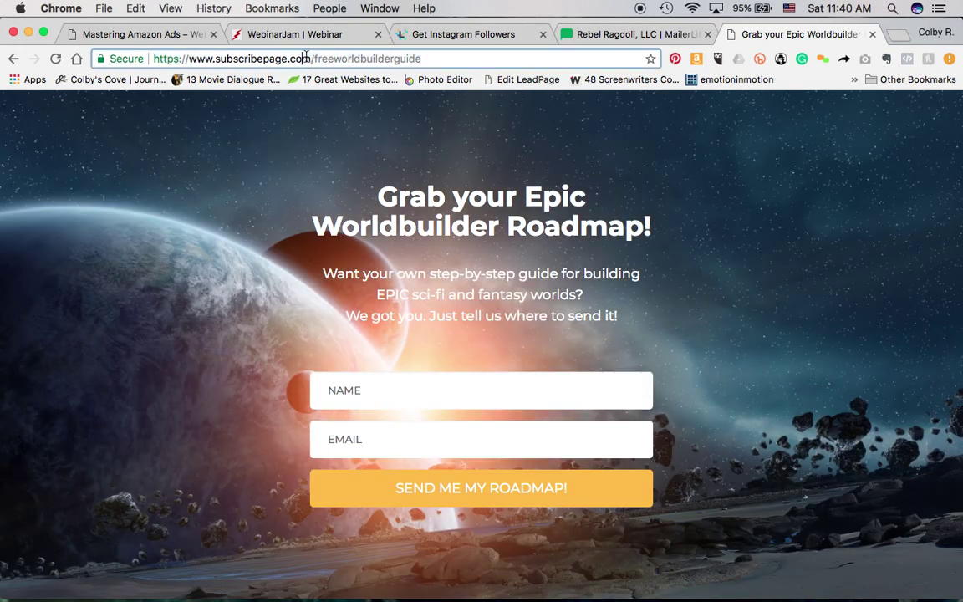
- Examine the published Epic Worldbuilder Roadmap opt-in page and close its browser tab
{"action": "left_click", "coordinate": [870, 288]}
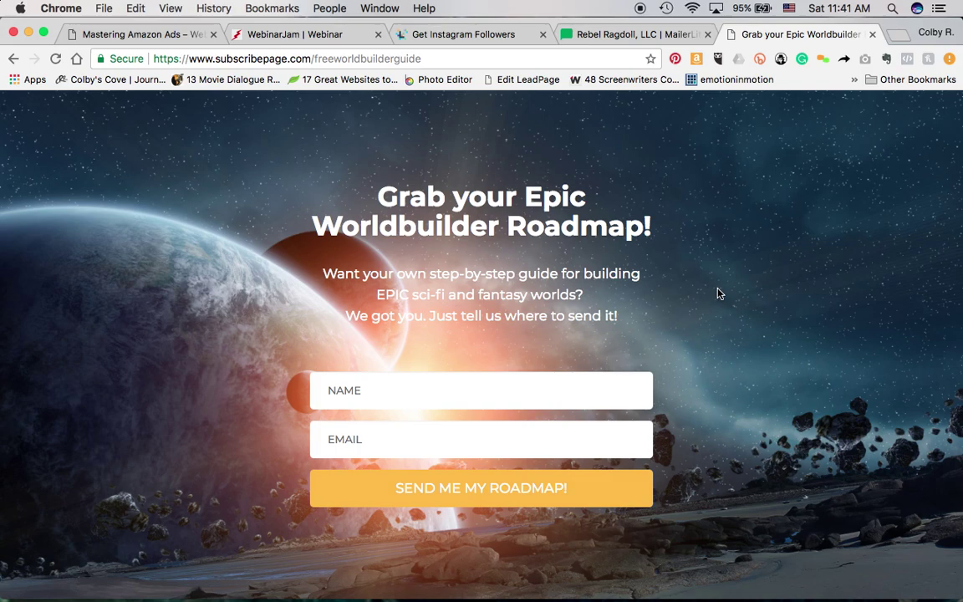
{"action": "scroll", "coordinate": [878, 486], "scroll_direction": "down", "scroll_amount": 1}
{"action": "scroll", "coordinate": [793, 407], "scroll_direction": "down", "scroll_amount": 1}
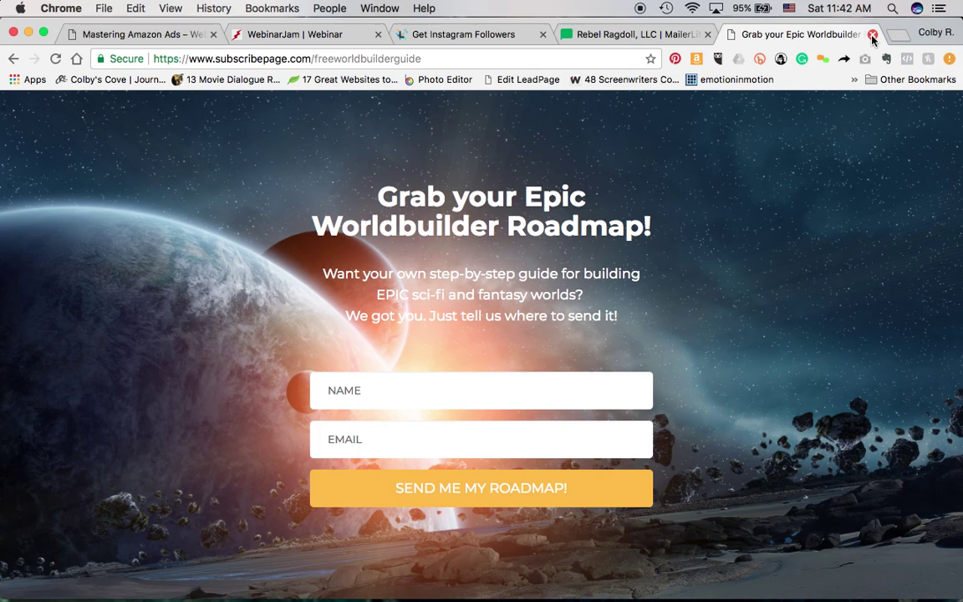
{"action": "left_click", "coordinate": [871, 37]}
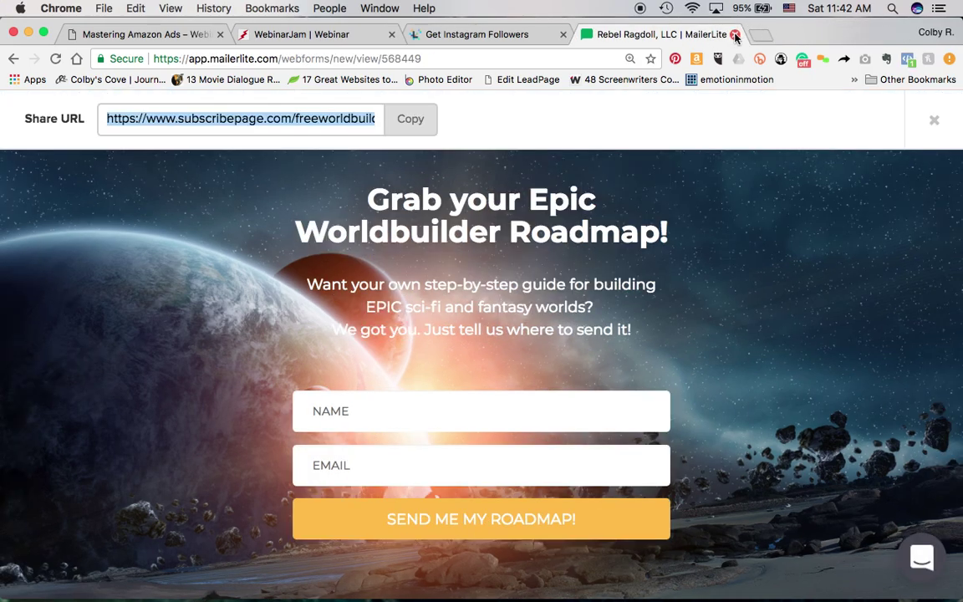
- Return to the landing pages list, switch to the embedded forms, and look through the three listed forms
{"action": "left_click", "coordinate": [14, 62]}
{"action": "left_click", "coordinate": [14, 60]}
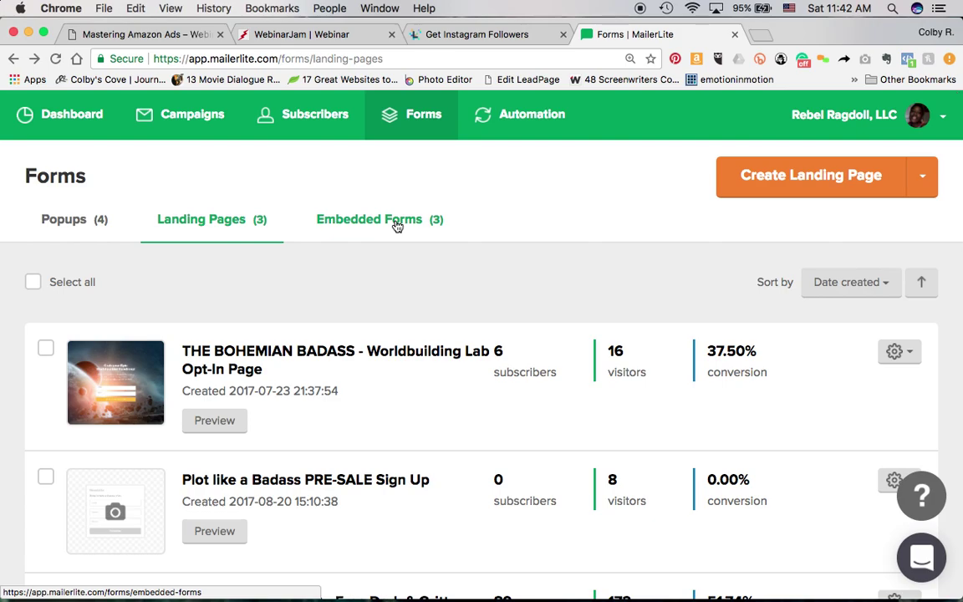
{"action": "left_click", "coordinate": [397, 223]}
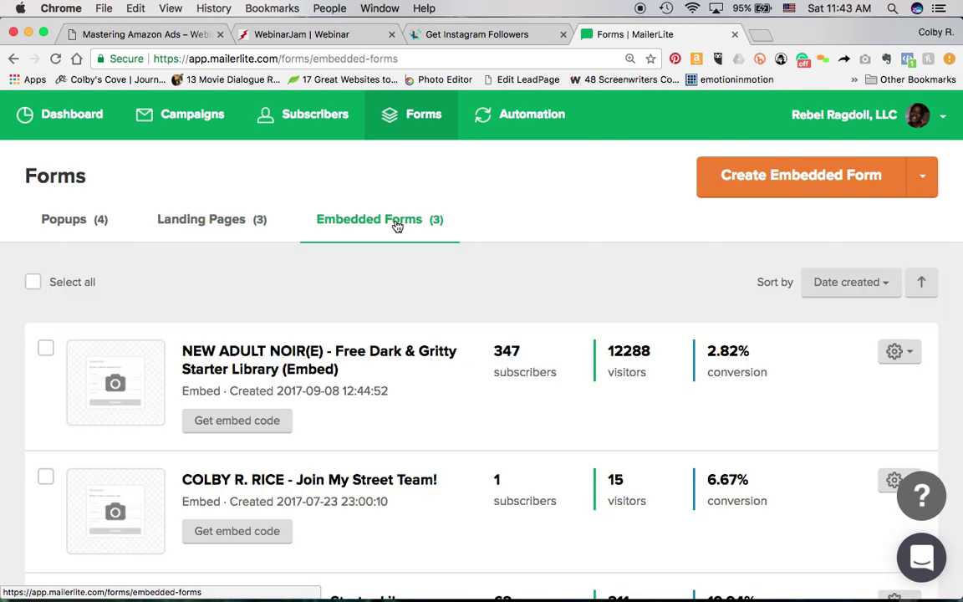
{"action": "scroll", "coordinate": [617, 237], "scroll_direction": "down", "scroll_amount": 2}
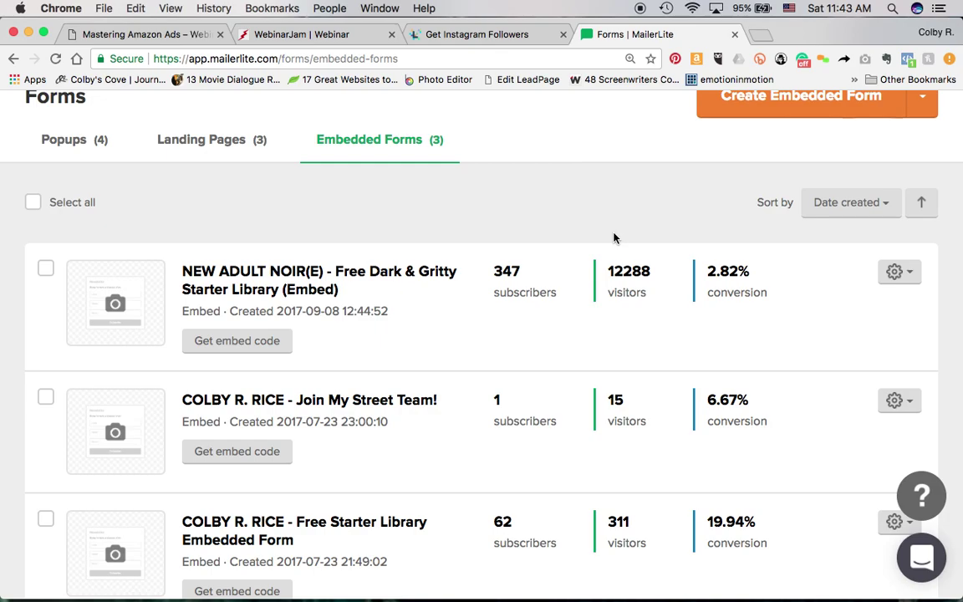
{"action": "scroll", "coordinate": [614, 237], "scroll_direction": "down", "scroll_amount": 1}
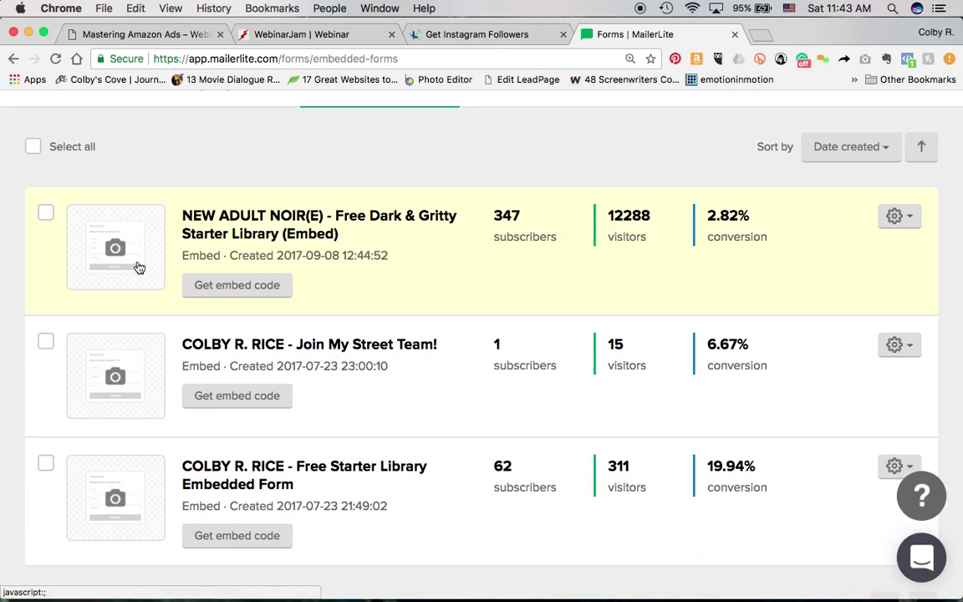
{"action": "scroll", "coordinate": [198, 234], "scroll_direction": "up", "scroll_amount": 2}
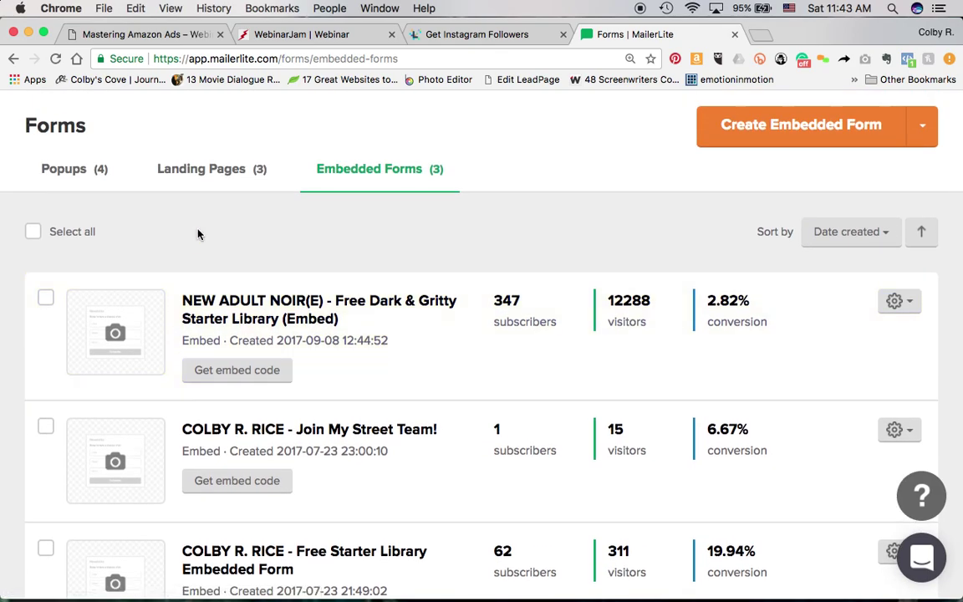
{"action": "scroll", "coordinate": [198, 234], "scroll_direction": "down", "scroll_amount": 1}
{"action": "scroll", "coordinate": [198, 234], "scroll_direction": "down", "scroll_amount": 1}
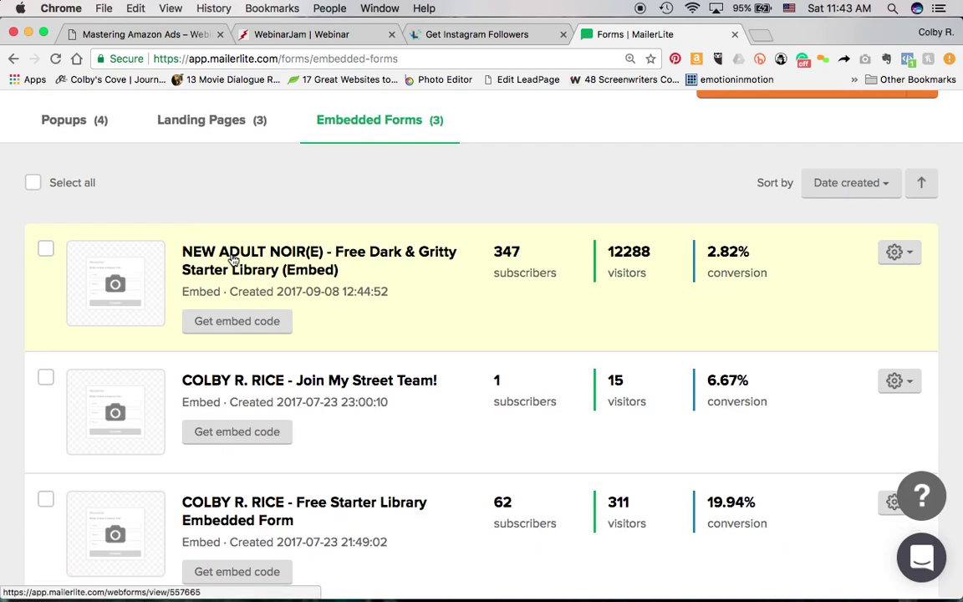
{"action": "left_click", "coordinate": [761, 35]}
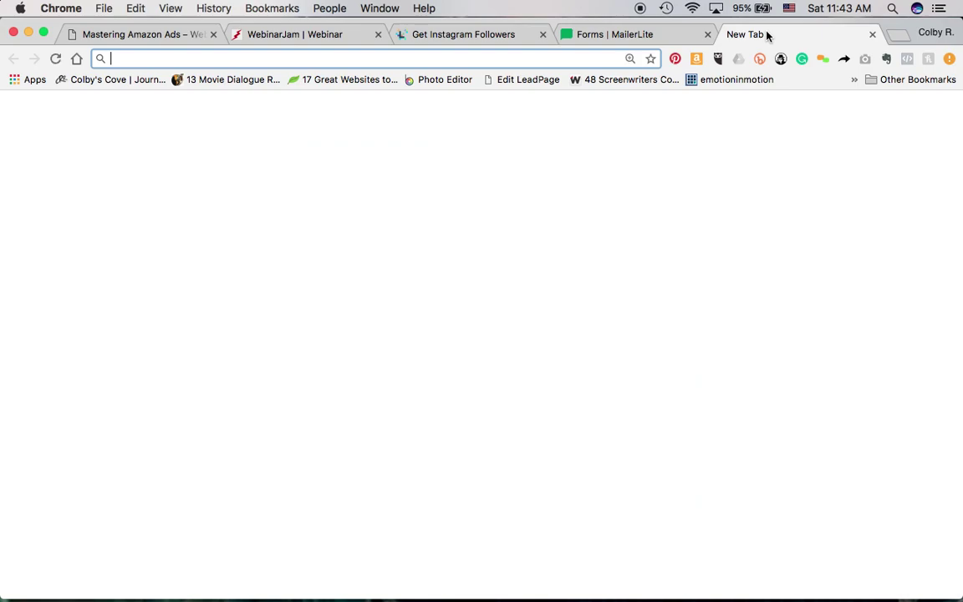
{"action": "type", "text": "new"}
{"action": "key", "text": "Return"}
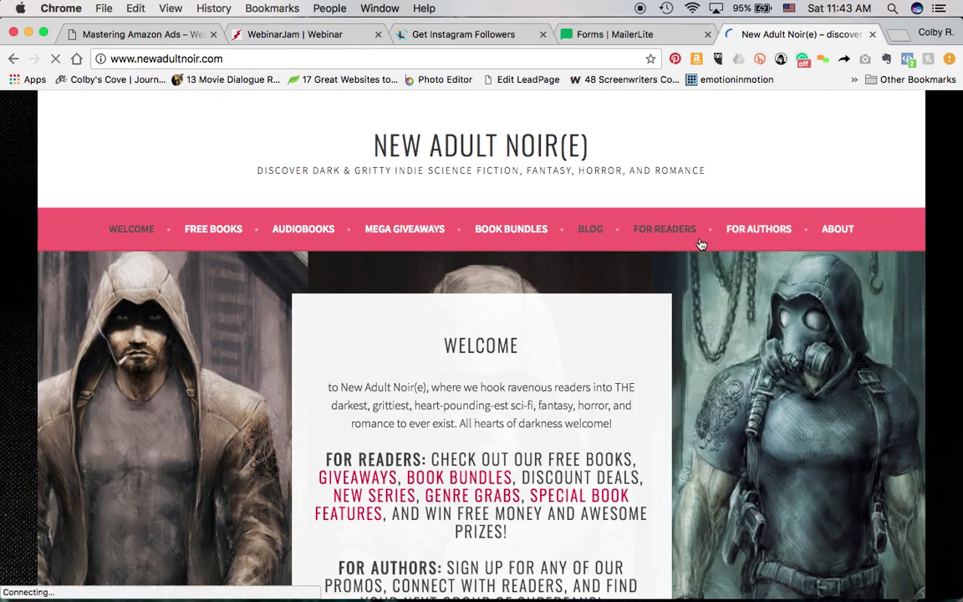
{"action": "mouse_move", "coordinate": [769, 235]}
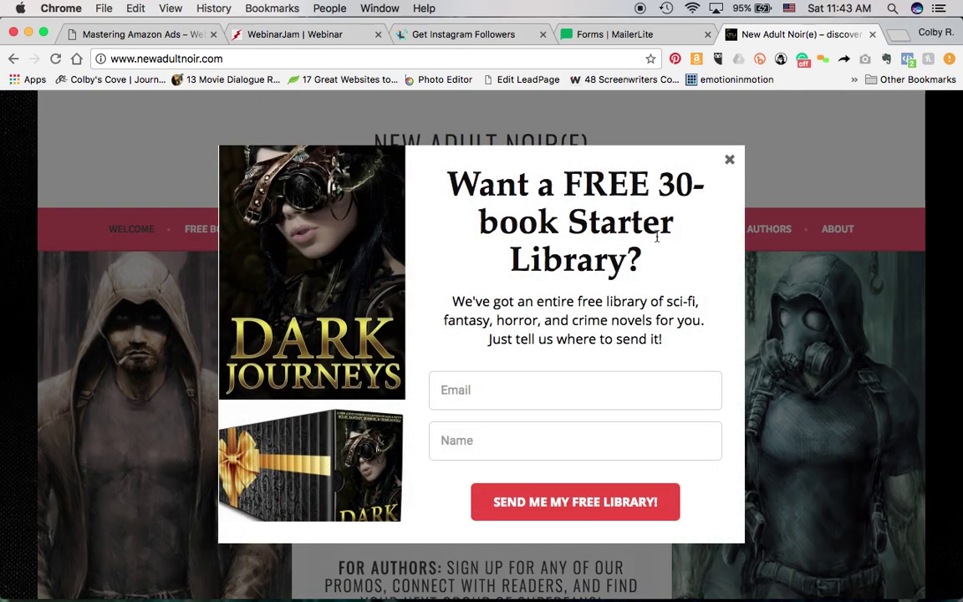
{"action": "left_click", "coordinate": [730, 160]}
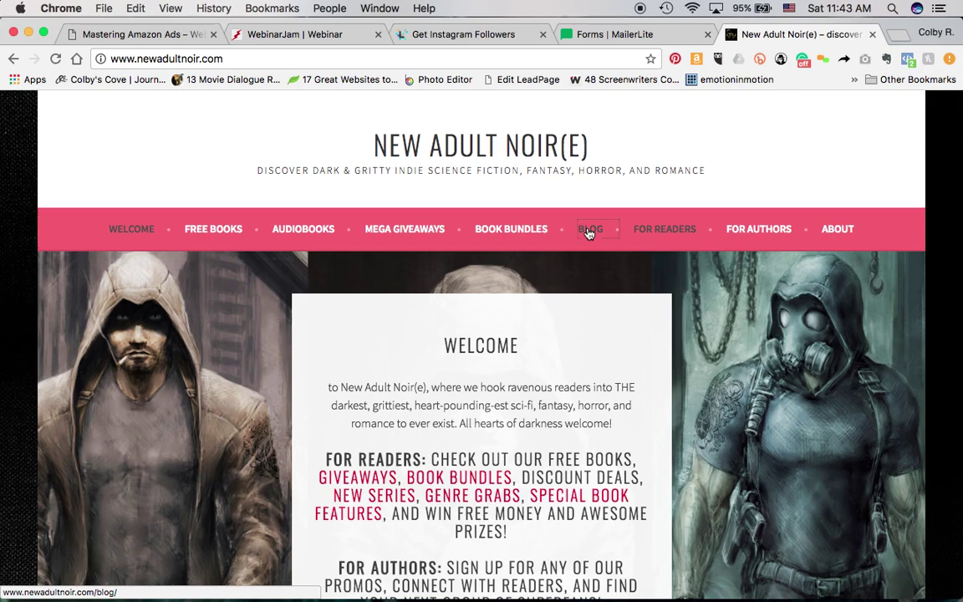
- Visit the New Adult Noir(e) blog page and view the Starter Library signup form embedded in its sidebar
{"action": "left_click", "coordinate": [590, 231]}
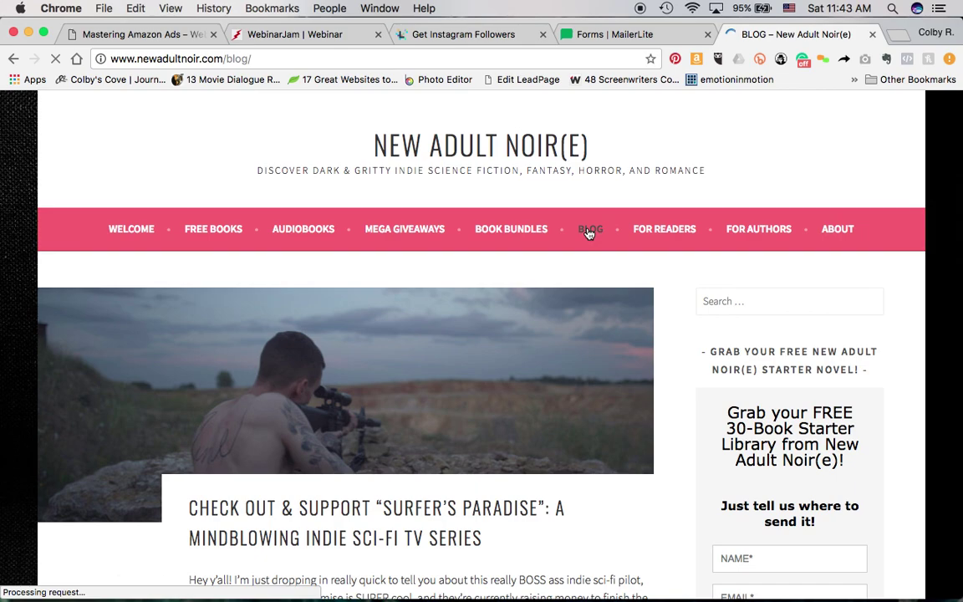
{"action": "scroll", "coordinate": [900, 365], "scroll_direction": "down", "scroll_amount": 5}
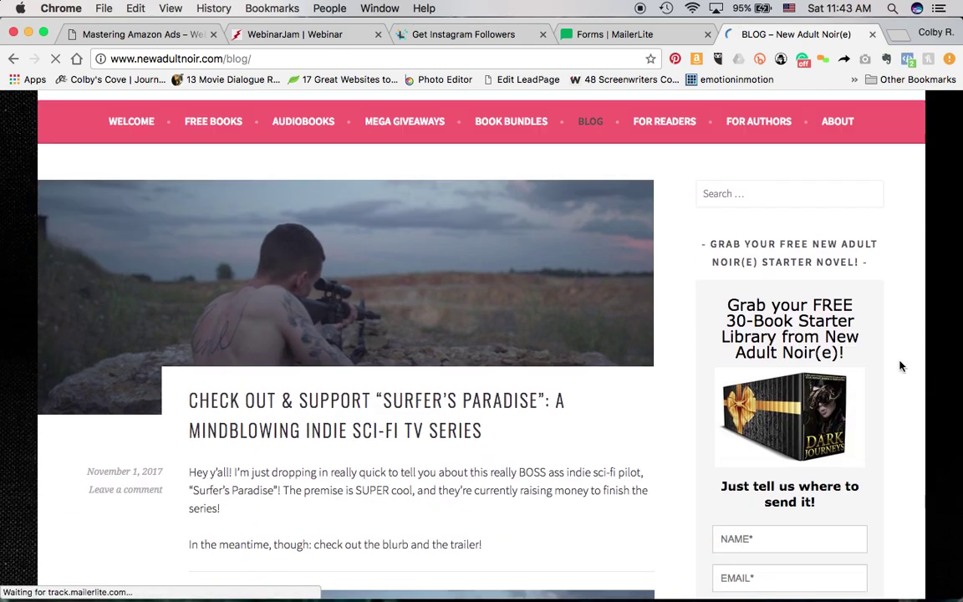
{"action": "scroll", "coordinate": [900, 365], "scroll_direction": "up", "scroll_amount": 2}
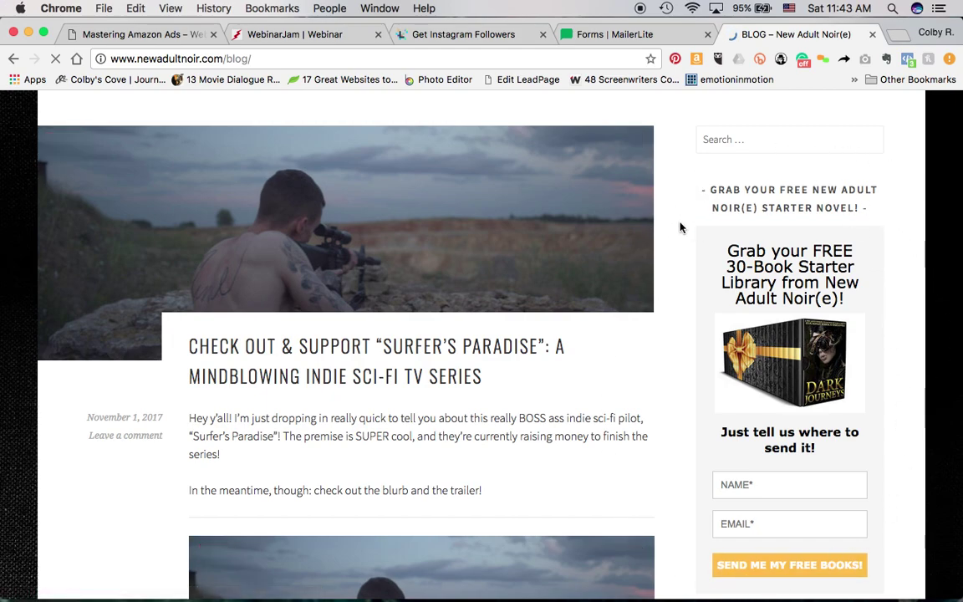
{"action": "scroll", "coordinate": [899, 415], "scroll_direction": "down", "scroll_amount": 1}
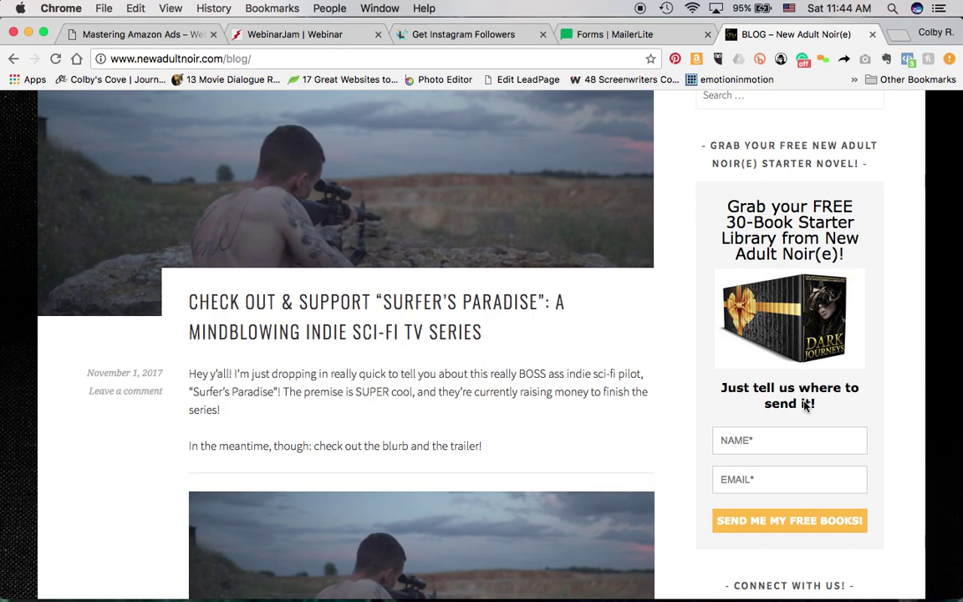
- Fill in the sidebar signup form with a first name and the autofill suggestion for the email address
{"action": "left_click", "coordinate": [793, 440]}
{"action": "type", "text": "Colnby"}
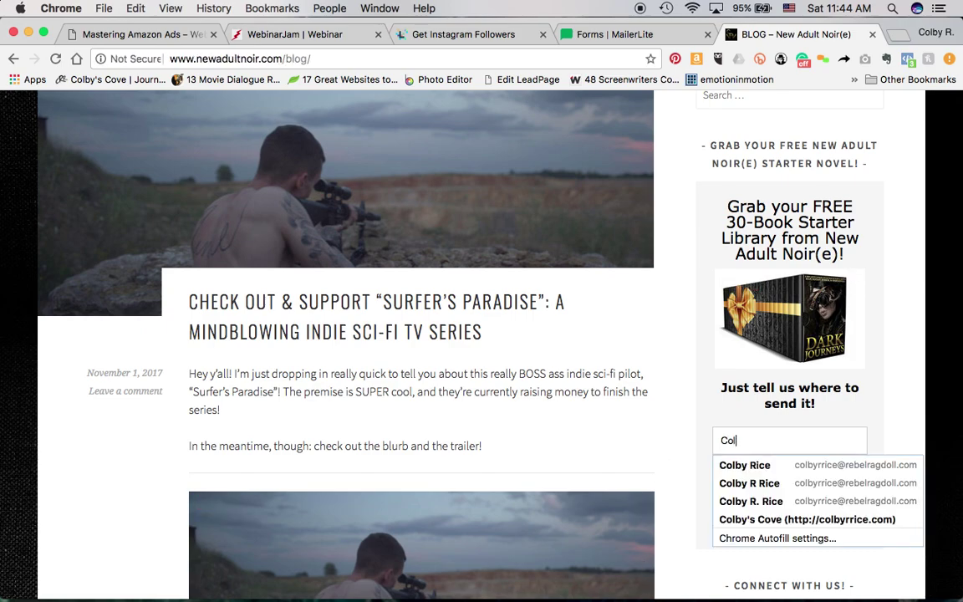
{"action": "key", "text": "BackSpace"}
{"action": "key", "text": "BackSpace"}
{"action": "key", "text": "BackSpace"}
{"action": "type", "text": "by"}
{"action": "key", "text": "Tab"}
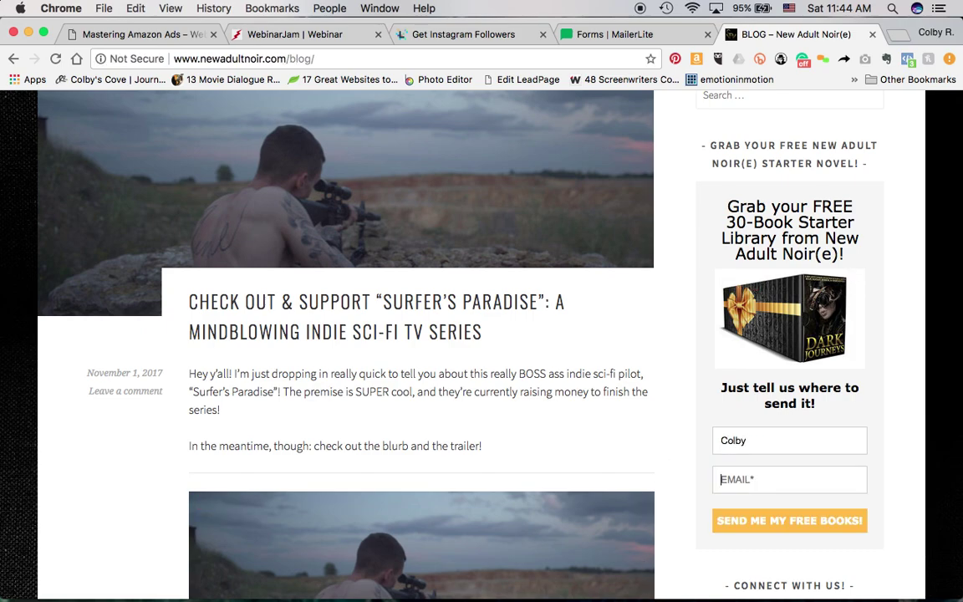
{"action": "type", "text": "colbyrr"}
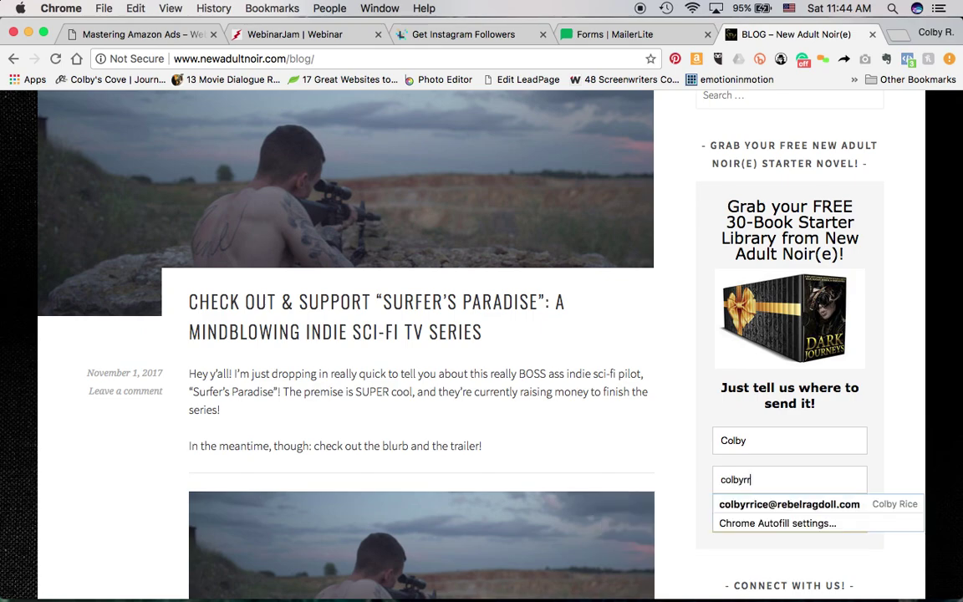
{"action": "key", "text": "Down"}
{"action": "key", "text": "Return"}
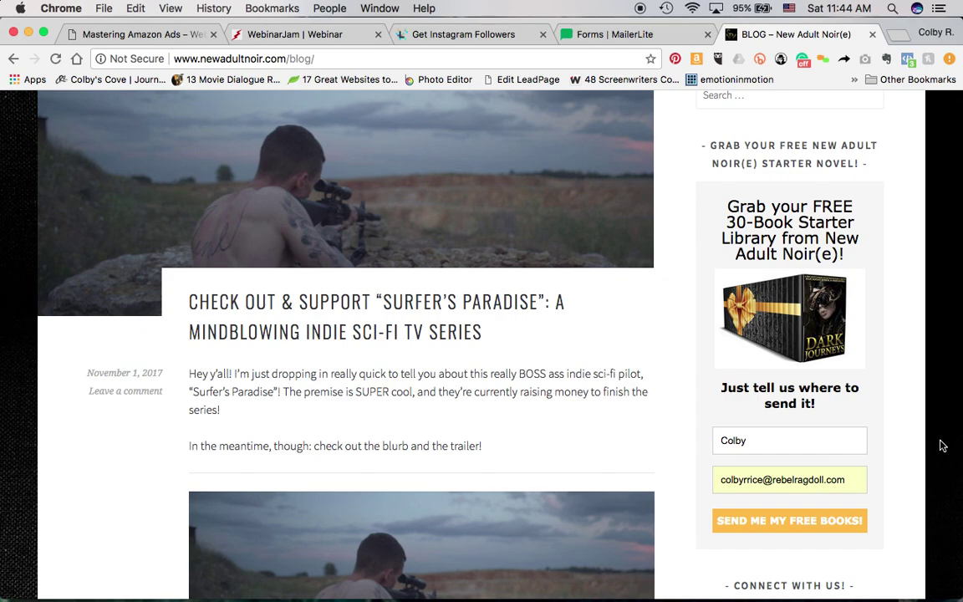
- Clear the name and email address from the sidebar signup form without submitting it
{"action": "left_click", "coordinate": [803, 480]}
{"action": "left_click", "coordinate": [740, 521]}
{"action": "left_click", "coordinate": [789, 440]}
{"action": "key", "text": "BackSpace"}
{"action": "key", "text": "BackSpace"}
{"action": "key", "text": "BackSpace"}
{"action": "key", "text": "BackSpace"}
{"action": "key", "text": "BackSpace"}
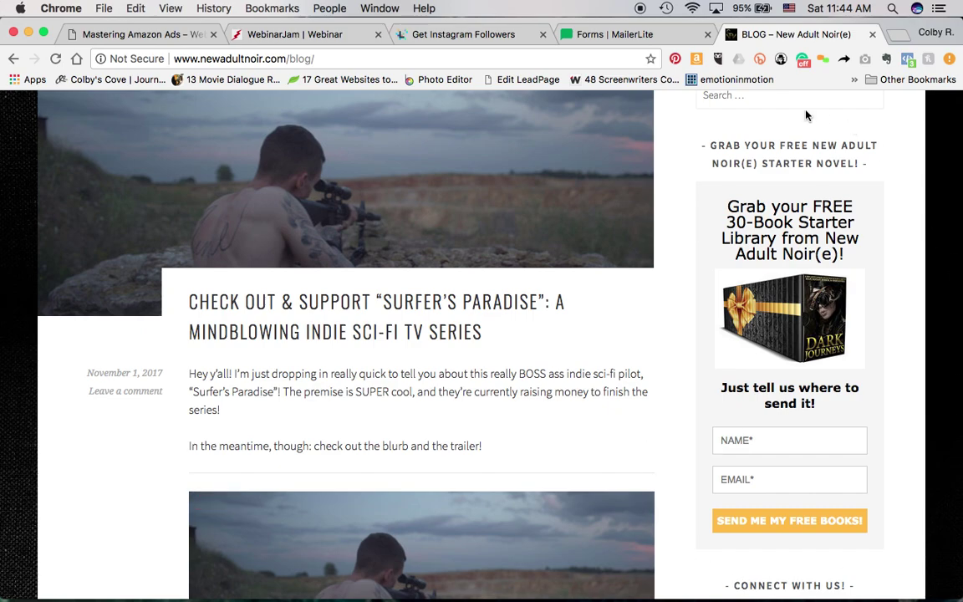
- Close the blog's browser tab and review the subscribers, visitors and conversion figures of the embedded forms
{"action": "left_click", "coordinate": [873, 34]}
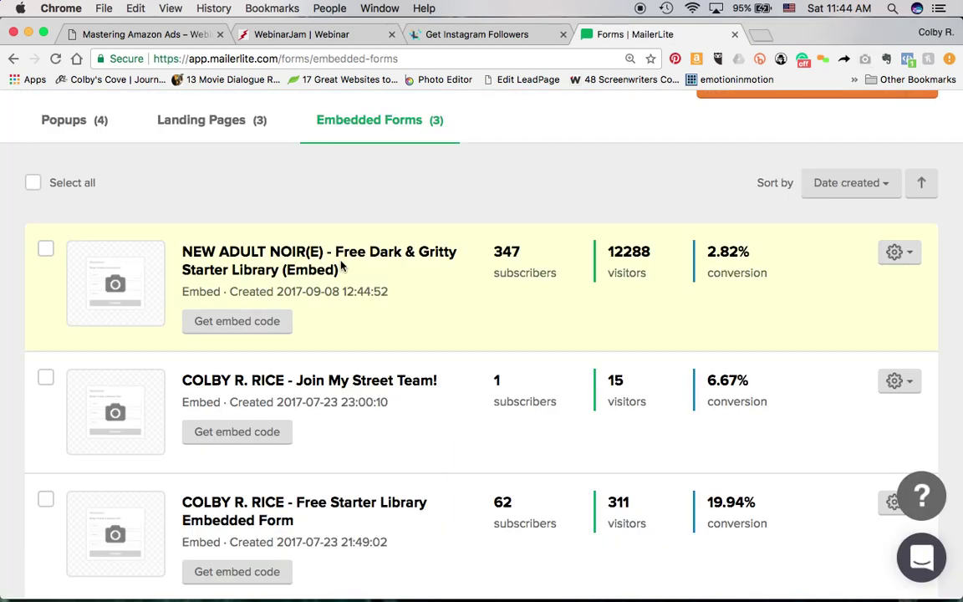
{"action": "scroll", "coordinate": [179, 275], "scroll_direction": "up", "scroll_amount": 3}
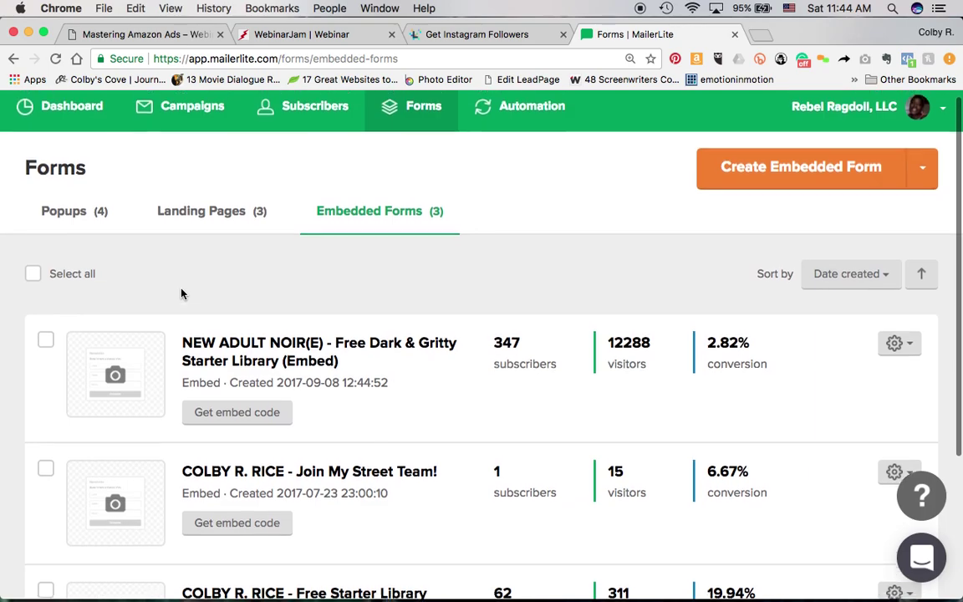
{"action": "scroll", "coordinate": [180, 294], "scroll_direction": "down", "scroll_amount": 1}
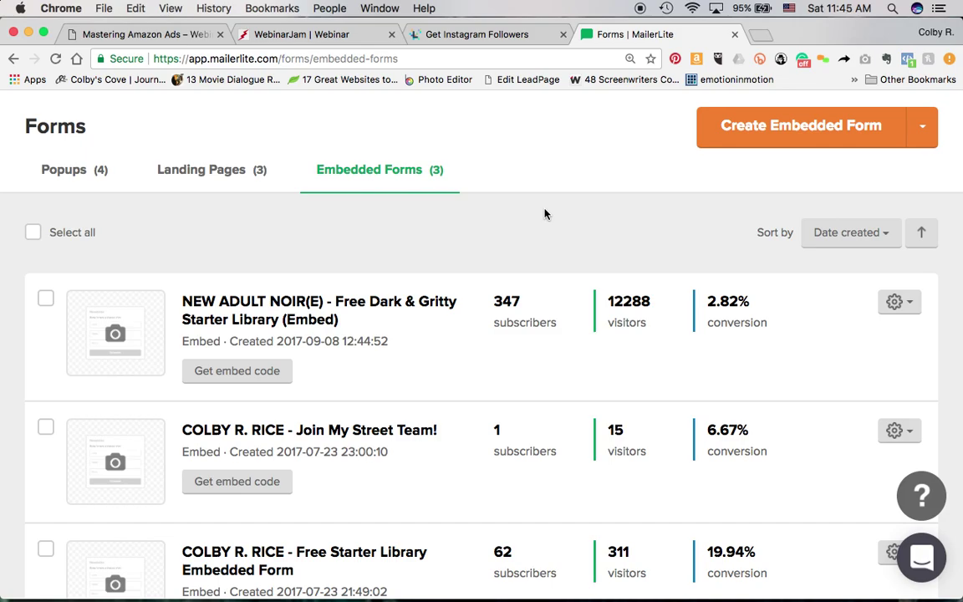
{"action": "scroll", "coordinate": [380, 402], "scroll_direction": "down", "scroll_amount": 4}
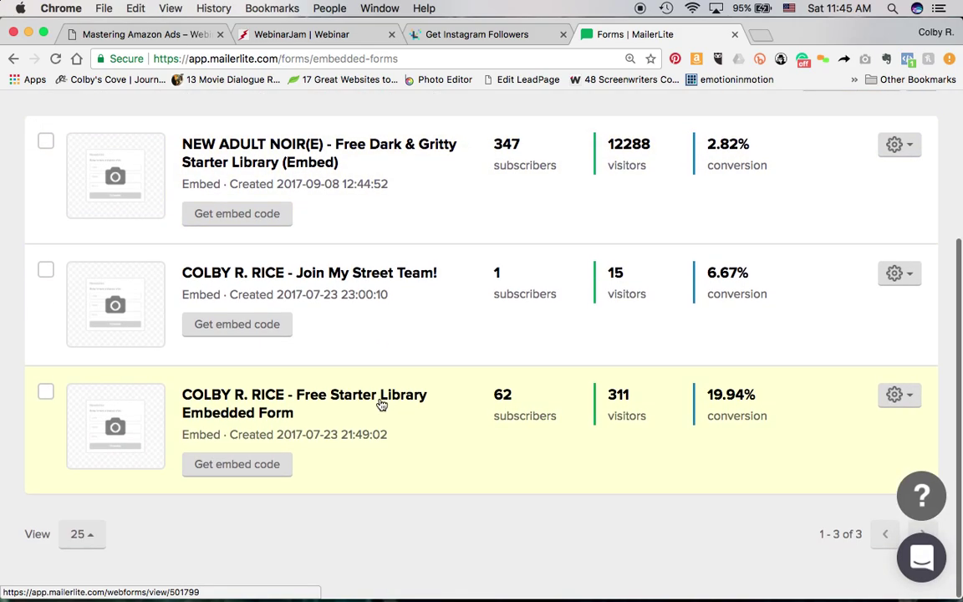
{"action": "scroll", "coordinate": [381, 402], "scroll_direction": "up", "scroll_amount": 5}
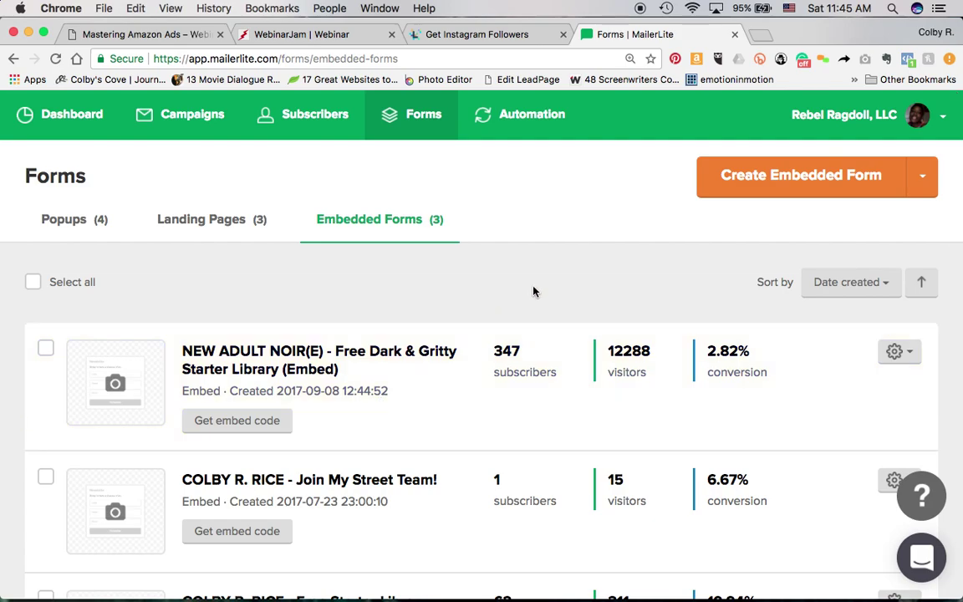
{"action": "scroll", "coordinate": [533, 291], "scroll_direction": "down", "scroll_amount": 2}
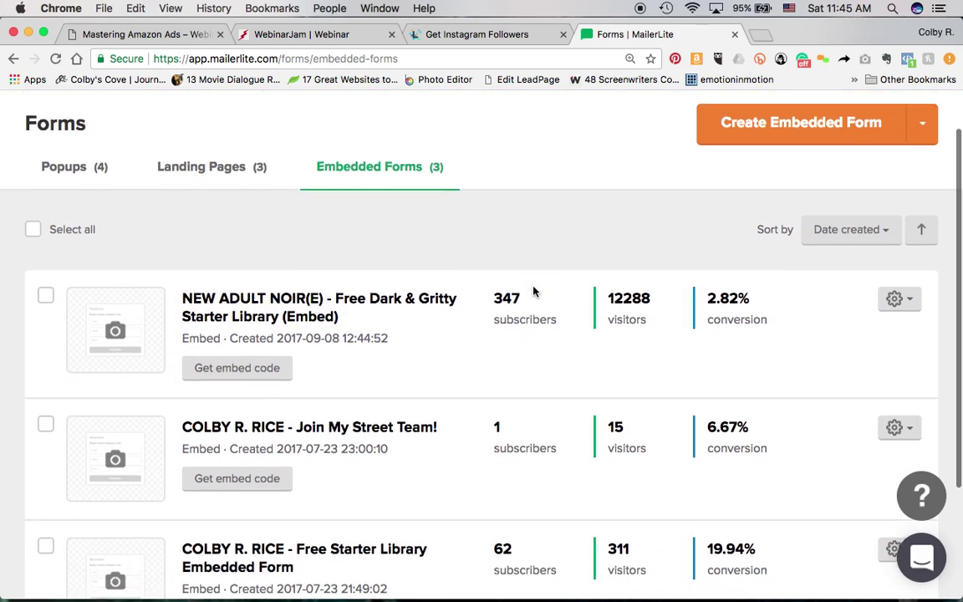
{"action": "scroll", "coordinate": [534, 286], "scroll_direction": "up", "scroll_amount": 1}
{"action": "scroll", "coordinate": [526, 243], "scroll_direction": "up", "scroll_amount": 2}
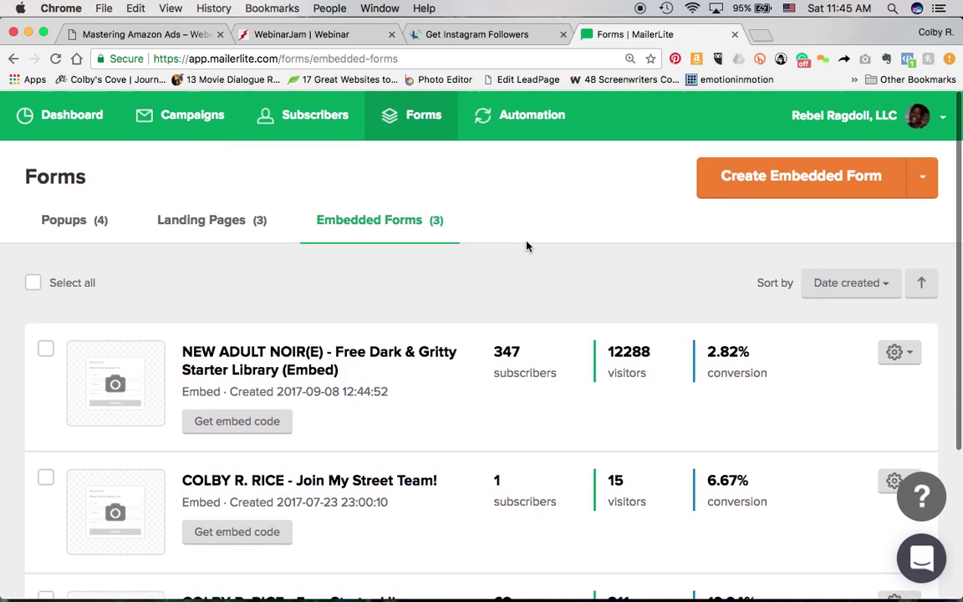
- Go to the dashboard and examine the last sent campaign, subscriber counts and plan usage
{"action": "left_click", "coordinate": [82, 123]}
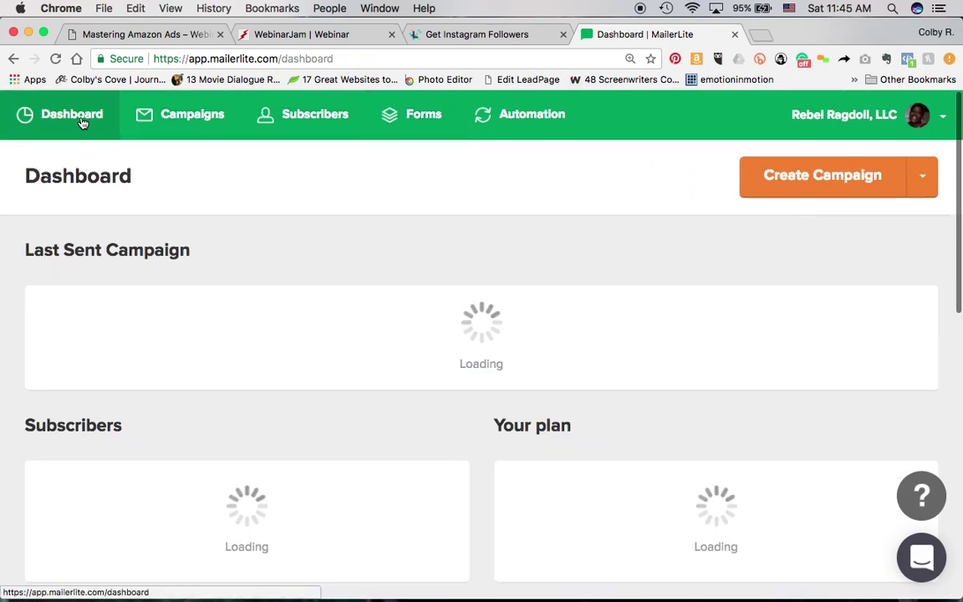
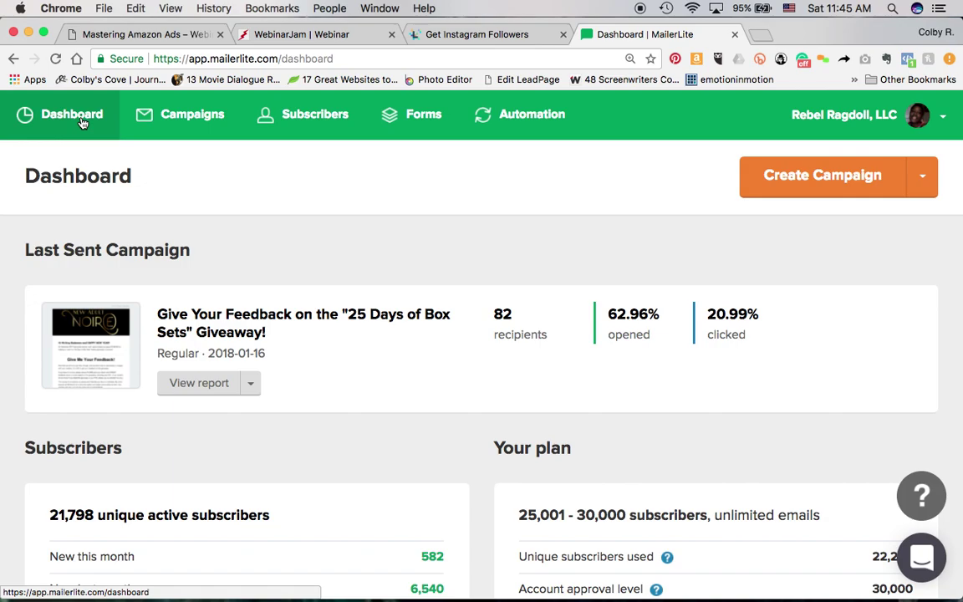
{"action": "scroll", "coordinate": [469, 314], "scroll_direction": "down", "scroll_amount": 2}
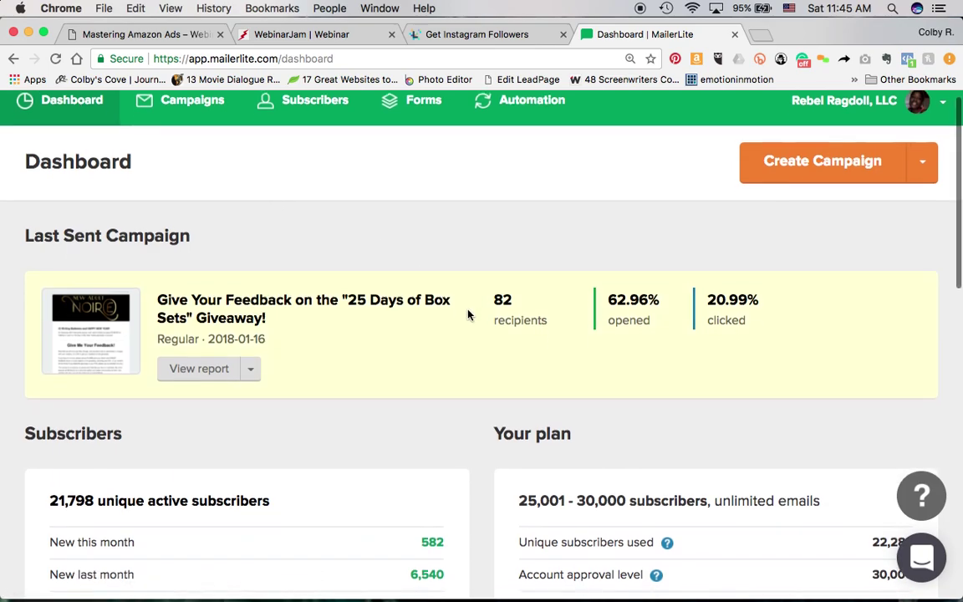
{"action": "scroll", "coordinate": [468, 314], "scroll_direction": "down", "scroll_amount": 1}
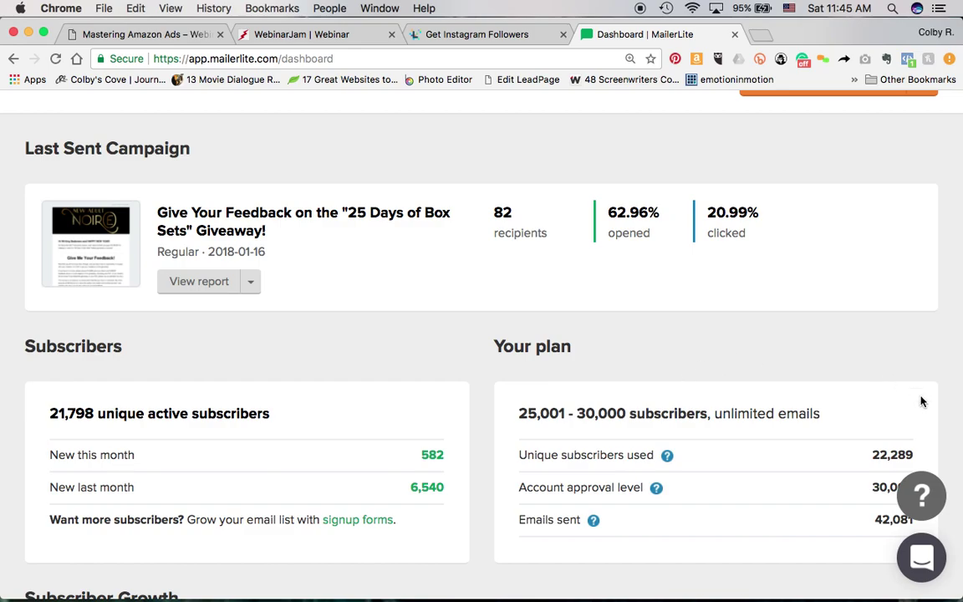
{"action": "scroll", "coordinate": [947, 469], "scroll_direction": "down", "scroll_amount": 3}
{"action": "scroll", "coordinate": [947, 472], "scroll_direction": "up", "scroll_amount": 1}
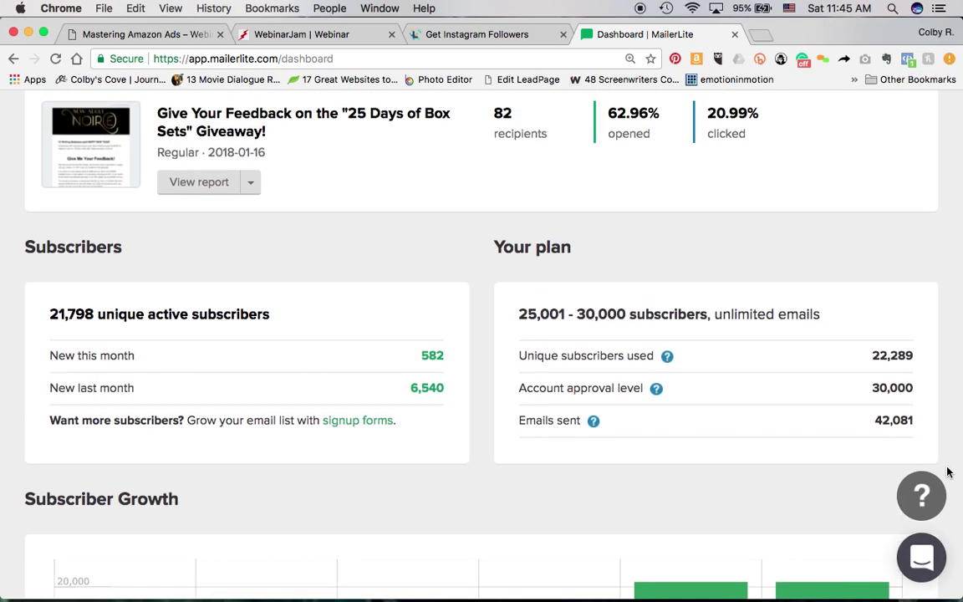
{"action": "scroll", "coordinate": [947, 473], "scroll_direction": "up", "scroll_amount": 4}
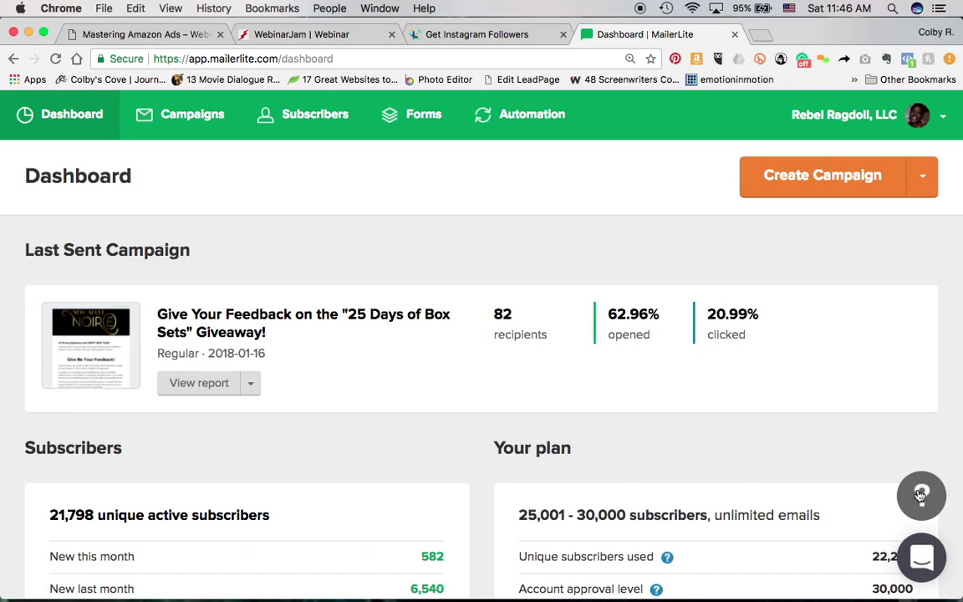
- Open the help library and browse the suggested videos and articles for the dashboard
{"action": "left_click", "coordinate": [921, 495]}
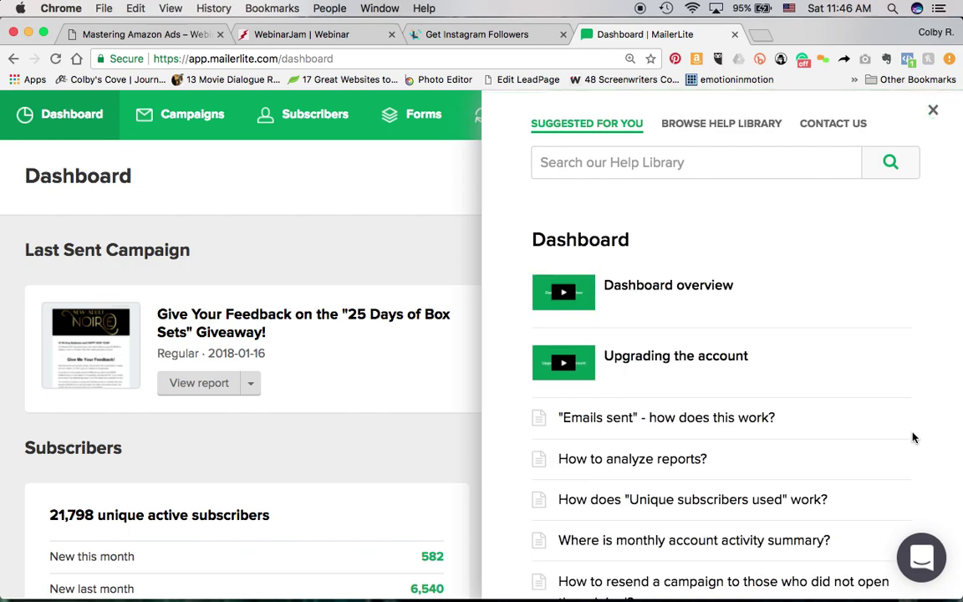
{"action": "scroll", "coordinate": [864, 288], "scroll_direction": "down", "scroll_amount": 1}
{"action": "scroll", "coordinate": [844, 251], "scroll_direction": "up", "scroll_amount": 1}
{"action": "scroll", "coordinate": [732, 318], "scroll_direction": "down", "scroll_amount": 1}
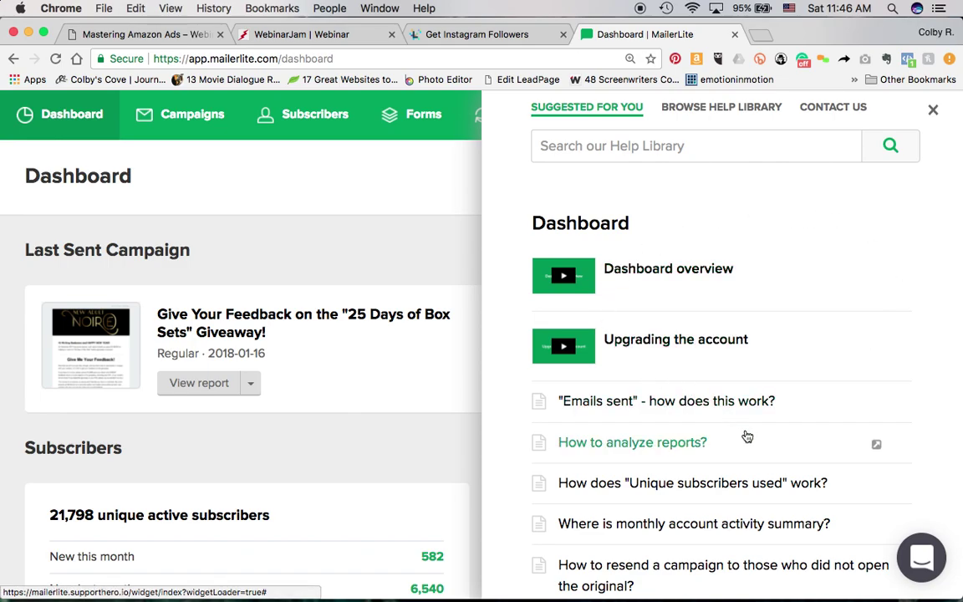
{"action": "scroll", "coordinate": [744, 436], "scroll_direction": "down", "scroll_amount": 2}
{"action": "scroll", "coordinate": [749, 437], "scroll_direction": "down", "scroll_amount": 2}
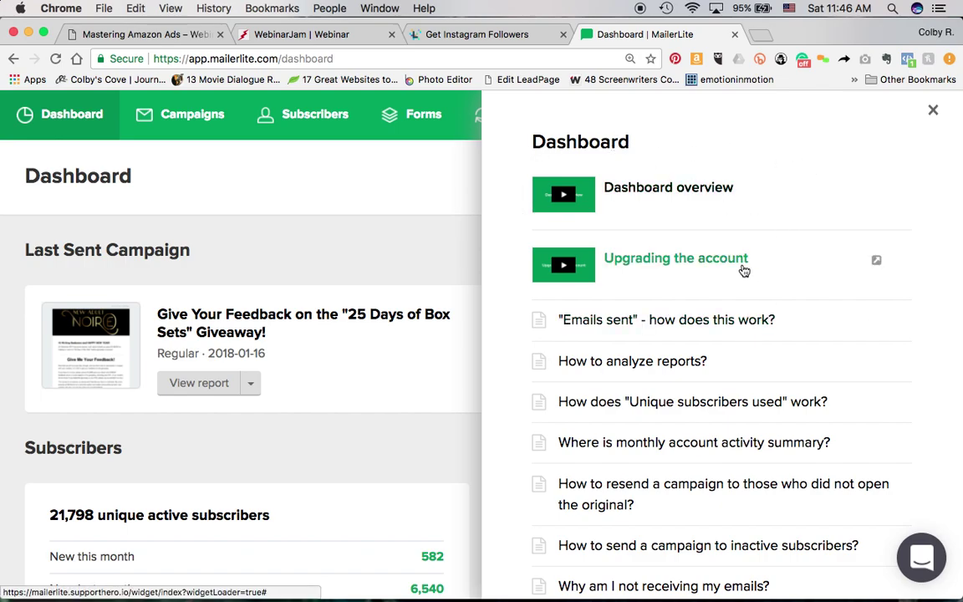
- Look through the full list of suggested help articles for the dashboard and return to its overview video
{"action": "scroll", "coordinate": [765, 243], "scroll_direction": "up", "scroll_amount": 3}
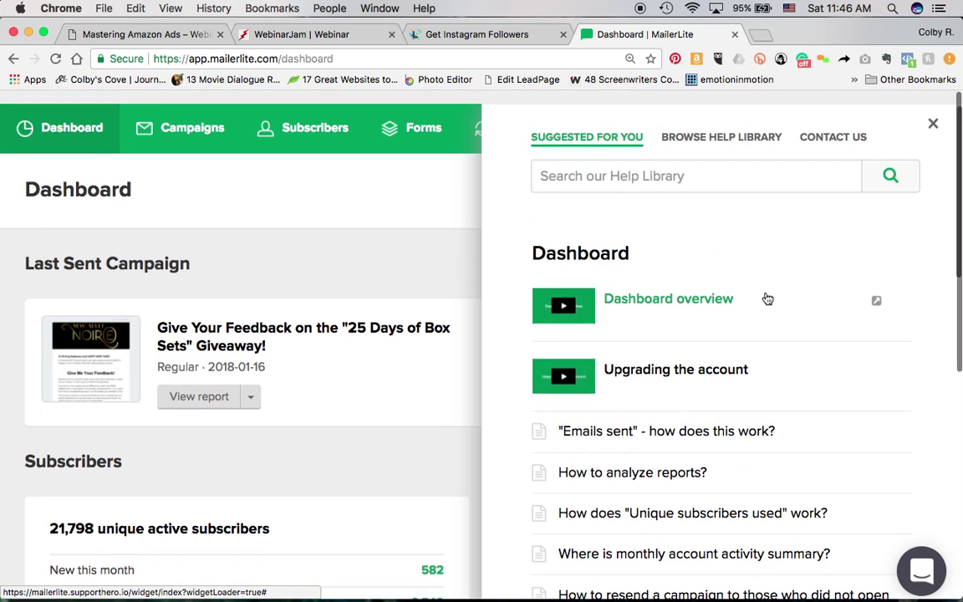
{"action": "scroll", "coordinate": [734, 353], "scroll_direction": "down", "scroll_amount": 2}
{"action": "scroll", "coordinate": [734, 354], "scroll_direction": "down", "scroll_amount": 10}
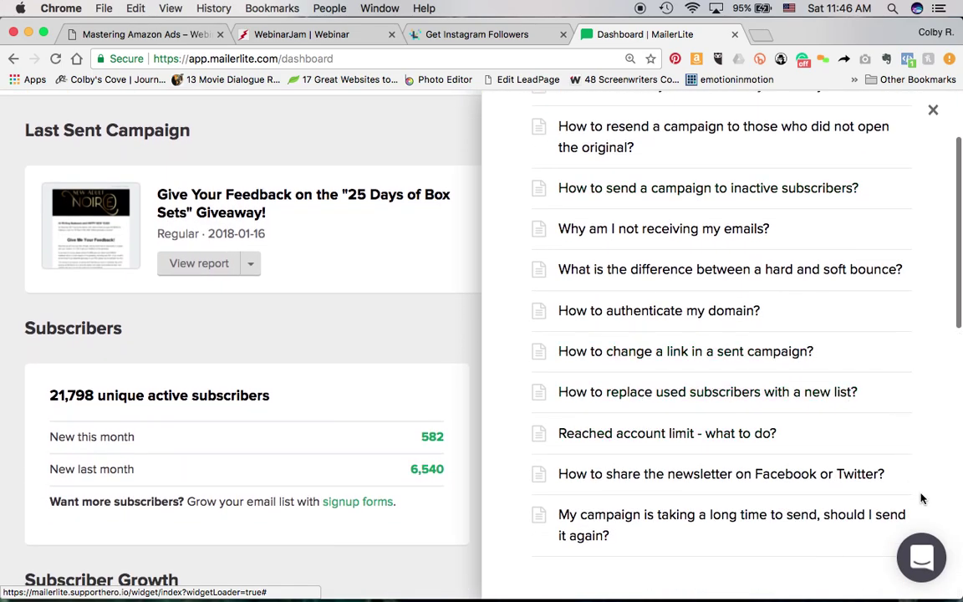
{"action": "scroll", "coordinate": [779, 334], "scroll_direction": "up", "scroll_amount": 5}
{"action": "scroll", "coordinate": [779, 333], "scroll_direction": "up", "scroll_amount": 6}
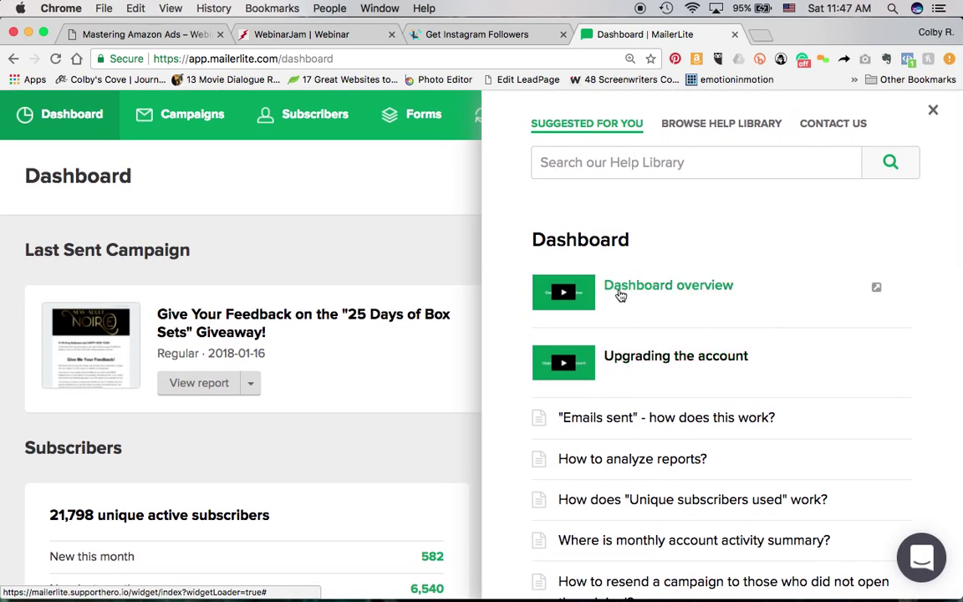
- Browse the help library's topic categories from Subscriber Management through Video tutorials
{"action": "left_click", "coordinate": [717, 132]}
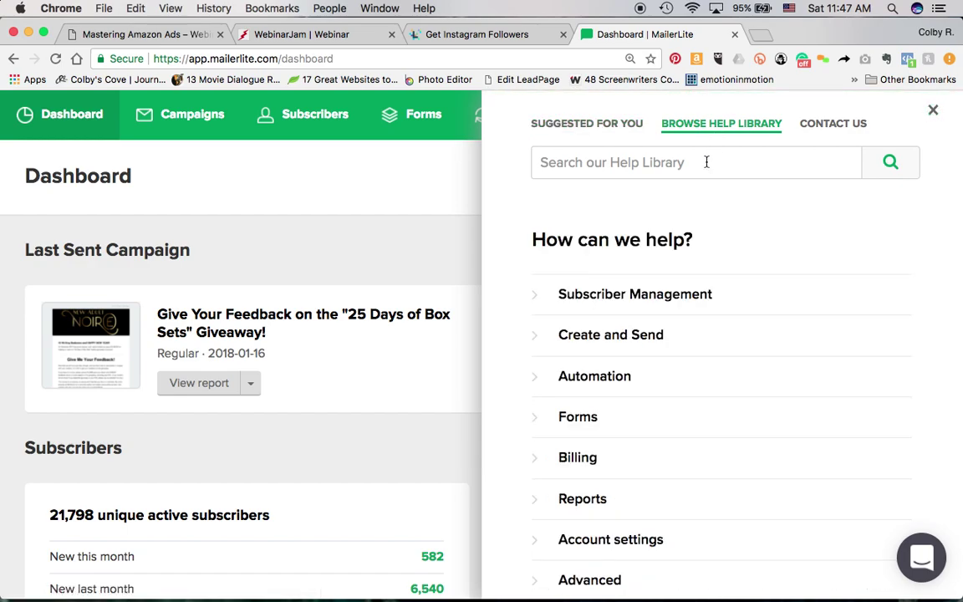
{"action": "left_click", "coordinate": [706, 162]}
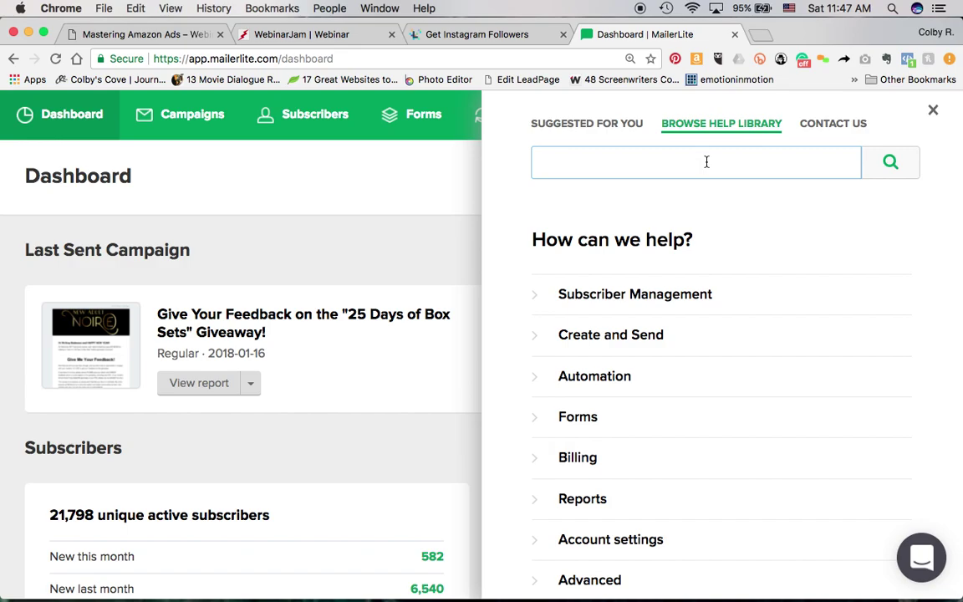
{"action": "scroll", "coordinate": [643, 476], "scroll_direction": "down", "scroll_amount": 3}
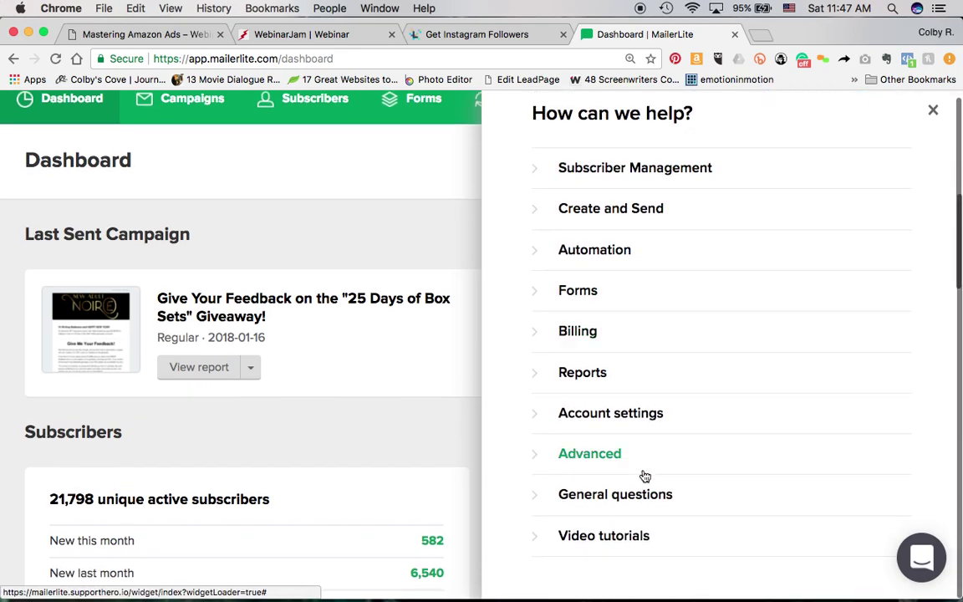
{"action": "scroll", "coordinate": [644, 476], "scroll_direction": "up", "scroll_amount": 3}
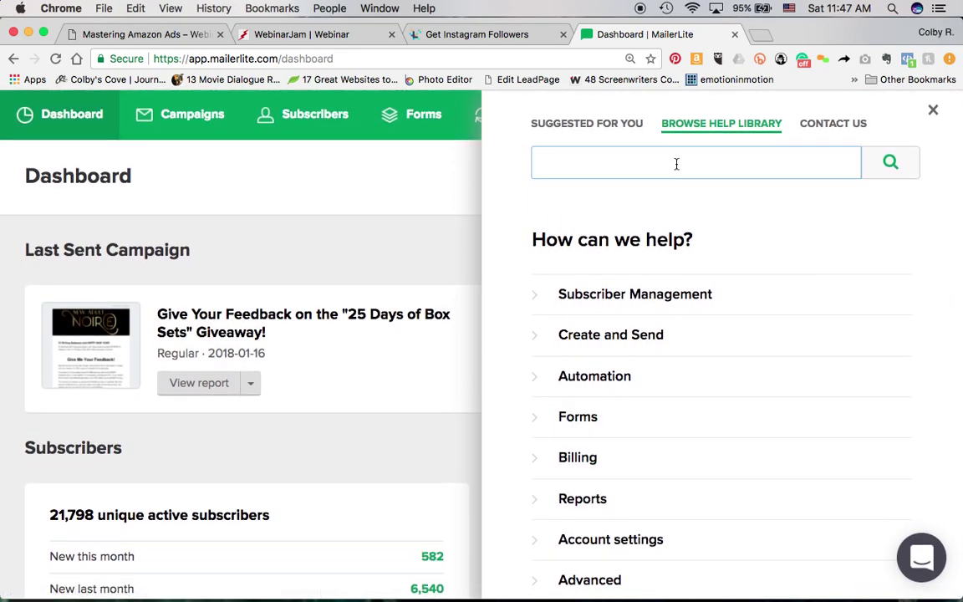
- Search the help library for "tracking clicks" instead of "automation", and check the contact topics before closing the help
{"action": "type", "text": "automation"}
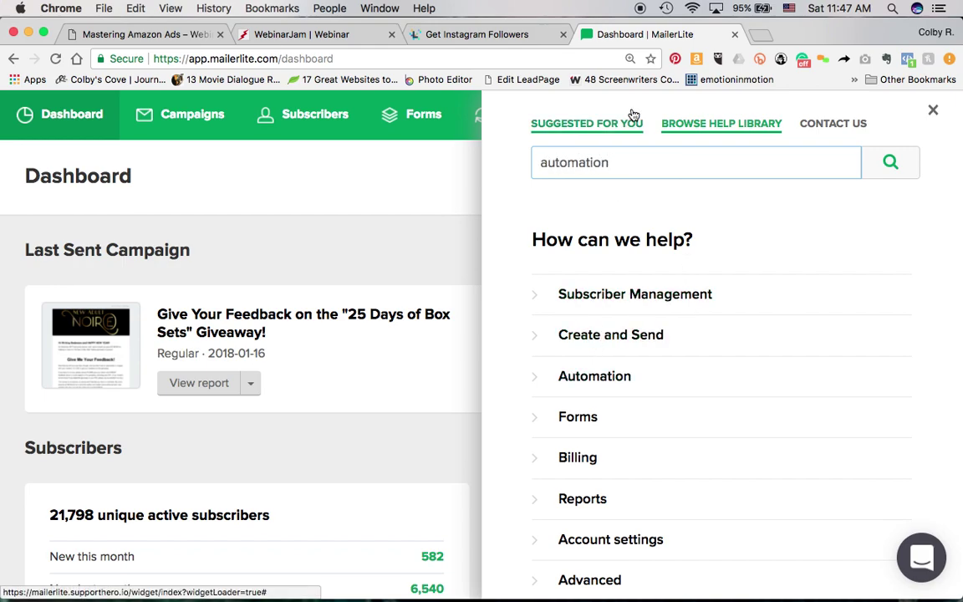
{"action": "double_click", "coordinate": [573, 162]}
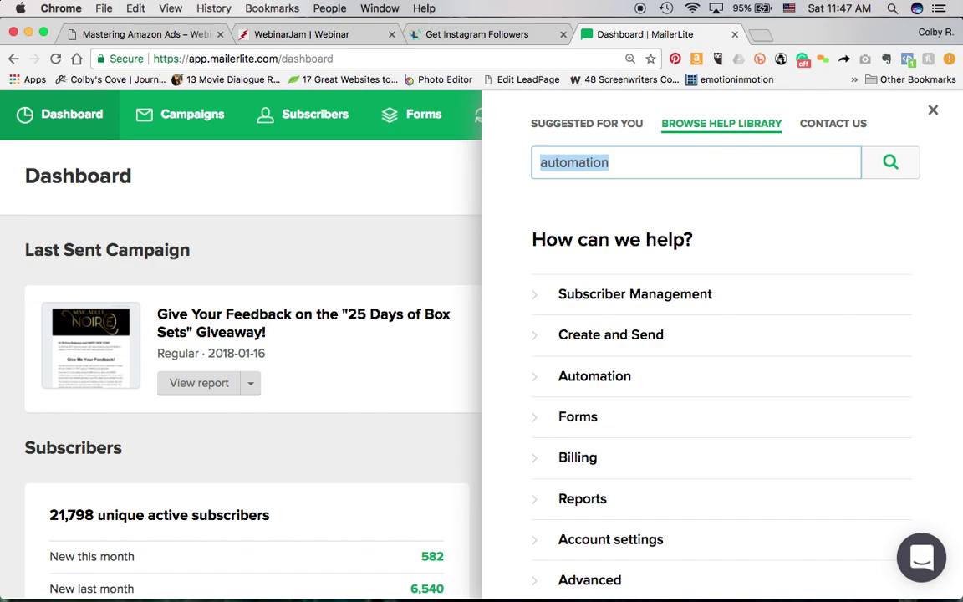
{"action": "type", "text": "tracking cli"}
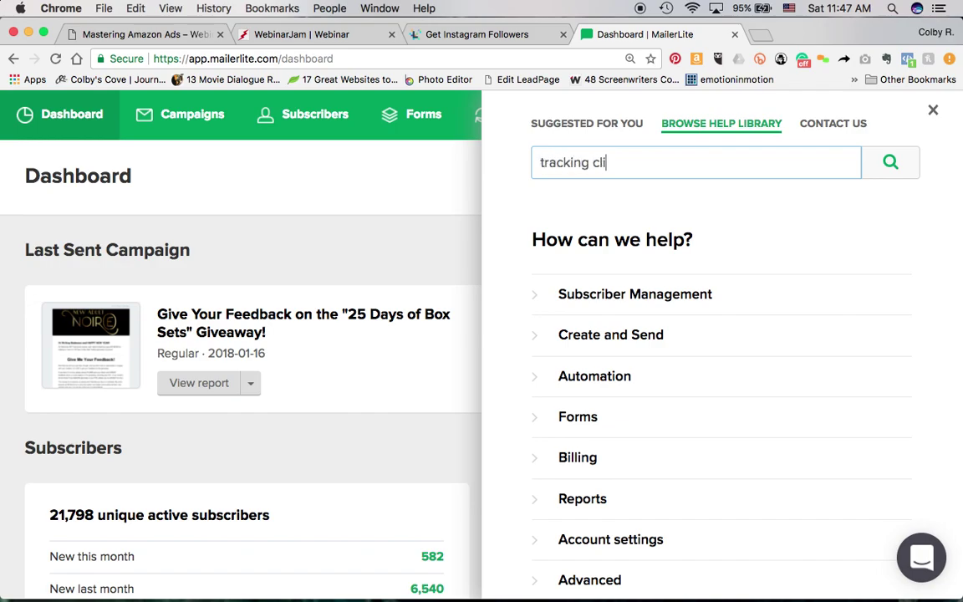
{"action": "type", "text": "cks"}
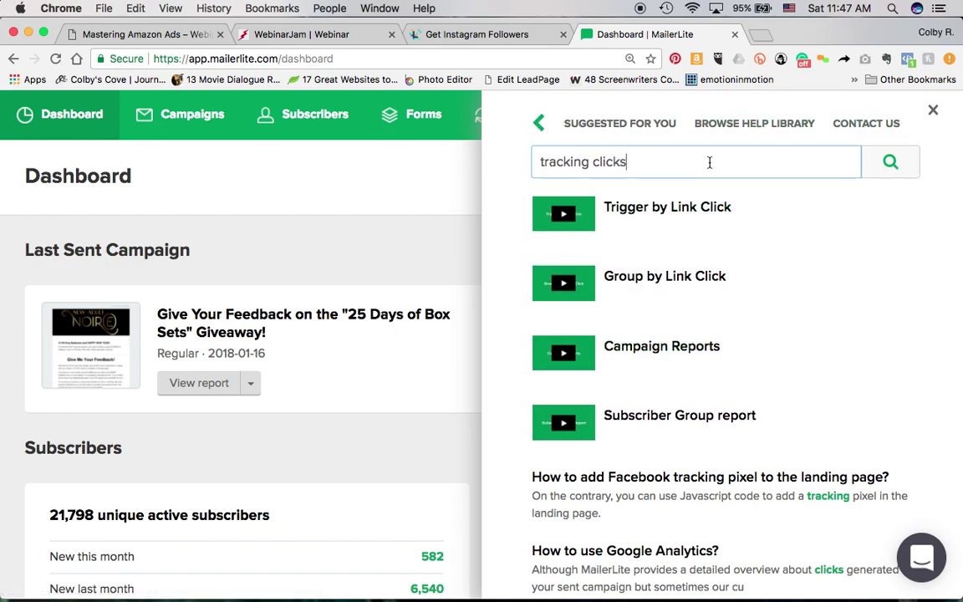
{"action": "left_click", "coordinate": [862, 125]}
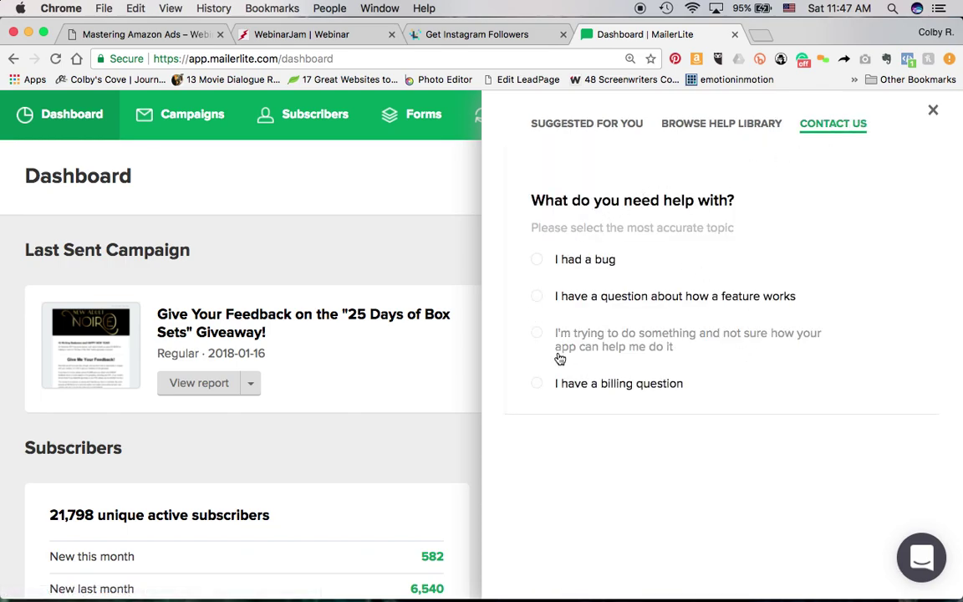
{"action": "left_click", "coordinate": [932, 110]}
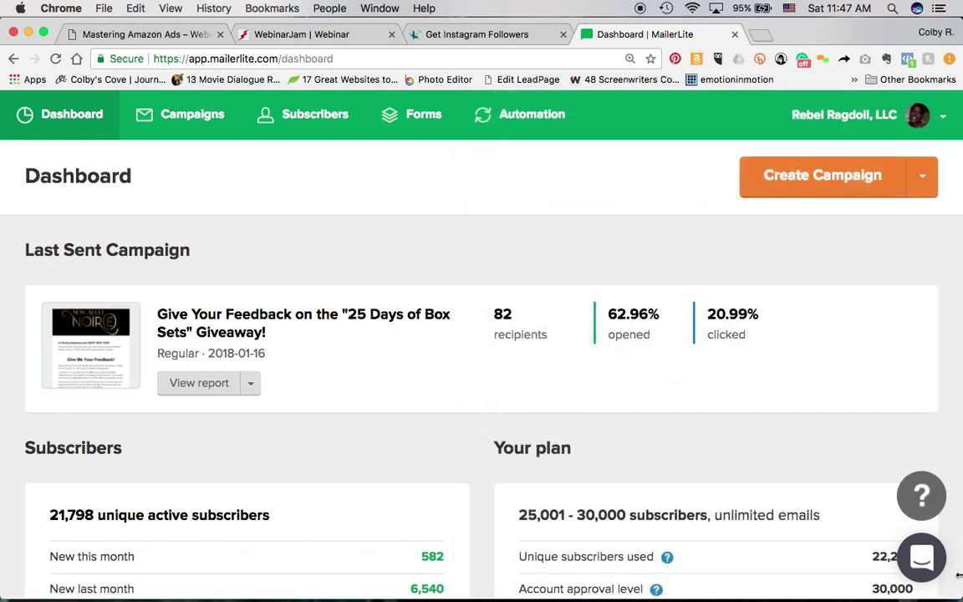
- Review the past support chat conversations and the new conversation screen, and close the chat without sending a message
{"action": "left_click", "coordinate": [923, 560]}
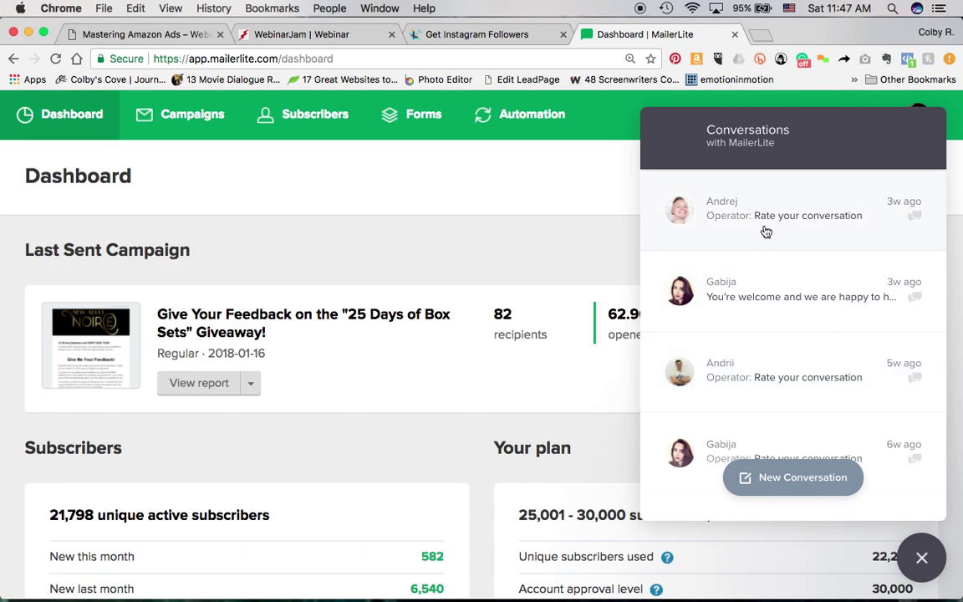
{"action": "scroll", "coordinate": [839, 327], "scroll_direction": "down", "scroll_amount": 5}
{"action": "scroll", "coordinate": [841, 328], "scroll_direction": "down", "scroll_amount": 3}
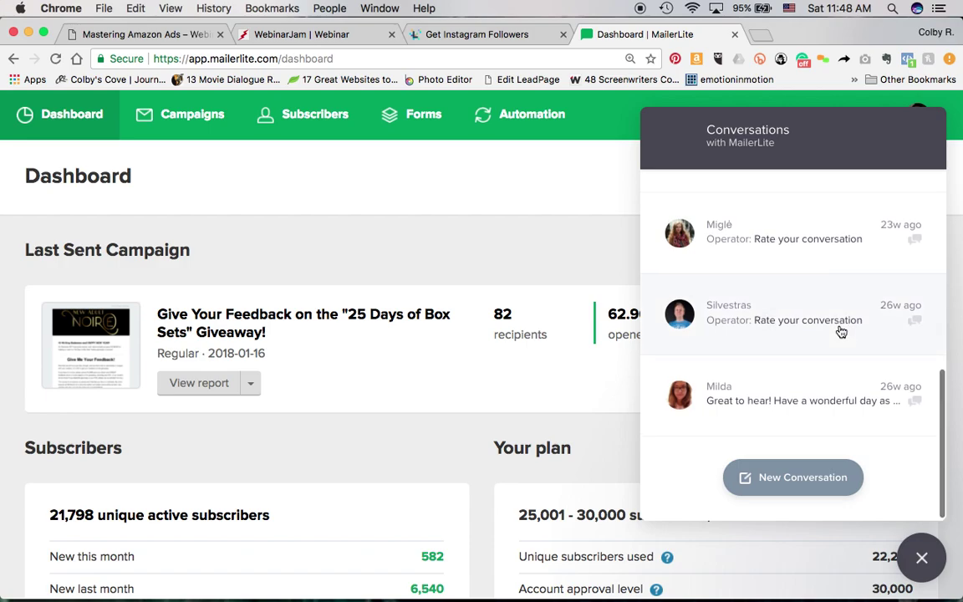
{"action": "scroll", "coordinate": [840, 329], "scroll_direction": "up", "scroll_amount": 10}
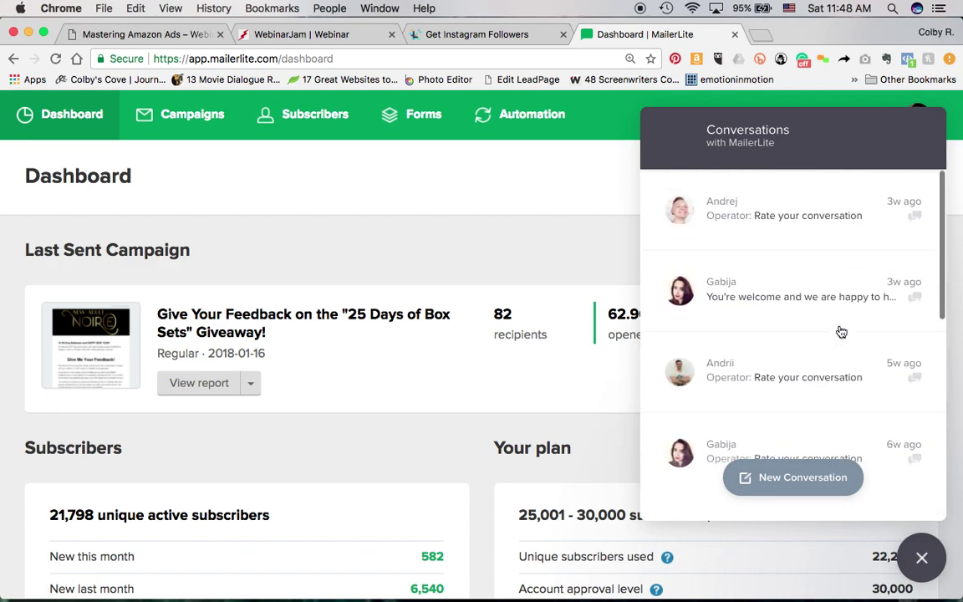
{"action": "left_click", "coordinate": [758, 479]}
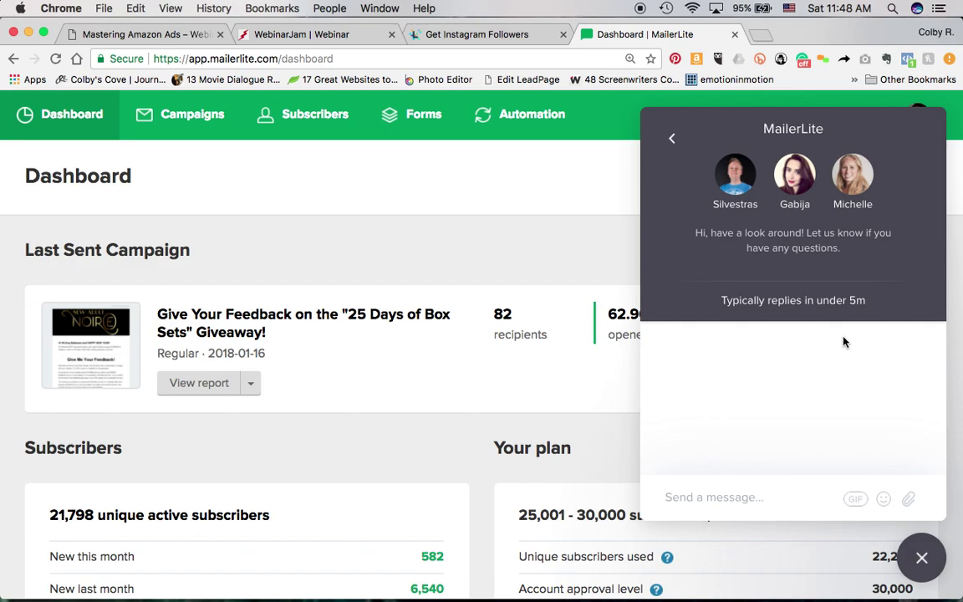
{"action": "left_click", "coordinate": [670, 138]}
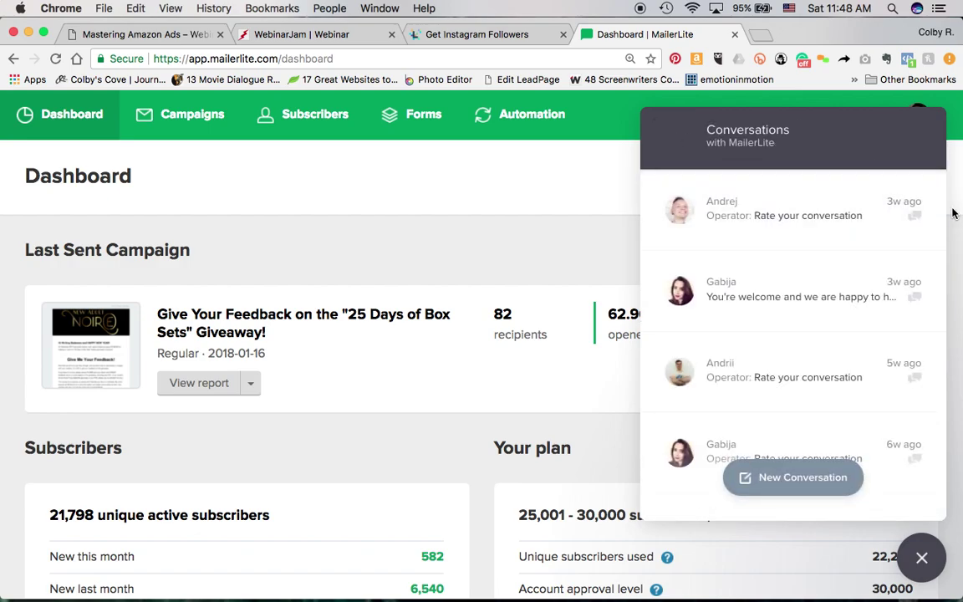
{"action": "left_click", "coordinate": [928, 560]}
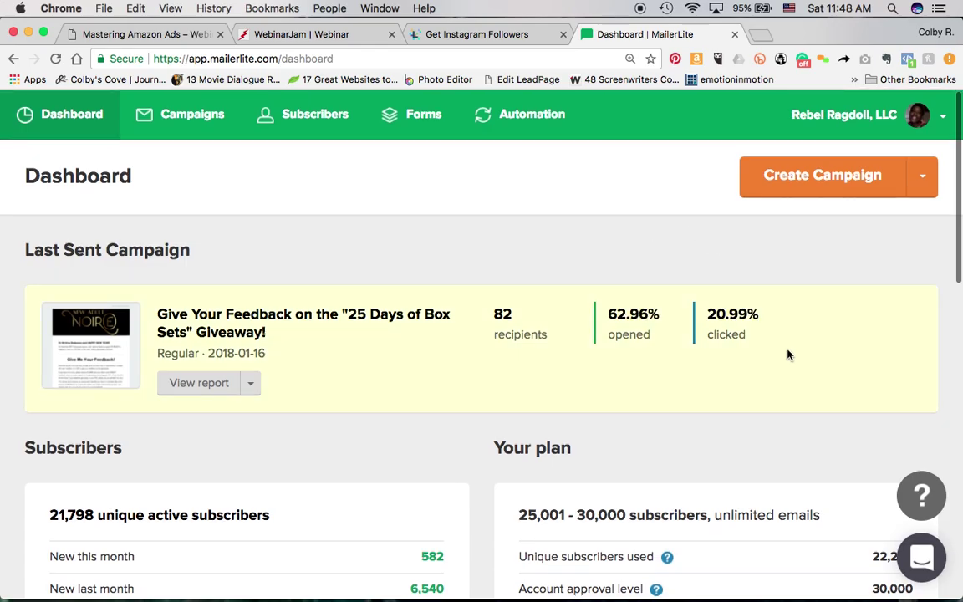
- Review the dashboard statistics and the available campaign types, and create a new regular campaign
{"action": "scroll", "coordinate": [788, 355], "scroll_direction": "down", "scroll_amount": 15}
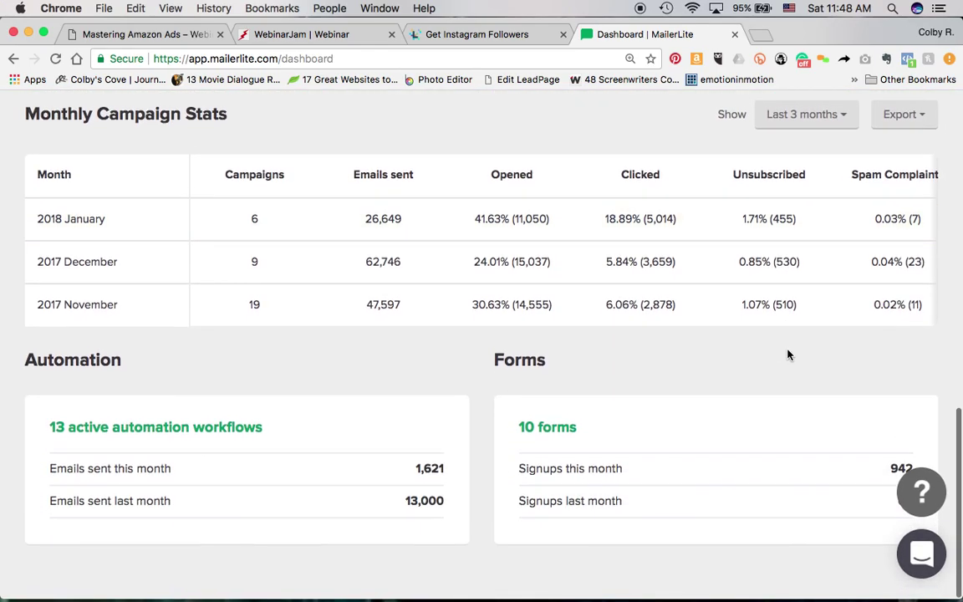
{"action": "scroll", "coordinate": [787, 355], "scroll_direction": "up", "scroll_amount": 15}
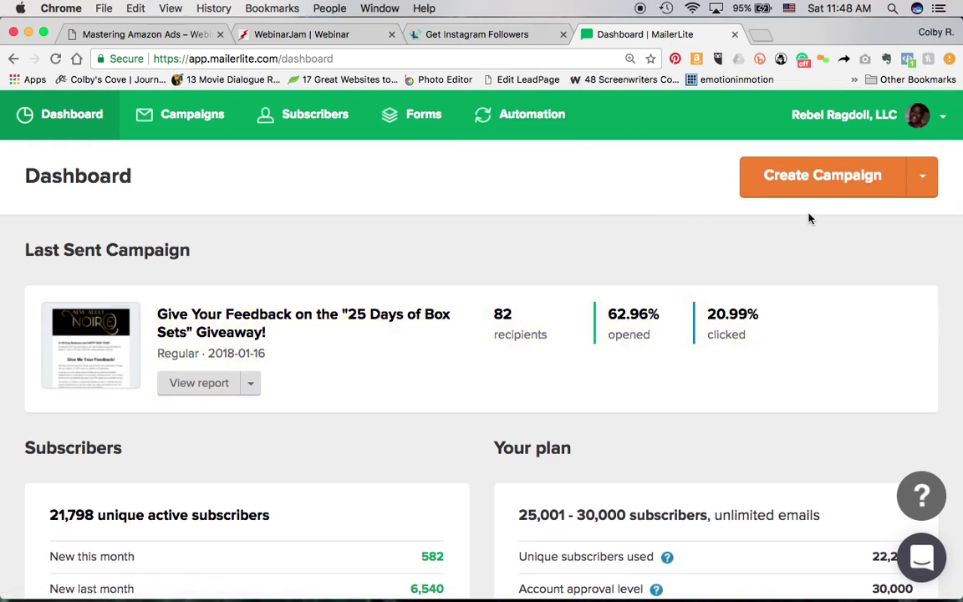
{"action": "left_click", "coordinate": [935, 183]}
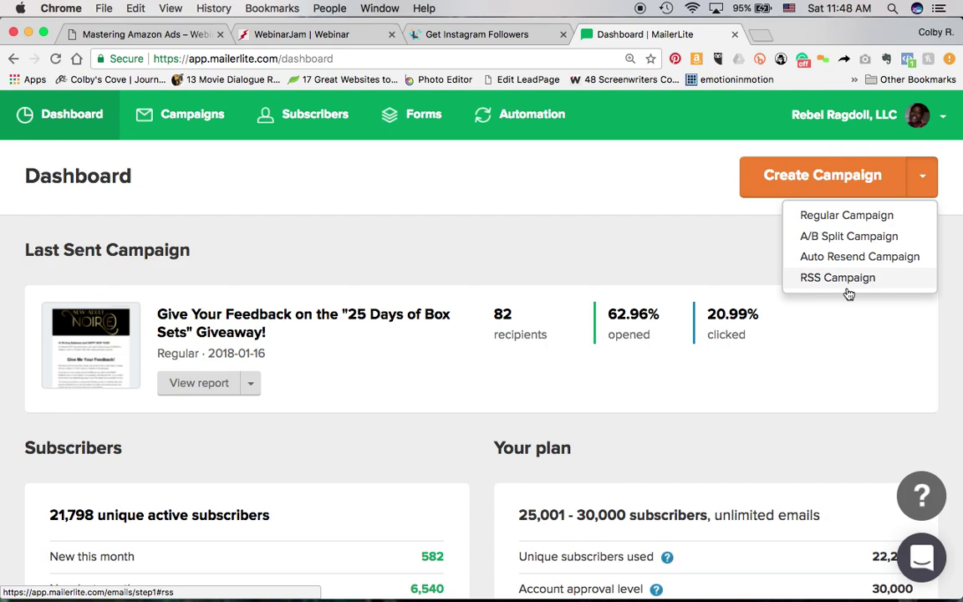
{"action": "left_click", "coordinate": [635, 190]}
{"action": "left_click", "coordinate": [819, 194]}
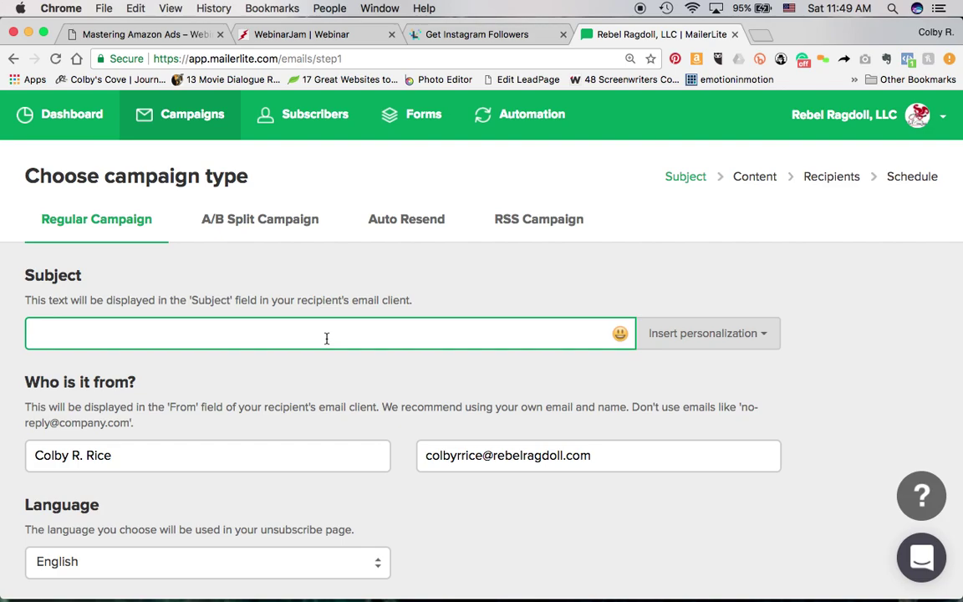
- Set the campaign's subject to "Happy New Year! + My New Book is OUT, son!"
{"action": "type", "text": "Happy New Year"}
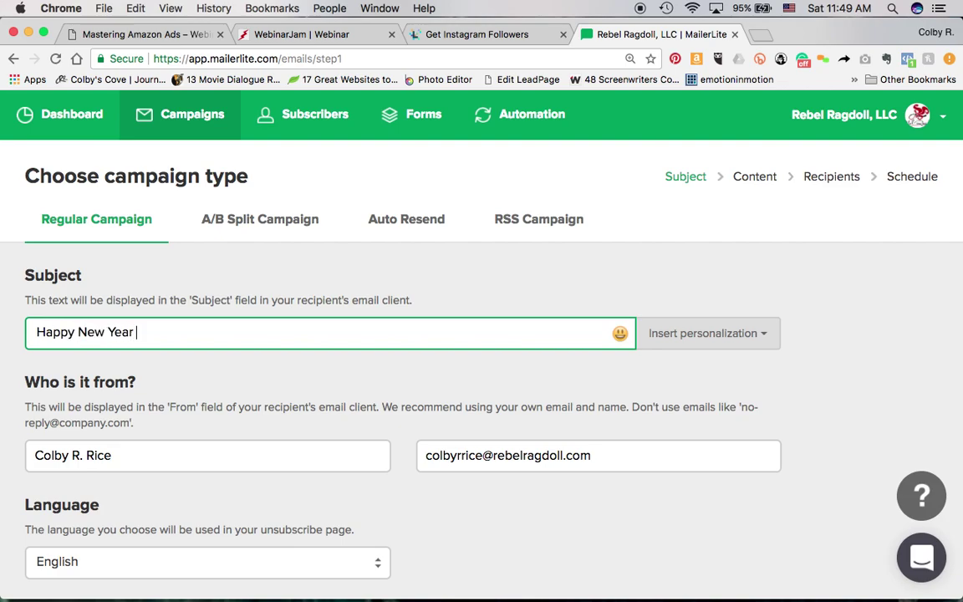
{"action": "type", "text": "! + My New Book is OUT!"}
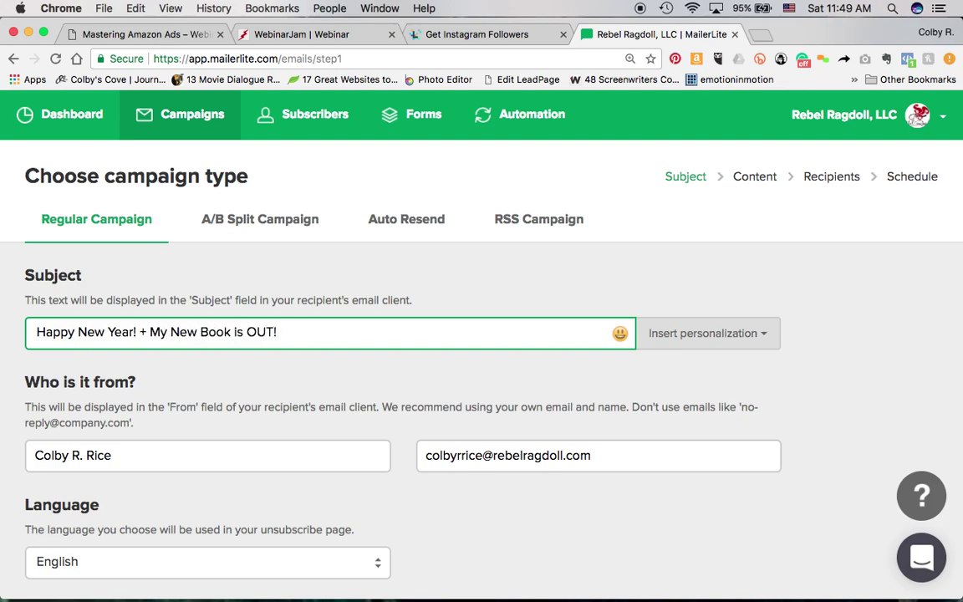
{"action": "key", "text": "Left"}
{"action": "type", "text": ", So"}
{"action": "key", "text": "BackSpace"}
{"action": "key", "text": "BackSpace"}
{"action": "type", "text": "son"}
{"action": "scroll", "coordinate": [459, 351], "scroll_direction": "down", "scroll_amount": 1}
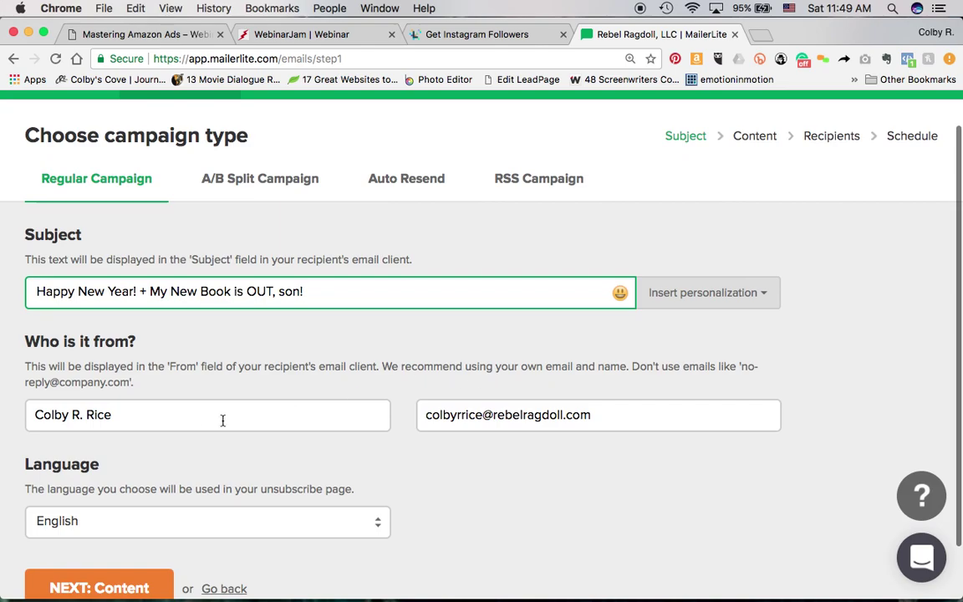
- Add "Dear {$name}: " to the beginning of the subject, inserting the Name personalization and leaving no space before the colon
{"action": "left_click", "coordinate": [202, 404]}
{"action": "left_click", "coordinate": [408, 299]}
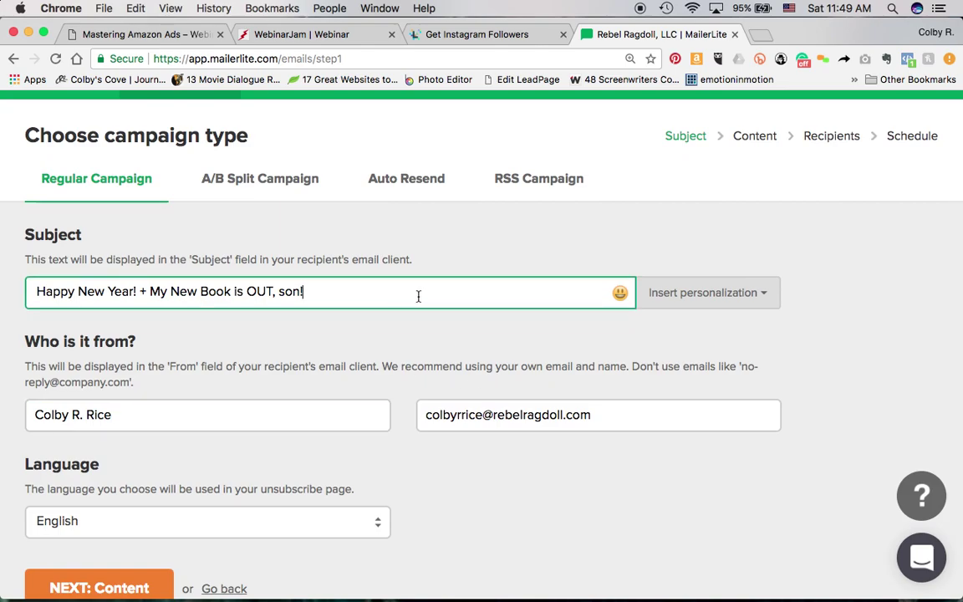
{"action": "left_click", "coordinate": [679, 299]}
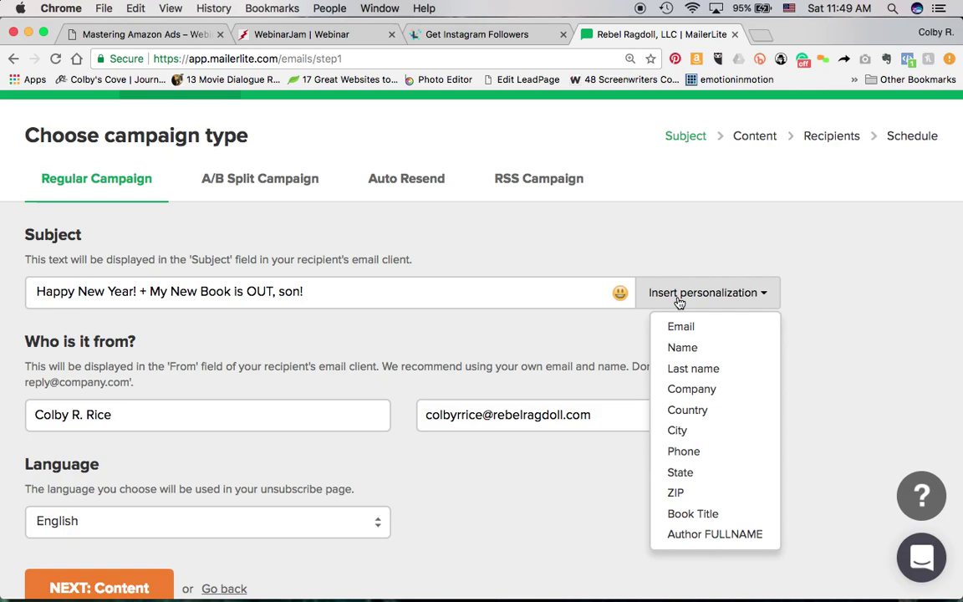
{"action": "left_click", "coordinate": [309, 294]}
{"action": "left_click", "coordinate": [36, 292]}
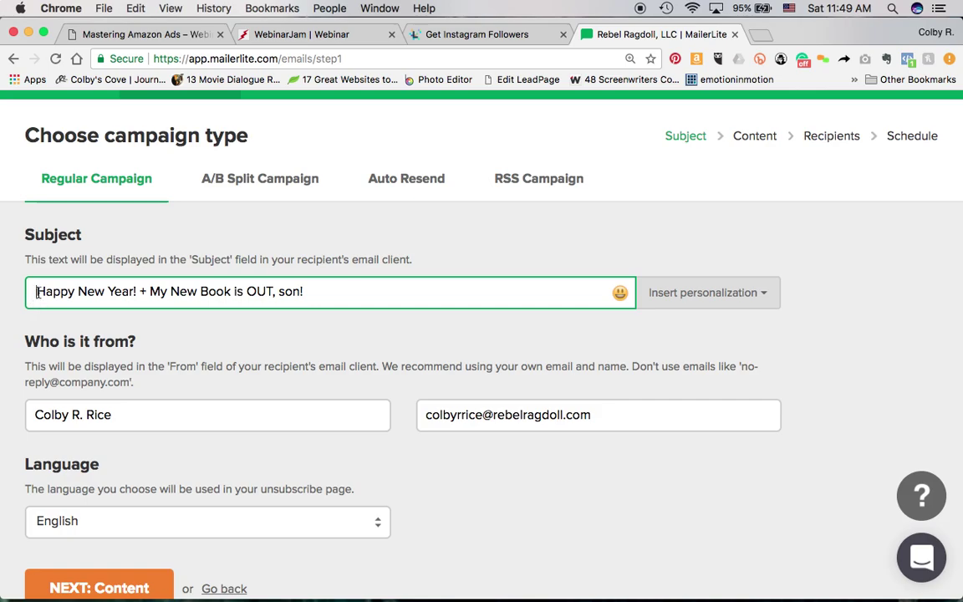
{"action": "type", "text": "Dear"}
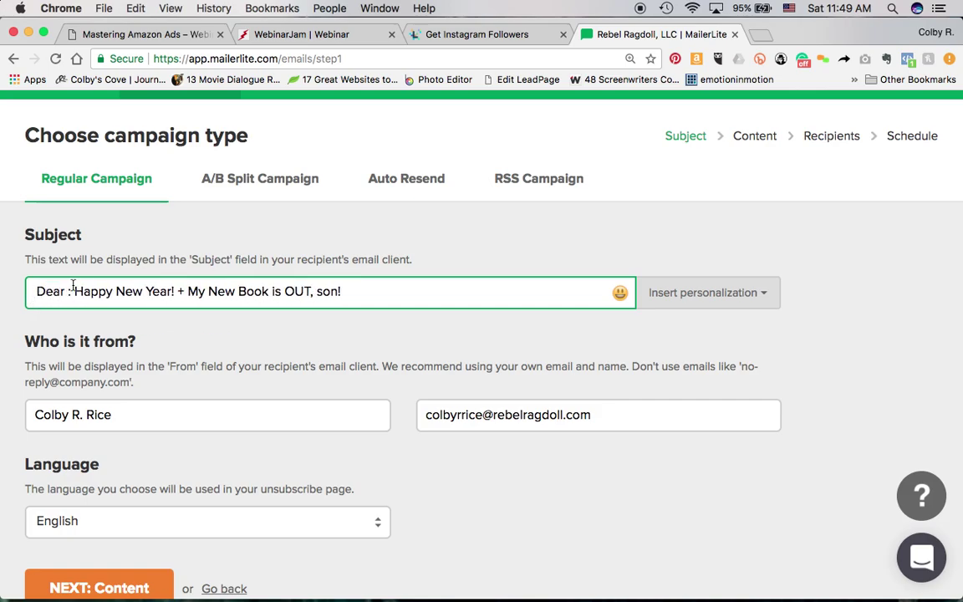
{"action": "type", "text": " :"}
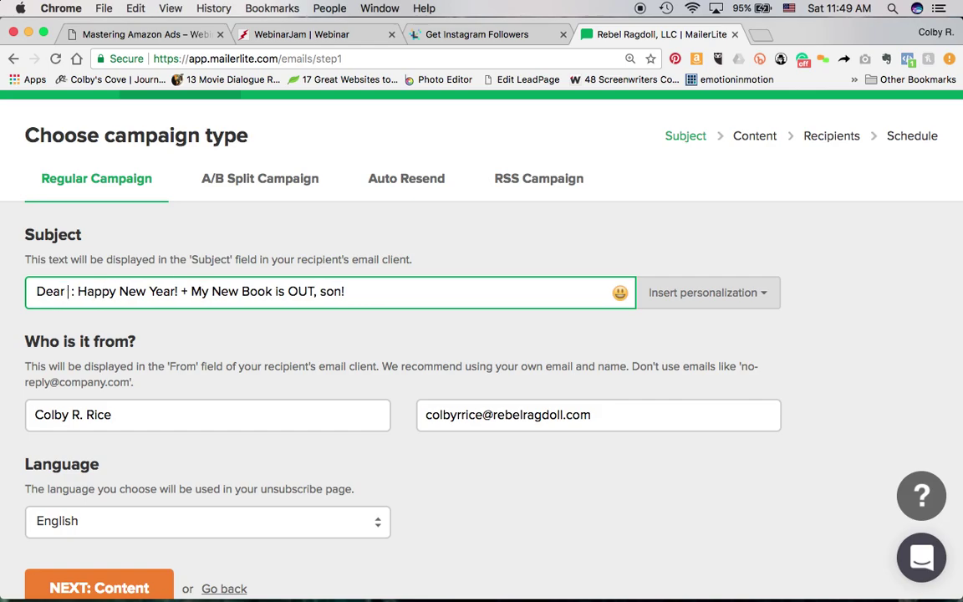
{"action": "left_click", "coordinate": [723, 308]}
{"action": "left_click", "coordinate": [695, 347]}
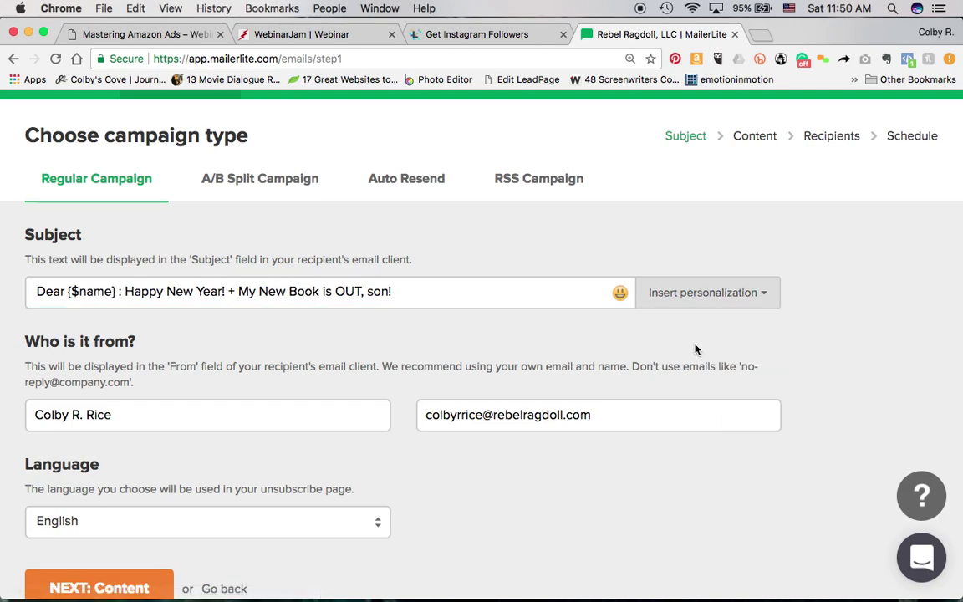
{"action": "left_click", "coordinate": [118, 291]}
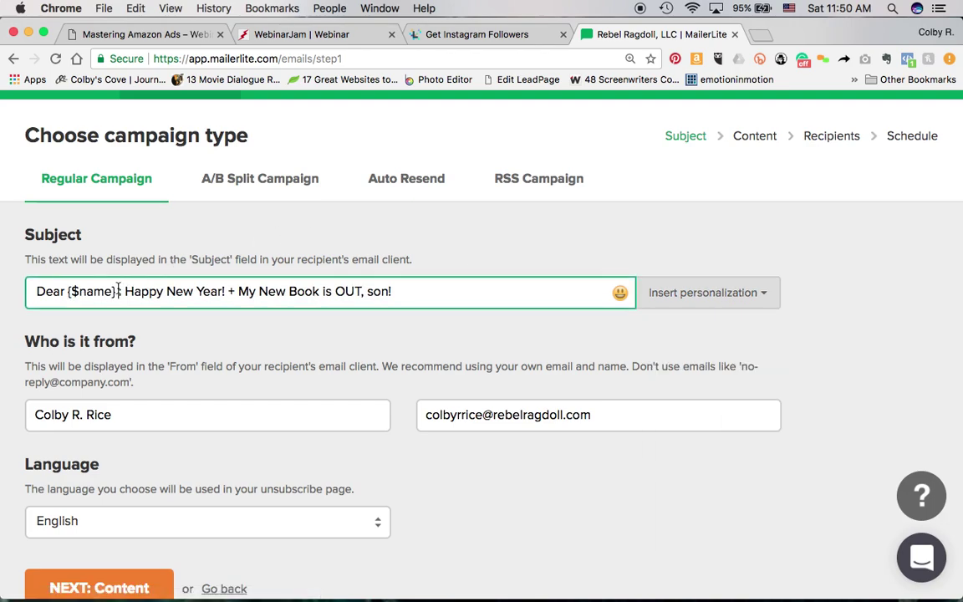
{"action": "key", "text": "BackSpace"}
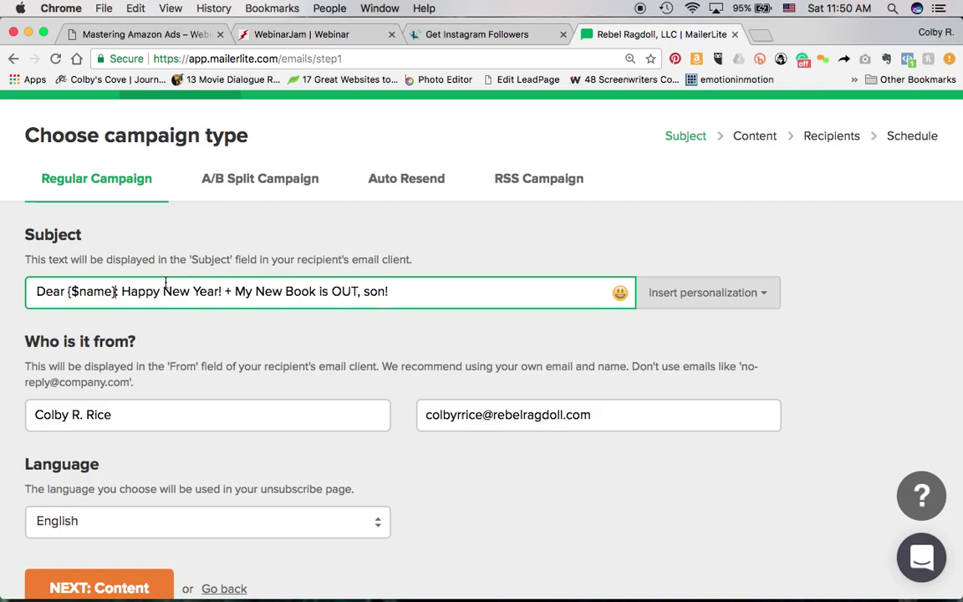
- Remove "Dear {$name}: " from the beginning of the subject and review the available personalization fields, including Book Title
{"action": "left_click", "coordinate": [739, 296]}
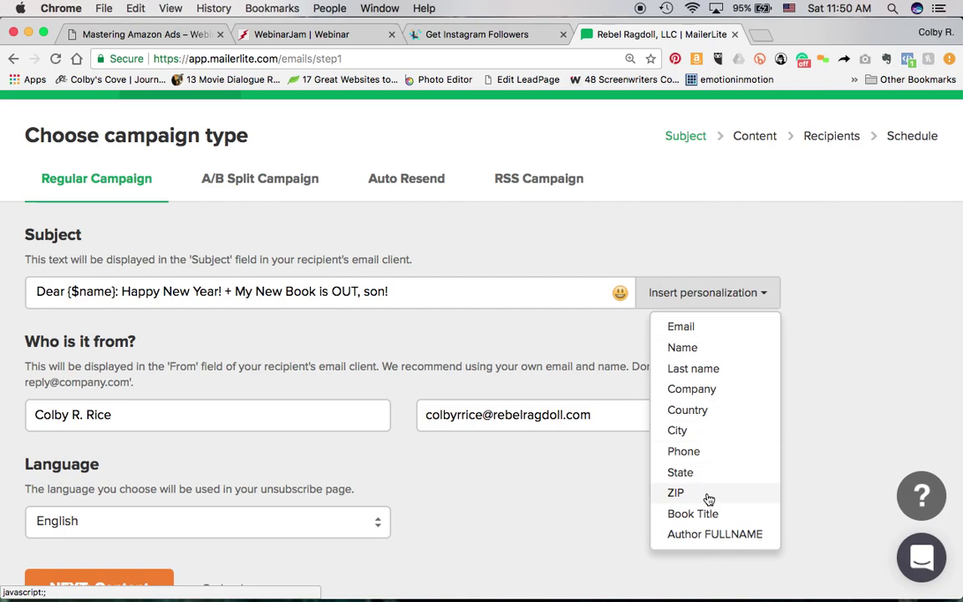
{"action": "left_click_drag", "start_coordinate": [117, 292], "coordinate": [32, 287]}
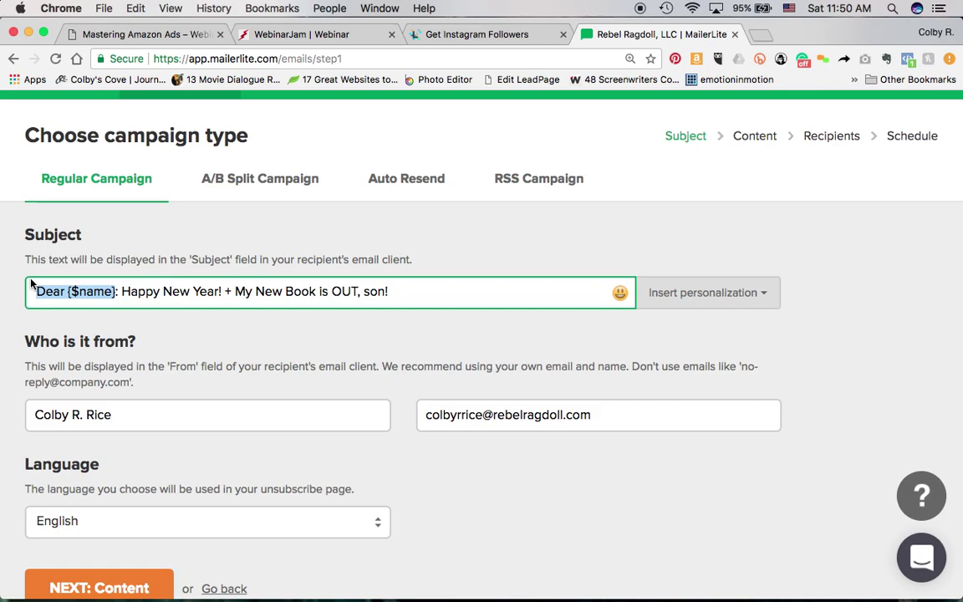
{"action": "key", "text": "BackSpace"}
{"action": "key", "text": "Delete"}
{"action": "key", "text": "Delete"}
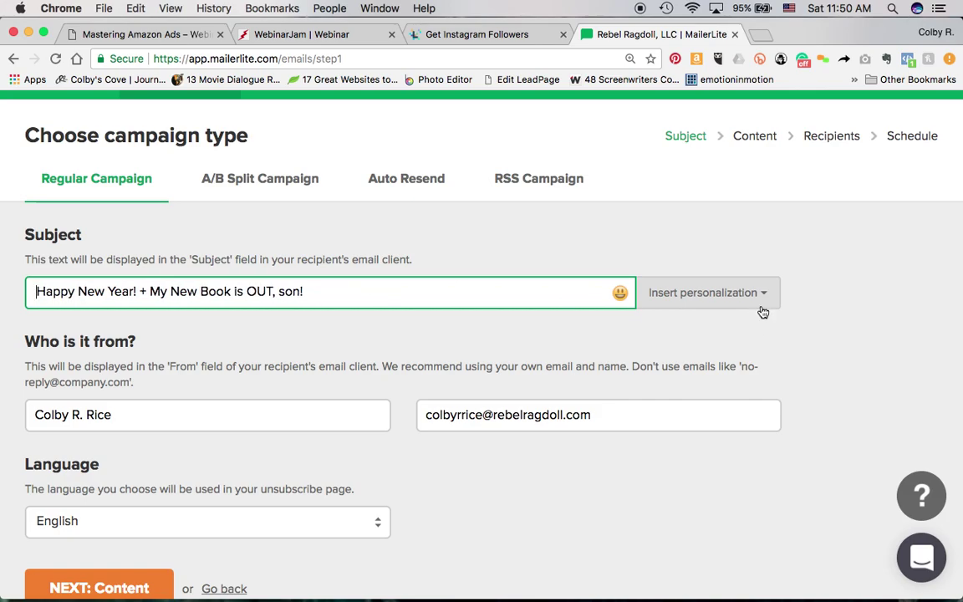
{"action": "left_click", "coordinate": [762, 293]}
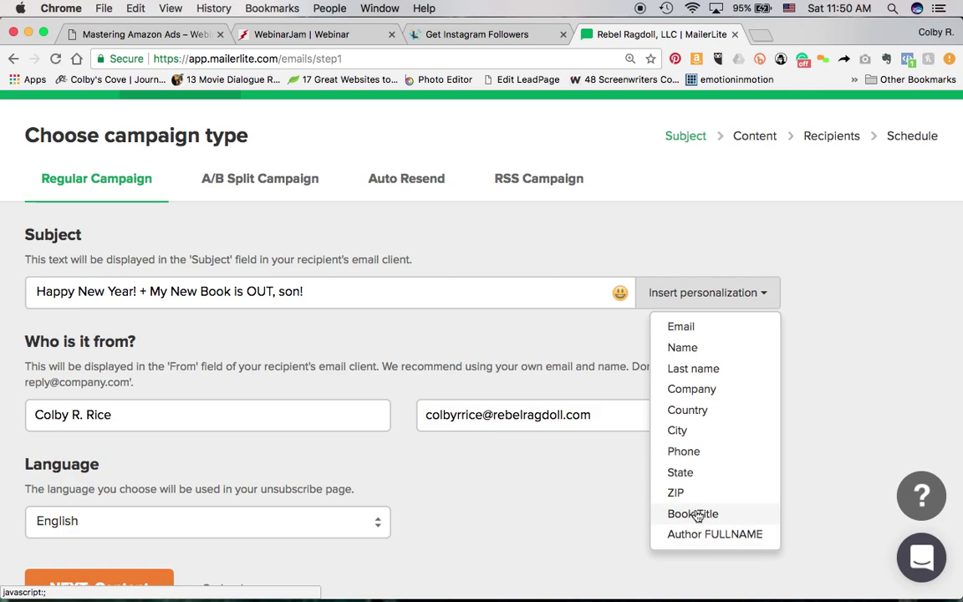
{"action": "left_click", "coordinate": [37, 291]}
{"action": "left_click", "coordinate": [37, 291]}
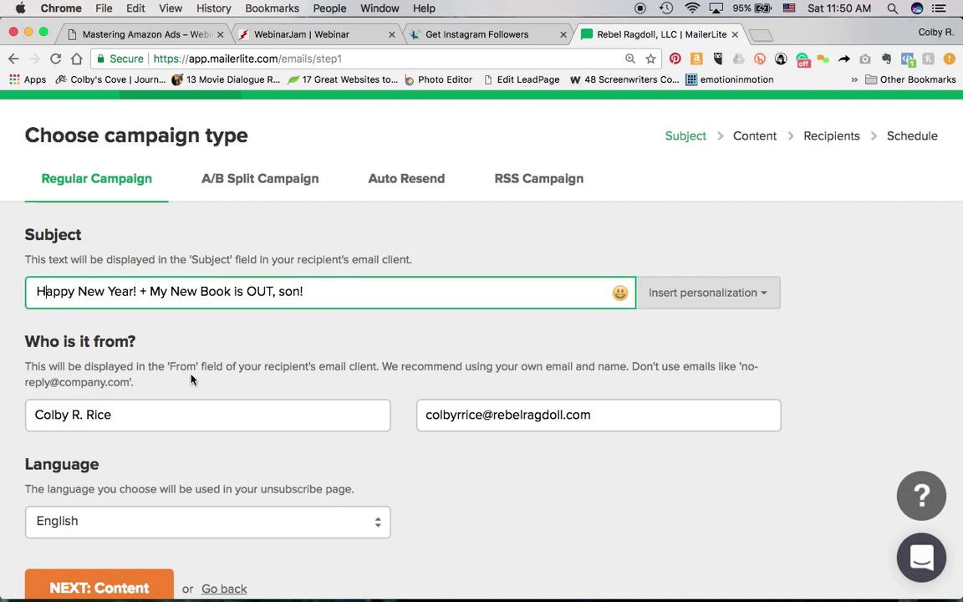
- Review the sender name and e-mail fields, and replace the sender's e-mail with a different saved address
{"action": "left_click", "coordinate": [226, 406]}
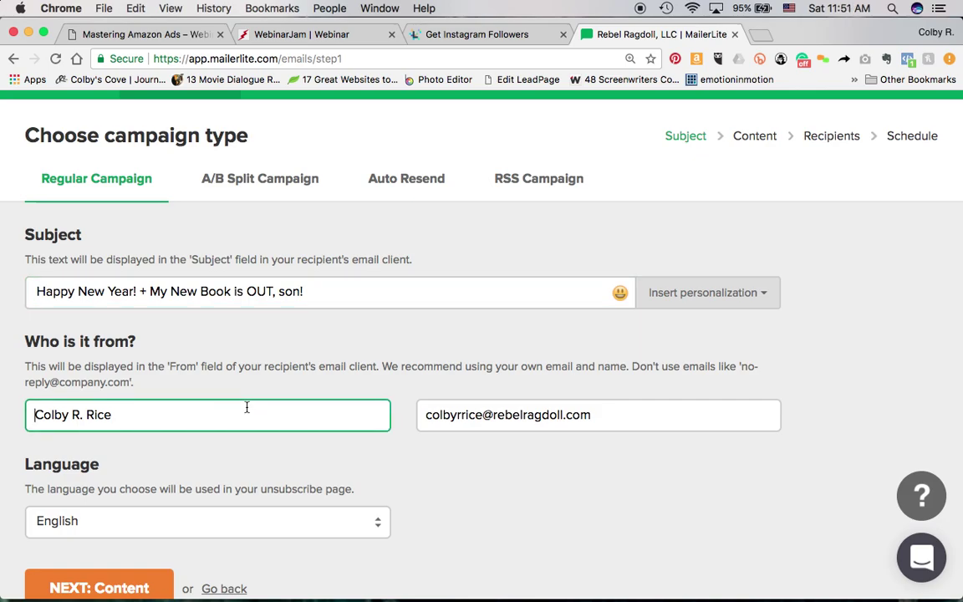
{"action": "double_click", "coordinate": [603, 410]}
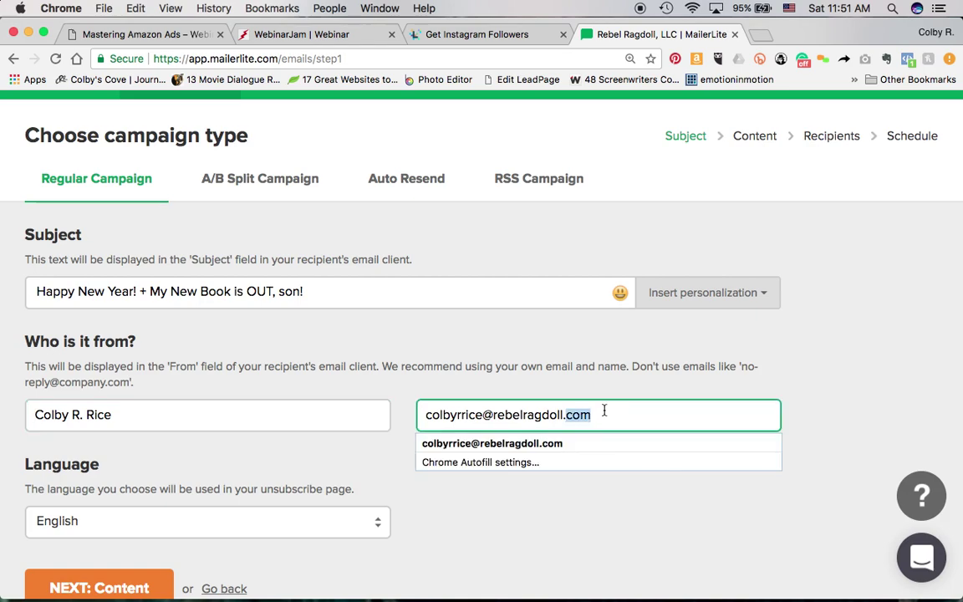
{"action": "left_click", "coordinate": [644, 380]}
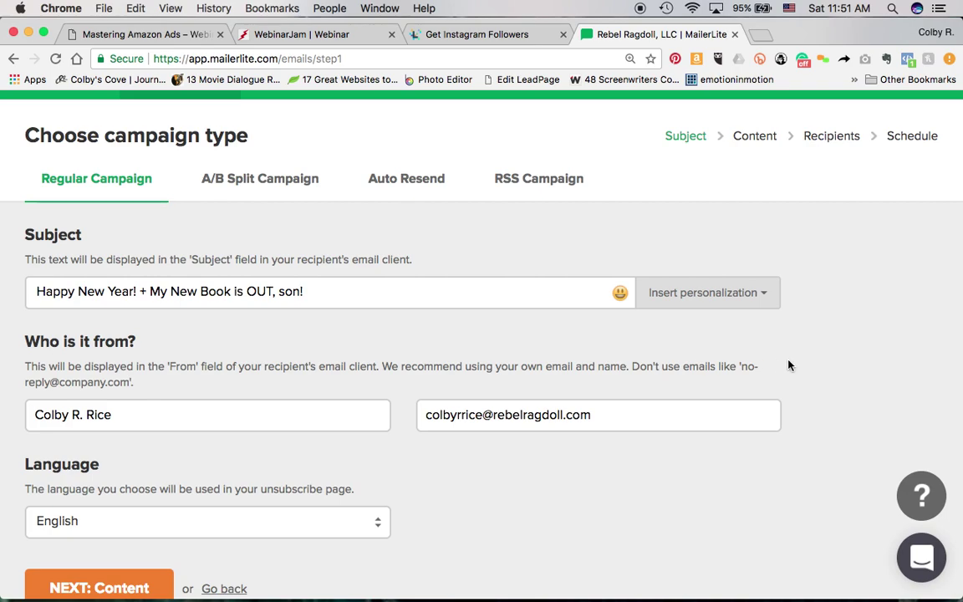
{"action": "left_click", "coordinate": [593, 416]}
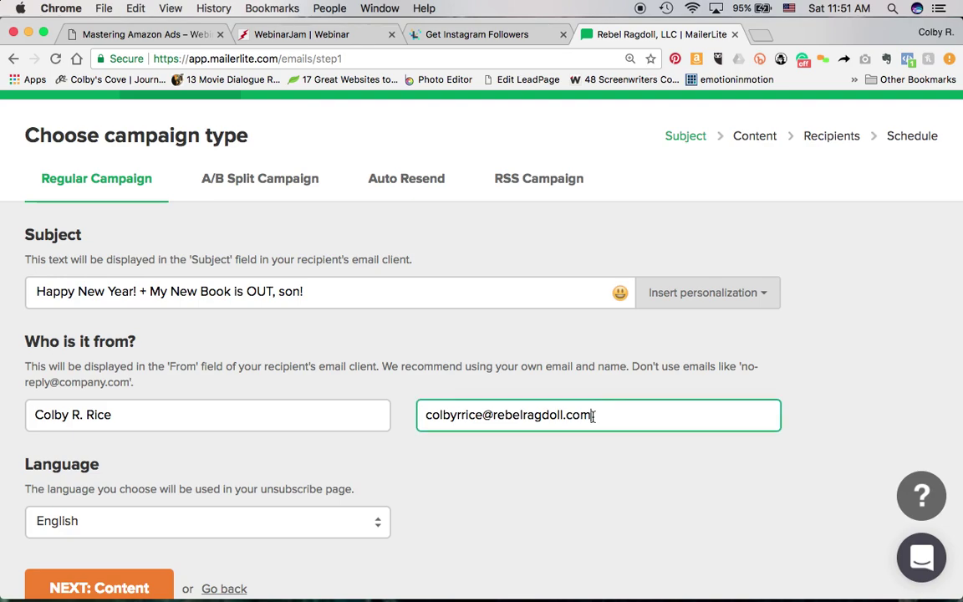
{"action": "triple_click", "coordinate": [449, 415]}
{"action": "type", "text": "n"}
{"action": "left_click", "coordinate": [482, 443]}
{"action": "left_click", "coordinate": [685, 510]}
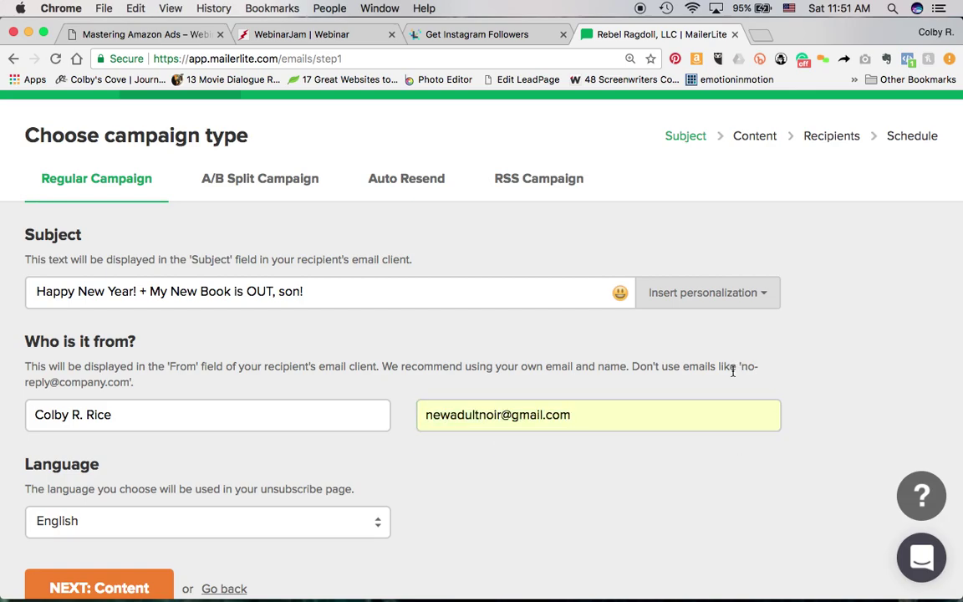
- Restore the sender's original business e-mail address from the saved addresses
{"action": "triple_click", "coordinate": [543, 423]}
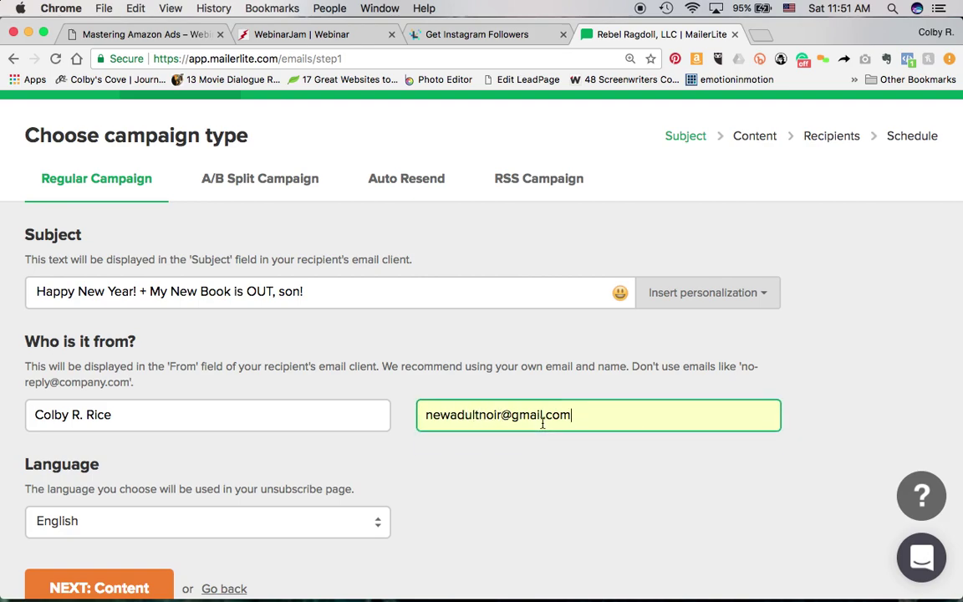
{"action": "key", "text": "BackSpace"}
{"action": "type", "text": "col"}
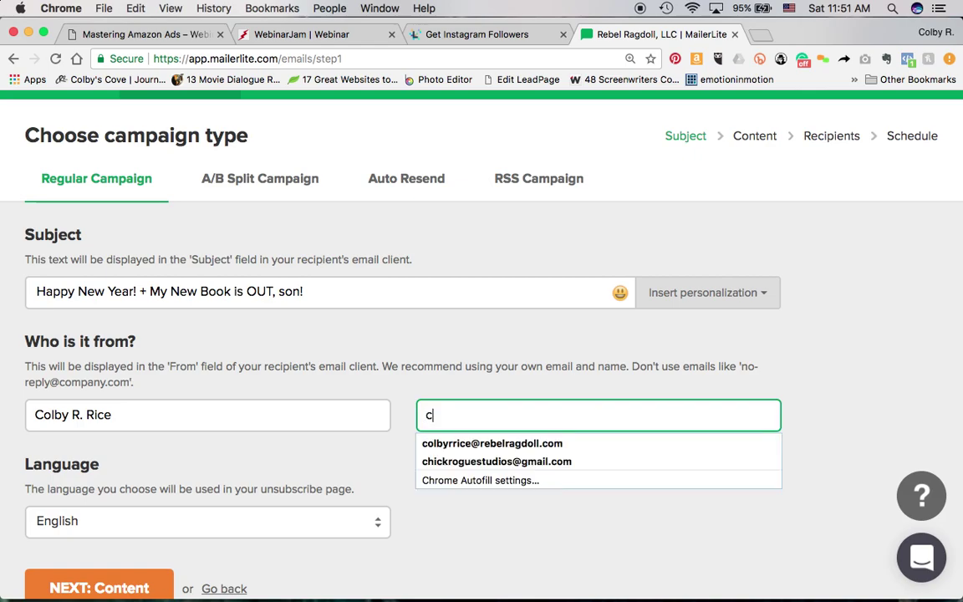
{"action": "left_click", "coordinate": [560, 445]}
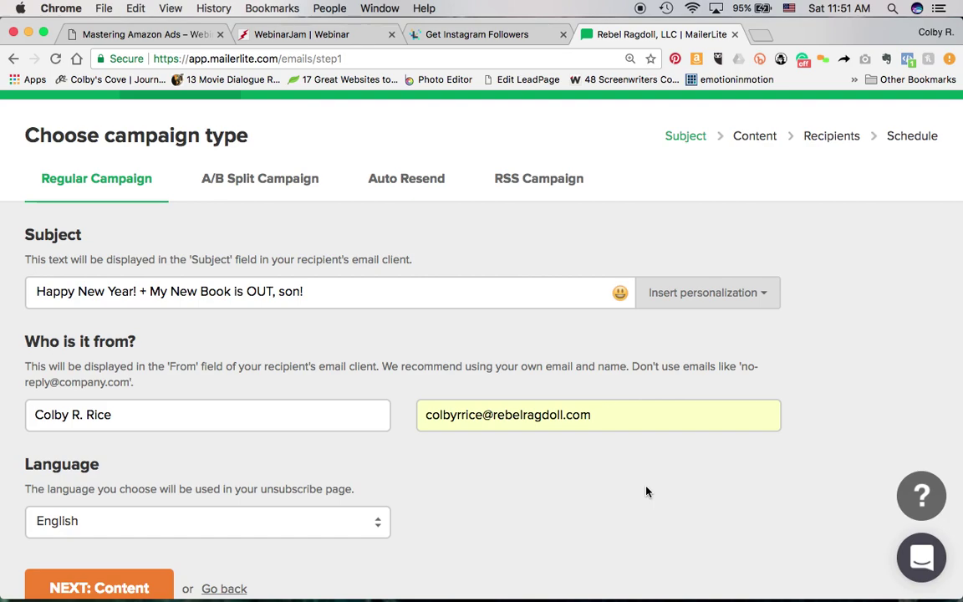
- Keep English as the unsubscribe page language and continue to the campaign's content stage
{"action": "scroll", "coordinate": [477, 533], "scroll_direction": "down", "scroll_amount": 2}
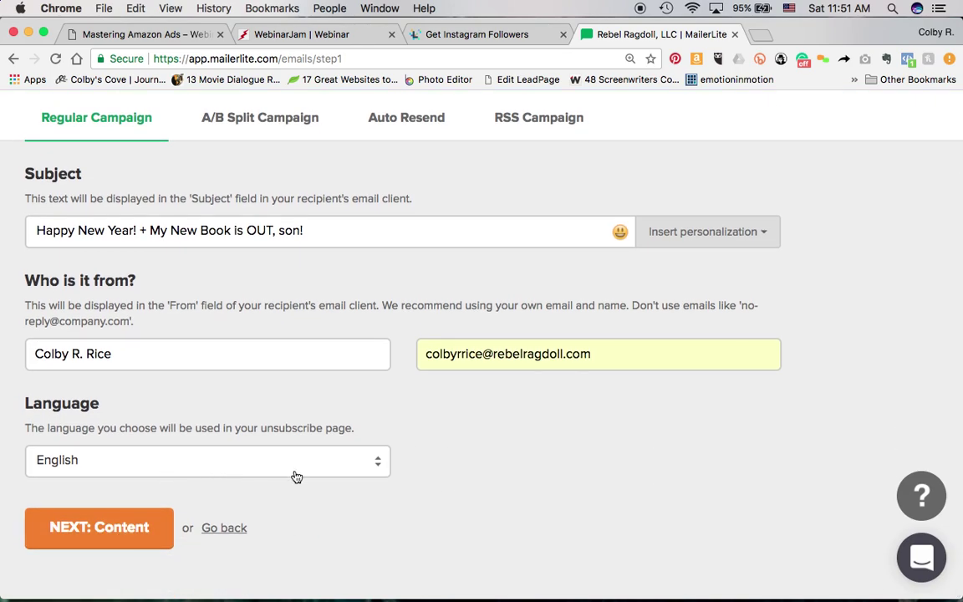
{"action": "left_click", "coordinate": [343, 466]}
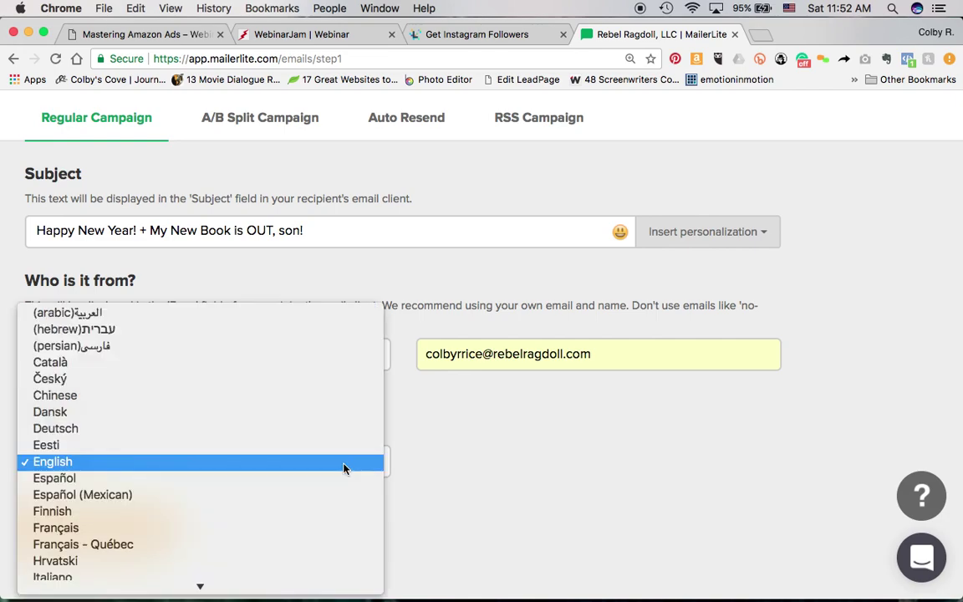
{"action": "left_click", "coordinate": [344, 467]}
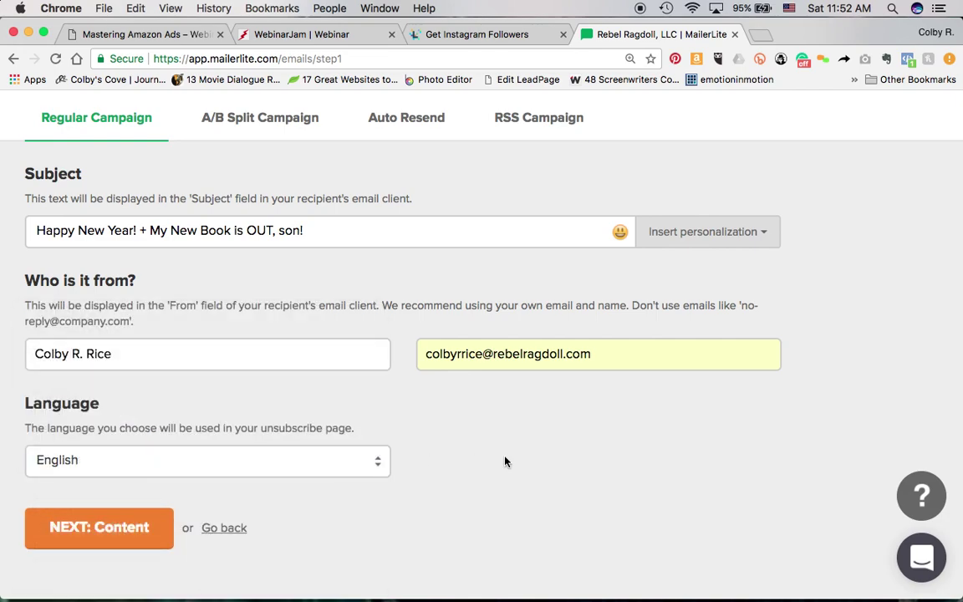
{"action": "left_click", "coordinate": [126, 540]}
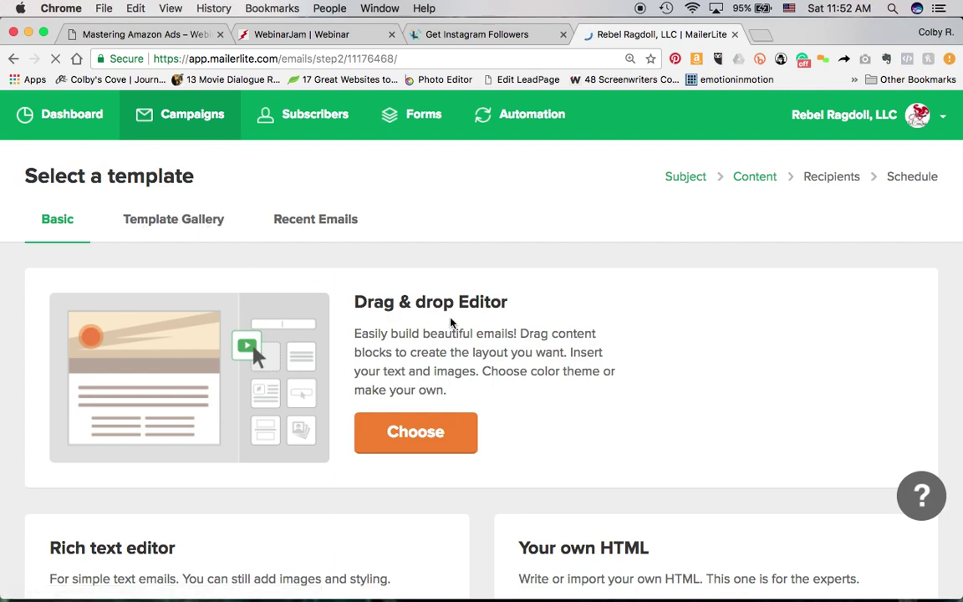
- Examine the basic content options: the Drag & drop Editor, the Rich text editor and Your own HTML
{"action": "scroll", "coordinate": [501, 334], "scroll_direction": "down", "scroll_amount": 3}
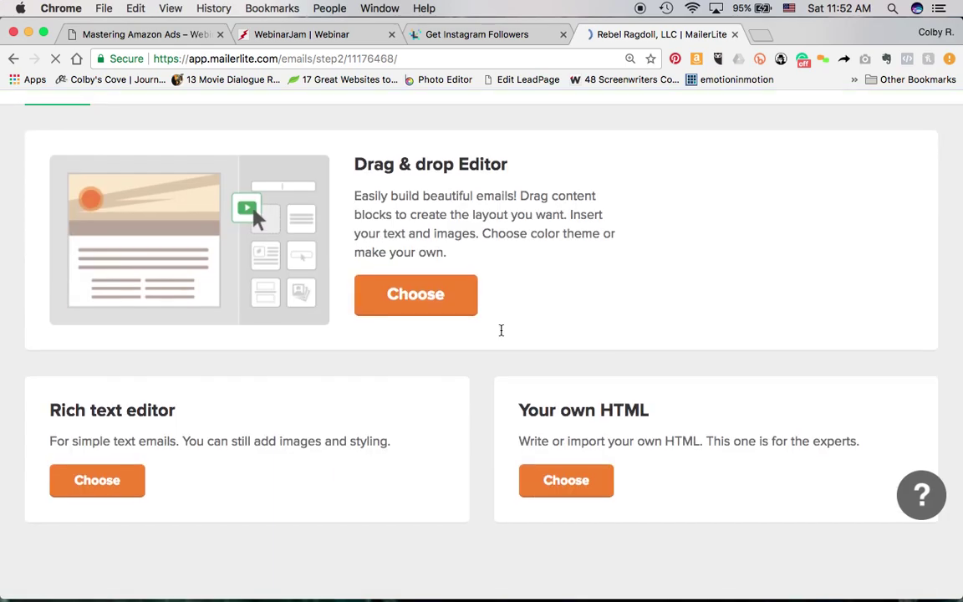
{"action": "scroll", "coordinate": [502, 334], "scroll_direction": "up", "scroll_amount": 3}
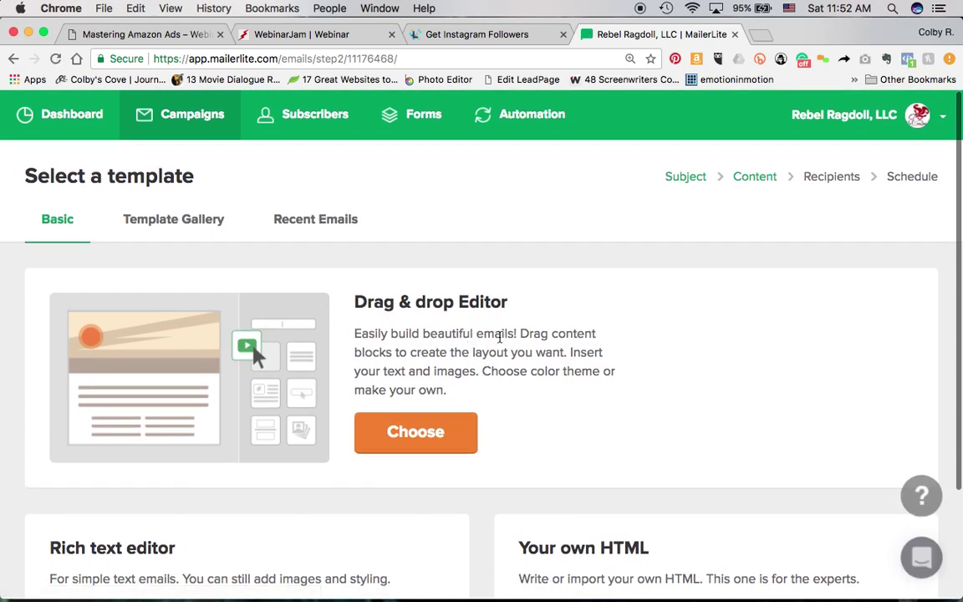
{"action": "scroll", "coordinate": [548, 277], "scroll_direction": "down", "scroll_amount": 3}
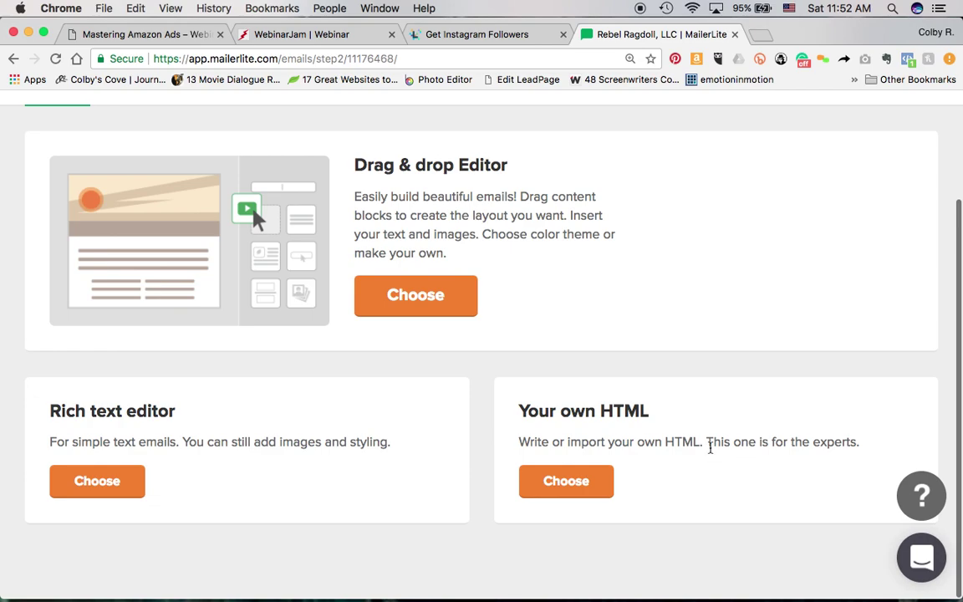
{"action": "left_click_drag", "start_coordinate": [707, 443], "coordinate": [877, 451]}
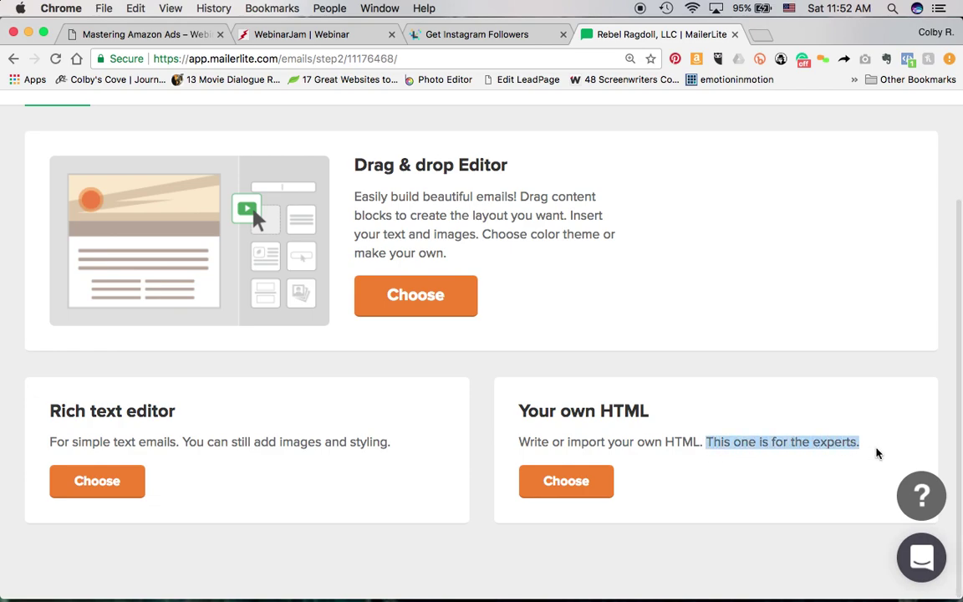
{"action": "left_click", "coordinate": [593, 370]}
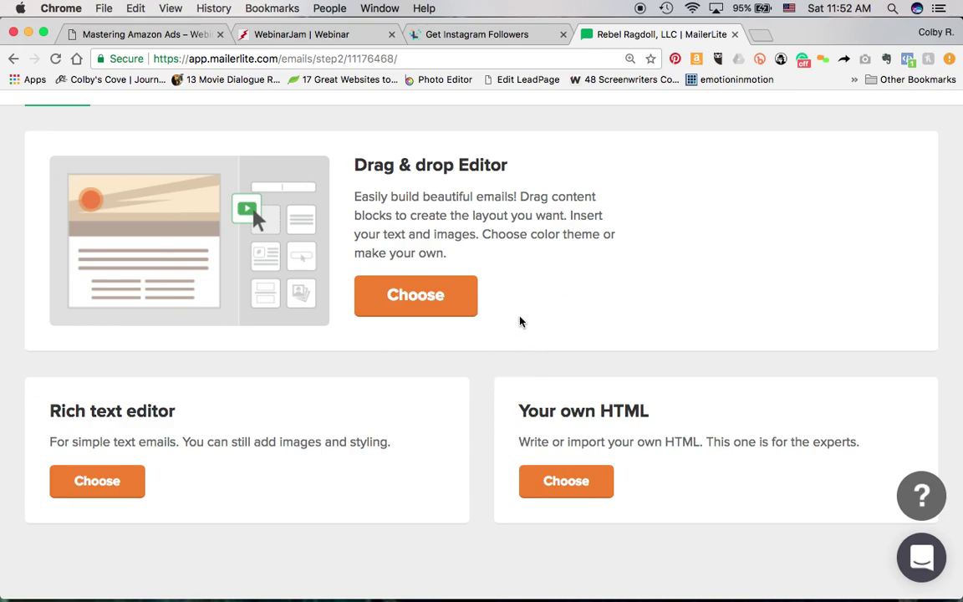
{"action": "scroll", "coordinate": [833, 194], "scroll_direction": "up", "scroll_amount": 2}
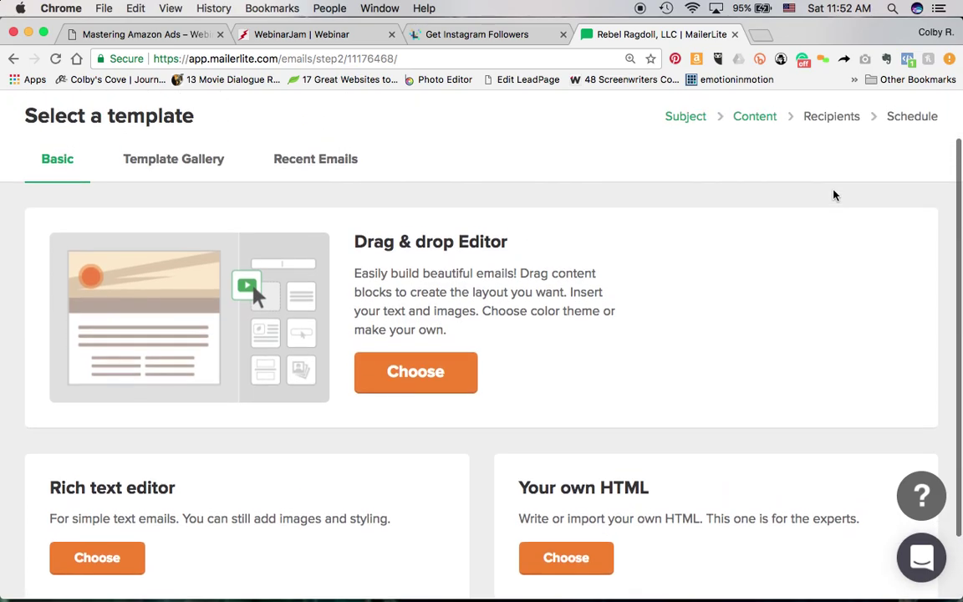
{"action": "scroll", "coordinate": [833, 195], "scroll_direction": "down", "scroll_amount": 2}
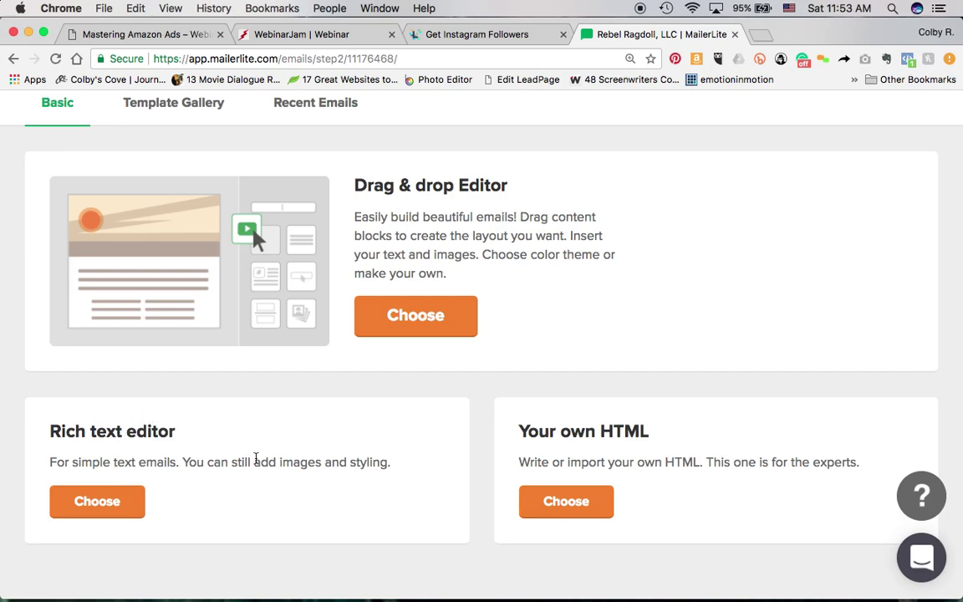
{"action": "scroll", "coordinate": [565, 215], "scroll_direction": "up", "scroll_amount": 1}
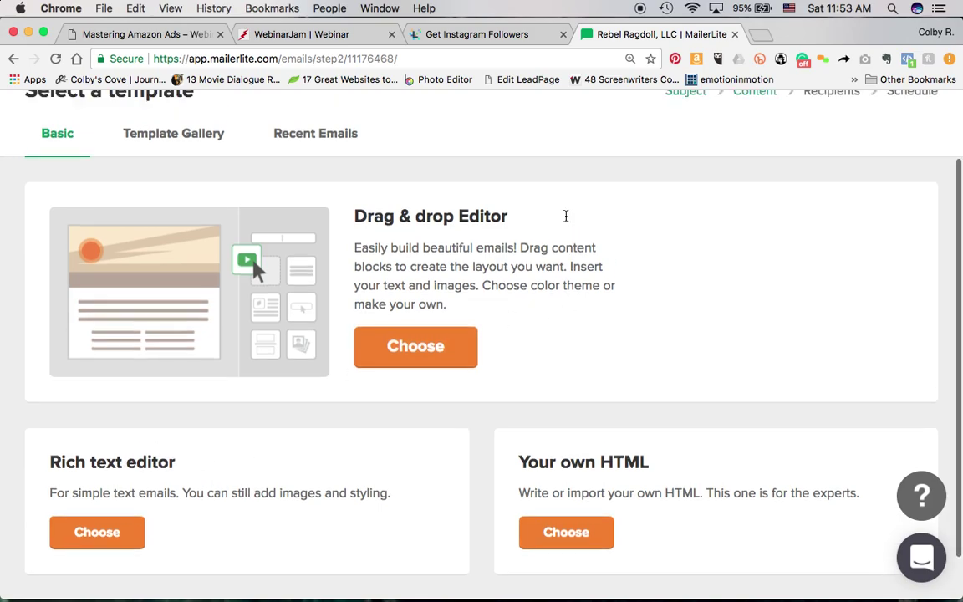
{"action": "scroll", "coordinate": [565, 216], "scroll_direction": "up", "scroll_amount": 1}
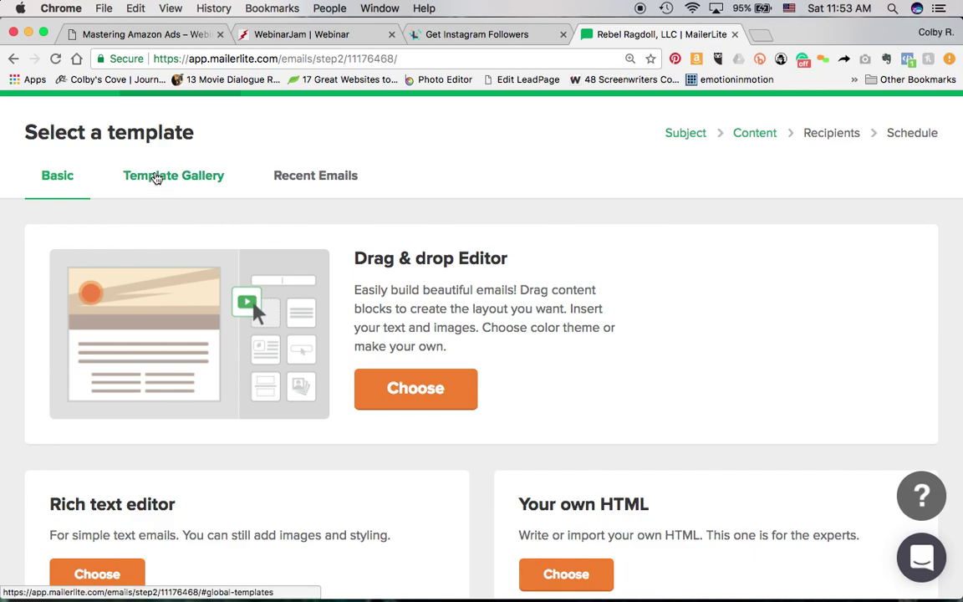
- Browse the email designs in the Template Gallery through to the end, and return to the Featured Deals template
{"action": "left_click", "coordinate": [155, 179]}
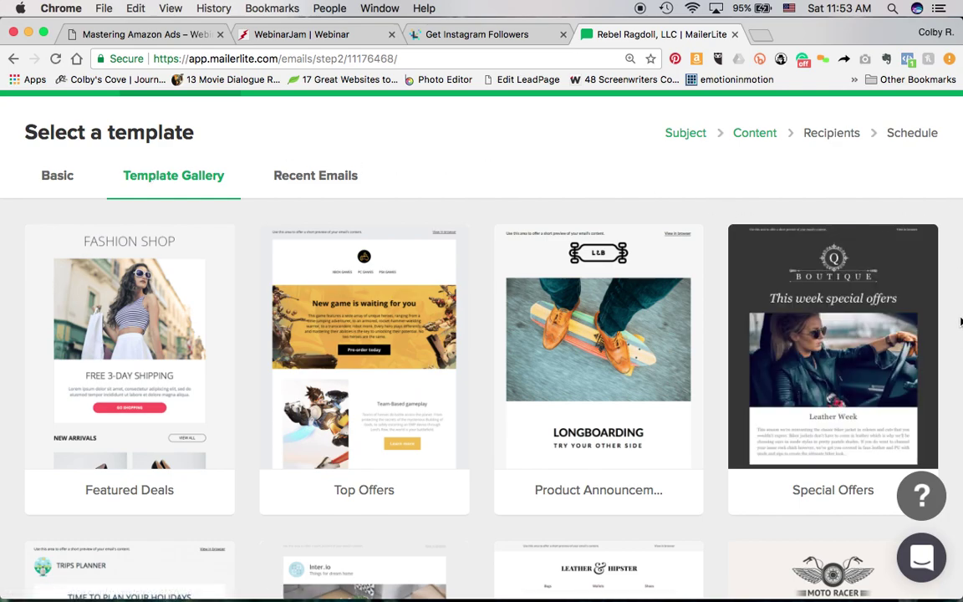
{"action": "scroll", "coordinate": [953, 362], "scroll_direction": "down", "scroll_amount": 5}
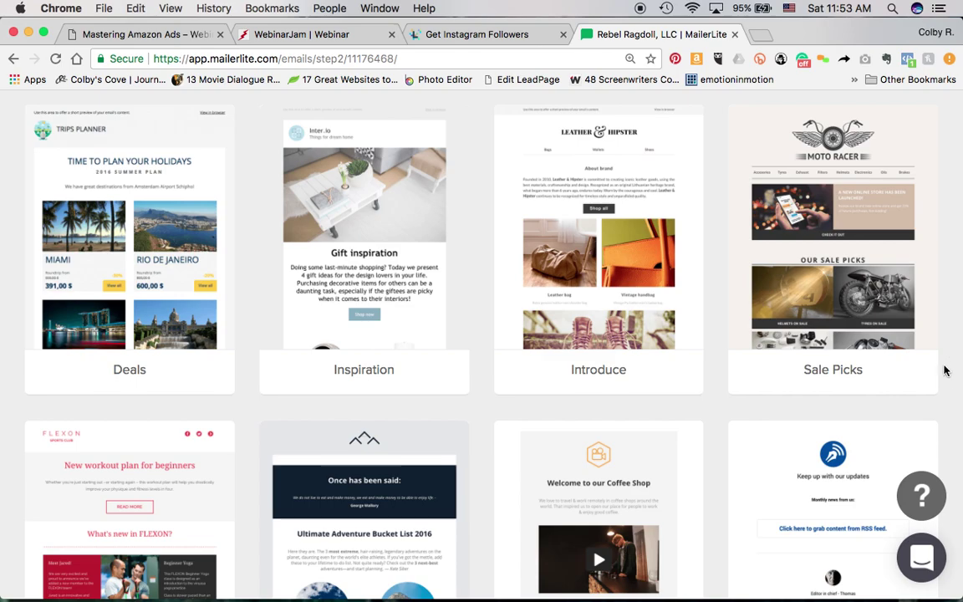
{"action": "scroll", "coordinate": [933, 424], "scroll_direction": "down", "scroll_amount": 5}
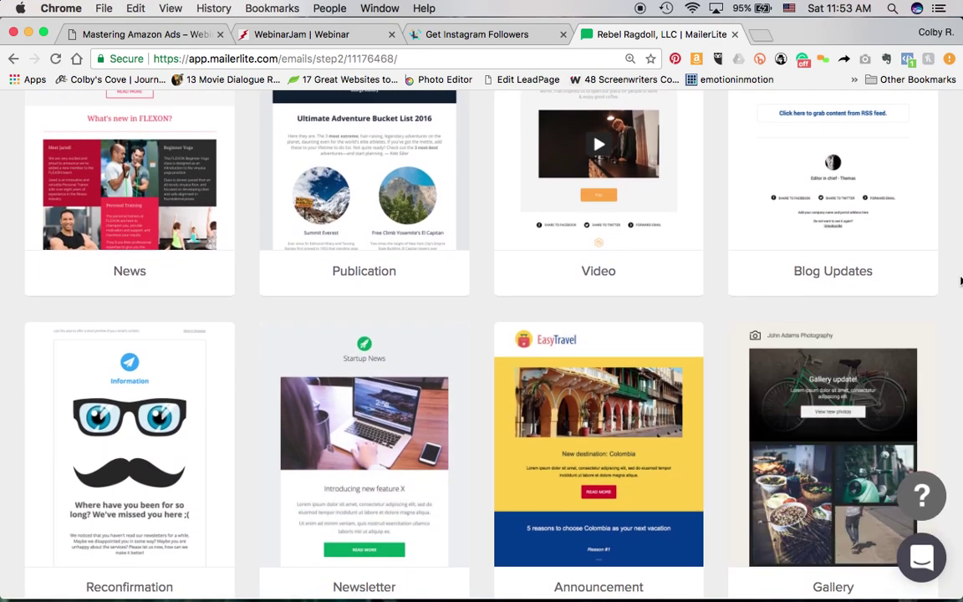
{"action": "scroll", "coordinate": [956, 322], "scroll_direction": "down", "scroll_amount": 5}
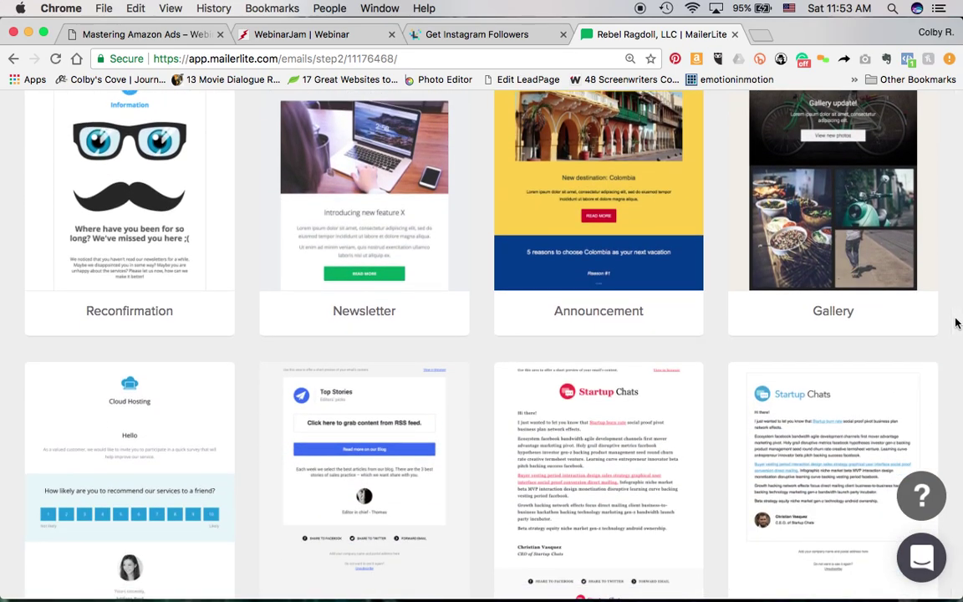
{"action": "scroll", "coordinate": [957, 323], "scroll_direction": "down", "scroll_amount": 1}
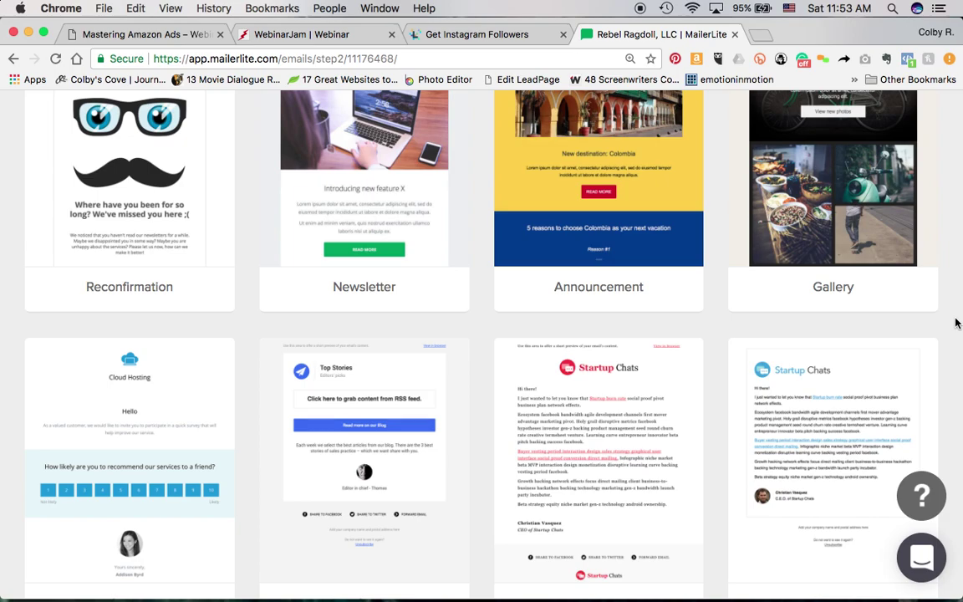
{"action": "scroll", "coordinate": [932, 330], "scroll_direction": "down", "scroll_amount": 4}
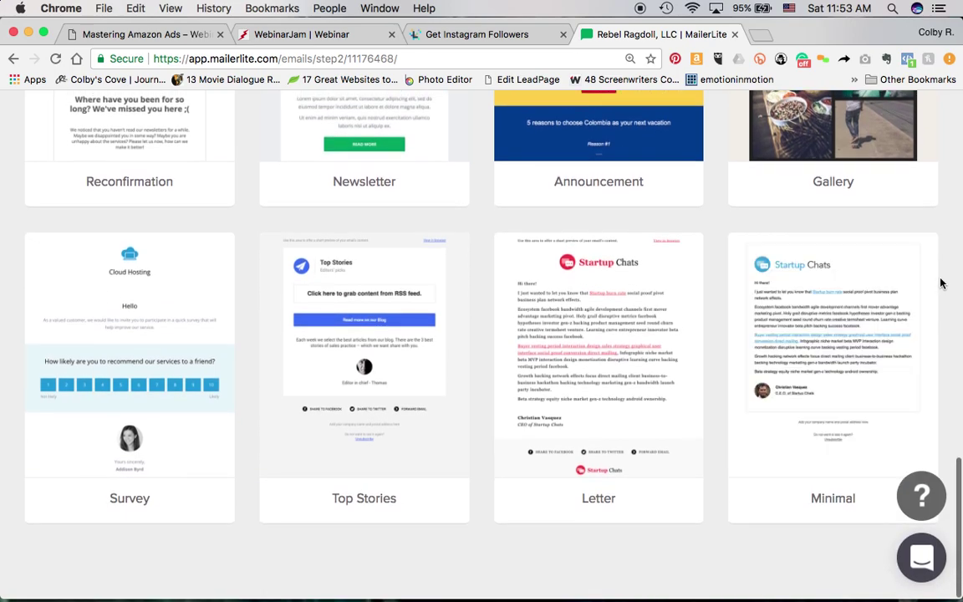
{"action": "scroll", "coordinate": [927, 284], "scroll_direction": "up", "scroll_amount": 20}
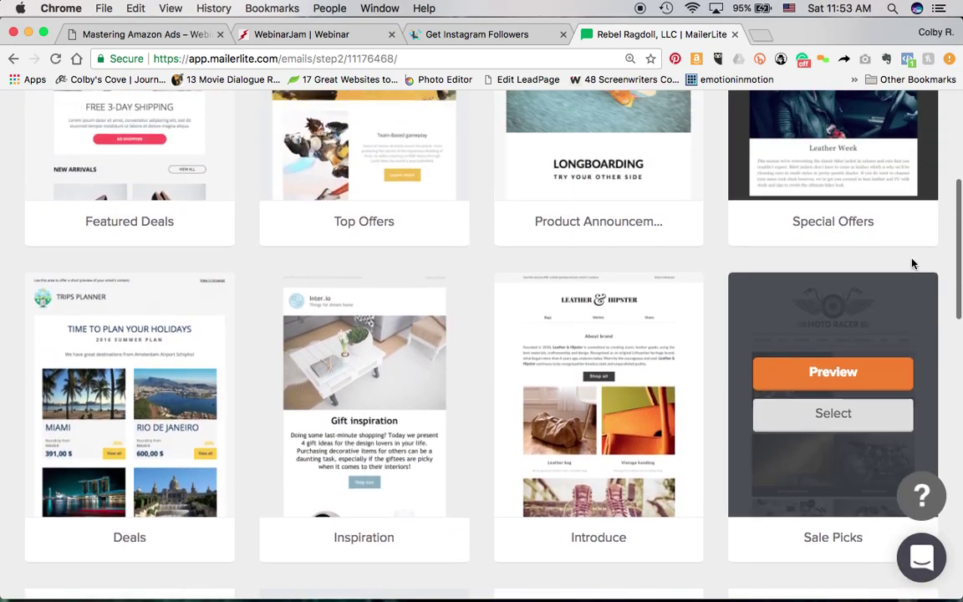
{"action": "scroll", "coordinate": [913, 263], "scroll_direction": "up", "scroll_amount": 5}
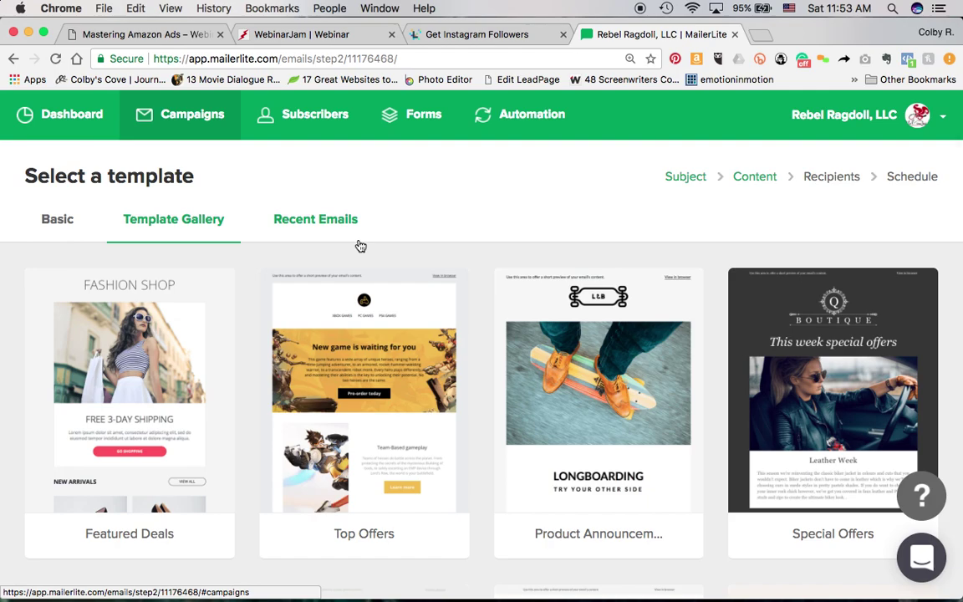
{"action": "mouse_move", "coordinate": [155, 378]}
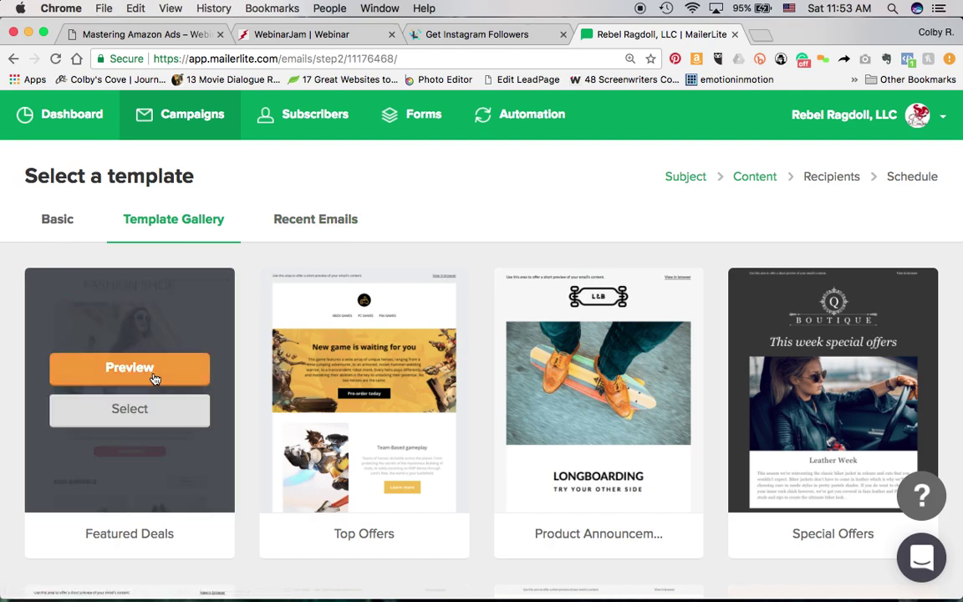
- Preview the Featured Deals template and examine its layout from the header image through the product listings to the footer
{"action": "left_click", "coordinate": [155, 378]}
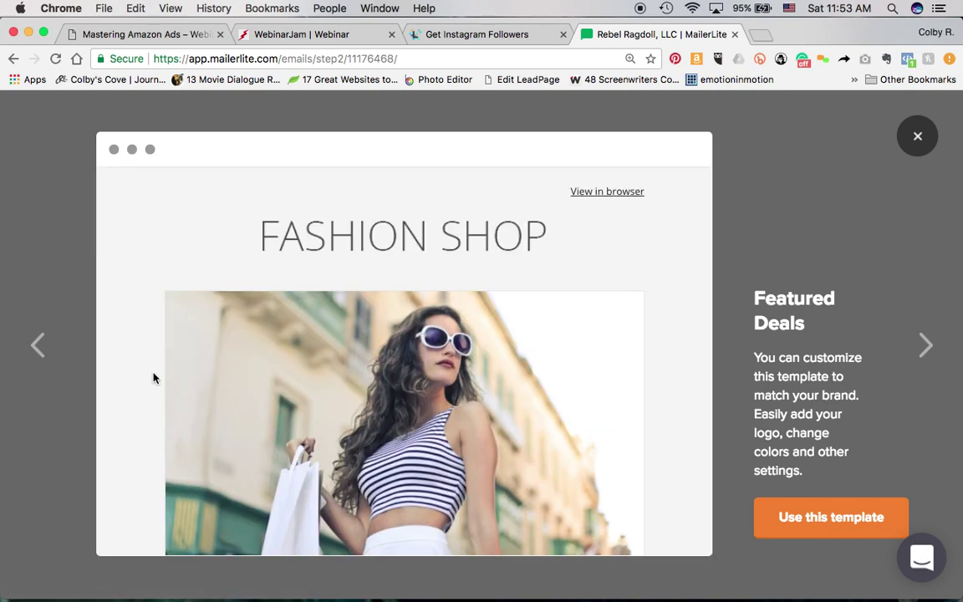
{"action": "scroll", "coordinate": [664, 394], "scroll_direction": "down", "scroll_amount": 4}
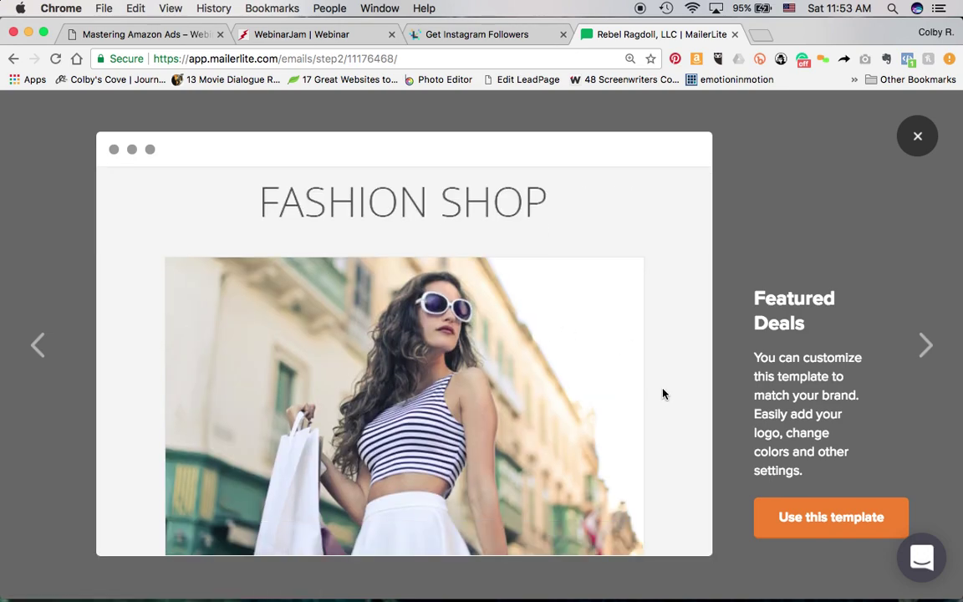
{"action": "scroll", "coordinate": [664, 395], "scroll_direction": "down", "scroll_amount": 2}
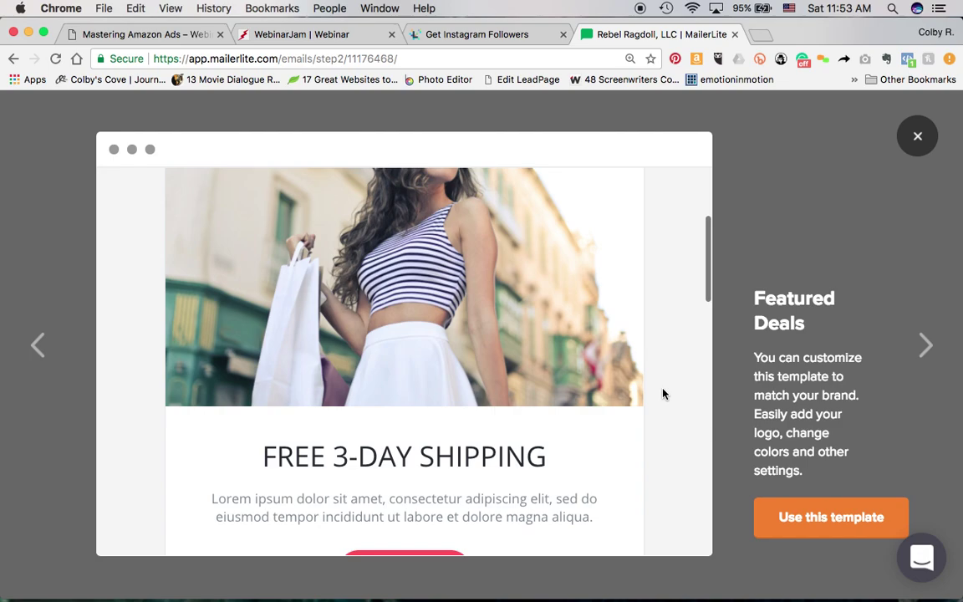
{"action": "scroll", "coordinate": [664, 395], "scroll_direction": "down", "scroll_amount": 10}
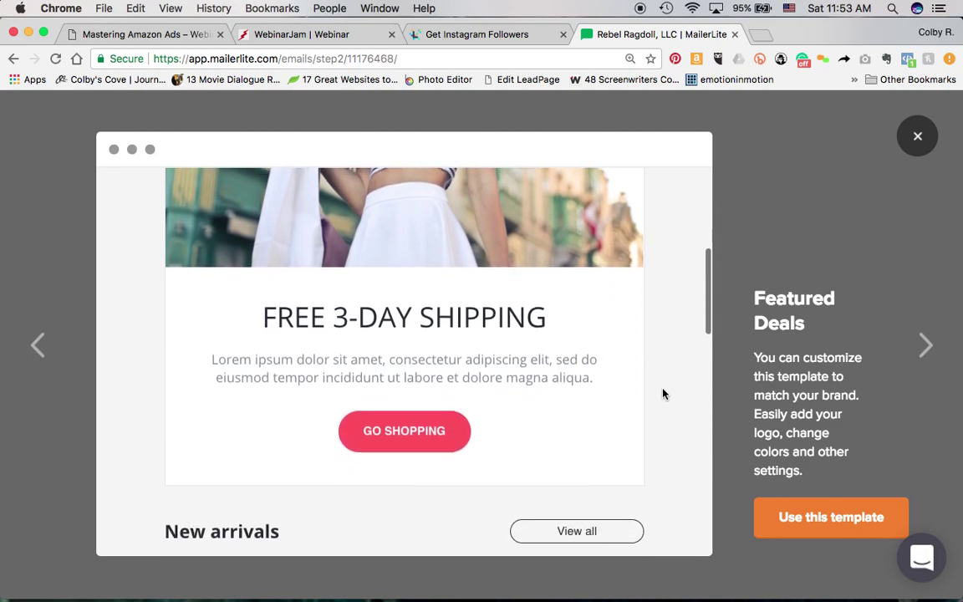
{"action": "scroll", "coordinate": [664, 395], "scroll_direction": "down", "scroll_amount": 6}
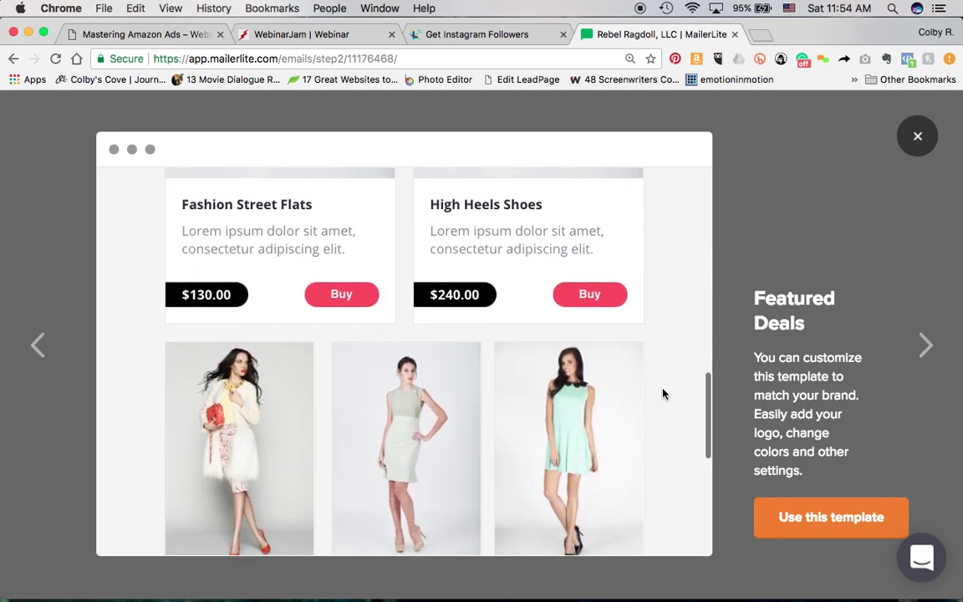
{"action": "scroll", "coordinate": [662, 391], "scroll_direction": "up", "scroll_amount": 5}
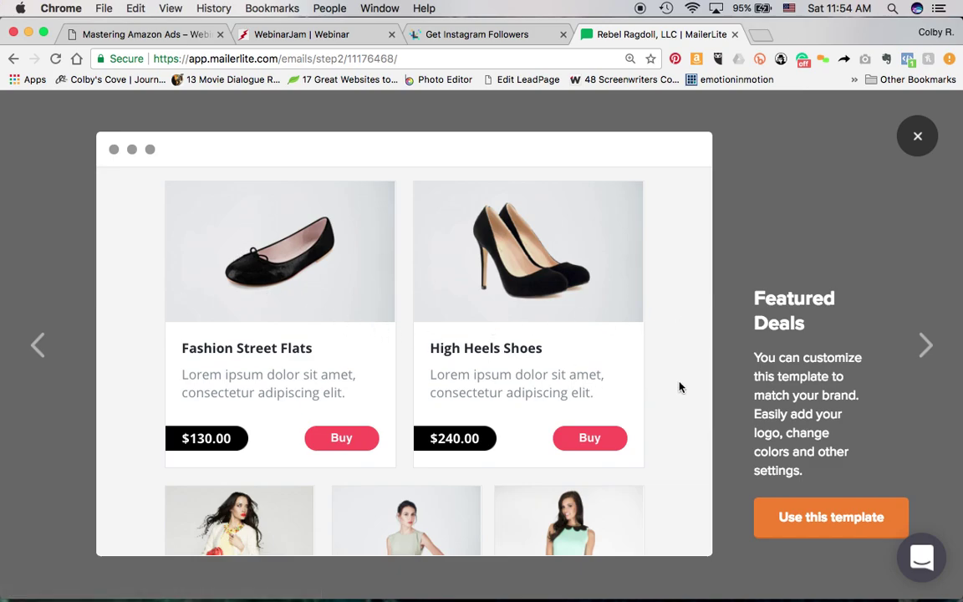
{"action": "scroll", "coordinate": [680, 386], "scroll_direction": "down", "scroll_amount": 6}
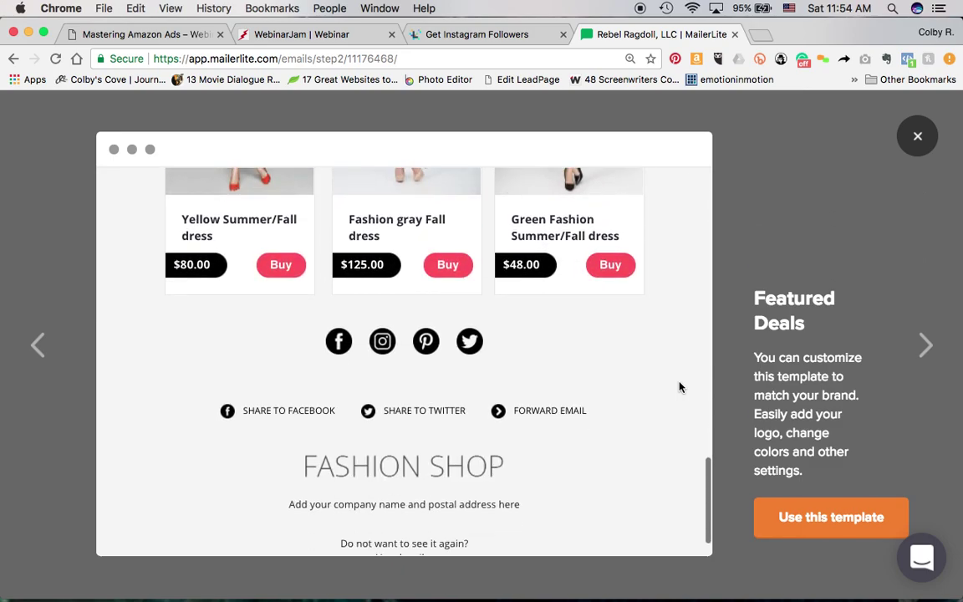
{"action": "scroll", "coordinate": [680, 386], "scroll_direction": "down", "scroll_amount": 1}
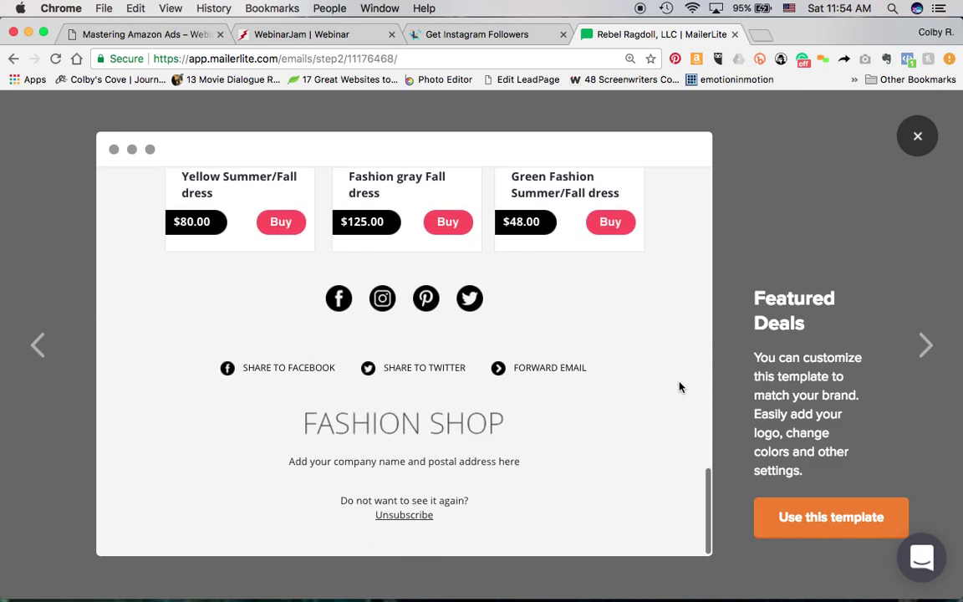
- Switch the preview to the Top Offers template and look through its banner, gameplay section and game listings
{"action": "left_click", "coordinate": [925, 344]}
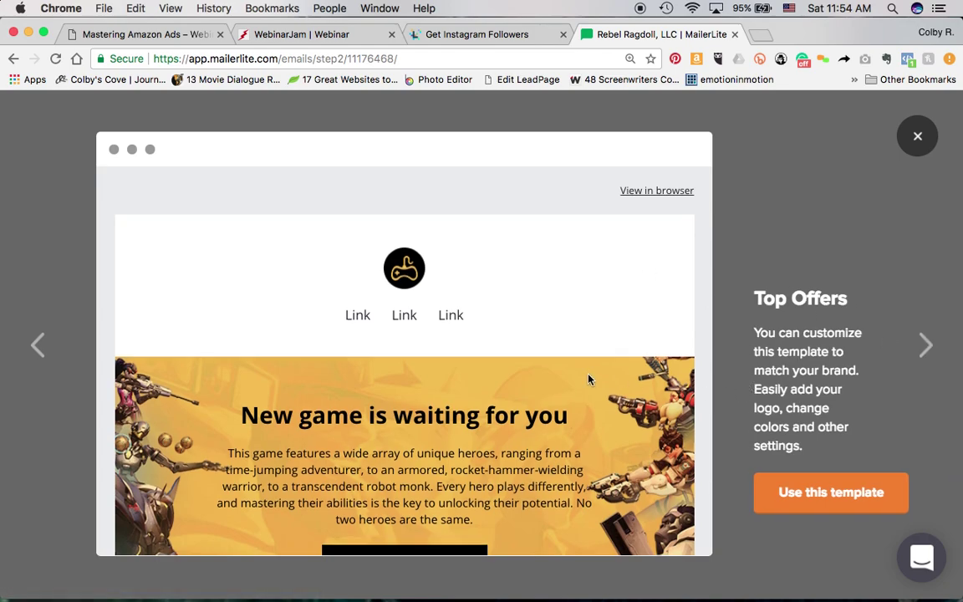
{"action": "scroll", "coordinate": [589, 380], "scroll_direction": "down", "scroll_amount": 4}
{"action": "scroll", "coordinate": [588, 380], "scroll_direction": "down", "scroll_amount": 6}
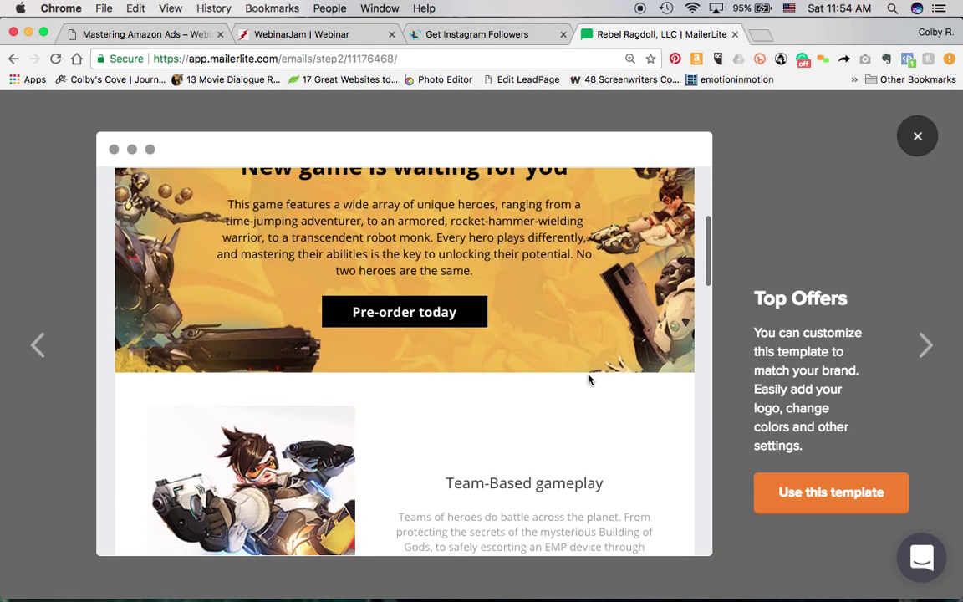
{"action": "scroll", "coordinate": [588, 377], "scroll_direction": "down", "scroll_amount": 6}
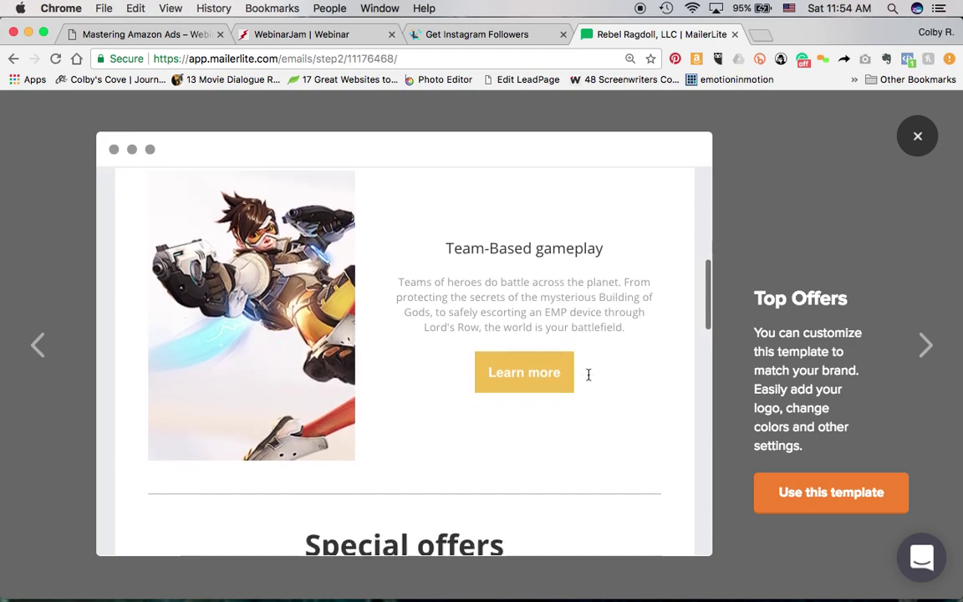
{"action": "scroll", "coordinate": [589, 379], "scroll_direction": "down", "scroll_amount": 8}
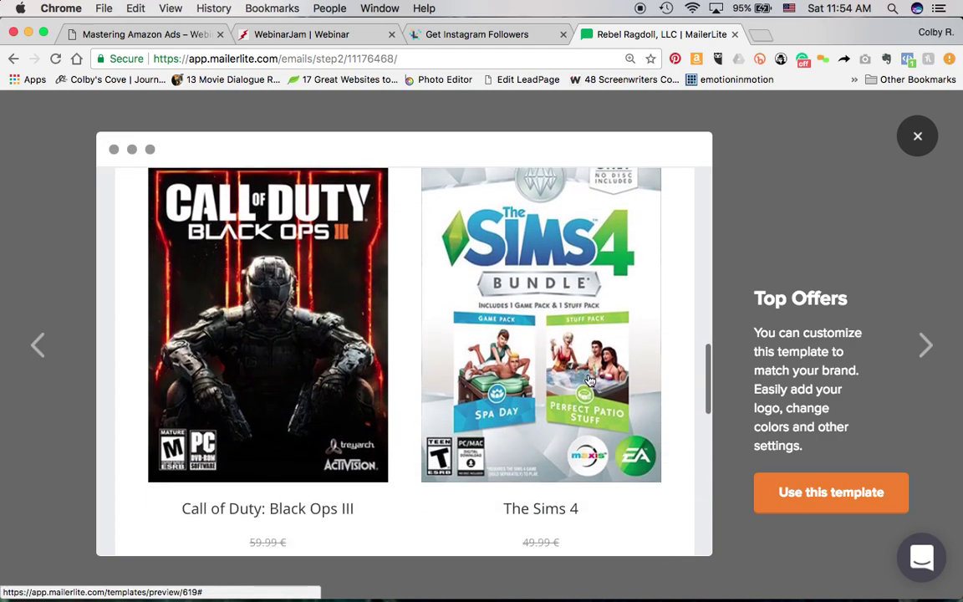
{"action": "scroll", "coordinate": [589, 379], "scroll_direction": "down", "scroll_amount": 5}
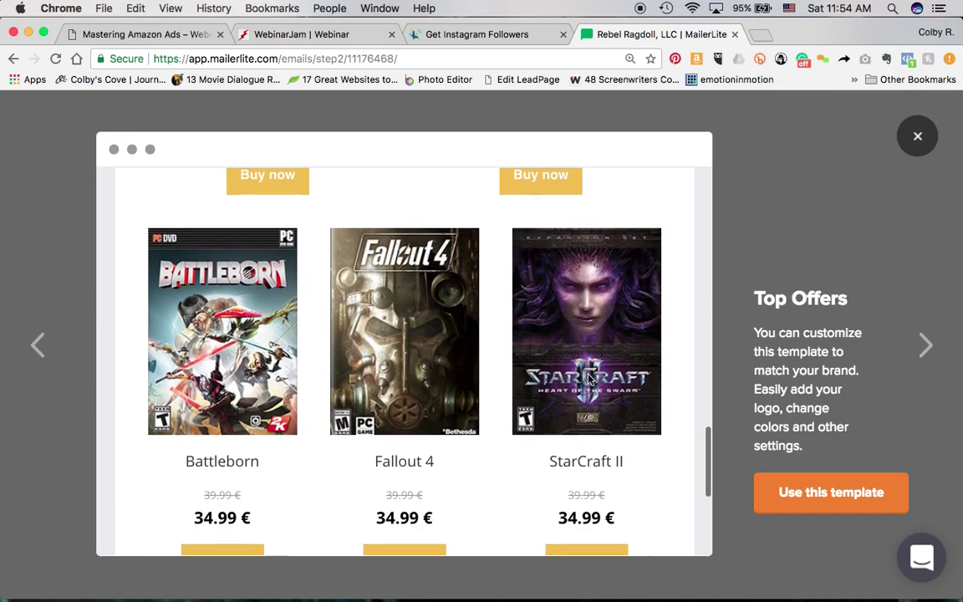
- Go over the Top Offers design again from its logo and links through the Special offers section to the footer
{"action": "scroll", "coordinate": [588, 380], "scroll_direction": "up", "scroll_amount": 15}
{"action": "scroll", "coordinate": [589, 379], "scroll_direction": "up", "scroll_amount": 8}
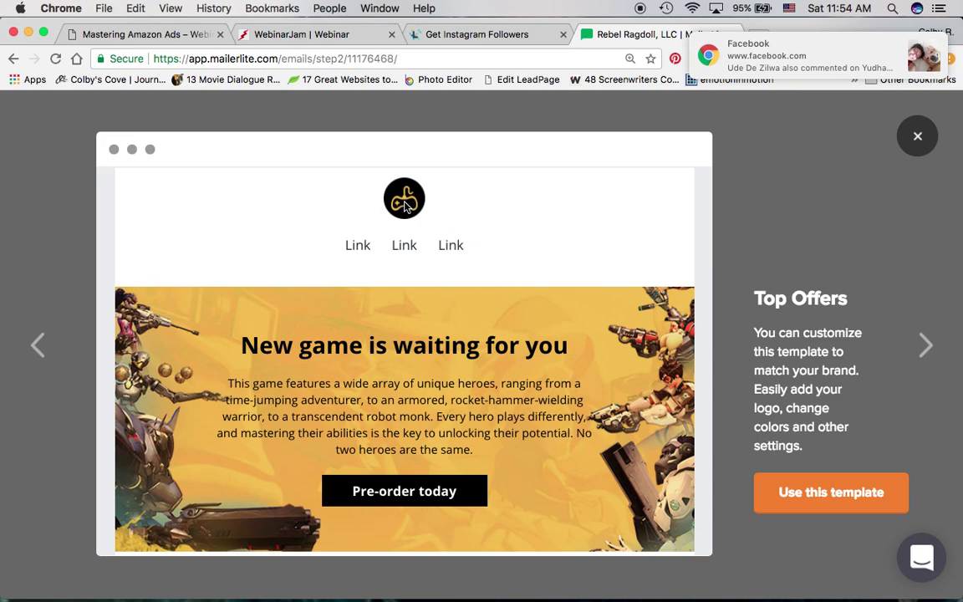
{"action": "scroll", "coordinate": [597, 342], "scroll_direction": "down", "scroll_amount": 4}
{"action": "scroll", "coordinate": [597, 343], "scroll_direction": "down", "scroll_amount": 7}
{"action": "scroll", "coordinate": [597, 341], "scroll_direction": "up", "scroll_amount": 3}
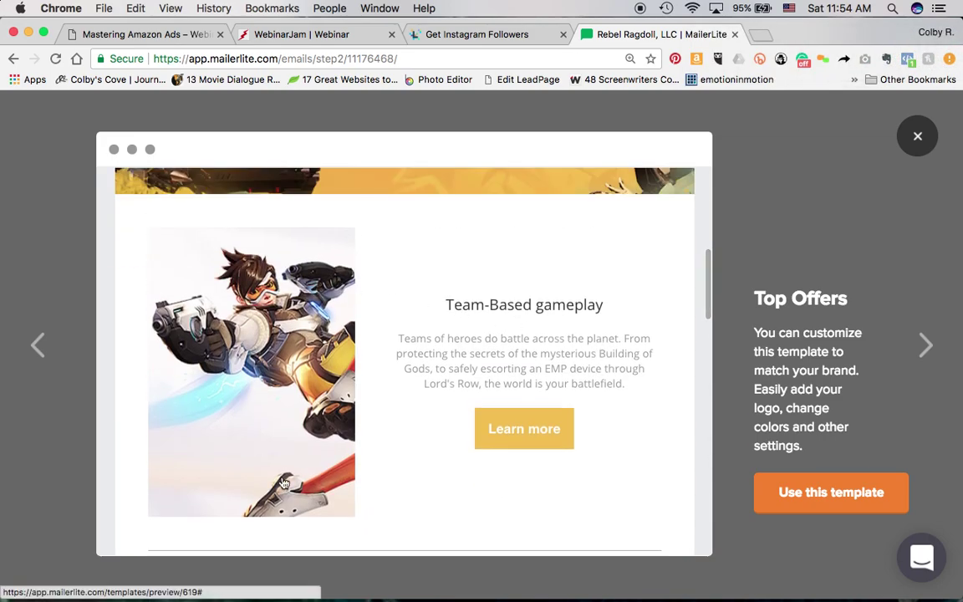
{"action": "scroll", "coordinate": [389, 342], "scroll_direction": "down", "scroll_amount": 7}
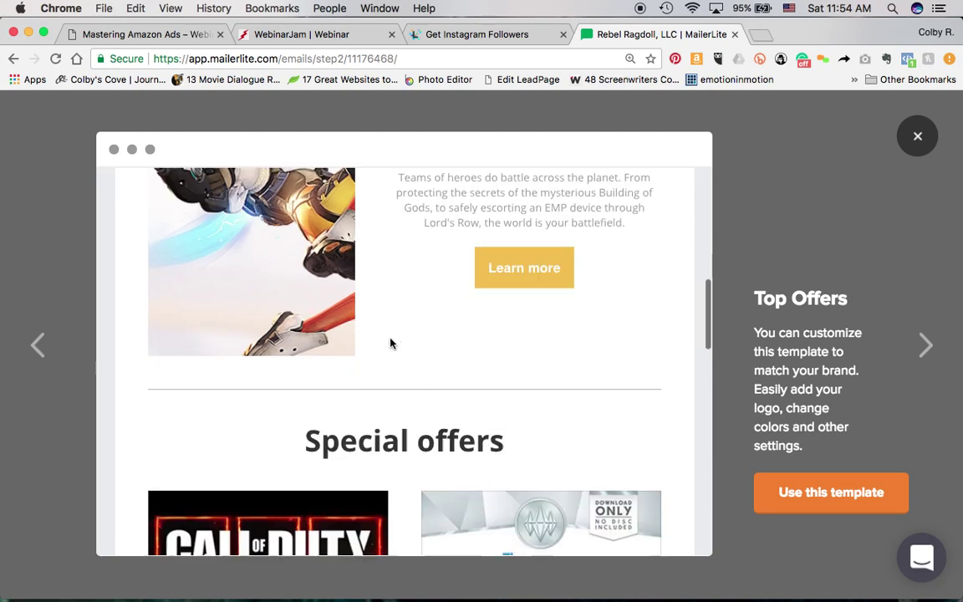
{"action": "scroll", "coordinate": [389, 339], "scroll_direction": "down", "scroll_amount": 2}
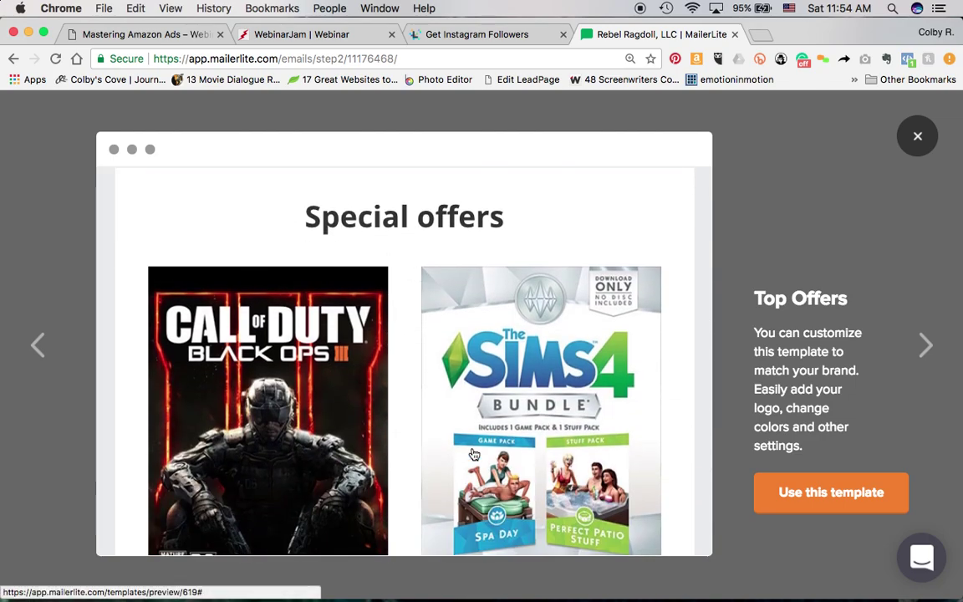
{"action": "scroll", "coordinate": [473, 452], "scroll_direction": "down", "scroll_amount": 3}
{"action": "scroll", "coordinate": [473, 453], "scroll_direction": "down", "scroll_amount": 1}
{"action": "scroll", "coordinate": [619, 508], "scroll_direction": "down", "scroll_amount": 1}
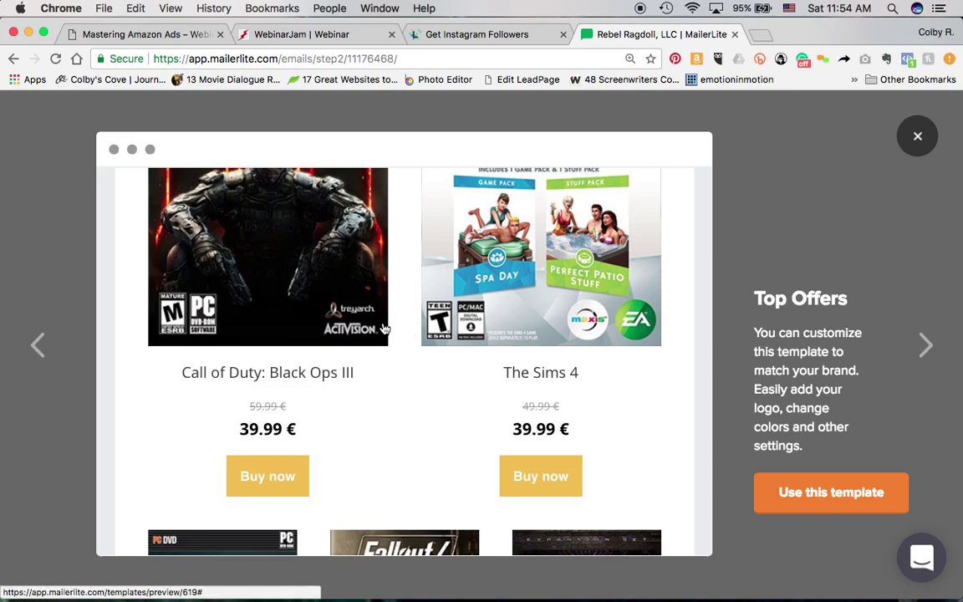
{"action": "scroll", "coordinate": [575, 478], "scroll_direction": "down", "scroll_amount": 10}
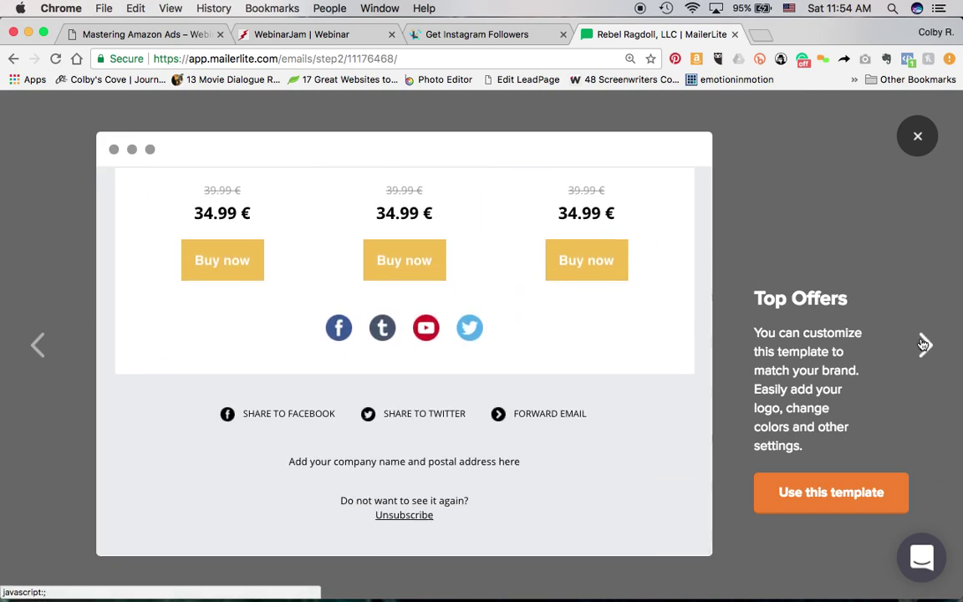
- Switch the preview to the Product Announcement template and look through its full layout to the footer
{"action": "left_click", "coordinate": [924, 345]}
{"action": "scroll", "coordinate": [560, 418], "scroll_direction": "down", "scroll_amount": 8}
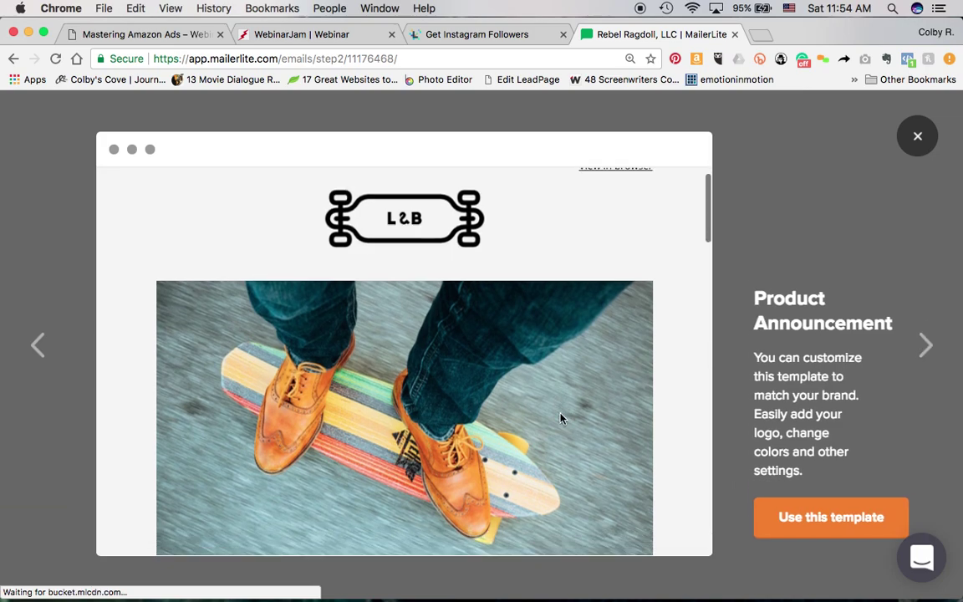
{"action": "scroll", "coordinate": [560, 418], "scroll_direction": "down", "scroll_amount": 10}
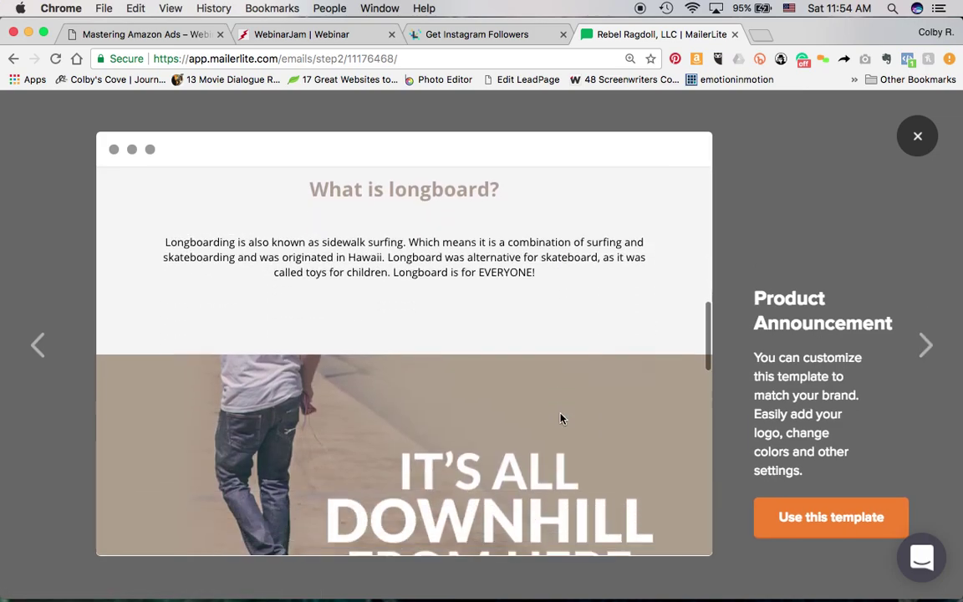
{"action": "scroll", "coordinate": [560, 418], "scroll_direction": "down", "scroll_amount": 5}
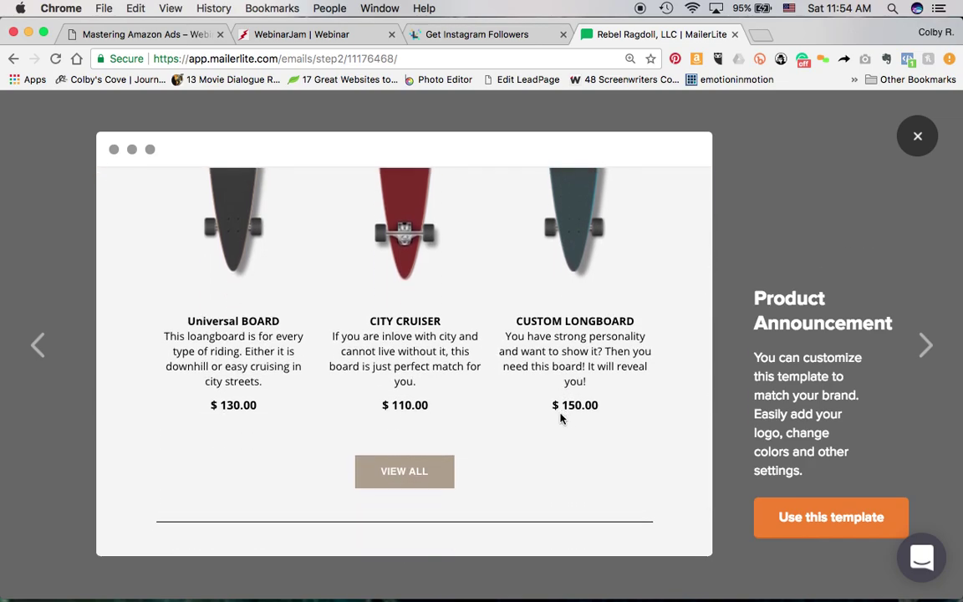
{"action": "scroll", "coordinate": [560, 418], "scroll_direction": "down", "scroll_amount": 5}
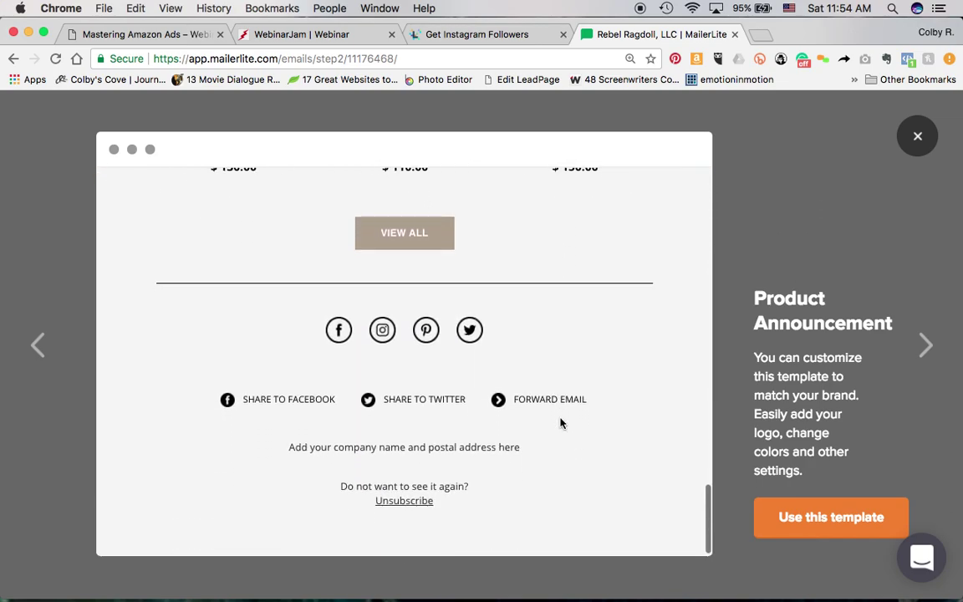
- Review the Product Announcement design again from its logo and main image to the longboard products, and close the preview
{"action": "scroll", "coordinate": [560, 419], "scroll_direction": "up", "scroll_amount": 15}
{"action": "scroll", "coordinate": [560, 422], "scroll_direction": "down", "scroll_amount": 3}
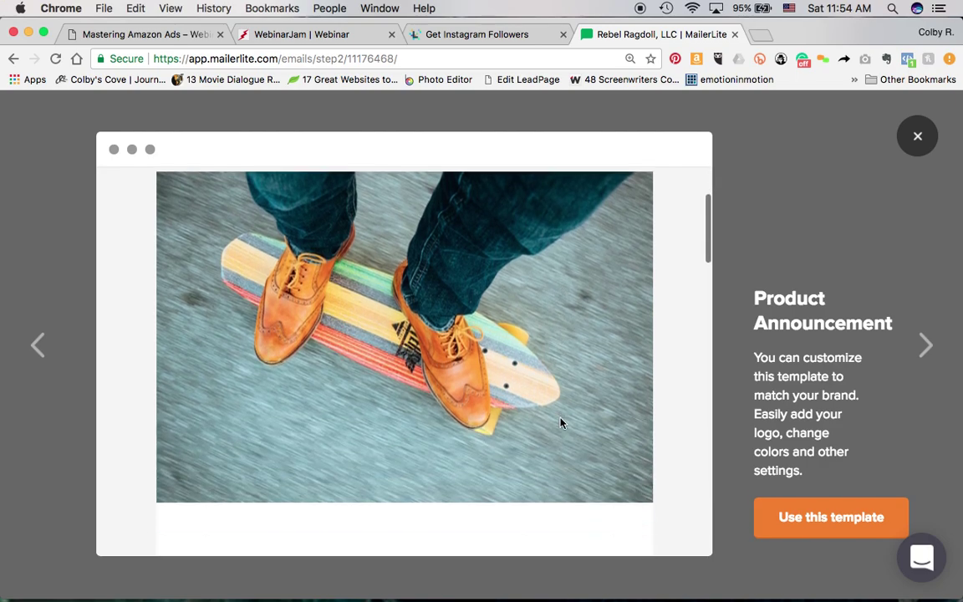
{"action": "scroll", "coordinate": [643, 330], "scroll_direction": "down", "scroll_amount": 2}
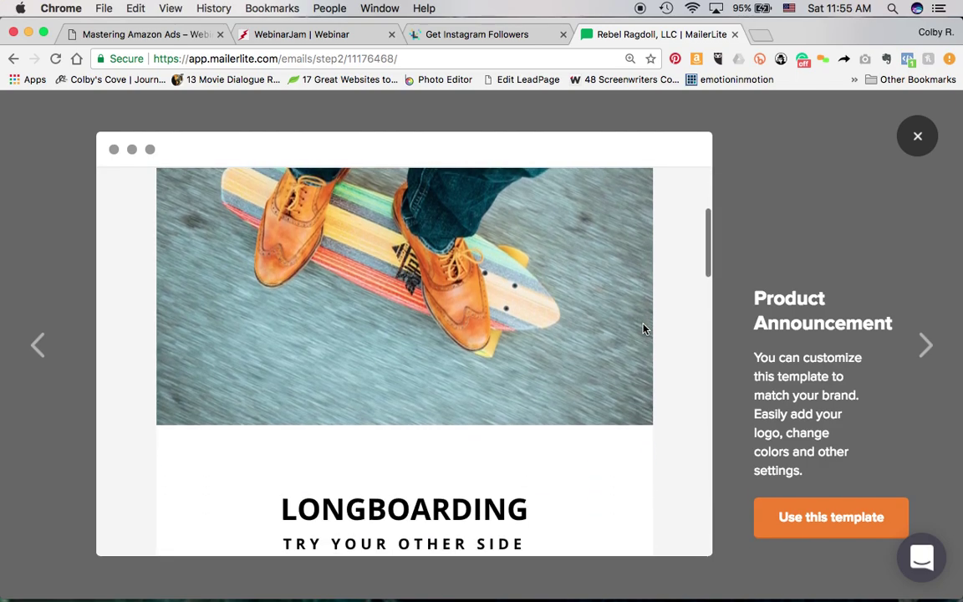
{"action": "scroll", "coordinate": [454, 261], "scroll_direction": "up", "scroll_amount": 4}
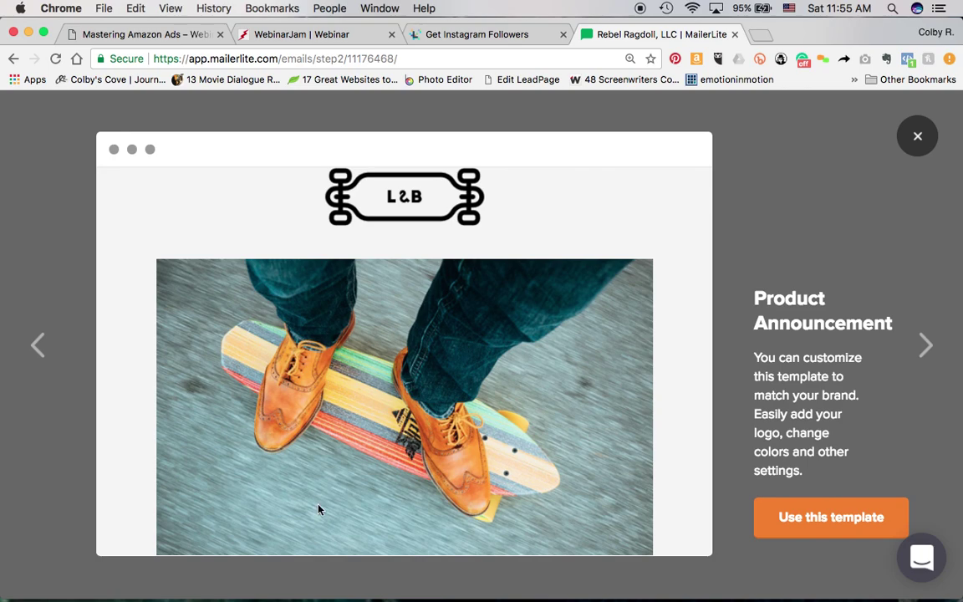
{"action": "scroll", "coordinate": [513, 369], "scroll_direction": "down", "scroll_amount": 3}
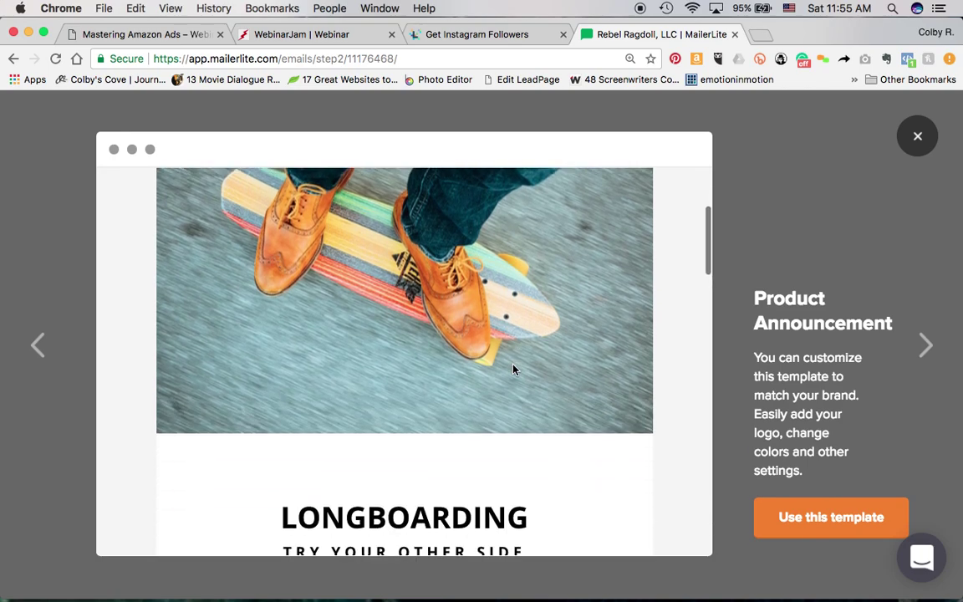
{"action": "scroll", "coordinate": [513, 369], "scroll_direction": "down", "scroll_amount": 3}
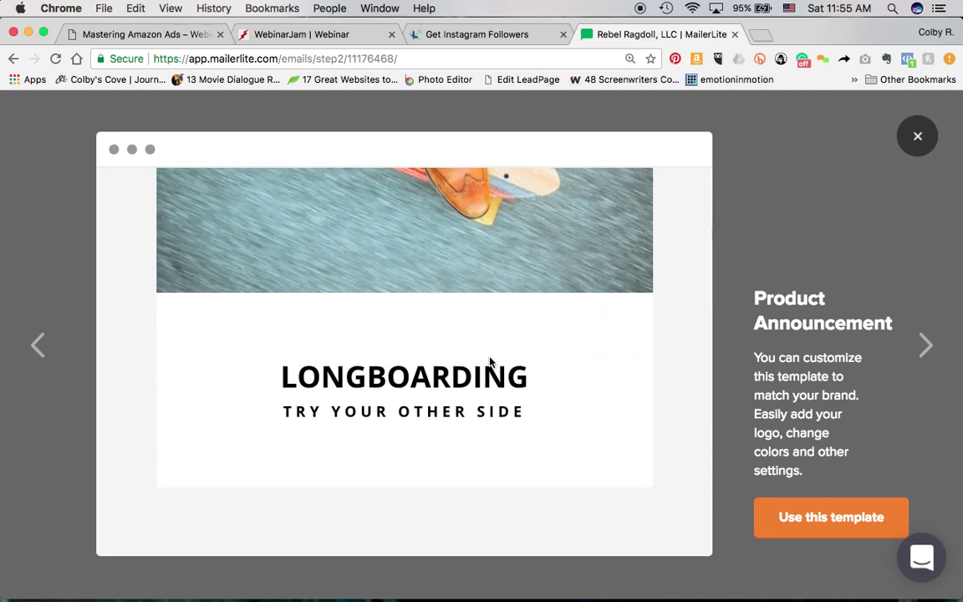
{"action": "scroll", "coordinate": [515, 357], "scroll_direction": "down", "scroll_amount": 6}
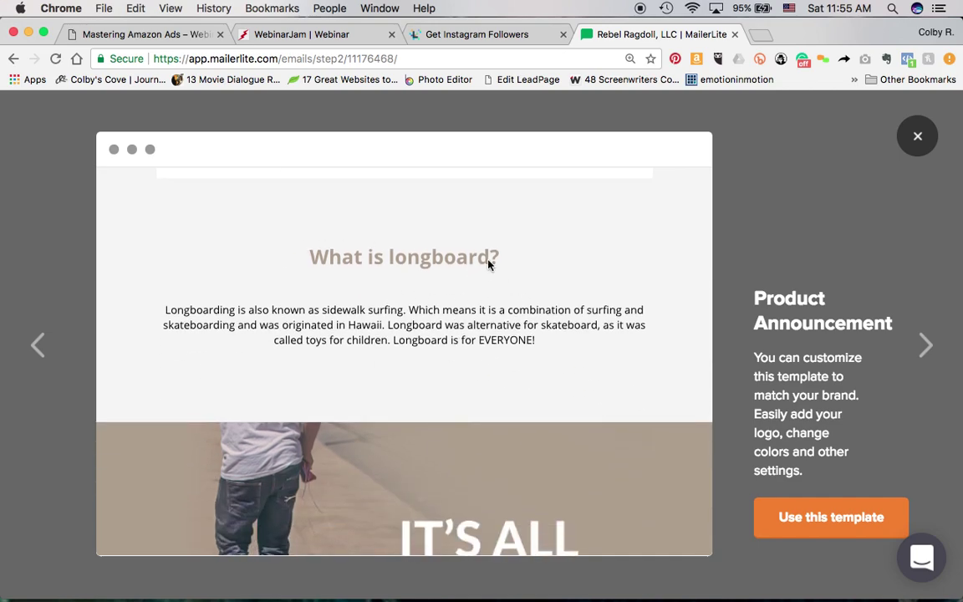
{"action": "scroll", "coordinate": [419, 357], "scroll_direction": "down", "scroll_amount": 13}
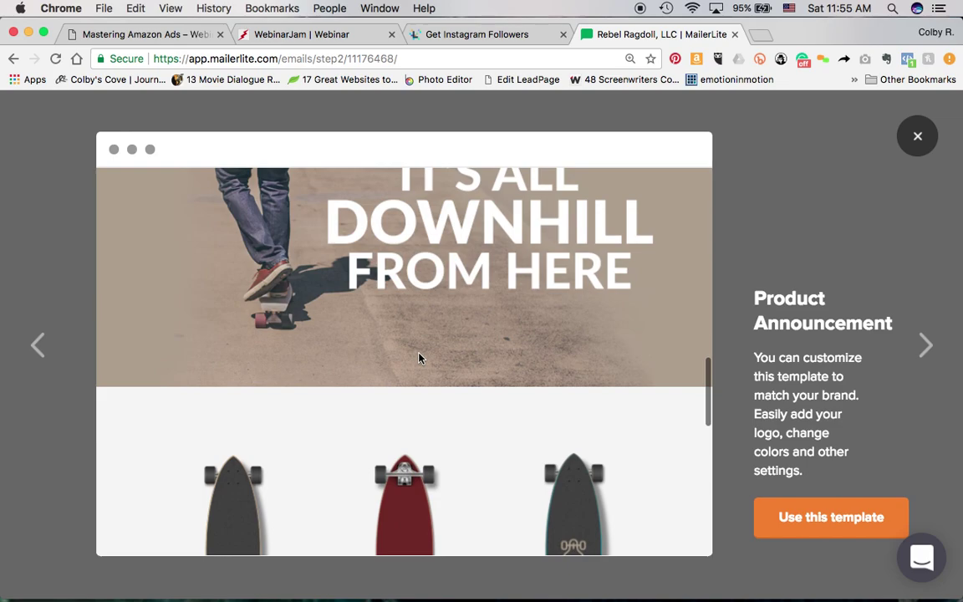
{"action": "scroll", "coordinate": [420, 358], "scroll_direction": "down", "scroll_amount": 2}
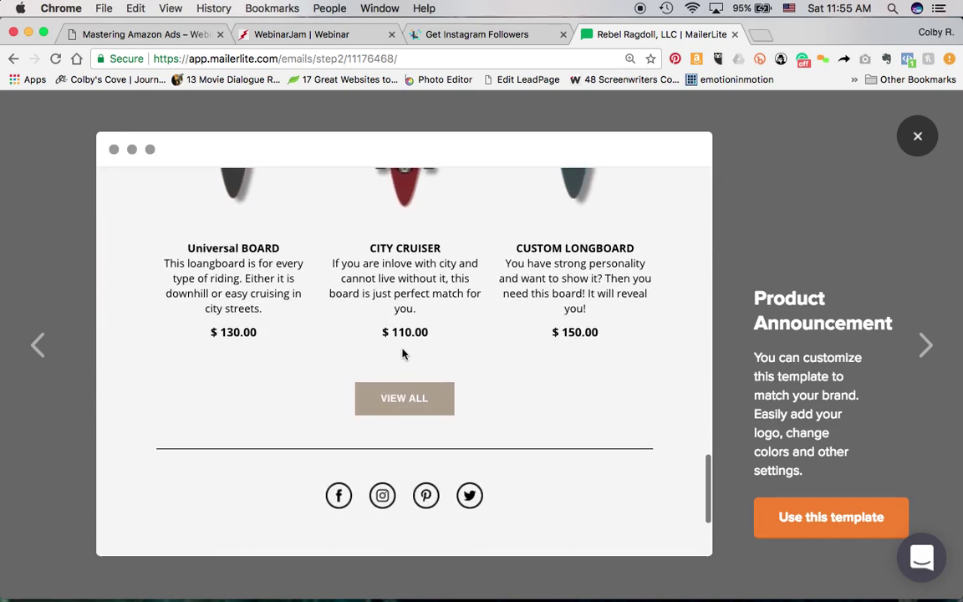
{"action": "left_click", "coordinate": [917, 136]}
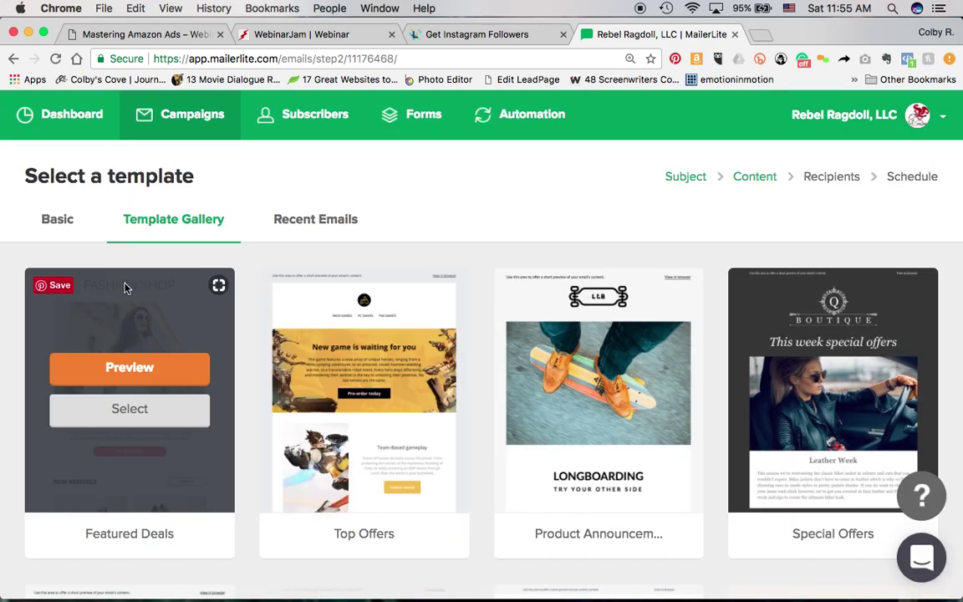
- Revisit the basic content options and browse the recently sent emails available as templates
{"action": "left_click", "coordinate": [55, 224]}
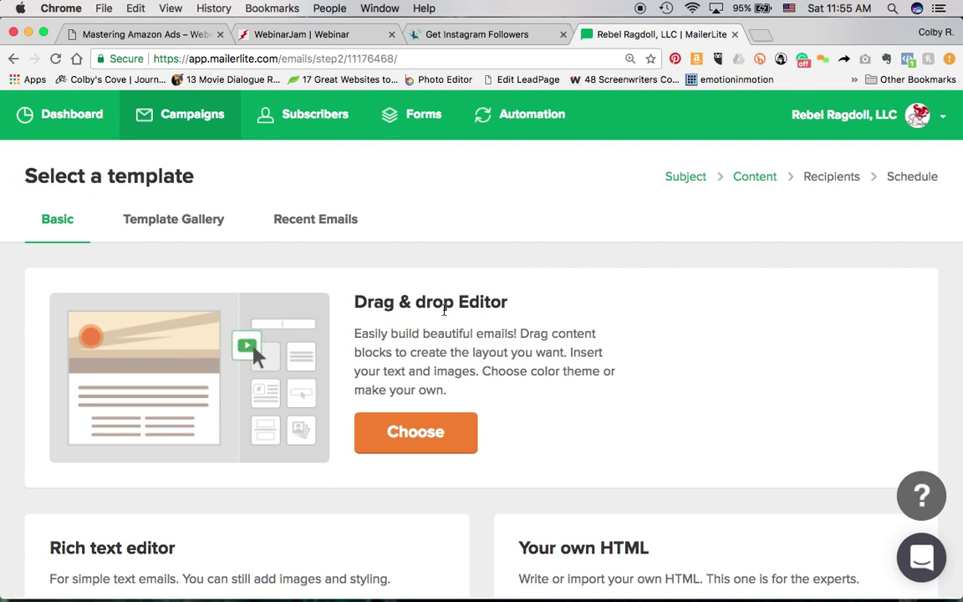
{"action": "left_click", "coordinate": [335, 224]}
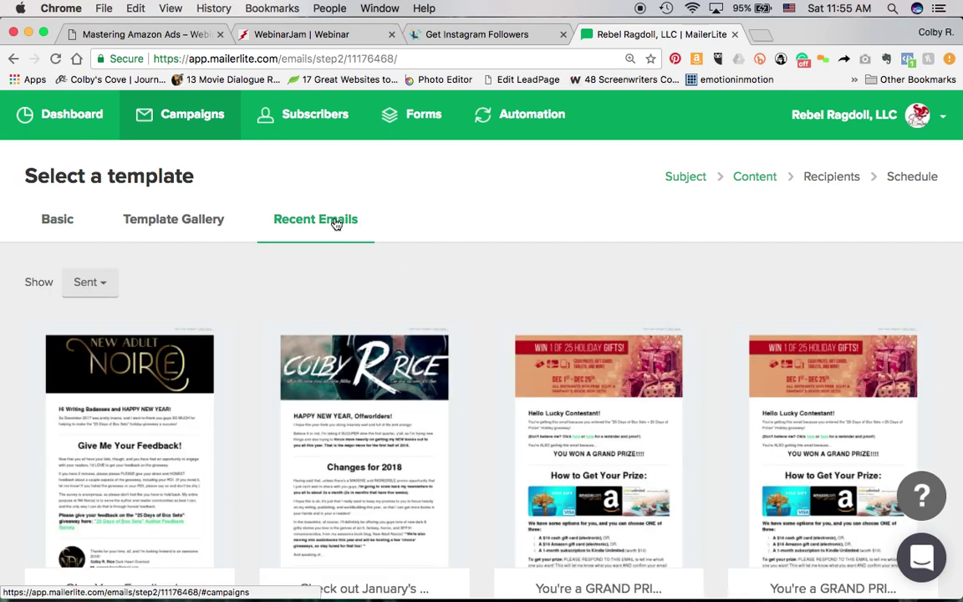
{"action": "scroll", "coordinate": [554, 281], "scroll_direction": "down", "scroll_amount": 5}
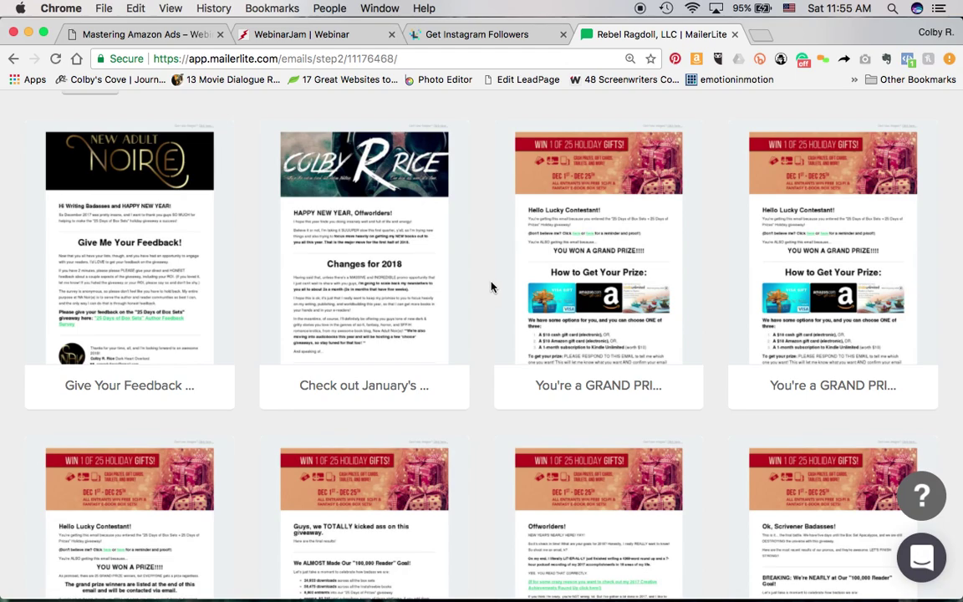
- Look over the sent emails available as starting templates, including the January free reads newsletter and the older campaigns further down
{"action": "scroll", "coordinate": [491, 286], "scroll_direction": "up", "scroll_amount": 5}
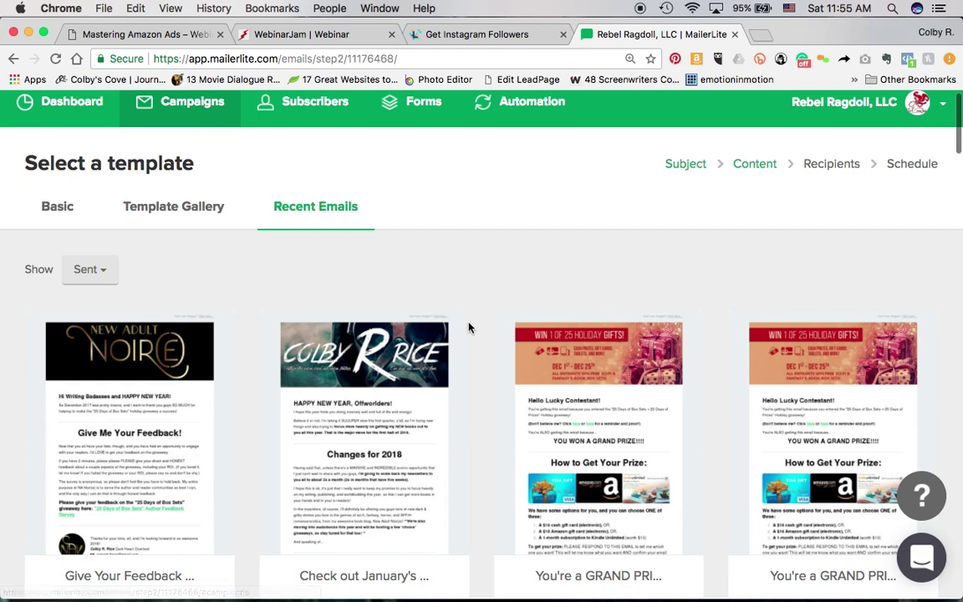
{"action": "mouse_move", "coordinate": [377, 451]}
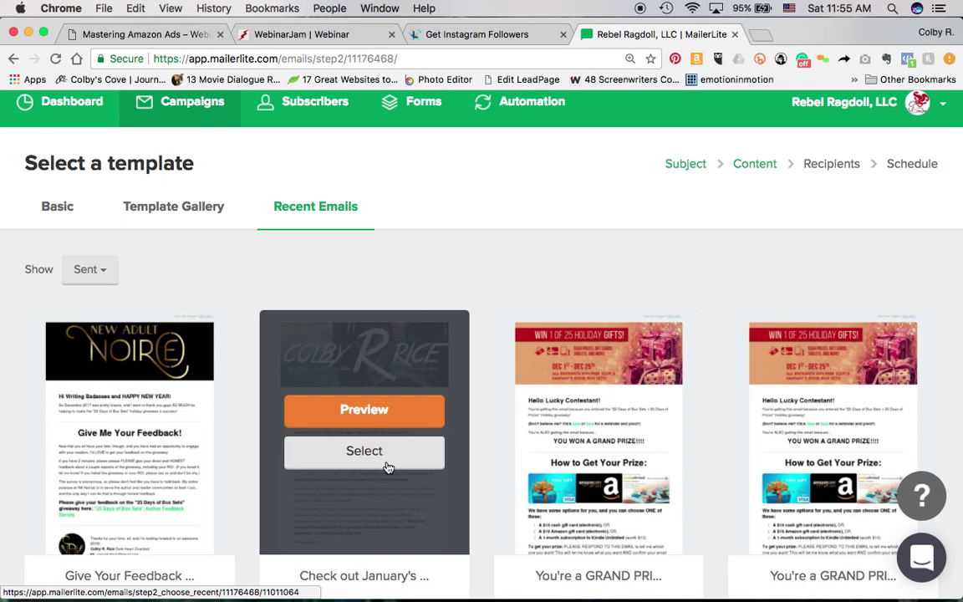
{"action": "mouse_move", "coordinate": [360, 326]}
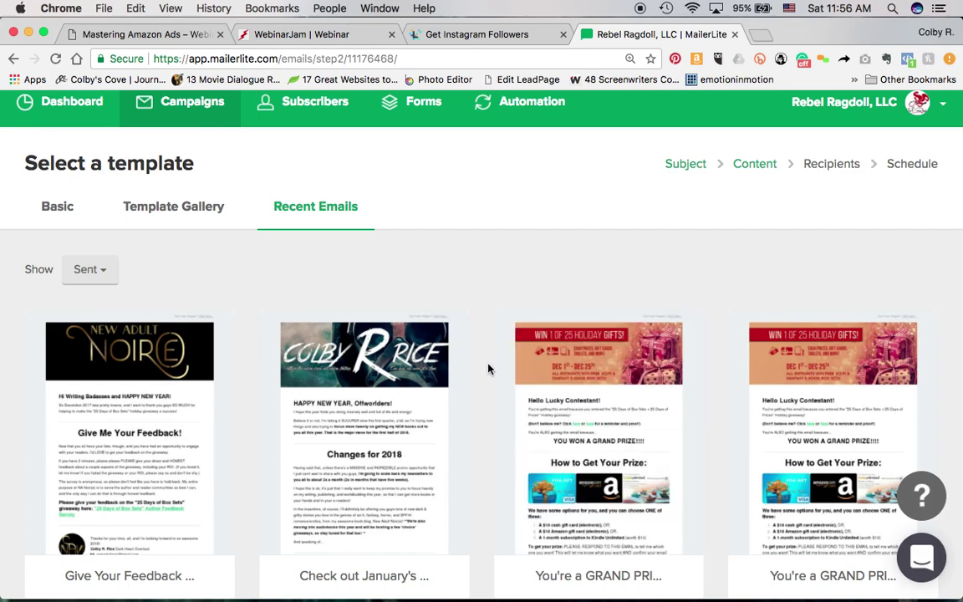
{"action": "scroll", "coordinate": [489, 368], "scroll_direction": "down", "scroll_amount": 3}
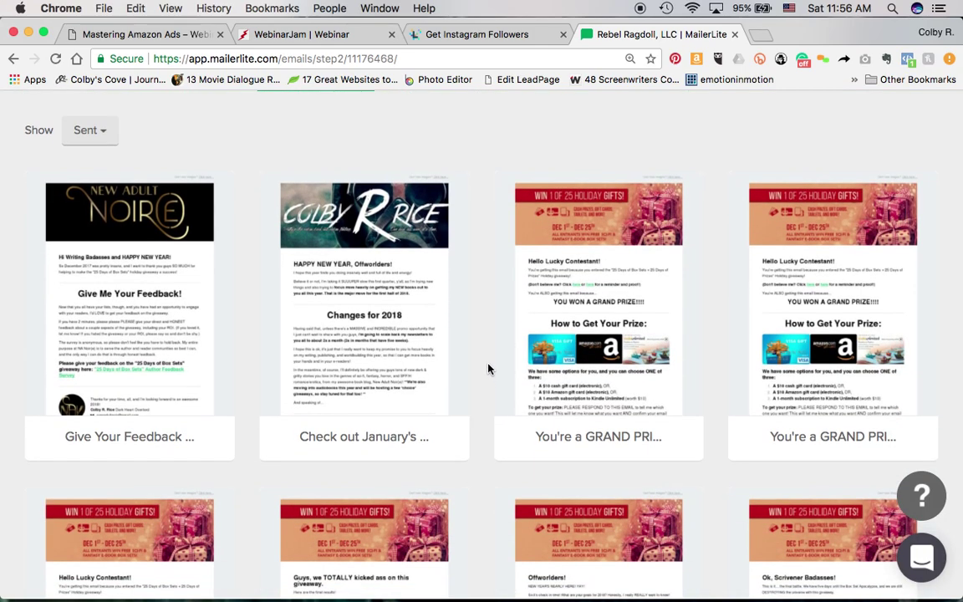
{"action": "mouse_move", "coordinate": [413, 387]}
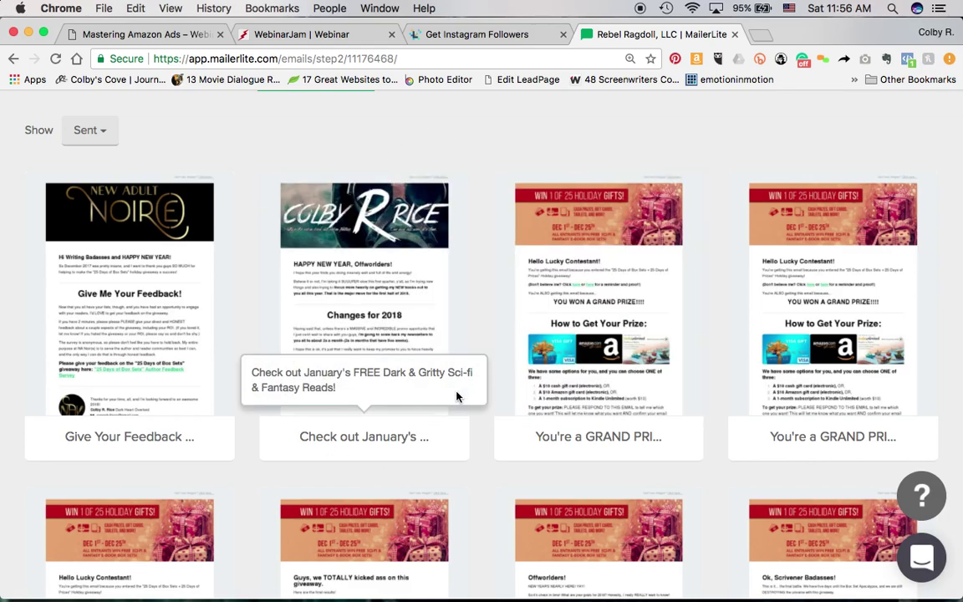
{"action": "scroll", "coordinate": [456, 398], "scroll_direction": "down", "scroll_amount": 5}
{"action": "scroll", "coordinate": [458, 396], "scroll_direction": "down", "scroll_amount": 4}
{"action": "scroll", "coordinate": [458, 396], "scroll_direction": "up", "scroll_amount": 10}
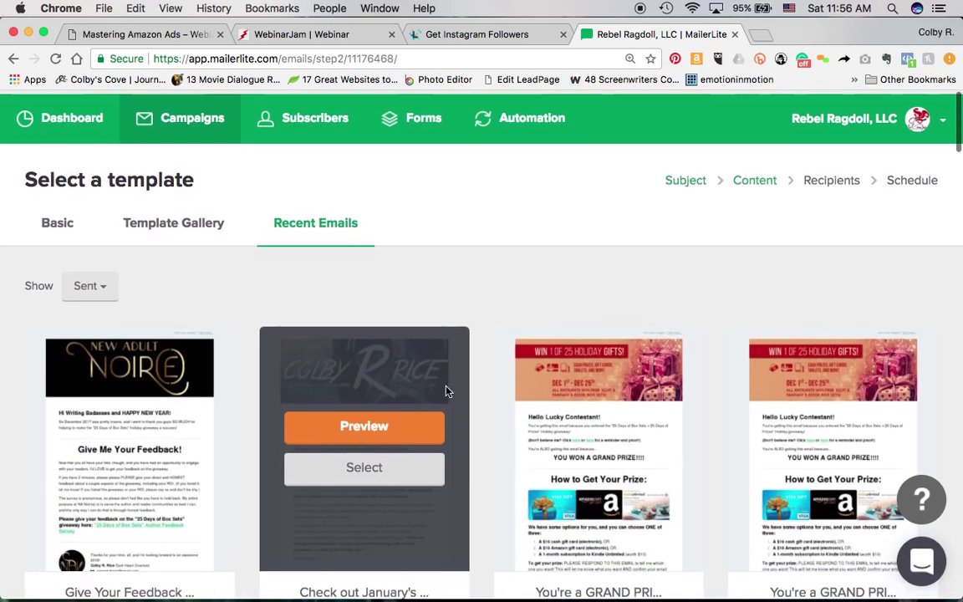
- Return to the basic content options and choose the Drag & drop Editor for building the email
{"action": "left_click", "coordinate": [69, 229]}
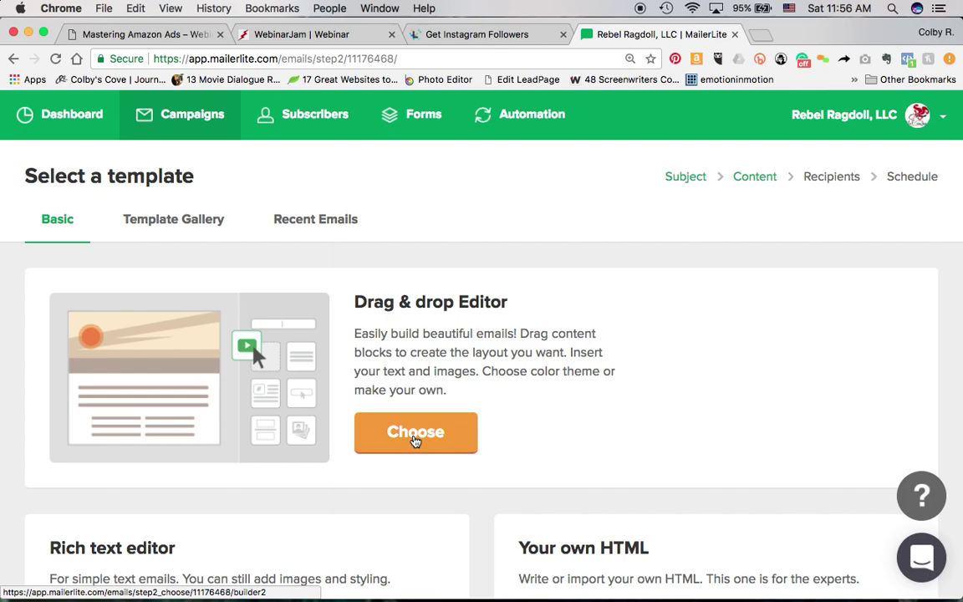
{"action": "left_click", "coordinate": [415, 441]}
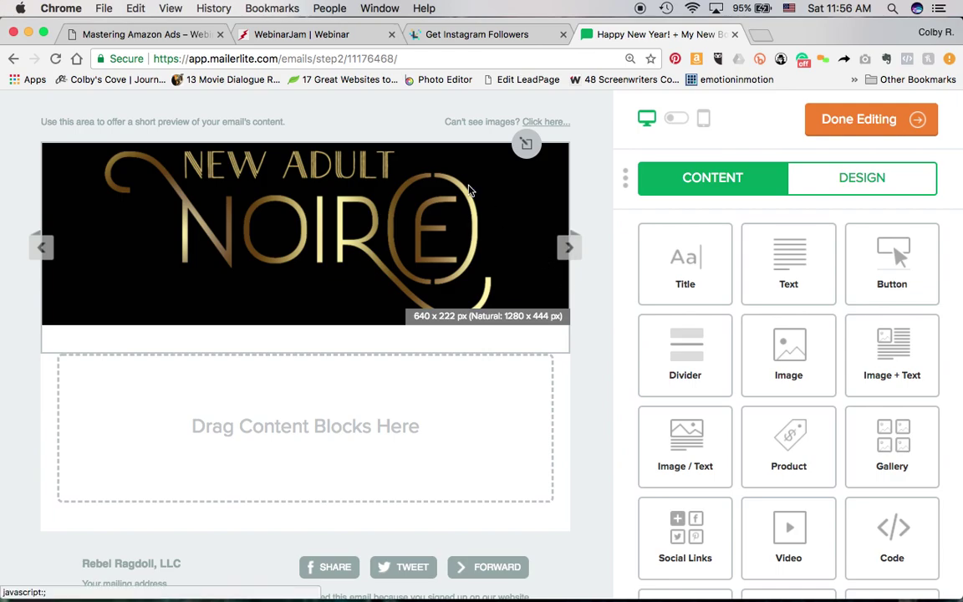
{"action": "scroll", "coordinate": [488, 393], "scroll_direction": "down", "scroll_amount": 3}
{"action": "scroll", "coordinate": [485, 400], "scroll_direction": "up", "scroll_amount": 3}
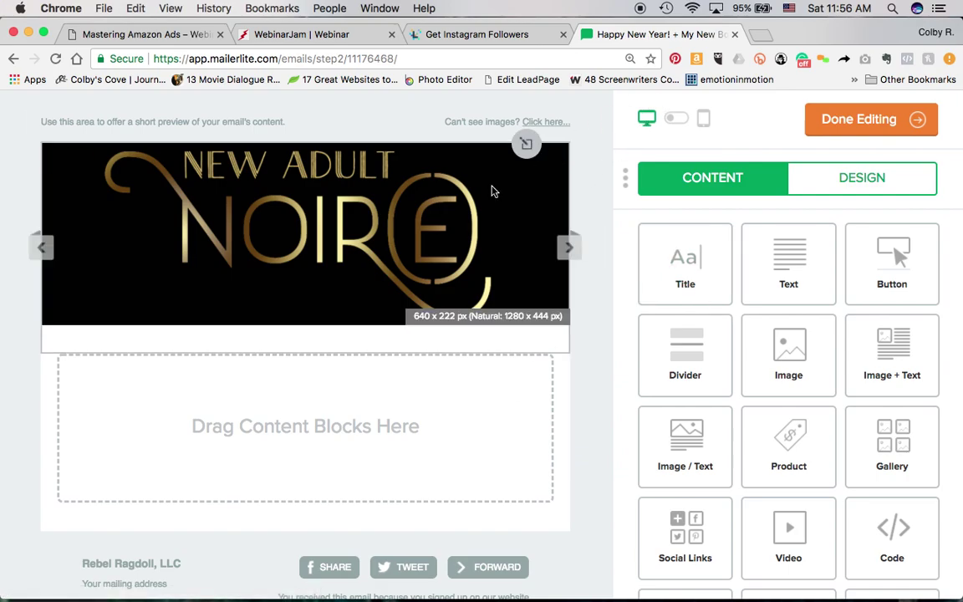
- Open the header block for editing and inspect its image's file manager with the folder list, and its Photo Editor
{"action": "left_click", "coordinate": [464, 209]}
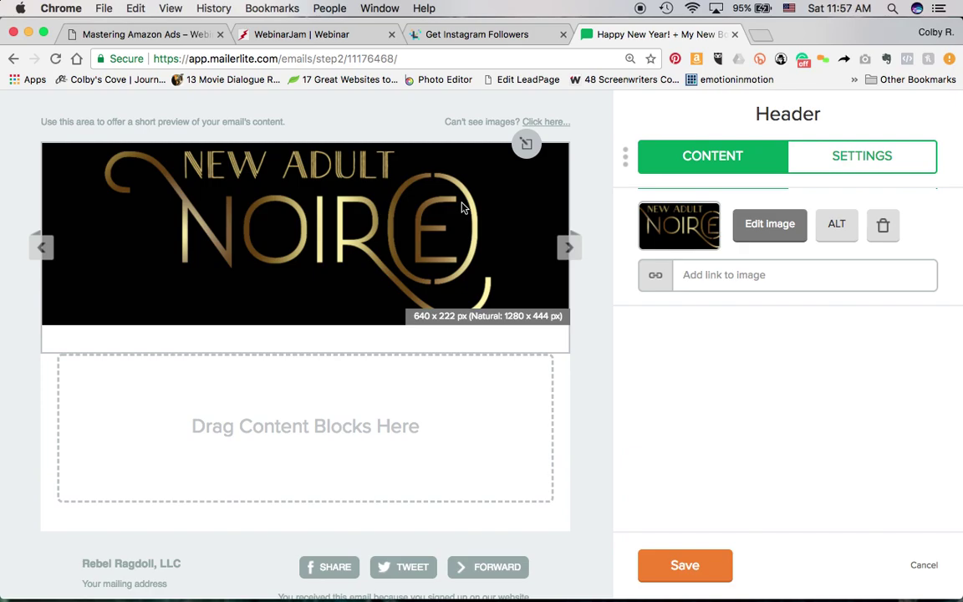
{"action": "left_click", "coordinate": [691, 230]}
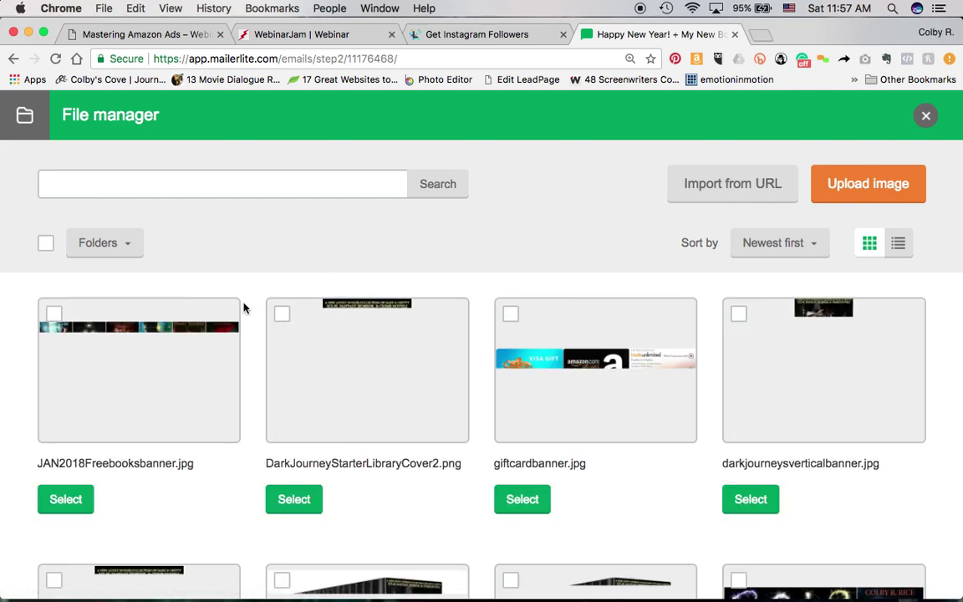
{"action": "scroll", "coordinate": [262, 339], "scroll_direction": "down", "scroll_amount": 5}
{"action": "scroll", "coordinate": [263, 339], "scroll_direction": "up", "scroll_amount": 5}
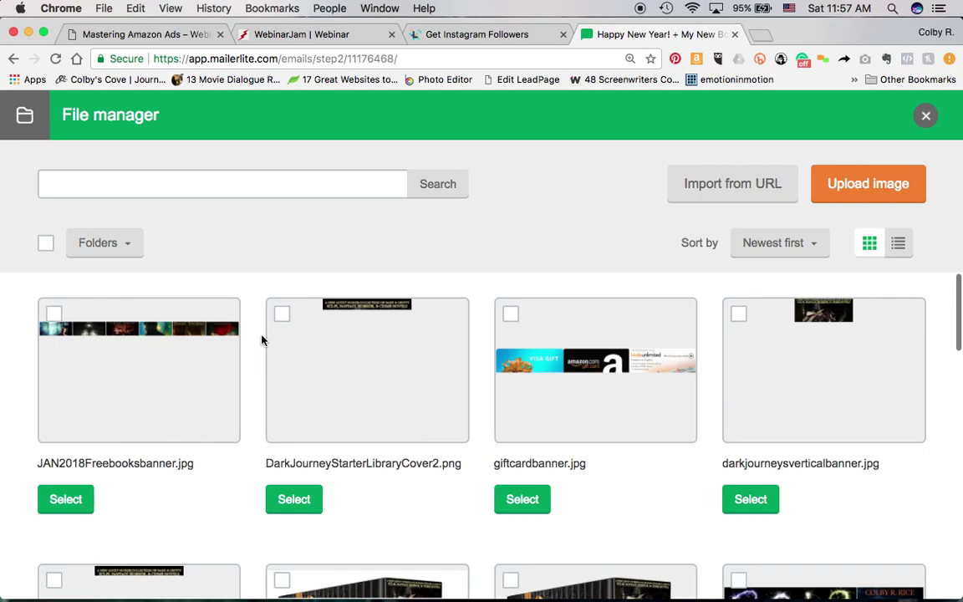
{"action": "left_click", "coordinate": [123, 246]}
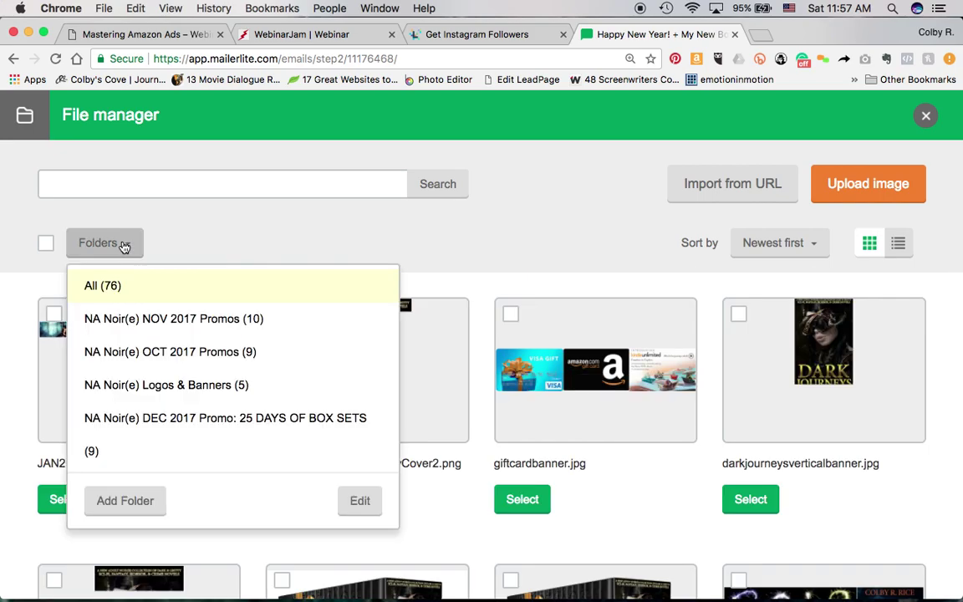
{"action": "left_click", "coordinate": [258, 236]}
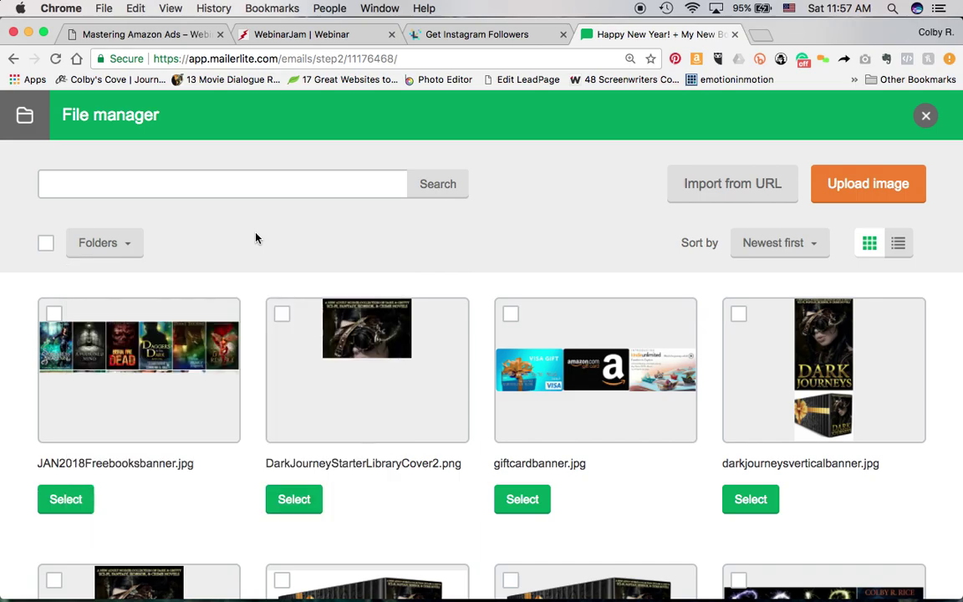
{"action": "left_click", "coordinate": [925, 115]}
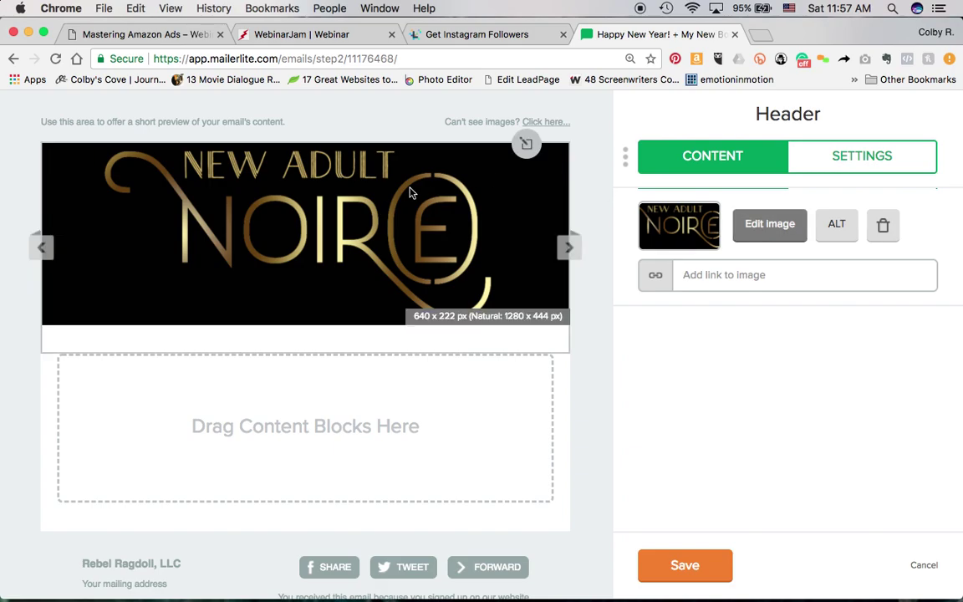
{"action": "left_click", "coordinate": [752, 224]}
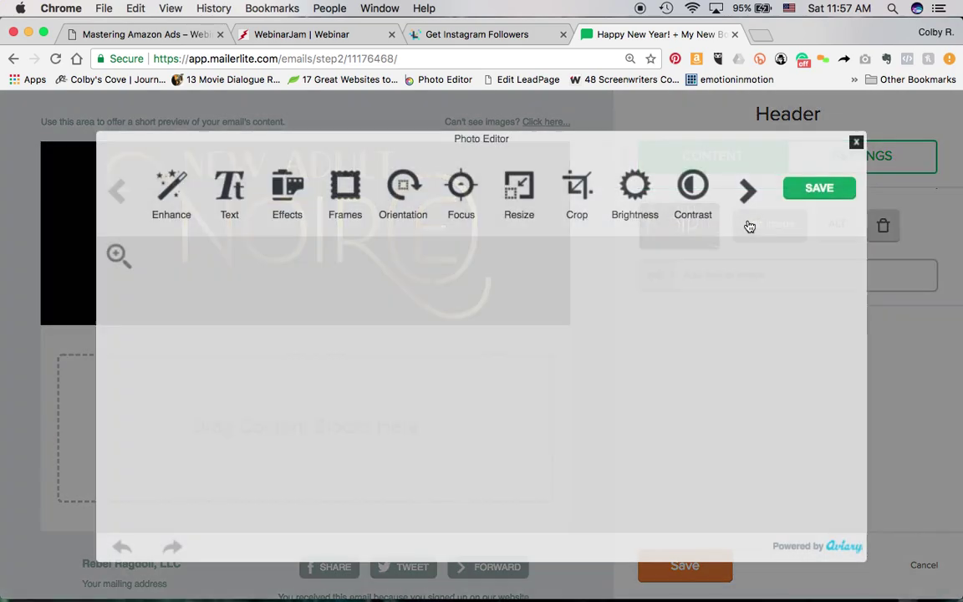
{"action": "left_click", "coordinate": [855, 144]}
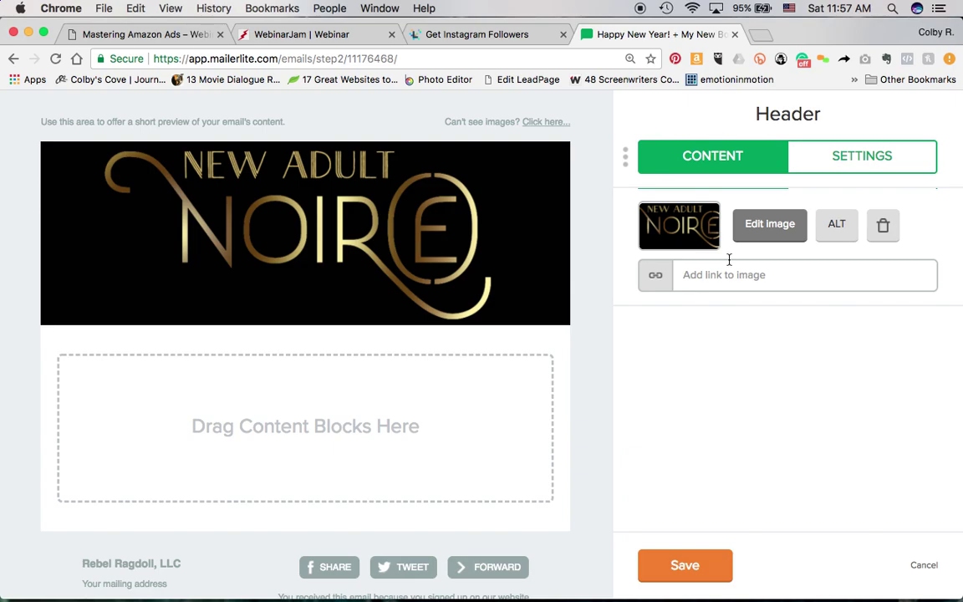
- Reopen the file manager for the header image, browse the stored thumbnails and list the available folders
{"action": "left_click", "coordinate": [683, 228]}
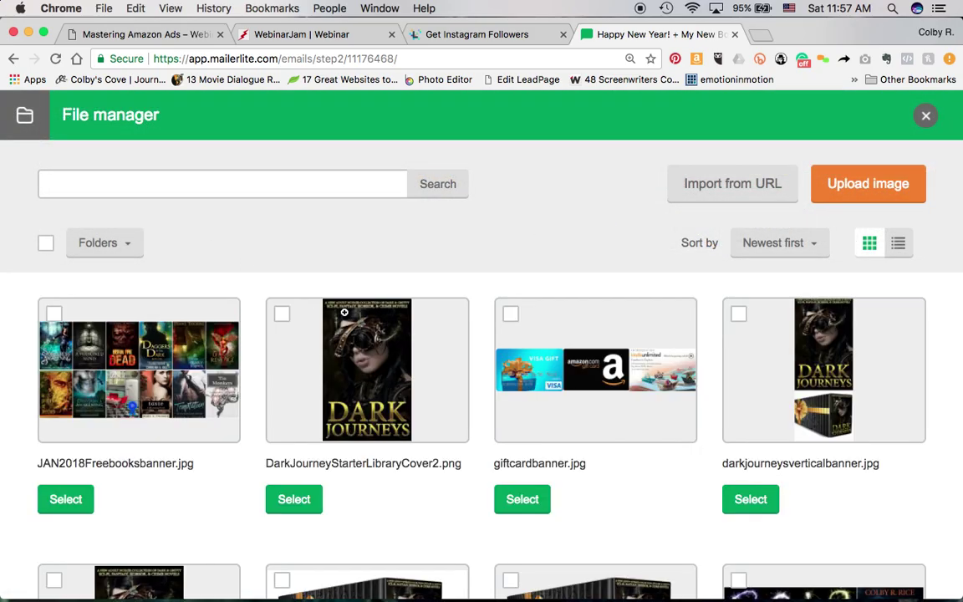
{"action": "scroll", "coordinate": [453, 395], "scroll_direction": "down", "scroll_amount": 10}
{"action": "scroll", "coordinate": [456, 399], "scroll_direction": "down", "scroll_amount": 4}
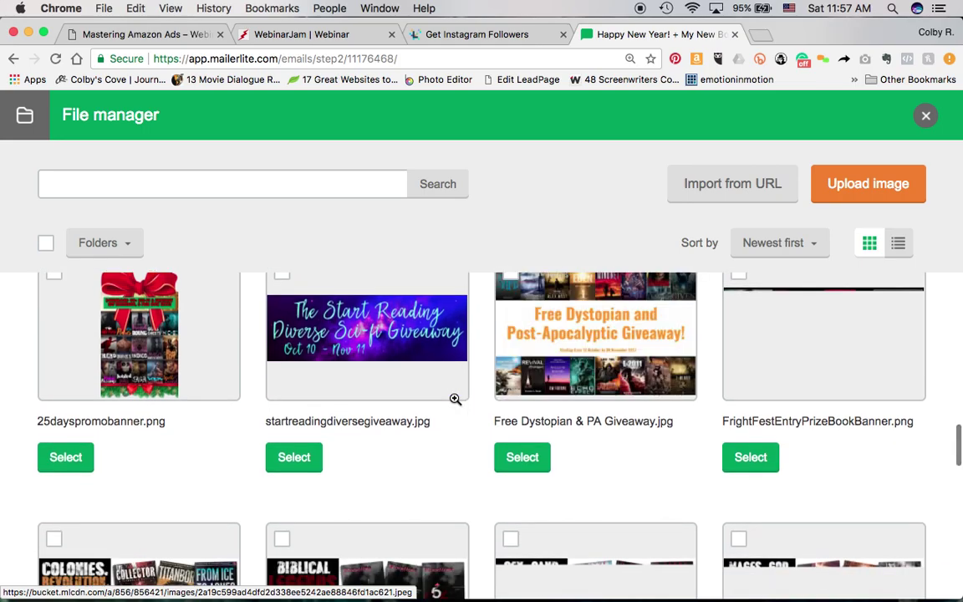
{"action": "scroll", "coordinate": [455, 399], "scroll_direction": "up", "scroll_amount": 12}
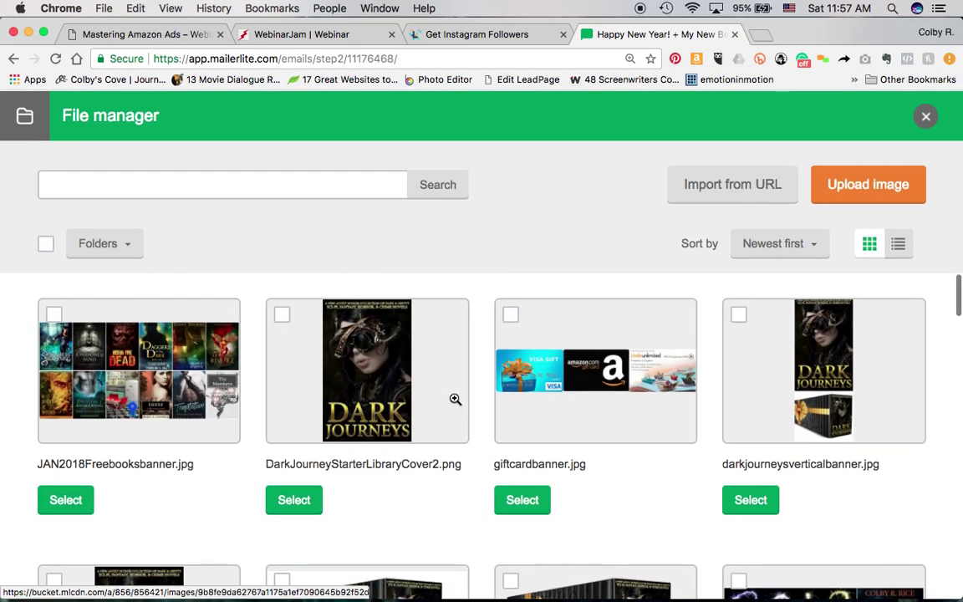
{"action": "left_click", "coordinate": [129, 246]}
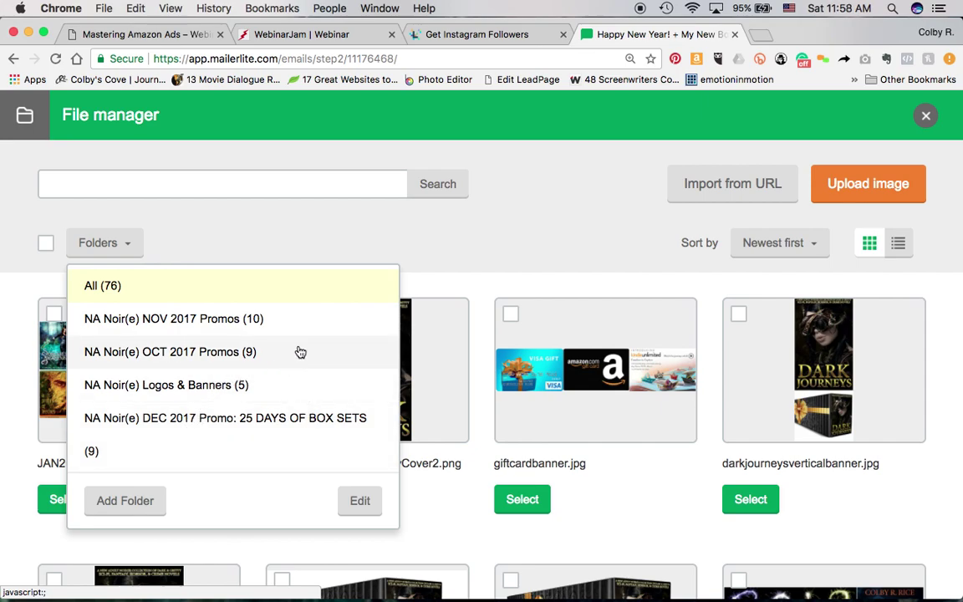
- Search the stored images for files containing the author's first name, and clear the search
{"action": "left_click", "coordinate": [294, 187]}
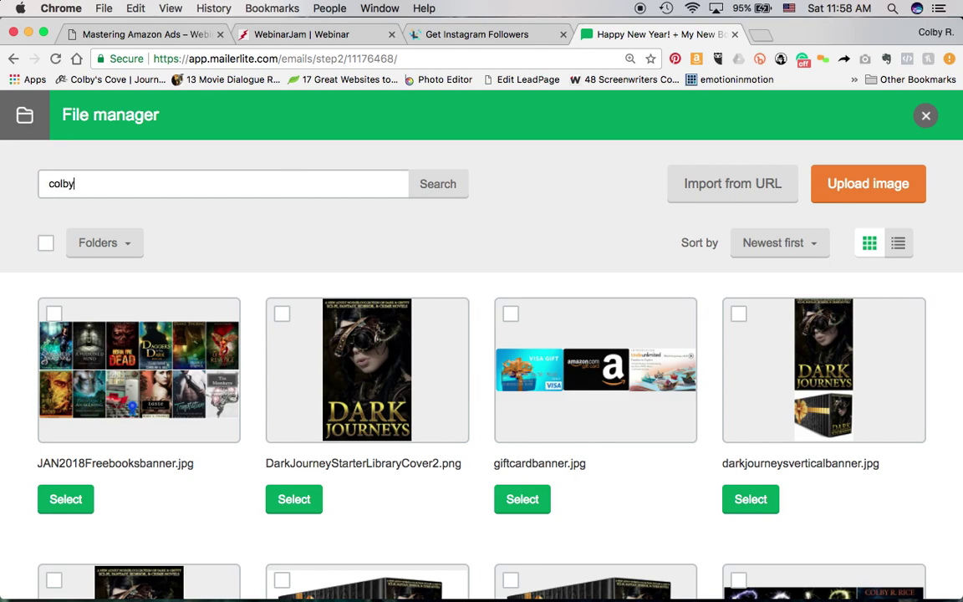
{"action": "key", "text": "Return"}
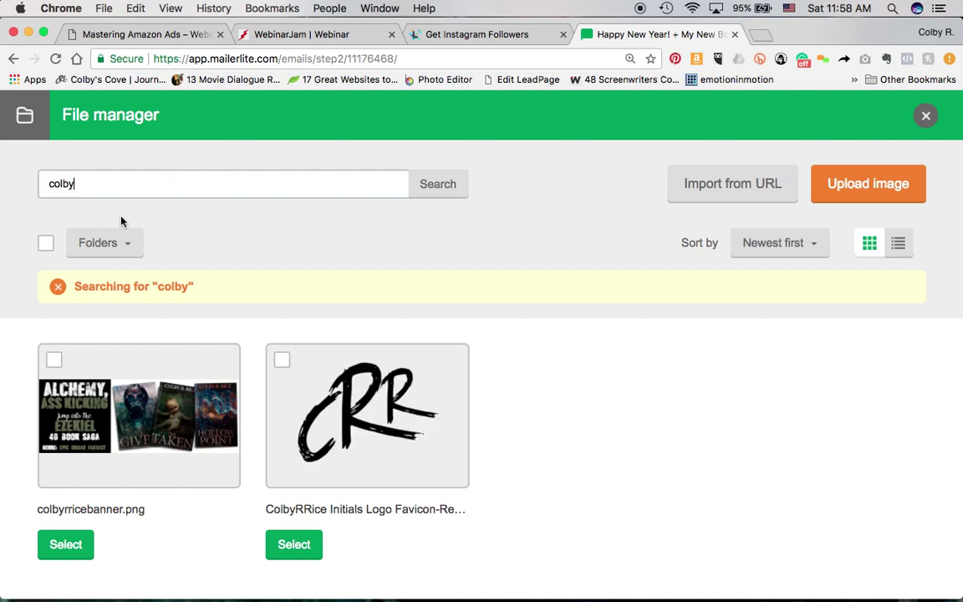
{"action": "double_click", "coordinate": [174, 188]}
{"action": "key", "text": "BackSpace"}
{"action": "left_click", "coordinate": [58, 286]}
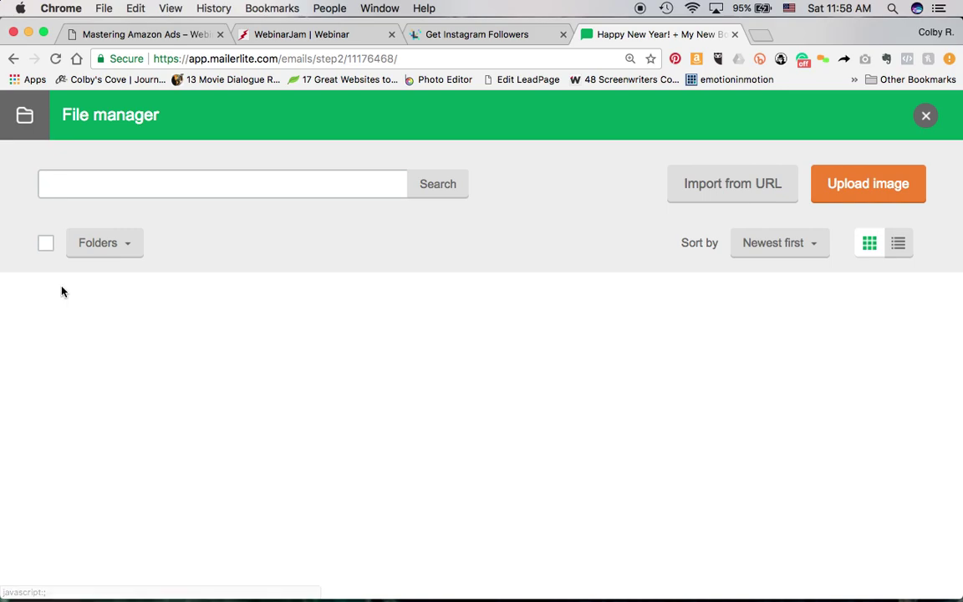
- Browse the full set of stored image thumbnails and switch the file manager to list view
{"action": "scroll", "coordinate": [590, 348], "scroll_direction": "down", "scroll_amount": 15}
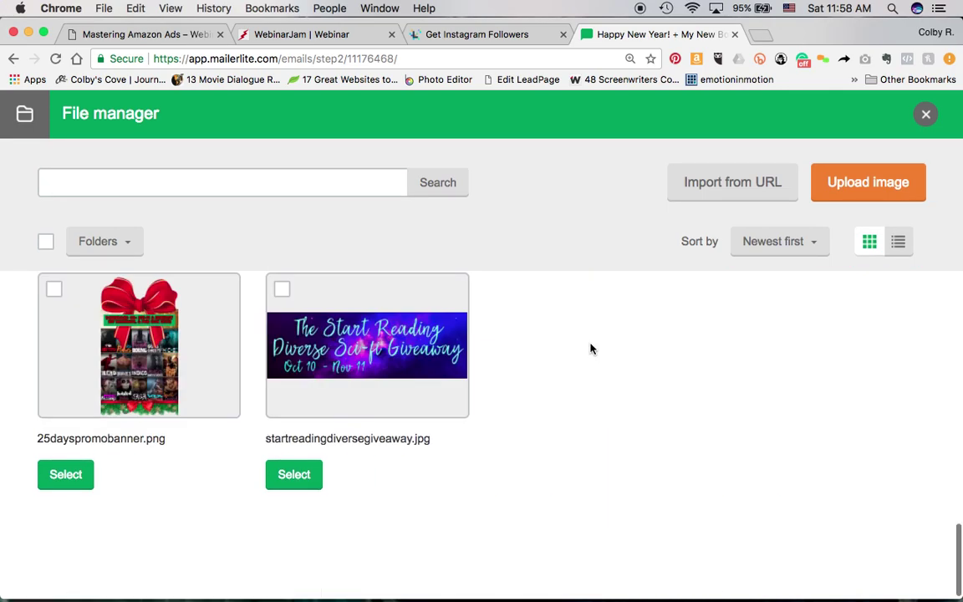
{"action": "scroll", "coordinate": [590, 347], "scroll_direction": "down", "scroll_amount": 1}
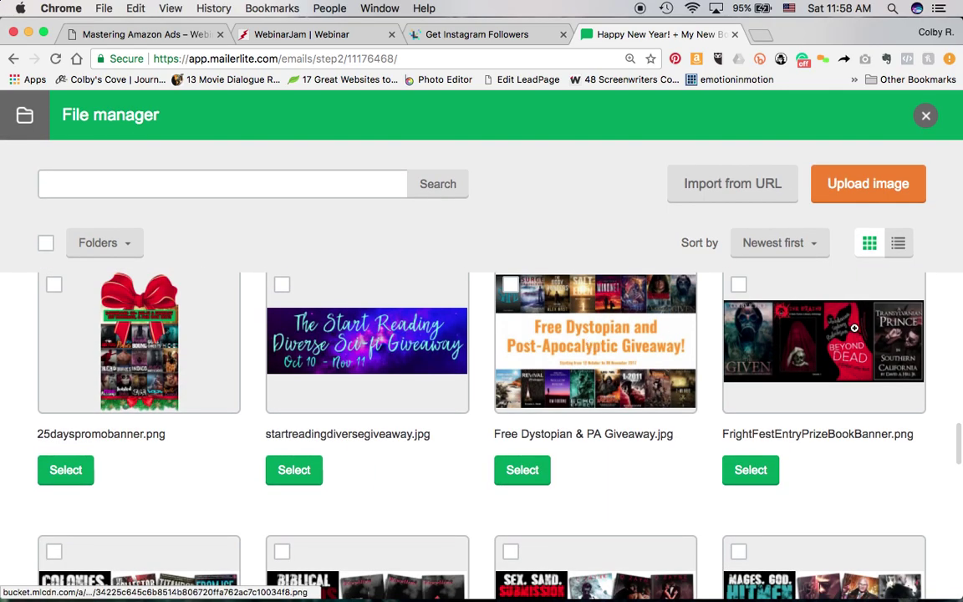
{"action": "scroll", "coordinate": [632, 360], "scroll_direction": "up", "scroll_amount": 10}
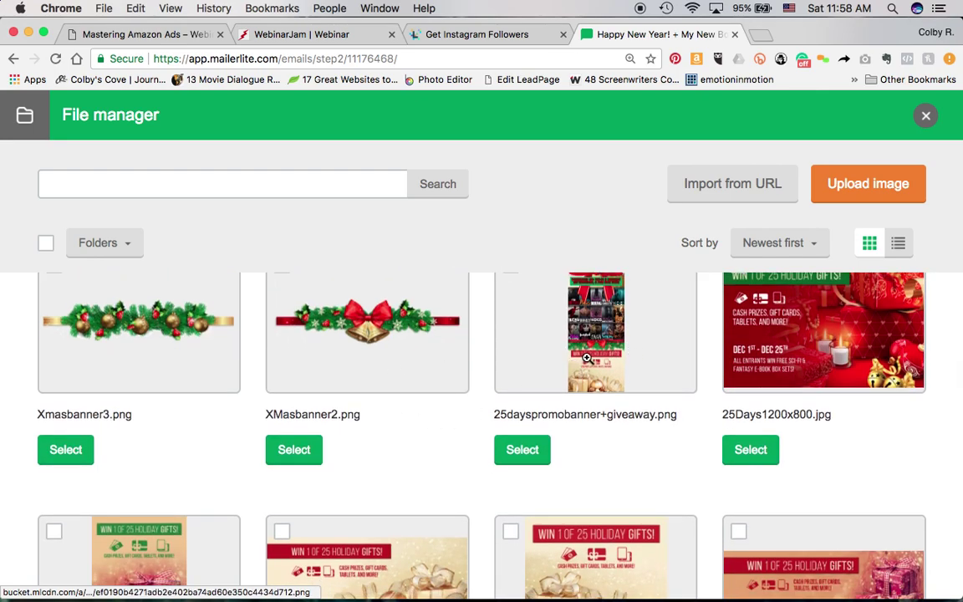
{"action": "left_click", "coordinate": [906, 246]}
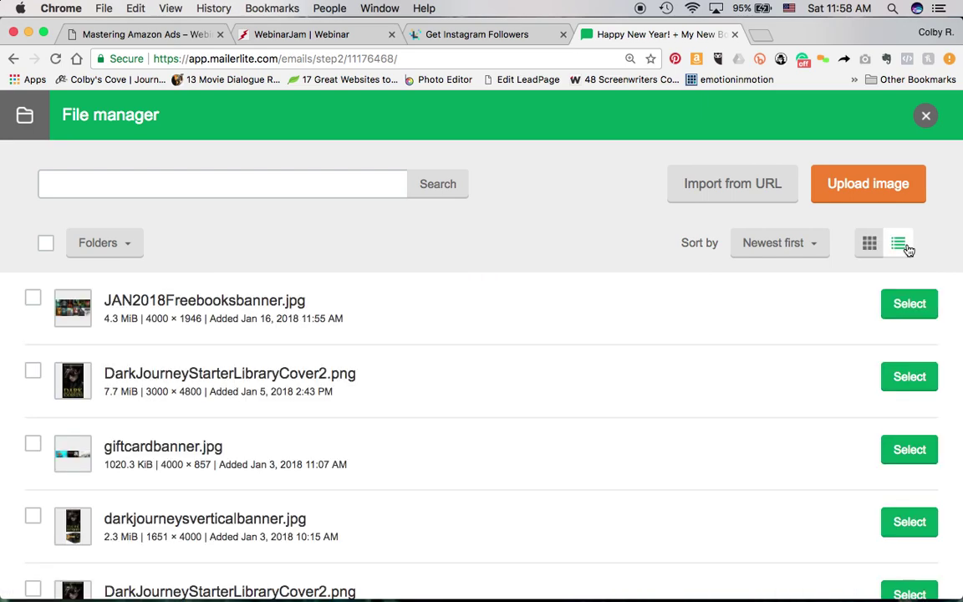
- Find CRRICEemailheaderCROPPED.jpg among the oldest files and use it as the email's header image
{"action": "scroll", "coordinate": [527, 424], "scroll_direction": "down", "scroll_amount": 15}
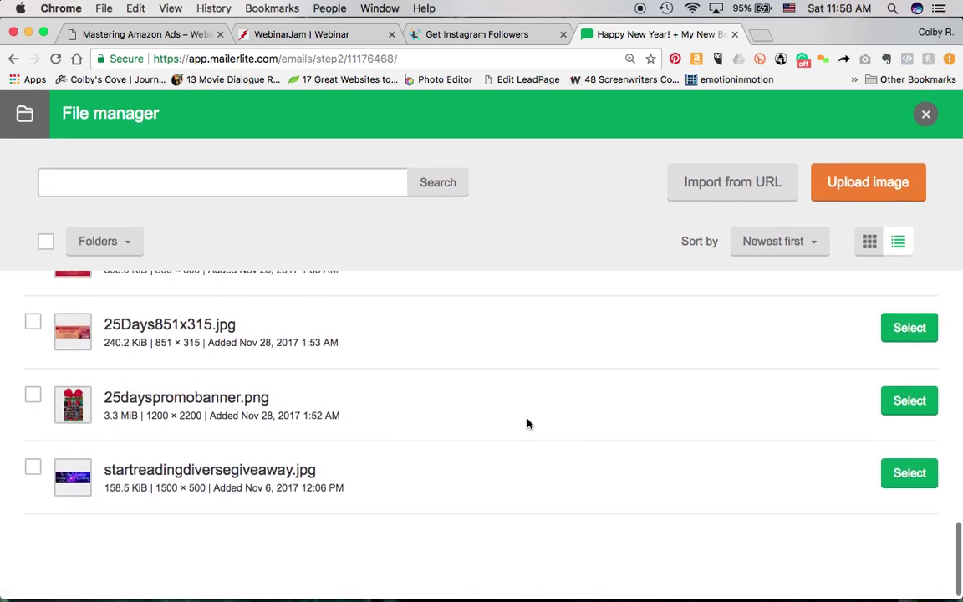
{"action": "scroll", "coordinate": [527, 424], "scroll_direction": "down", "scroll_amount": 15}
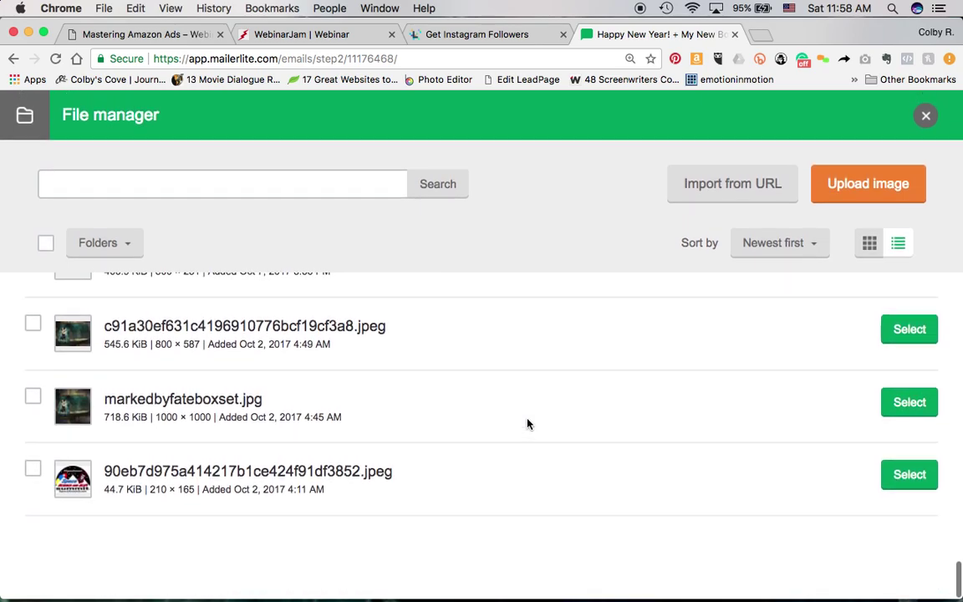
{"action": "scroll", "coordinate": [527, 424], "scroll_direction": "down", "scroll_amount": 5}
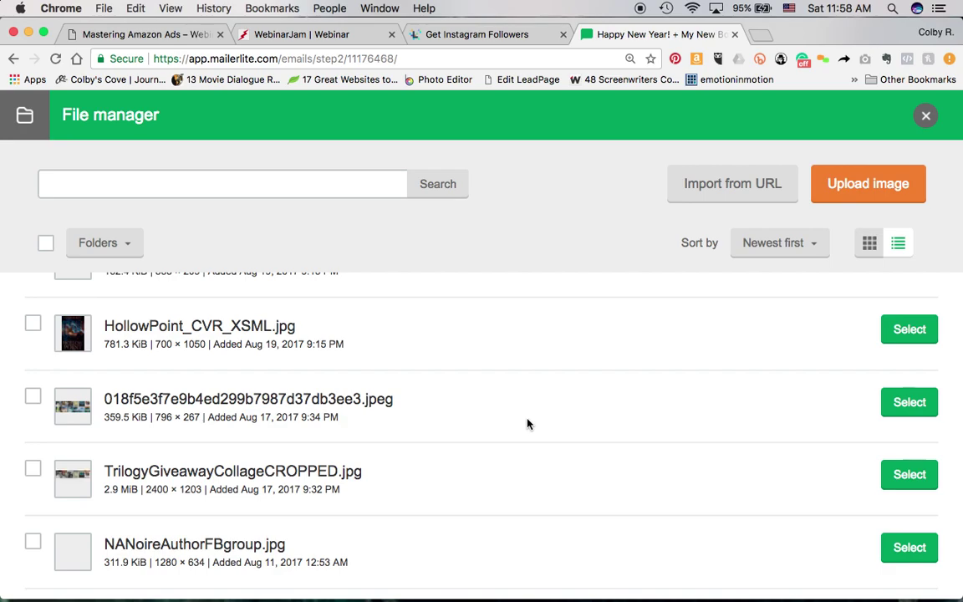
{"action": "scroll", "coordinate": [526, 423], "scroll_direction": "down", "scroll_amount": 10}
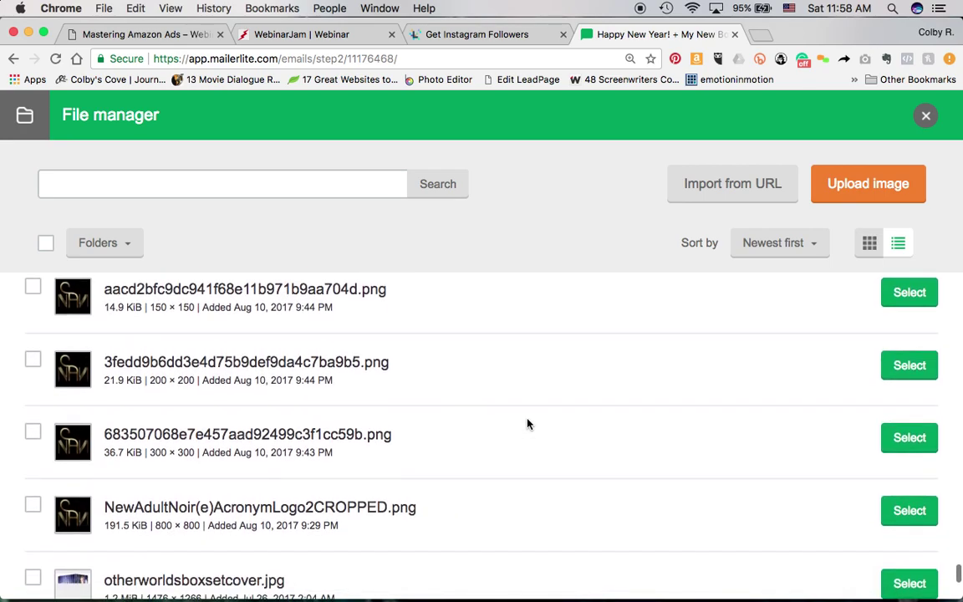
{"action": "scroll", "coordinate": [527, 424], "scroll_direction": "down", "scroll_amount": 8}
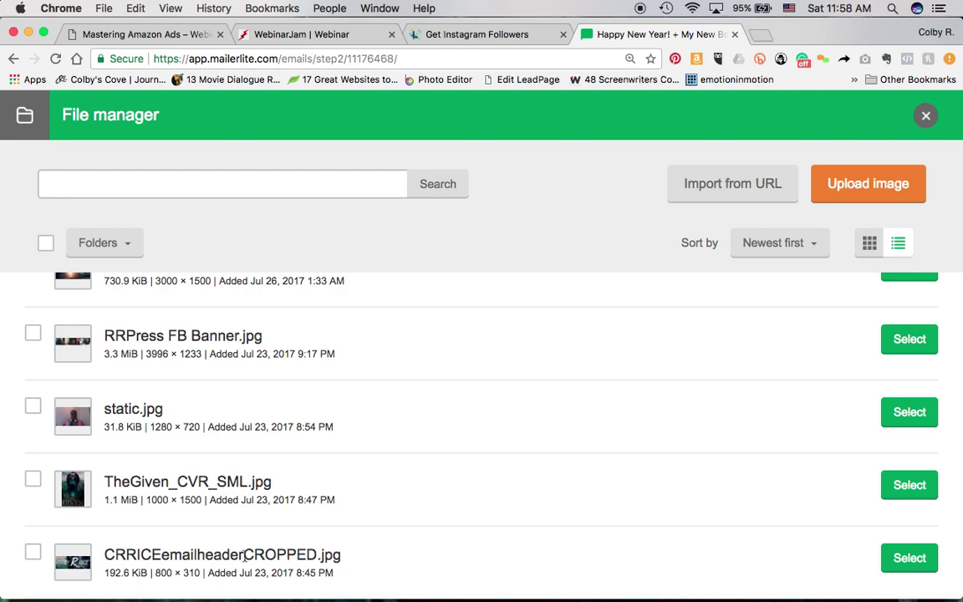
{"action": "left_click", "coordinate": [34, 553]}
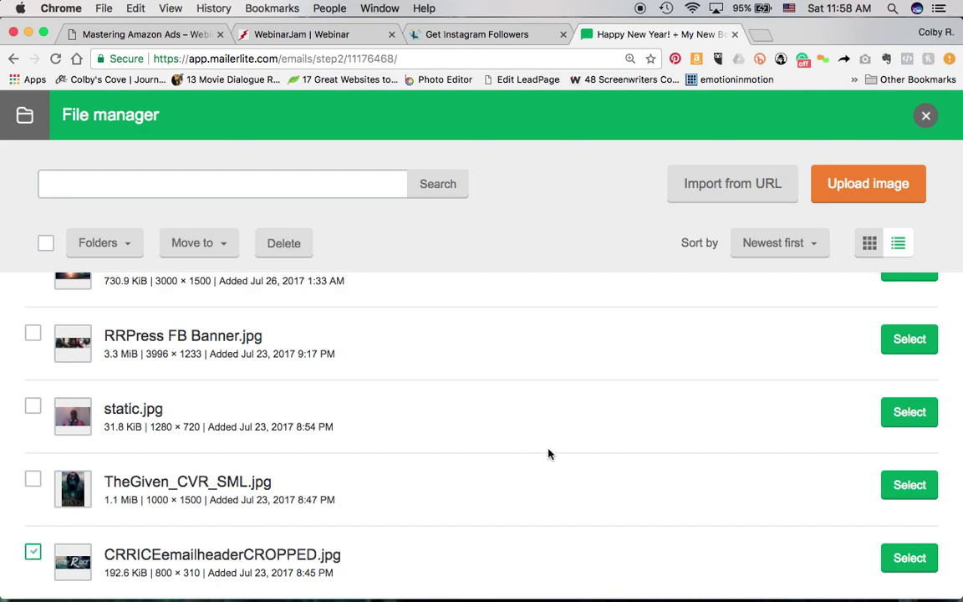
{"action": "left_click", "coordinate": [913, 563]}
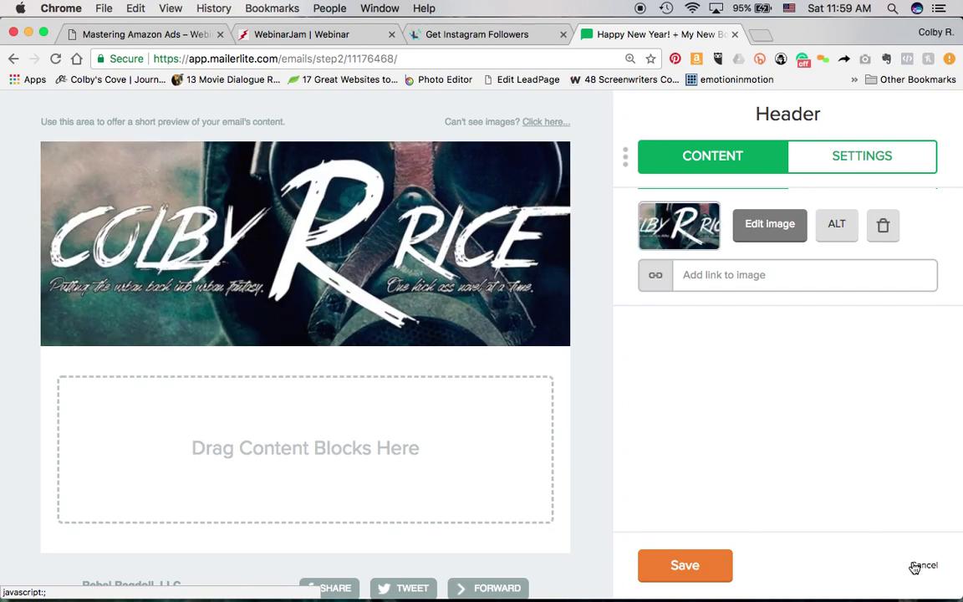
- Link the header image to the author's website address and save the header block
{"action": "left_click", "coordinate": [734, 281]}
{"action": "type", "text": "http://colbyrrice.com"}
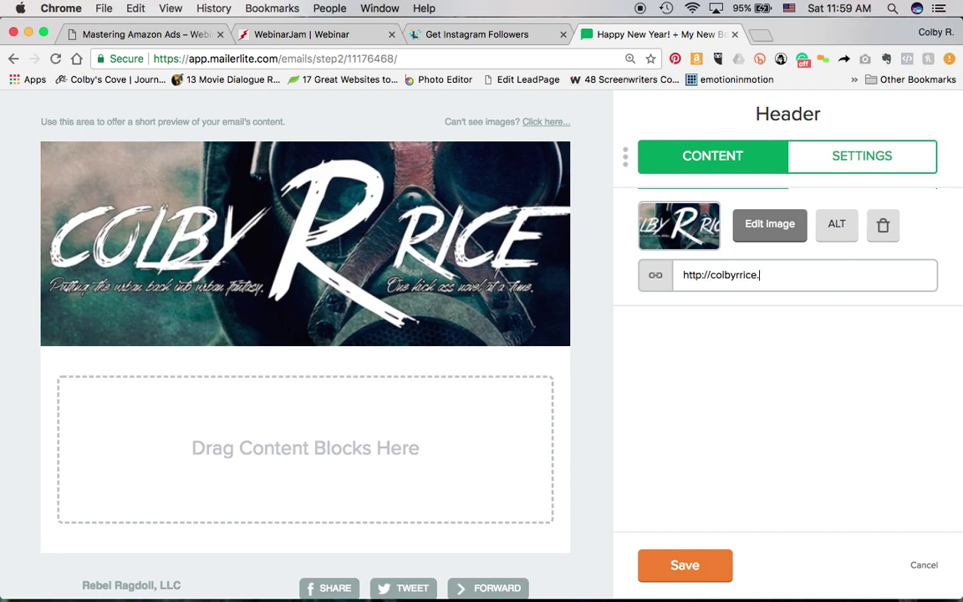
{"action": "left_click", "coordinate": [689, 580]}
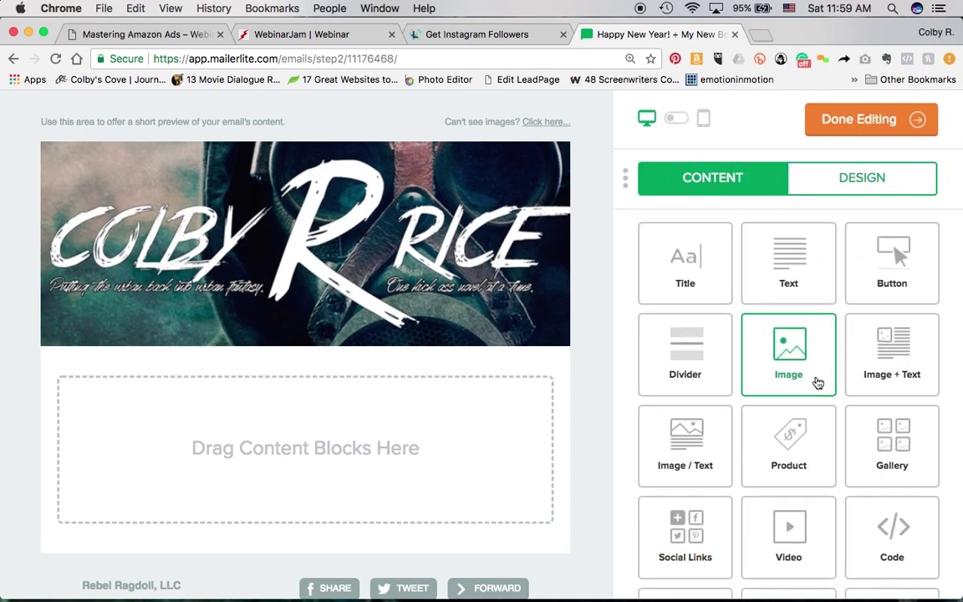
- Look through the content blocks and design themes, and apply the Ho Ho Ho theme to the email
{"action": "scroll", "coordinate": [816, 381], "scroll_direction": "down", "scroll_amount": 2}
{"action": "scroll", "coordinate": [816, 380], "scroll_direction": "up", "scroll_amount": 2}
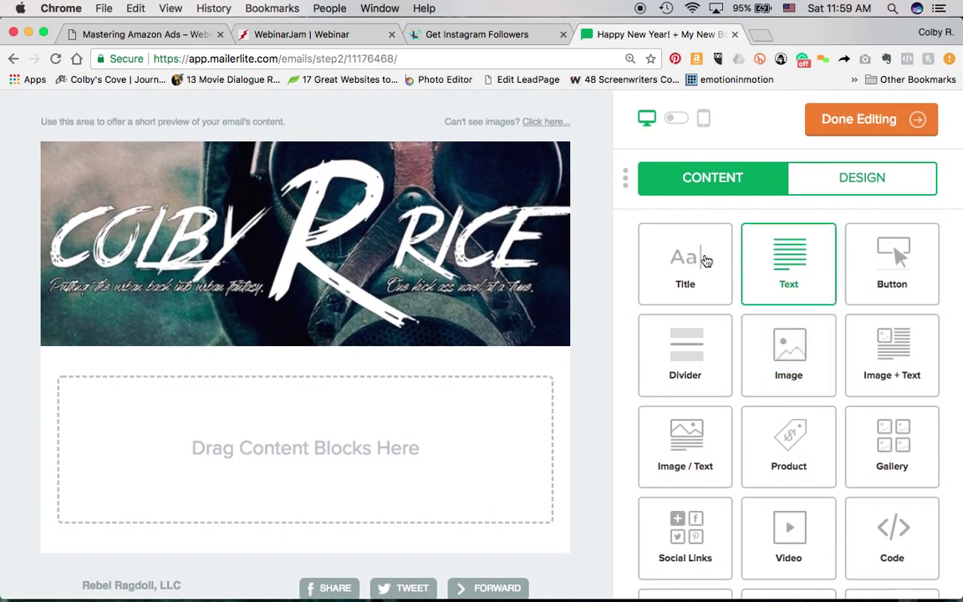
{"action": "left_click", "coordinate": [848, 178]}
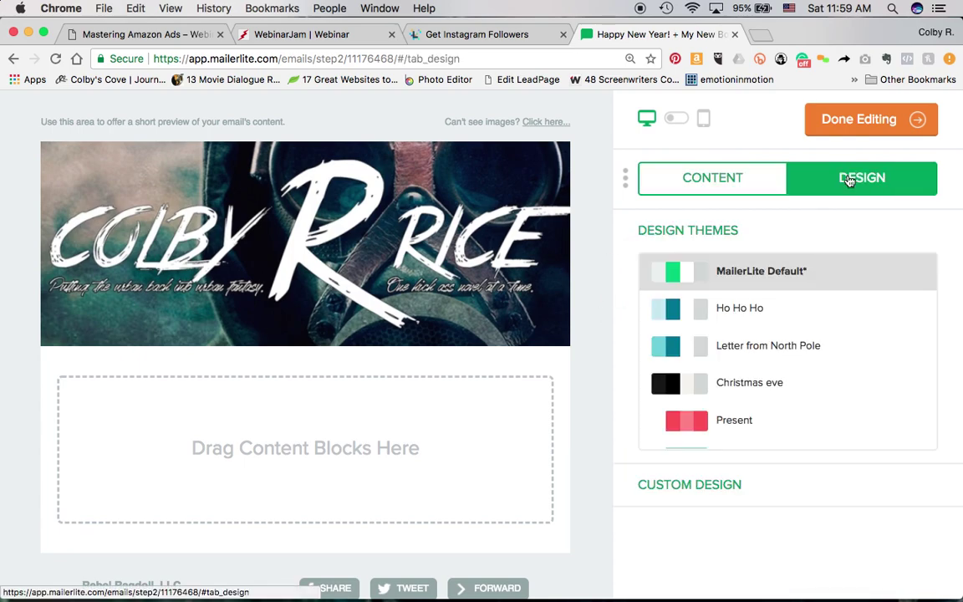
{"action": "left_click", "coordinate": [714, 184]}
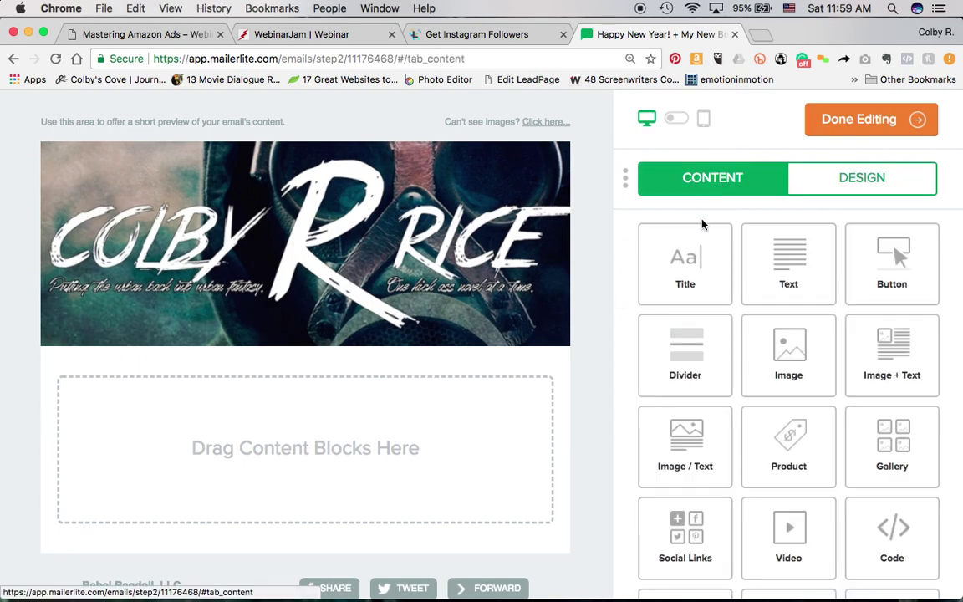
{"action": "left_click", "coordinate": [864, 193]}
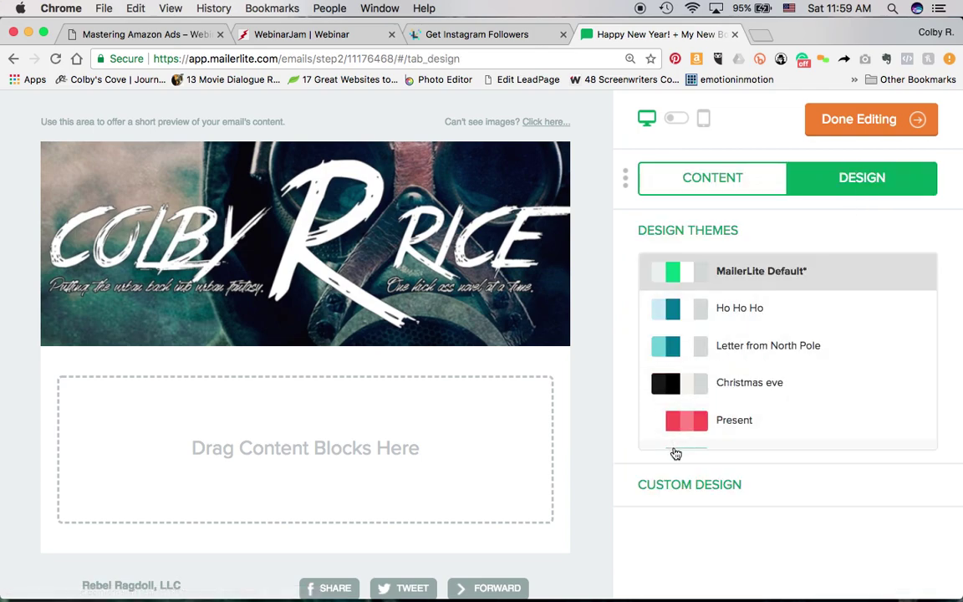
{"action": "scroll", "coordinate": [745, 312], "scroll_direction": "down", "scroll_amount": 5}
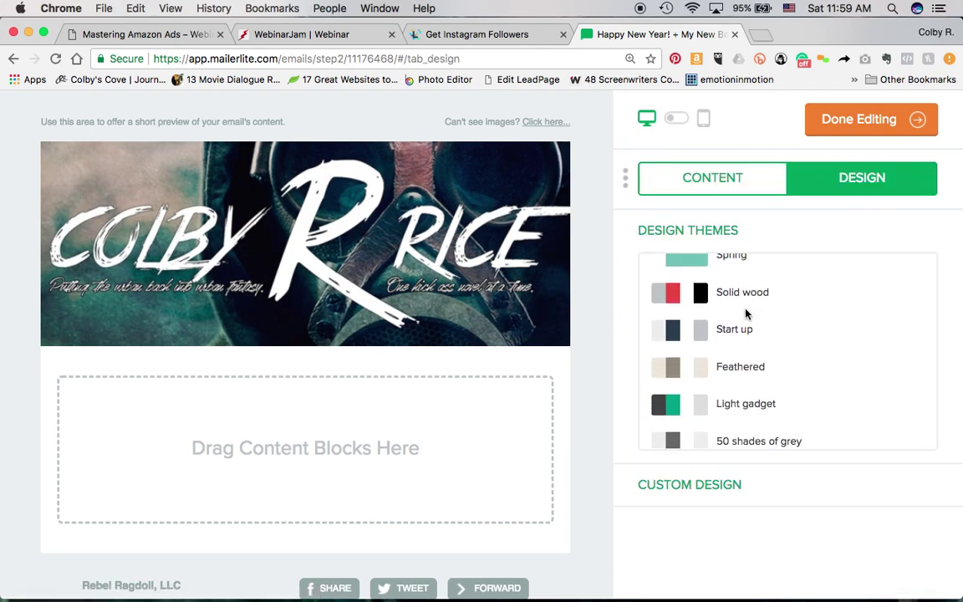
{"action": "scroll", "coordinate": [745, 314], "scroll_direction": "up", "scroll_amount": 5}
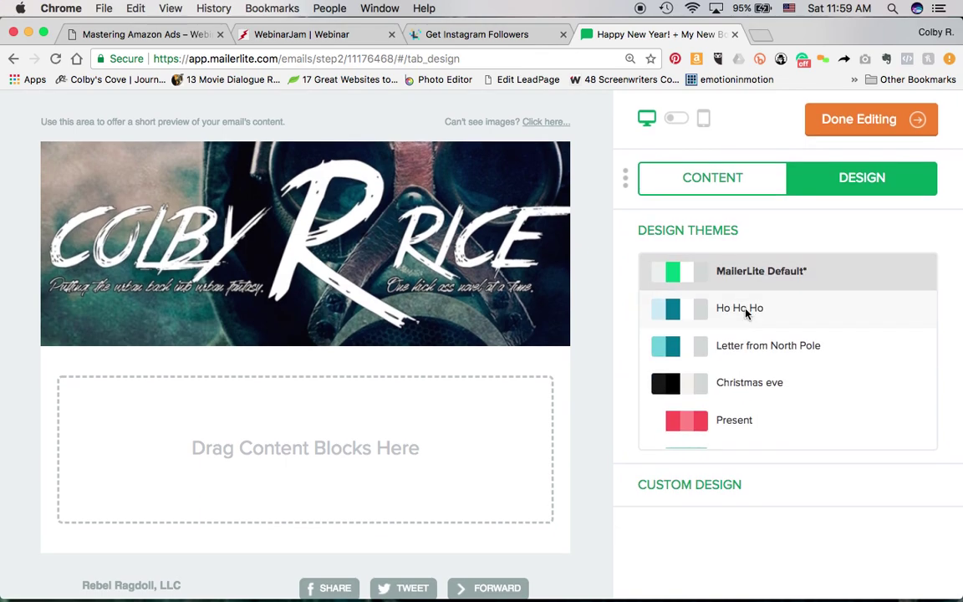
{"action": "left_click", "coordinate": [696, 318]}
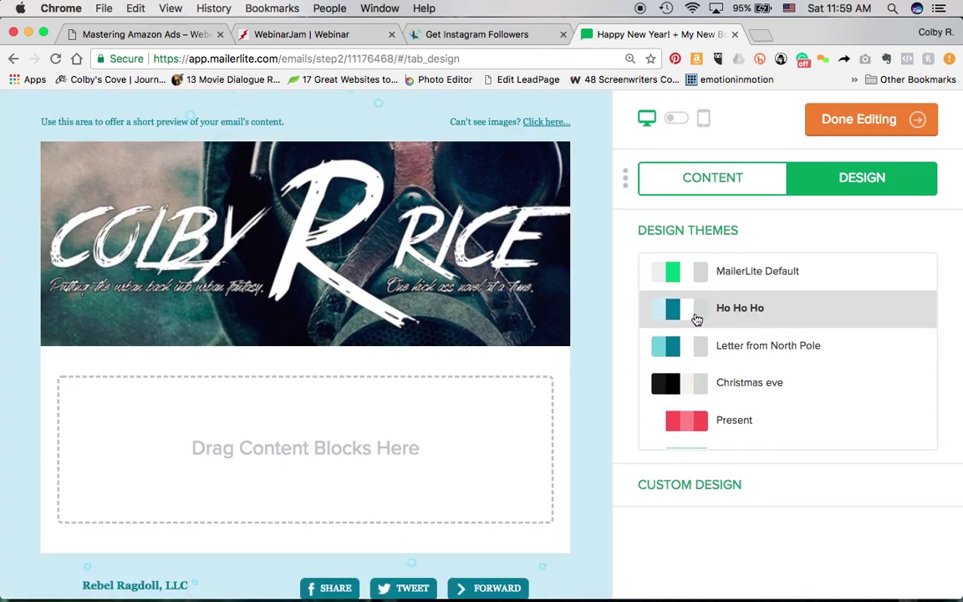
- Try the MailerLite Default, Letter from North Pole, Christmas eve, Present and Spring design themes on the email
{"action": "left_click", "coordinate": [715, 276]}
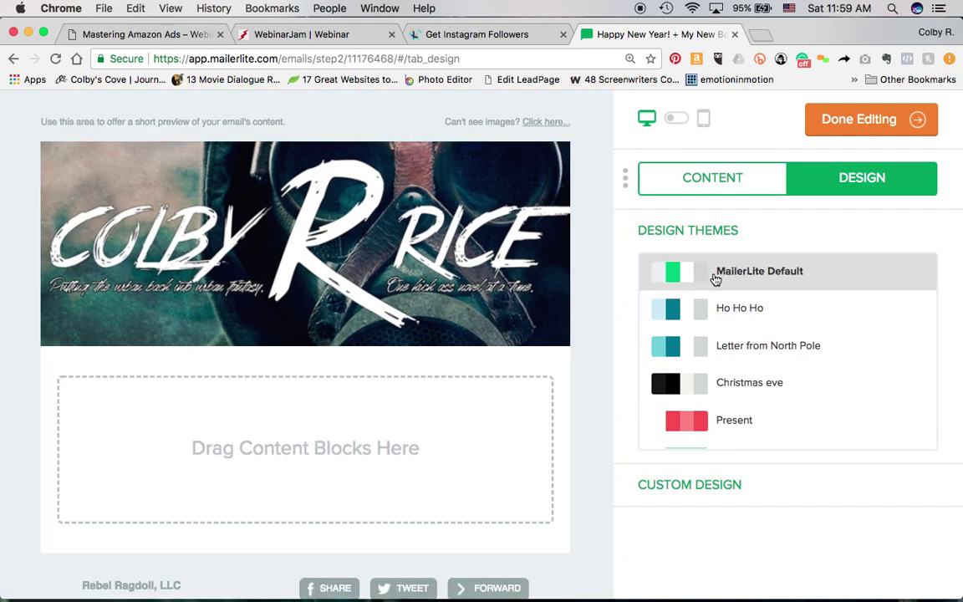
{"action": "left_click", "coordinate": [726, 344]}
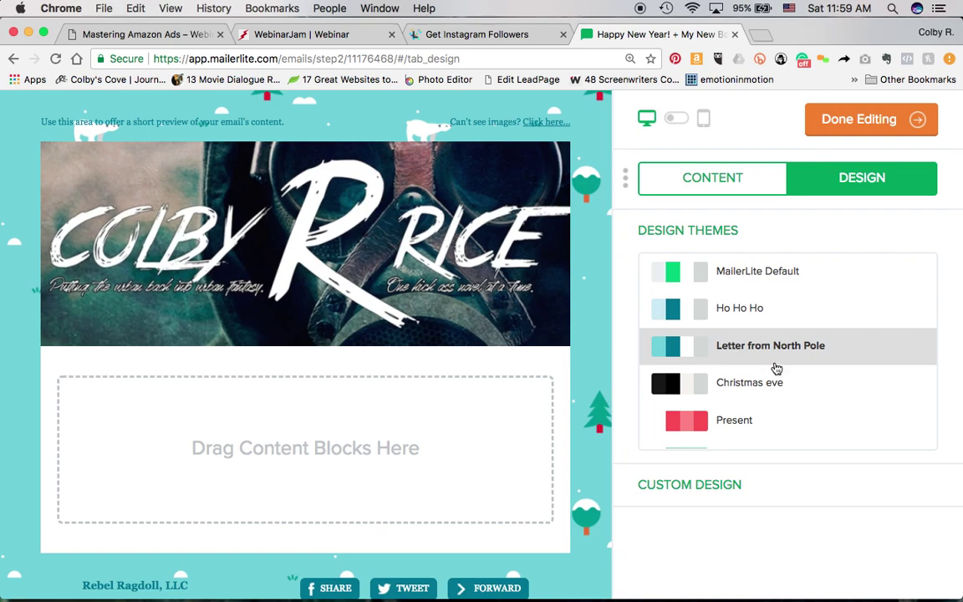
{"action": "left_click", "coordinate": [709, 389]}
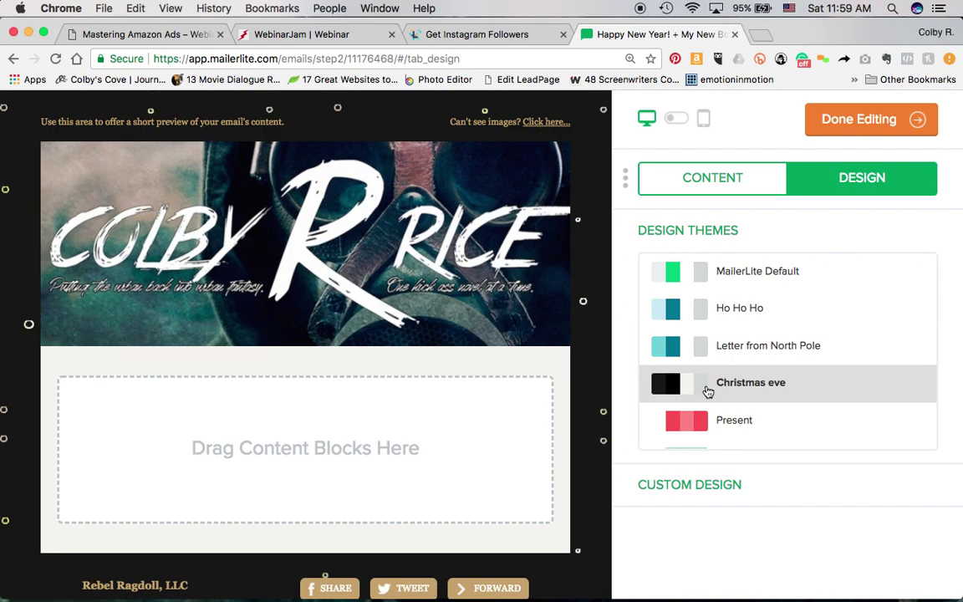
{"action": "scroll", "coordinate": [706, 385], "scroll_direction": "down", "scroll_amount": 2}
{"action": "left_click", "coordinate": [701, 341]}
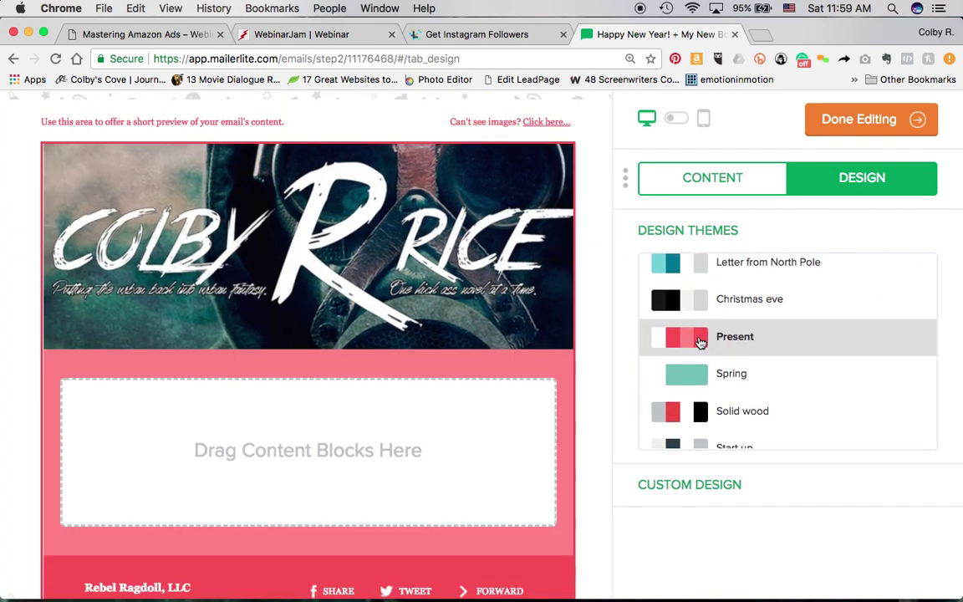
{"action": "left_click", "coordinate": [719, 377]}
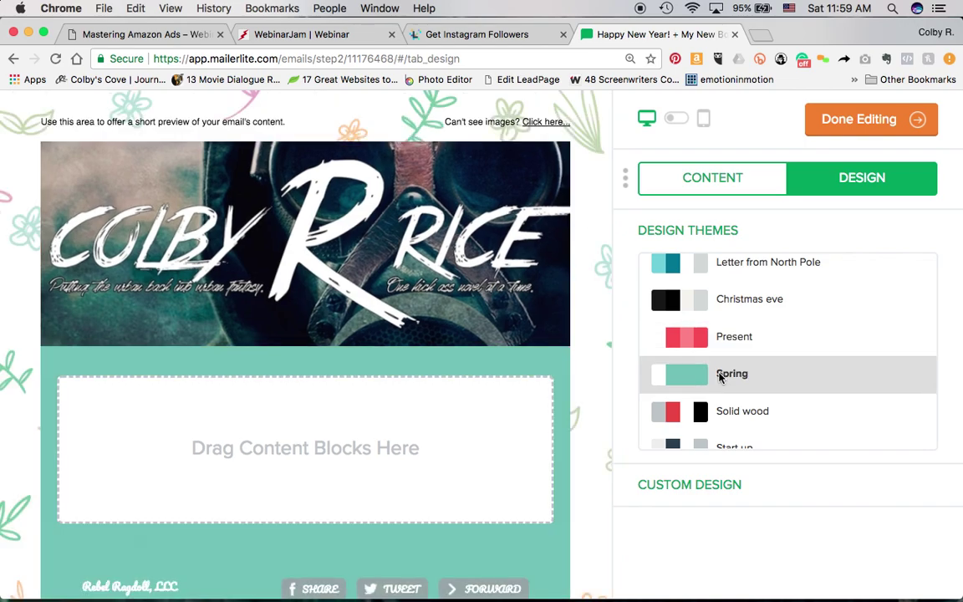
- Try the Solid wood, Start up, Feathered and Light gadget design themes on the email
{"action": "scroll", "coordinate": [719, 376], "scroll_direction": "down", "scroll_amount": 2}
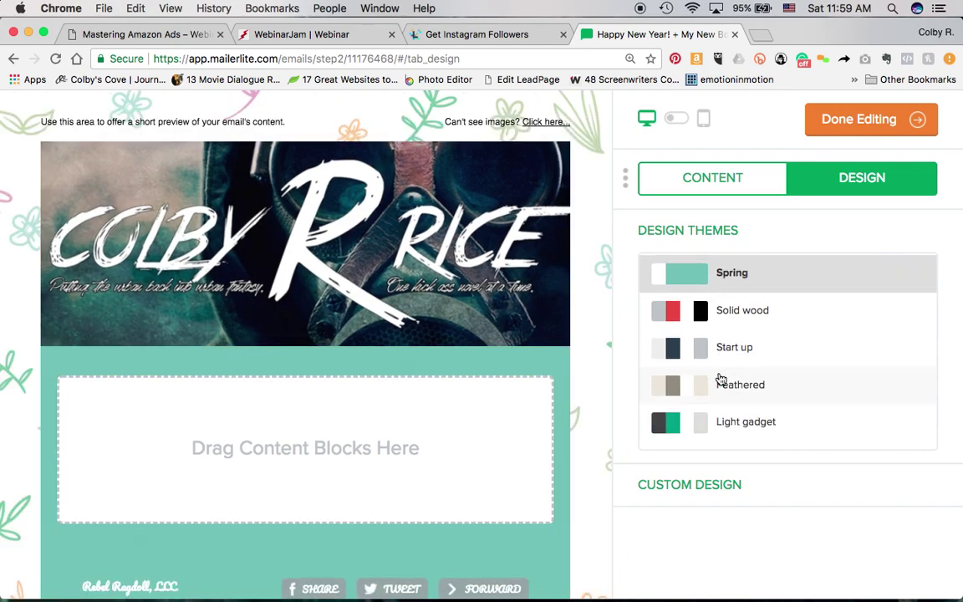
{"action": "left_click", "coordinate": [742, 315]}
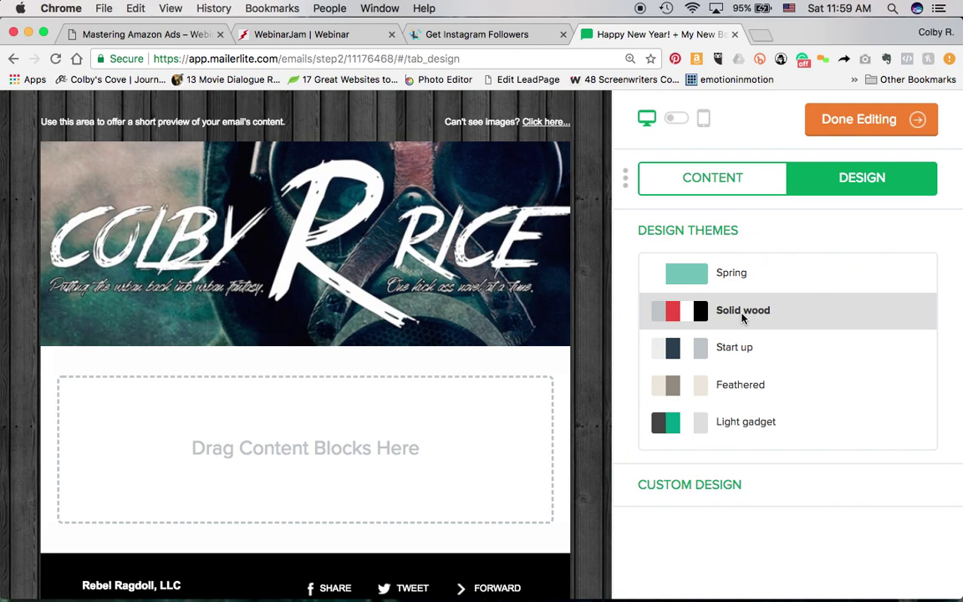
{"action": "left_click", "coordinate": [718, 349]}
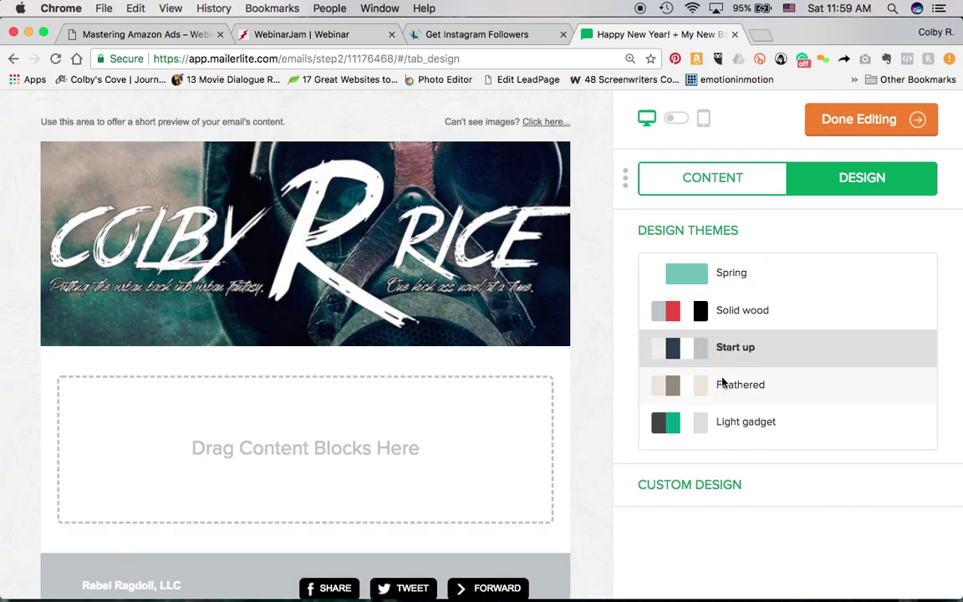
{"action": "left_click", "coordinate": [723, 382]}
{"action": "left_click", "coordinate": [725, 423]}
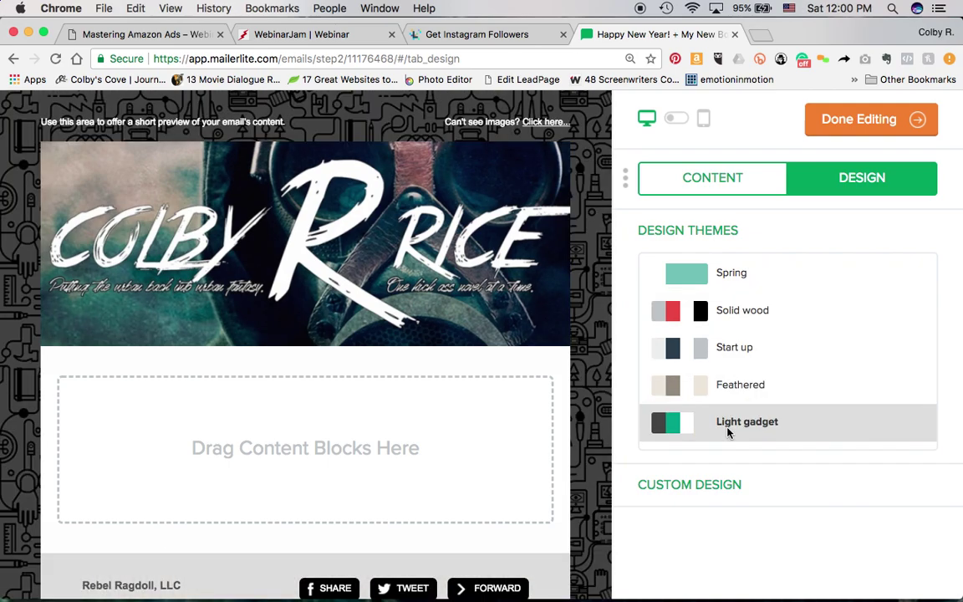
- Try the 50 shades of grey, Minty, Dark gadget and Fluxus design themes on the email
{"action": "scroll", "coordinate": [727, 431], "scroll_direction": "down", "scroll_amount": 3}
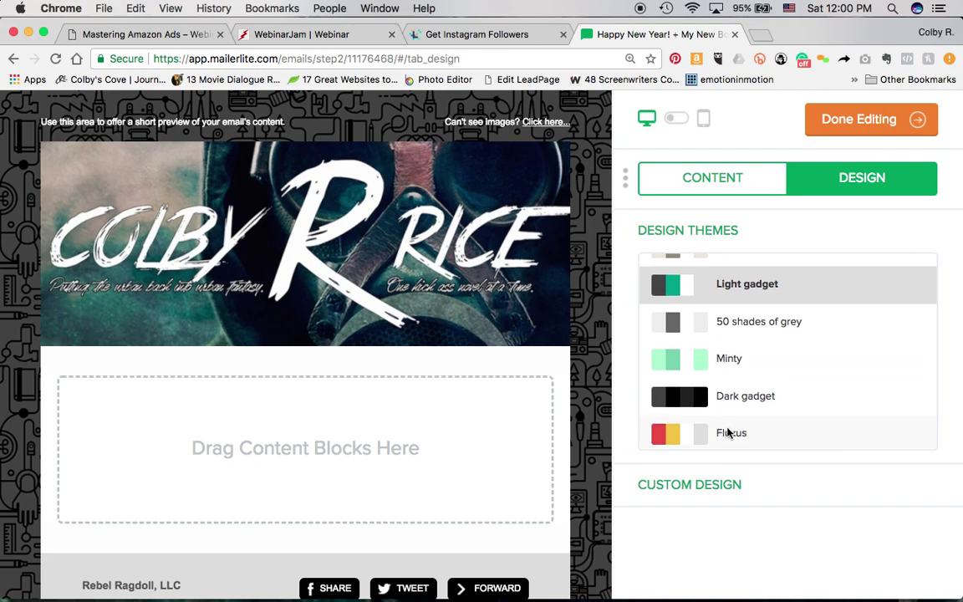
{"action": "left_click", "coordinate": [737, 331]}
{"action": "left_click", "coordinate": [726, 360]}
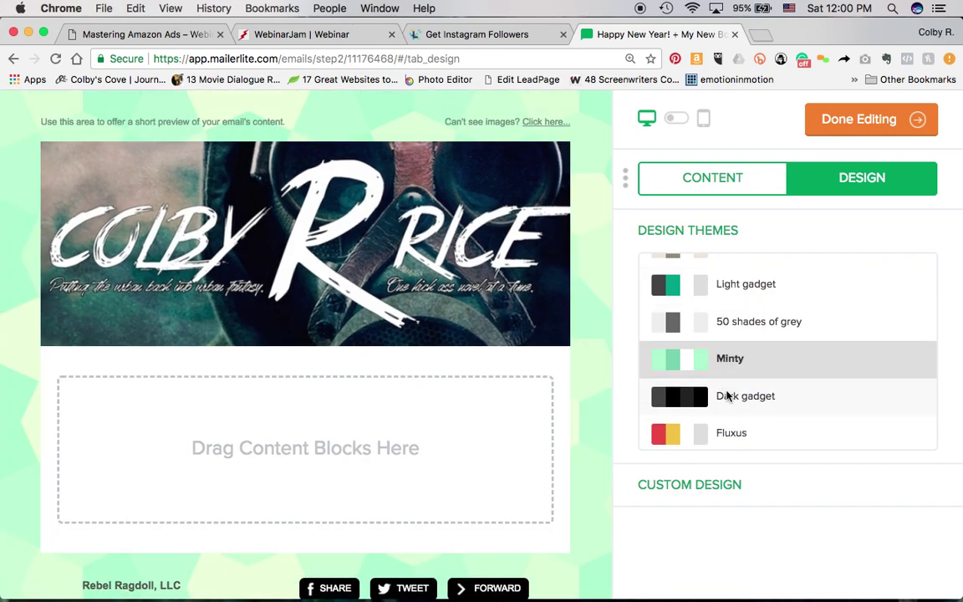
{"action": "left_click", "coordinate": [726, 396]}
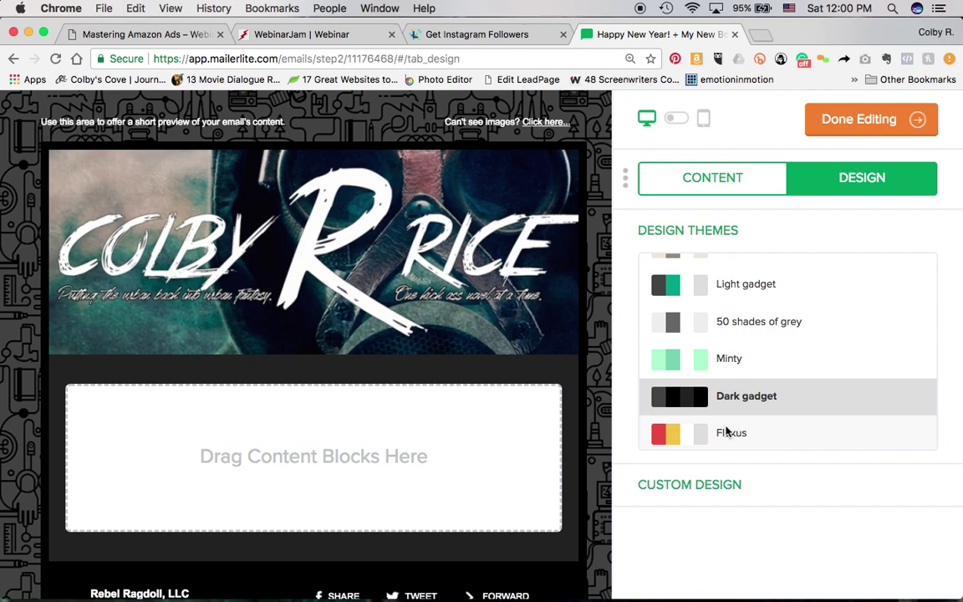
{"action": "left_click", "coordinate": [727, 432]}
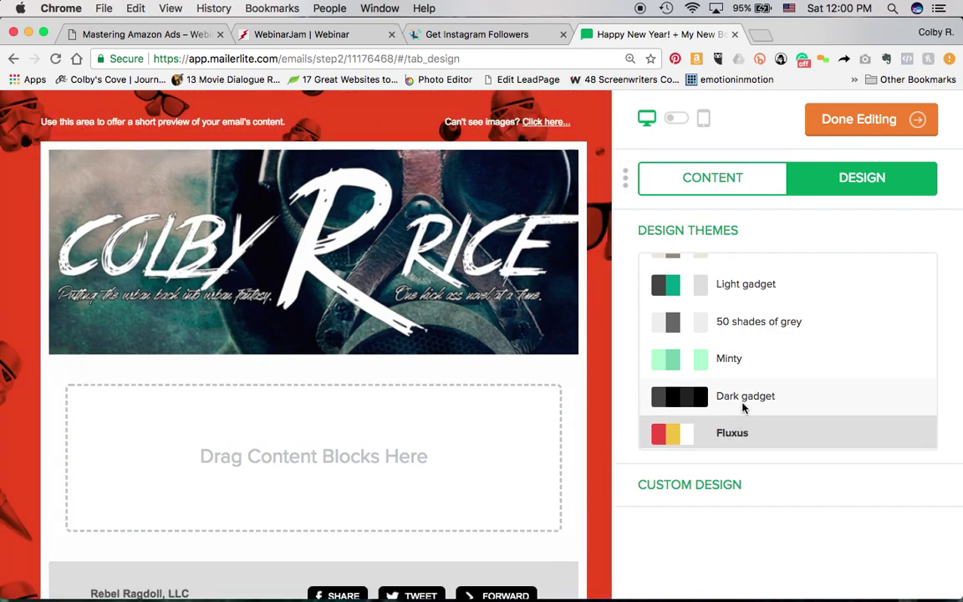
- Browse the remaining design themes and apply the MailerLite Default theme to the email
{"action": "scroll", "coordinate": [747, 402], "scroll_direction": "up", "scroll_amount": 5}
{"action": "scroll", "coordinate": [747, 402], "scroll_direction": "down", "scroll_amount": 5}
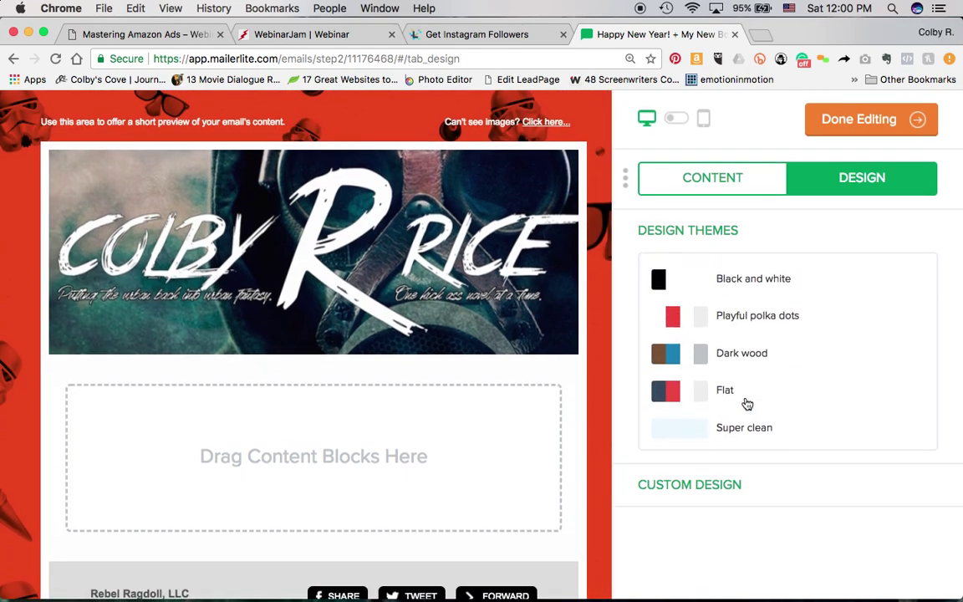
{"action": "scroll", "coordinate": [747, 402], "scroll_direction": "up", "scroll_amount": 5}
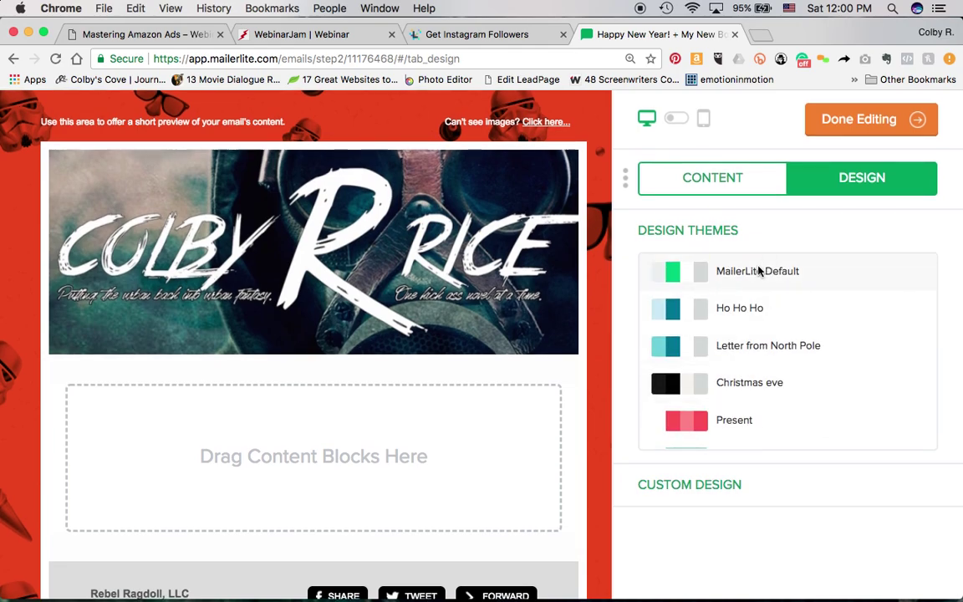
{"action": "left_click", "coordinate": [742, 282]}
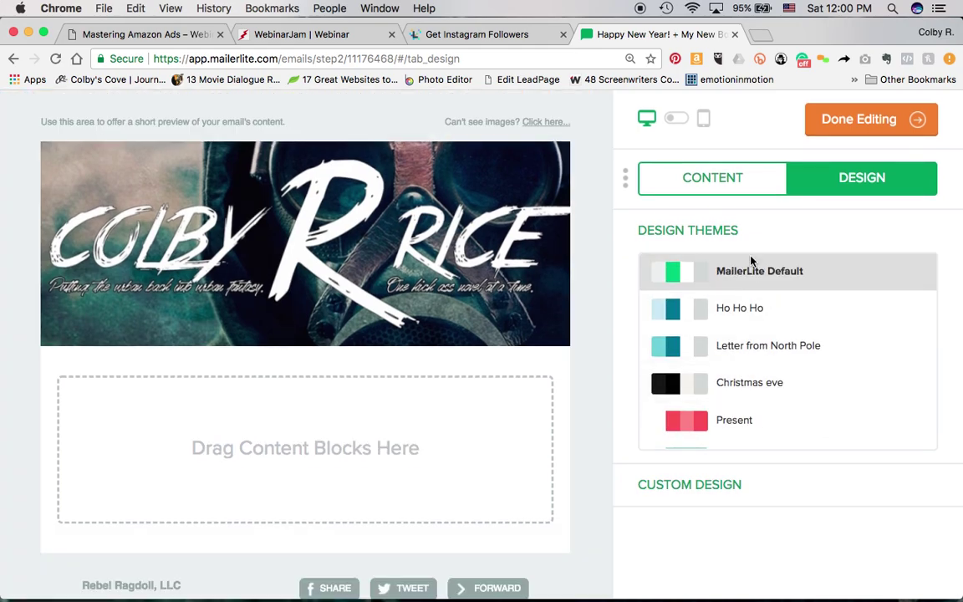
- Delete a trial text block and place a title block below the header image instead
{"action": "left_click", "coordinate": [693, 178]}
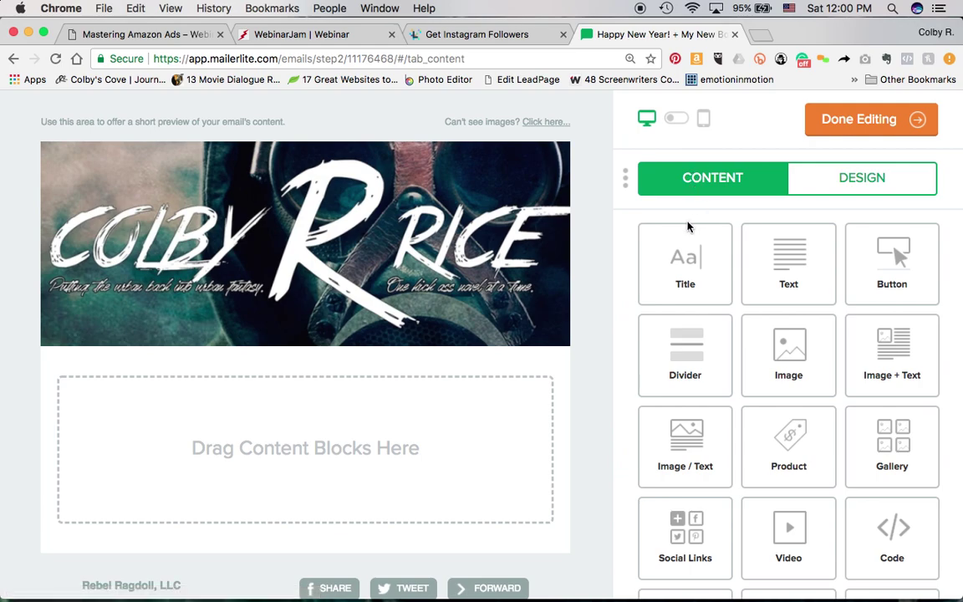
{"action": "left_click", "coordinate": [760, 307]}
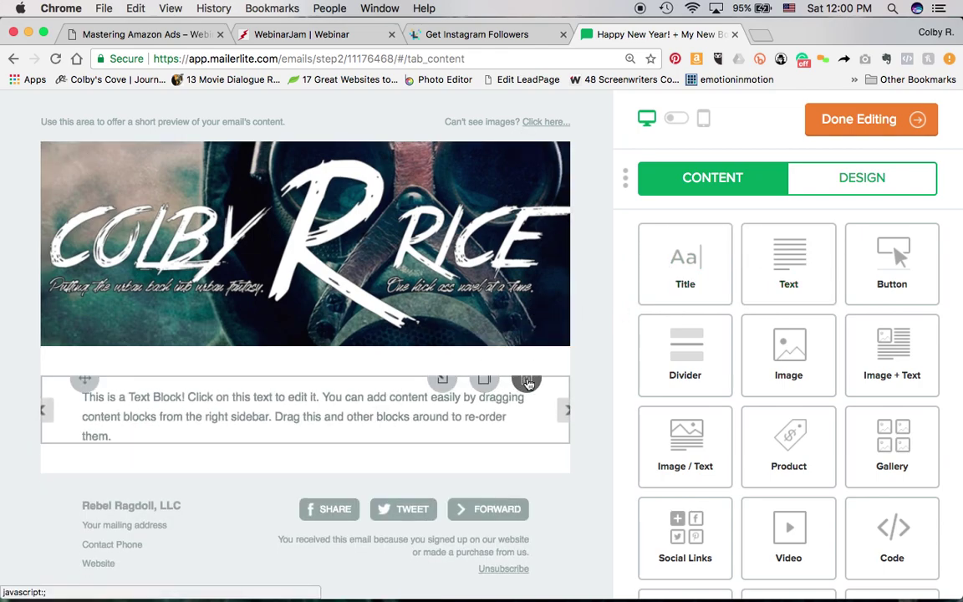
{"action": "left_click", "coordinate": [525, 378]}
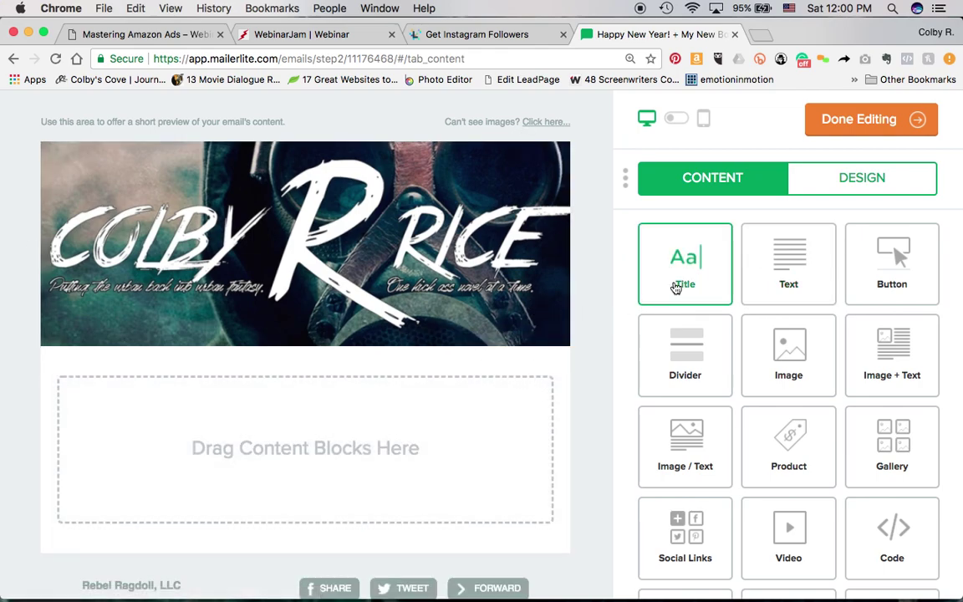
{"action": "left_click_drag", "start_coordinate": [676, 288], "coordinate": [388, 426]}
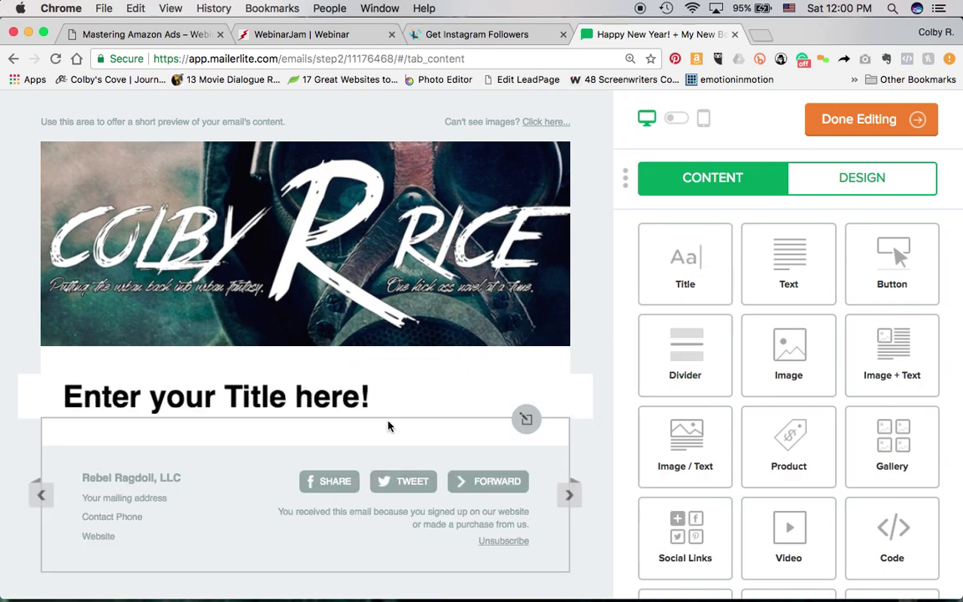
- Set the title block to "Hey" followed by the recipient's first name and an exclamation mark, without a link, and save it
{"action": "left_click", "coordinate": [324, 393]}
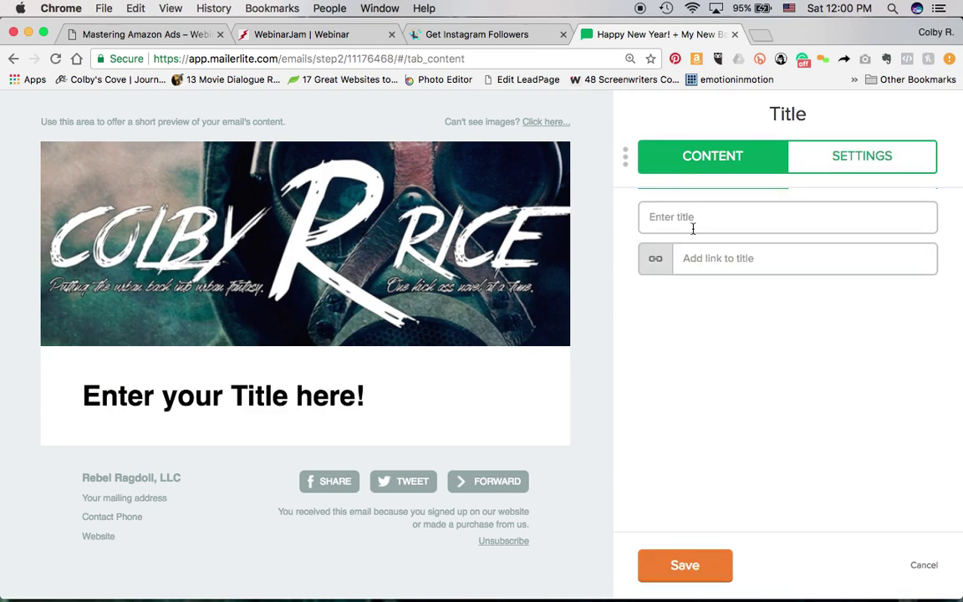
{"action": "type", "text": "Hey C"}
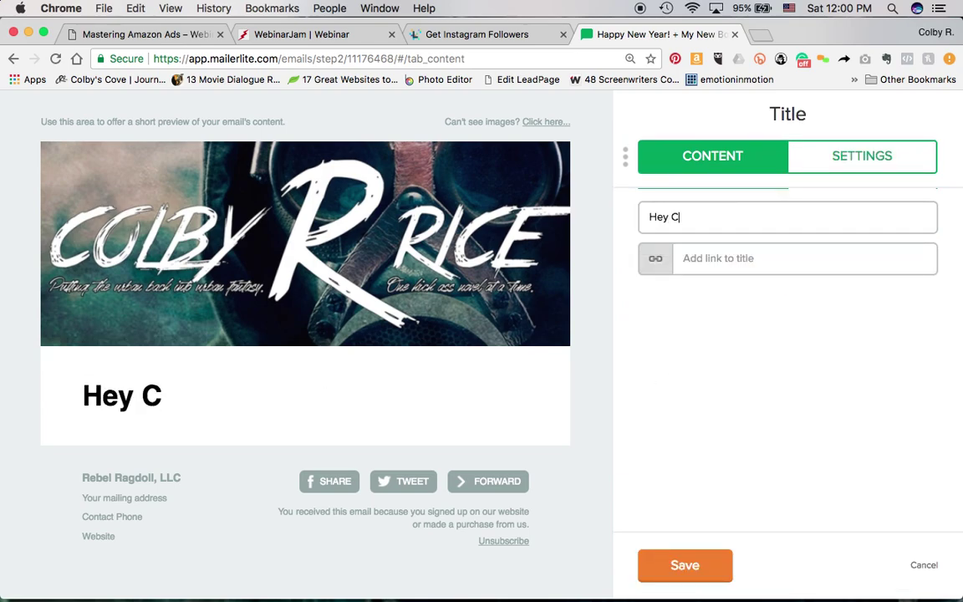
{"action": "type", "text": "aroline!"}
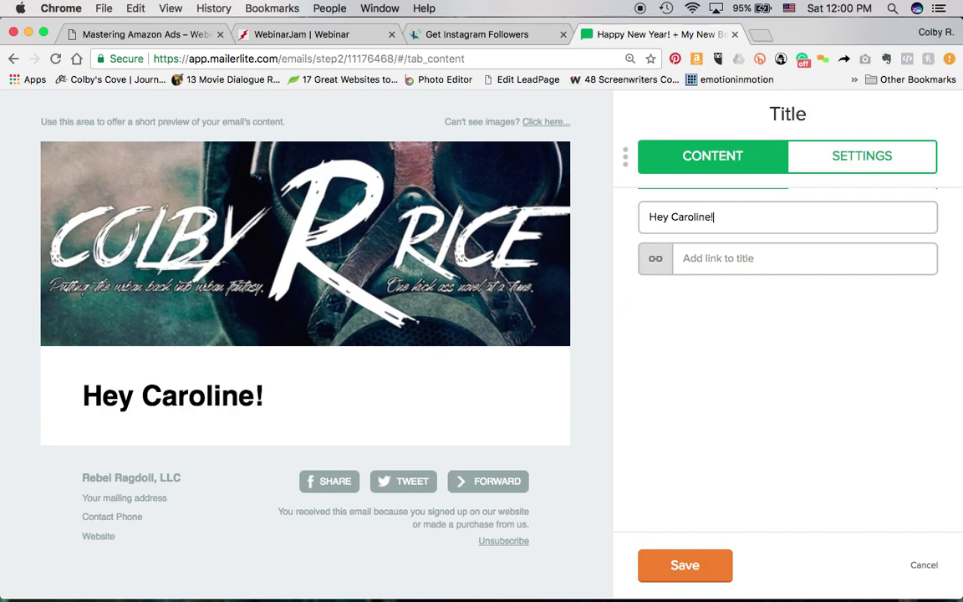
{"action": "left_click", "coordinate": [730, 261]}
{"action": "left_click", "coordinate": [652, 564]}
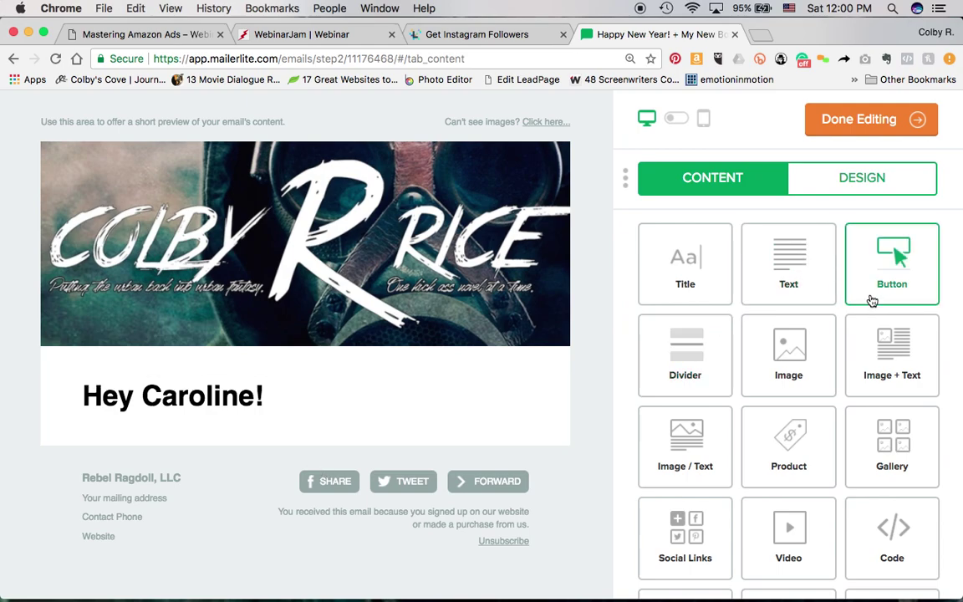
- Add text blocks beneath the greeting title and delete one so that a single text block is left
{"action": "scroll", "coordinate": [775, 473], "scroll_direction": "down", "scroll_amount": 3}
{"action": "scroll", "coordinate": [776, 475], "scroll_direction": "up", "scroll_amount": 3}
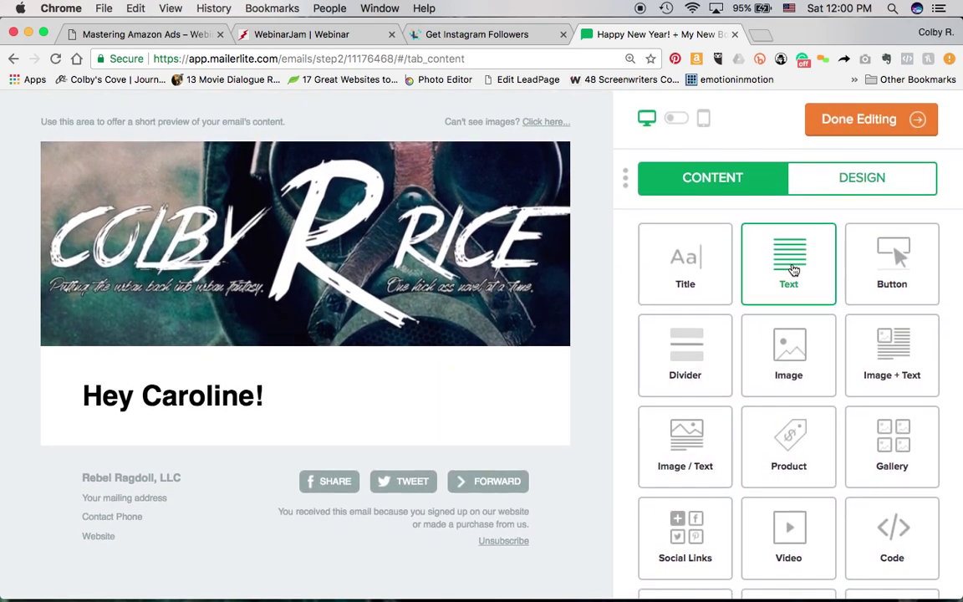
{"action": "left_click", "coordinate": [793, 269]}
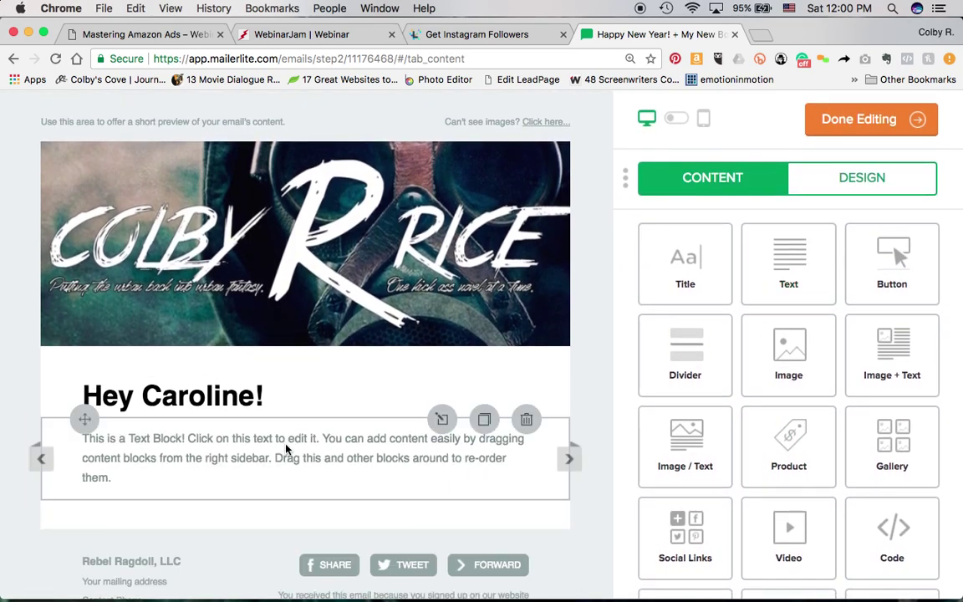
{"action": "left_click_drag", "start_coordinate": [771, 281], "coordinate": [343, 563]}
{"action": "scroll", "coordinate": [343, 563], "scroll_direction": "down", "scroll_amount": 3}
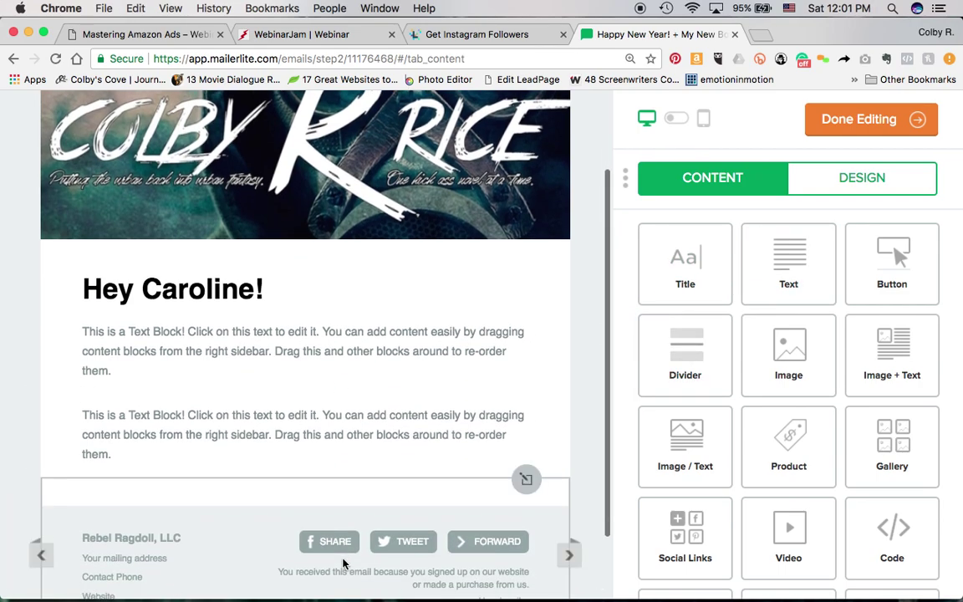
{"action": "left_click", "coordinate": [526, 312]}
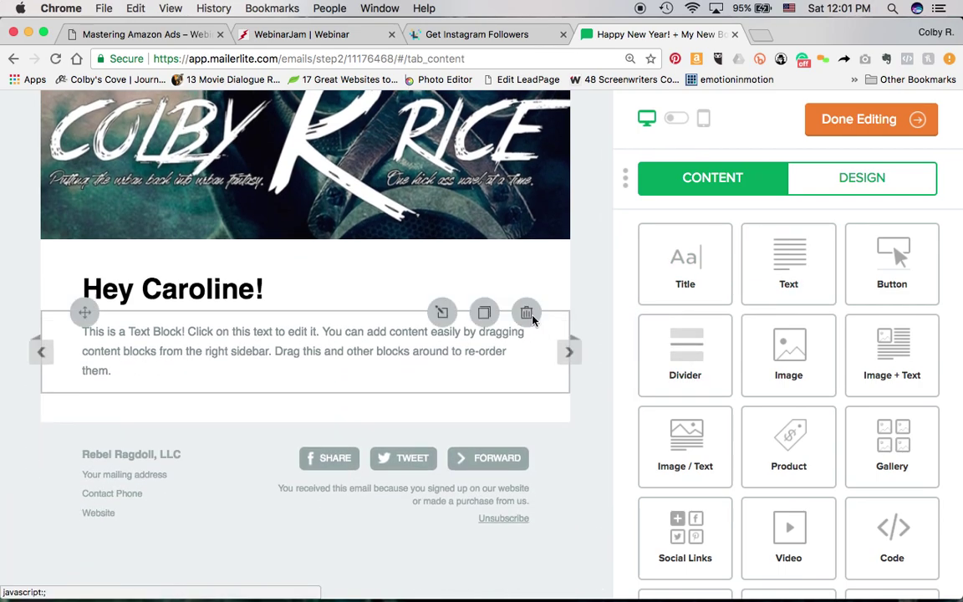
- Replace the text block's placeholder with "How are you? Are you enjoying the tutorial?", leaving the subtitle empty
{"action": "left_click", "coordinate": [381, 337]}
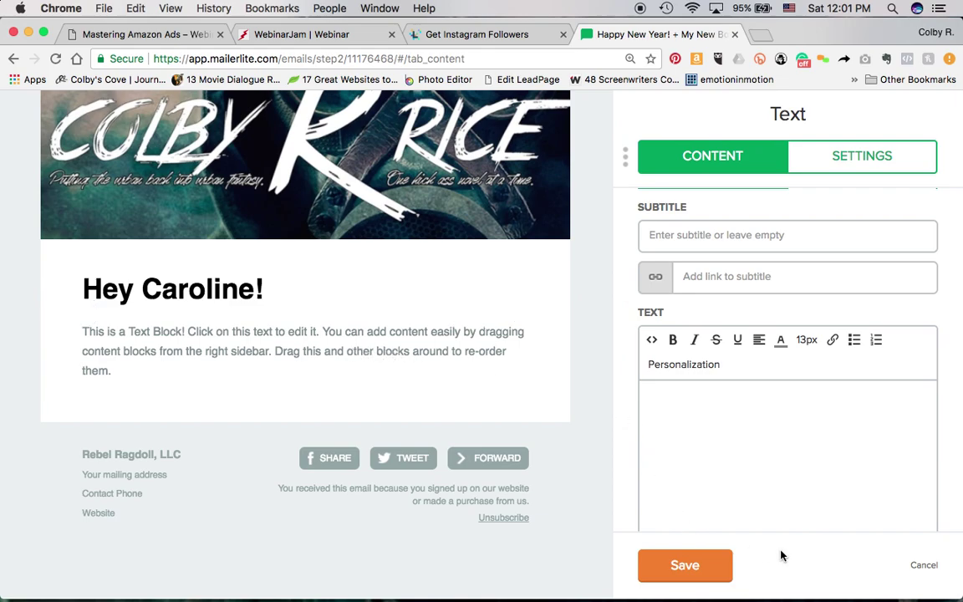
{"action": "left_click", "coordinate": [924, 564]}
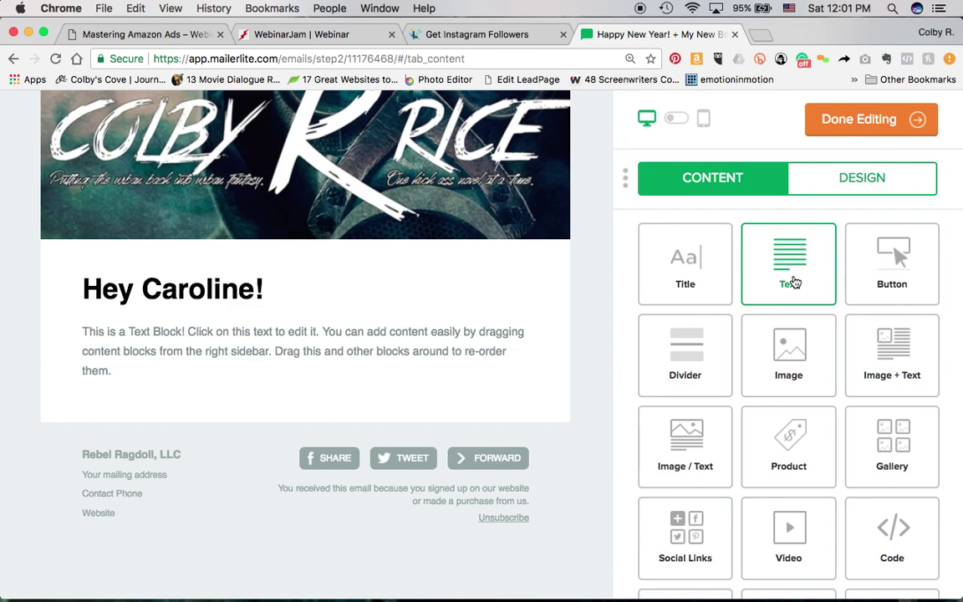
{"action": "left_click", "coordinate": [368, 339]}
{"action": "left_click", "coordinate": [641, 433]}
{"action": "type", "text": "H"}
{"action": "type", "text": "are "}
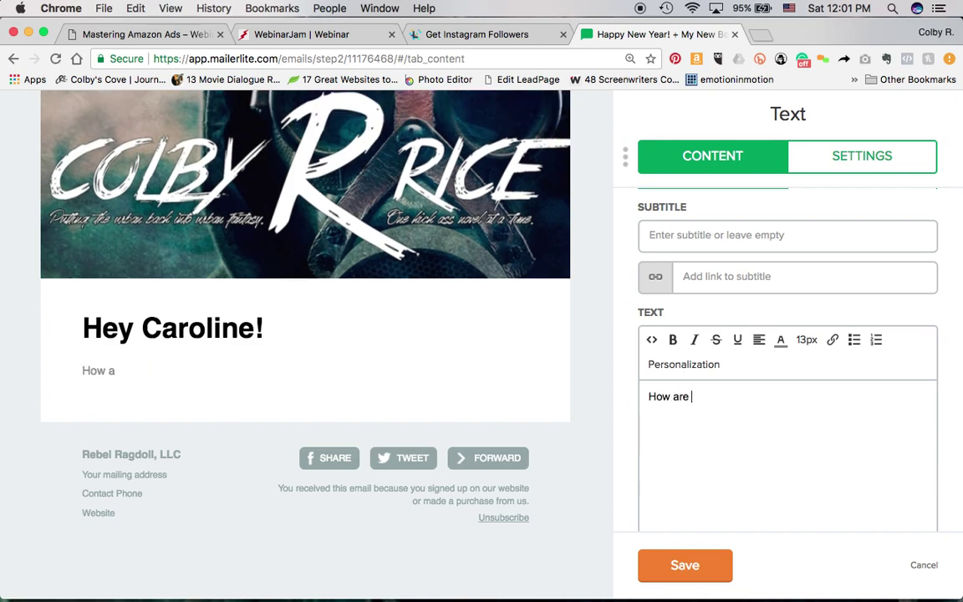
{"action": "type", "text": "you? Are you enjoyuo"}
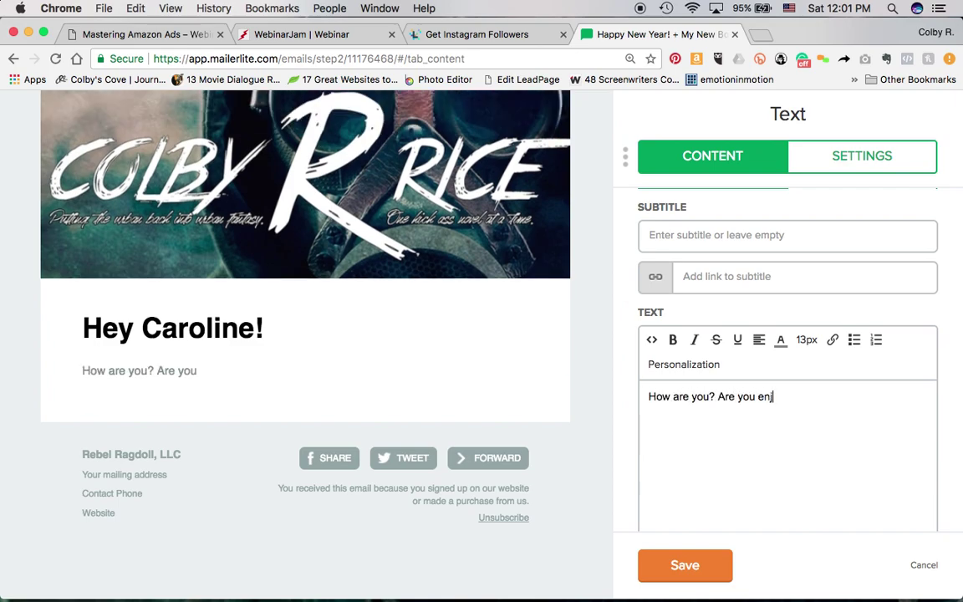
{"action": "key", "text": "BackSpace"}
{"action": "key", "text": "BackSpace"}
{"action": "type", "text": "ing the tur"}
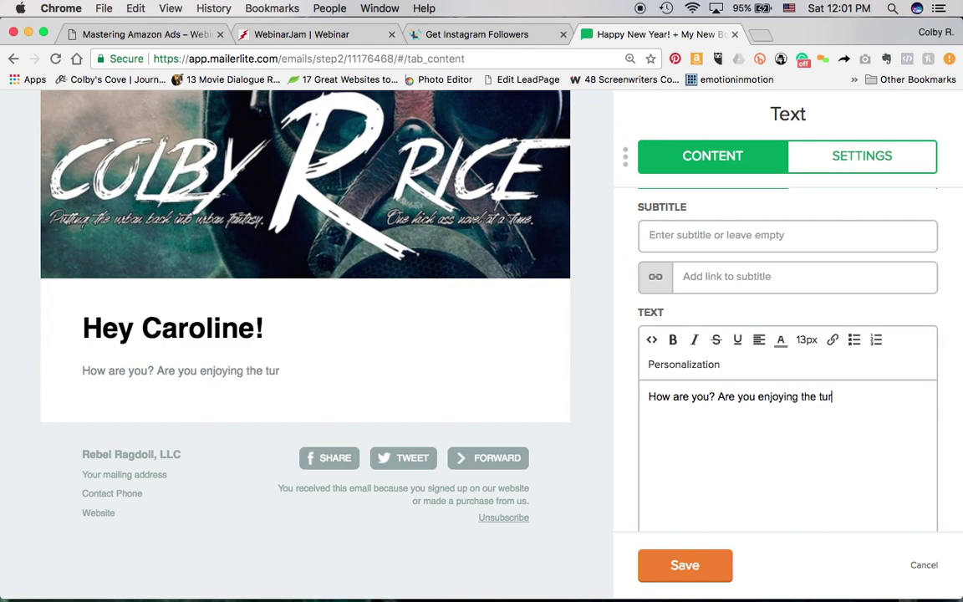
{"action": "type", "text": "toro"}
{"action": "type", "text": "ial?"}
- Continue the text block's body with the sentence "I hope it is easy and digestible for you!"
{"action": "type", "text": " I hope "}
{"action": "type", "text": "it is easy "}
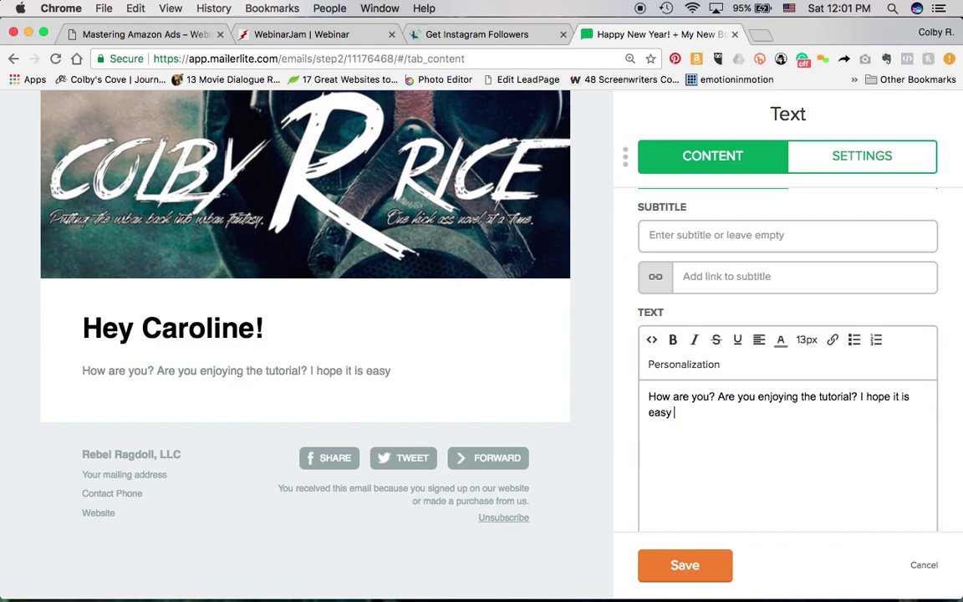
{"action": "type", "text": "and digestib"}
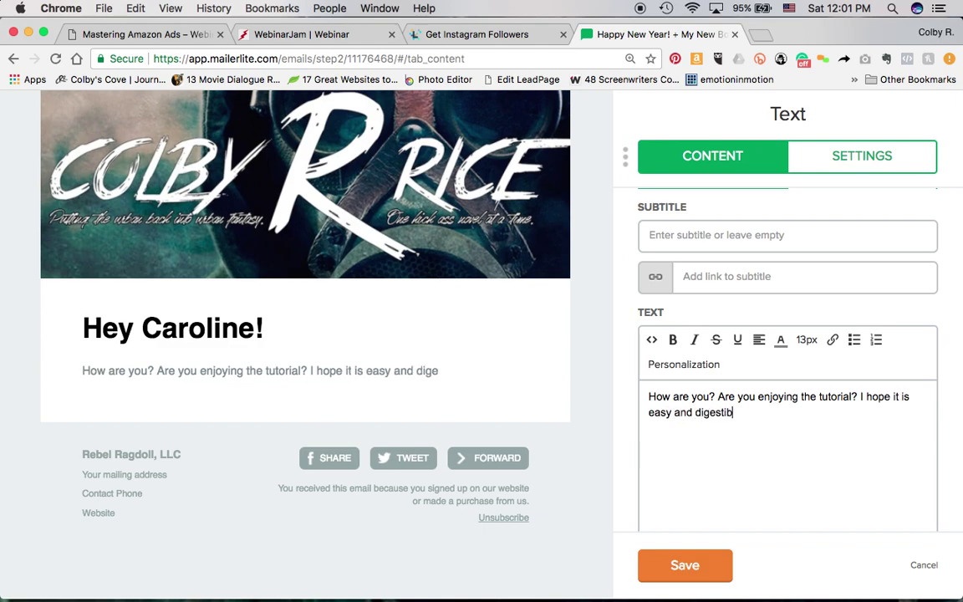
{"action": "type", "text": "le for you!"}
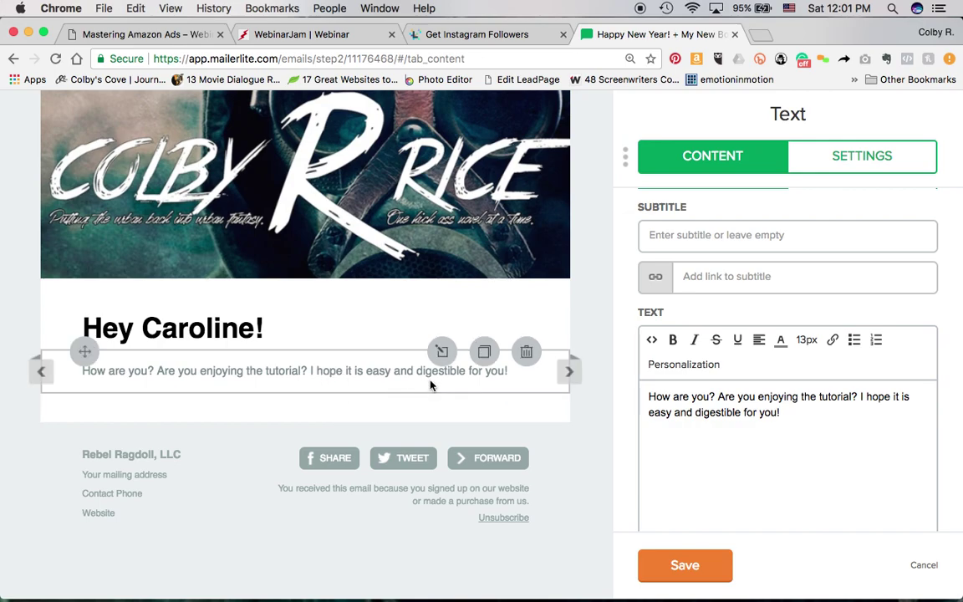
- Set the whole body paragraph's text color to black
{"action": "triple_click", "coordinate": [786, 411]}
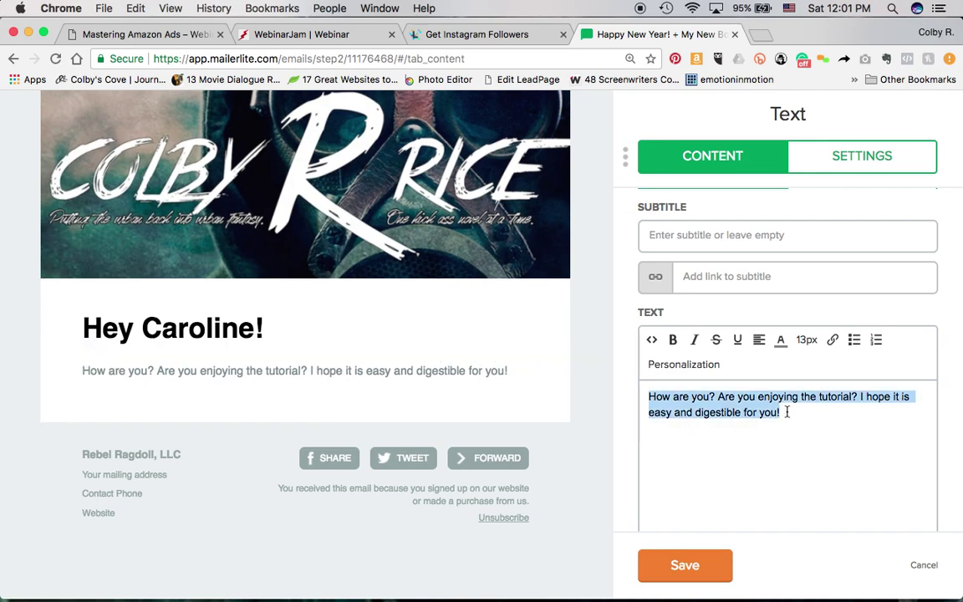
{"action": "left_click", "coordinate": [781, 343]}
{"action": "left_click", "coordinate": [744, 378]}
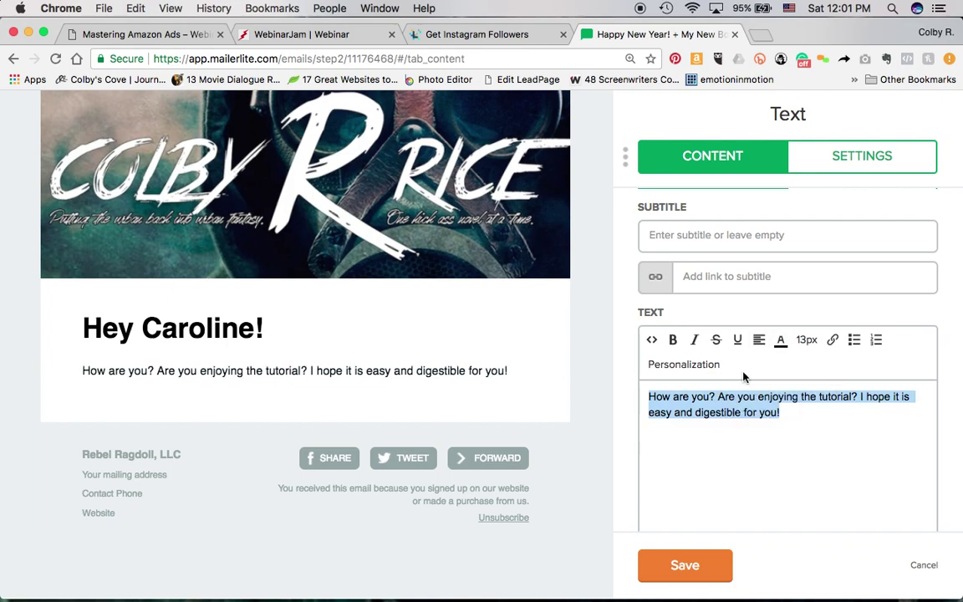
{"action": "left_click", "coordinate": [817, 439]}
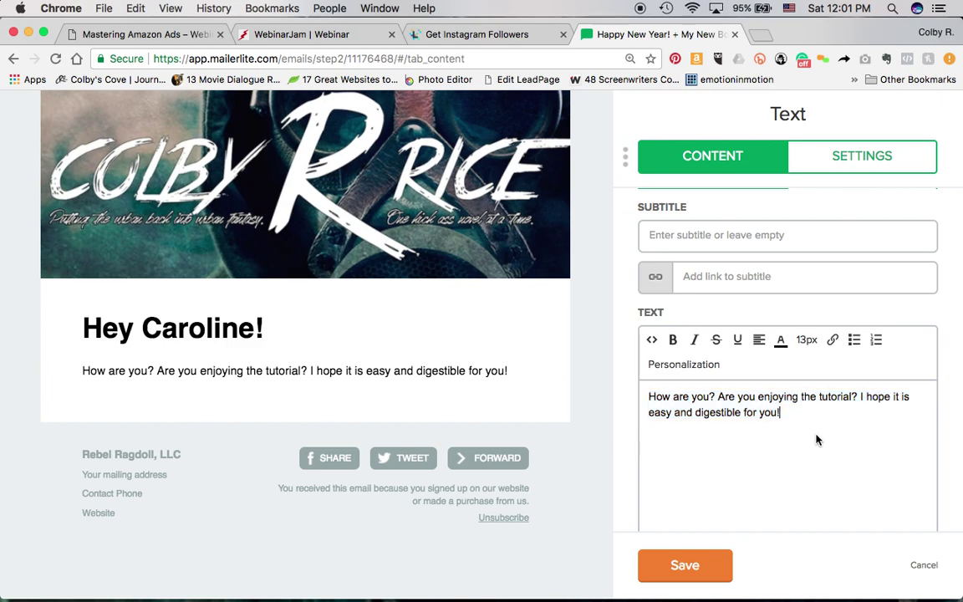
- Define the custom text color fd1e90 for text entered at the end of the body paragraph
{"action": "left_click", "coordinate": [780, 340]}
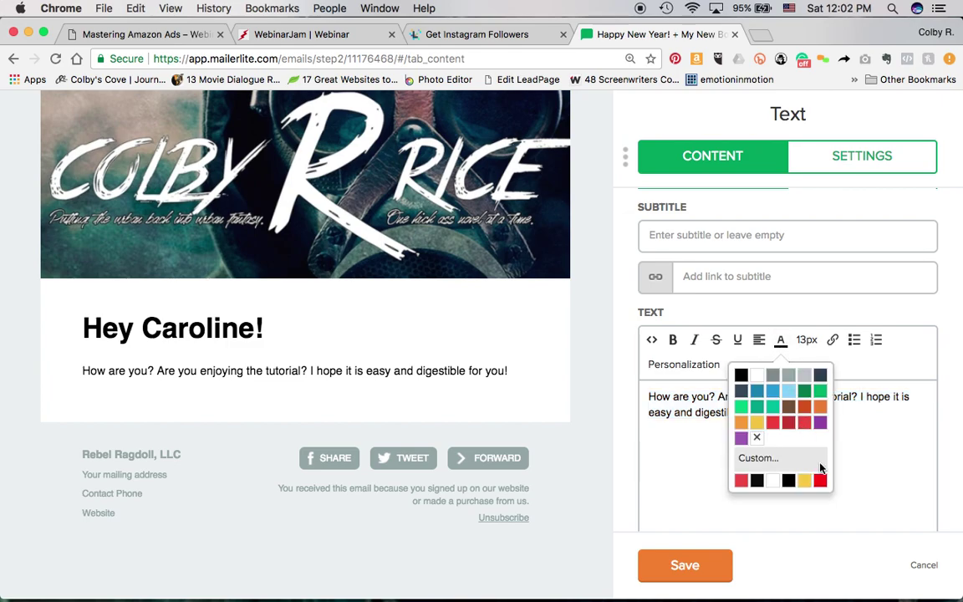
{"action": "left_click", "coordinate": [764, 458]}
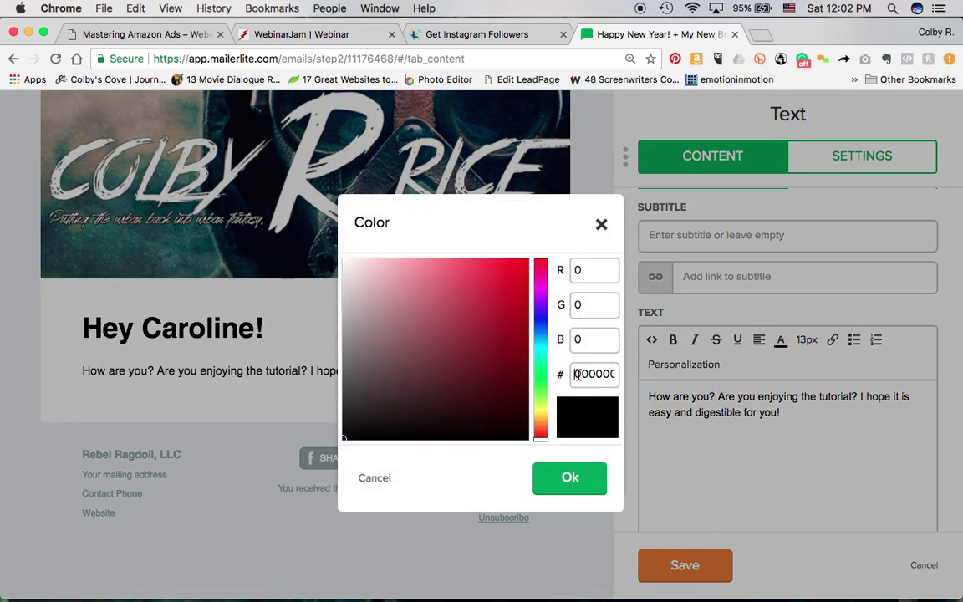
{"action": "double_click", "coordinate": [576, 374]}
{"action": "type", "text": "fd"}
{"action": "left_click", "coordinate": [591, 359]}
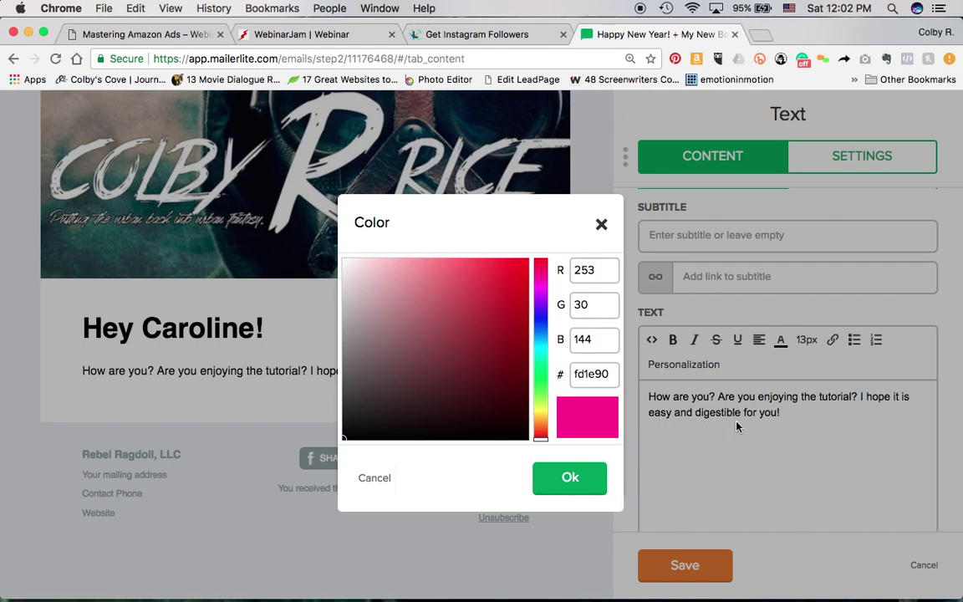
{"action": "double_click", "coordinate": [590, 375]}
{"action": "left_click", "coordinate": [568, 485]}
- Try the custom color with a few "s" letters after the last sentence, and remove them again
{"action": "type", "text": "s"}
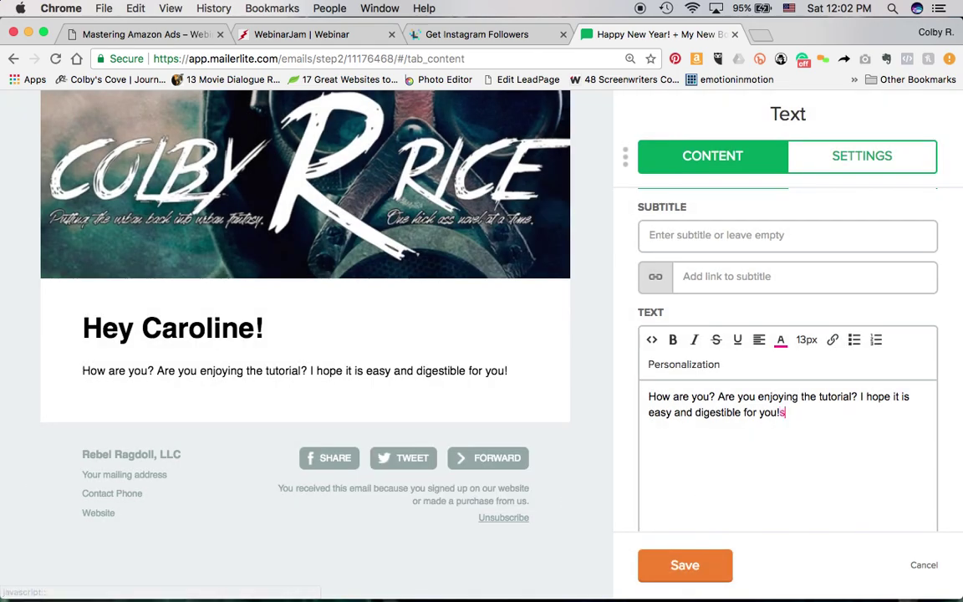
{"action": "type", "text": "sssss"}
{"action": "key", "text": "BackSpace"}
{"action": "key", "text": "BackSpace"}
{"action": "key", "text": "BackSpace"}
{"action": "key", "text": "BackSpace"}
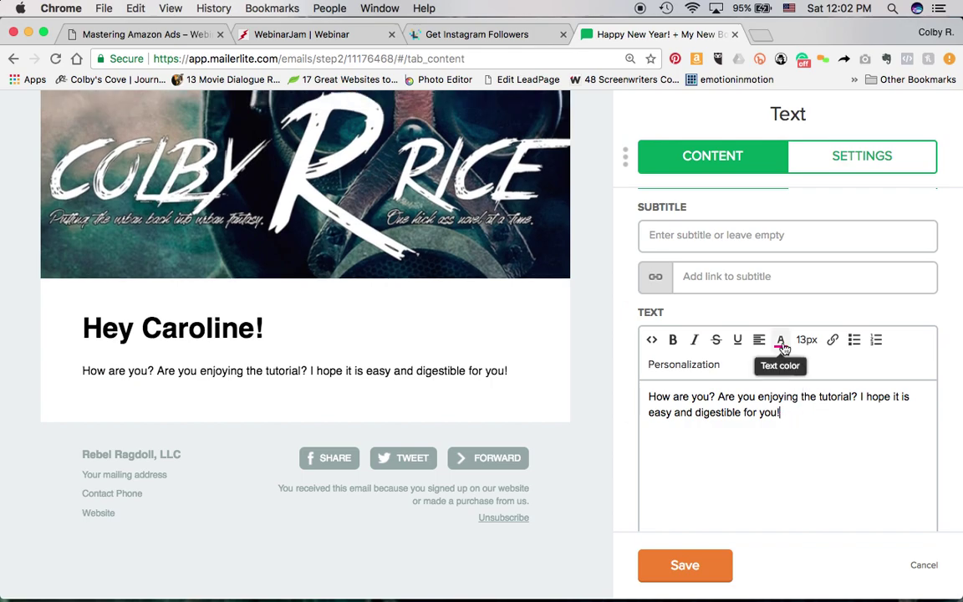
- Check the stored custom colors, and view the body text's source code without editing it
{"action": "left_click", "coordinate": [781, 340]}
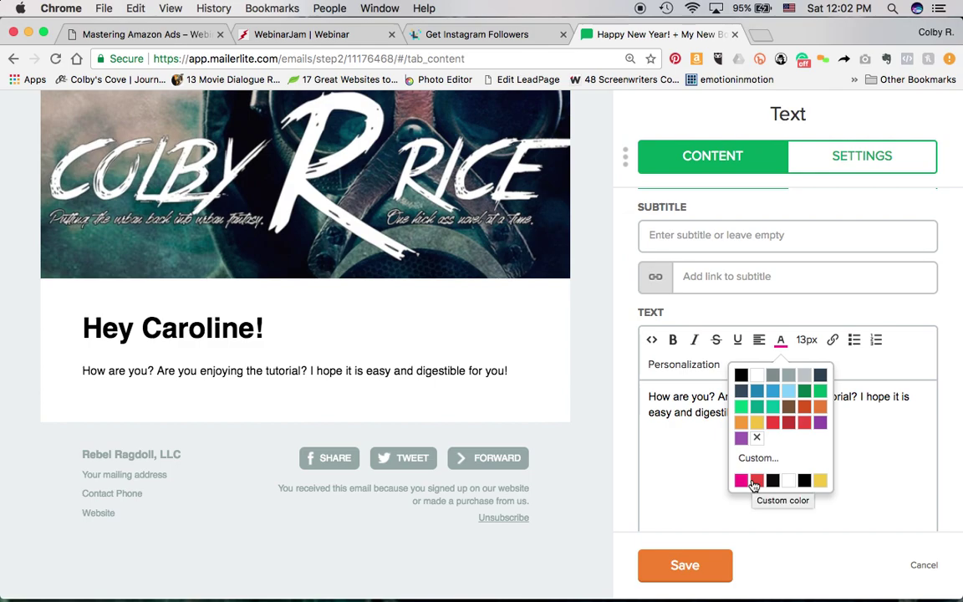
{"action": "left_click", "coordinate": [707, 439]}
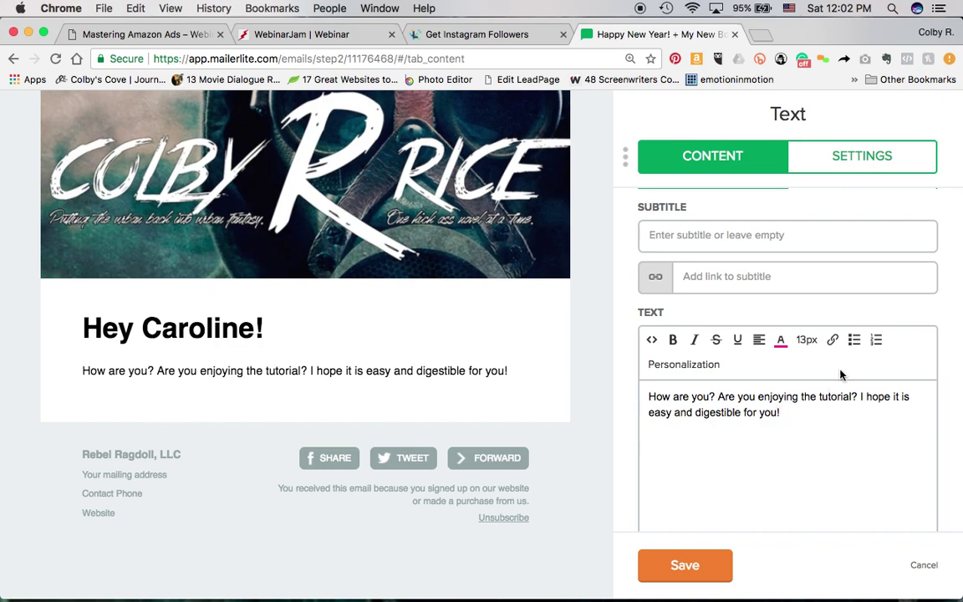
{"action": "left_click", "coordinate": [787, 412]}
{"action": "left_click", "coordinate": [655, 341]}
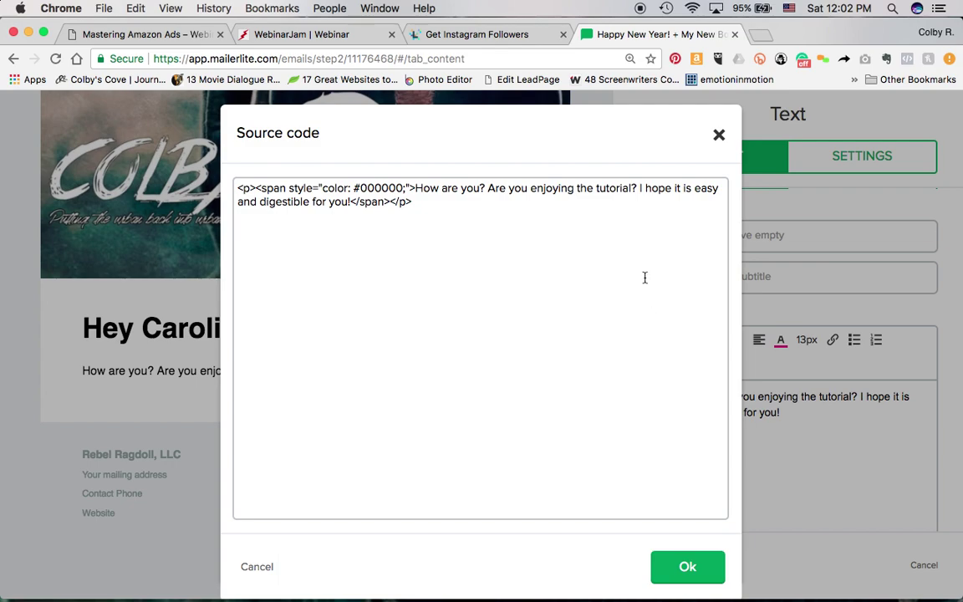
{"action": "left_click", "coordinate": [721, 136]}
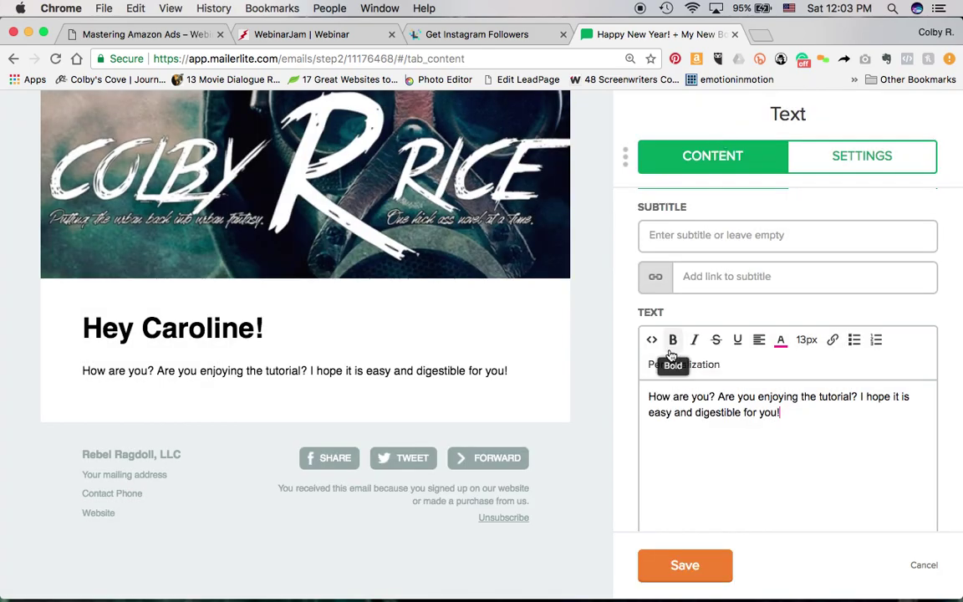
- Try center alignment and right alignment on the whole body paragraph
{"action": "triple_click", "coordinate": [794, 412]}
{"action": "left_click", "coordinate": [759, 343]}
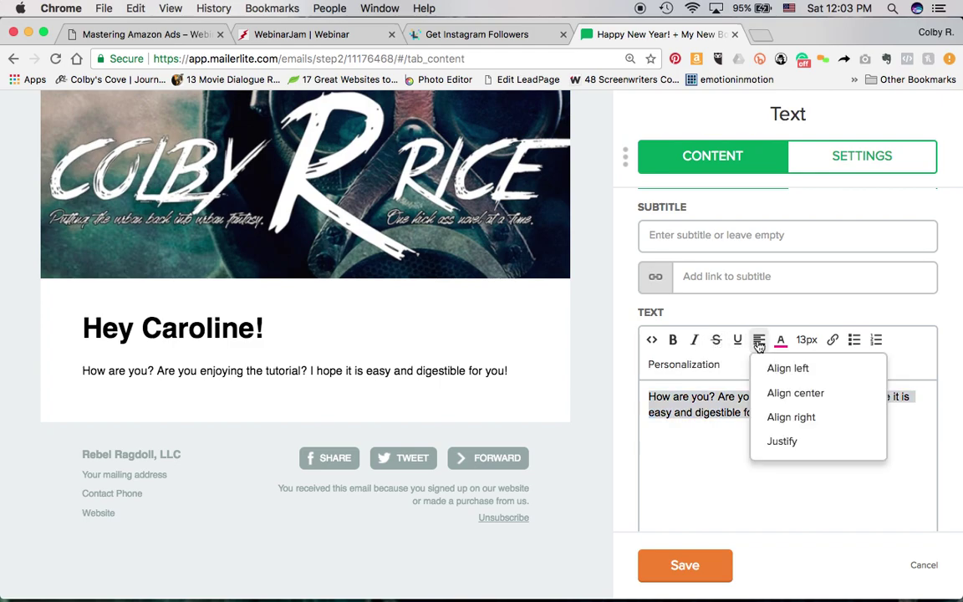
{"action": "left_click", "coordinate": [779, 393]}
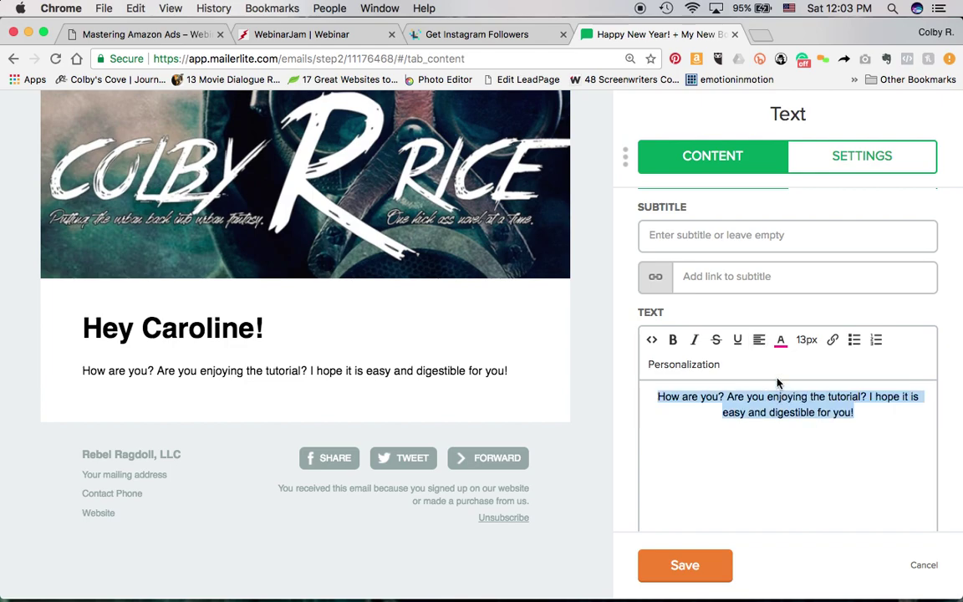
{"action": "left_click", "coordinate": [759, 339]}
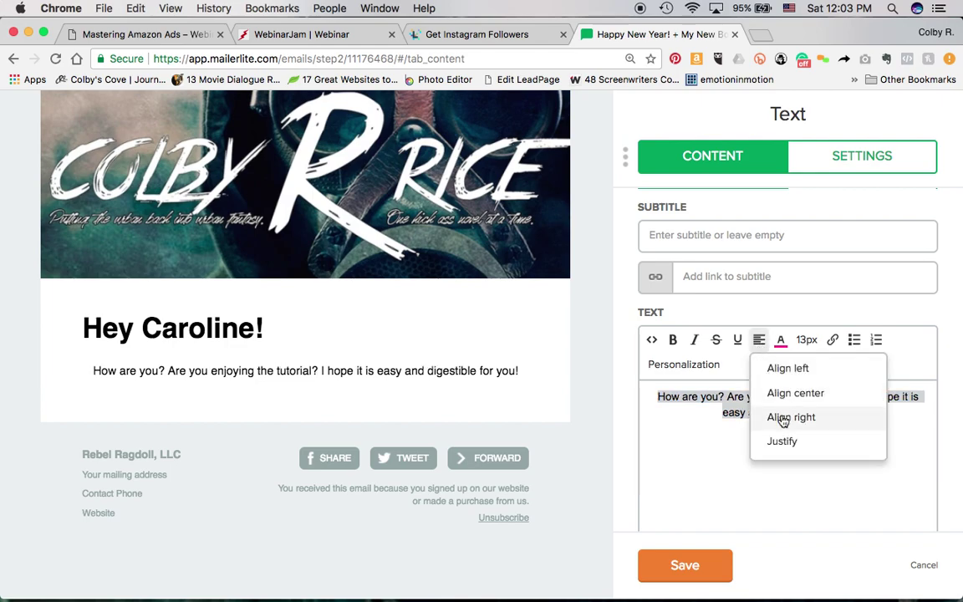
{"action": "left_click", "coordinate": [779, 418]}
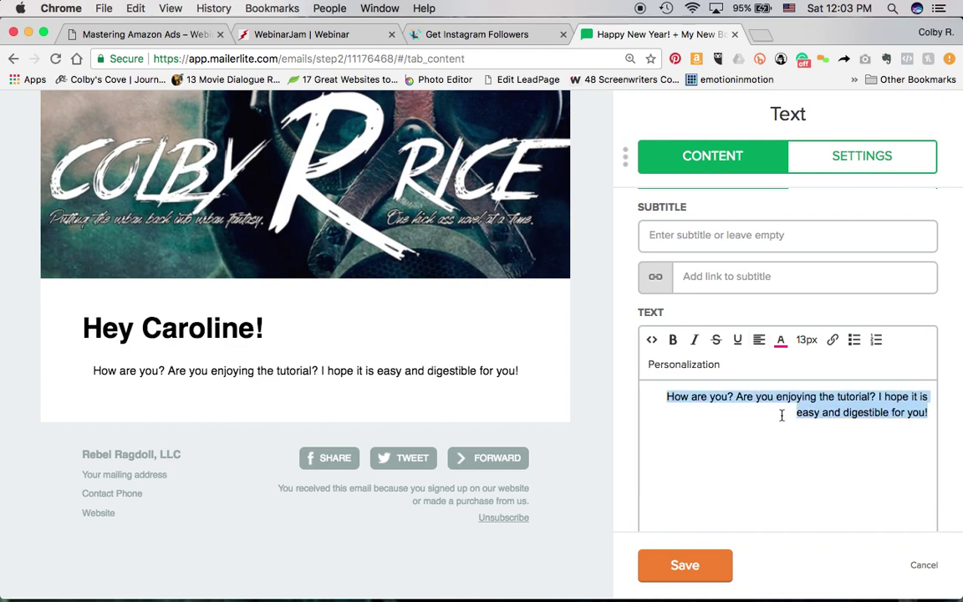
- Justify the whole body paragraph
{"action": "left_click", "coordinate": [759, 339]}
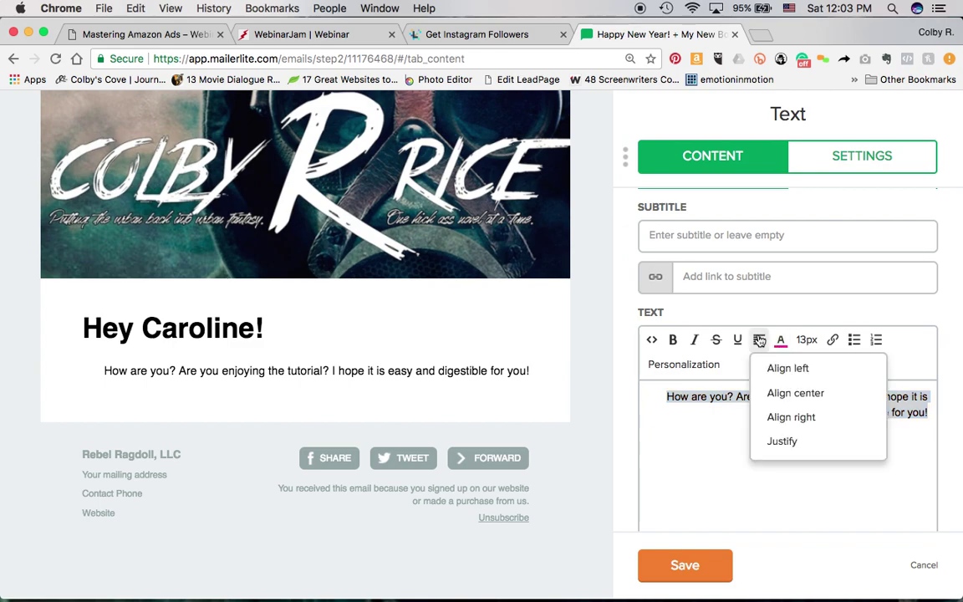
{"action": "left_click", "coordinate": [791, 444]}
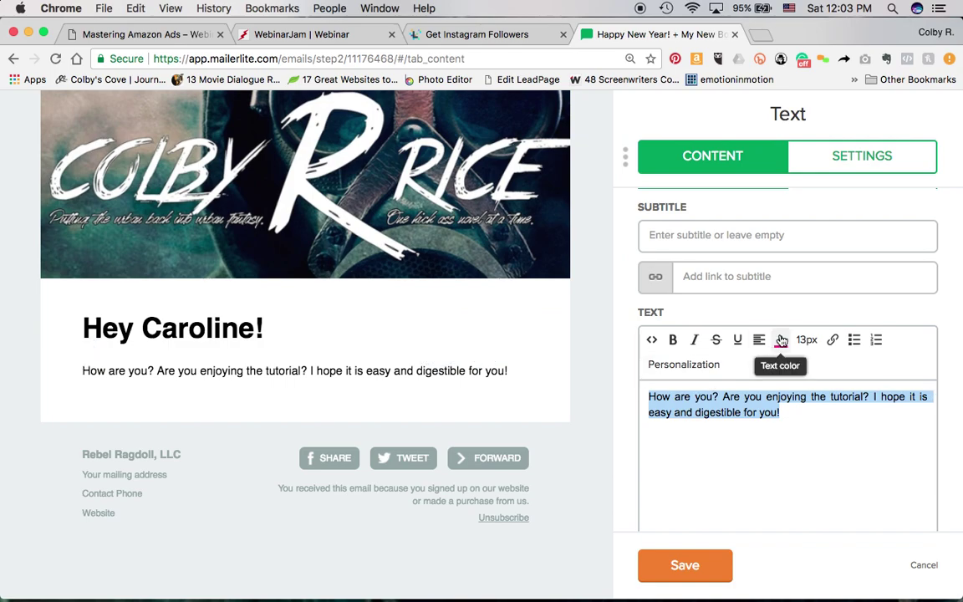
{"action": "left_click", "coordinate": [815, 405]}
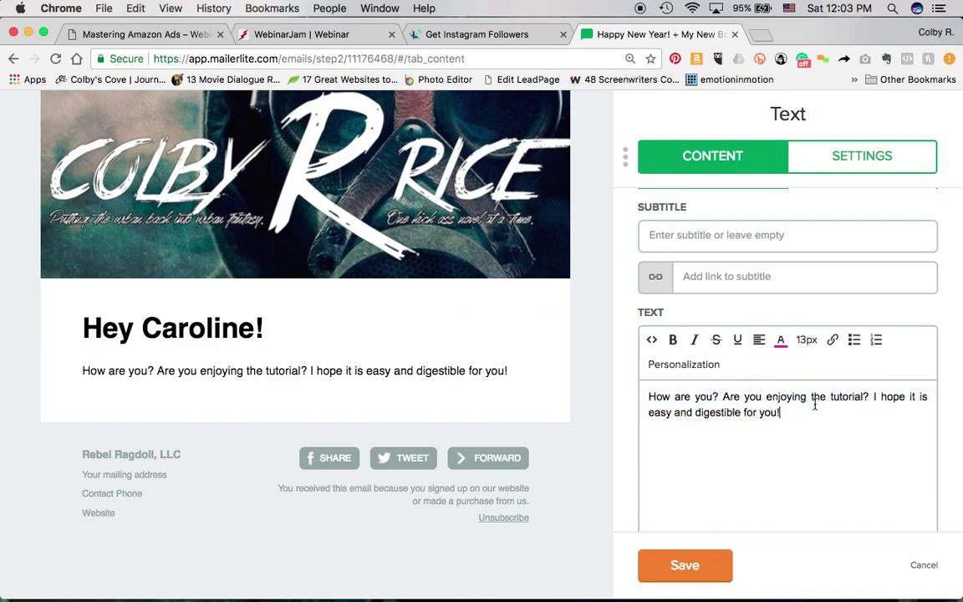
{"action": "left_click", "coordinate": [759, 340]}
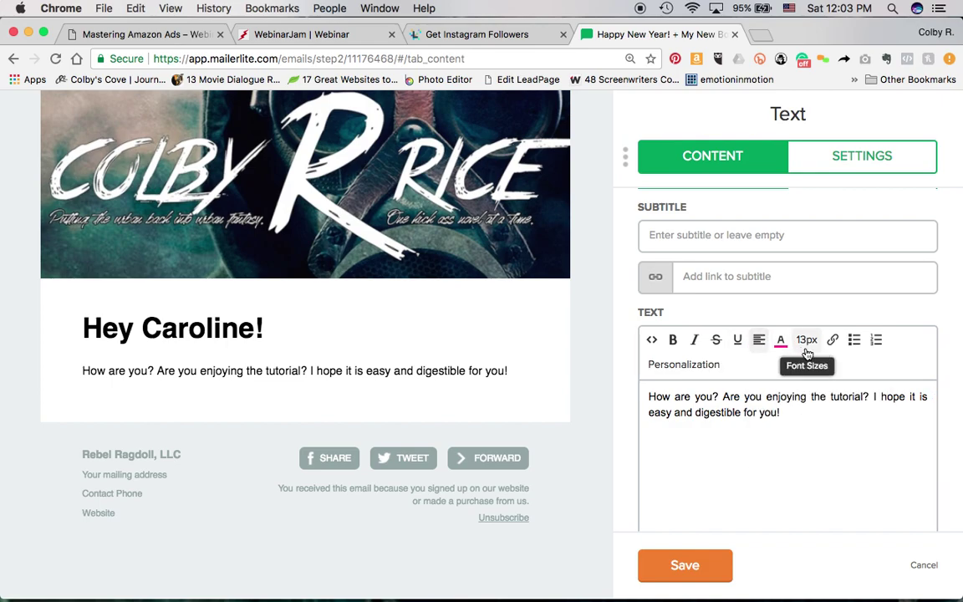
- Try a 30px font size on the whole body paragraph, and undo it
{"action": "triple_click", "coordinate": [781, 399]}
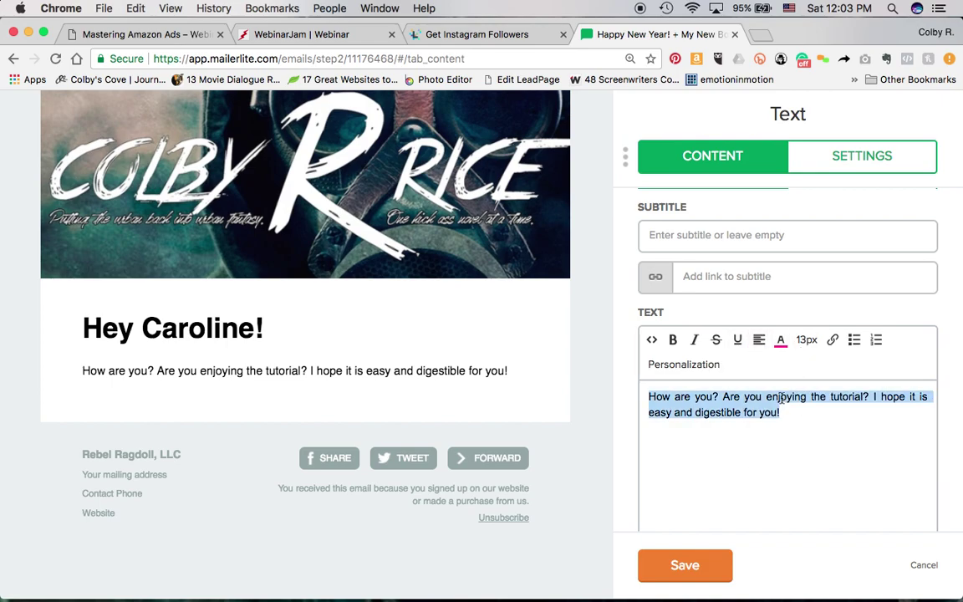
{"action": "left_click", "coordinate": [806, 341]}
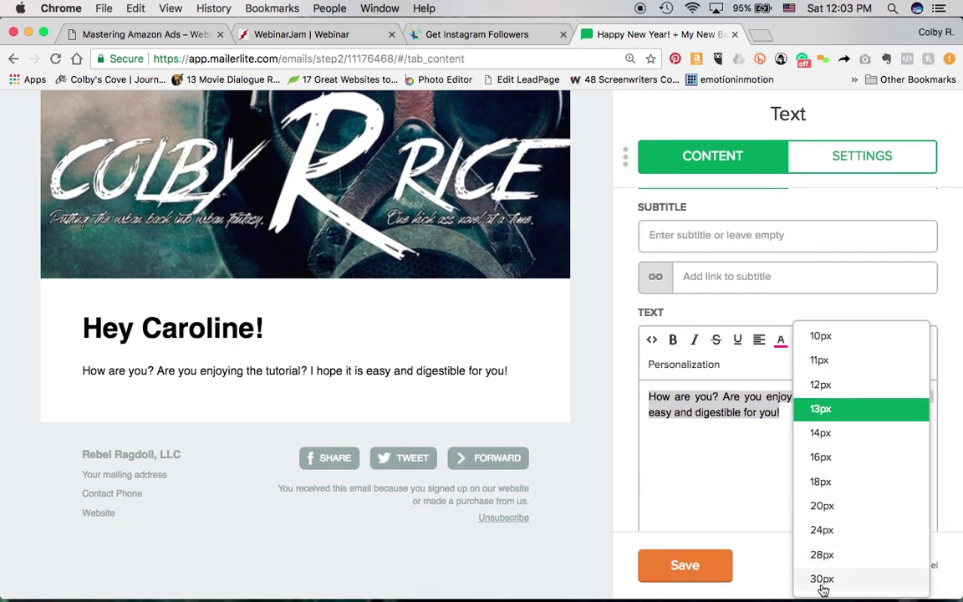
{"action": "left_click", "coordinate": [824, 585]}
{"action": "key", "text": "super+z"}
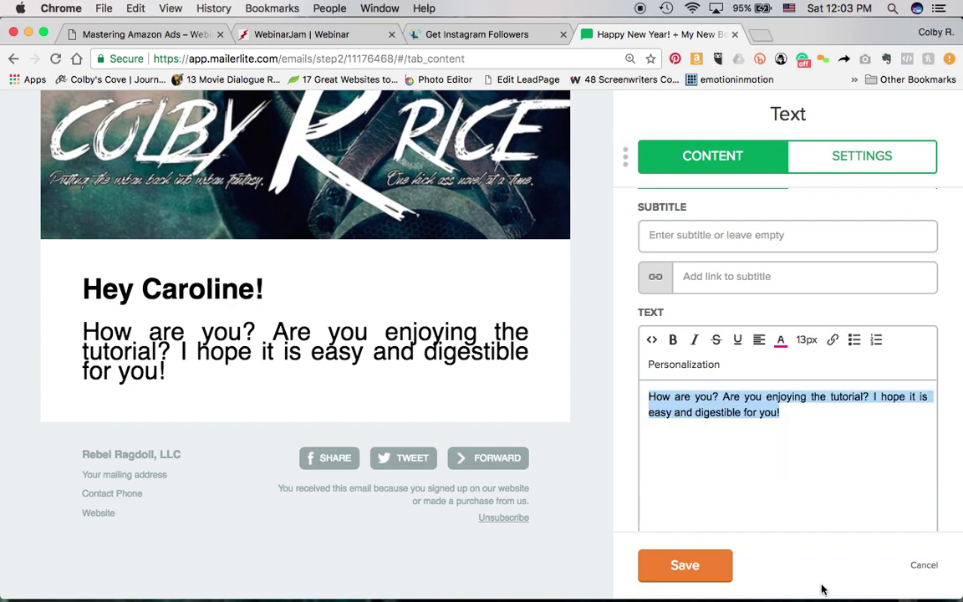
{"action": "left_click", "coordinate": [809, 406]}
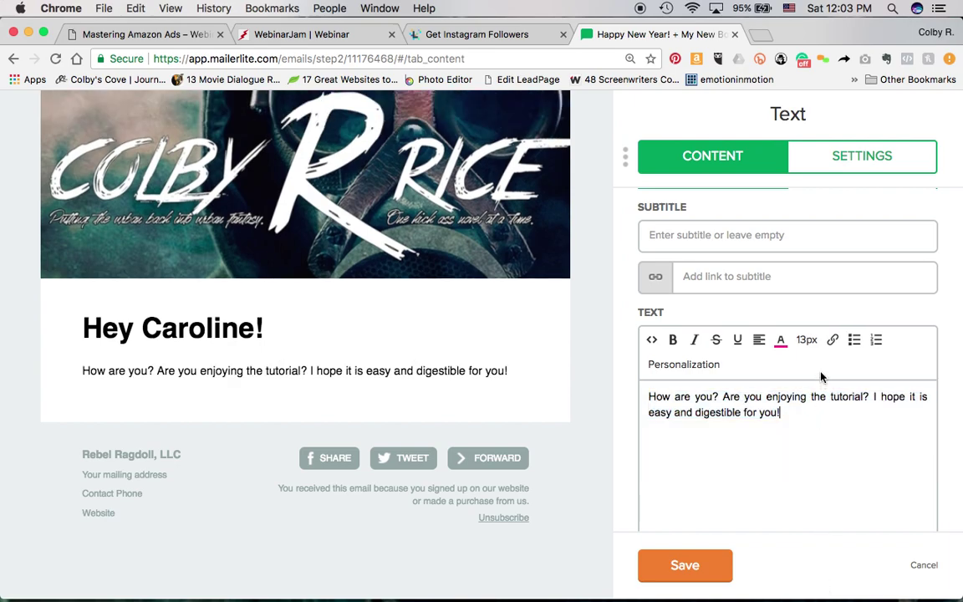
{"action": "left_click_drag", "start_coordinate": [722, 397], "coordinate": [869, 397]}
{"action": "left_click", "coordinate": [833, 340]}
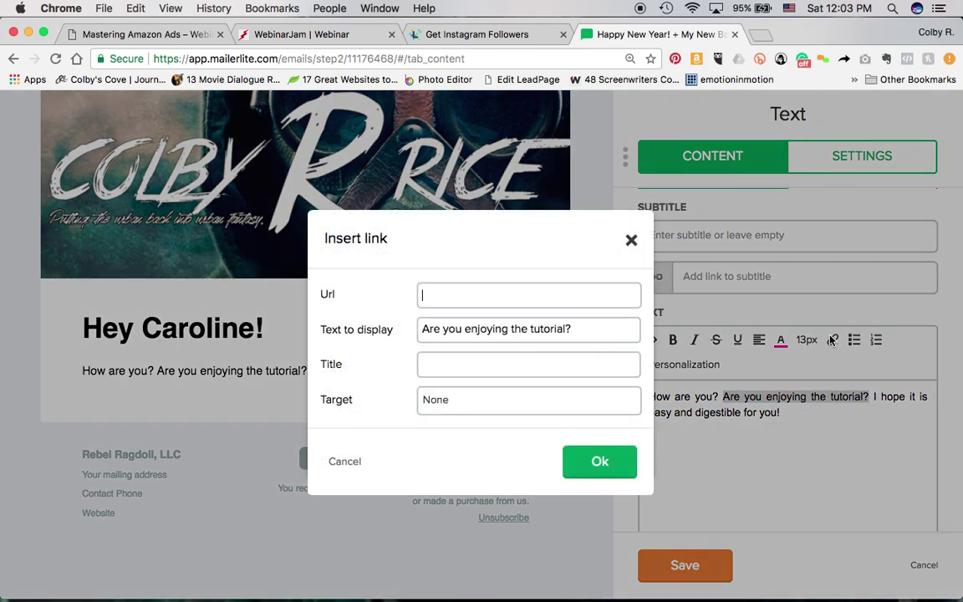
{"action": "type", "text": "http://colbyrrice.com"}
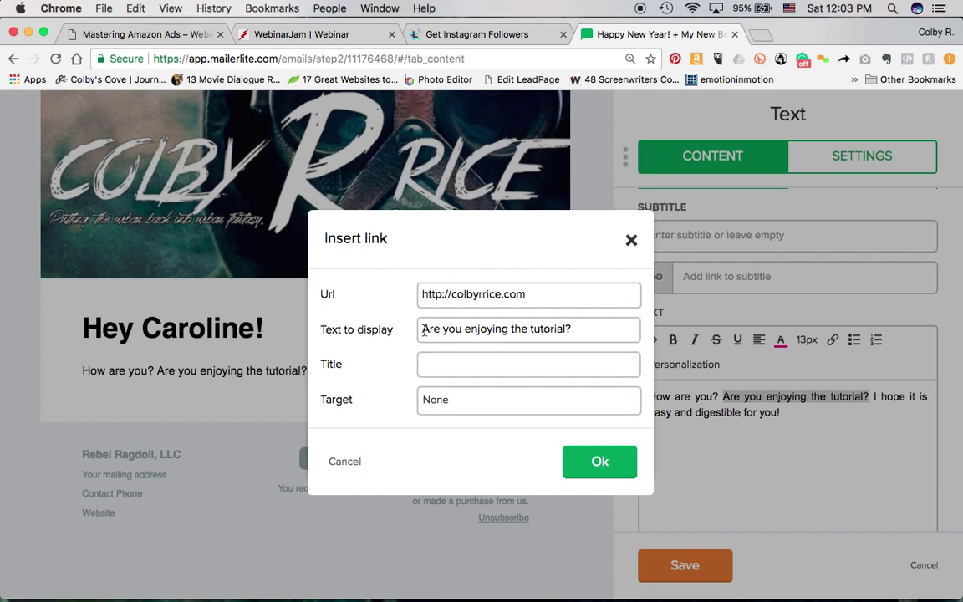
{"action": "left_click", "coordinate": [549, 409]}
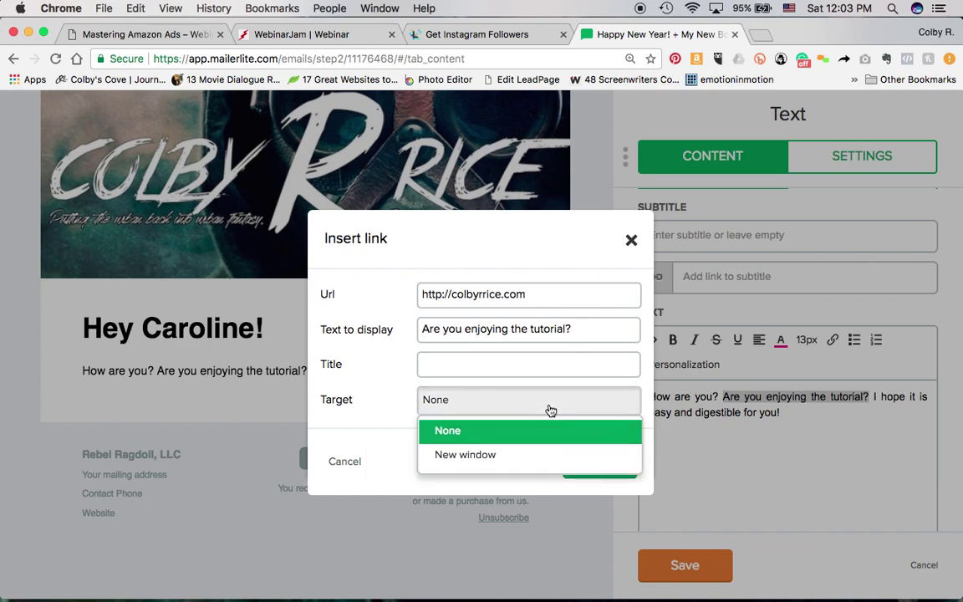
{"action": "left_click", "coordinate": [484, 458]}
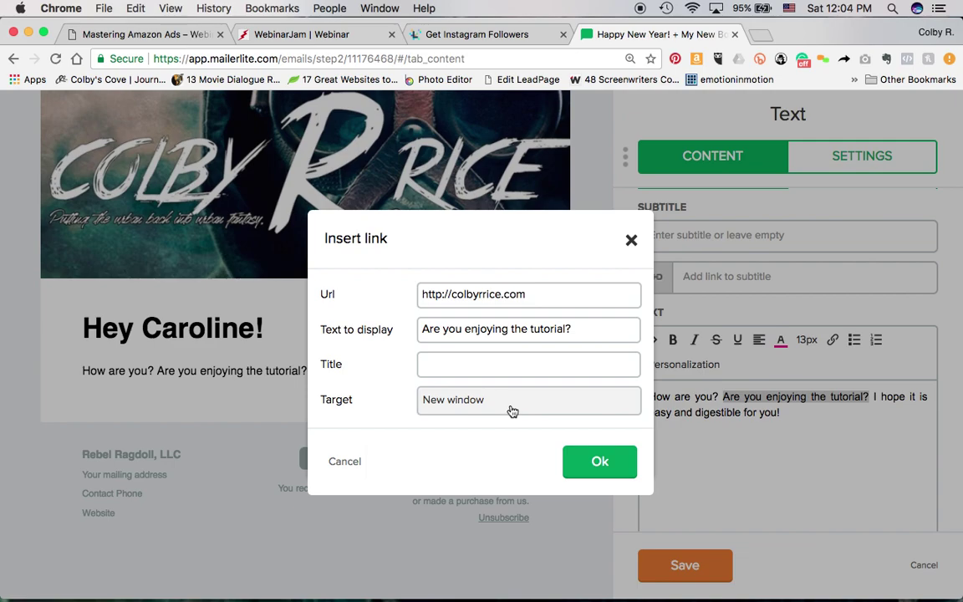
{"action": "left_click", "coordinate": [607, 473]}
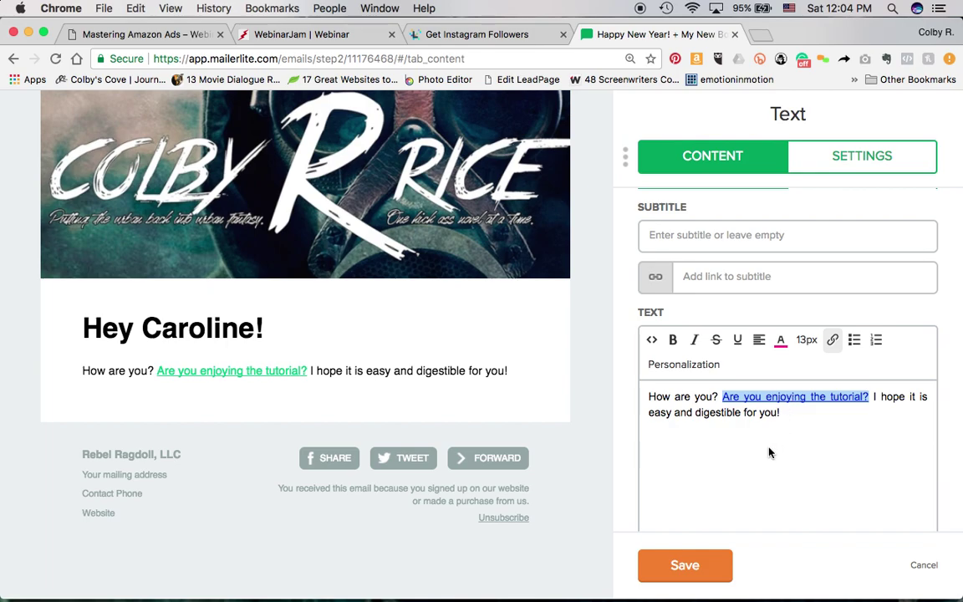
{"action": "key", "text": "super+b"}
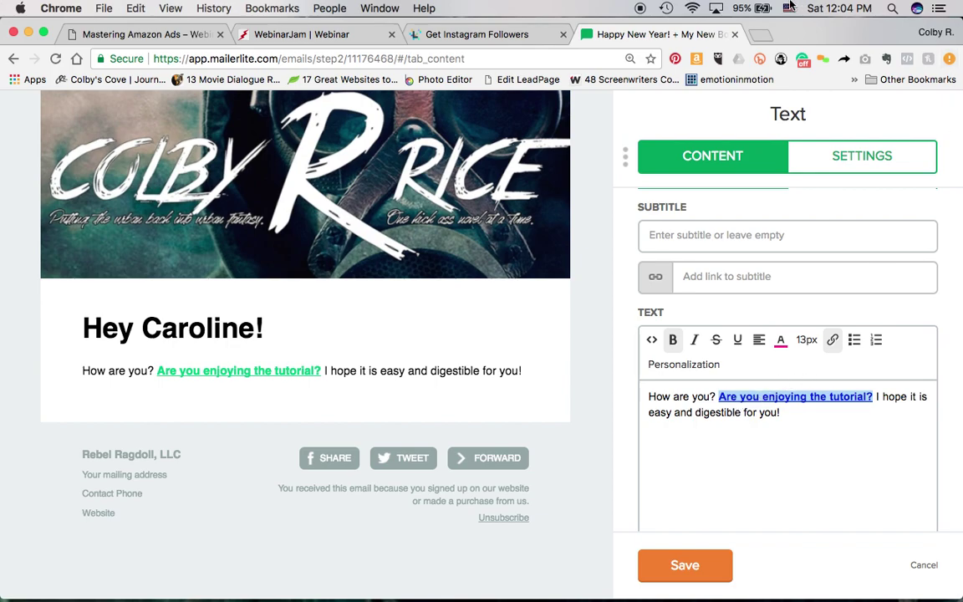
{"action": "left_click", "coordinate": [758, 35]}
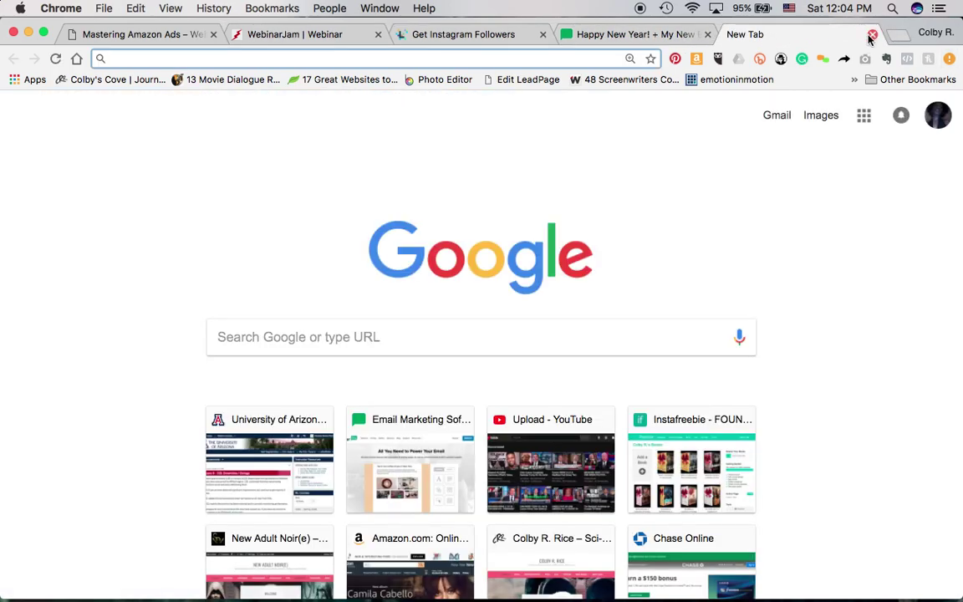
{"action": "left_click", "coordinate": [873, 36]}
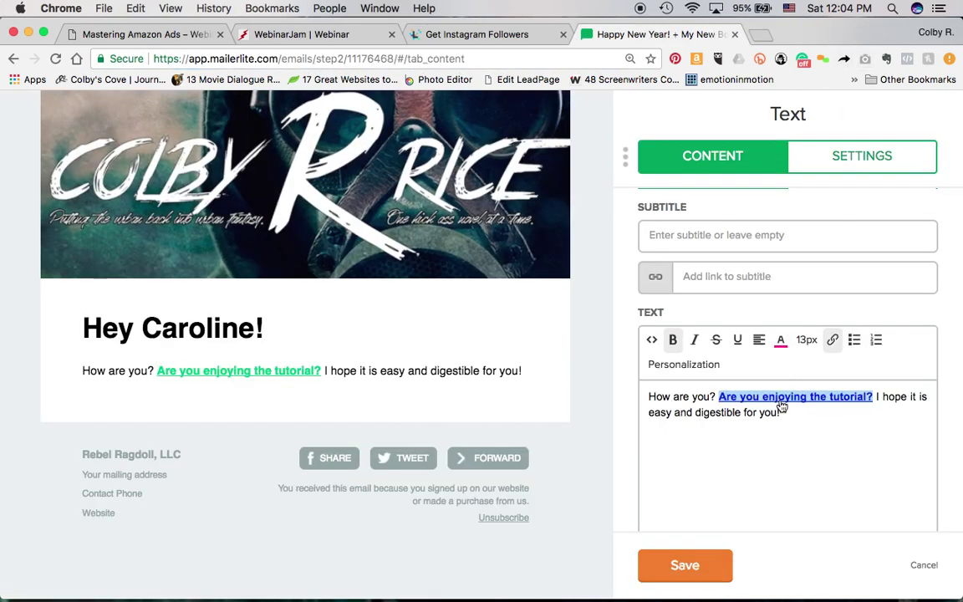
- Add the line "What are the things you need to know?" as a new paragraph below the linked body text
{"action": "left_click", "coordinate": [829, 415]}
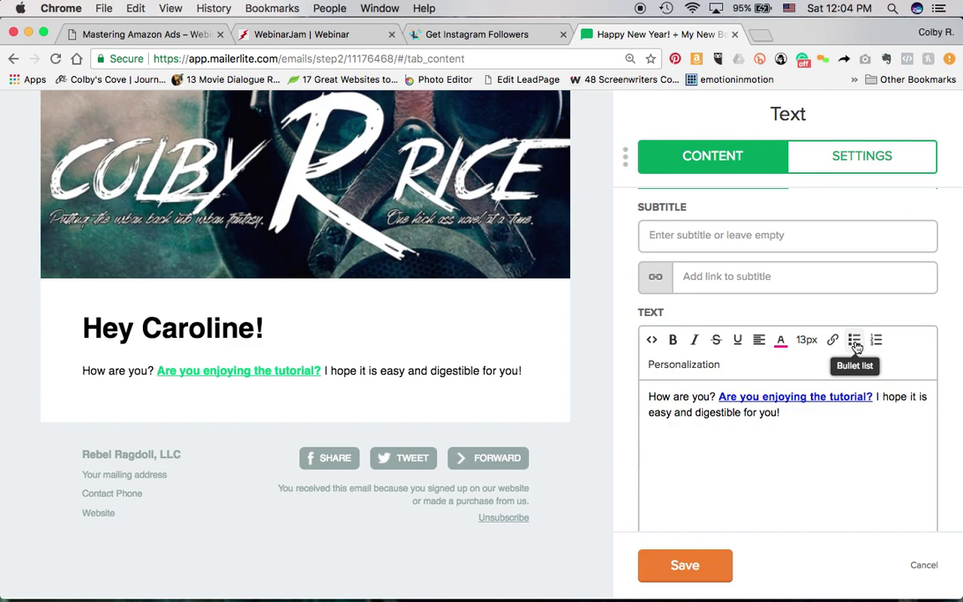
{"action": "key", "text": "Return"}
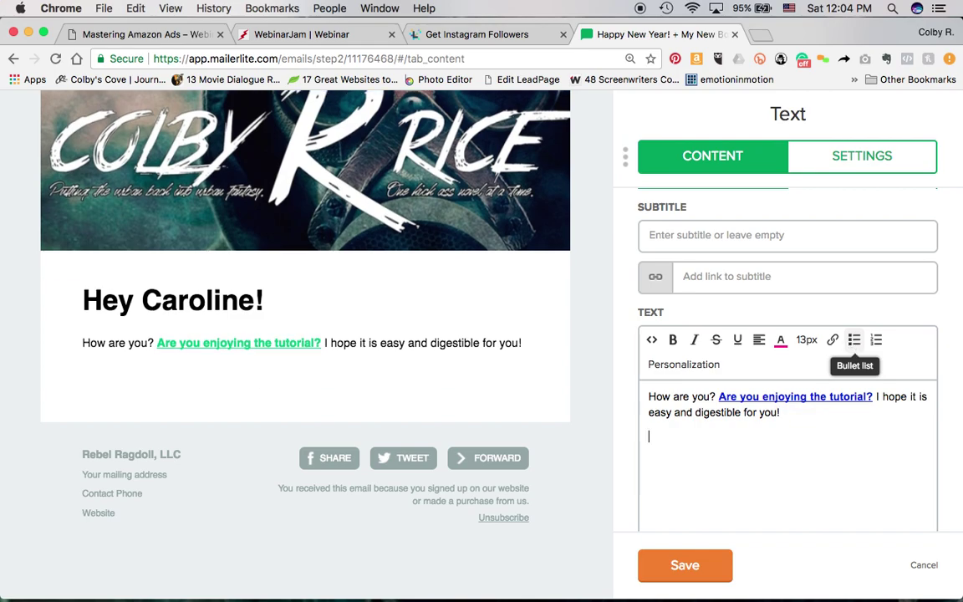
{"action": "type", "text": "hat are the thing"}
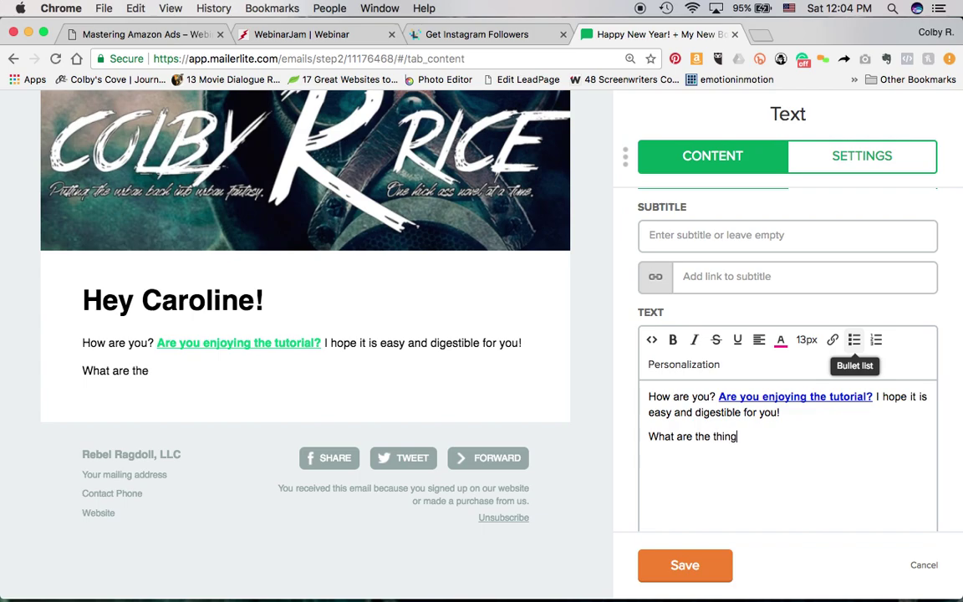
{"action": "type", "text": "s you need to know?"}
{"action": "key", "text": "Return"}
- Add a bulleted list of Thing #1, Thing #2 and Thing #3 below the question, and convert it to a numbered list
{"action": "left_click", "coordinate": [855, 339]}
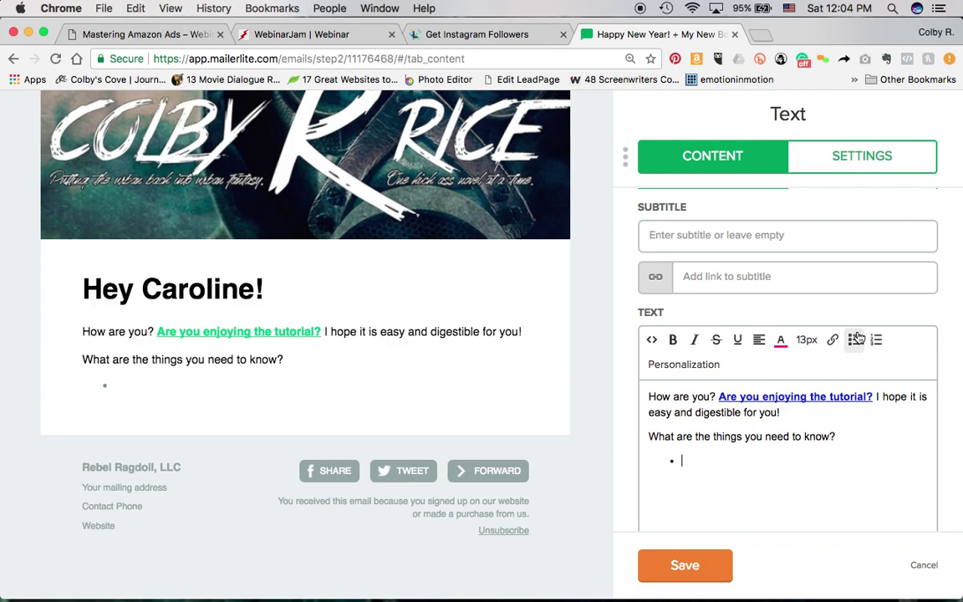
{"action": "type", "text": "Thing #1"}
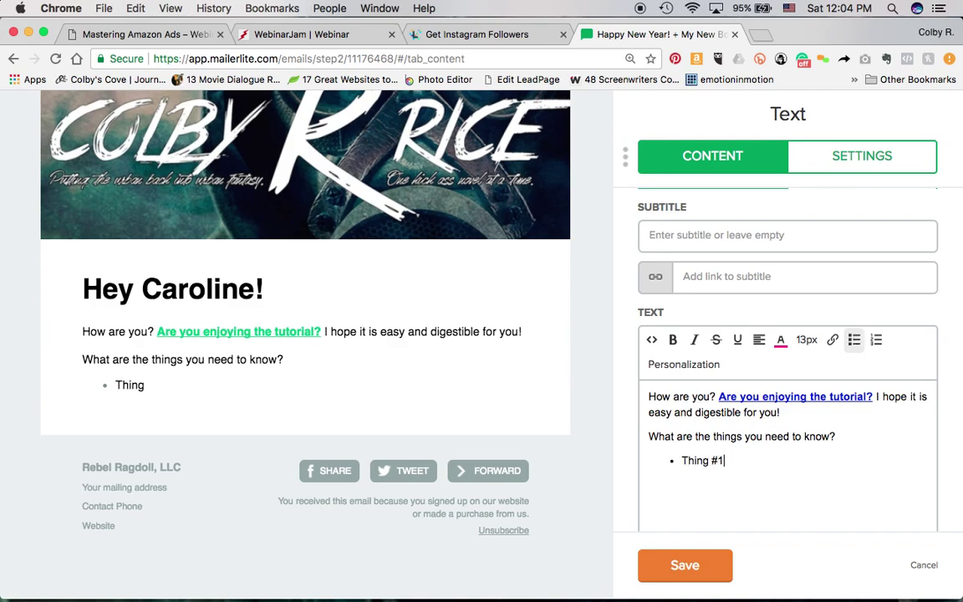
{"action": "type", "text": "Thing #"}
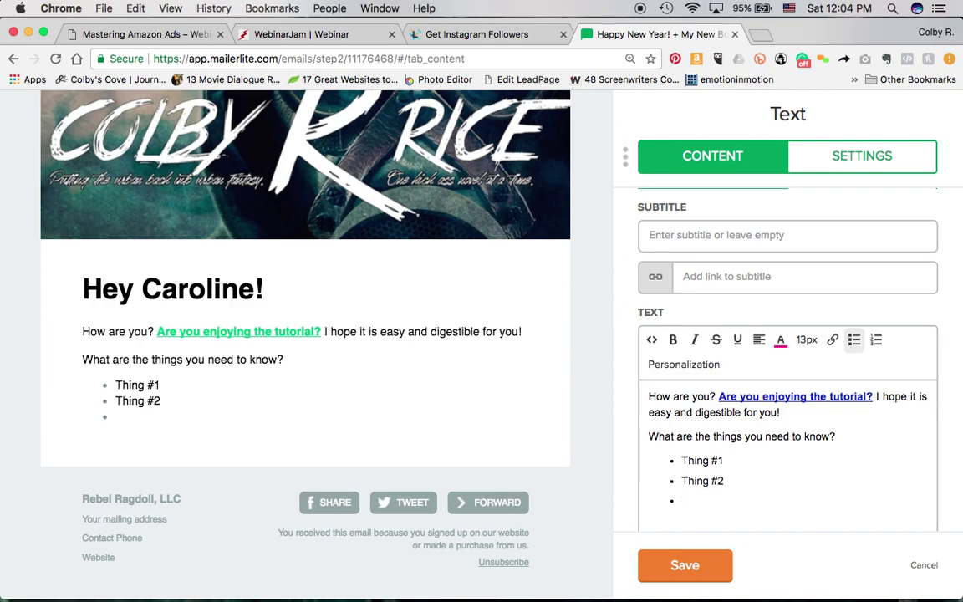
{"action": "type", "text": "Thing #3"}
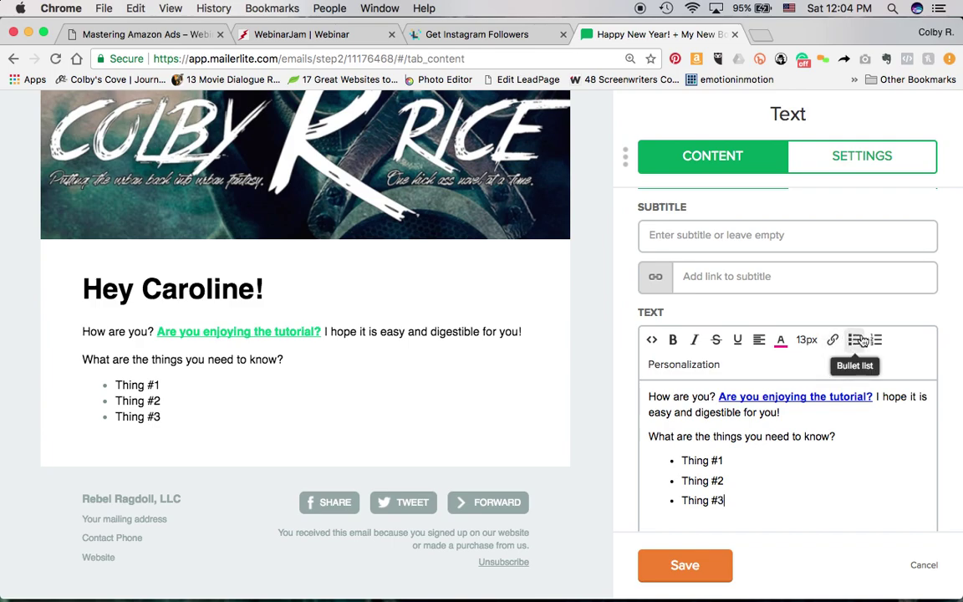
{"action": "left_click_drag", "start_coordinate": [742, 500], "coordinate": [614, 460]}
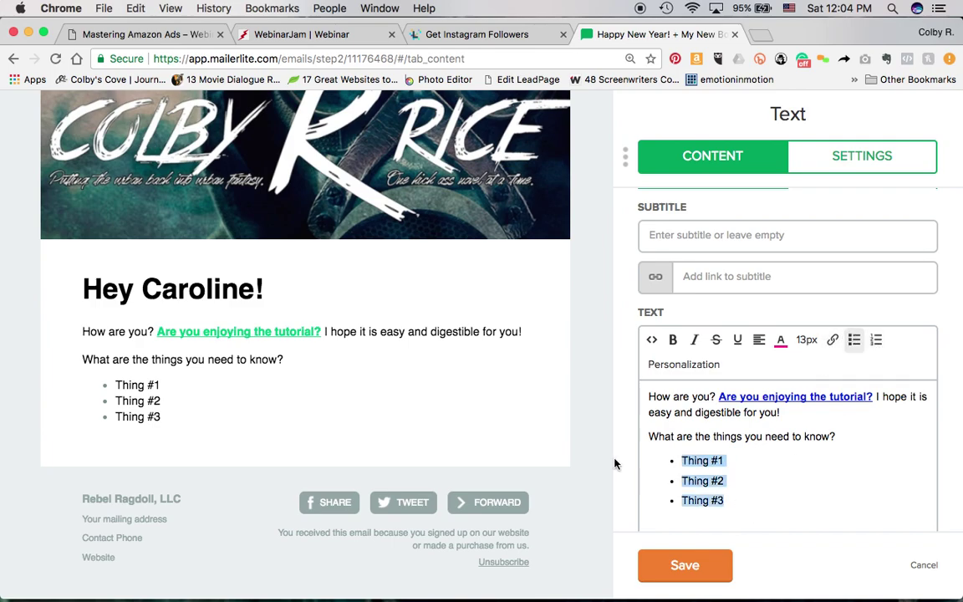
{"action": "left_click", "coordinate": [878, 341]}
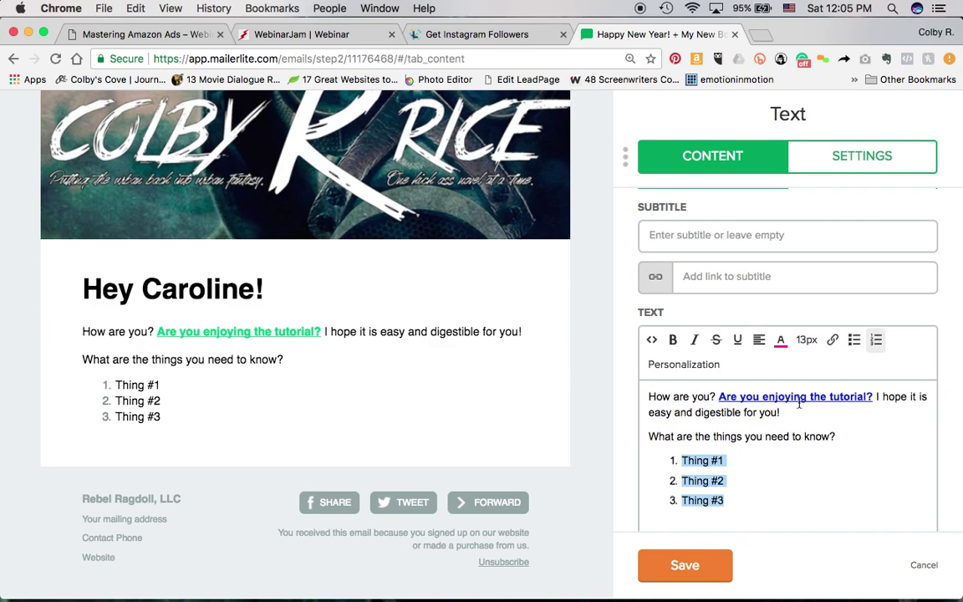
- Below the numbered list, insert the name personalization field followed by ", I really enjoy putting this together for you!"
{"action": "left_click", "coordinate": [773, 492]}
{"action": "key", "text": "Return"}
{"action": "key", "text": "Return"}
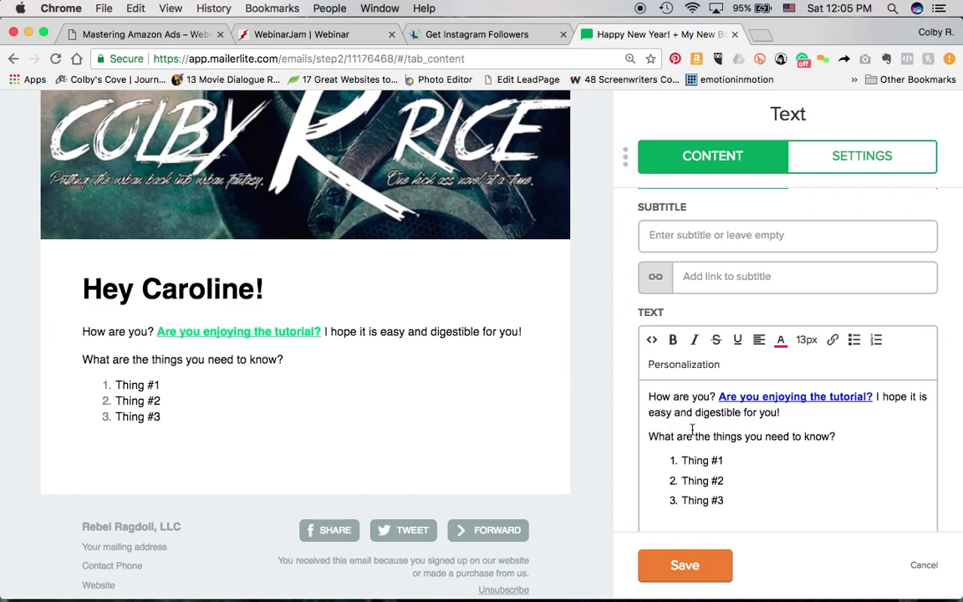
{"action": "left_click", "coordinate": [692, 366]}
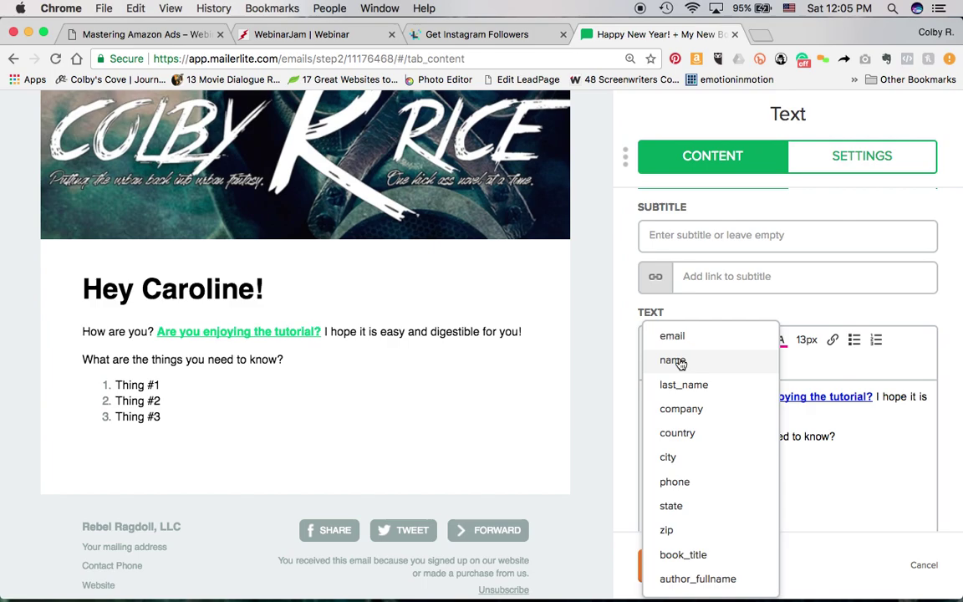
{"action": "left_click", "coordinate": [673, 360]}
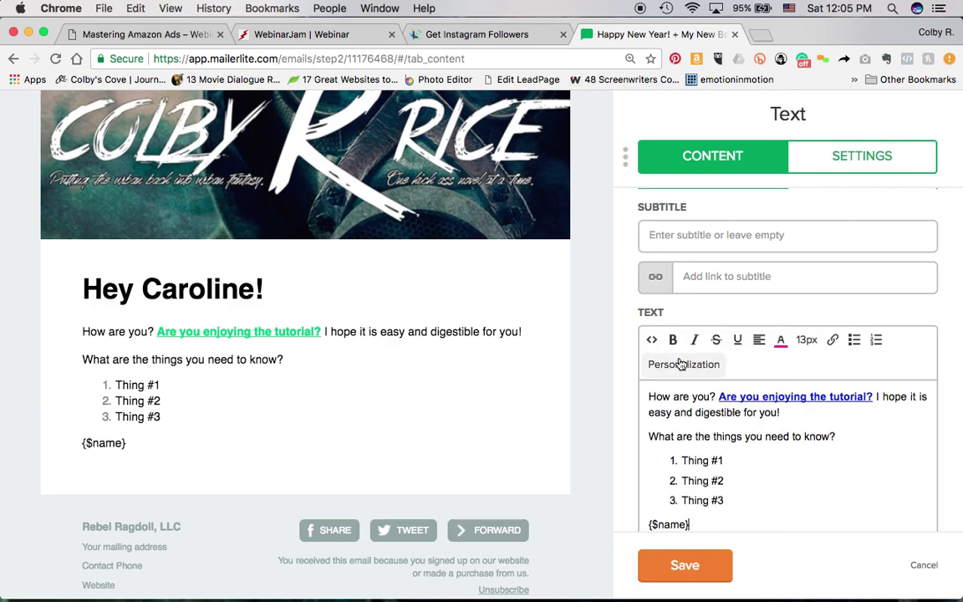
{"action": "left_click", "coordinate": [681, 364]}
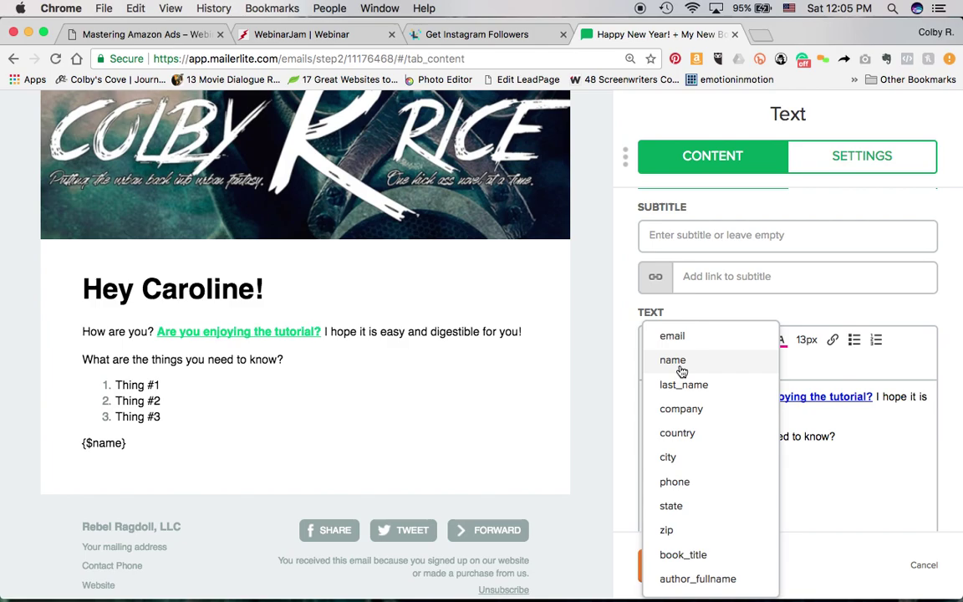
{"action": "left_click", "coordinate": [750, 307]}
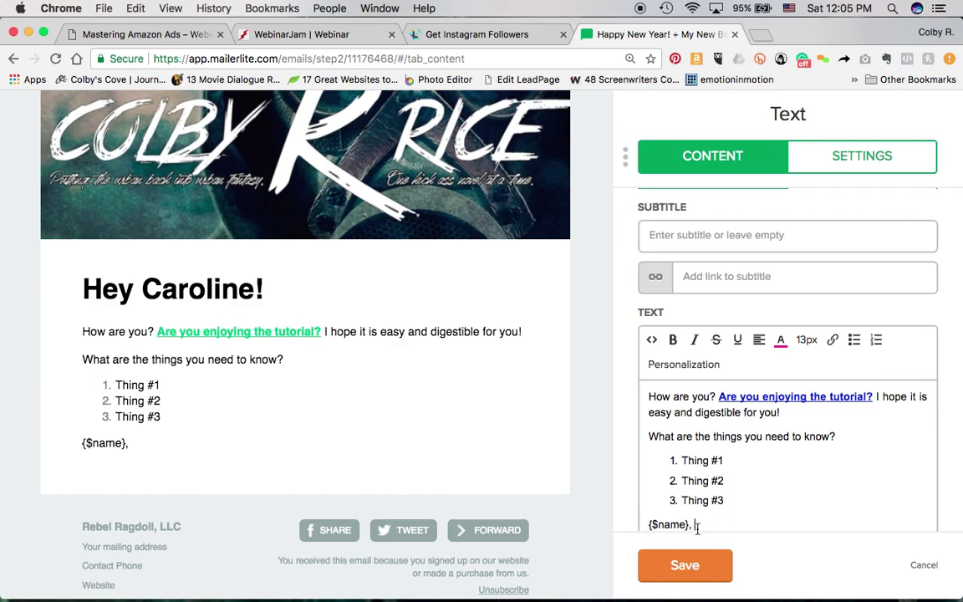
{"action": "type", "text": "I really enjoy putting "}
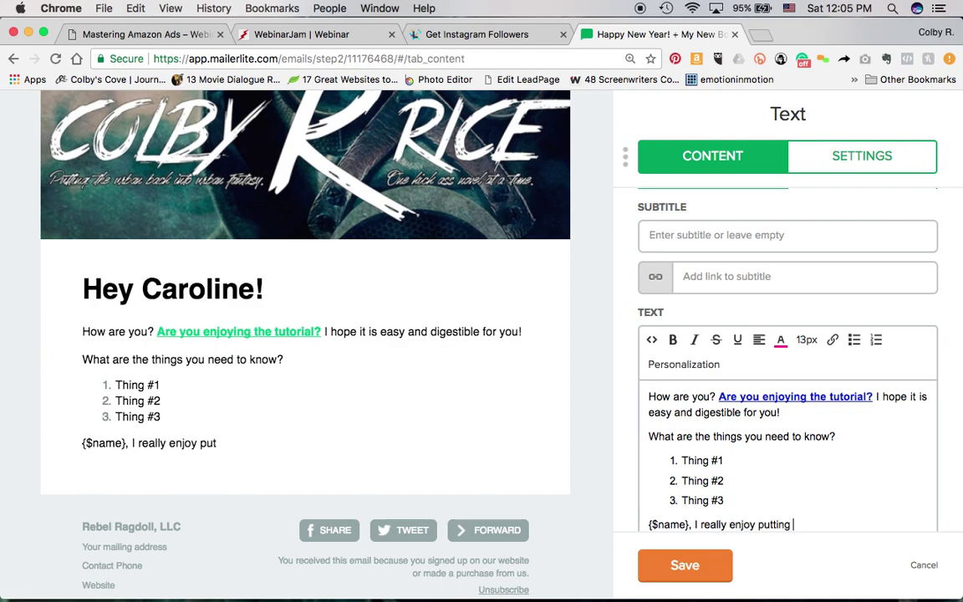
{"action": "type", "text": "this together for you!"}
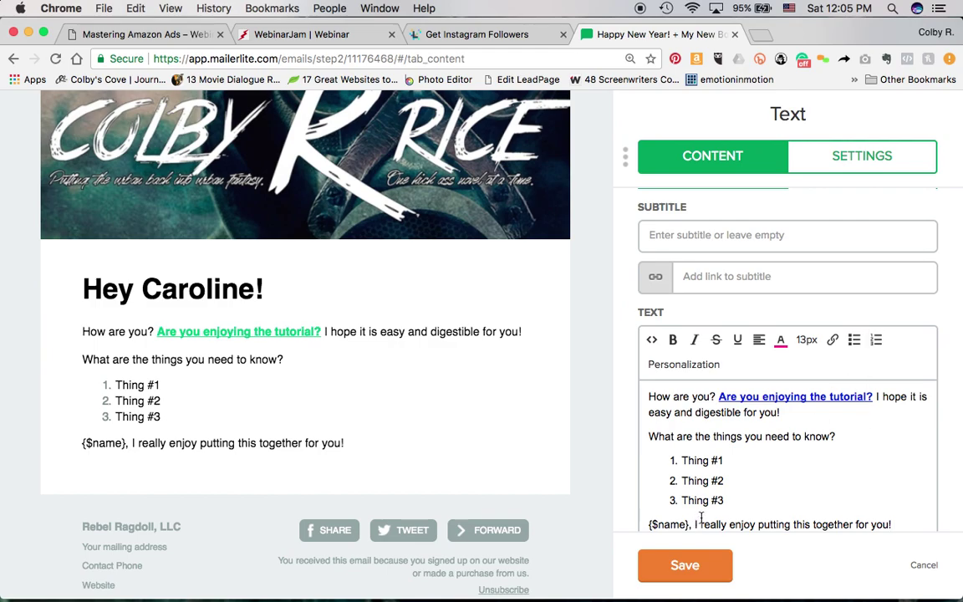
{"action": "scroll", "coordinate": [715, 502], "scroll_direction": "down", "scroll_amount": 1}
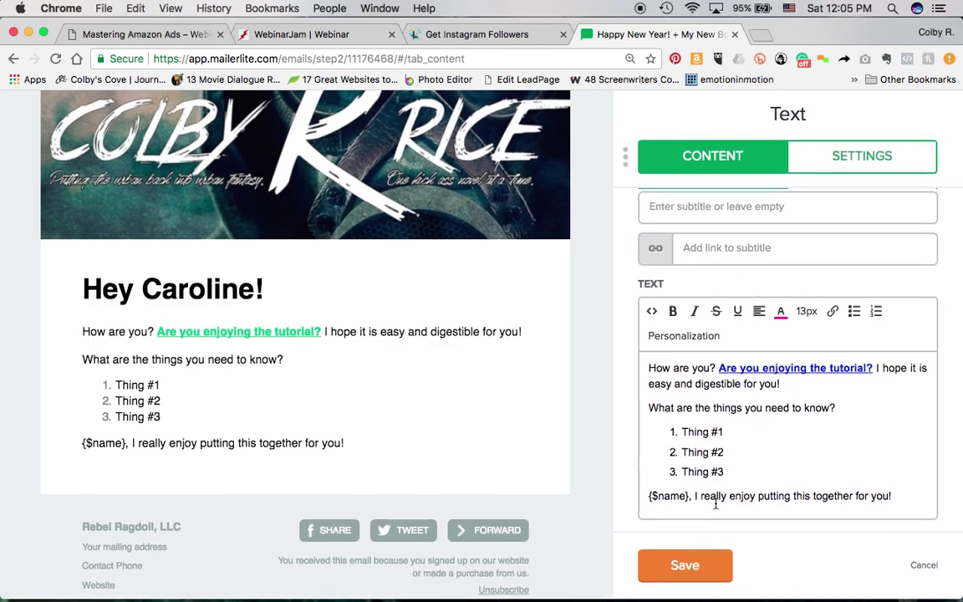
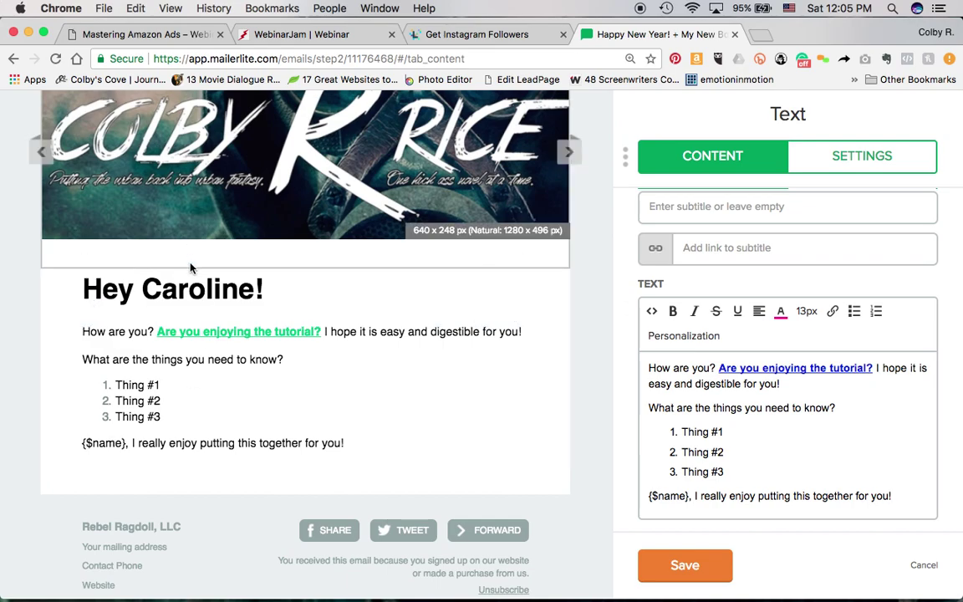
- Check the greeting title block's settings, and save both the title block and the body text block
{"action": "left_click", "coordinate": [213, 290]}
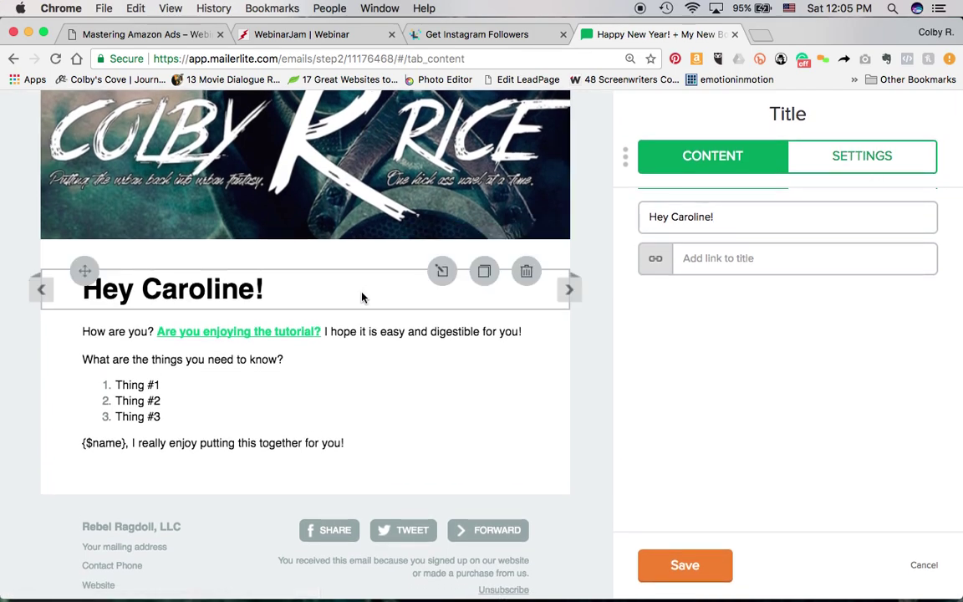
{"action": "left_click", "coordinate": [817, 171]}
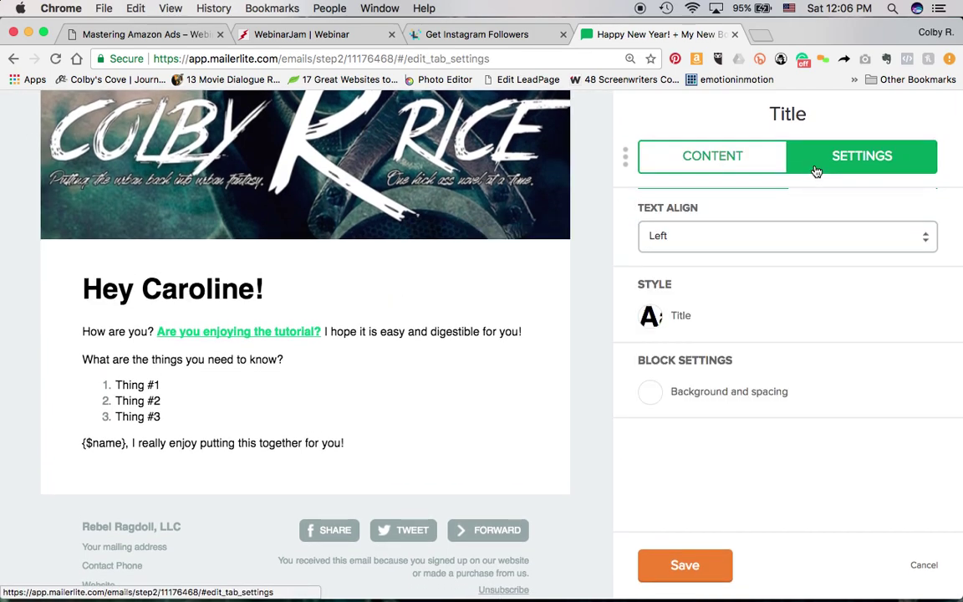
{"action": "left_click", "coordinate": [660, 161]}
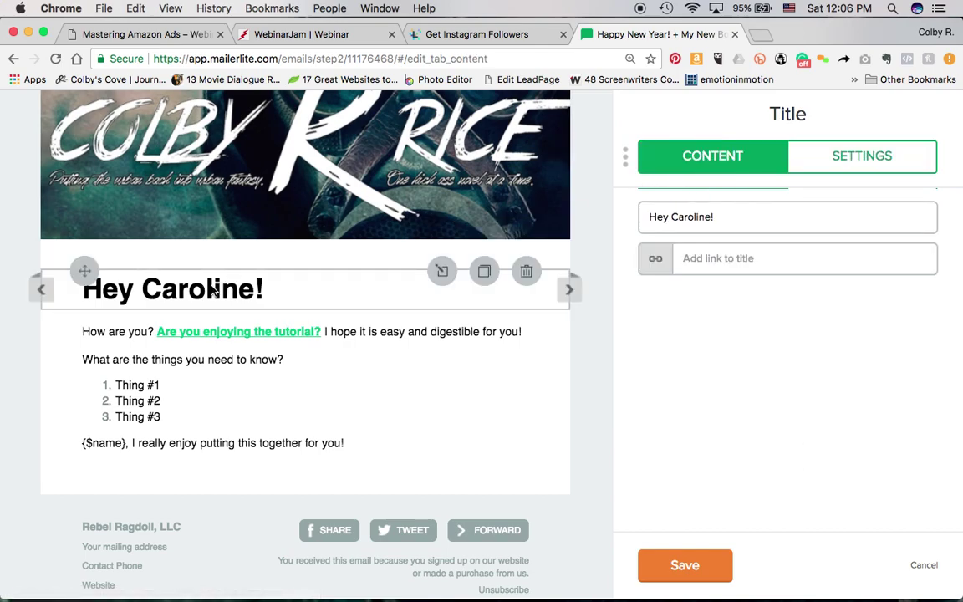
{"action": "left_click", "coordinate": [673, 565]}
{"action": "left_click", "coordinate": [286, 443]}
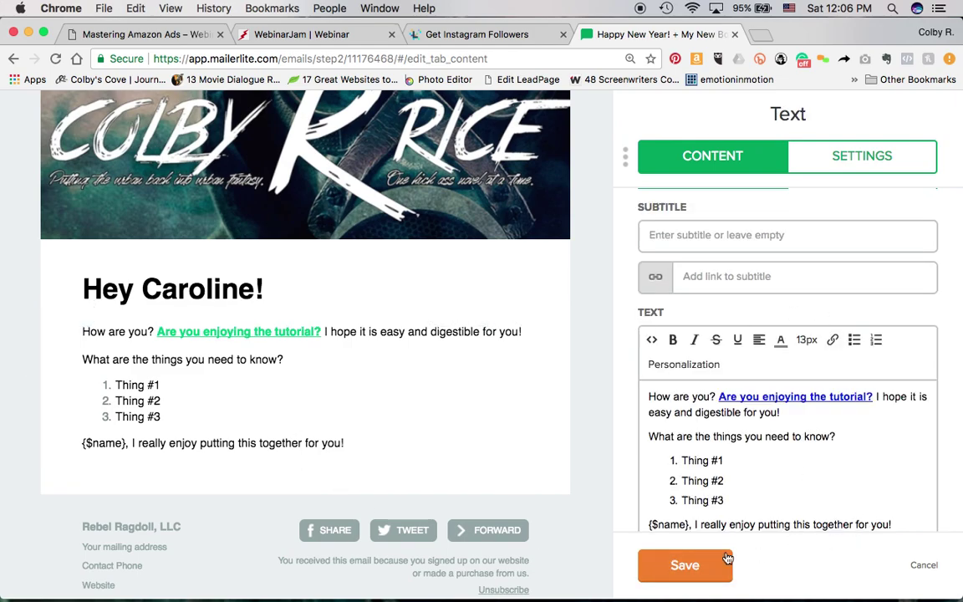
{"action": "left_click", "coordinate": [727, 561]}
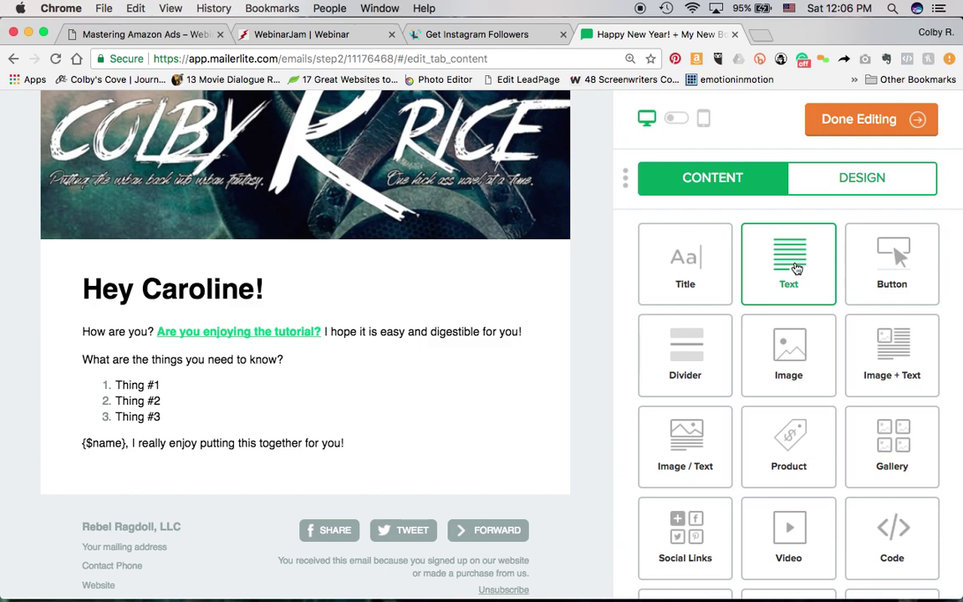
- Add a divider below the body text block, and add and delete a second divider
{"action": "left_click", "coordinate": [705, 368]}
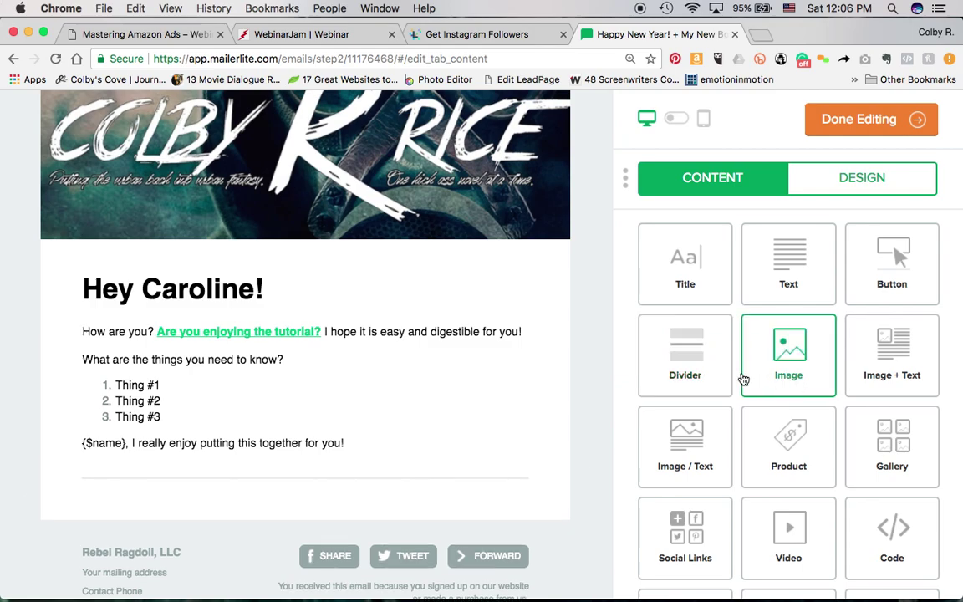
{"action": "left_click", "coordinate": [699, 365]}
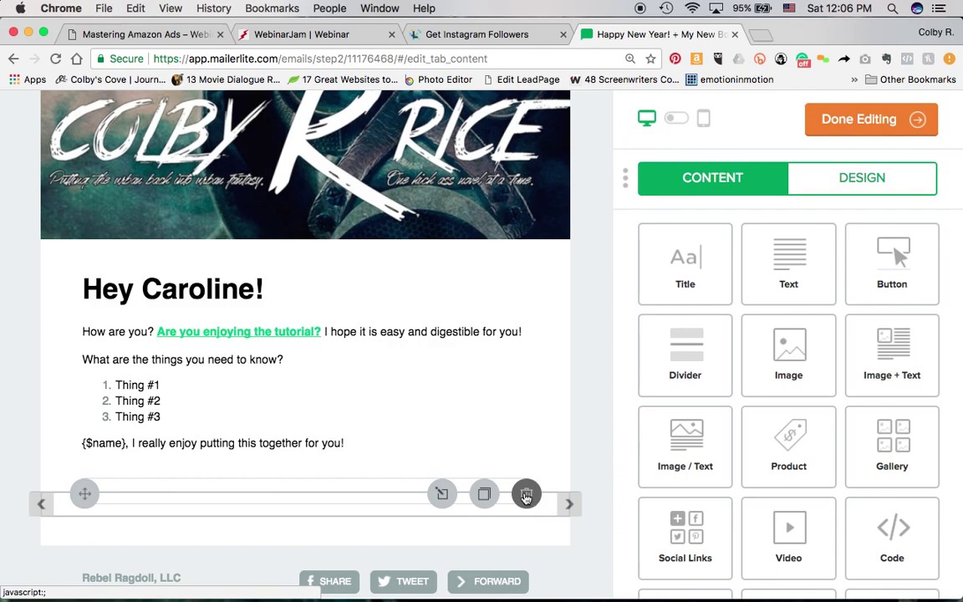
{"action": "left_click", "coordinate": [526, 493]}
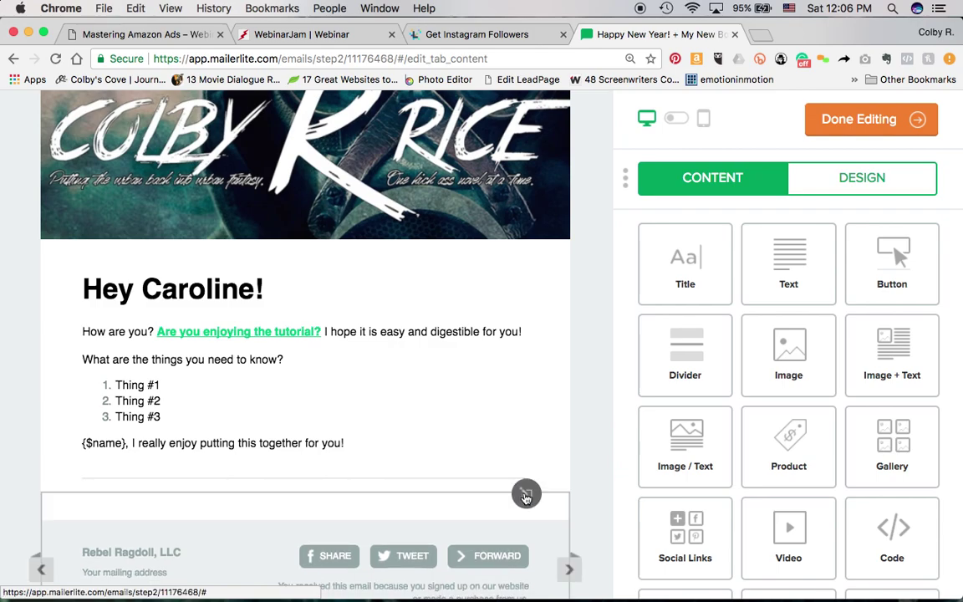
- Add an image block below the divider, fill it with JAN2018Freebooksbanner.jpg from the file manager, and save it
{"action": "left_click", "coordinate": [789, 355]}
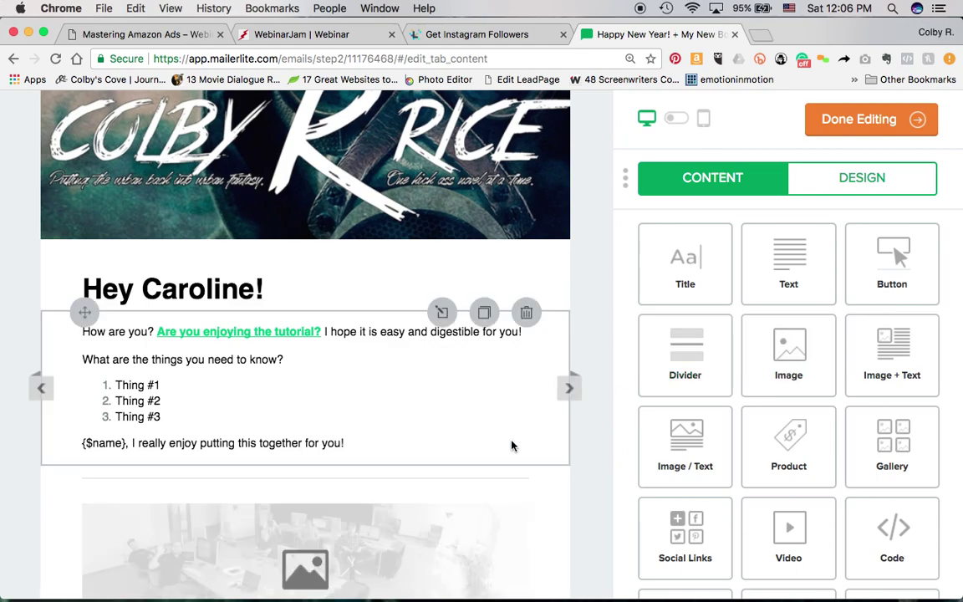
{"action": "scroll", "coordinate": [512, 445], "scroll_direction": "down", "scroll_amount": 3}
{"action": "scroll", "coordinate": [512, 446], "scroll_direction": "down", "scroll_amount": 1}
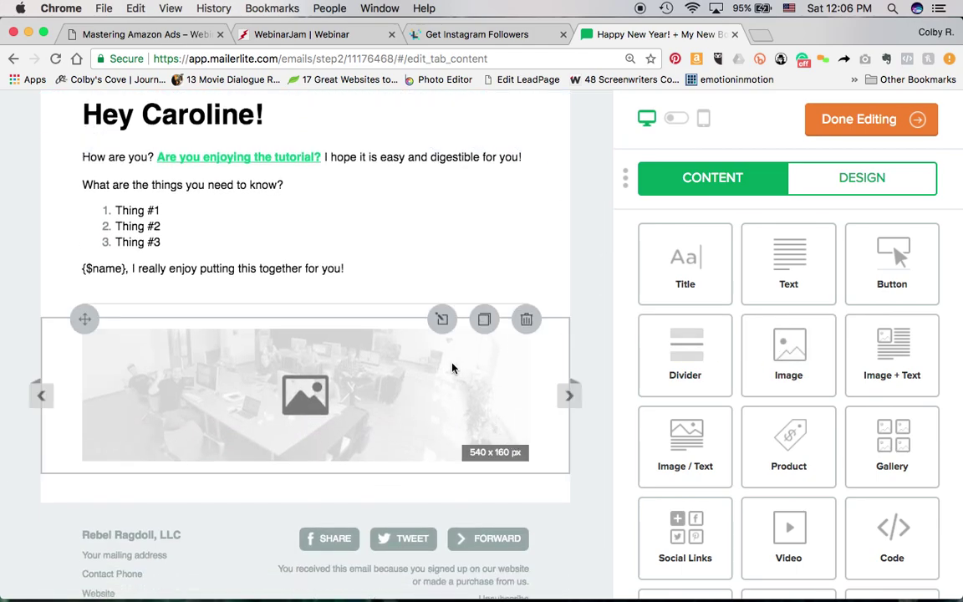
{"action": "left_click", "coordinate": [441, 318]}
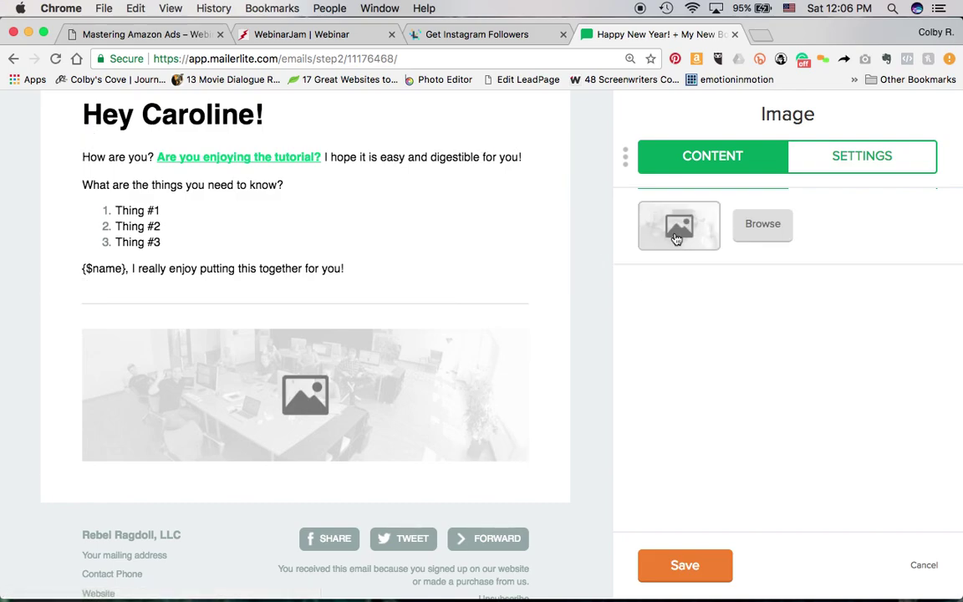
{"action": "left_click", "coordinate": [675, 238]}
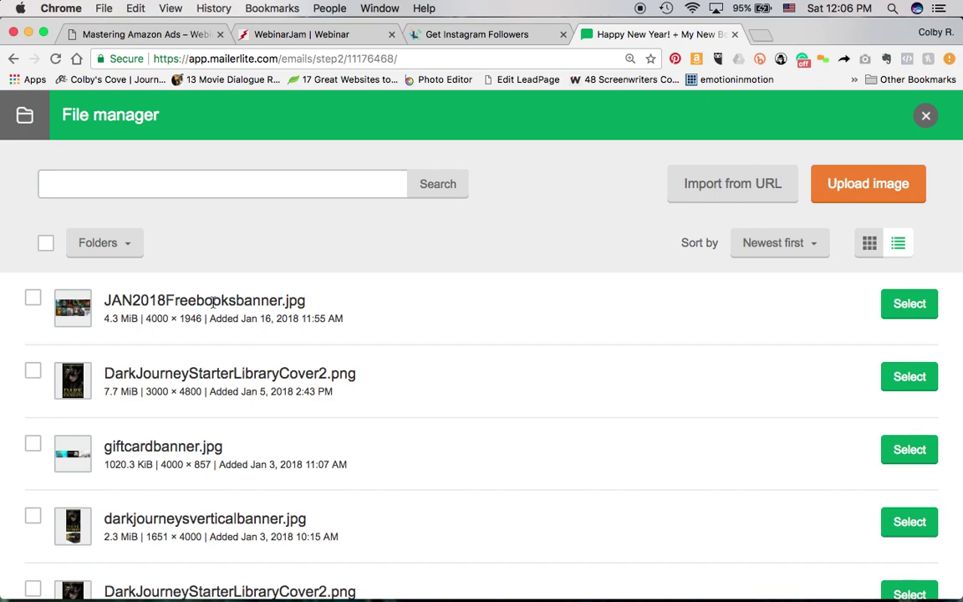
{"action": "left_click", "coordinate": [901, 309]}
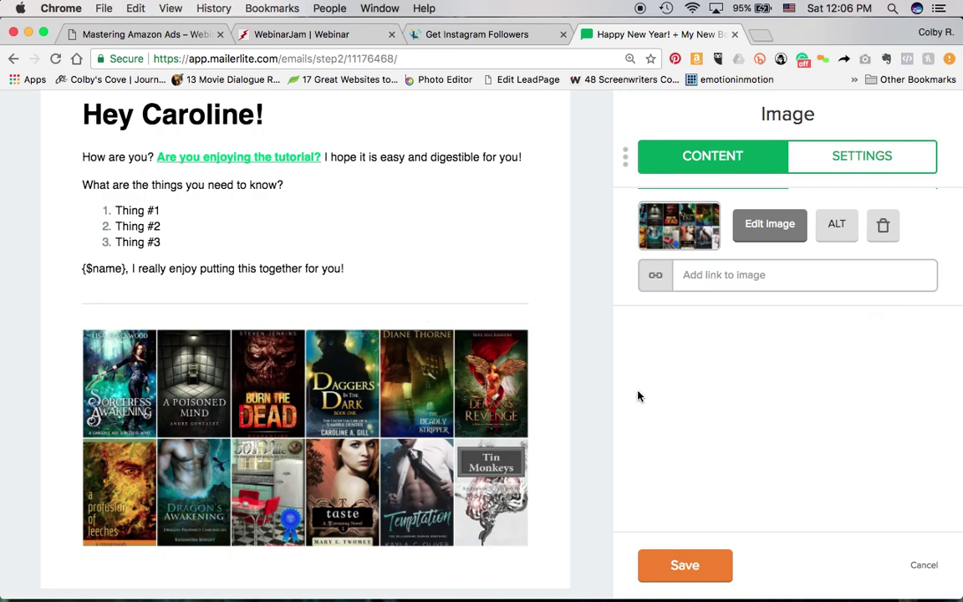
{"action": "left_click", "coordinate": [667, 568]}
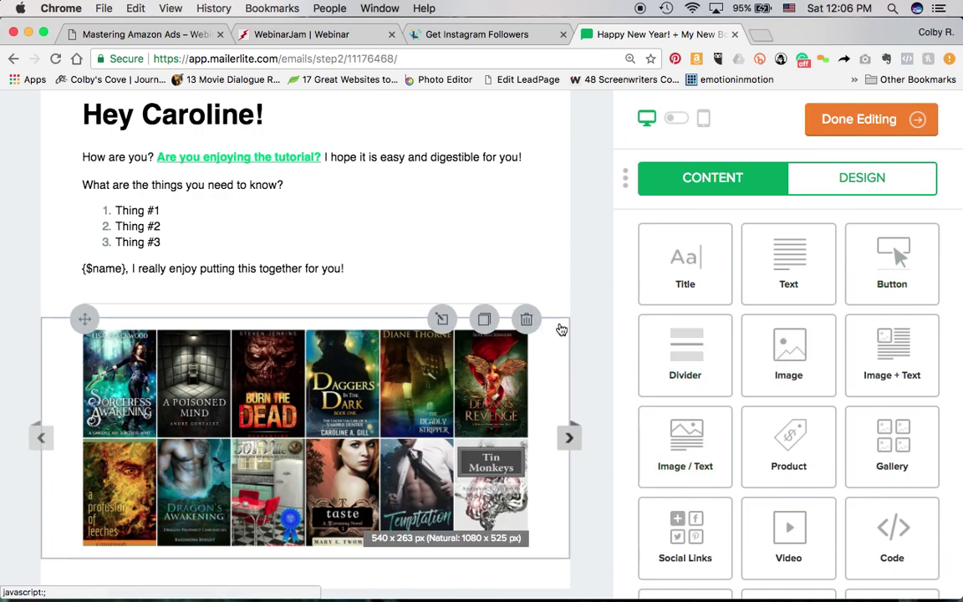
{"action": "scroll", "coordinate": [562, 329], "scroll_direction": "down", "scroll_amount": 3}
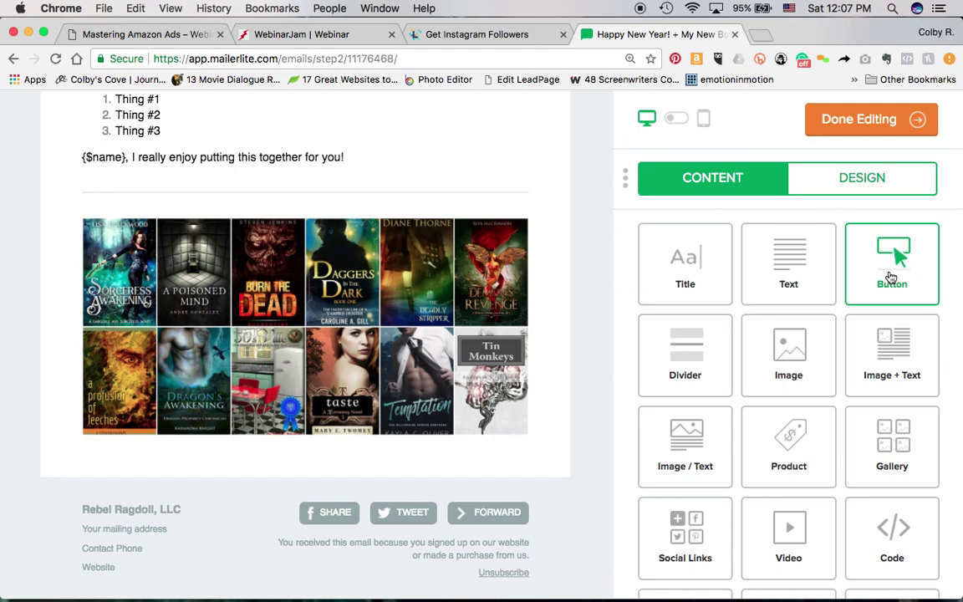
{"action": "left_click", "coordinate": [891, 277]}
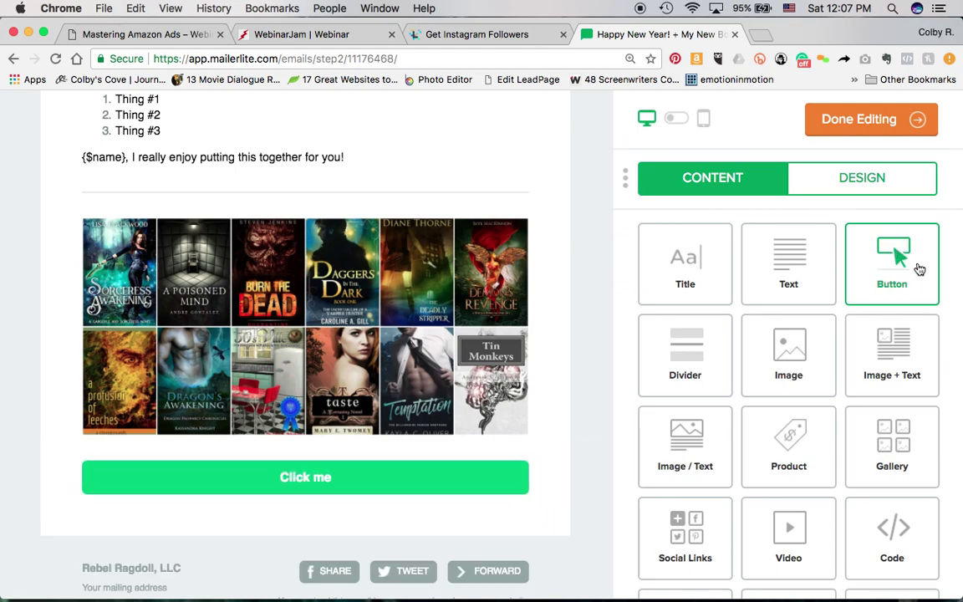
{"action": "left_click", "coordinate": [332, 477]}
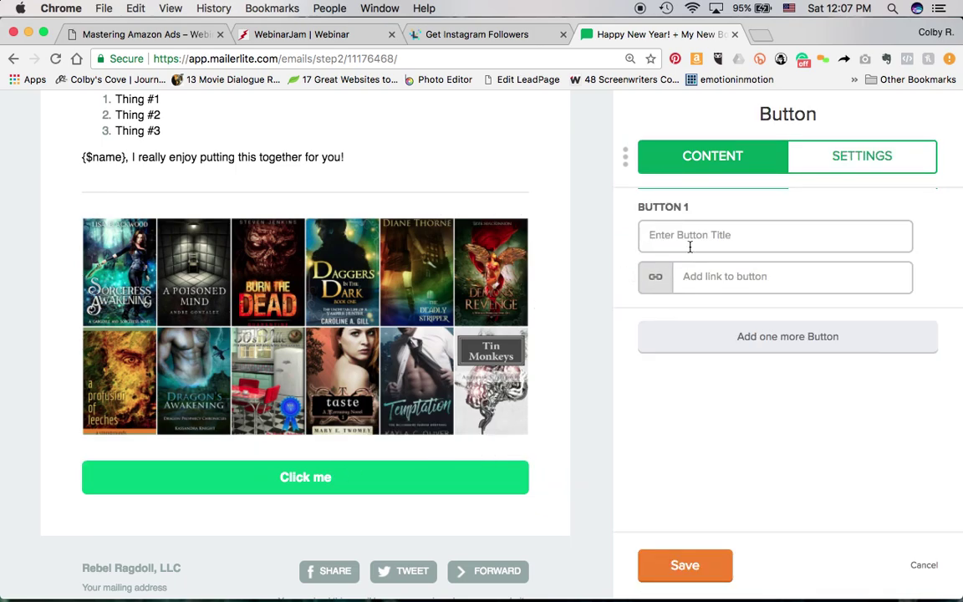
{"action": "type", "text": "T"}
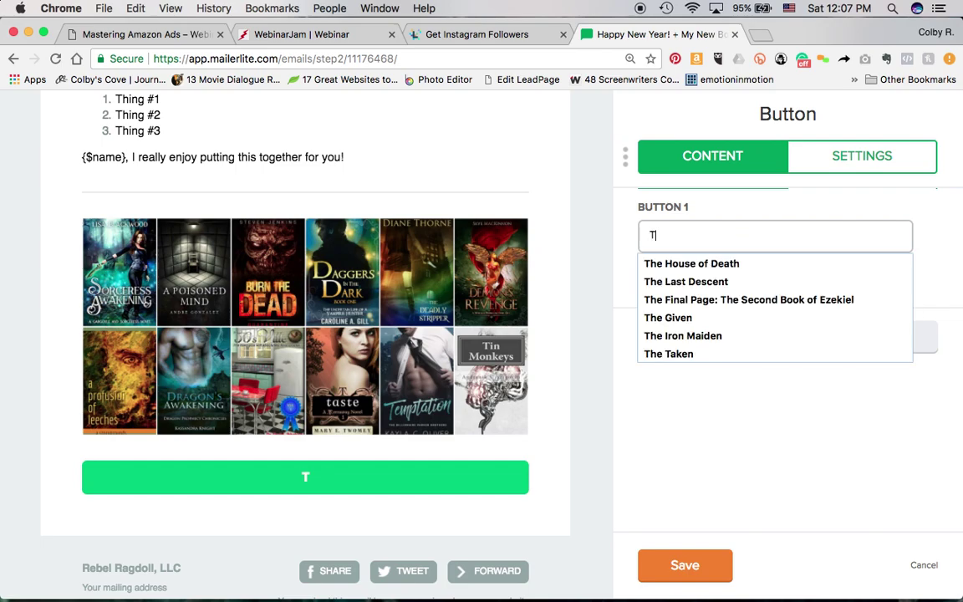
{"action": "type", "text": "ake"}
{"action": "key", "text": "BackSpace"}
{"action": "key", "text": "BackSpace"}
{"action": "key", "text": "BackSpace"}
{"action": "type", "text": "ake "}
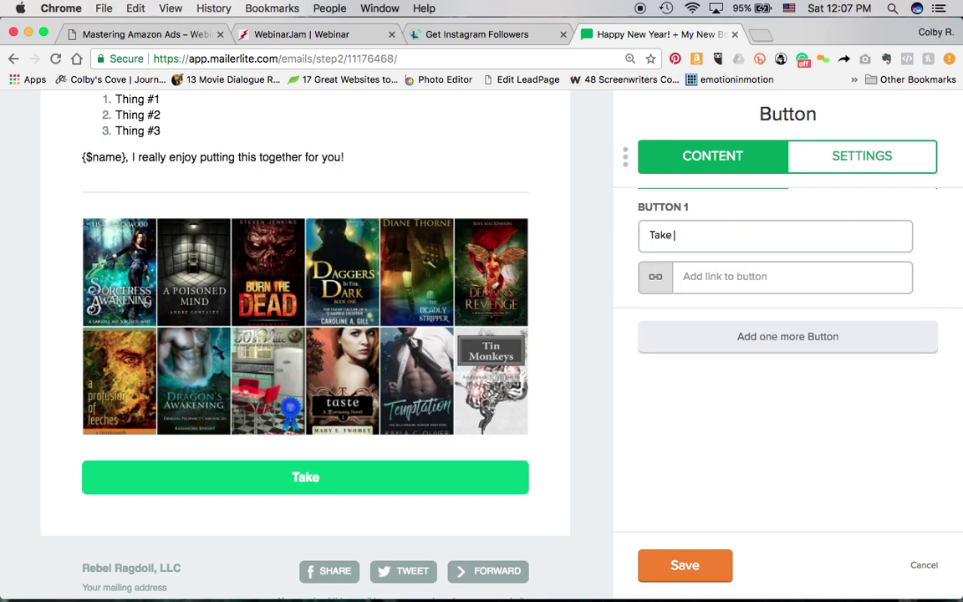
{"action": "type", "text": "Me to My Fre"}
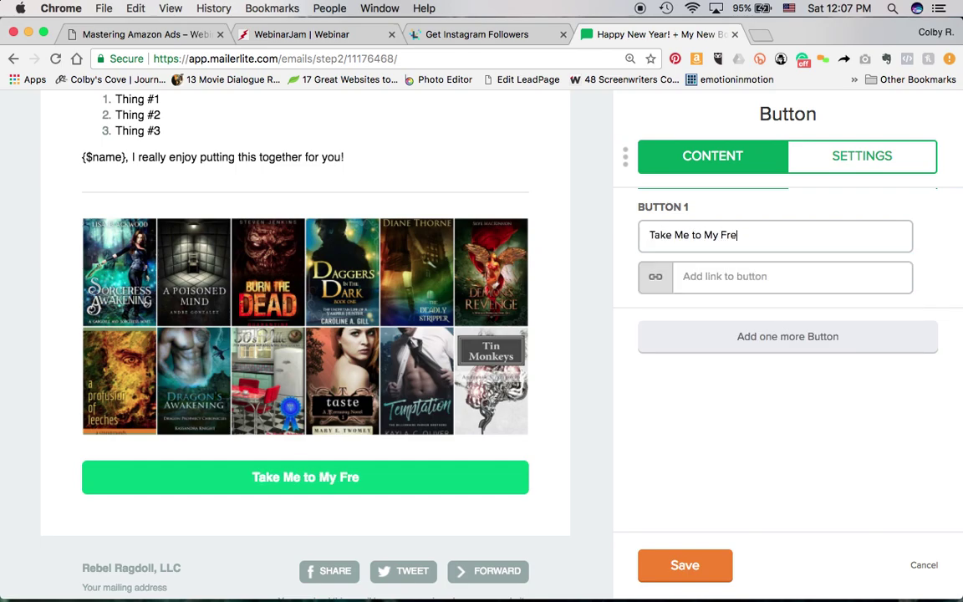
{"action": "type", "text": "e Books NOW!!"}
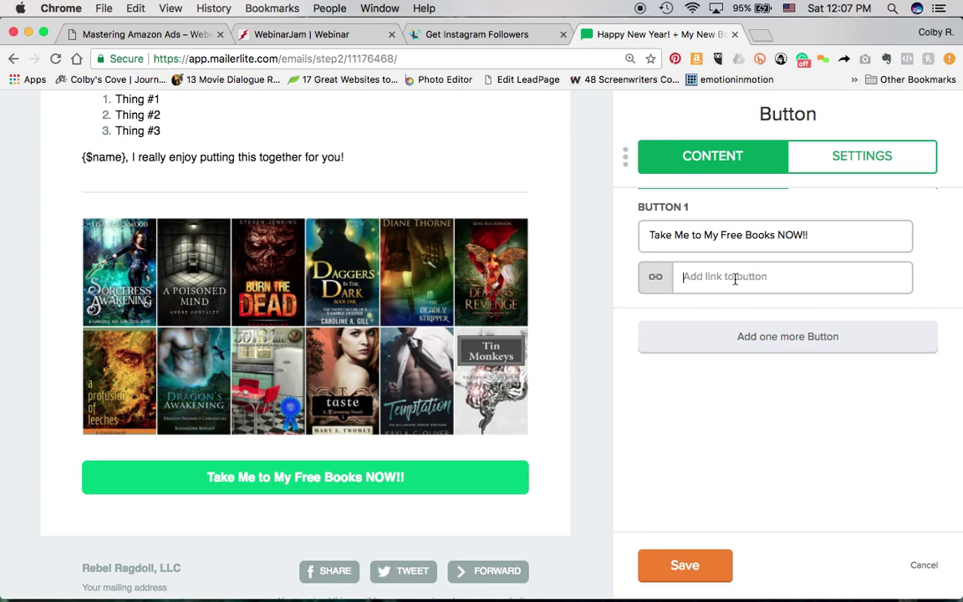
{"action": "type", "text": "http://newadultnoir.com"}
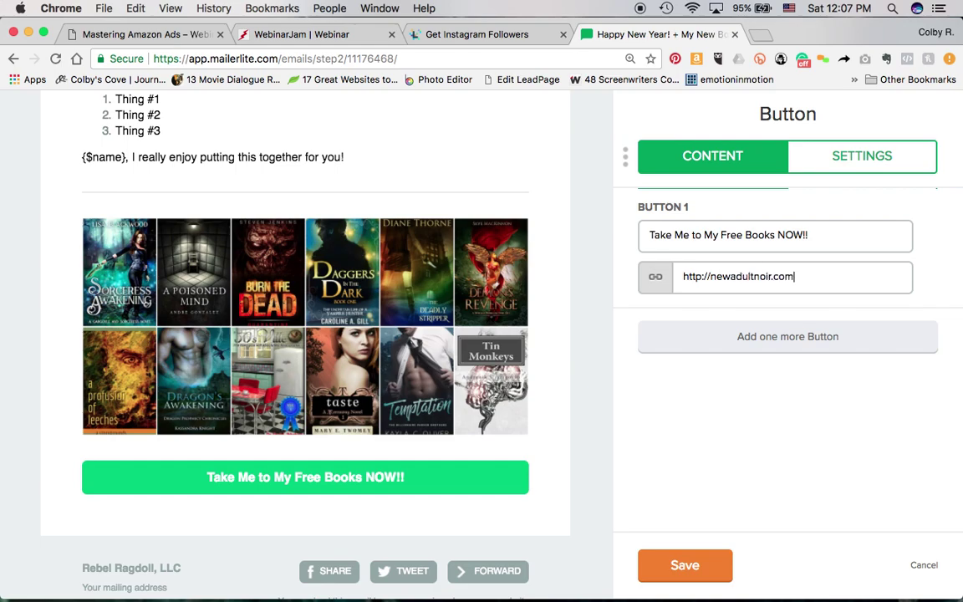
{"action": "left_click", "coordinate": [663, 567]}
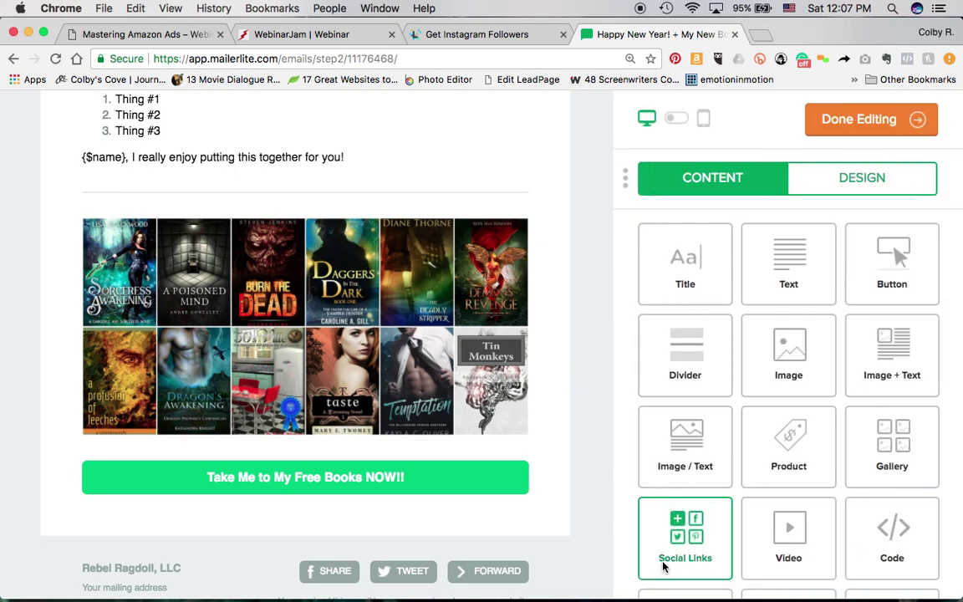
- Insert a title block between the divider and the book banner reading "Grab Our Free January Dark & Gritty Books!"
{"action": "scroll", "coordinate": [443, 390], "scroll_direction": "up", "scroll_amount": 3}
{"action": "scroll", "coordinate": [442, 390], "scroll_direction": "down", "scroll_amount": 5}
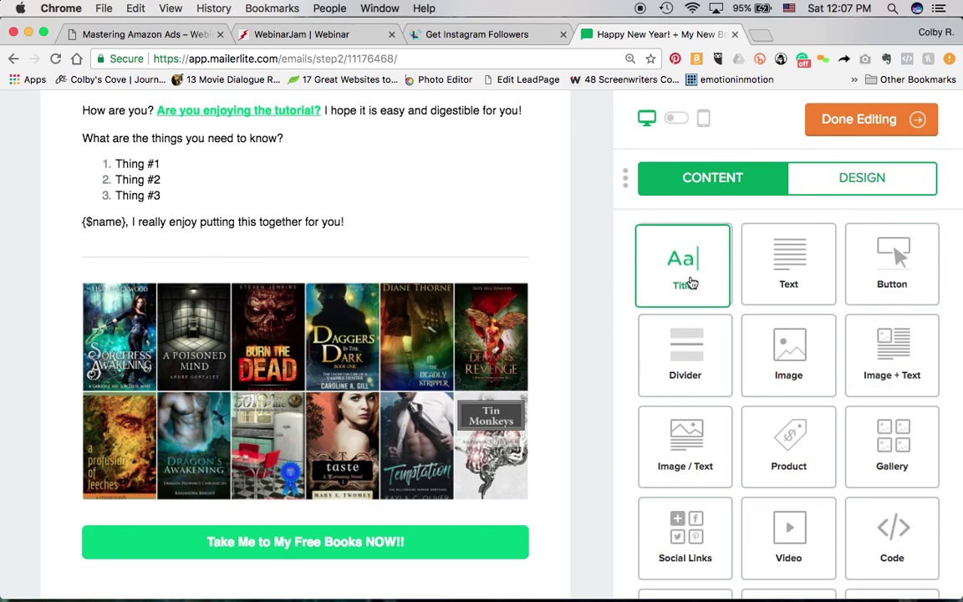
{"action": "left_click_drag", "start_coordinate": [707, 266], "coordinate": [468, 294]}
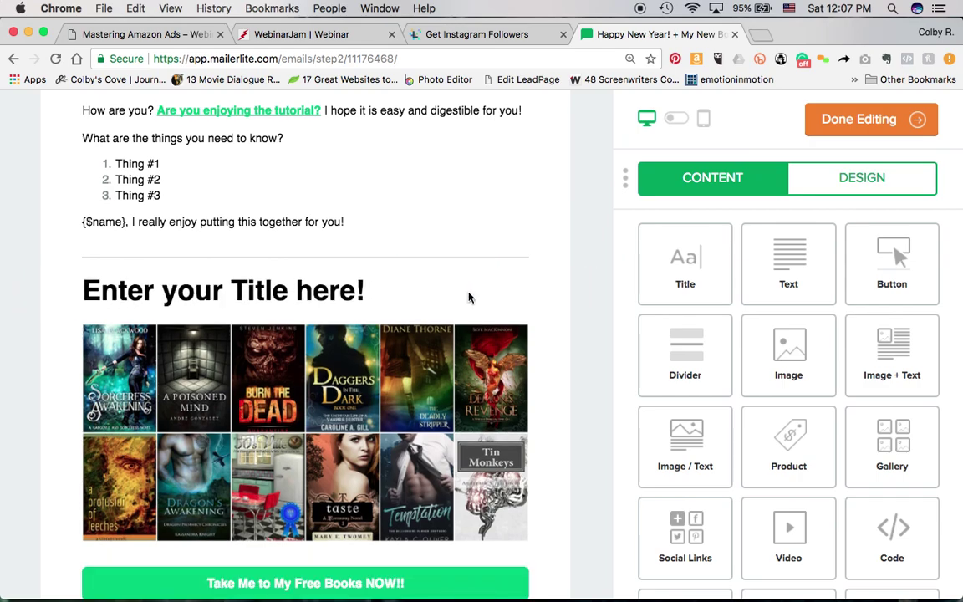
{"action": "left_click", "coordinate": [493, 288]}
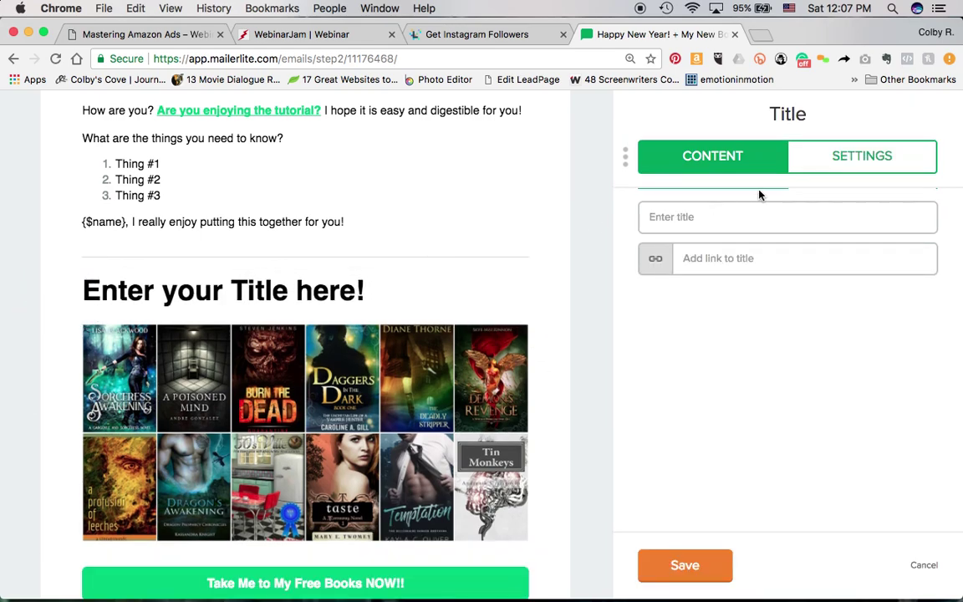
{"action": "left_click", "coordinate": [716, 215]}
{"action": "type", "text": "G"}
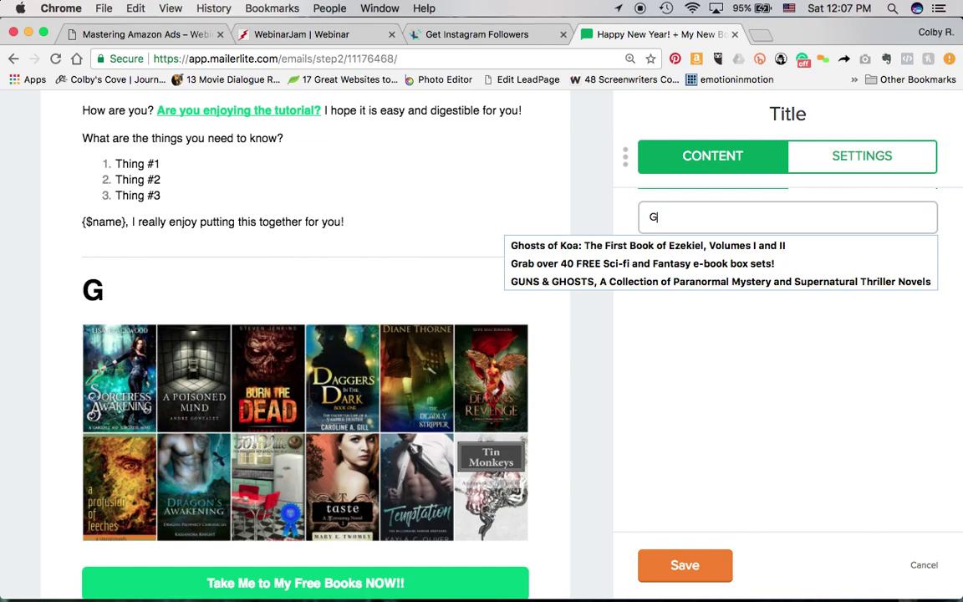
{"action": "type", "text": "rab Our Free January F"}
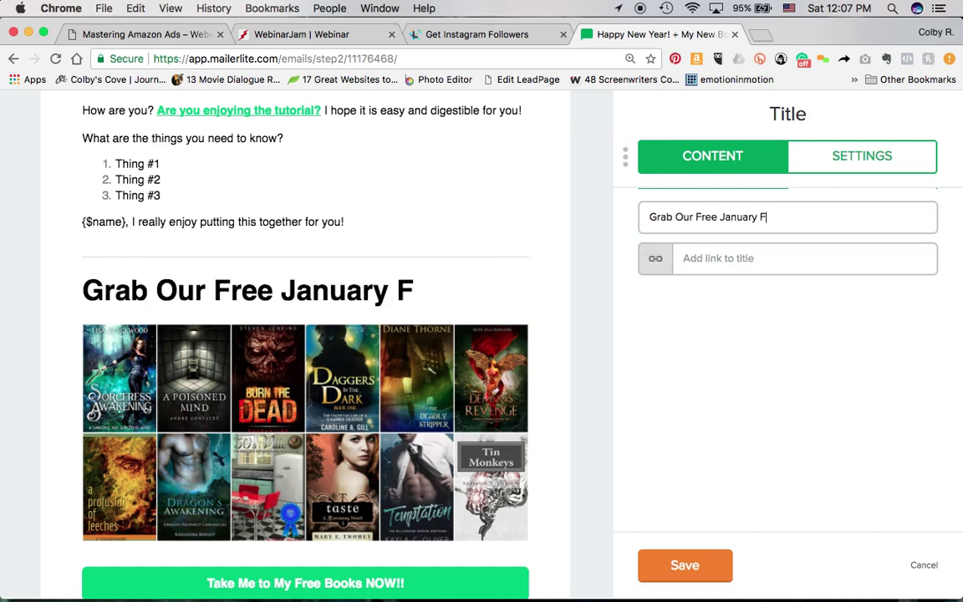
{"action": "key", "text": "BackSpace"}
{"action": "type", "text": "Dark"}
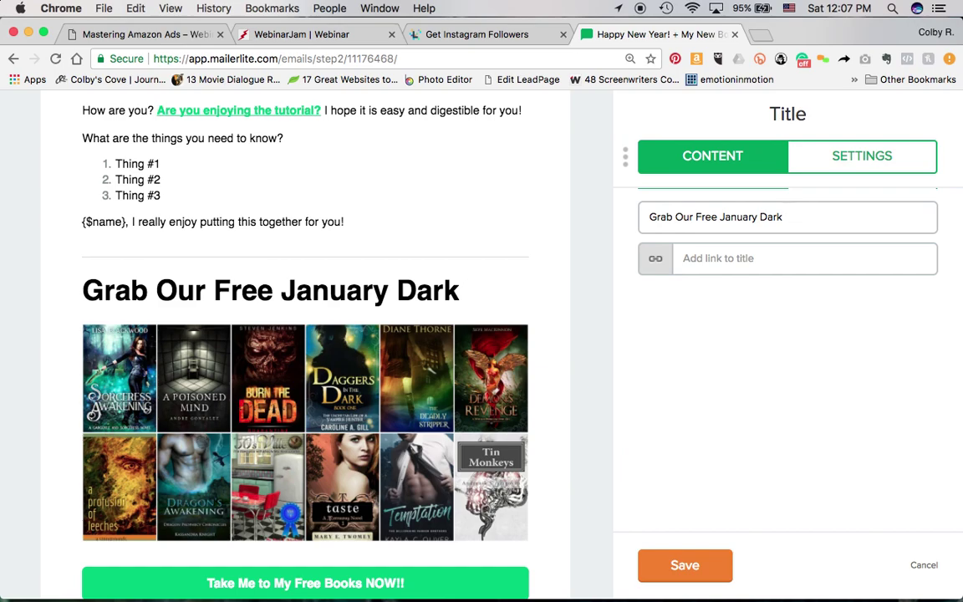
{"action": "type", "text": "& Gritty "}
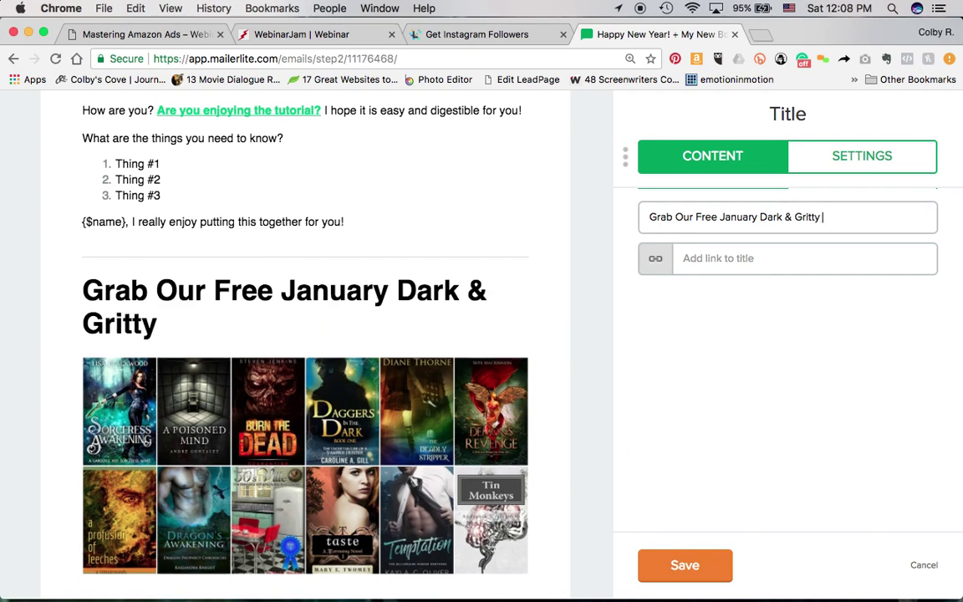
{"action": "type", "text": "Books!"}
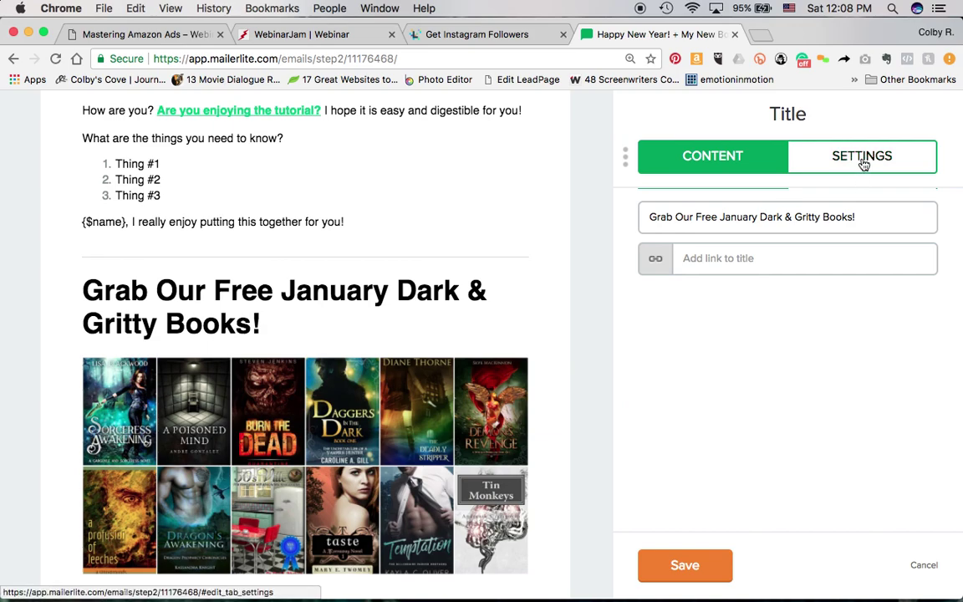
{"action": "left_click", "coordinate": [759, 261]}
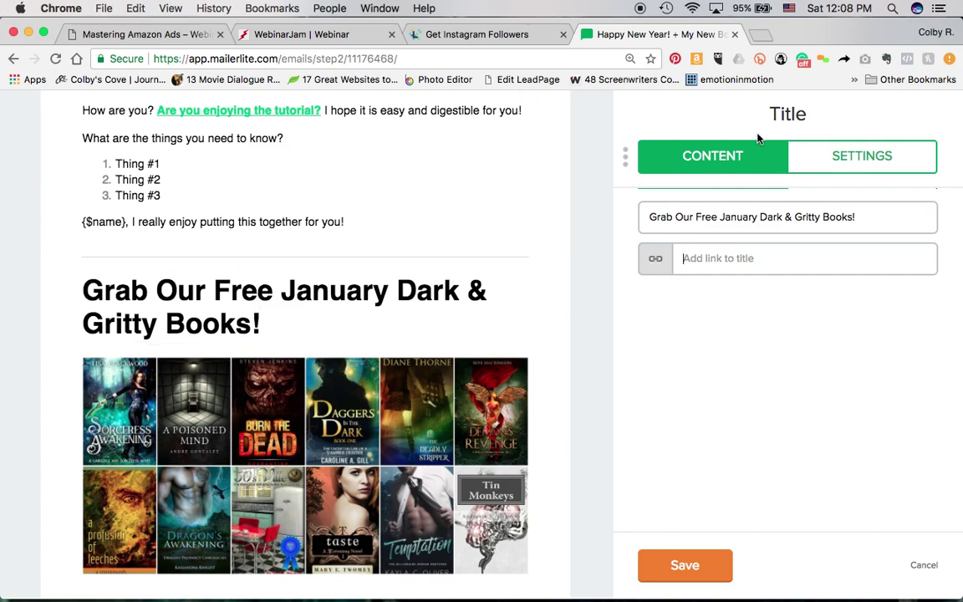
{"action": "type", "text": "http://newadultnoir.com"}
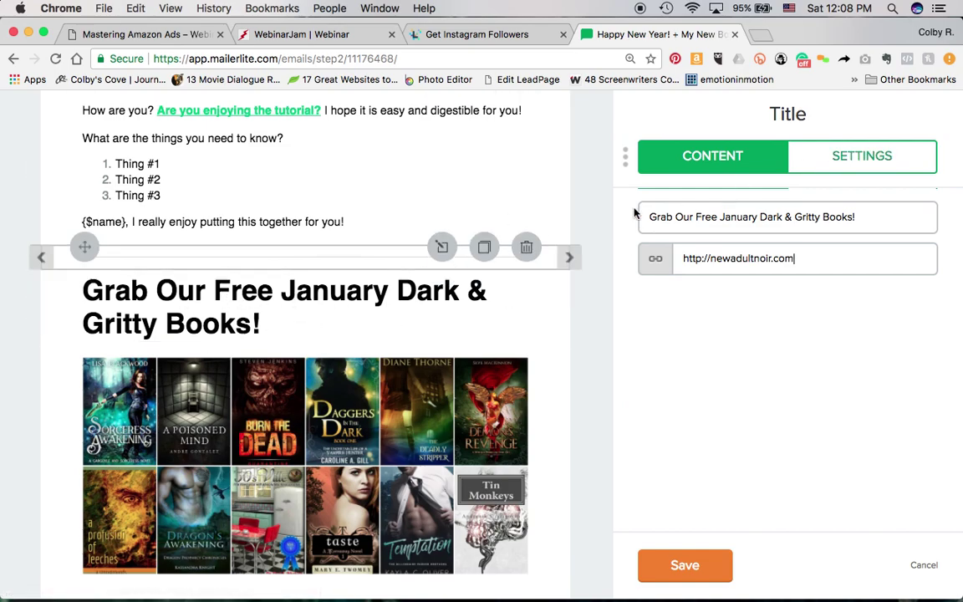
{"action": "left_click", "coordinate": [873, 157]}
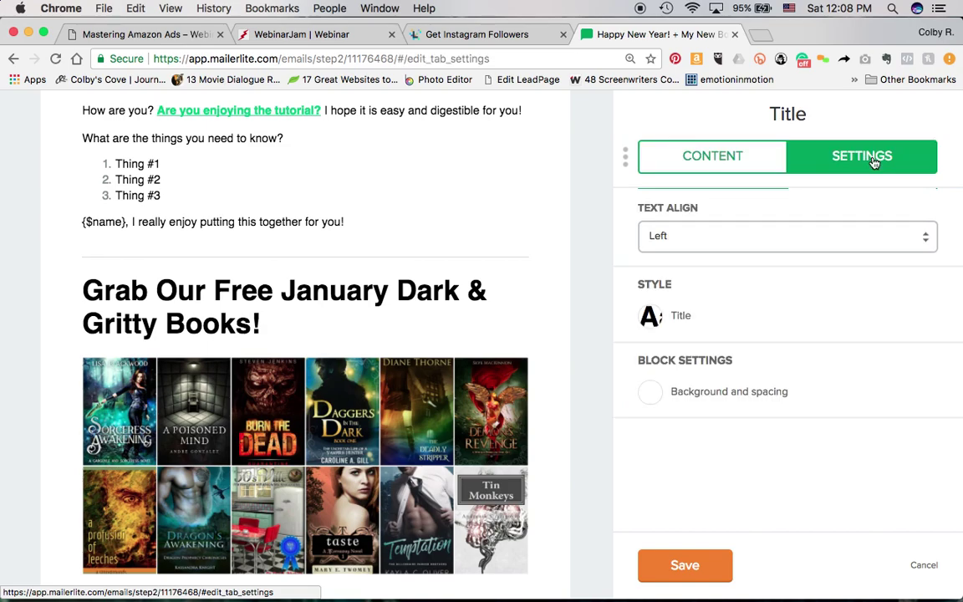
{"action": "left_click", "coordinate": [750, 236]}
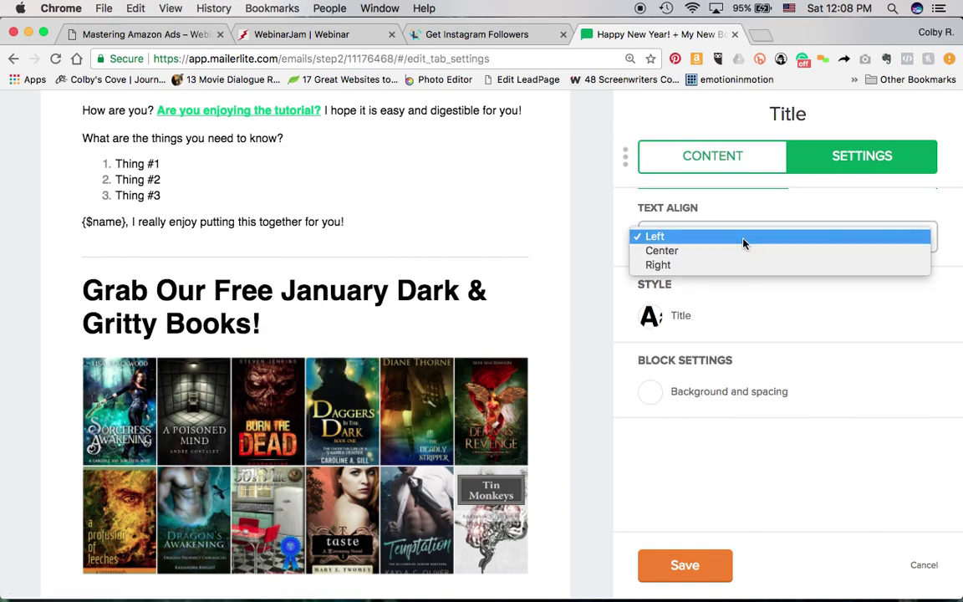
{"action": "left_click", "coordinate": [735, 266]}
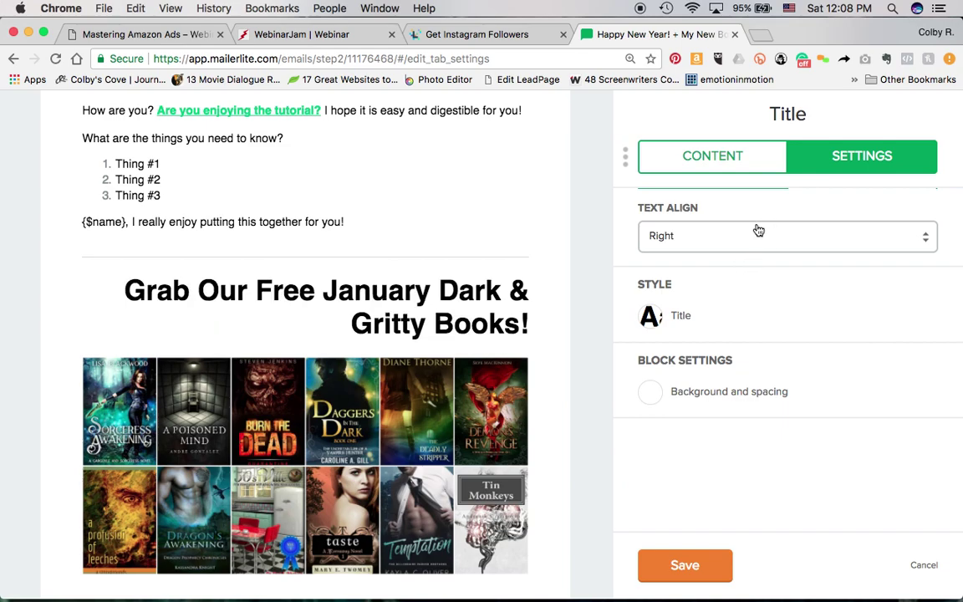
{"action": "left_click", "coordinate": [757, 230]}
{"action": "left_click", "coordinate": [751, 222]}
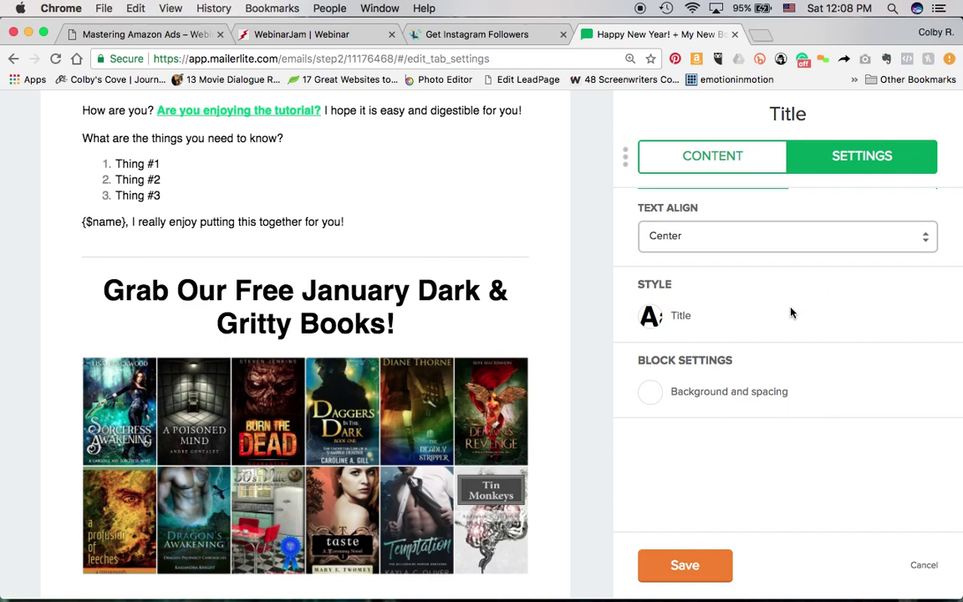
- Set the book banner title's text color to the dark red #C0392B
{"action": "left_click", "coordinate": [650, 317]}
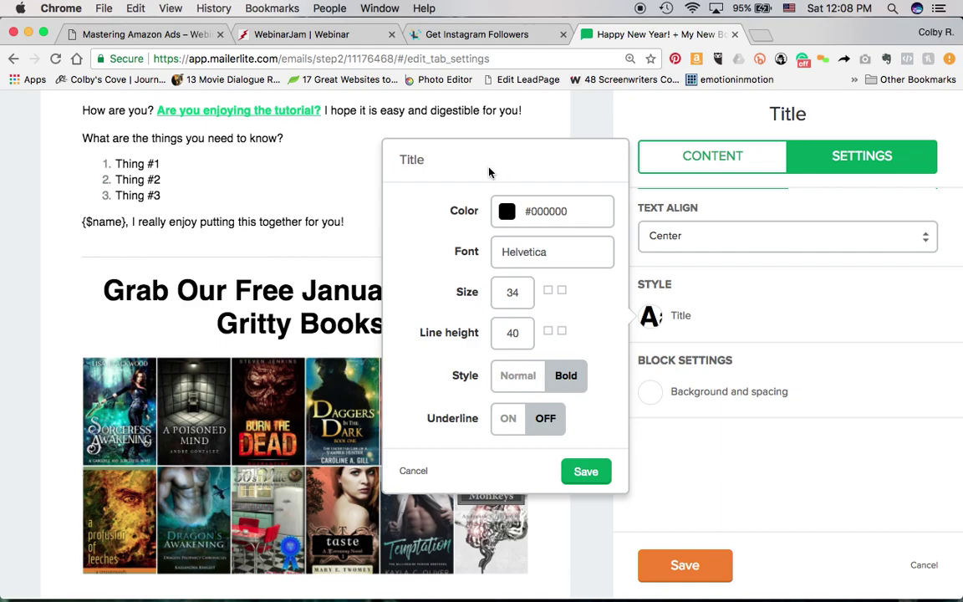
{"action": "left_click", "coordinate": [507, 213]}
{"action": "left_click", "coordinate": [496, 301]}
{"action": "left_click", "coordinate": [468, 301]}
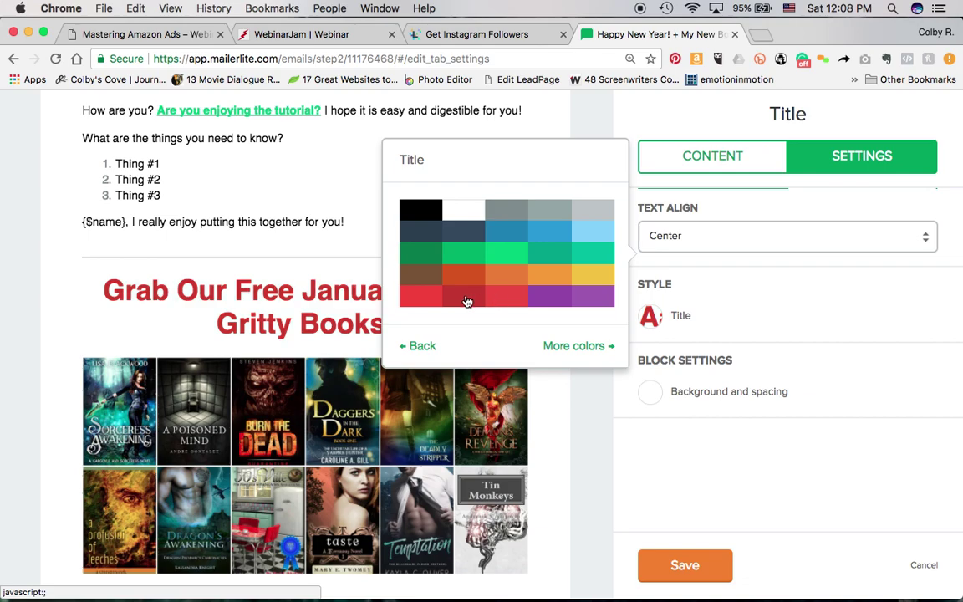
{"action": "left_click", "coordinate": [417, 346]}
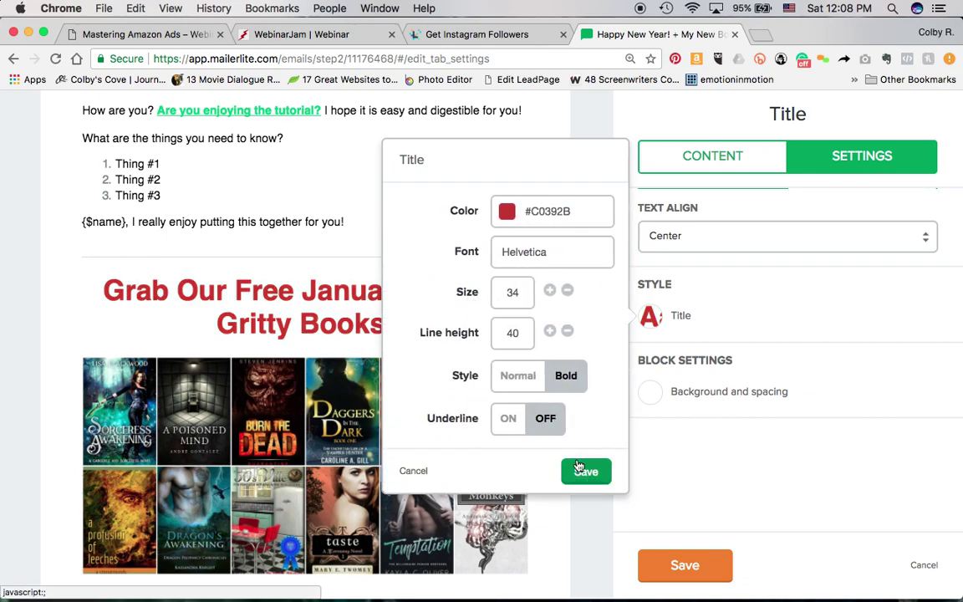
- Change the book banner title's font to Abril Fatface
{"action": "left_click", "coordinate": [533, 255]}
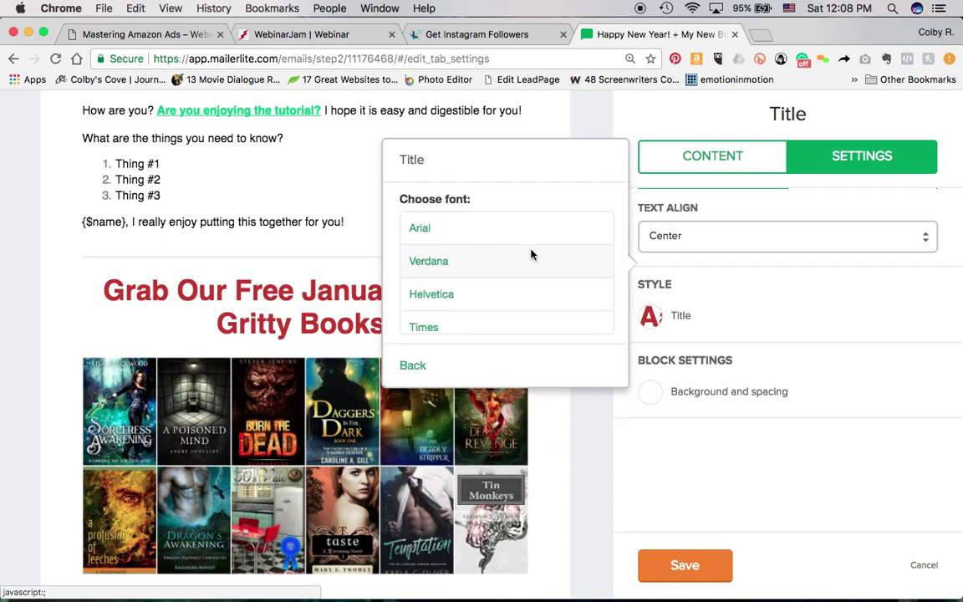
{"action": "scroll", "coordinate": [506, 271], "scroll_direction": "down", "scroll_amount": 10}
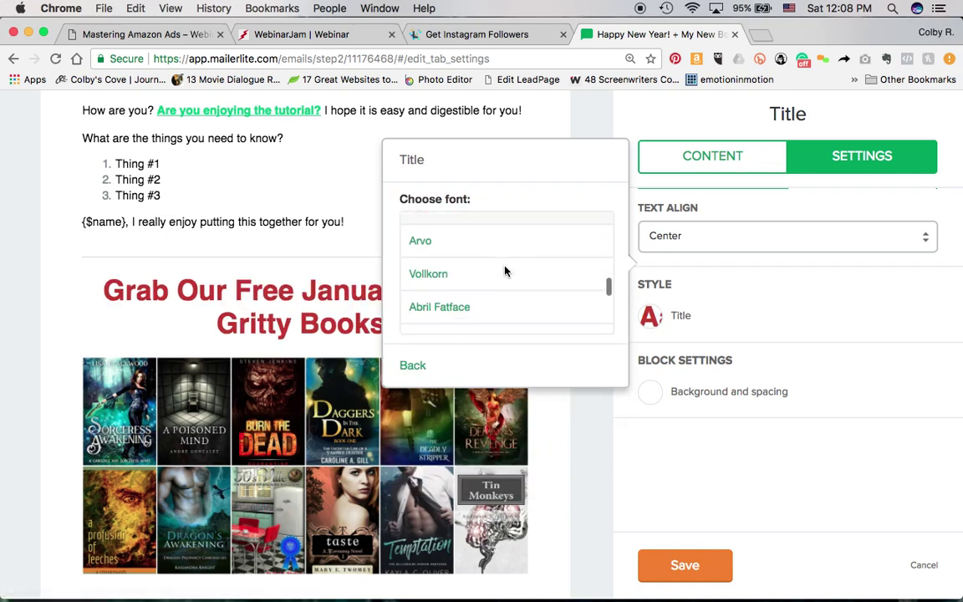
{"action": "scroll", "coordinate": [505, 272], "scroll_direction": "down", "scroll_amount": 2}
{"action": "scroll", "coordinate": [505, 271], "scroll_direction": "up", "scroll_amount": 2}
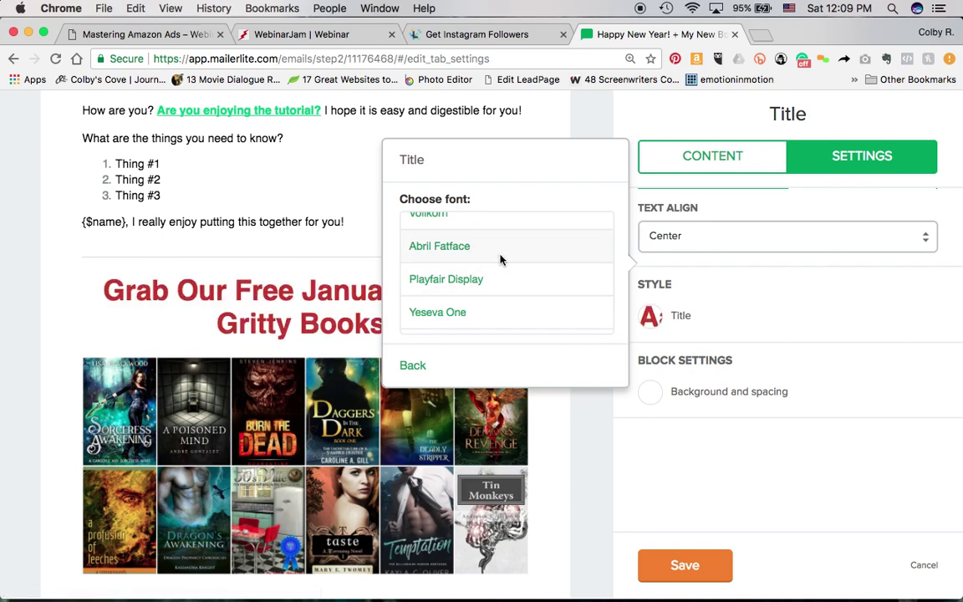
{"action": "left_click", "coordinate": [487, 249]}
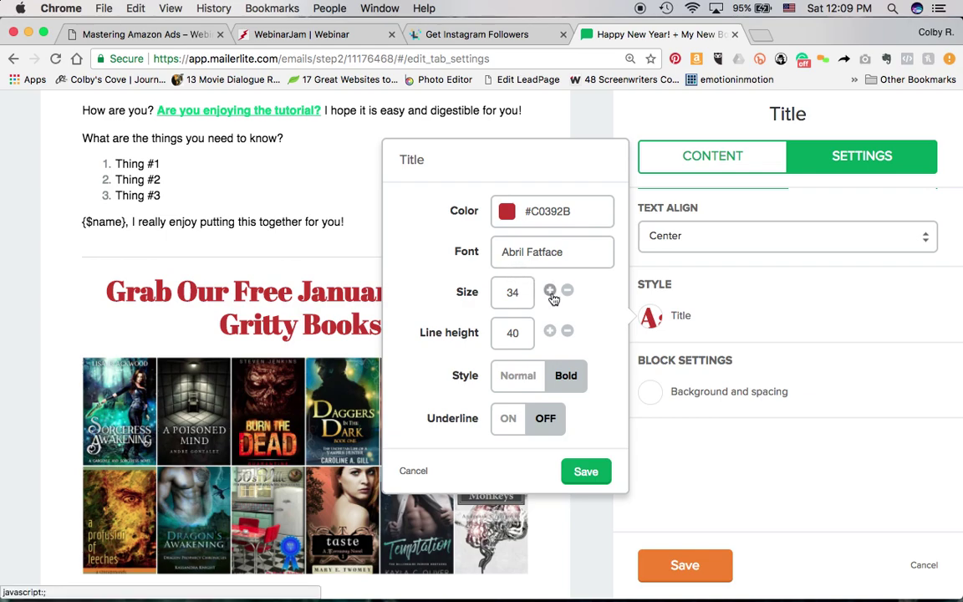
- Set the book banner title's font size to 37 and its line height to 36
{"action": "left_click", "coordinate": [550, 291]}
{"action": "left_click", "coordinate": [550, 291]}
{"action": "left_click", "coordinate": [550, 291]}
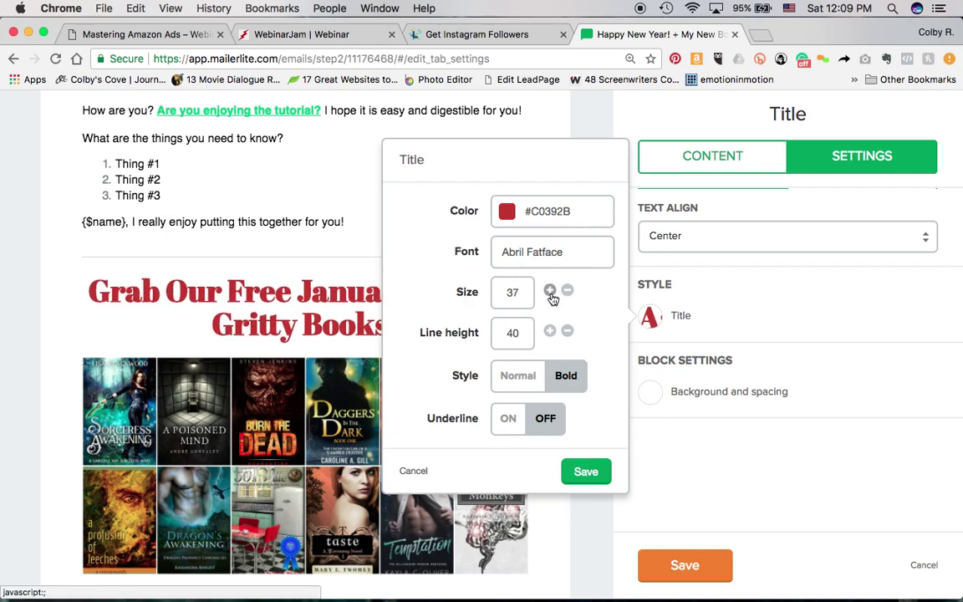
{"action": "left_click", "coordinate": [550, 332]}
{"action": "left_click", "coordinate": [550, 332]}
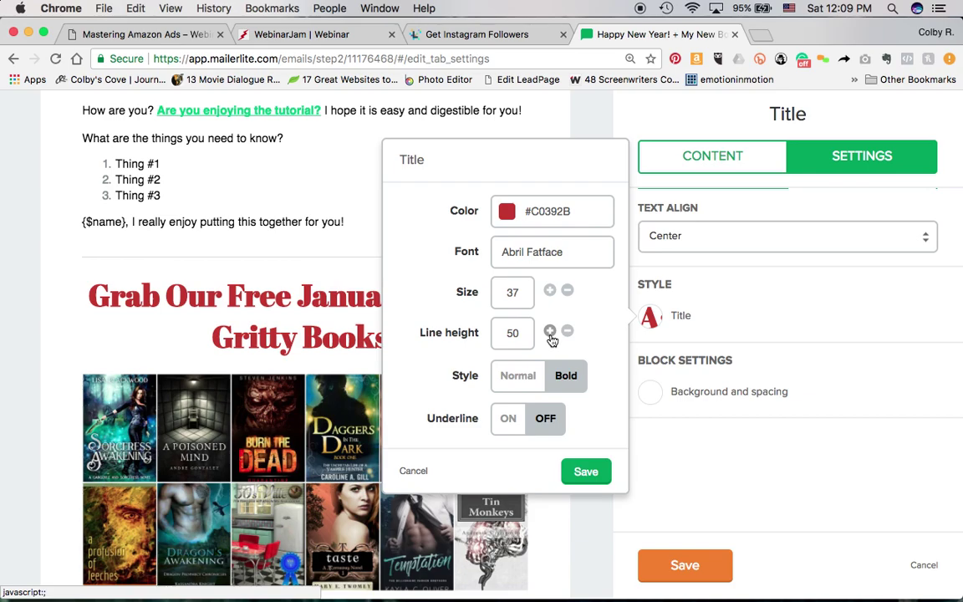
{"action": "left_click", "coordinate": [567, 332]}
{"action": "left_click", "coordinate": [568, 332]}
{"action": "left_click", "coordinate": [567, 332]}
{"action": "left_click", "coordinate": [567, 332]}
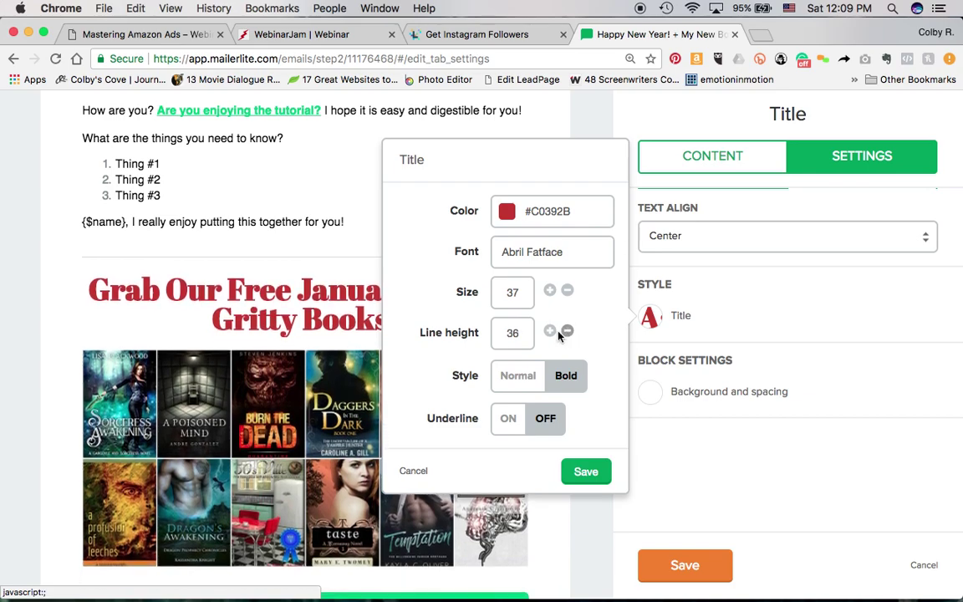
- Try the Normal style on the book banner title and switch it back to Bold
{"action": "left_click", "coordinate": [519, 377]}
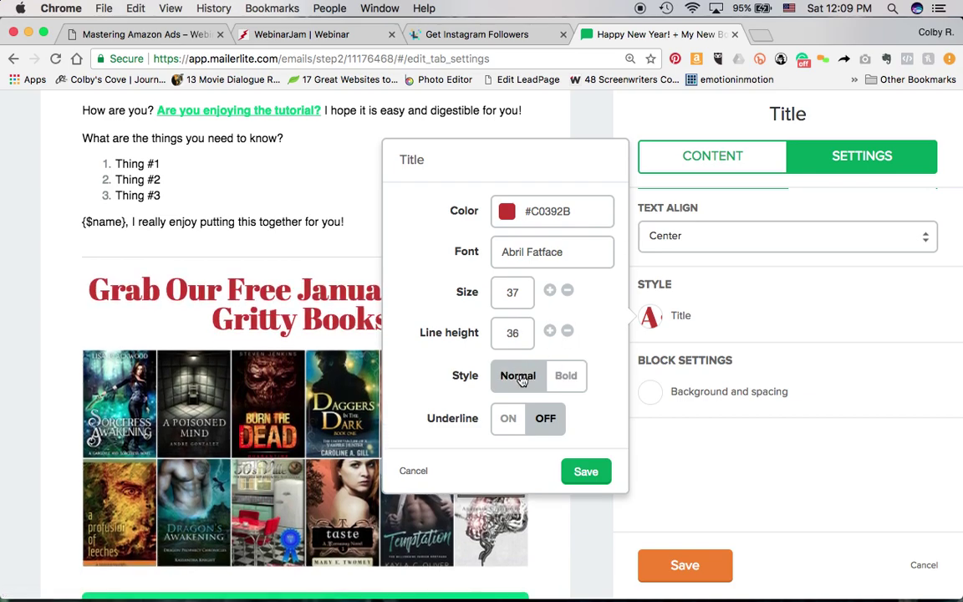
{"action": "left_click", "coordinate": [563, 384]}
{"action": "left_click", "coordinate": [522, 381]}
{"action": "left_click", "coordinate": [563, 383]}
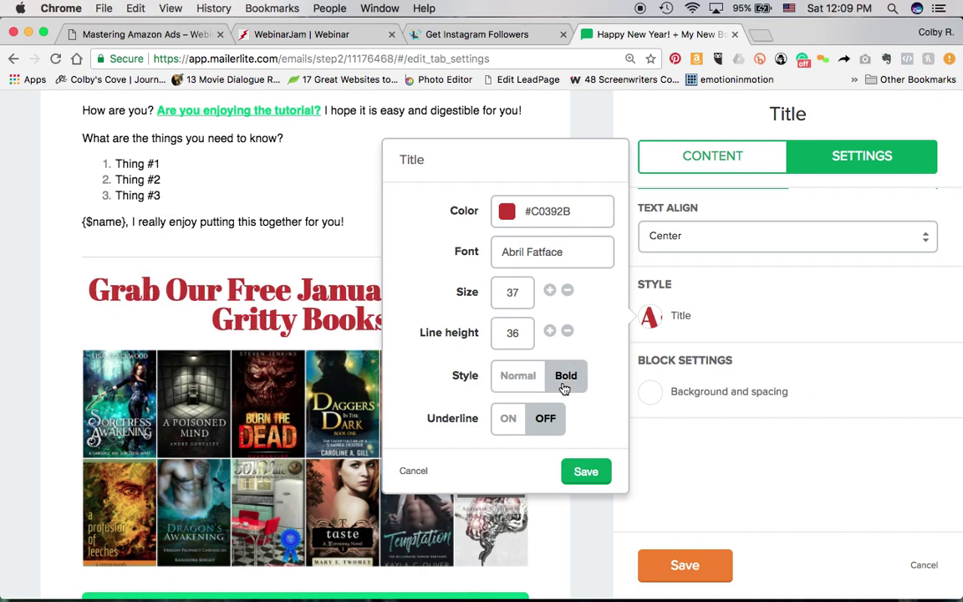
- Set the book banner title's style to Normal, try underlining it, turn the underline back off and save the style
{"action": "left_click", "coordinate": [518, 383]}
{"action": "left_click", "coordinate": [507, 423]}
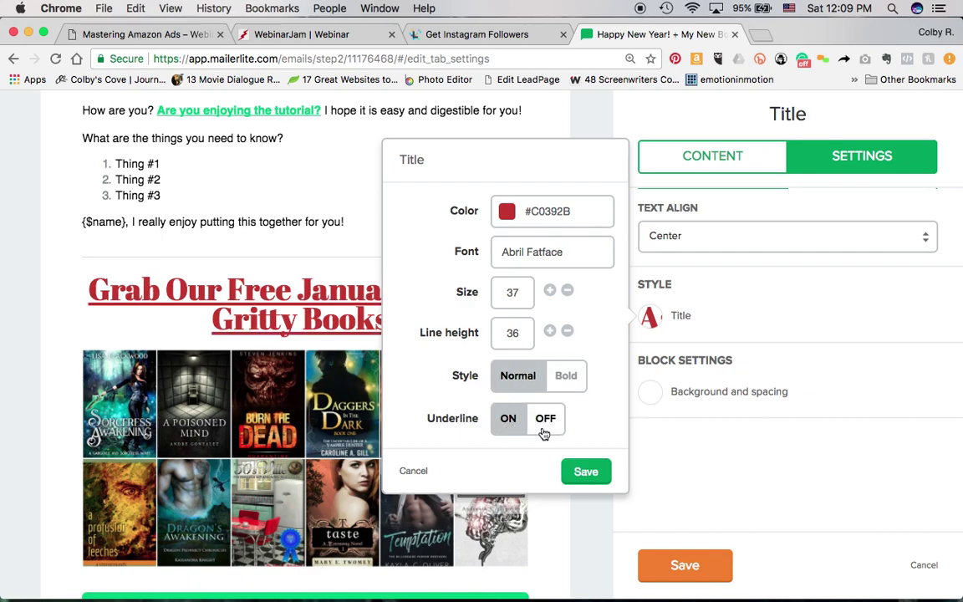
{"action": "left_click", "coordinate": [543, 421]}
{"action": "left_click", "coordinate": [587, 480]}
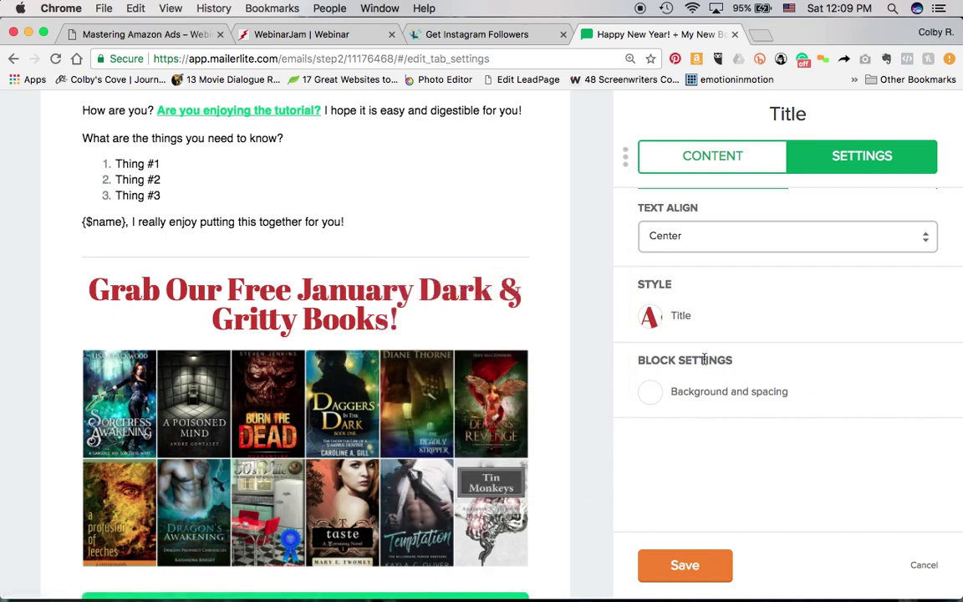
- Set the background color of the book banner title block to black #000000
{"action": "left_click", "coordinate": [652, 396]}
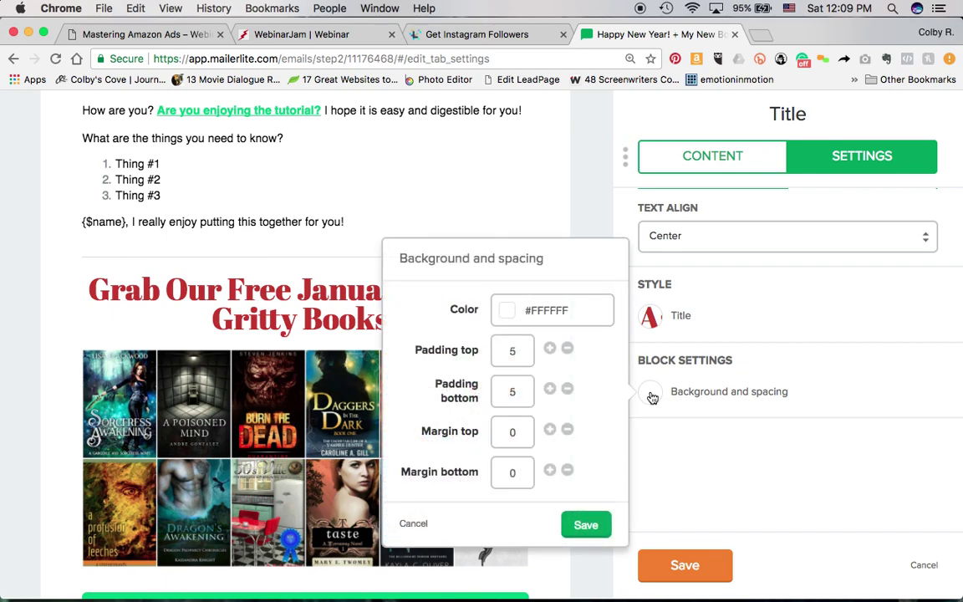
{"action": "left_click", "coordinate": [507, 311]}
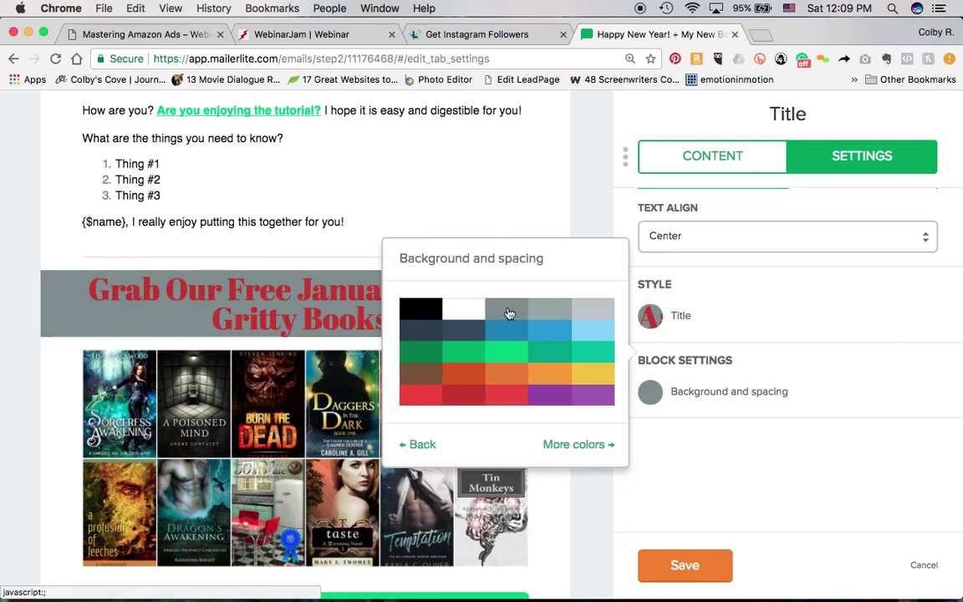
{"action": "left_click", "coordinate": [434, 312]}
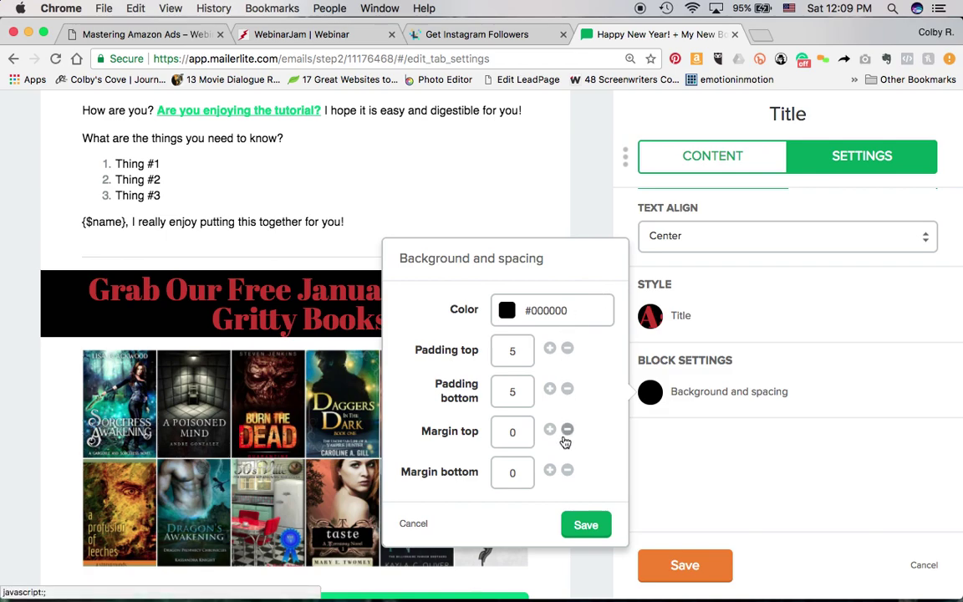
- Try a larger top padding on the book banner title block and return it to 5
{"action": "left_click", "coordinate": [550, 347]}
{"action": "left_click", "coordinate": [550, 348]}
{"action": "left_click", "coordinate": [550, 348]}
{"action": "left_click", "coordinate": [550, 347]}
{"action": "left_click", "coordinate": [550, 347]}
{"action": "left_click", "coordinate": [550, 347]}
{"action": "left_click", "coordinate": [550, 348]}
{"action": "left_click", "coordinate": [550, 348]}
{"action": "left_click", "coordinate": [550, 348]}
{"action": "left_click", "coordinate": [568, 348]}
{"action": "left_click", "coordinate": [567, 347]}
{"action": "left_click", "coordinate": [568, 348]}
{"action": "left_click", "coordinate": [567, 348]}
{"action": "left_click", "coordinate": [568, 348]}
{"action": "left_click", "coordinate": [568, 347]}
{"action": "left_click", "coordinate": [568, 347]}
{"action": "left_click", "coordinate": [569, 349]}
{"action": "left_click", "coordinate": [568, 350]}
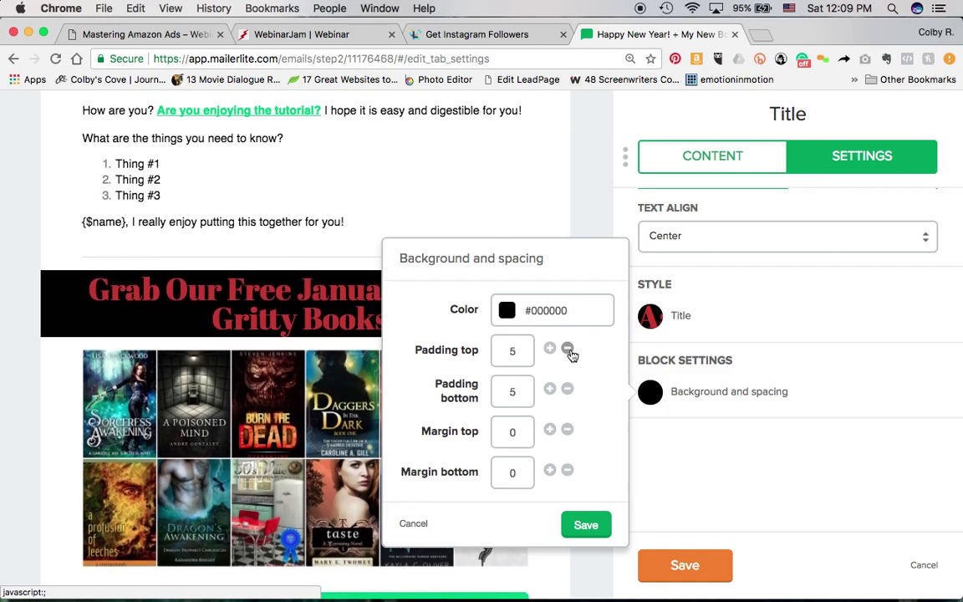
- Try a bottom padding of 15 on the book banner title block and return it to 5
{"action": "left_click", "coordinate": [550, 388]}
{"action": "left_click", "coordinate": [550, 389]}
{"action": "left_click", "coordinate": [550, 389]}
{"action": "left_click", "coordinate": [550, 389]}
{"action": "left_click", "coordinate": [550, 389]}
{"action": "left_click", "coordinate": [550, 389]}
{"action": "left_click", "coordinate": [550, 388]}
{"action": "left_click", "coordinate": [550, 389]}
{"action": "left_click", "coordinate": [550, 388]}
{"action": "left_click", "coordinate": [550, 389]}
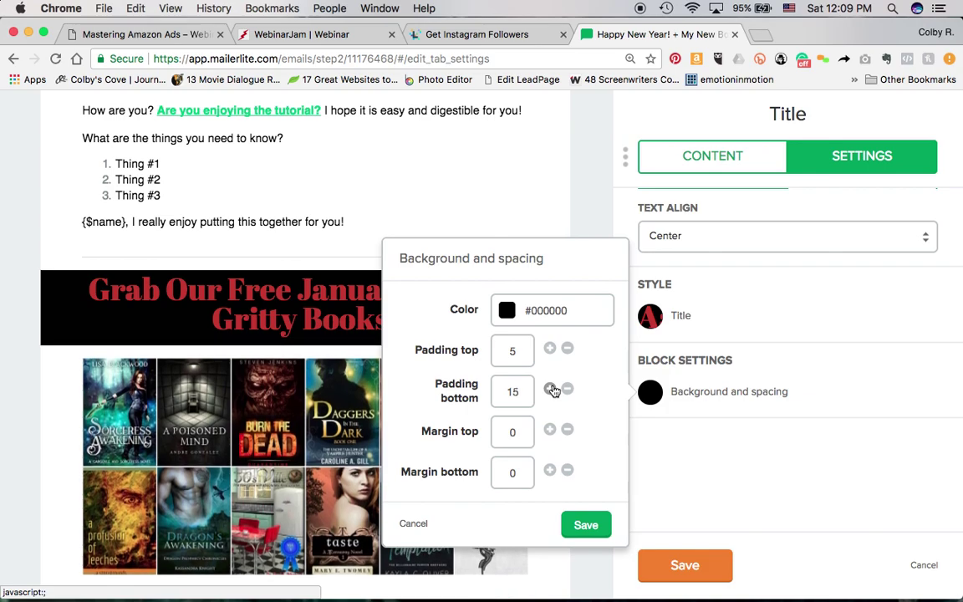
{"action": "double_click", "coordinate": [568, 389]}
{"action": "double_click", "coordinate": [567, 390]}
{"action": "double_click", "coordinate": [567, 391]}
{"action": "double_click", "coordinate": [568, 391]}
{"action": "double_click", "coordinate": [567, 391]}
- Try a larger top margin on the book banner title block and return it to 0
{"action": "left_click", "coordinate": [550, 430]}
{"action": "double_click", "coordinate": [550, 429]}
{"action": "double_click", "coordinate": [549, 429]}
{"action": "double_click", "coordinate": [550, 429]}
{"action": "left_click", "coordinate": [550, 430]}
{"action": "double_click", "coordinate": [550, 430]}
{"action": "left_click", "coordinate": [567, 430]}
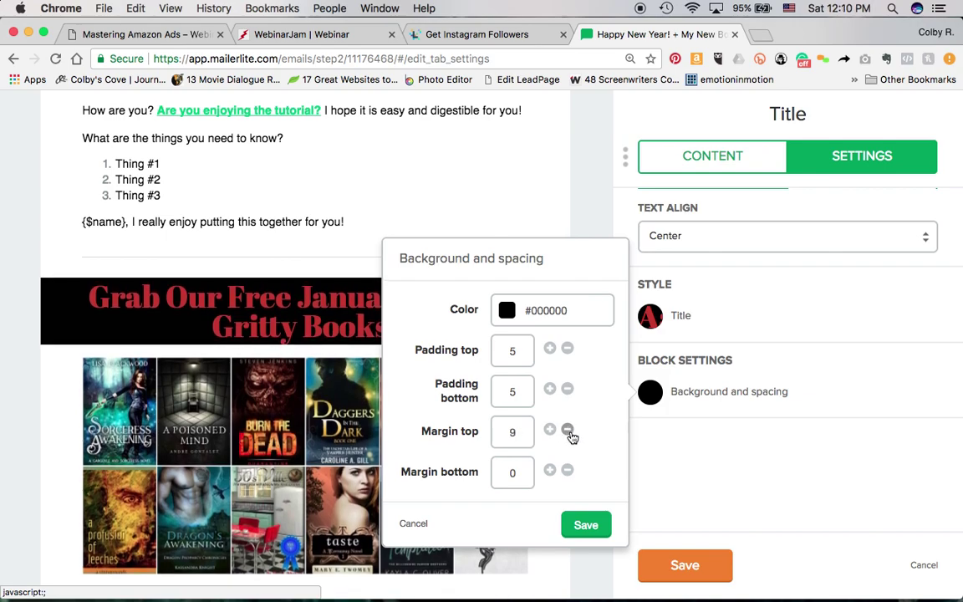
{"action": "double_click", "coordinate": [568, 430]}
{"action": "double_click", "coordinate": [567, 430]}
{"action": "left_click", "coordinate": [567, 430]}
{"action": "left_click", "coordinate": [567, 430]}
{"action": "left_click", "coordinate": [568, 430]}
- Set the book banner title block's bottom margin to 9 and save its background and spacing
{"action": "double_click", "coordinate": [550, 470]}
{"action": "double_click", "coordinate": [550, 469]}
{"action": "left_click", "coordinate": [550, 469]}
{"action": "double_click", "coordinate": [550, 469]}
{"action": "double_click", "coordinate": [550, 470]}
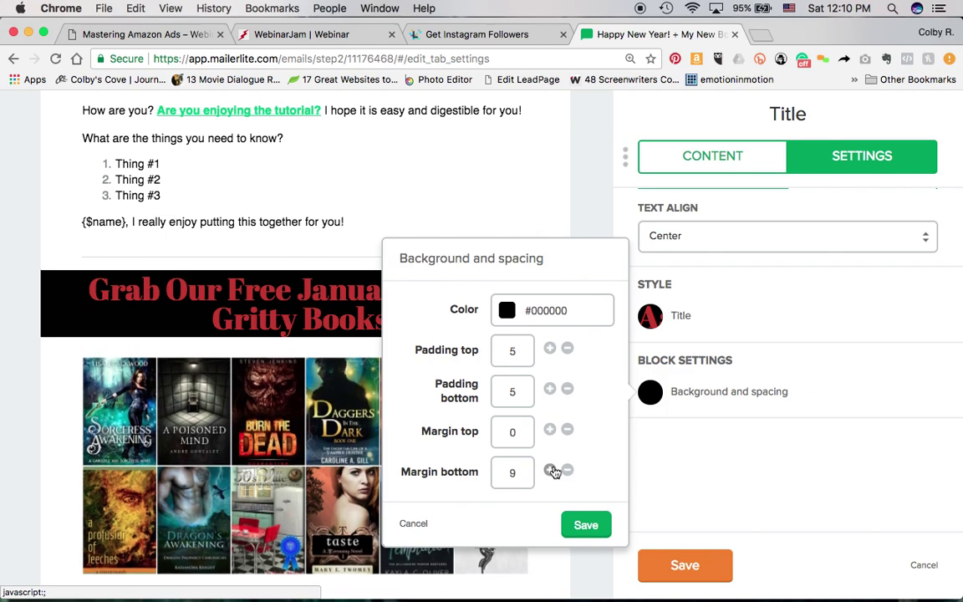
{"action": "left_click", "coordinate": [585, 525]}
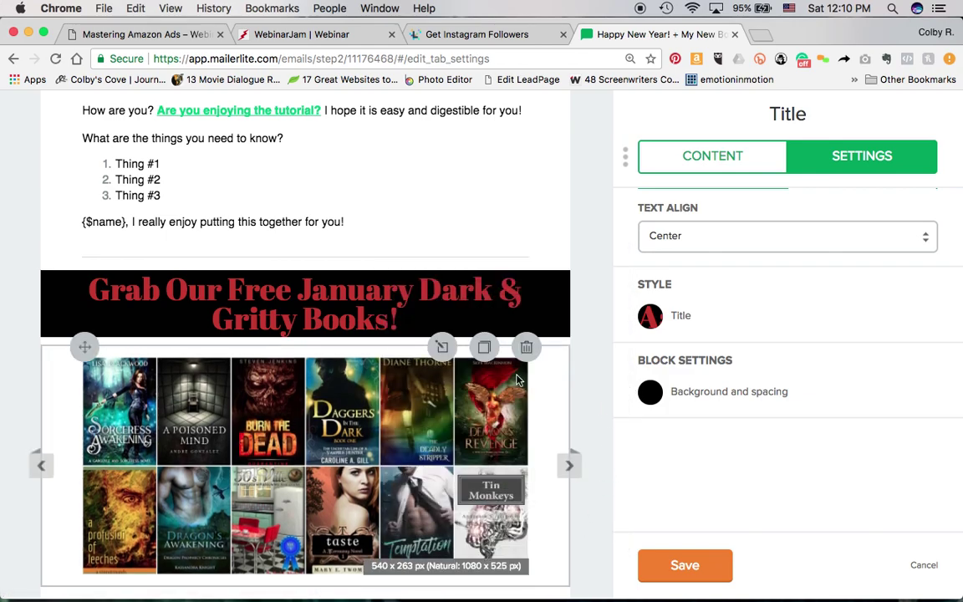
- Check the restyled banner title within the newsletter and save the title block
{"action": "scroll", "coordinate": [568, 383], "scroll_direction": "up", "scroll_amount": 5}
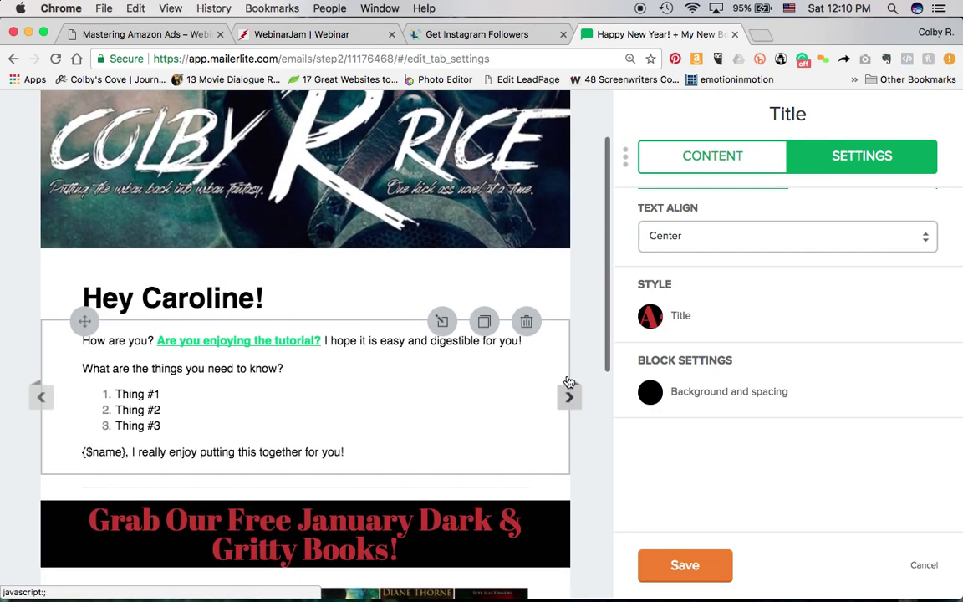
{"action": "scroll", "coordinate": [567, 383], "scroll_direction": "down", "scroll_amount": 5}
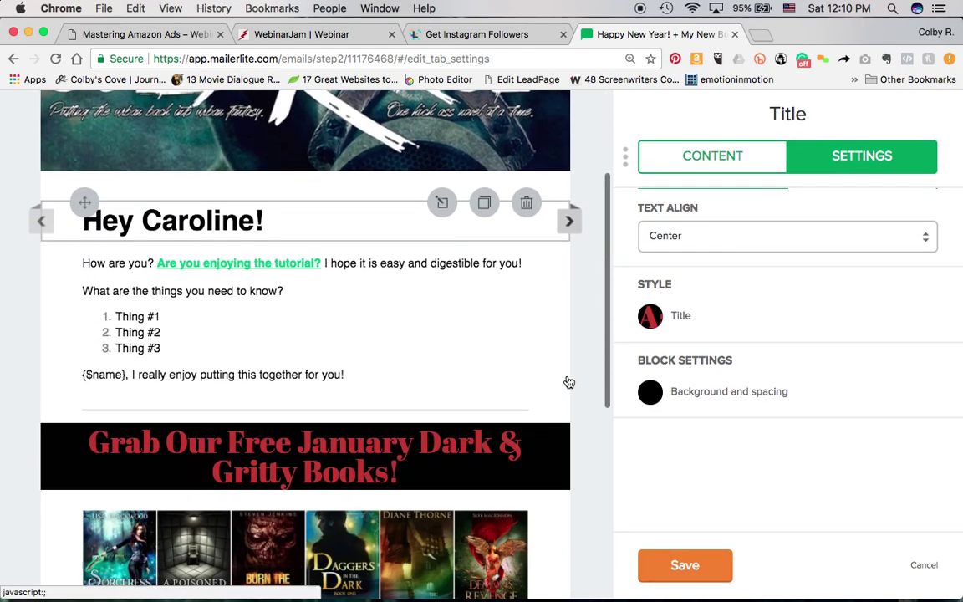
{"action": "scroll", "coordinate": [567, 392], "scroll_direction": "down", "scroll_amount": 5}
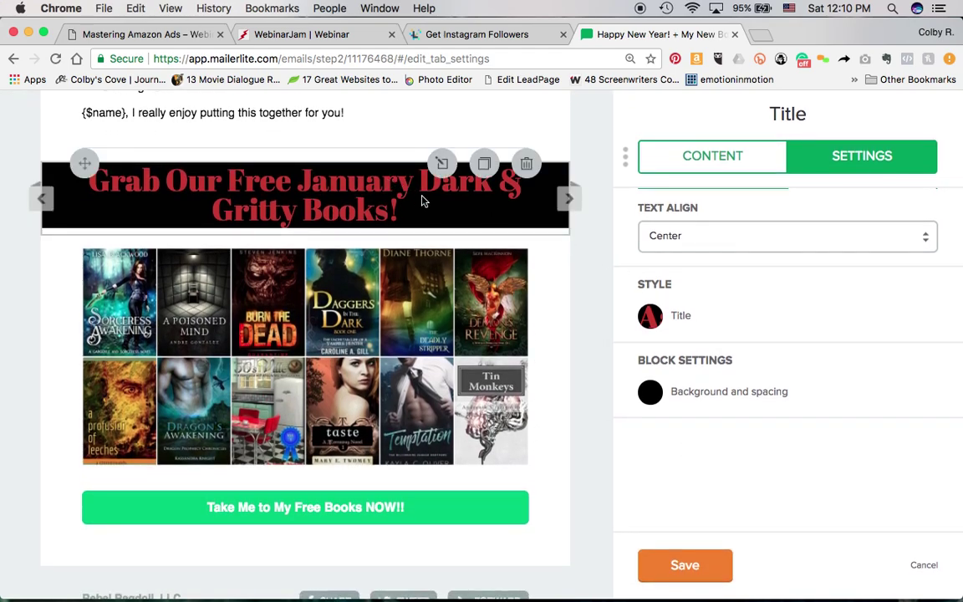
{"action": "left_click", "coordinate": [664, 564]}
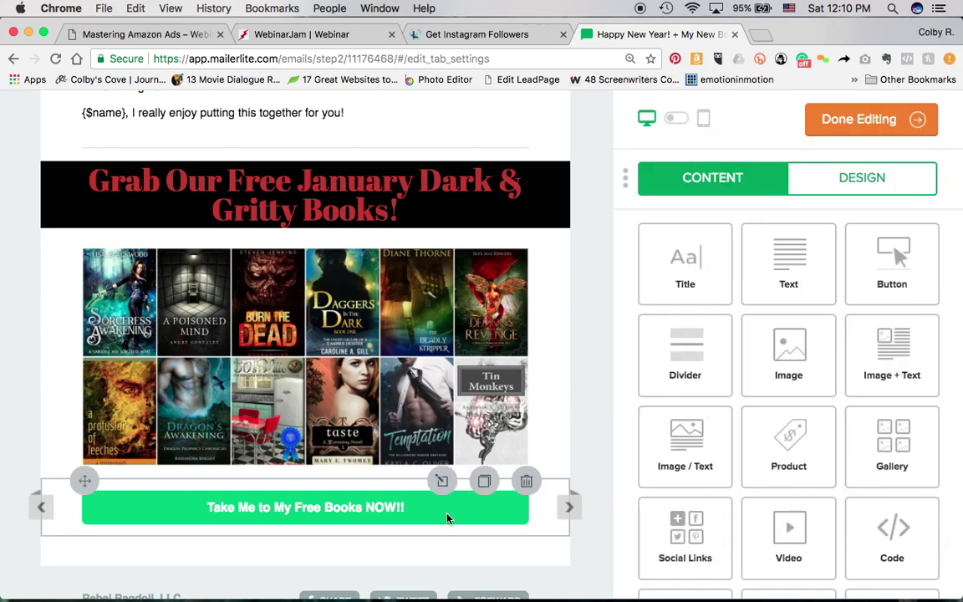
- Add a divider below the free books button and a Product block beneath that divider
{"action": "left_click_drag", "start_coordinate": [684, 370], "coordinate": [527, 563]}
{"action": "scroll", "coordinate": [802, 399], "scroll_direction": "down", "scroll_amount": 2}
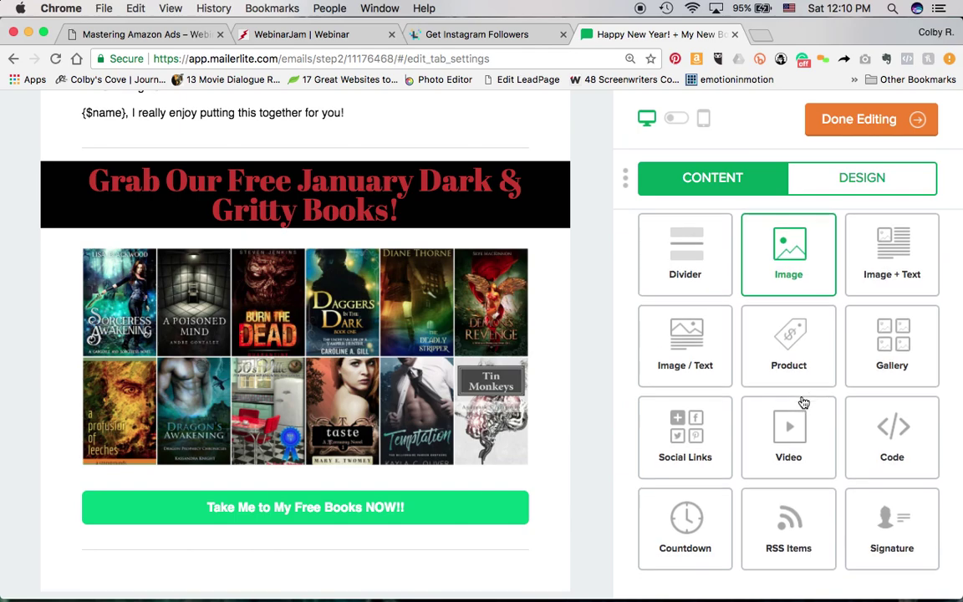
{"action": "scroll", "coordinate": [802, 402], "scroll_direction": "up", "scroll_amount": 2}
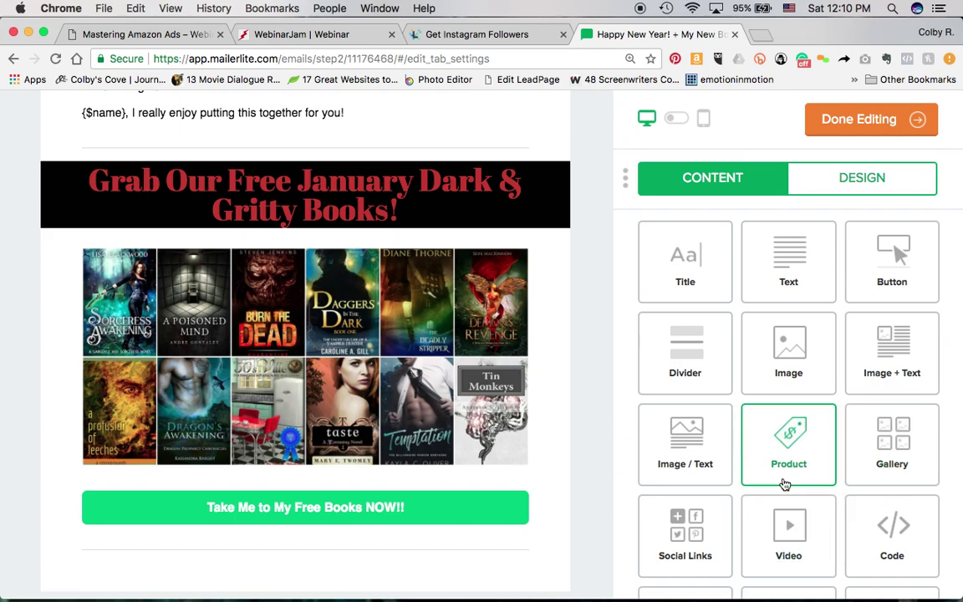
{"action": "scroll", "coordinate": [786, 484], "scroll_direction": "down", "scroll_amount": 2}
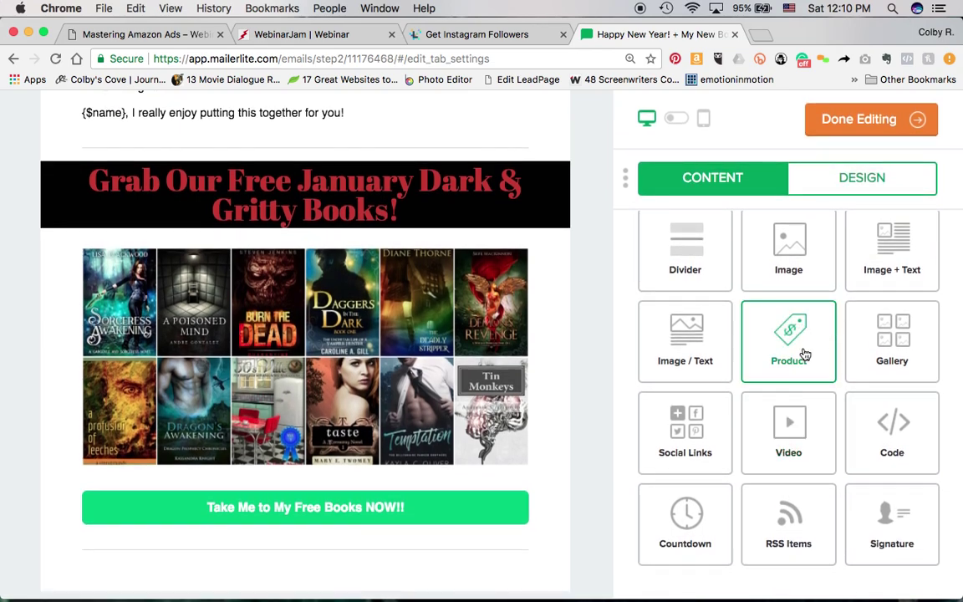
{"action": "left_click_drag", "start_coordinate": [804, 356], "coordinate": [828, 350]}
{"action": "scroll", "coordinate": [591, 316], "scroll_direction": "down", "scroll_amount": 5}
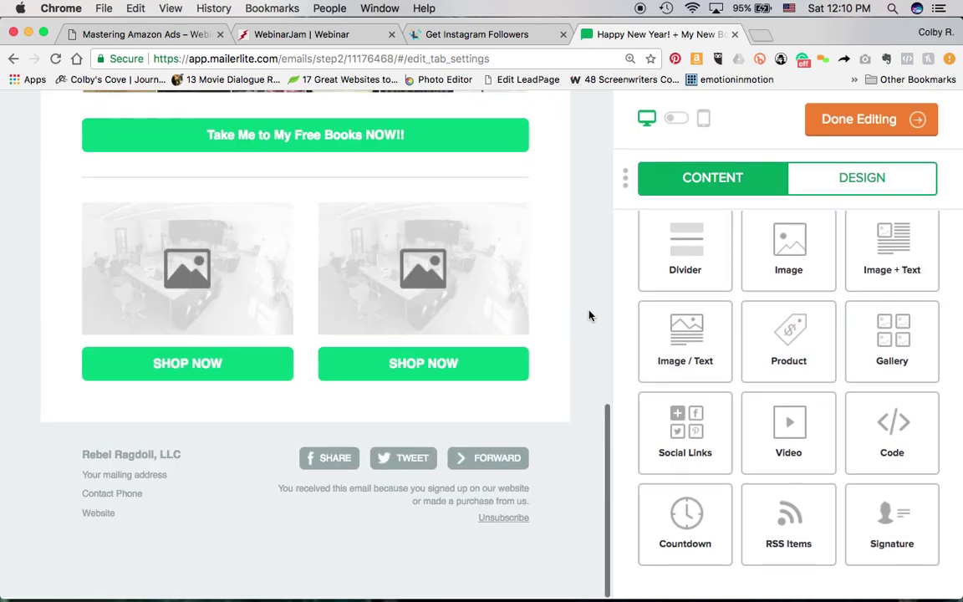
{"action": "scroll", "coordinate": [589, 316], "scroll_direction": "up", "scroll_amount": 3}
{"action": "scroll", "coordinate": [591, 316], "scroll_direction": "down", "scroll_amount": 3}
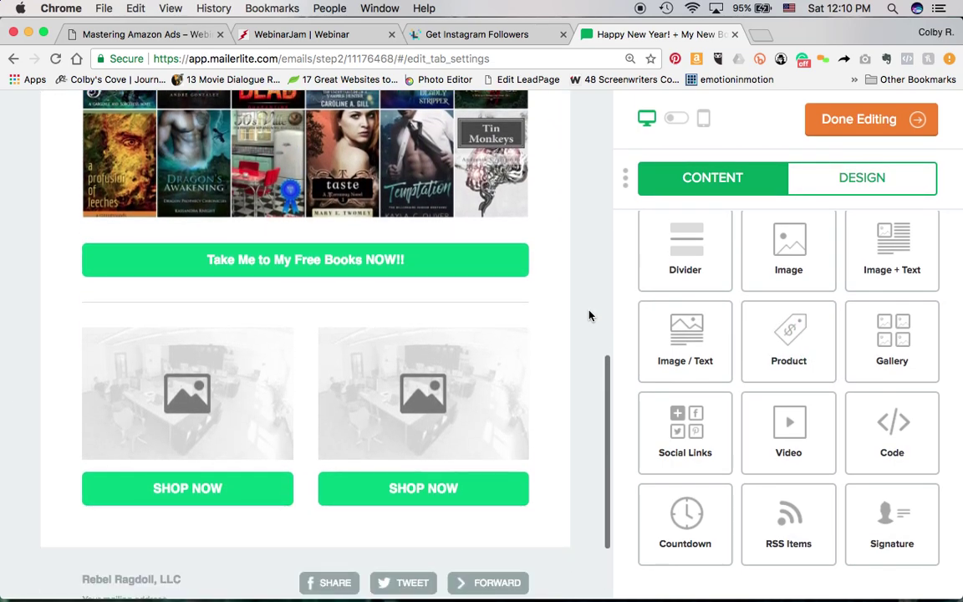
{"action": "mouse_move", "coordinate": [522, 330]}
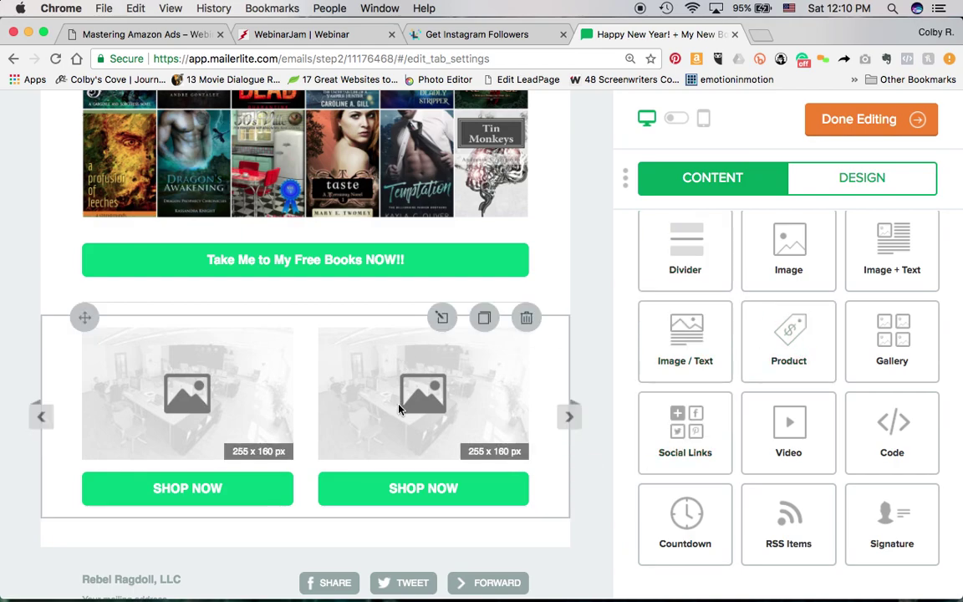
- Add a title above the product block reading "You Love Free... But I Like You to Buy Stuff Too!"
{"action": "scroll", "coordinate": [752, 442], "scroll_direction": "up", "scroll_amount": 3}
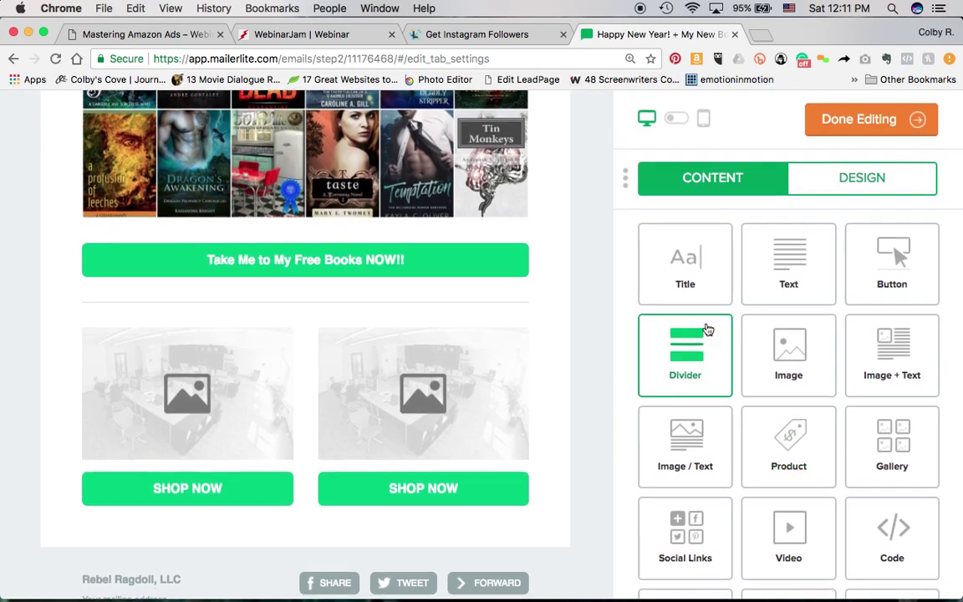
{"action": "left_click_drag", "start_coordinate": [706, 255], "coordinate": [430, 387]}
{"action": "left_click", "coordinate": [353, 347]}
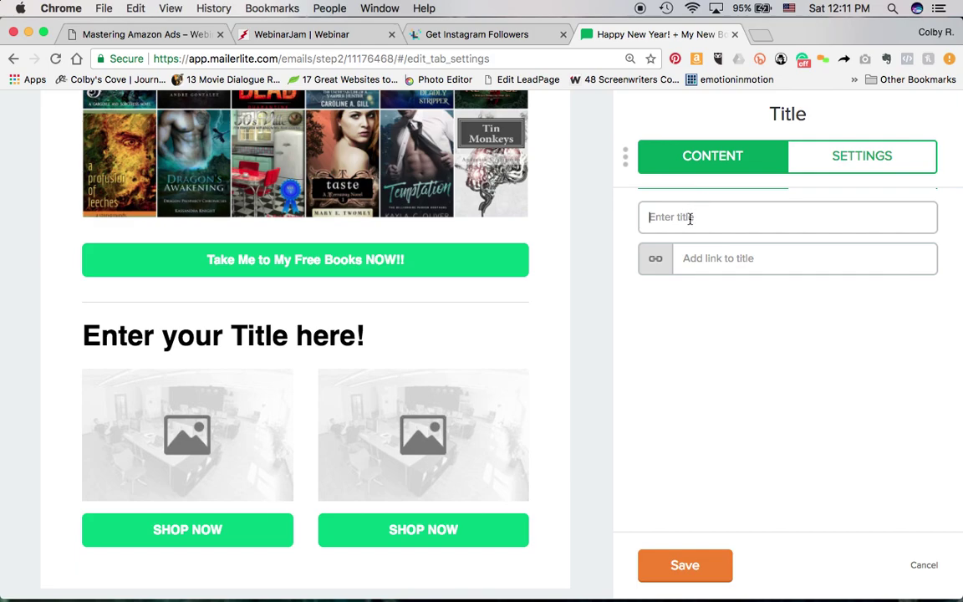
{"action": "type", "text": "You Love Free"}
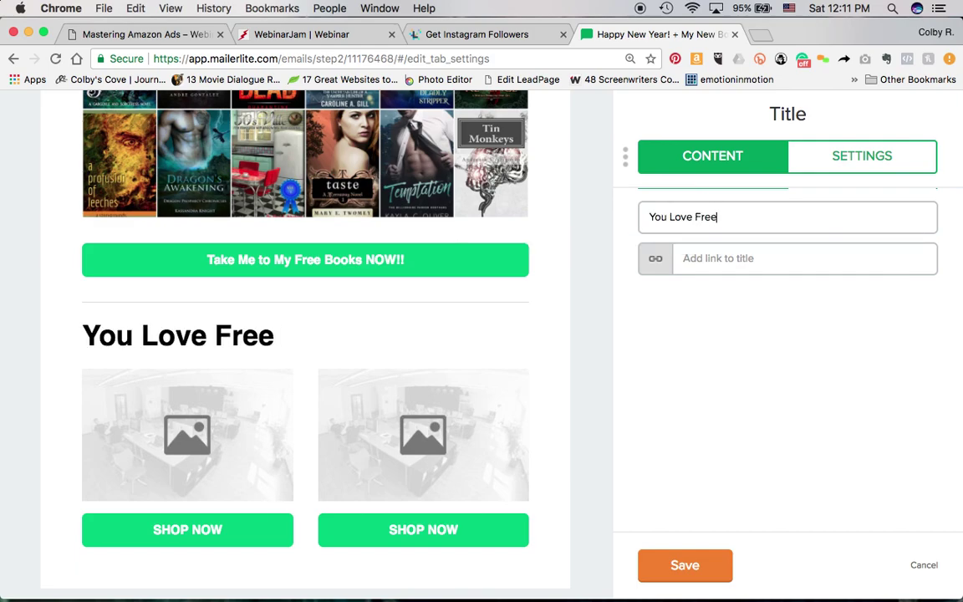
{"action": "type", "text": "... But I "}
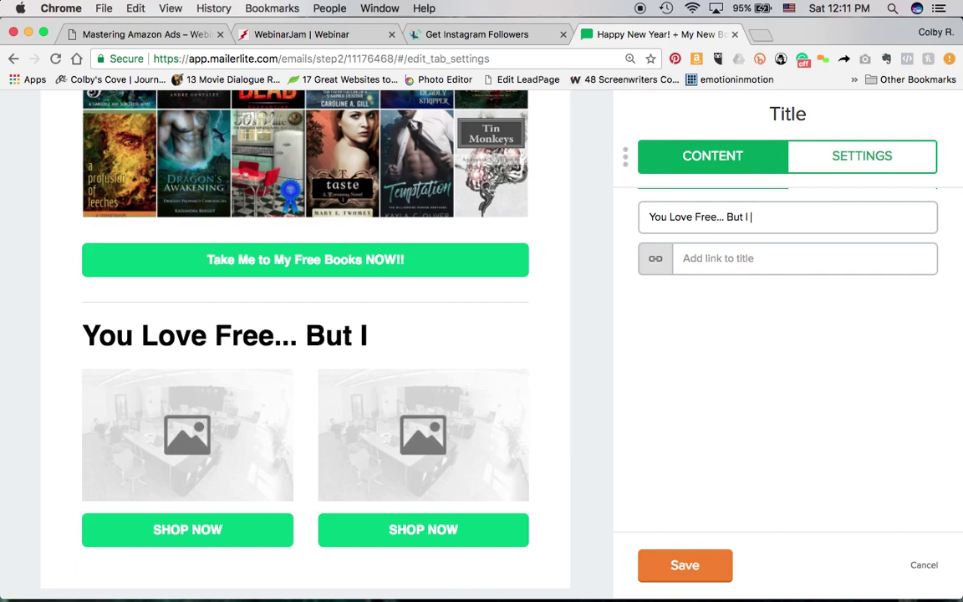
{"action": "type", "text": "Like You to Buy Stuff Too!"}
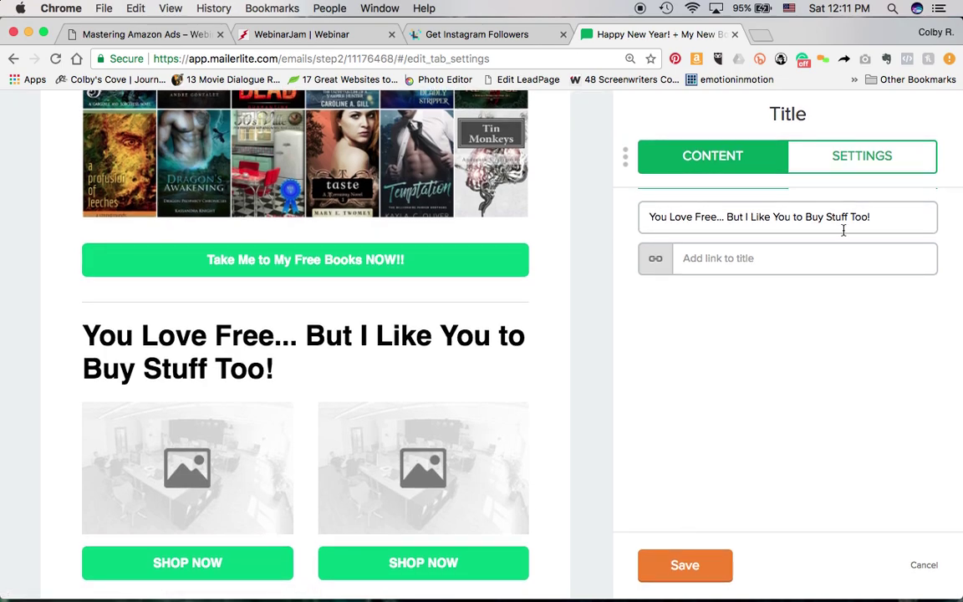
- Set the product title block's background color to black #000000 and save its background and spacing
{"action": "left_click", "coordinate": [818, 169]}
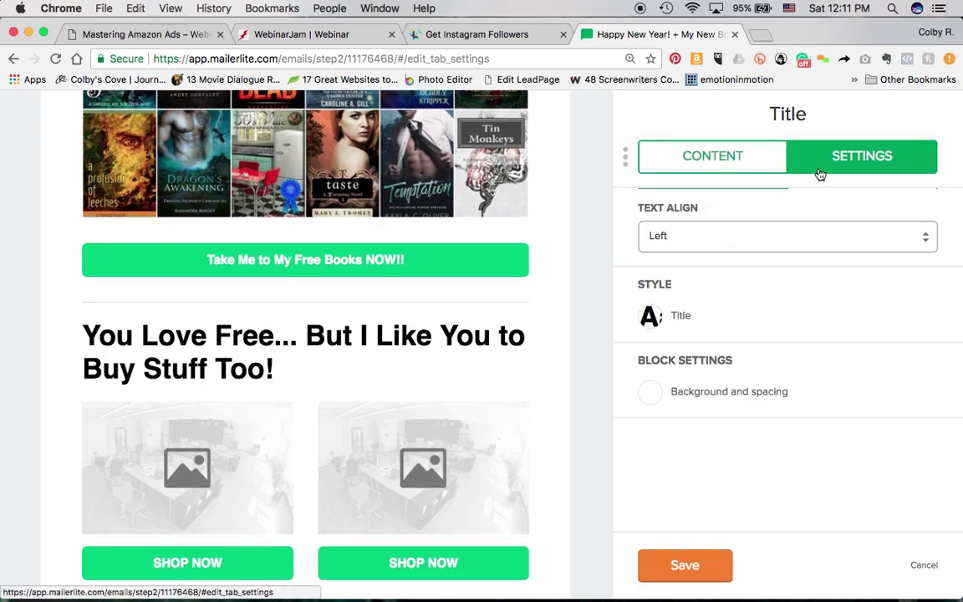
{"action": "left_click", "coordinate": [655, 405]}
{"action": "left_click", "coordinate": [570, 317]}
{"action": "left_click", "coordinate": [423, 313]}
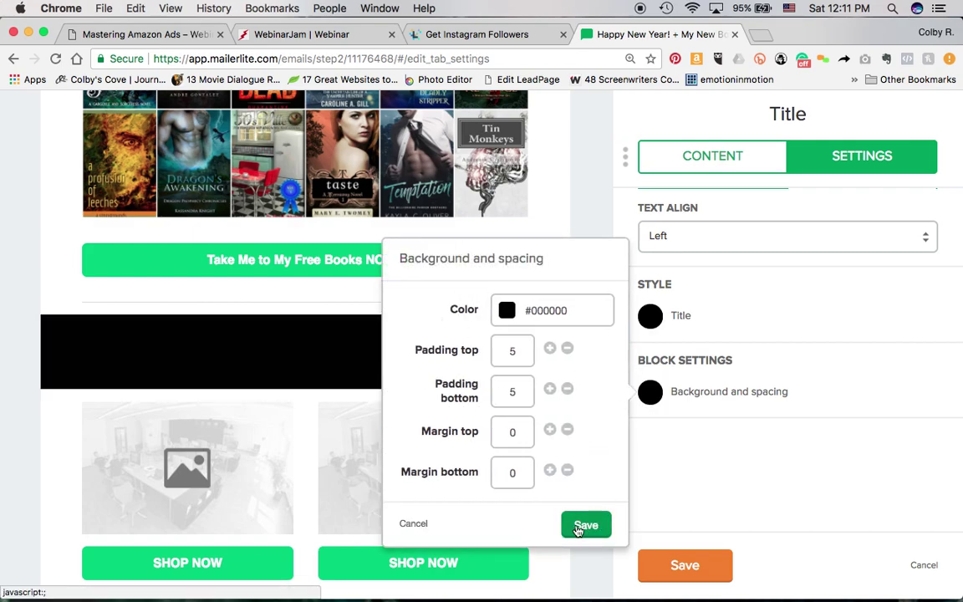
{"action": "left_click", "coordinate": [585, 525]}
- Set the product title's text color to the dark red #C0392B
{"action": "left_click", "coordinate": [649, 315]}
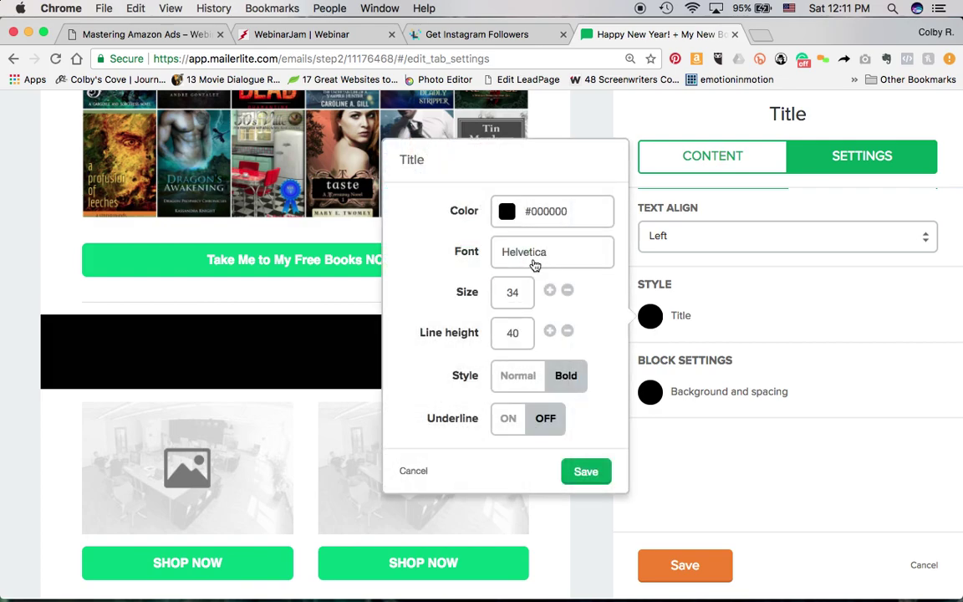
{"action": "left_click", "coordinate": [507, 215]}
{"action": "left_click", "coordinate": [462, 286]}
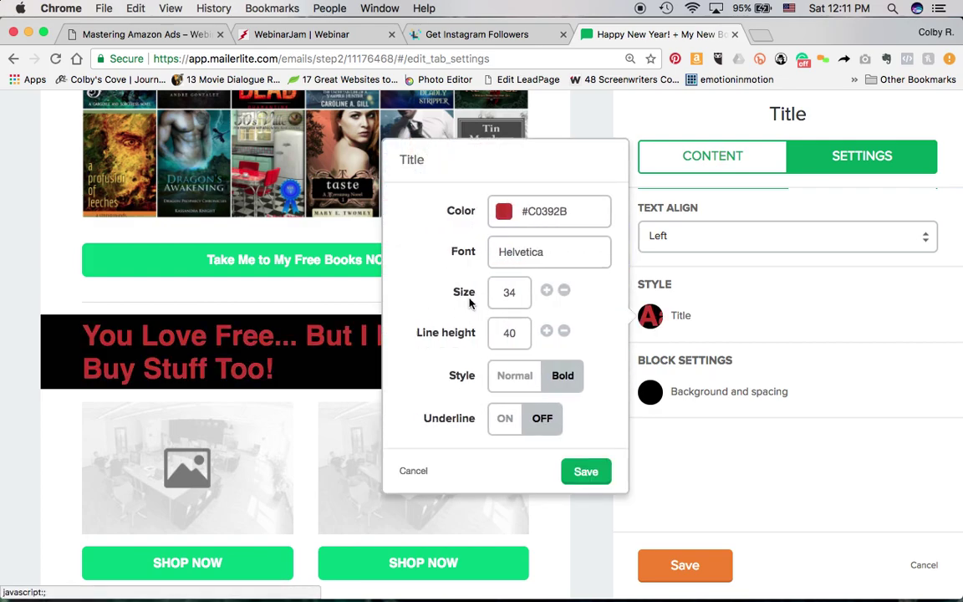
- Change the product title's font to Abril Fatface and save the title style
{"action": "left_click", "coordinate": [526, 252]}
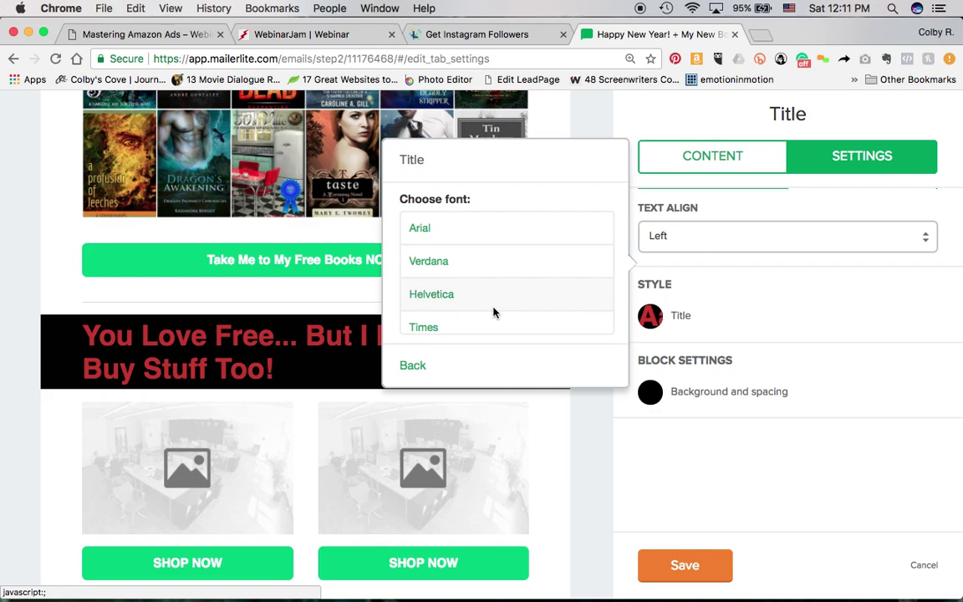
{"action": "scroll", "coordinate": [493, 313], "scroll_direction": "down", "scroll_amount": 5}
{"action": "scroll", "coordinate": [462, 241], "scroll_direction": "up", "scroll_amount": 3}
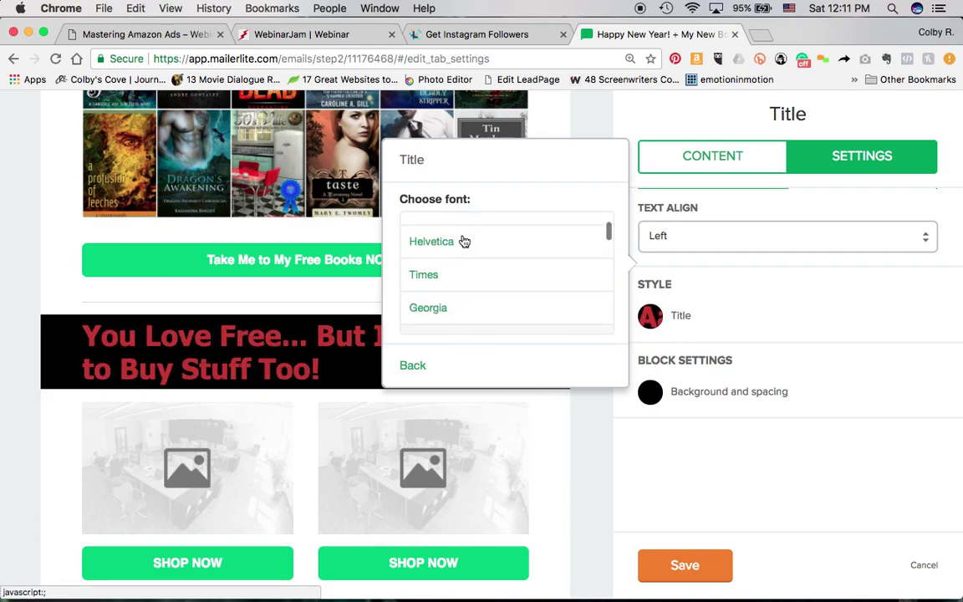
{"action": "scroll", "coordinate": [463, 267], "scroll_direction": "up", "scroll_amount": 2}
{"action": "scroll", "coordinate": [462, 266], "scroll_direction": "down", "scroll_amount": 5}
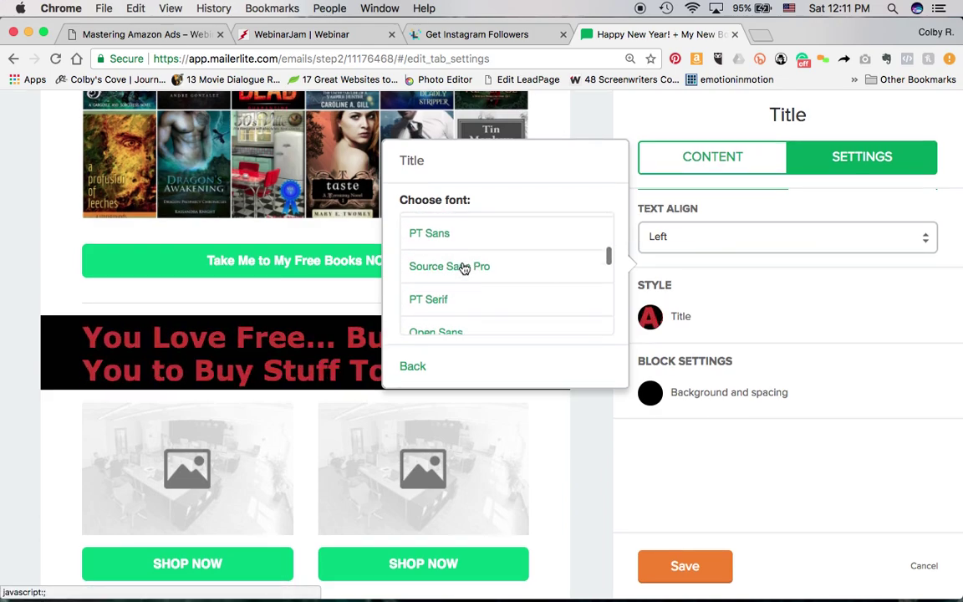
{"action": "scroll", "coordinate": [462, 267], "scroll_direction": "down", "scroll_amount": 3}
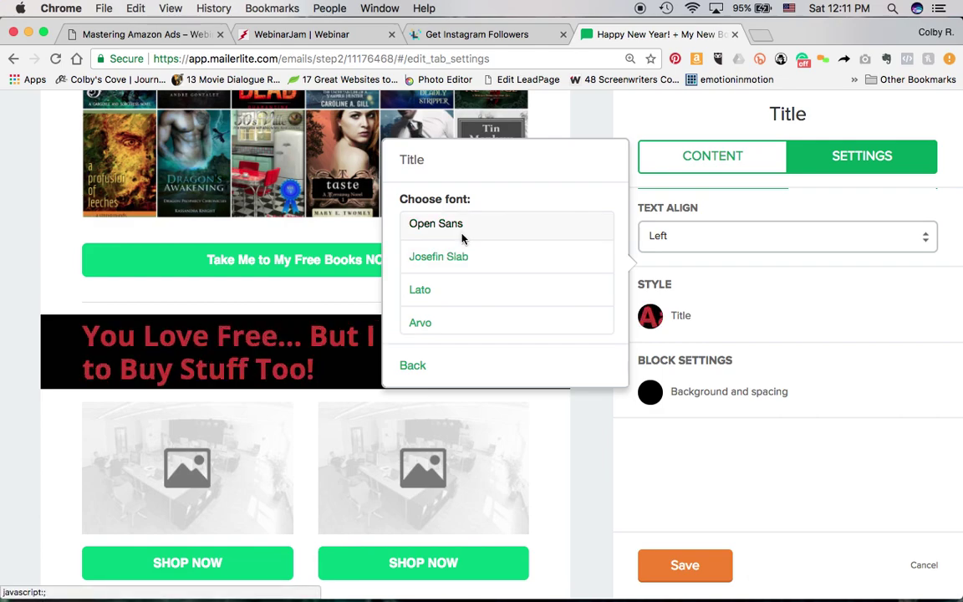
{"action": "scroll", "coordinate": [471, 284], "scroll_direction": "down", "scroll_amount": 4}
{"action": "scroll", "coordinate": [455, 243], "scroll_direction": "up", "scroll_amount": 1}
{"action": "left_click", "coordinate": [440, 252]}
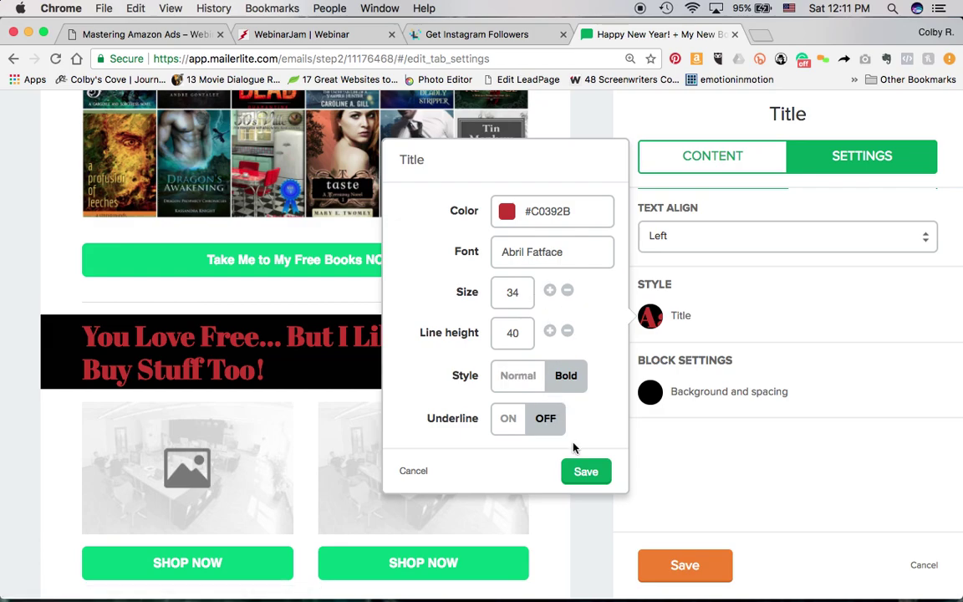
{"action": "left_click", "coordinate": [584, 472]}
- Center the product section title and reword it to "You Love Free... But I Like When You Buy Stuff Too!"
{"action": "left_click", "coordinate": [756, 242]}
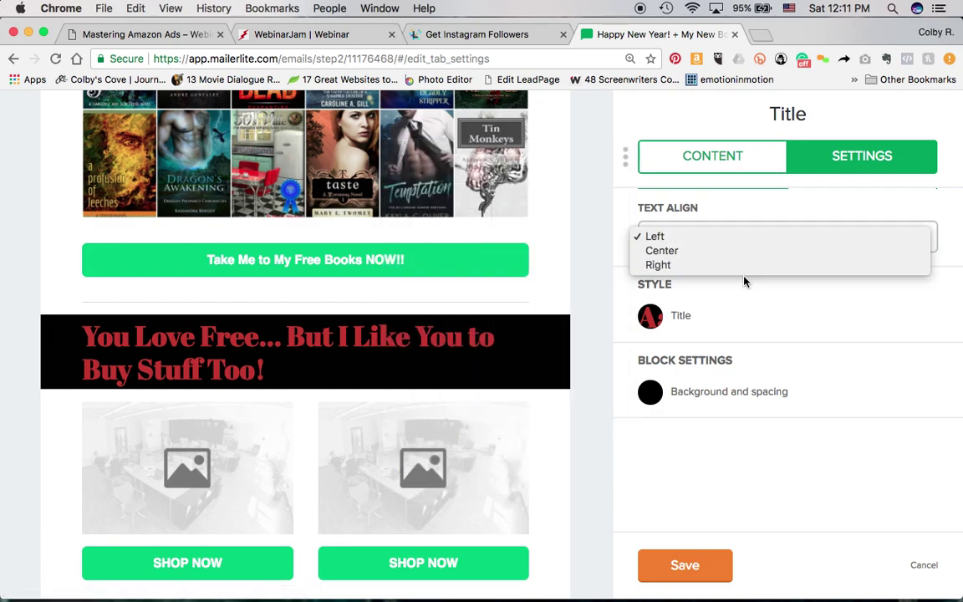
{"action": "left_click", "coordinate": [737, 251]}
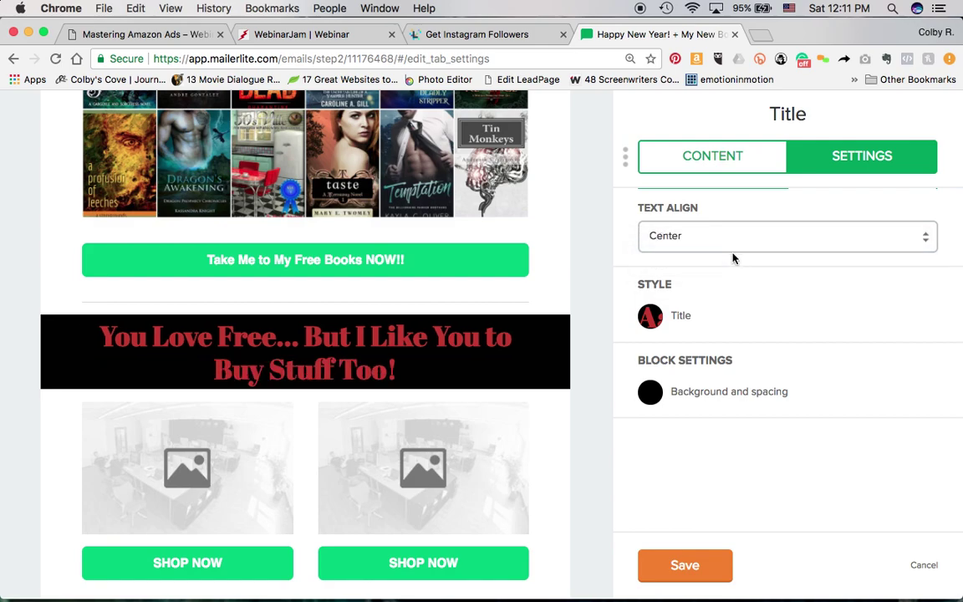
{"action": "left_click", "coordinate": [731, 160]}
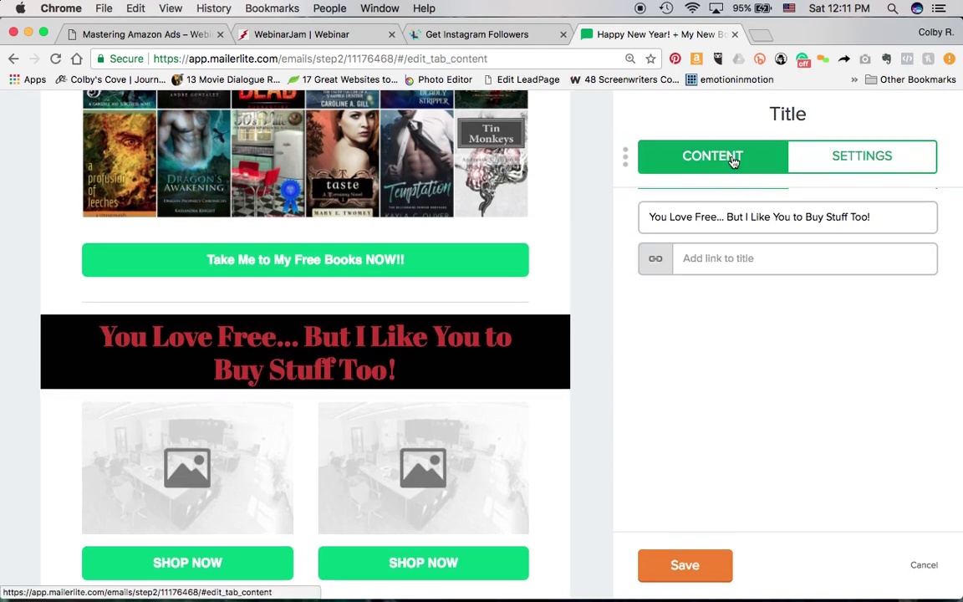
{"action": "left_click", "coordinate": [774, 217]}
{"action": "type", "text": "When"}
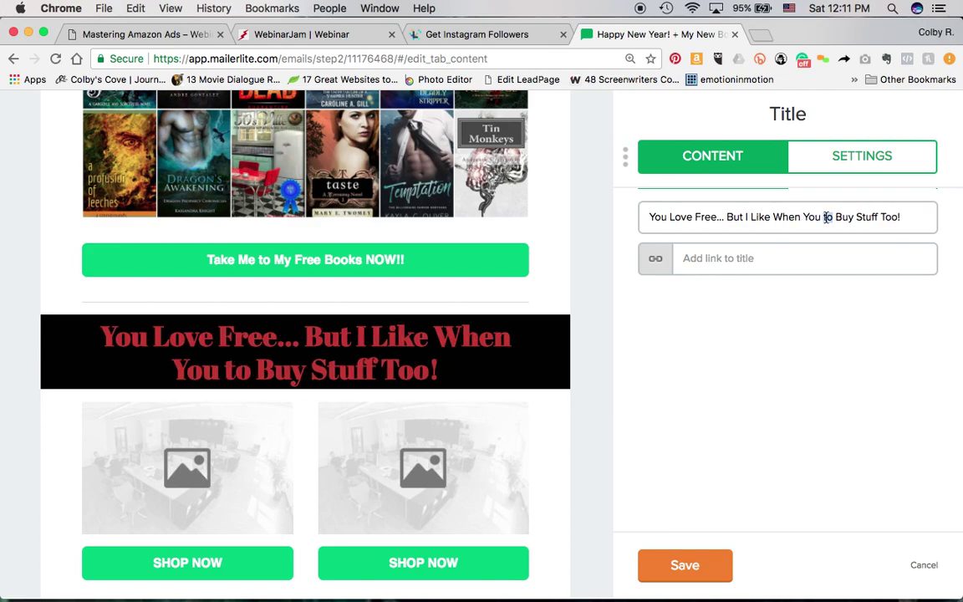
{"action": "double_click", "coordinate": [826, 217]}
{"action": "key", "text": "BackSpace"}
{"action": "left_click", "coordinate": [723, 258]}
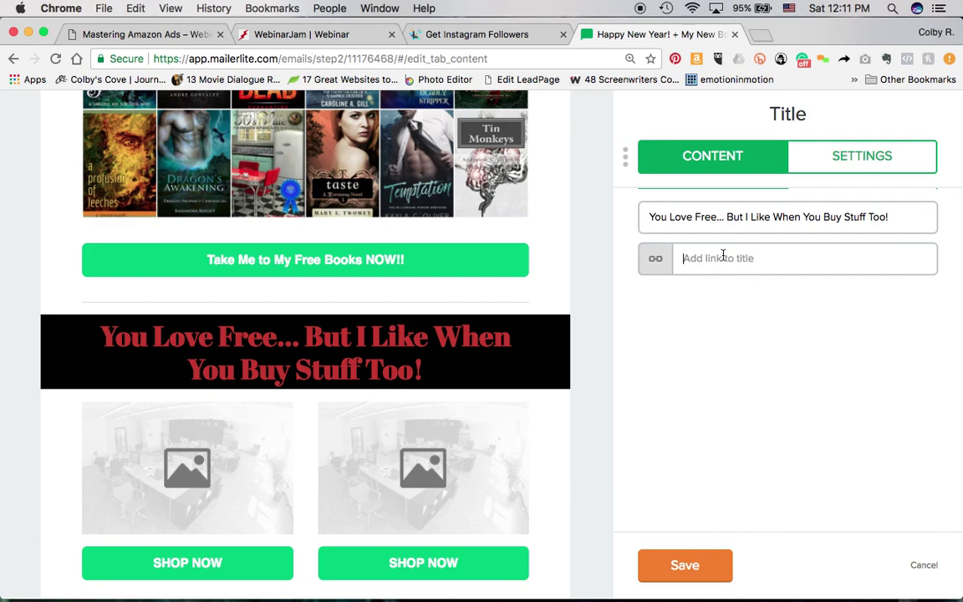
{"action": "type", "text": "http://newadultnoir.com"}
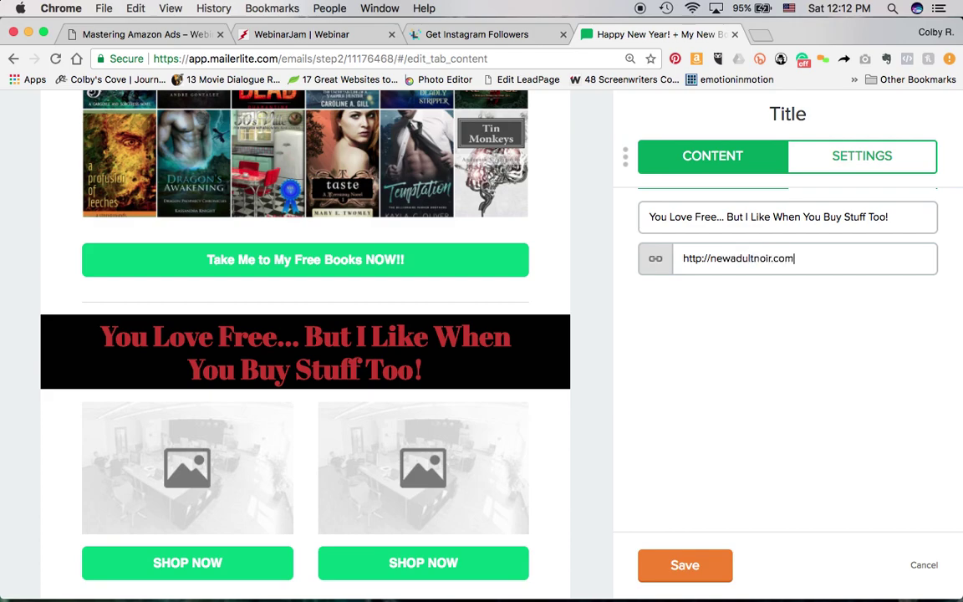
{"action": "left_click", "coordinate": [683, 567]}
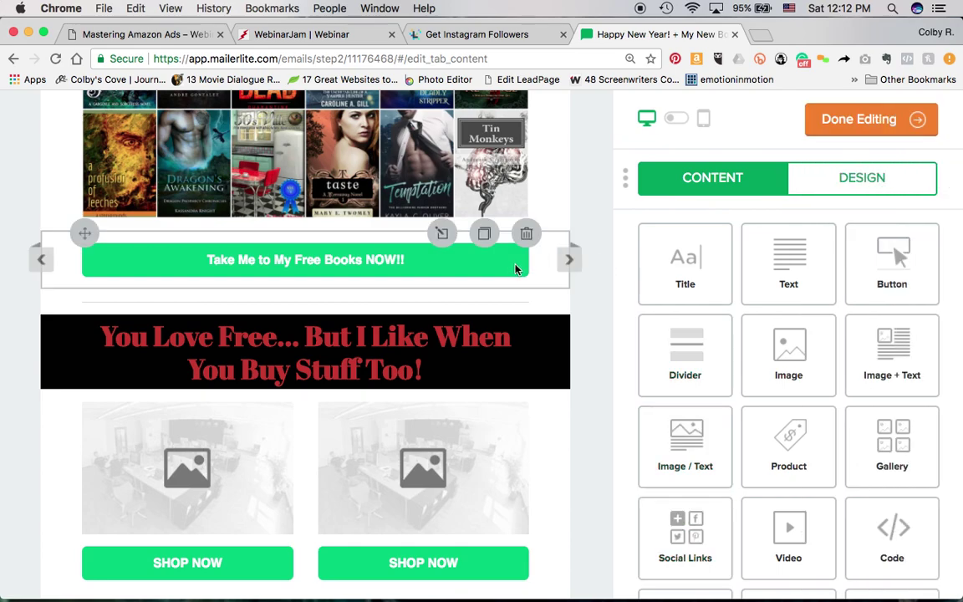
- Review the newsletter layout from the header image and greeting down to the product section
{"action": "mouse_move", "coordinate": [550, 374]}
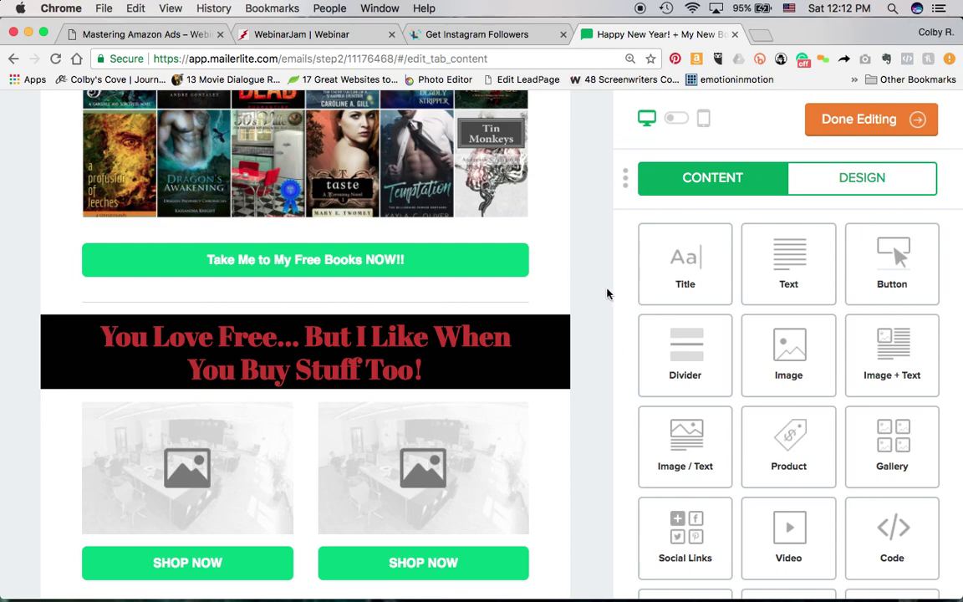
{"action": "scroll", "coordinate": [607, 292], "scroll_direction": "up", "scroll_amount": 5}
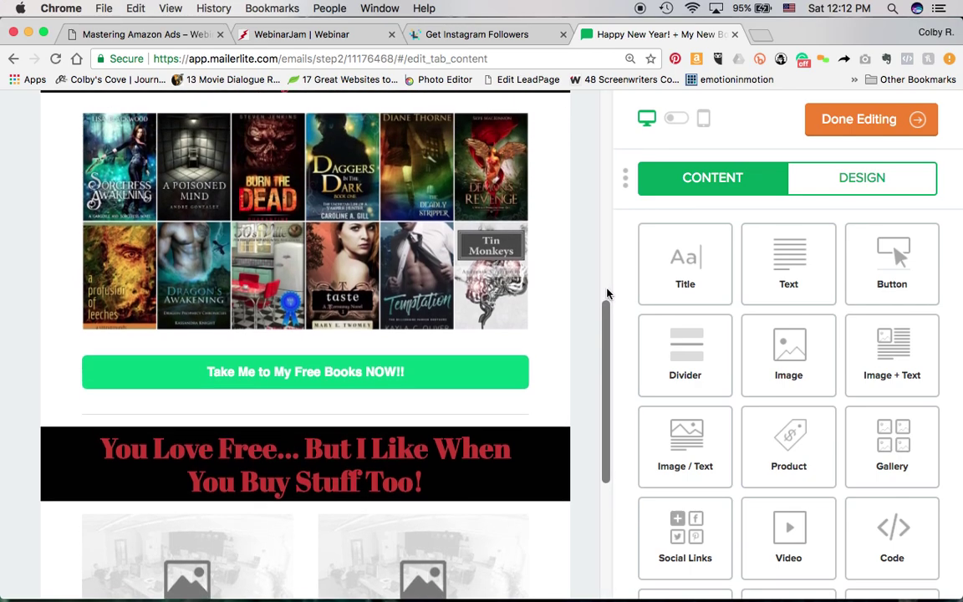
{"action": "scroll", "coordinate": [607, 292], "scroll_direction": "down", "scroll_amount": 6}
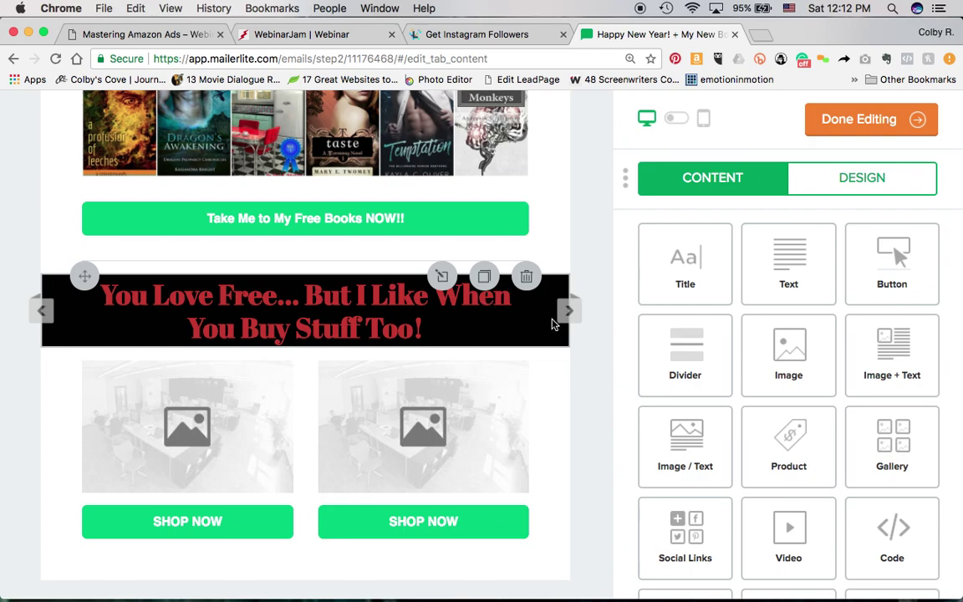
{"action": "scroll", "coordinate": [585, 351], "scroll_direction": "up", "scroll_amount": 6}
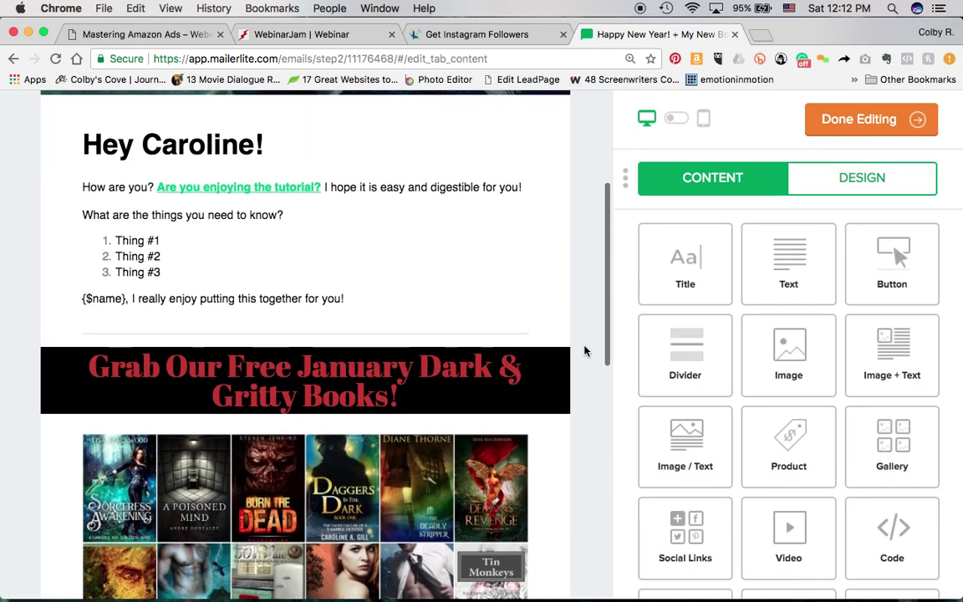
{"action": "scroll", "coordinate": [585, 350], "scroll_direction": "up", "scroll_amount": 2}
{"action": "scroll", "coordinate": [585, 351], "scroll_direction": "up", "scroll_amount": 3}
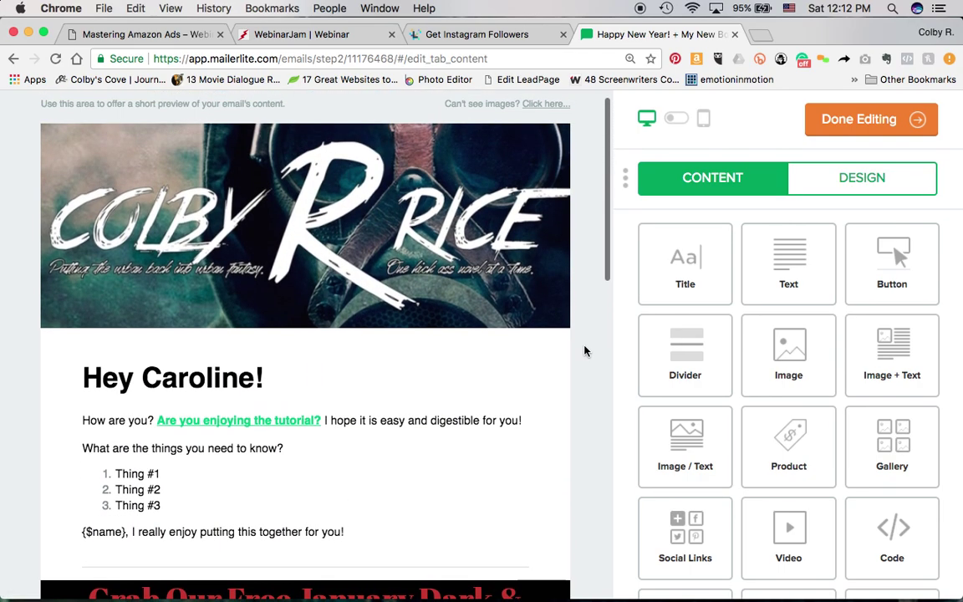
{"action": "scroll", "coordinate": [585, 350], "scroll_direction": "down", "scroll_amount": 7}
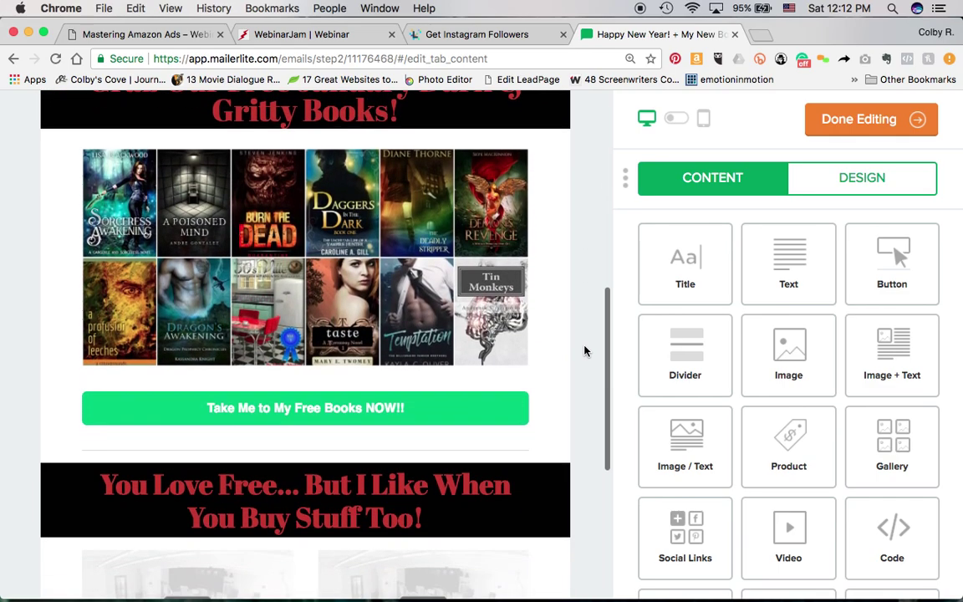
{"action": "scroll", "coordinate": [585, 350], "scroll_direction": "up", "scroll_amount": 1}
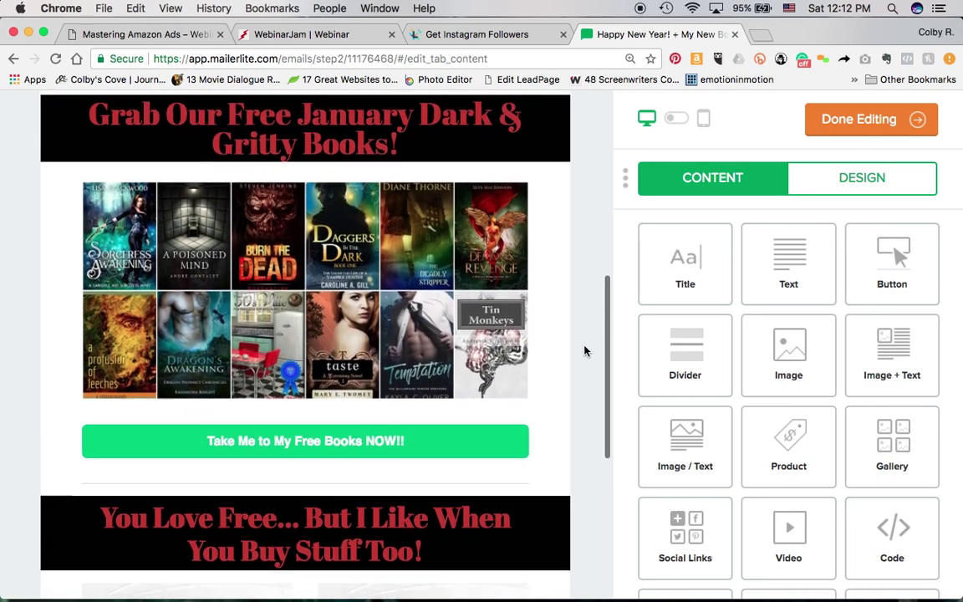
{"action": "scroll", "coordinate": [583, 435], "scroll_direction": "down", "scroll_amount": 2}
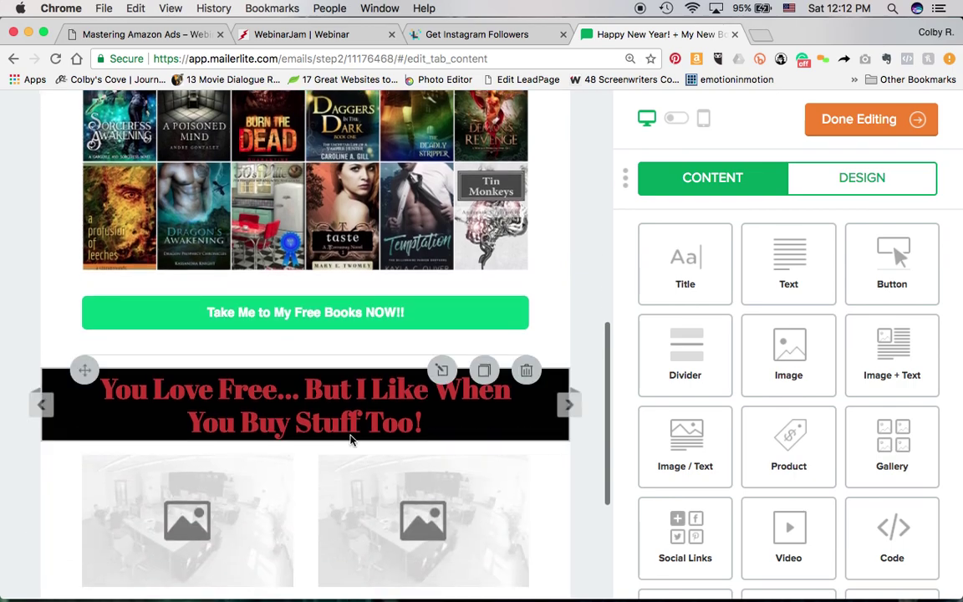
{"action": "scroll", "coordinate": [568, 272], "scroll_direction": "up", "scroll_amount": 2}
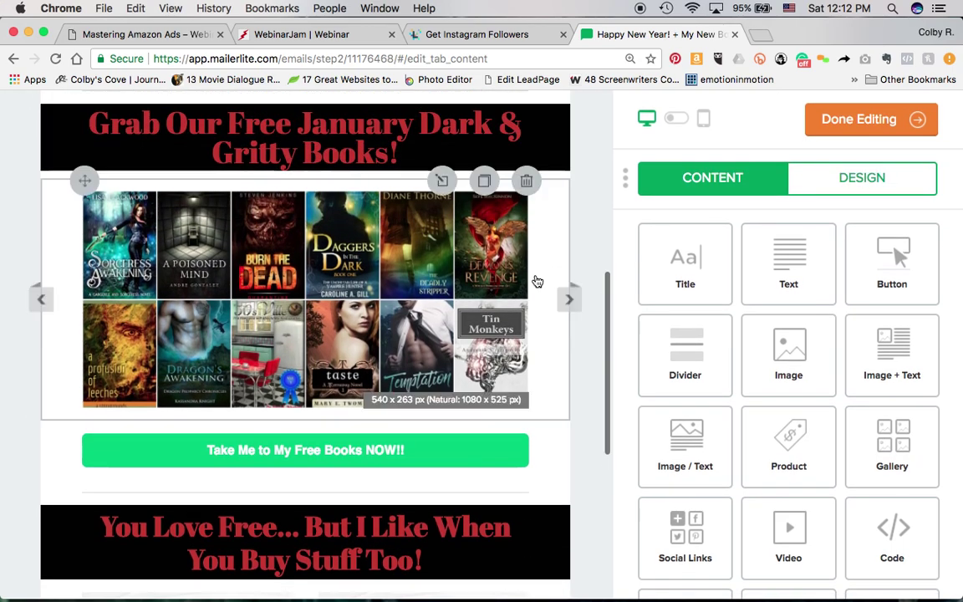
{"action": "left_click", "coordinate": [456, 298]}
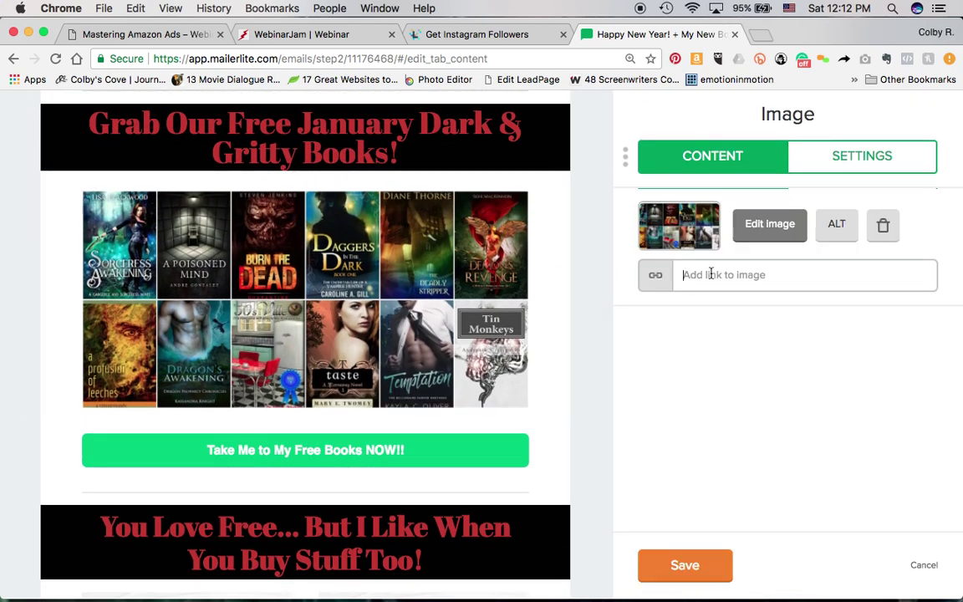
{"action": "type", "text": "http://newadultnoir.com"}
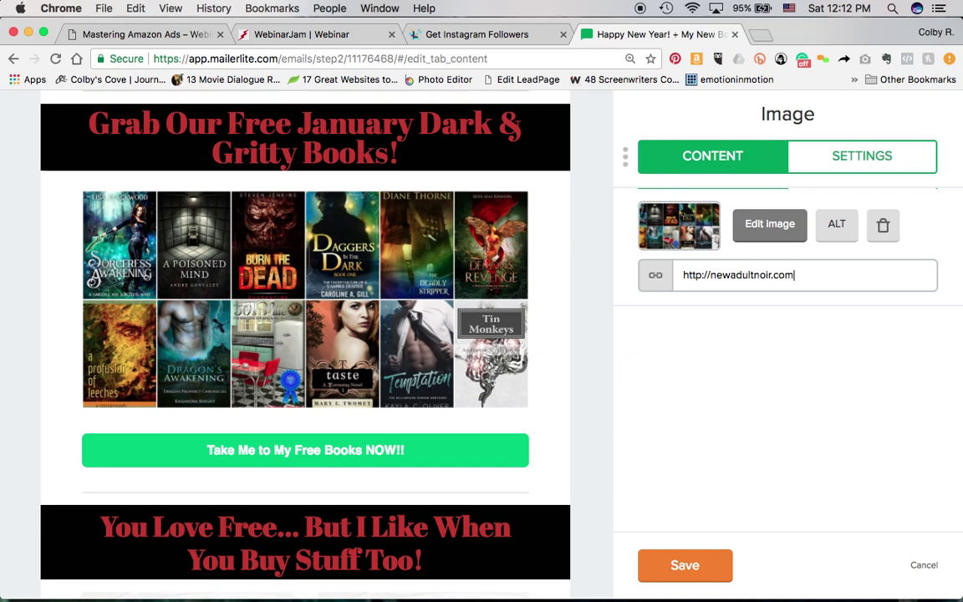
{"action": "left_click", "coordinate": [675, 577]}
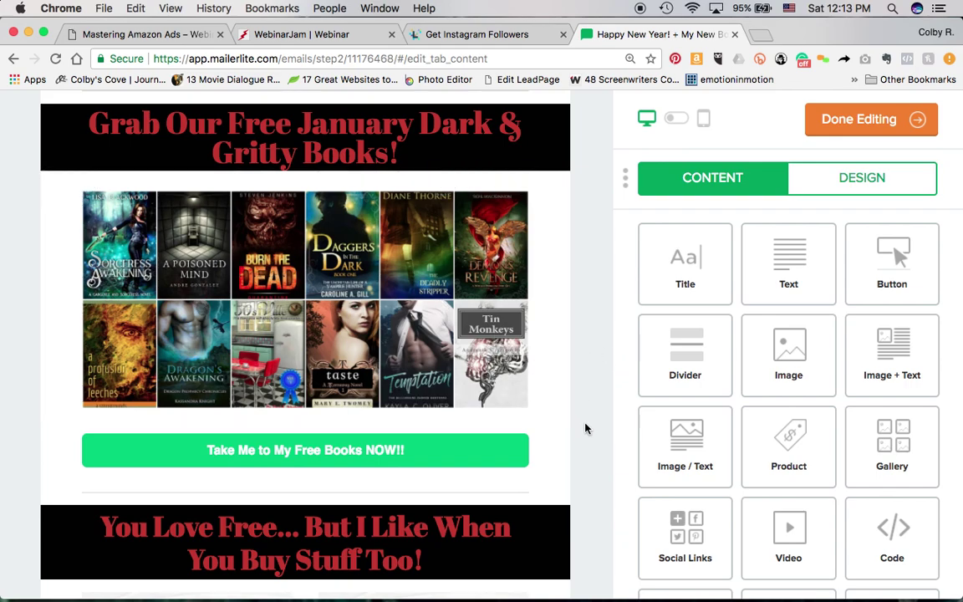
- Open the product block under the second title and review the content fields of both columns
{"action": "scroll", "coordinate": [583, 428], "scroll_direction": "down", "scroll_amount": 5}
{"action": "scroll", "coordinate": [585, 428], "scroll_direction": "down", "scroll_amount": 1}
{"action": "scroll", "coordinate": [585, 428], "scroll_direction": "up", "scroll_amount": 2}
{"action": "scroll", "coordinate": [585, 428], "scroll_direction": "down", "scroll_amount": 2}
{"action": "scroll", "coordinate": [585, 428], "scroll_direction": "down", "scroll_amount": 1}
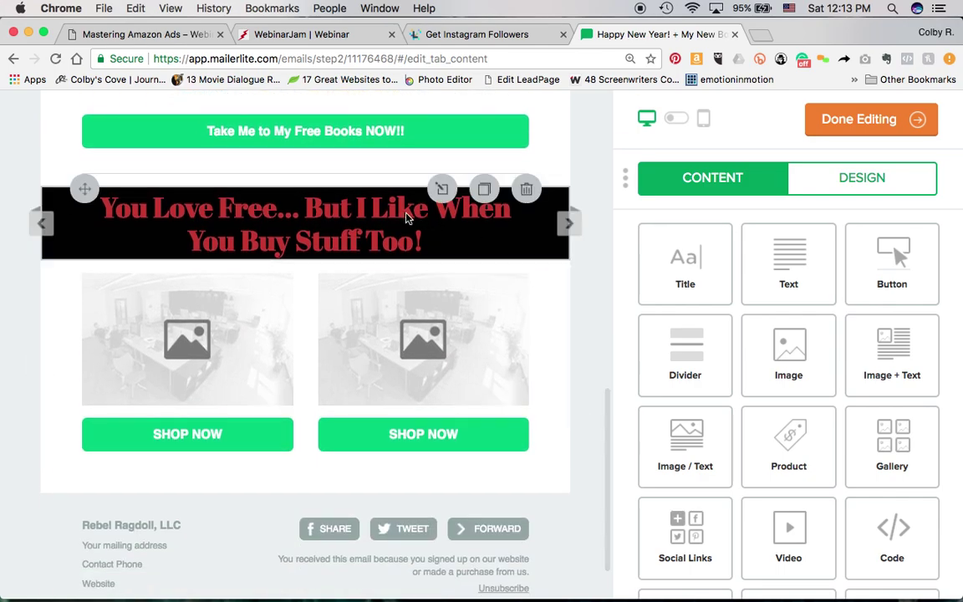
{"action": "left_click", "coordinate": [226, 318]}
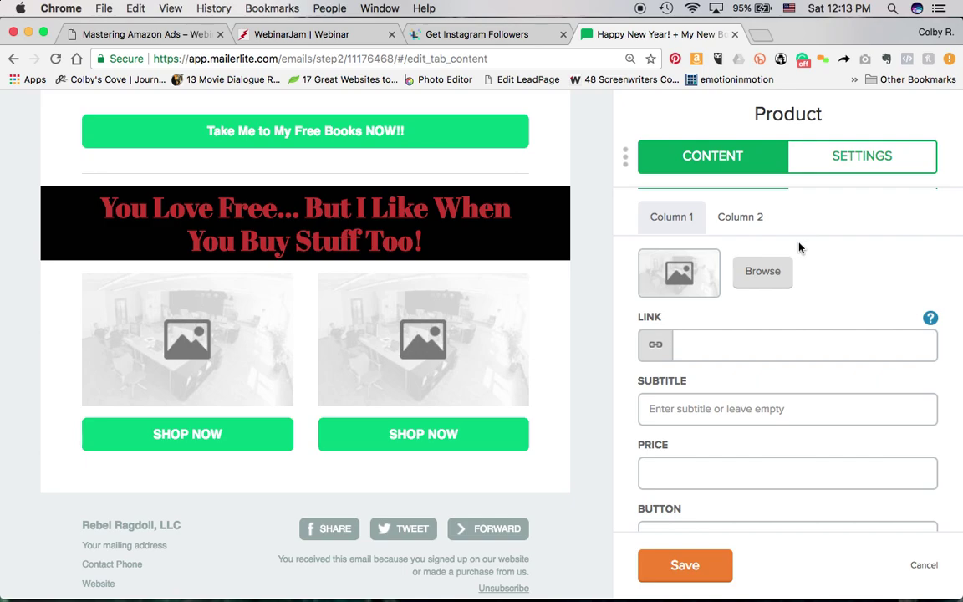
{"action": "scroll", "coordinate": [798, 242], "scroll_direction": "down", "scroll_amount": 2}
{"action": "scroll", "coordinate": [798, 247], "scroll_direction": "up", "scroll_amount": 2}
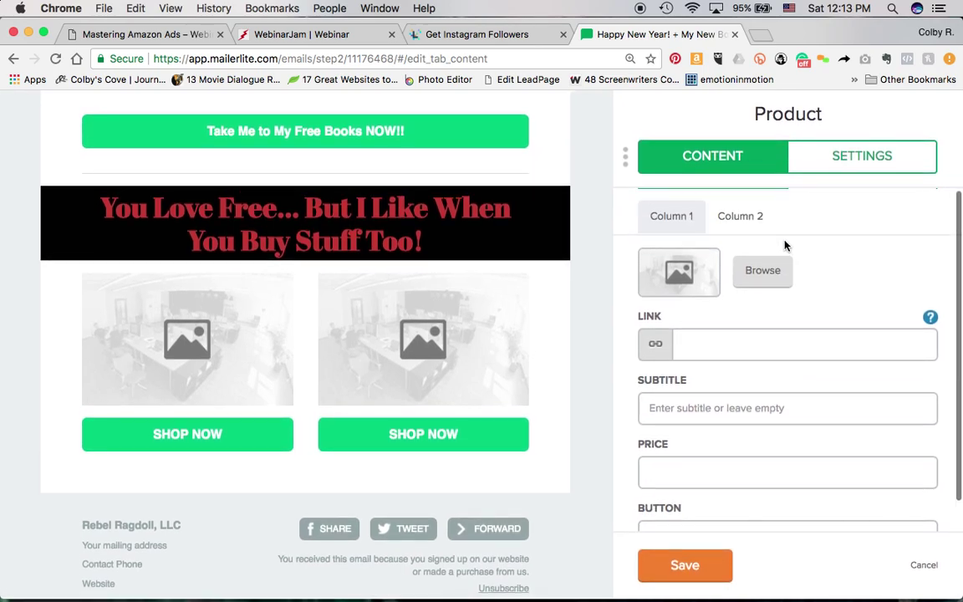
{"action": "left_click", "coordinate": [741, 217]}
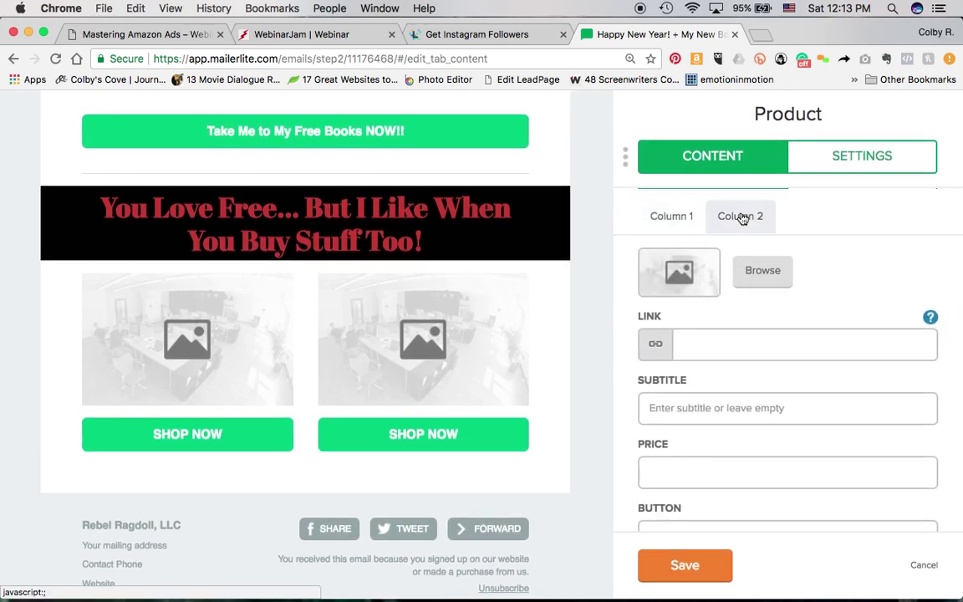
{"action": "left_click", "coordinate": [682, 217]}
{"action": "scroll", "coordinate": [830, 217], "scroll_direction": "down", "scroll_amount": 1}
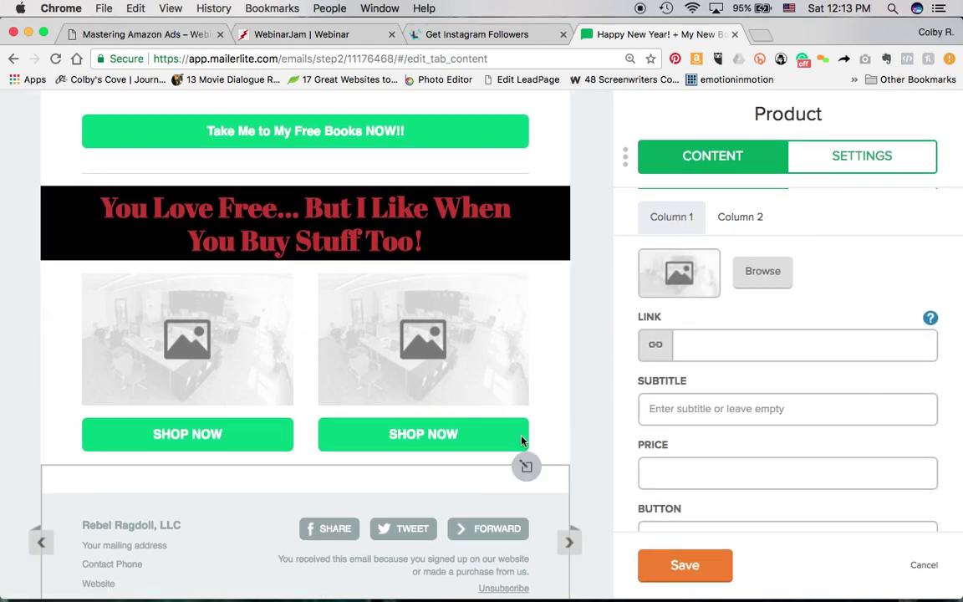
- Try a one-column layout for the product block and return it to two columns
{"action": "left_click", "coordinate": [841, 163]}
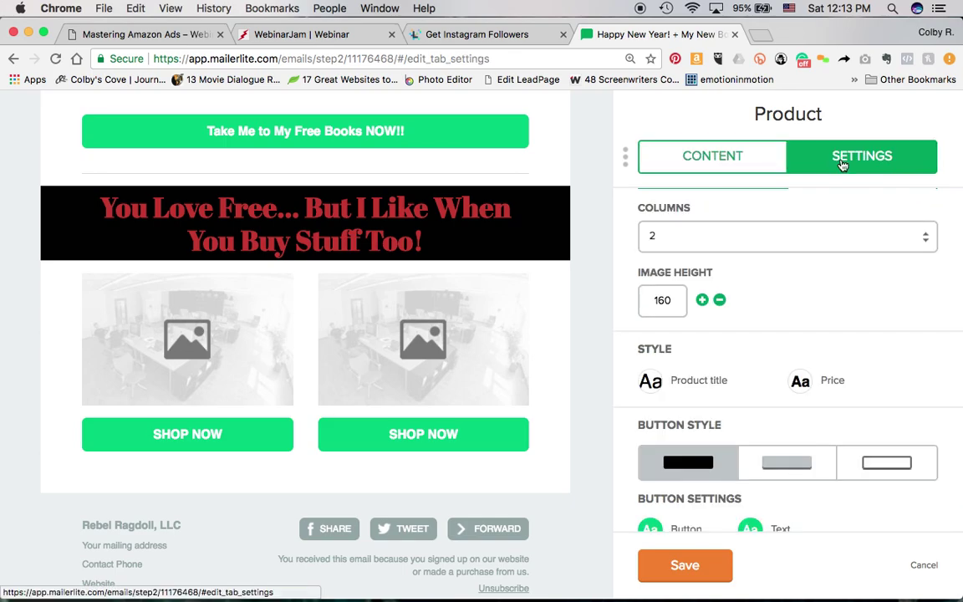
{"action": "left_click", "coordinate": [747, 219]}
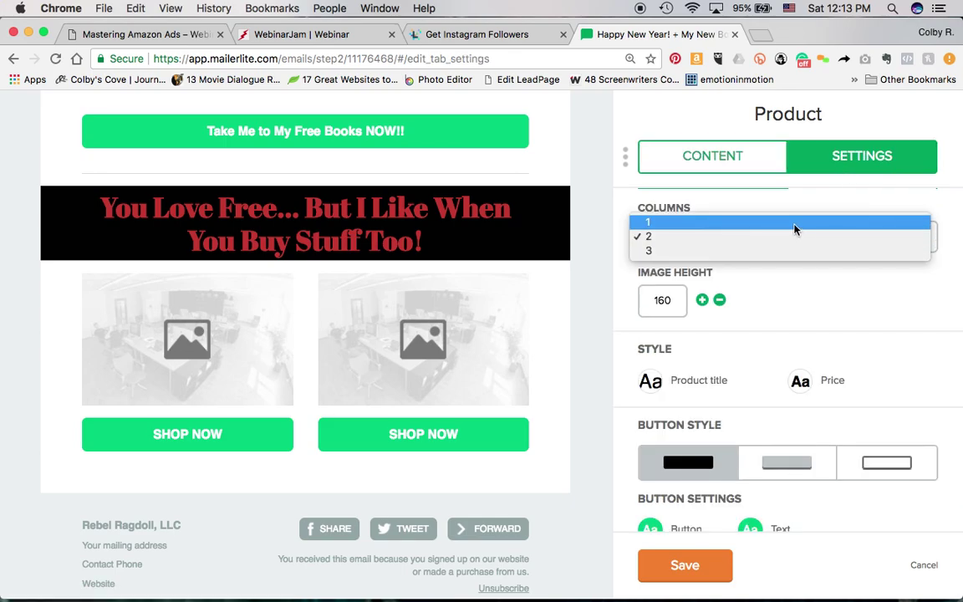
{"action": "left_click", "coordinate": [714, 200]}
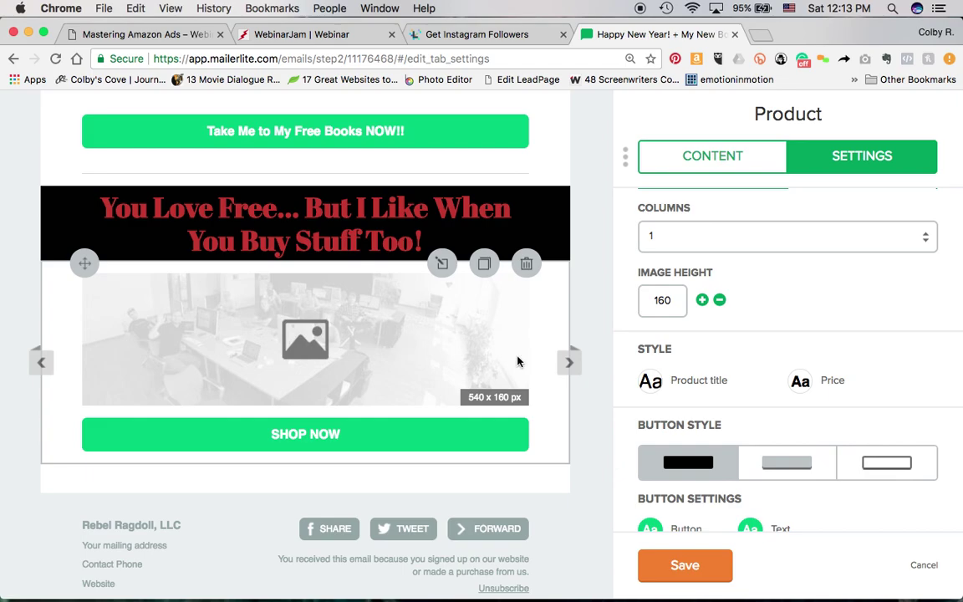
{"action": "left_click", "coordinate": [791, 246]}
{"action": "left_click", "coordinate": [779, 257]}
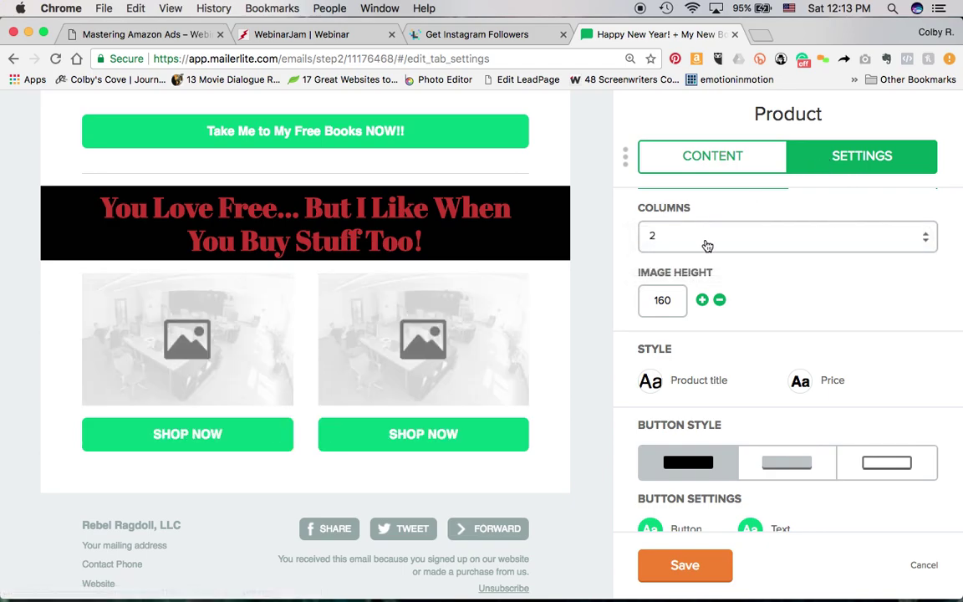
- Try a three-column layout for the product block, compare it with the book banner section, and restore two columns
{"action": "left_click", "coordinate": [801, 235]}
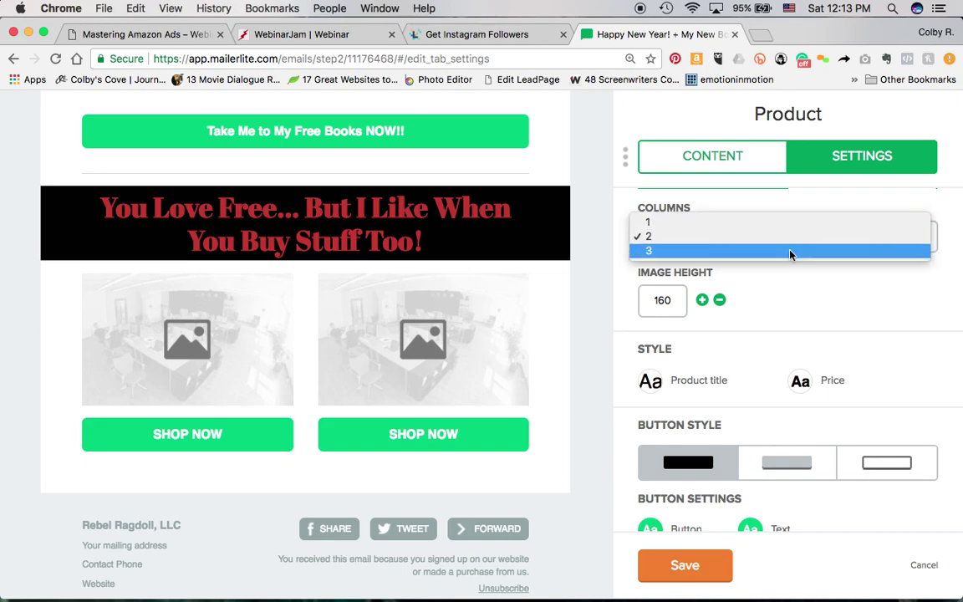
{"action": "left_click", "coordinate": [784, 250]}
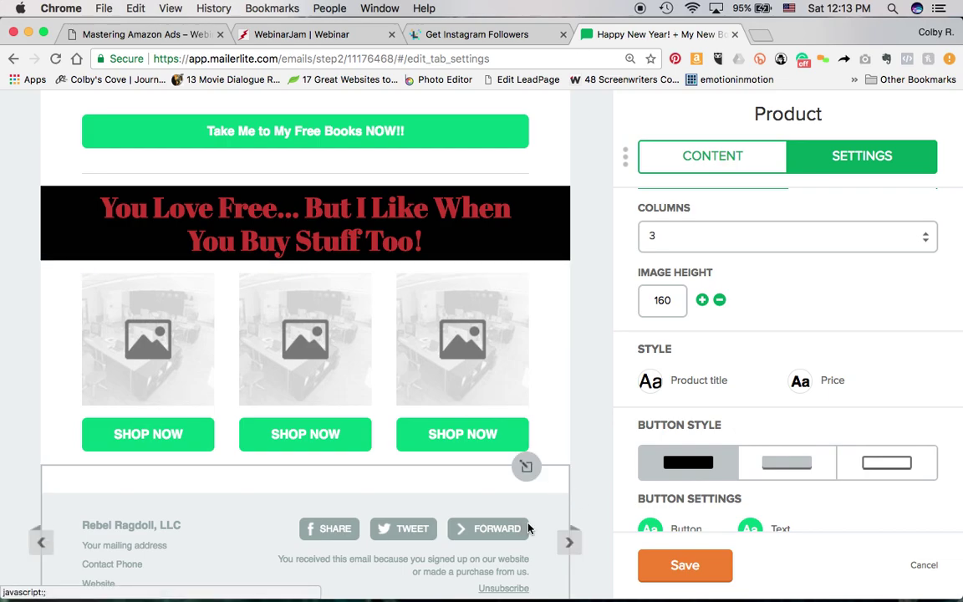
{"action": "scroll", "coordinate": [584, 397], "scroll_direction": "up", "scroll_amount": 10}
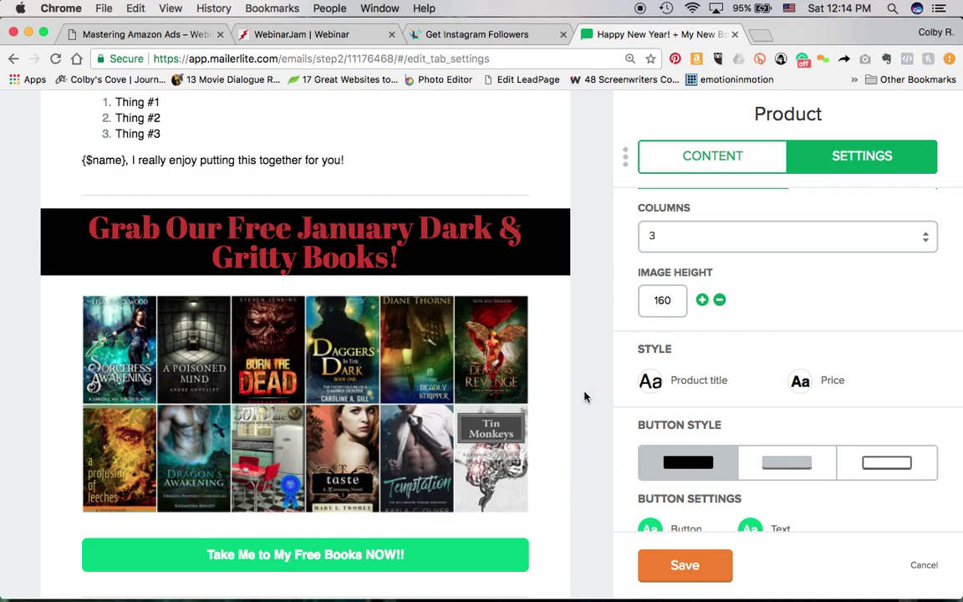
{"action": "scroll", "coordinate": [542, 432], "scroll_direction": "down", "scroll_amount": 6}
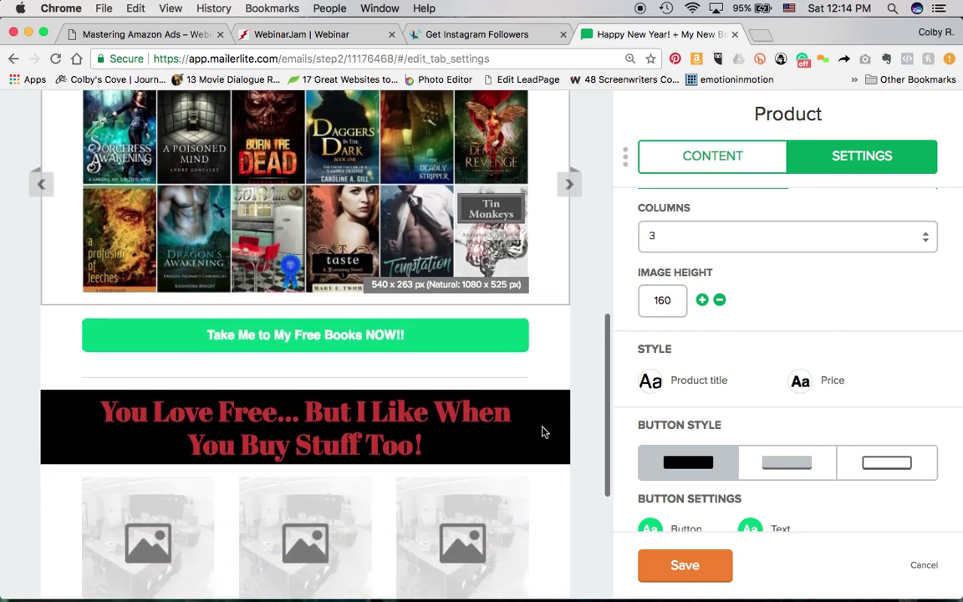
{"action": "scroll", "coordinate": [541, 432], "scroll_direction": "down", "scroll_amount": 4}
{"action": "scroll", "coordinate": [543, 430], "scroll_direction": "up", "scroll_amount": 3}
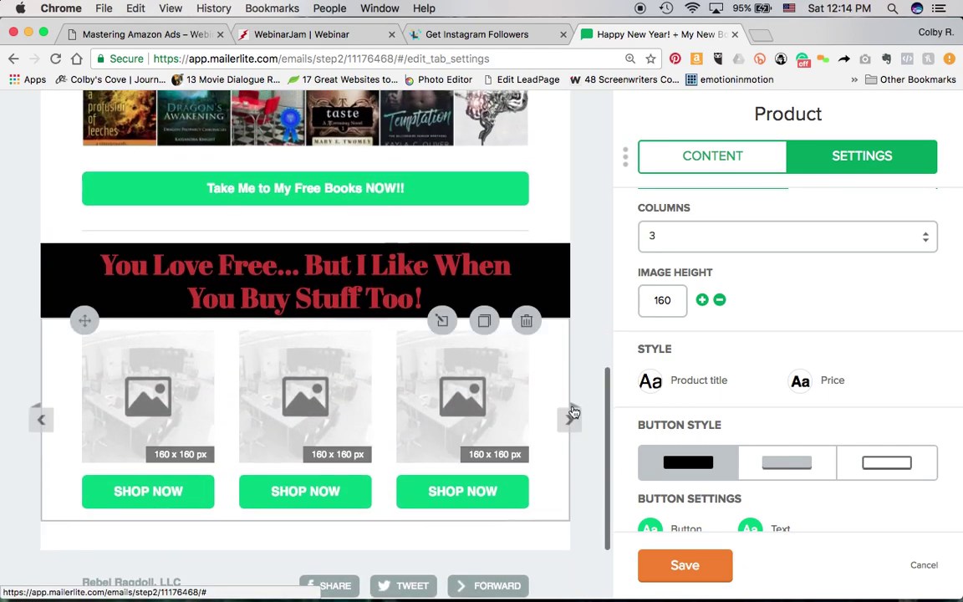
{"action": "left_click", "coordinate": [787, 250]}
{"action": "left_click", "coordinate": [778, 231]}
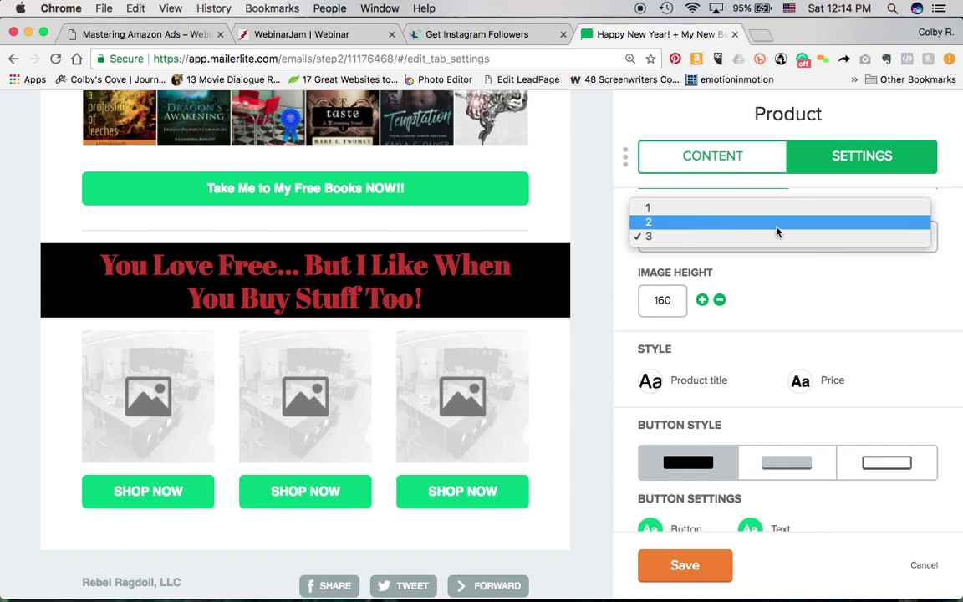
{"action": "key", "text": "Up"}
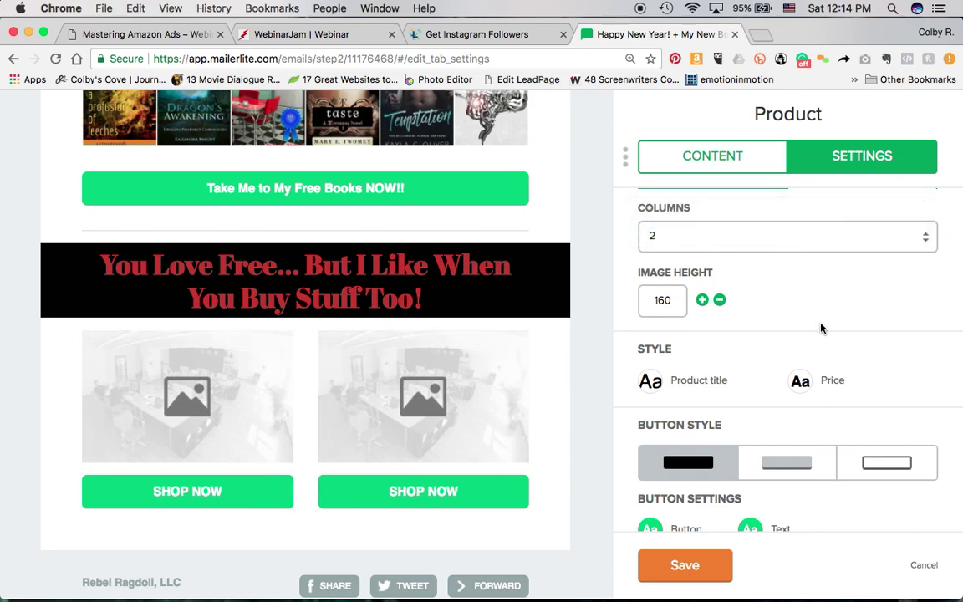
- Increase the image height of the two-column product block to 350
{"action": "left_click", "coordinate": [702, 300]}
{"action": "left_click", "coordinate": [702, 300]}
{"action": "left_click", "coordinate": [702, 300]}
{"action": "left_click", "coordinate": [702, 300]}
{"action": "left_click", "coordinate": [702, 300]}
{"action": "left_click", "coordinate": [703, 301]}
{"action": "left_click", "coordinate": [703, 301]}
{"action": "left_click", "coordinate": [703, 301]}
{"action": "left_click", "coordinate": [703, 301]}
{"action": "left_click", "coordinate": [703, 301]}
{"action": "left_click", "coordinate": [703, 301]}
{"action": "left_click", "coordinate": [702, 301]}
{"action": "scroll", "coordinate": [792, 324], "scroll_direction": "down", "scroll_amount": 3}
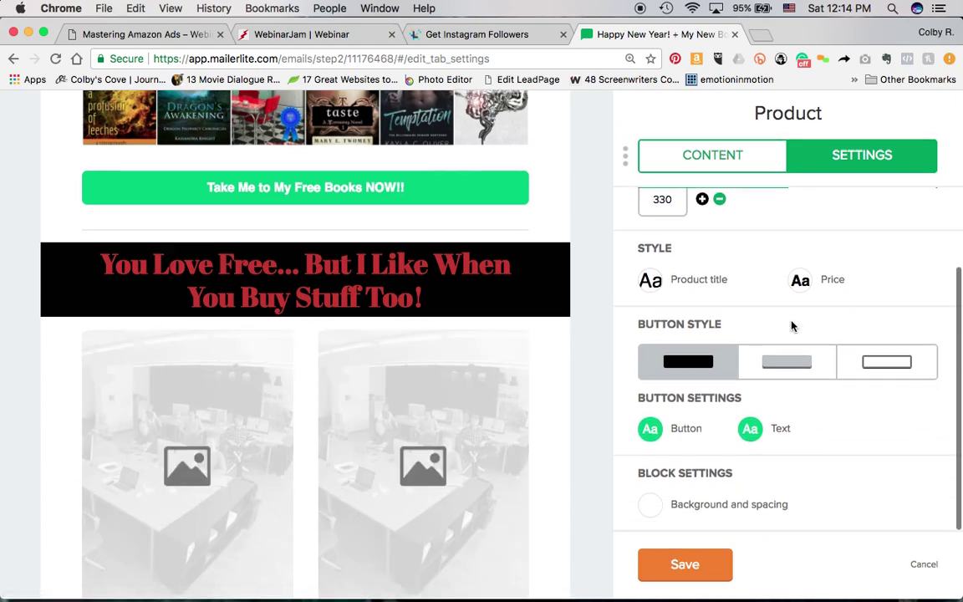
{"action": "scroll", "coordinate": [582, 393], "scroll_direction": "down", "scroll_amount": 3}
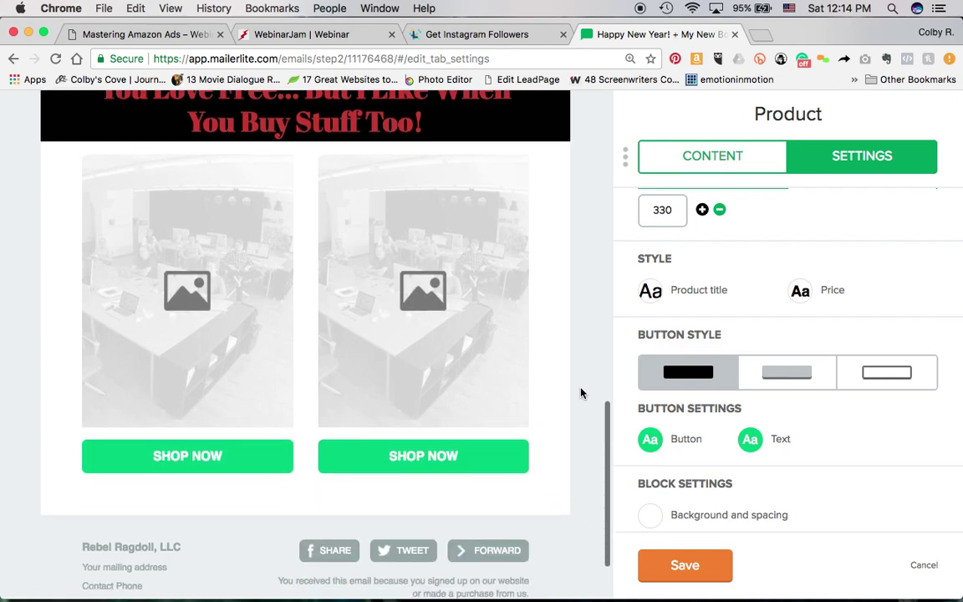
{"action": "scroll", "coordinate": [582, 393], "scroll_direction": "up", "scroll_amount": 2}
{"action": "mouse_move", "coordinate": [565, 418]}
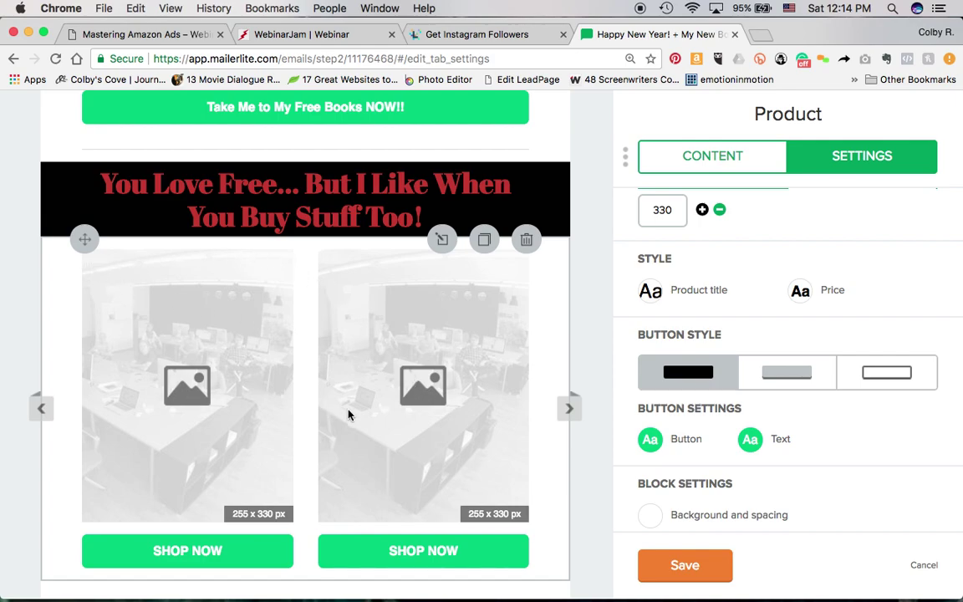
{"action": "left_click", "coordinate": [702, 209]}
{"action": "left_click", "coordinate": [702, 210]}
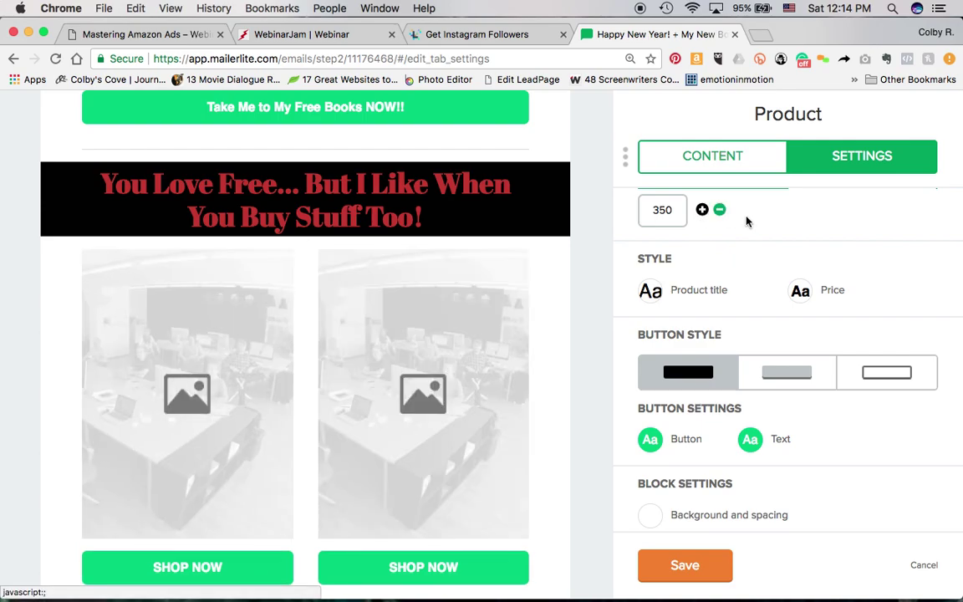
- Review the product title style options of the product block and close them without making changes
{"action": "scroll", "coordinate": [773, 269], "scroll_direction": "up", "scroll_amount": 3}
{"action": "scroll", "coordinate": [773, 269], "scroll_direction": "down", "scroll_amount": 2}
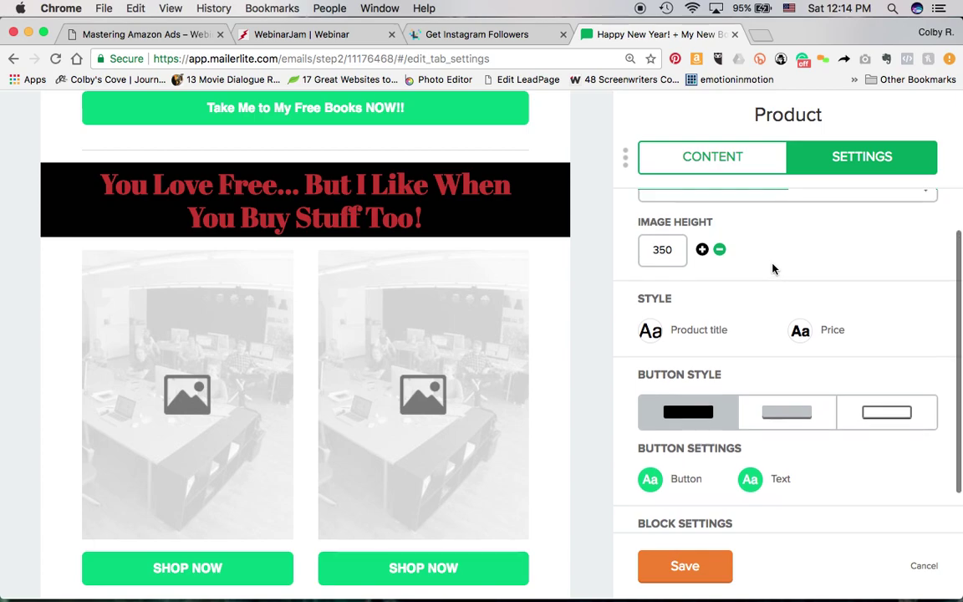
{"action": "scroll", "coordinate": [773, 268], "scroll_direction": "up", "scroll_amount": 1}
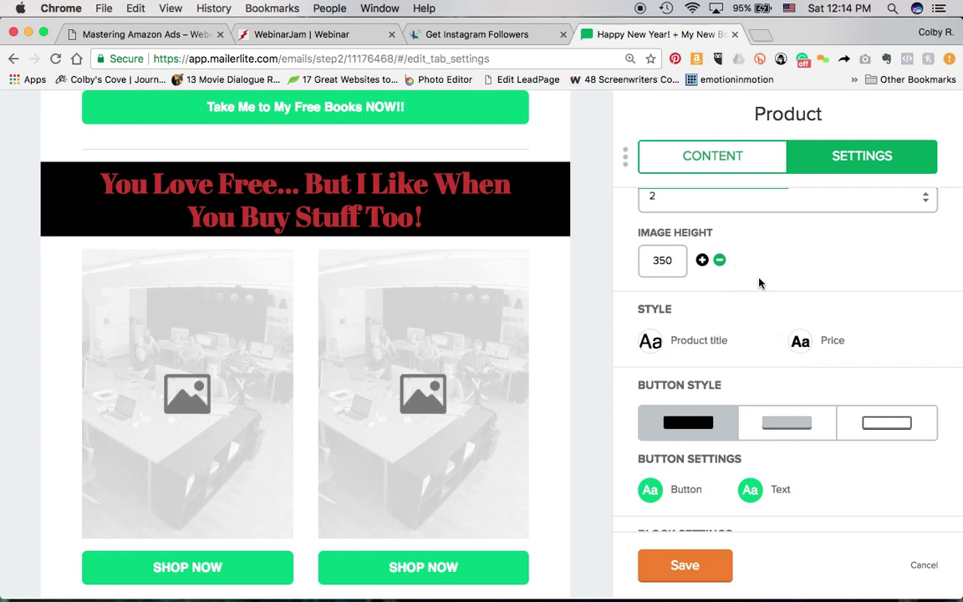
{"action": "scroll", "coordinate": [759, 282], "scroll_direction": "down", "scroll_amount": 2}
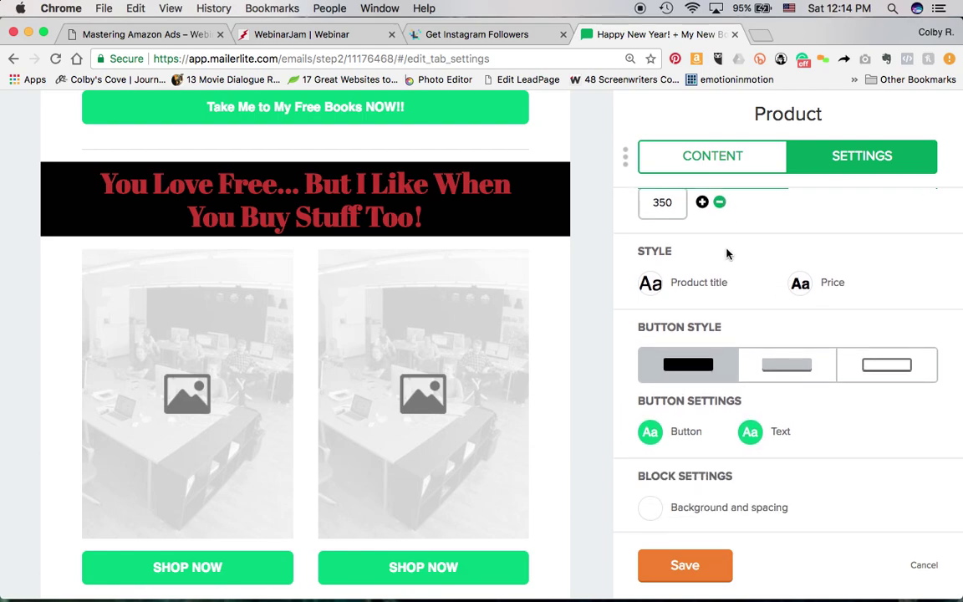
{"action": "left_click", "coordinate": [653, 285]}
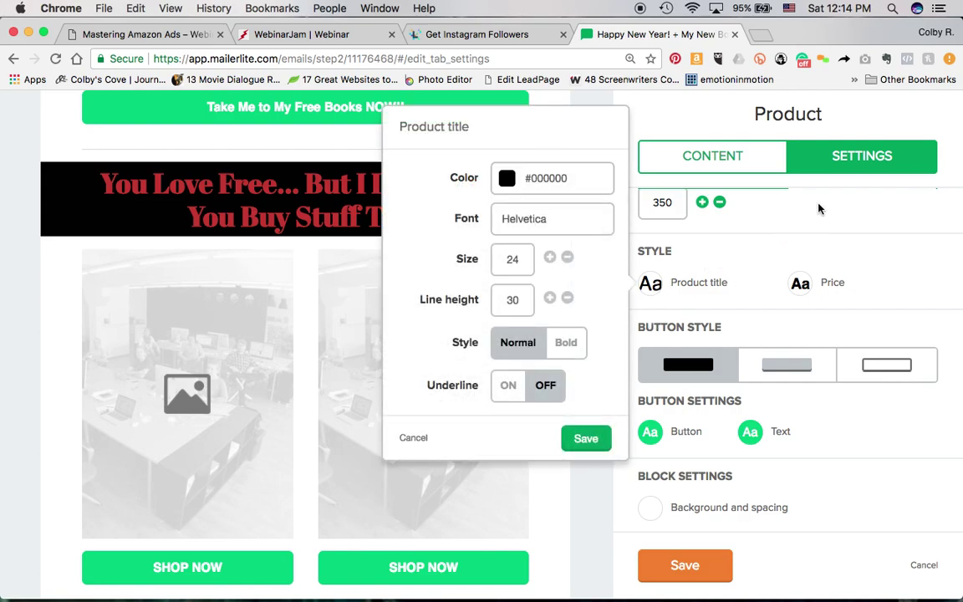
{"action": "left_click", "coordinate": [818, 224]}
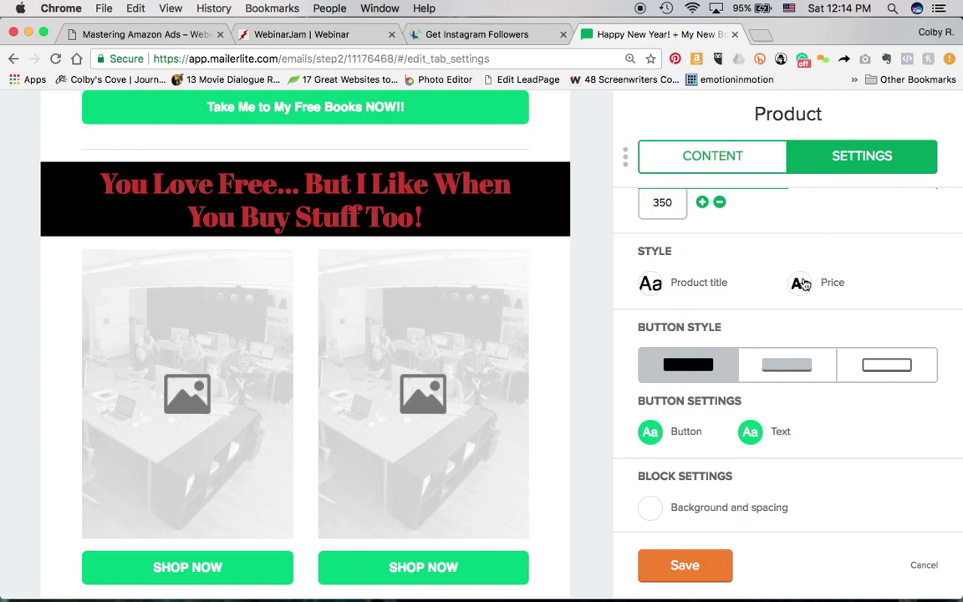
- Compare the three button styles for the shop buttons and choose the filled style with a bottom border
{"action": "scroll", "coordinate": [735, 349], "scroll_direction": "down", "scroll_amount": 1}
{"action": "scroll", "coordinate": [570, 422], "scroll_direction": "down", "scroll_amount": 1}
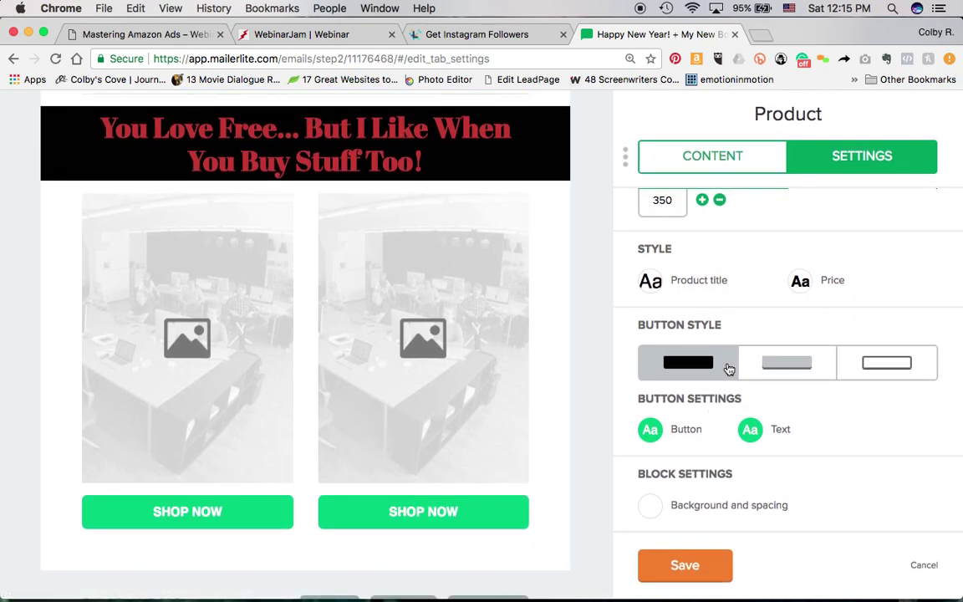
{"action": "left_click", "coordinate": [783, 381]}
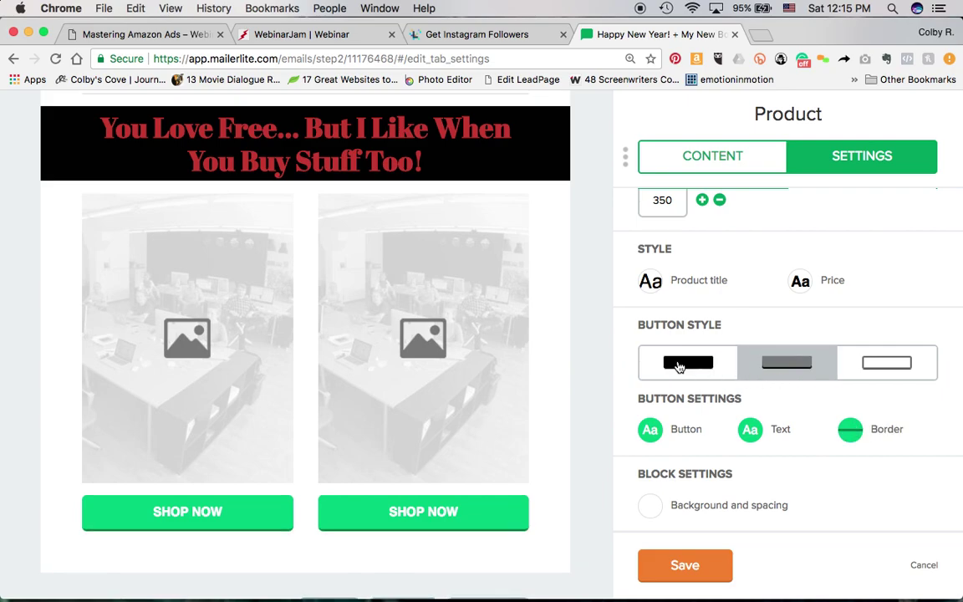
{"action": "left_click", "coordinate": [679, 365]}
{"action": "left_click", "coordinate": [791, 359]}
{"action": "left_click", "coordinate": [894, 367]}
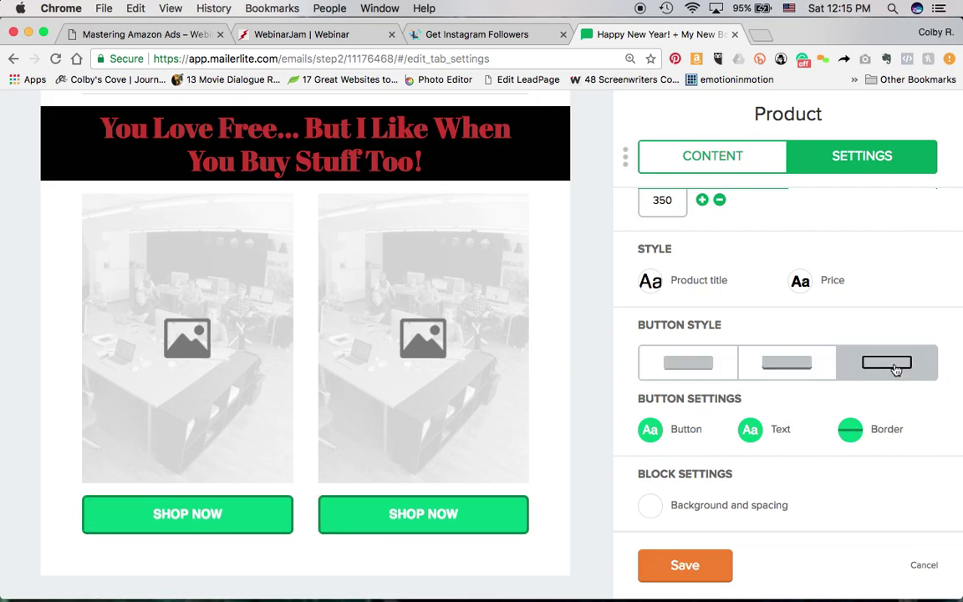
{"action": "left_click", "coordinate": [805, 362]}
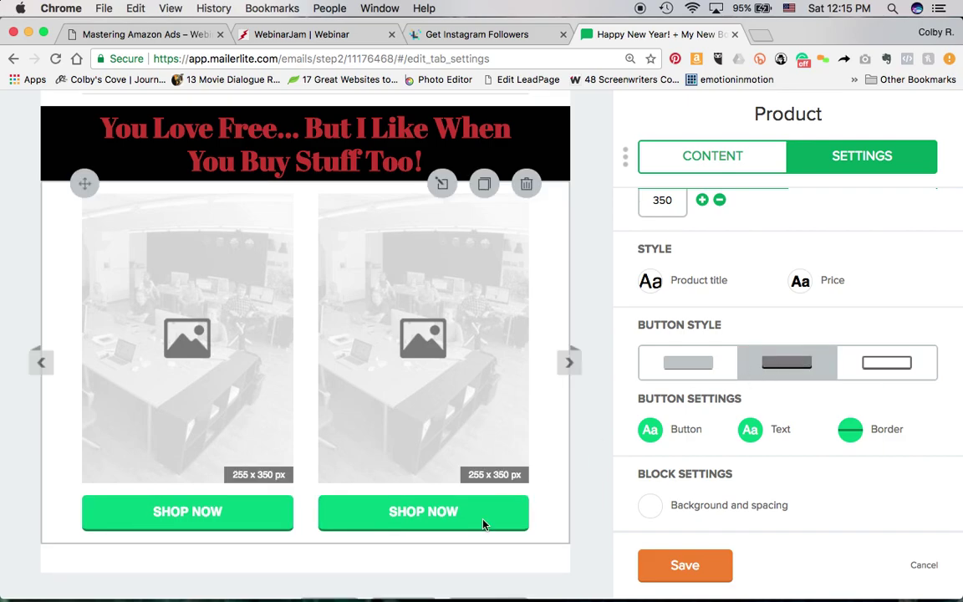
- Try a recent pink as the shop buttons' background, and set the background colour to black (#000000)
{"action": "left_click", "coordinate": [651, 429]}
{"action": "left_click", "coordinate": [508, 387]}
{"action": "left_click", "coordinate": [515, 391]}
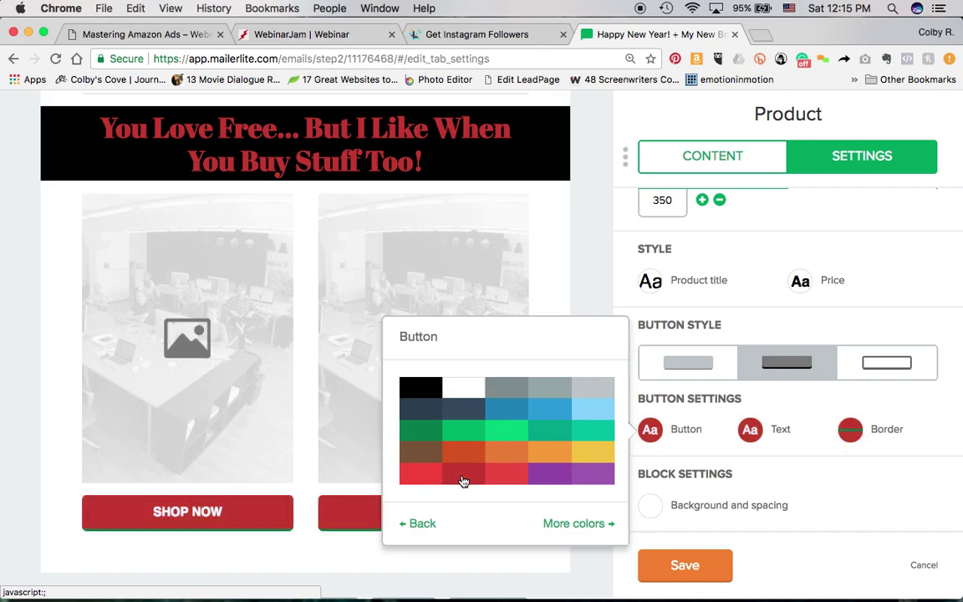
{"action": "left_click", "coordinate": [577, 525]}
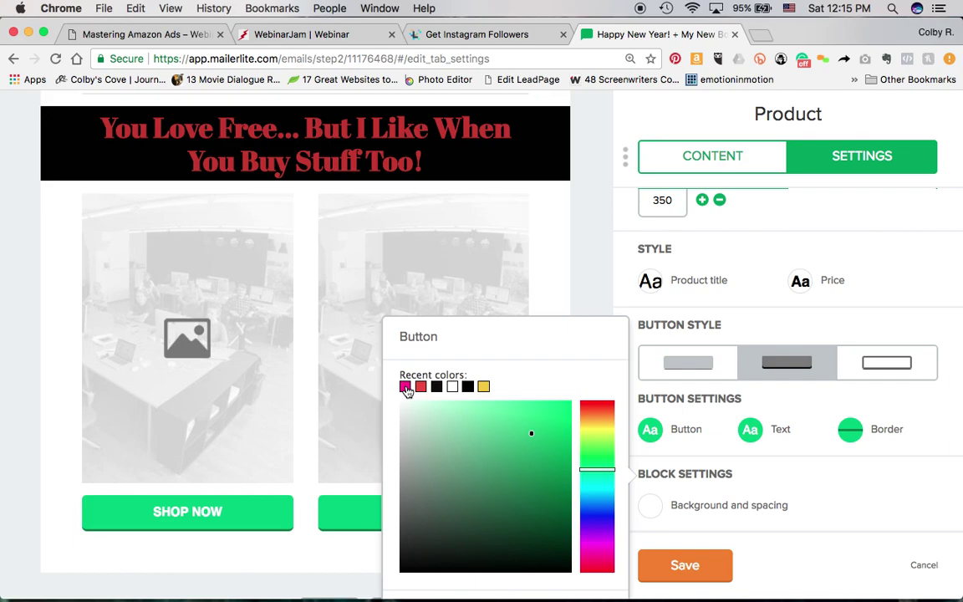
{"action": "left_click", "coordinate": [405, 387]}
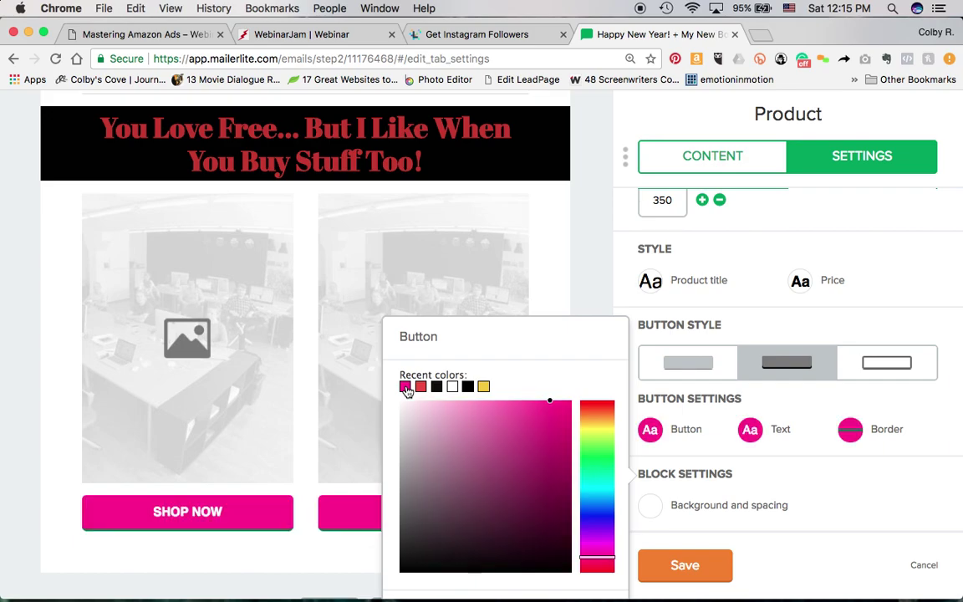
{"action": "left_click", "coordinate": [468, 387]}
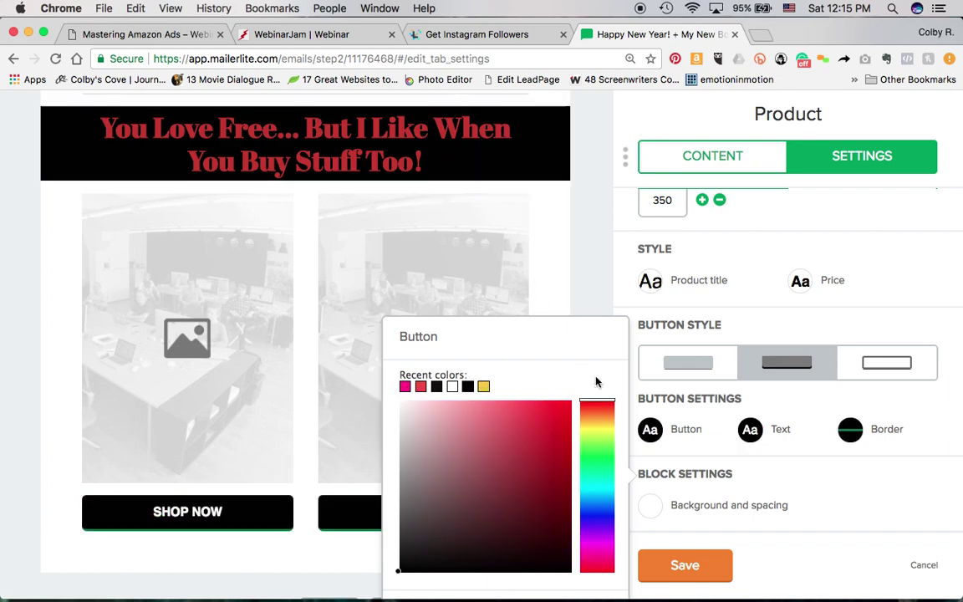
{"action": "scroll", "coordinate": [438, 423], "scroll_direction": "down", "scroll_amount": 3}
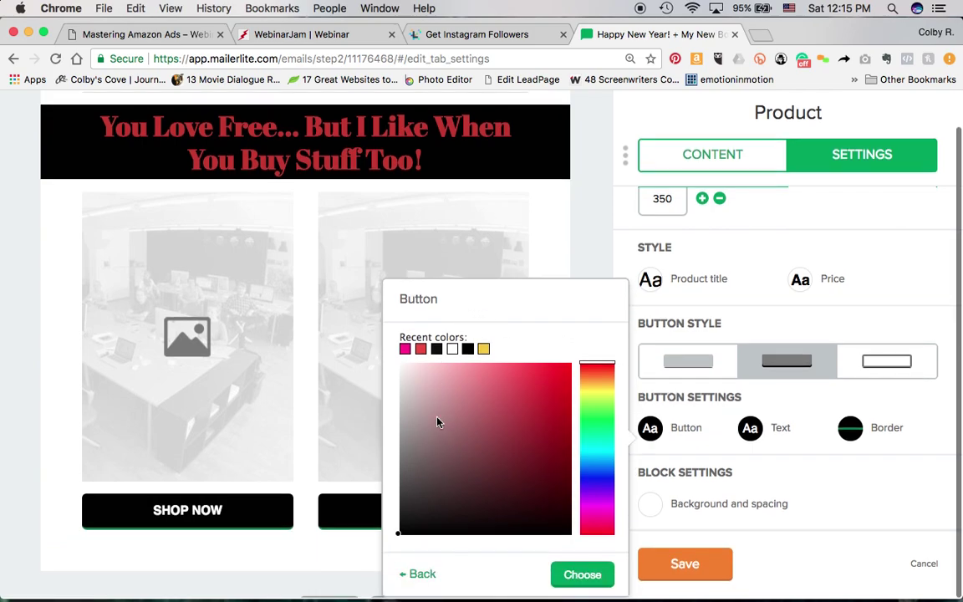
{"action": "left_click", "coordinate": [409, 575]}
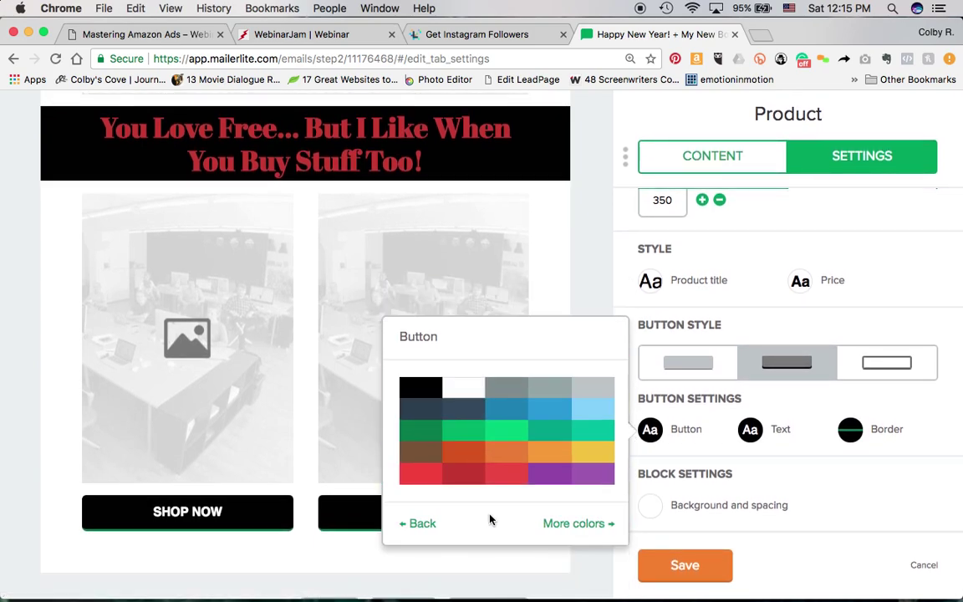
{"action": "left_click", "coordinate": [424, 524]}
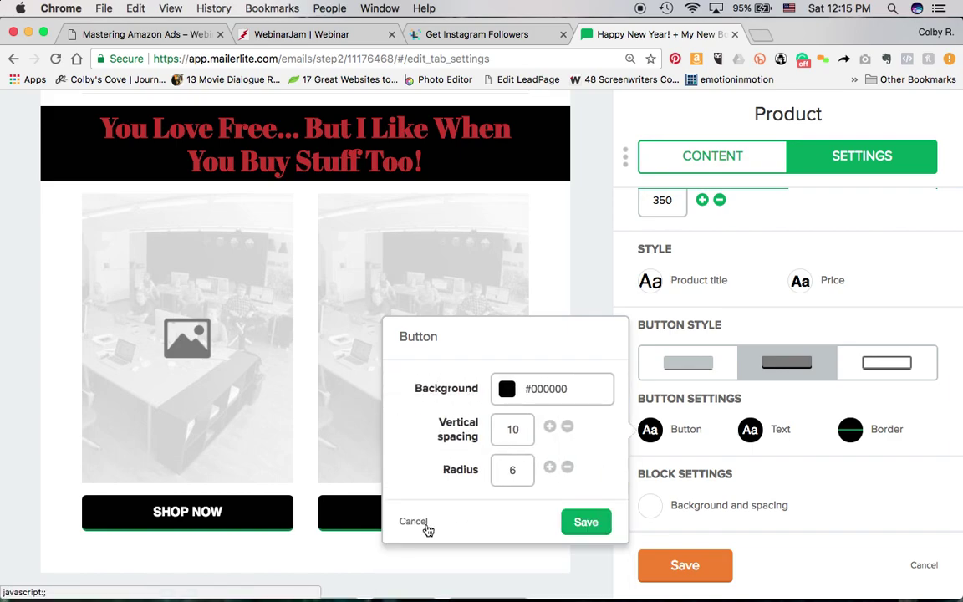
- Try a larger vertical spacing for the shop buttons and restore it to 10
{"action": "left_click", "coordinate": [550, 427]}
{"action": "left_click", "coordinate": [549, 427]}
{"action": "left_click", "coordinate": [550, 427]}
{"action": "left_click", "coordinate": [549, 427]}
{"action": "left_click", "coordinate": [566, 427]}
{"action": "left_click", "coordinate": [566, 427]}
{"action": "left_click", "coordinate": [566, 427]}
{"action": "left_click", "coordinate": [567, 427]}
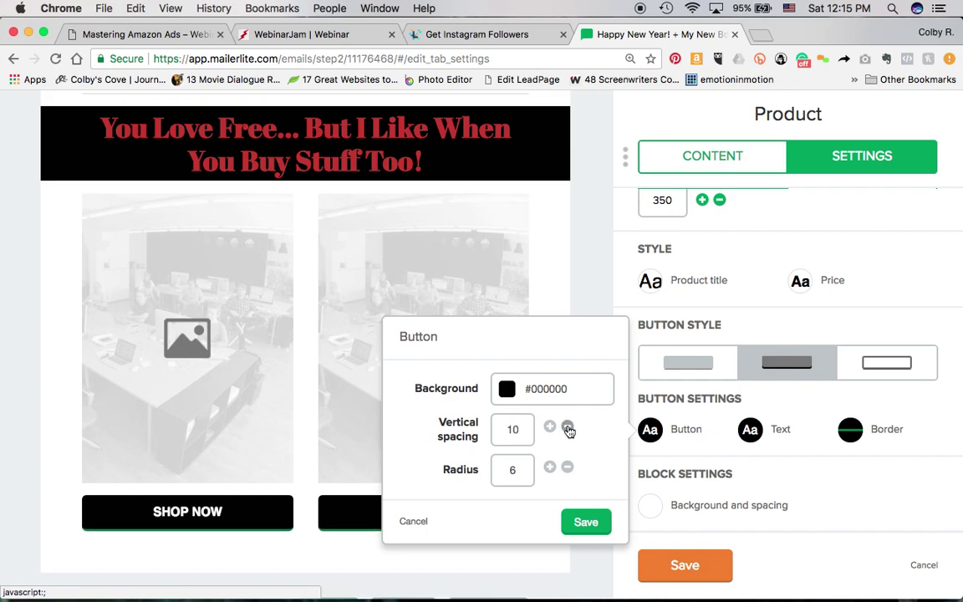
- Try rounding the shop buttons' corners with a radius of 31
{"action": "left_click", "coordinate": [550, 468]}
{"action": "left_click", "coordinate": [550, 468]}
{"action": "left_click", "coordinate": [550, 468]}
{"action": "left_click", "coordinate": [550, 469]}
{"action": "left_click", "coordinate": [550, 468]}
{"action": "left_click", "coordinate": [550, 468]}
{"action": "left_click", "coordinate": [550, 468]}
{"action": "left_click", "coordinate": [550, 468]}
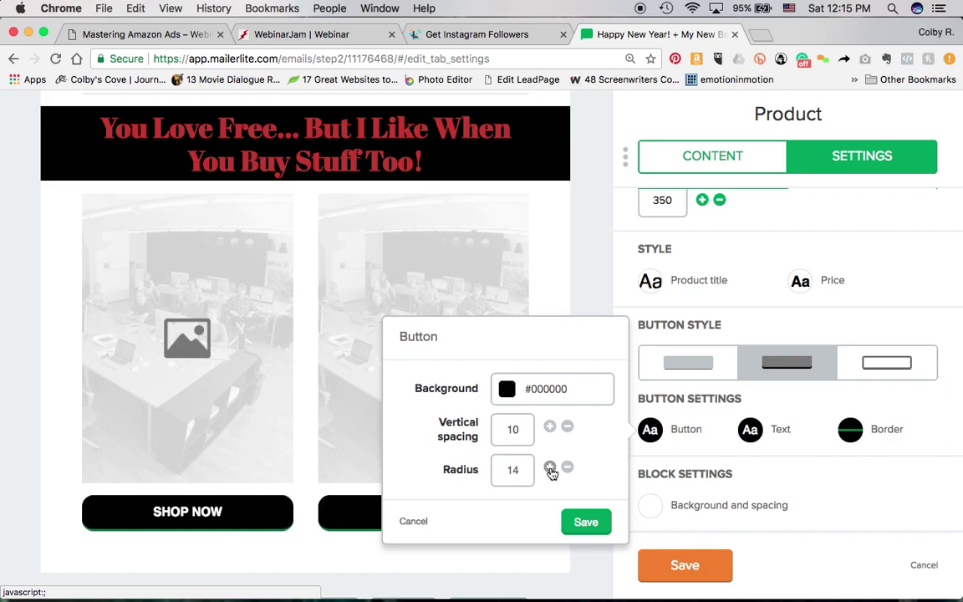
{"action": "left_click", "coordinate": [550, 468]}
{"action": "left_click", "coordinate": [550, 468]}
{"action": "left_click", "coordinate": [550, 468]}
{"action": "left_click", "coordinate": [550, 468]}
{"action": "left_click", "coordinate": [550, 468]}
{"action": "left_click", "coordinate": [550, 468]}
{"action": "left_click", "coordinate": [550, 469]}
{"action": "left_click", "coordinate": [550, 468]}
{"action": "left_click", "coordinate": [550, 468]}
{"action": "left_click", "coordinate": [550, 468]}
{"action": "left_click", "coordinate": [550, 468]}
{"action": "left_click", "coordinate": [550, 468]}
{"action": "left_click", "coordinate": [550, 468]}
{"action": "left_click", "coordinate": [550, 468]}
{"action": "left_click", "coordinate": [550, 468]}
{"action": "left_click", "coordinate": [550, 468]}
{"action": "left_click", "coordinate": [550, 468]}
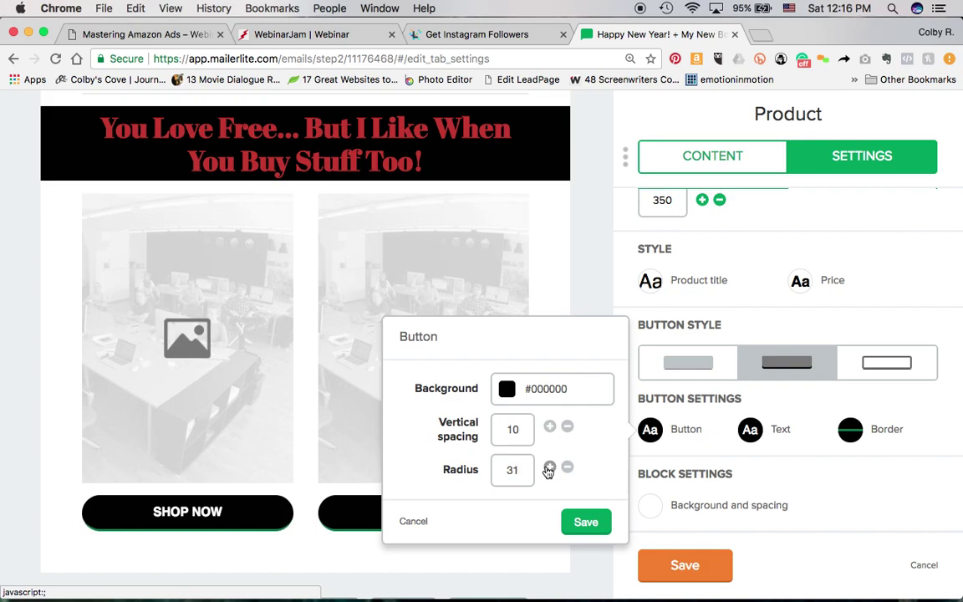
- Reduce the shop buttons' corner radius to 10 and save the button settings
{"action": "left_click", "coordinate": [568, 468]}
{"action": "left_click", "coordinate": [568, 468]}
{"action": "left_click", "coordinate": [568, 468]}
{"action": "left_click", "coordinate": [568, 468]}
{"action": "left_click", "coordinate": [567, 468]}
{"action": "left_click", "coordinate": [568, 468]}
{"action": "left_click", "coordinate": [567, 468]}
{"action": "left_click", "coordinate": [567, 468]}
{"action": "left_click", "coordinate": [568, 468]}
{"action": "left_click", "coordinate": [568, 468]}
{"action": "left_click", "coordinate": [567, 468]}
{"action": "left_click", "coordinate": [568, 468]}
{"action": "left_click", "coordinate": [567, 468]}
{"action": "left_click", "coordinate": [567, 468]}
{"action": "left_click", "coordinate": [567, 468]}
{"action": "left_click", "coordinate": [568, 468]}
{"action": "left_click", "coordinate": [568, 468]}
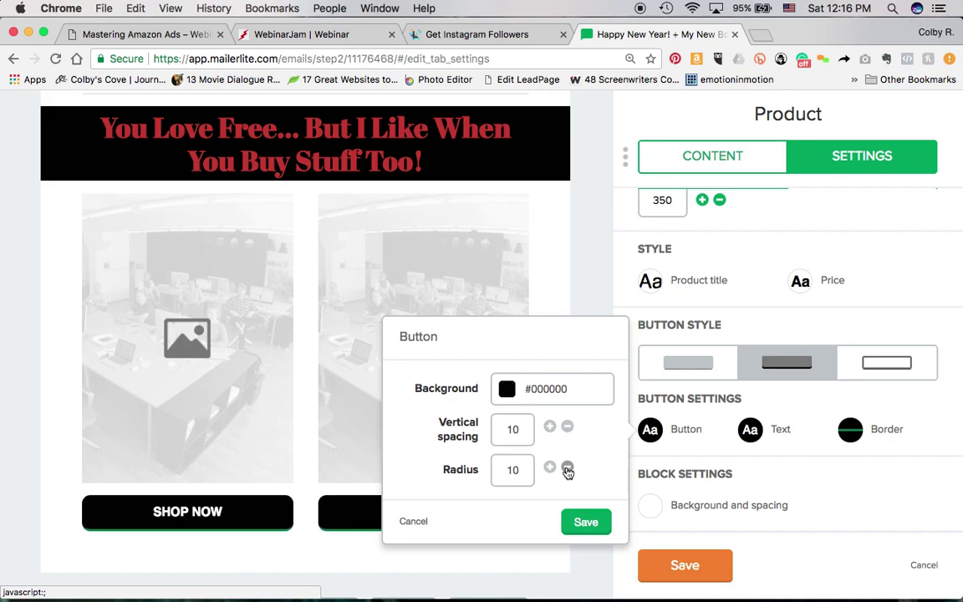
{"action": "left_click", "coordinate": [586, 522]}
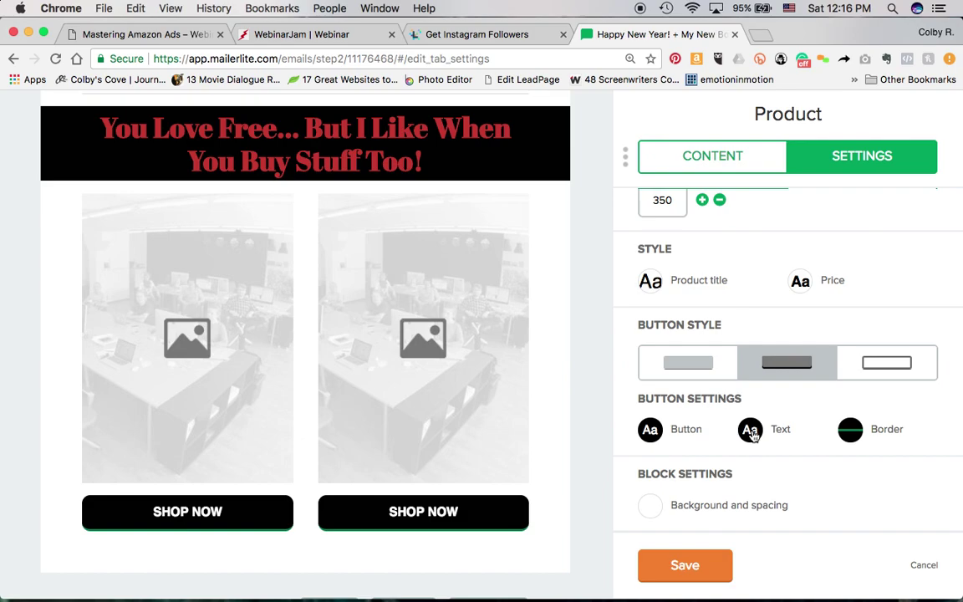
- Set the shop buttons' text colour to dark red (#C0392B) and the text size to 20
{"action": "left_click", "coordinate": [752, 431]}
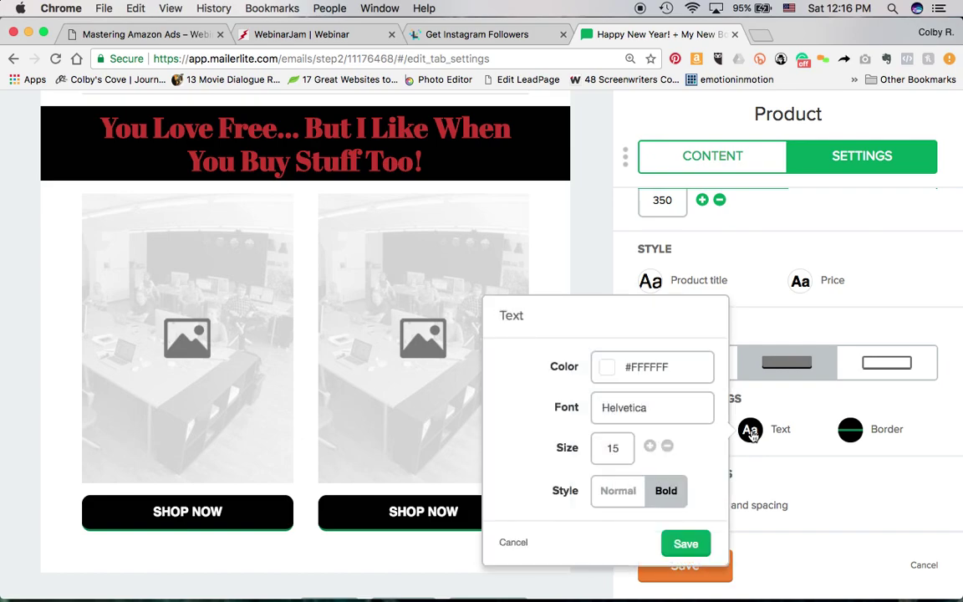
{"action": "left_click", "coordinate": [609, 369]}
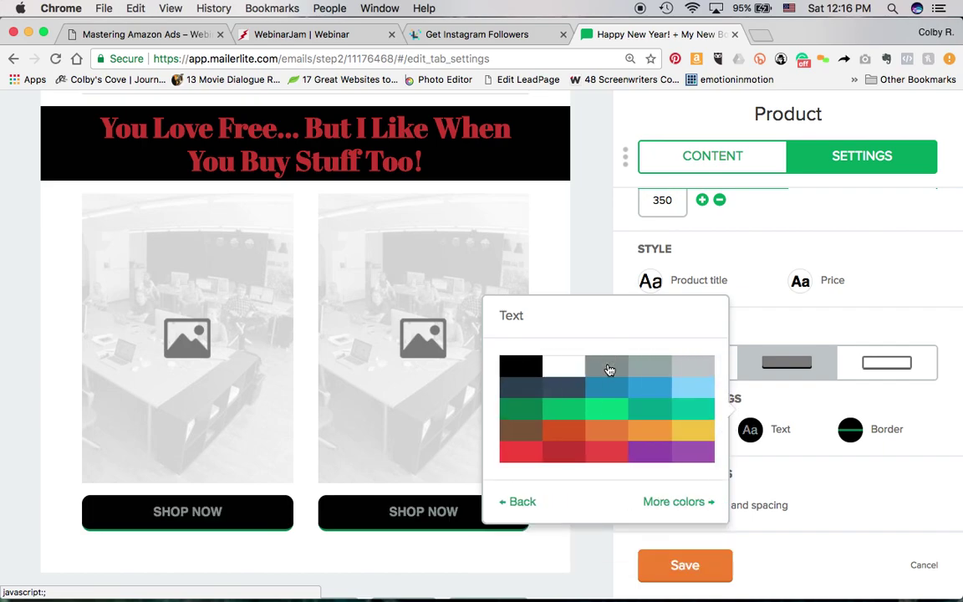
{"action": "left_click", "coordinate": [569, 458]}
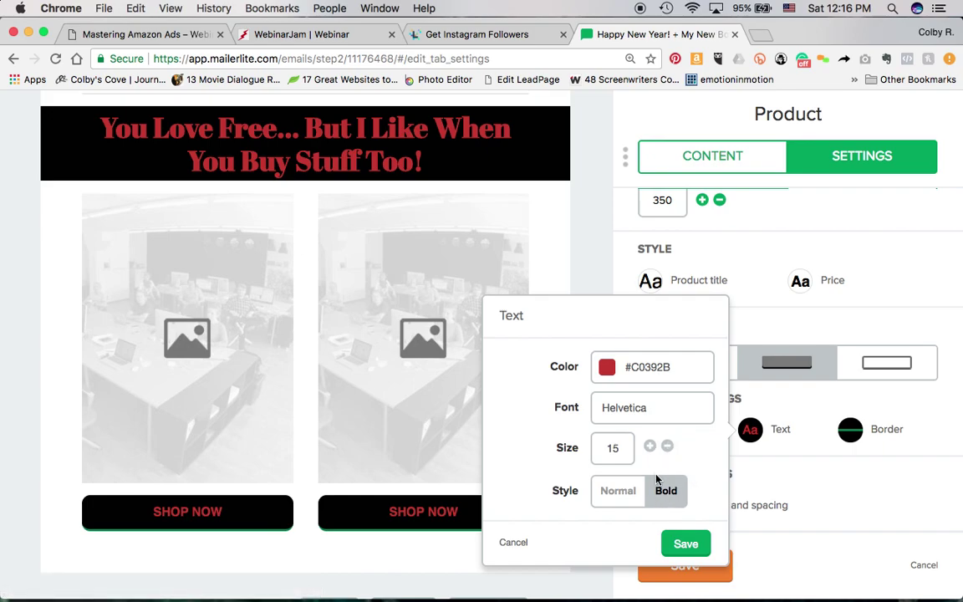
{"action": "left_click", "coordinate": [647, 447]}
{"action": "left_click", "coordinate": [648, 446]}
{"action": "left_click", "coordinate": [647, 446]}
{"action": "left_click", "coordinate": [648, 446]}
{"action": "left_click", "coordinate": [648, 446]}
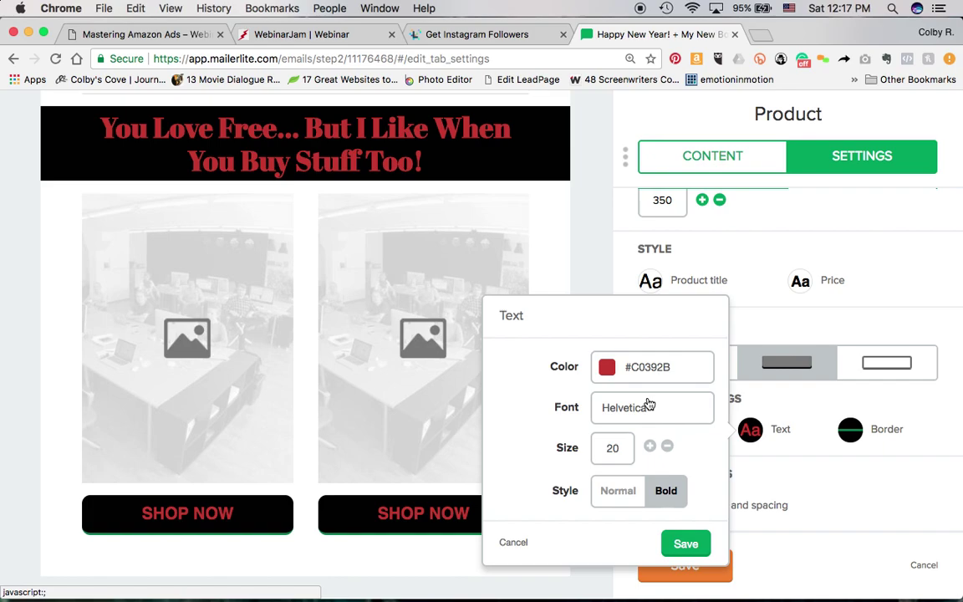
- Set the shop buttons' text to Abril Fatface, size 20, Normal style, and save the text settings
{"action": "left_click", "coordinate": [649, 406]}
{"action": "scroll", "coordinate": [649, 403], "scroll_direction": "down", "scroll_amount": 2}
{"action": "scroll", "coordinate": [648, 403], "scroll_direction": "down", "scroll_amount": 4}
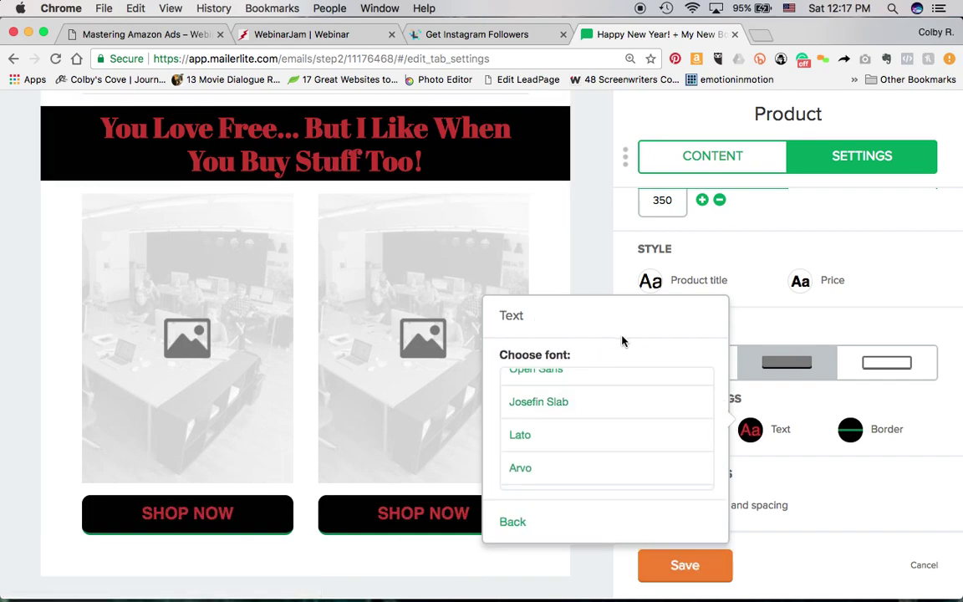
{"action": "scroll", "coordinate": [640, 410], "scroll_direction": "down", "scroll_amount": 5}
{"action": "scroll", "coordinate": [641, 411], "scroll_direction": "up", "scroll_amount": 2}
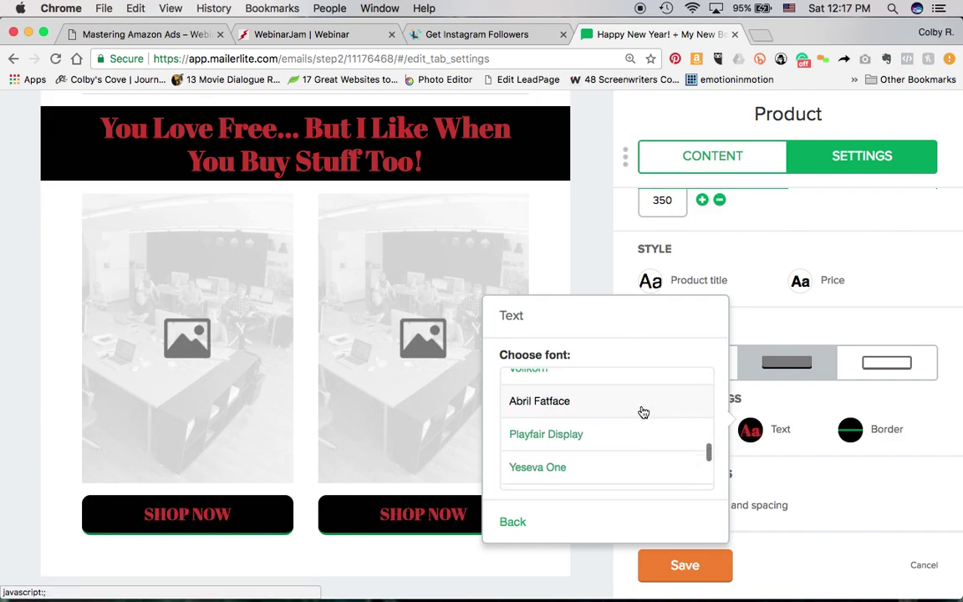
{"action": "left_click", "coordinate": [584, 403]}
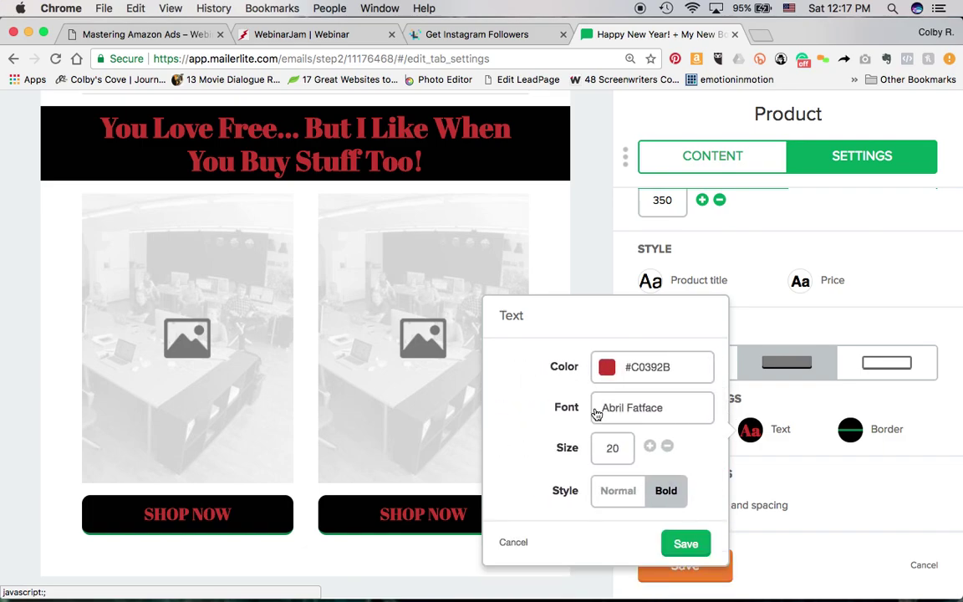
{"action": "left_click", "coordinate": [668, 447]}
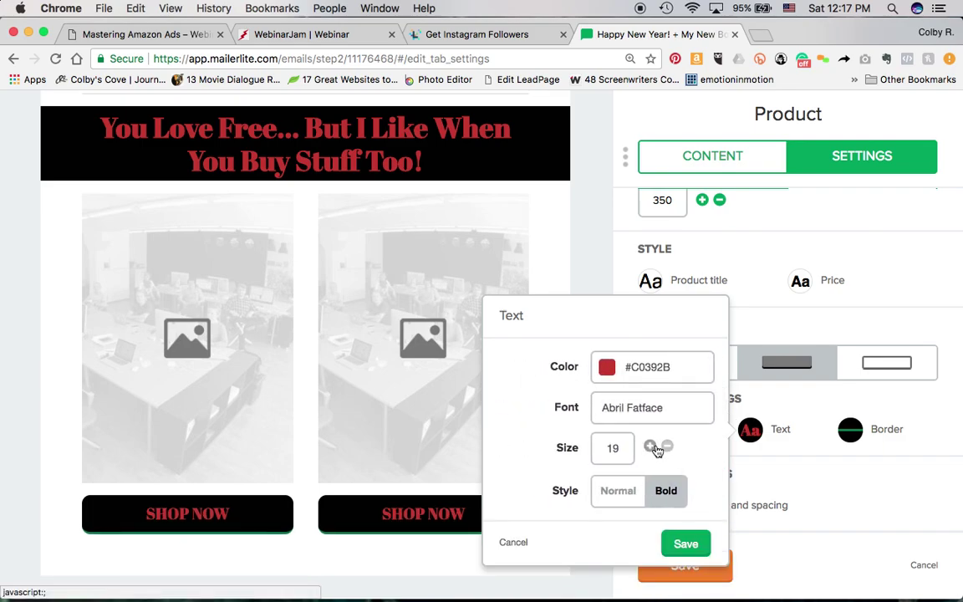
{"action": "left_click", "coordinate": [649, 447]}
{"action": "left_click", "coordinate": [611, 496]}
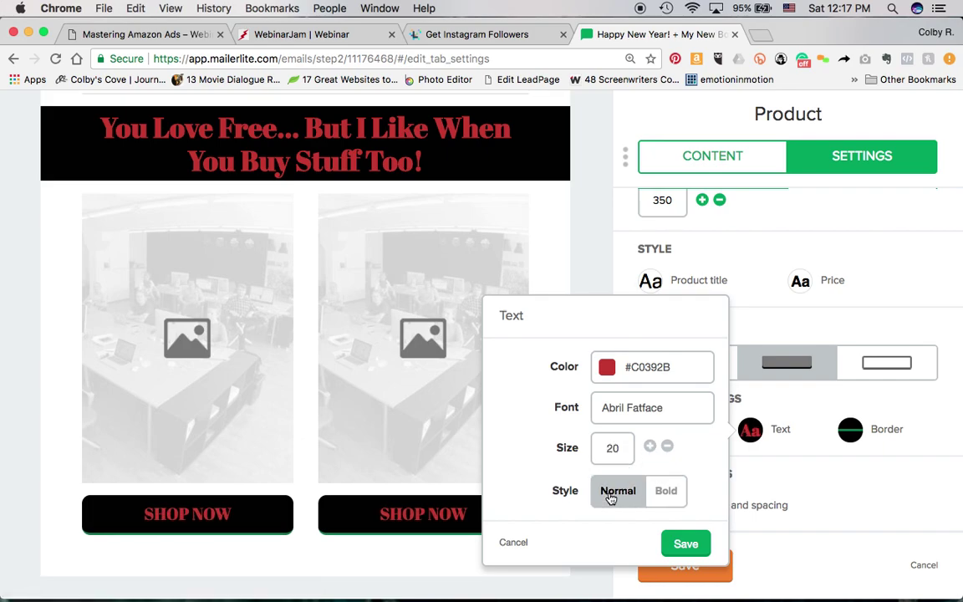
{"action": "left_click", "coordinate": [689, 546]}
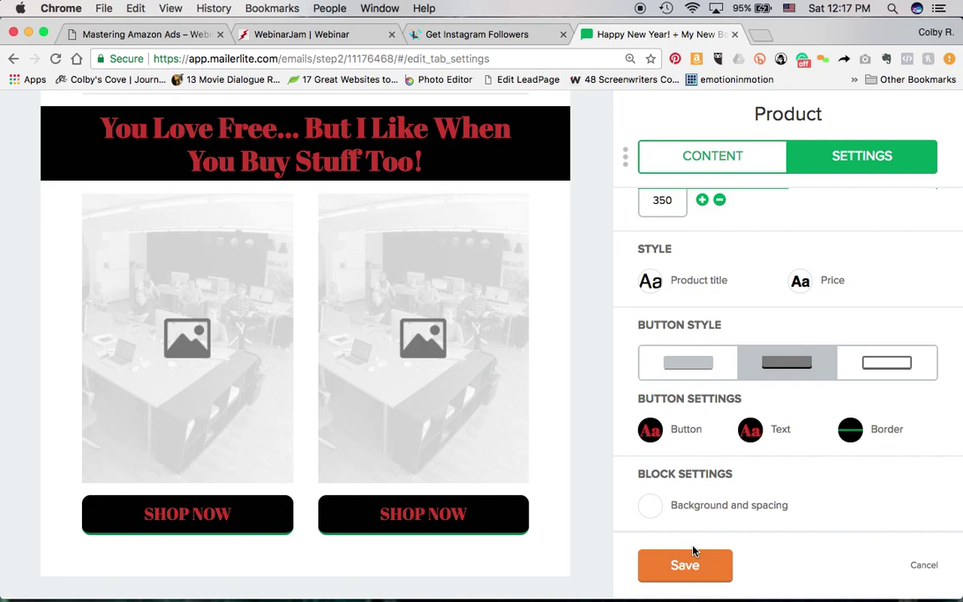
- Try several background colours for the product block, returning to the spacing options without a new colour
{"action": "left_click", "coordinate": [651, 508]}
{"action": "left_click", "coordinate": [552, 423]}
{"action": "left_click", "coordinate": [548, 423]}
{"action": "left_click", "coordinate": [533, 444]}
{"action": "left_click", "coordinate": [465, 449]}
{"action": "left_click", "coordinate": [477, 492]}
{"action": "left_click", "coordinate": [549, 507]}
{"action": "left_click", "coordinate": [607, 442]}
{"action": "left_click", "coordinate": [463, 423]}
{"action": "left_click", "coordinate": [425, 432]}
{"action": "left_click", "coordinate": [463, 423]}
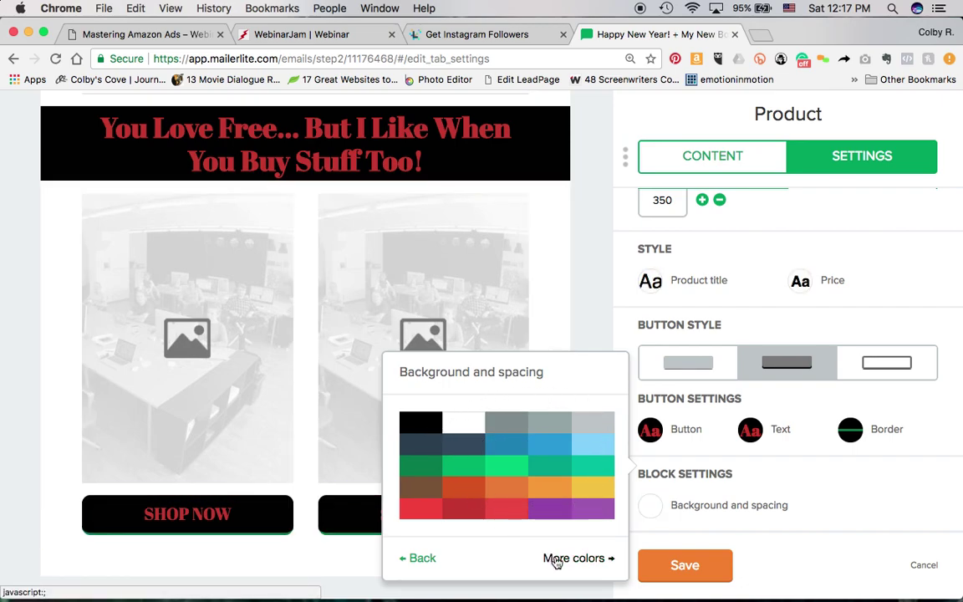
{"action": "left_click", "coordinate": [430, 568]}
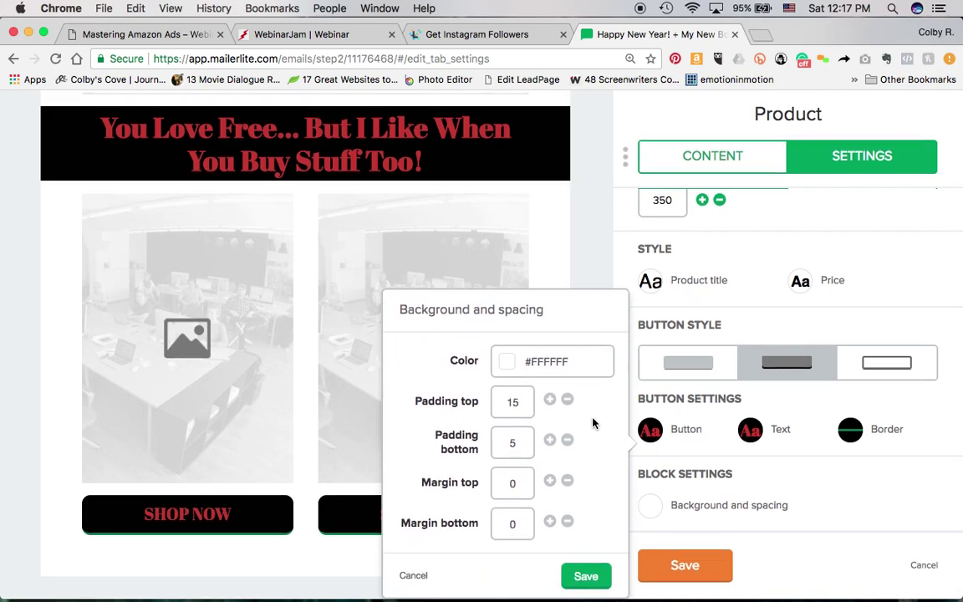
- Try increasing the product block's top padding to 25
{"action": "left_click", "coordinate": [549, 400]}
{"action": "left_click", "coordinate": [549, 399]}
{"action": "left_click", "coordinate": [549, 400]}
{"action": "left_click", "coordinate": [549, 400]}
{"action": "left_click", "coordinate": [549, 399]}
{"action": "left_click", "coordinate": [549, 399]}
{"action": "left_click", "coordinate": [549, 400]}
{"action": "left_click", "coordinate": [549, 399]}
{"action": "left_click", "coordinate": [549, 400]}
{"action": "left_click", "coordinate": [549, 400]}
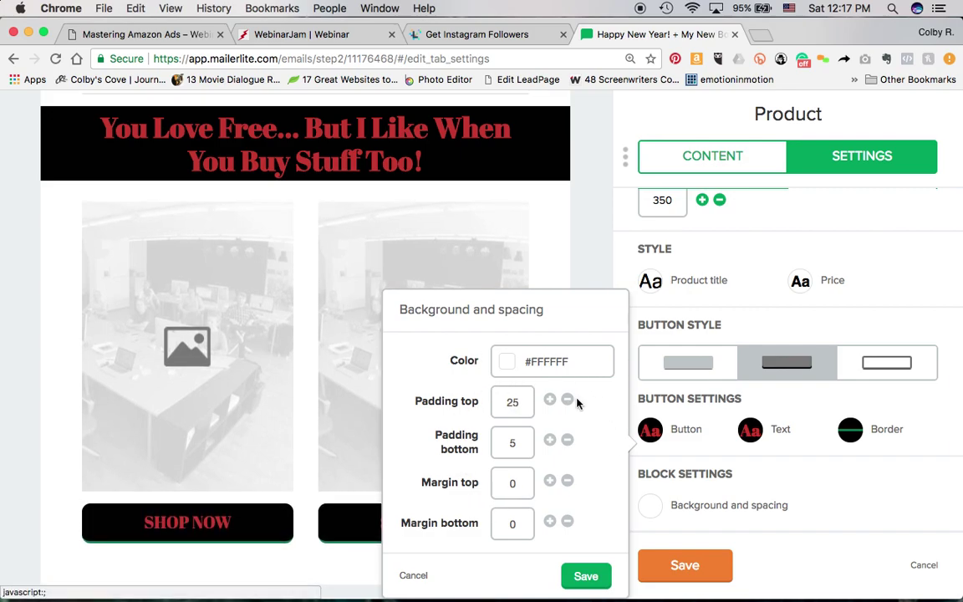
- Try a top padding of 18 for the product block and discard the background and spacing changes
{"action": "left_click", "coordinate": [567, 400]}
{"action": "left_click", "coordinate": [568, 400]}
{"action": "left_click", "coordinate": [567, 400]}
{"action": "left_click", "coordinate": [567, 400]}
{"action": "left_click", "coordinate": [568, 401]}
{"action": "left_click", "coordinate": [568, 401]}
{"action": "left_click", "coordinate": [567, 400]}
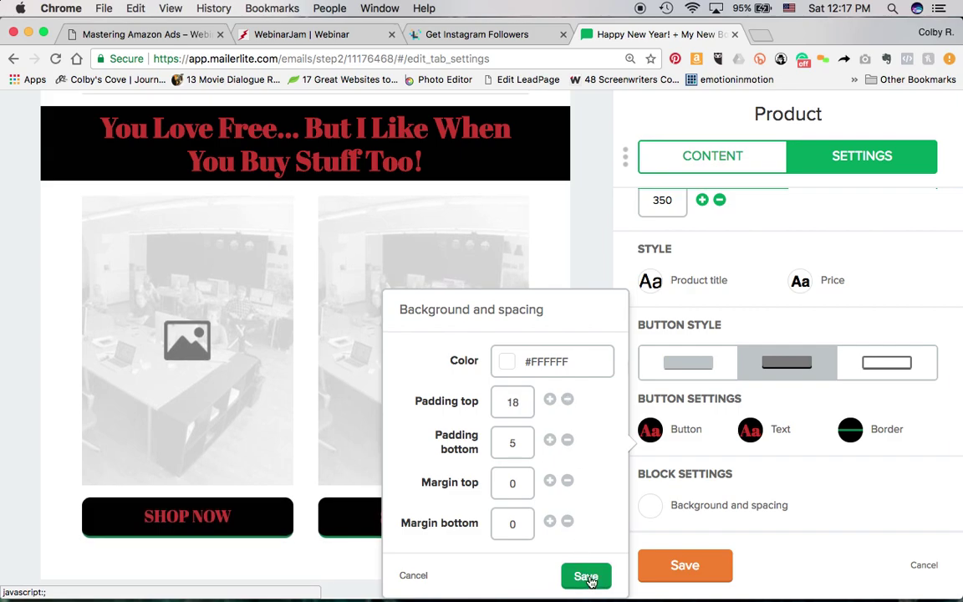
{"action": "left_click", "coordinate": [418, 576]}
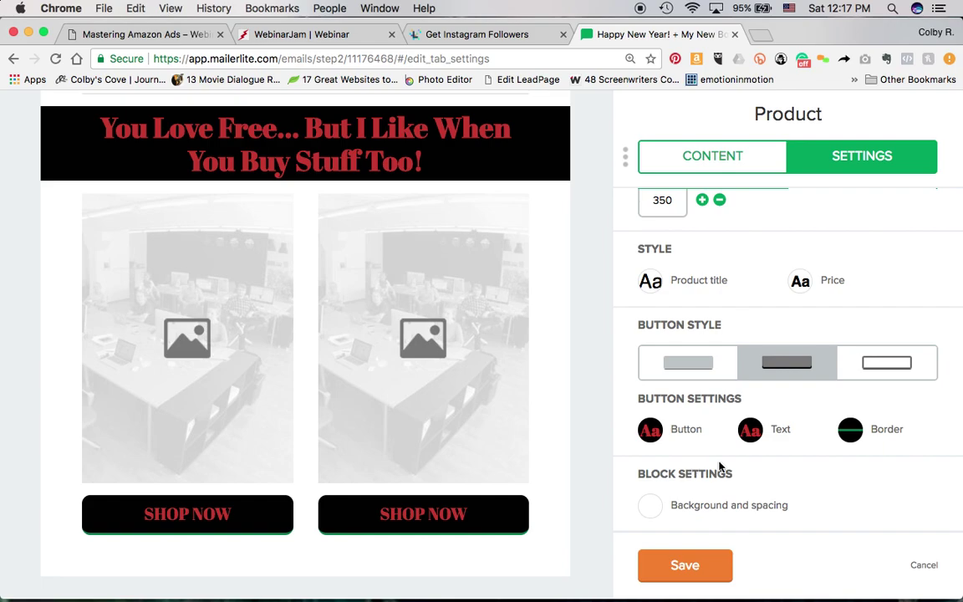
- Save the product block with its current column, image height and button settings
{"action": "scroll", "coordinate": [773, 466], "scroll_direction": "up", "scroll_amount": 3}
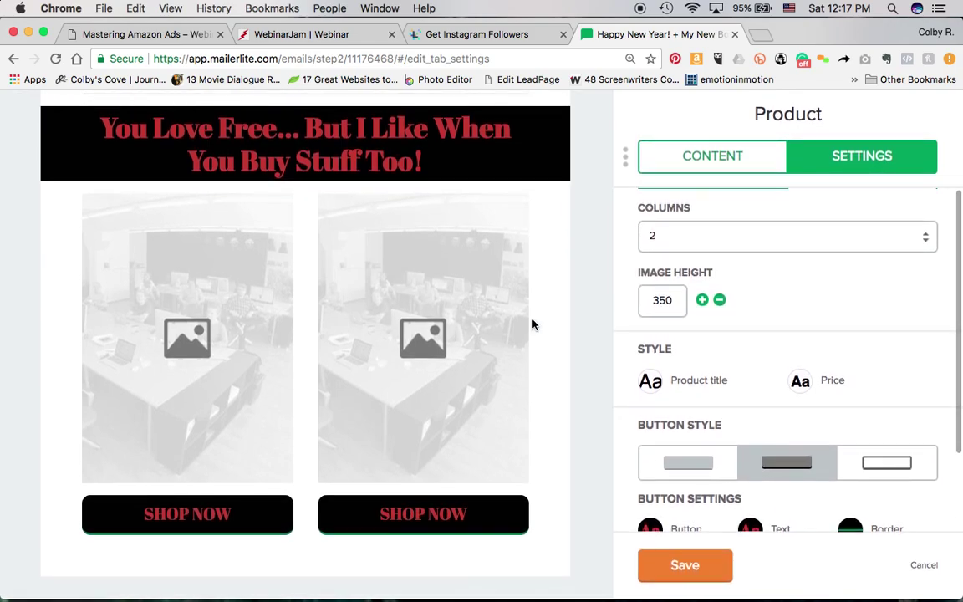
{"action": "scroll", "coordinate": [748, 379], "scroll_direction": "down", "scroll_amount": 1}
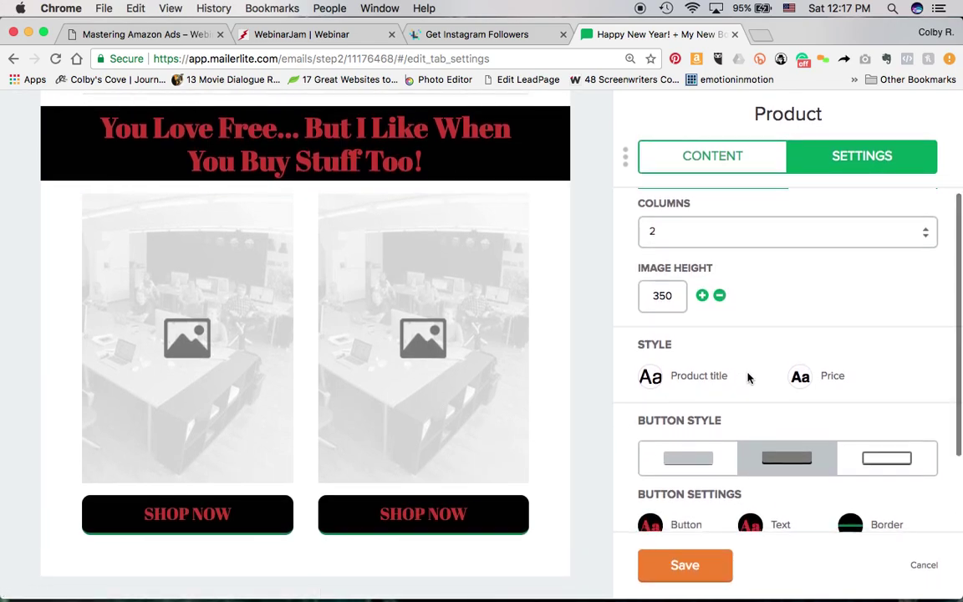
{"action": "scroll", "coordinate": [748, 379], "scroll_direction": "down", "scroll_amount": 2}
{"action": "scroll", "coordinate": [748, 378], "scroll_direction": "up", "scroll_amount": 2}
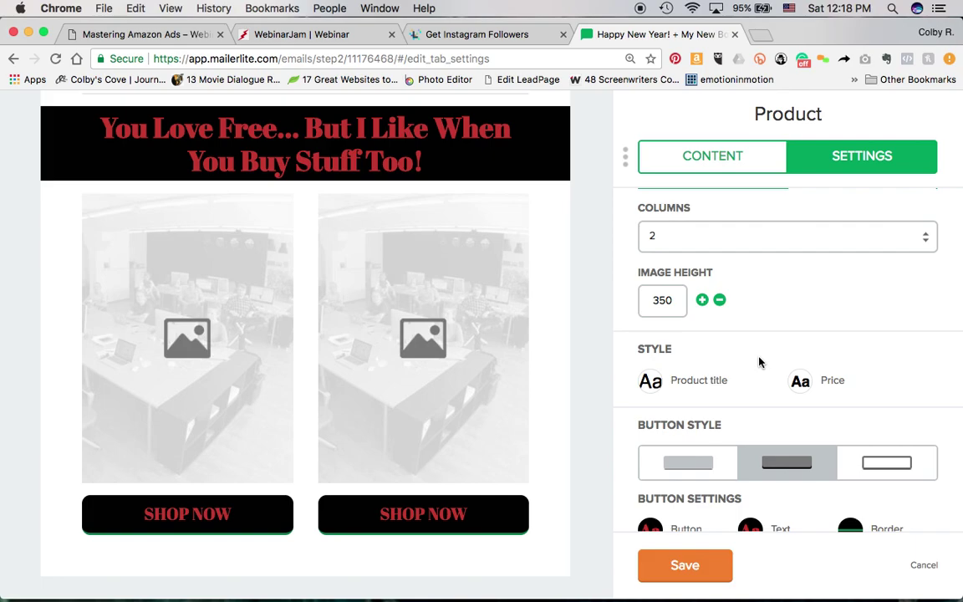
{"action": "left_click", "coordinate": [685, 566]}
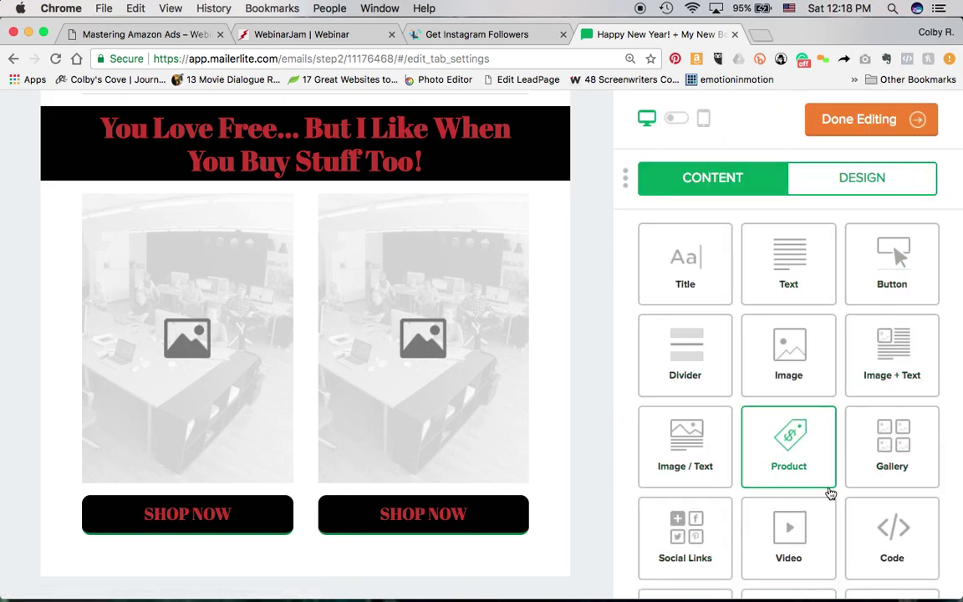
- Reopen the product block and examine the product title's font options and the content fields of both columns
{"action": "left_click", "coordinate": [451, 342]}
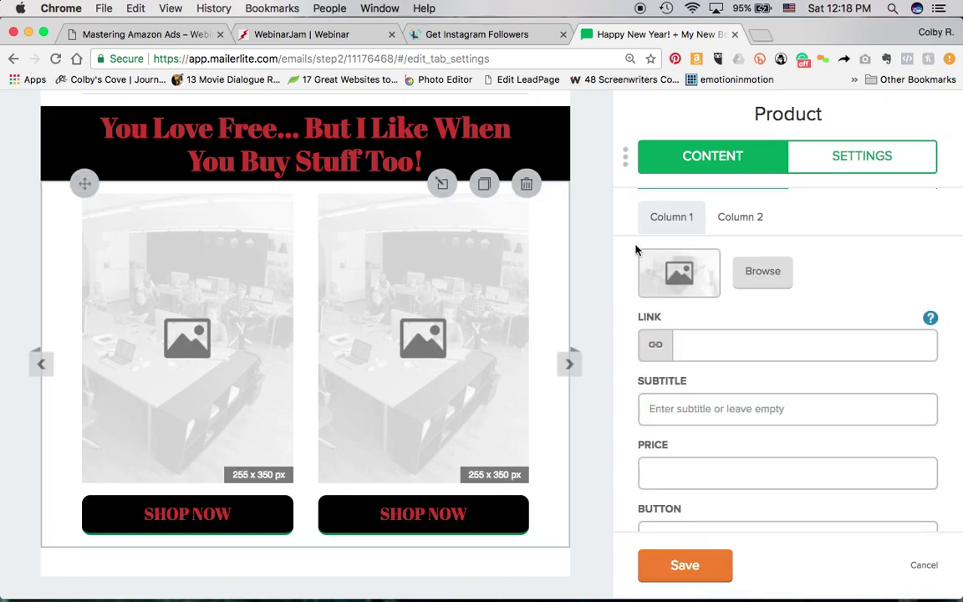
{"action": "left_click", "coordinate": [861, 158]}
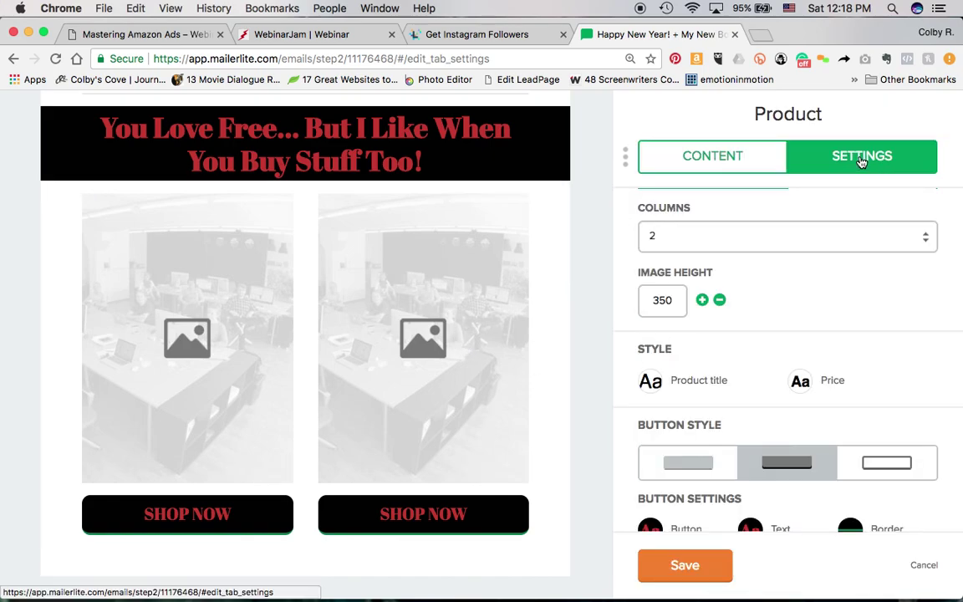
{"action": "left_click", "coordinate": [651, 384]}
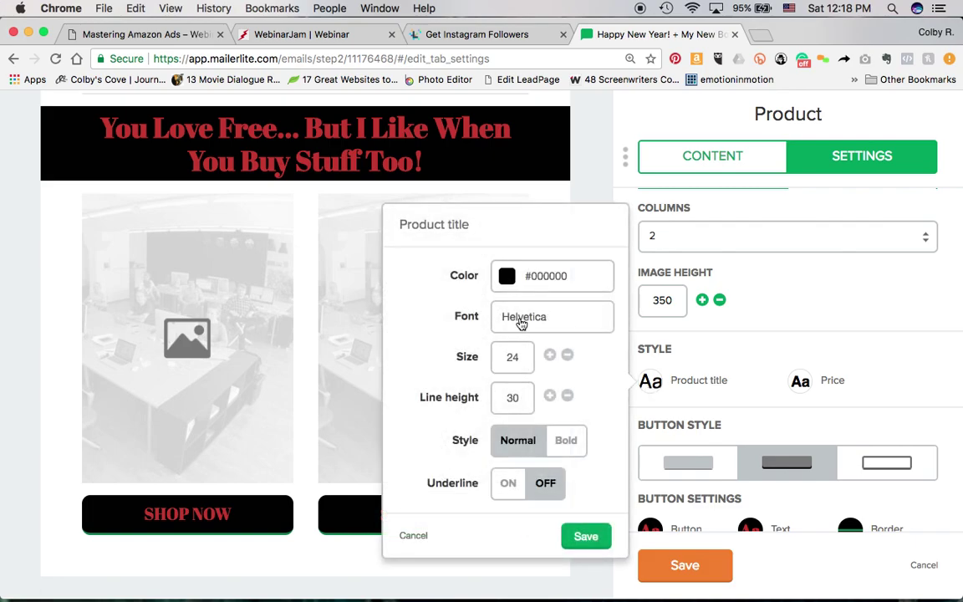
{"action": "left_click", "coordinate": [520, 322]}
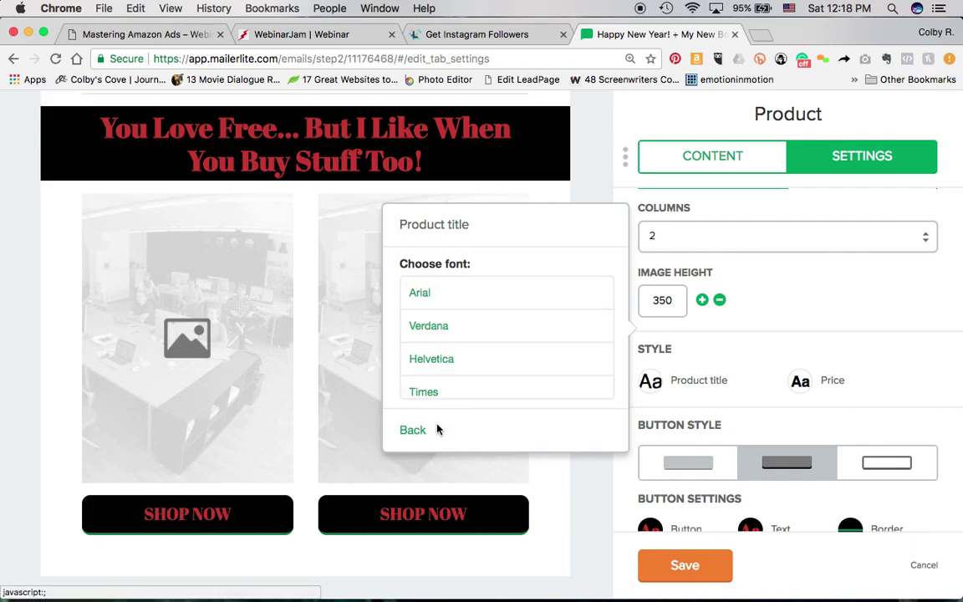
{"action": "left_click", "coordinate": [416, 433]}
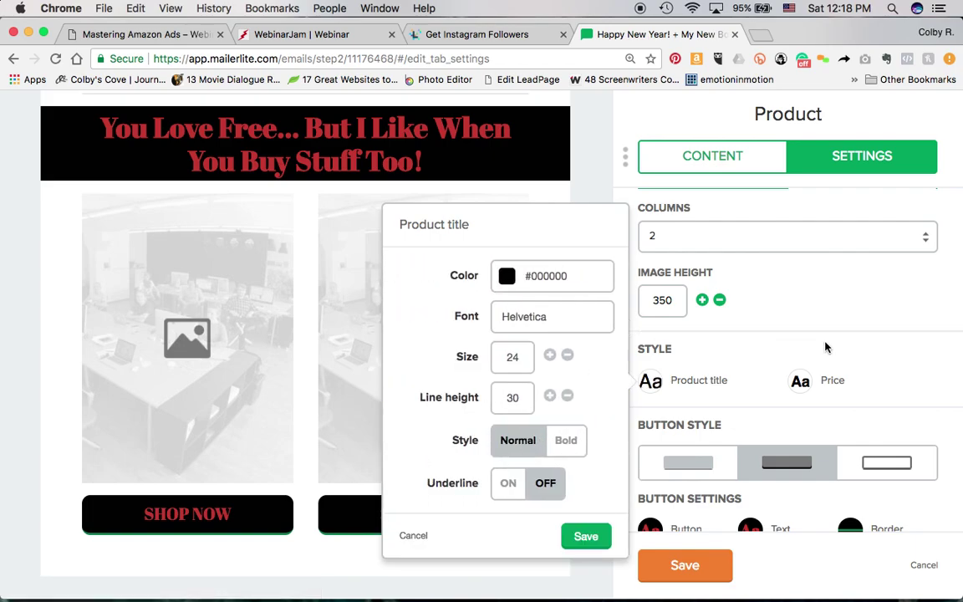
{"action": "left_click", "coordinate": [825, 347]}
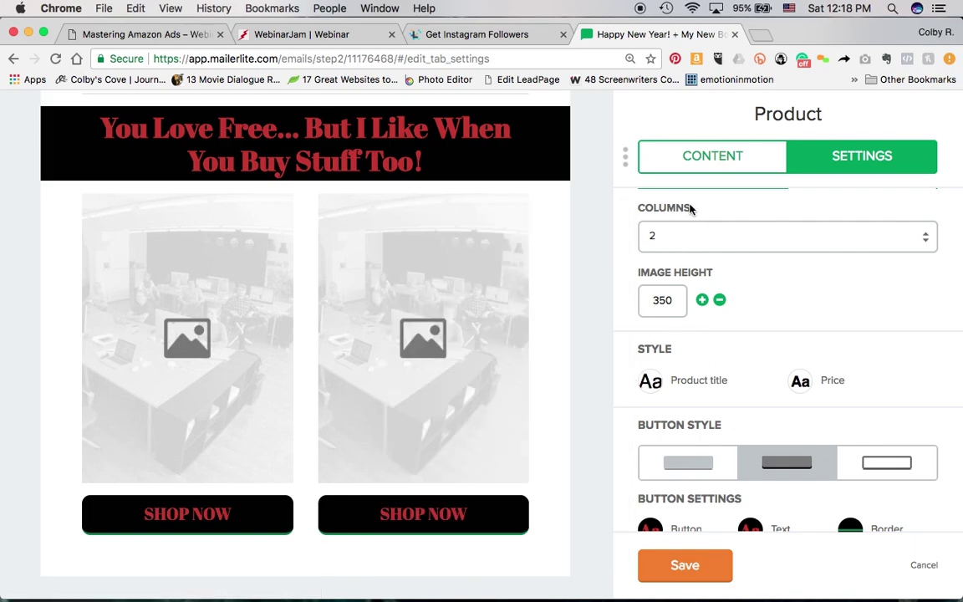
{"action": "left_click", "coordinate": [699, 157]}
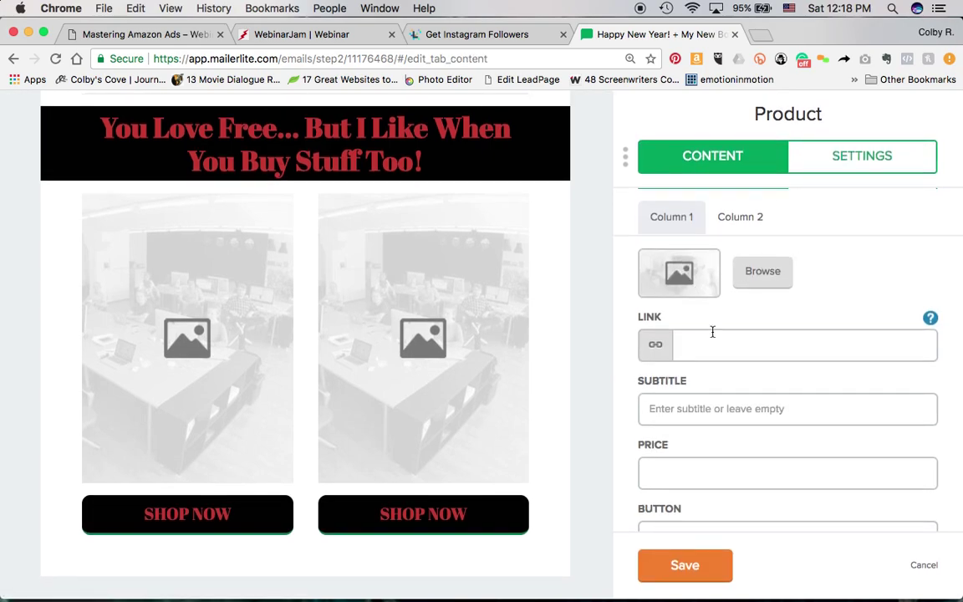
{"action": "left_click", "coordinate": [740, 222]}
{"action": "left_click", "coordinate": [675, 219]}
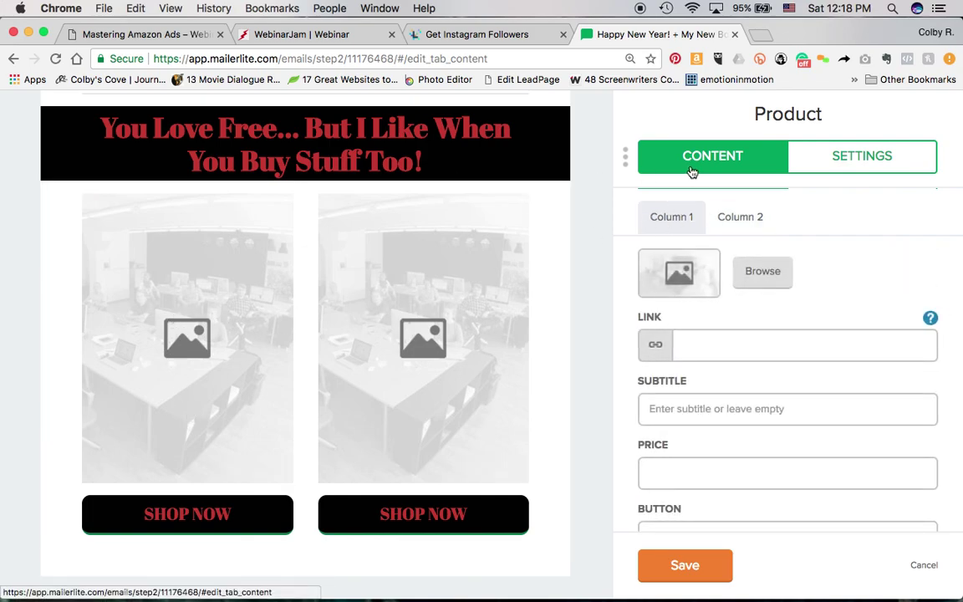
{"action": "left_click", "coordinate": [742, 226]}
{"action": "left_click", "coordinate": [677, 218]}
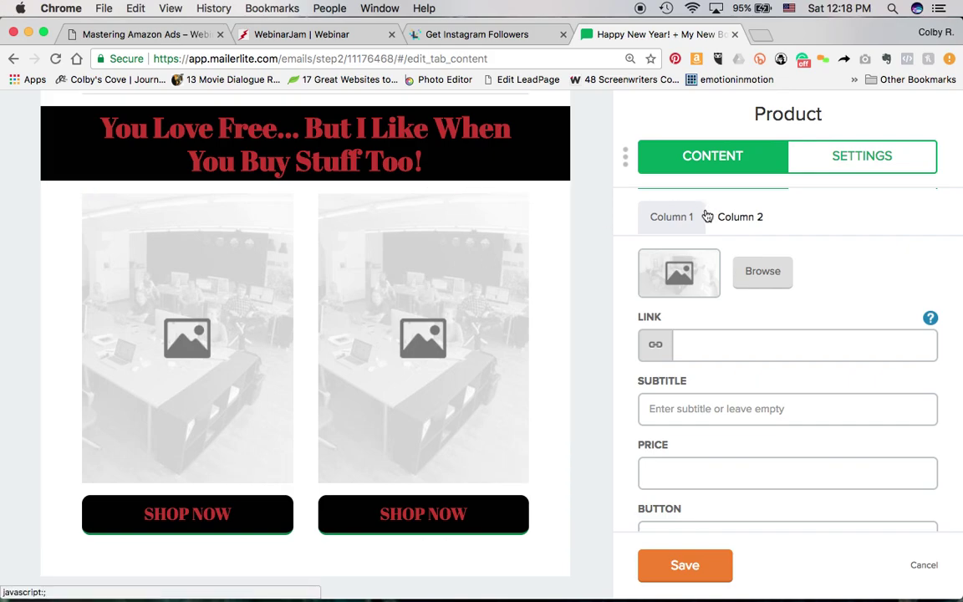
- Search the image files for "given", insert TheGiven_CVR_SML.jpg as the Column 1 product image, and link it to the author's website
{"action": "left_click", "coordinate": [685, 280]}
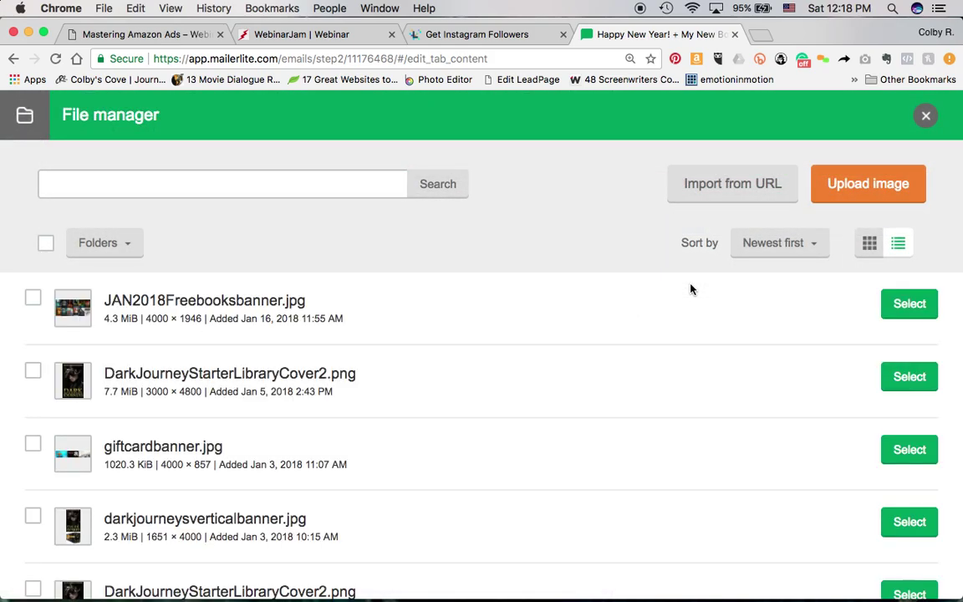
{"action": "scroll", "coordinate": [328, 368], "scroll_direction": "down", "scroll_amount": 15}
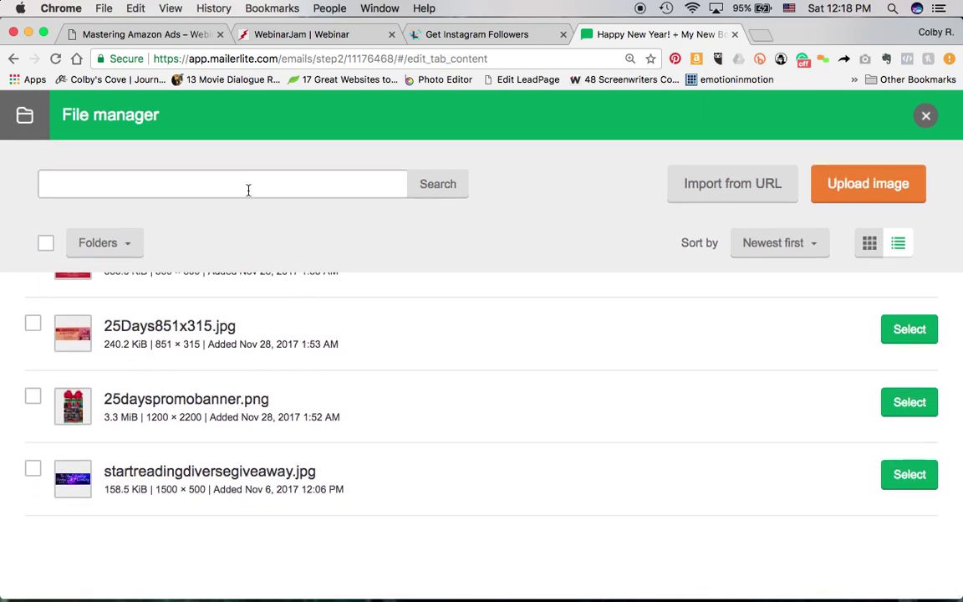
{"action": "type", "text": "give"}
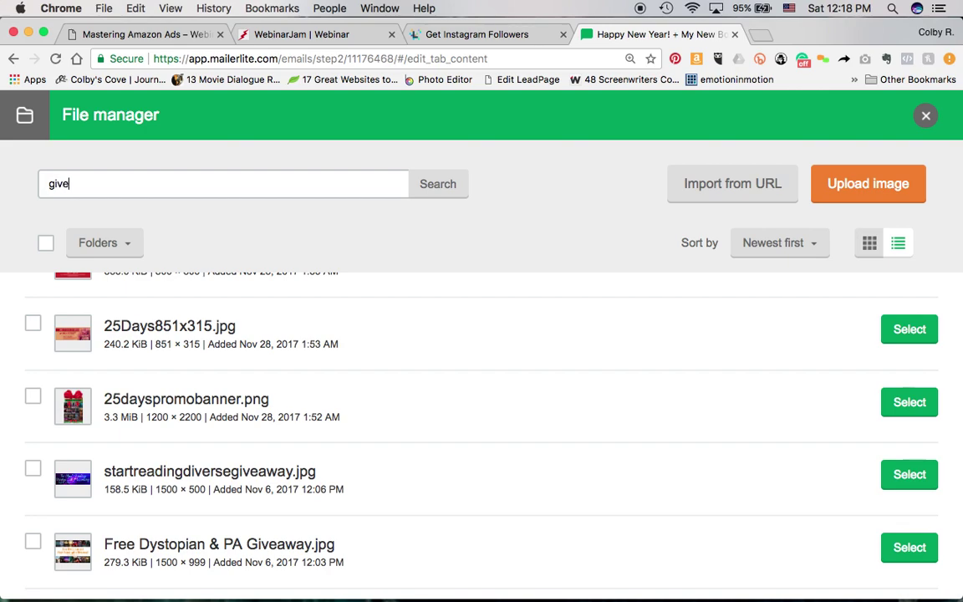
{"action": "type", "text": "n"}
{"action": "key", "text": "Return"}
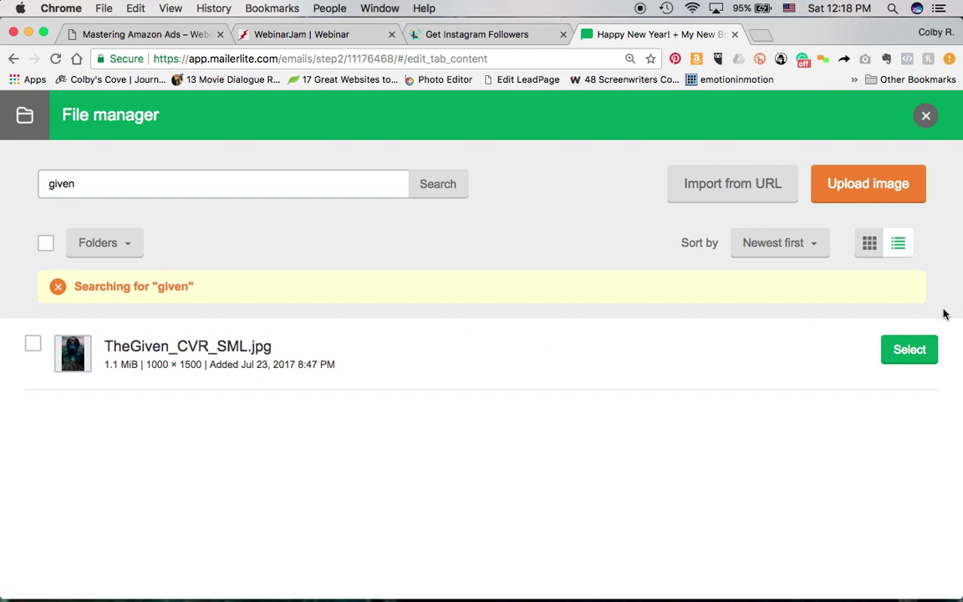
{"action": "left_click", "coordinate": [899, 360]}
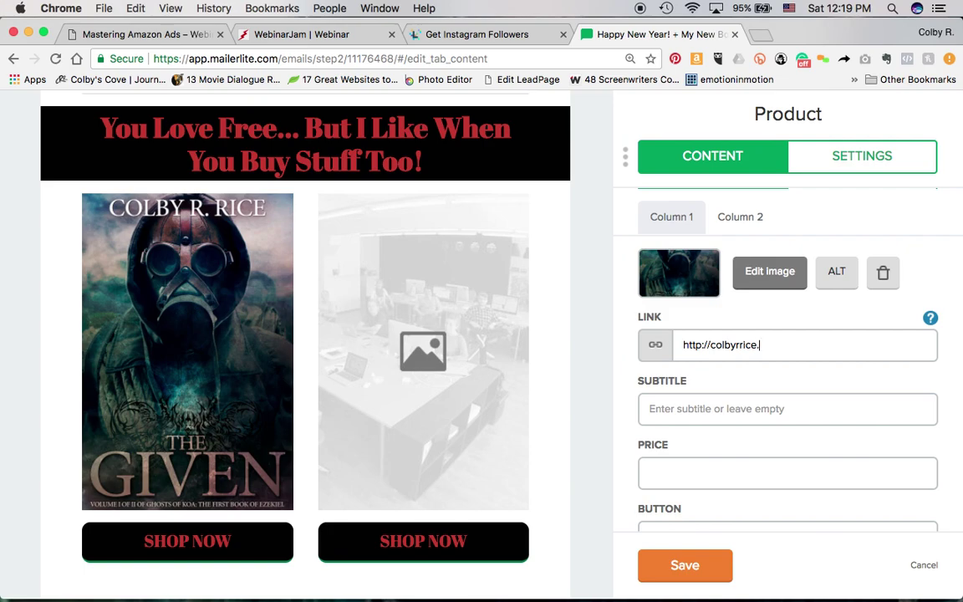
- Try the placeholder subtitle "hhhhhhhh" on the Column 1 product and clear it
{"action": "left_click", "coordinate": [686, 415]}
{"action": "type", "text": "hhhhhhhh"}
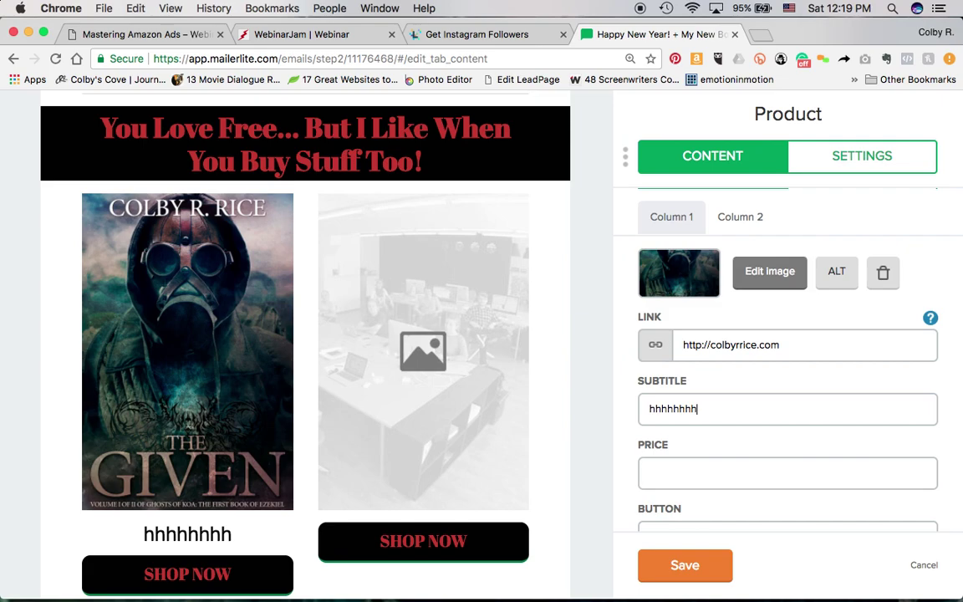
{"action": "key", "text": "BackSpace"}
{"action": "key", "text": "BackSpace"}
{"action": "key", "text": "BackSpace"}
{"action": "key", "text": "BackSpace"}
{"action": "key", "text": "BackSpace"}
{"action": "key", "text": "BackSpace"}
{"action": "key", "text": "BackSpace"}
{"action": "key", "text": "BackSpace"}
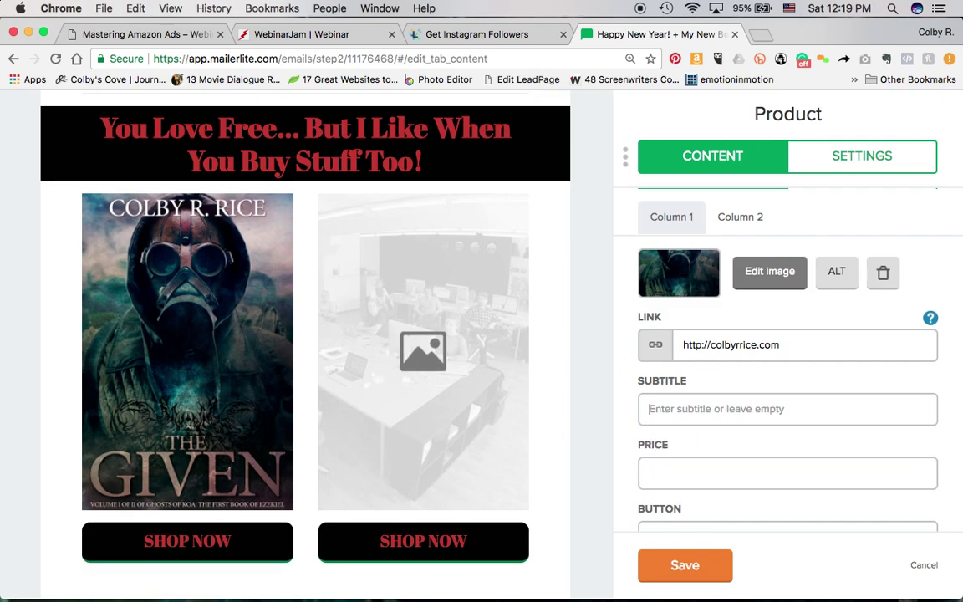
- Set the Column 1 product's subtitle to "This book is hot!" and its price to FREE
{"action": "type", "text": "This book "}
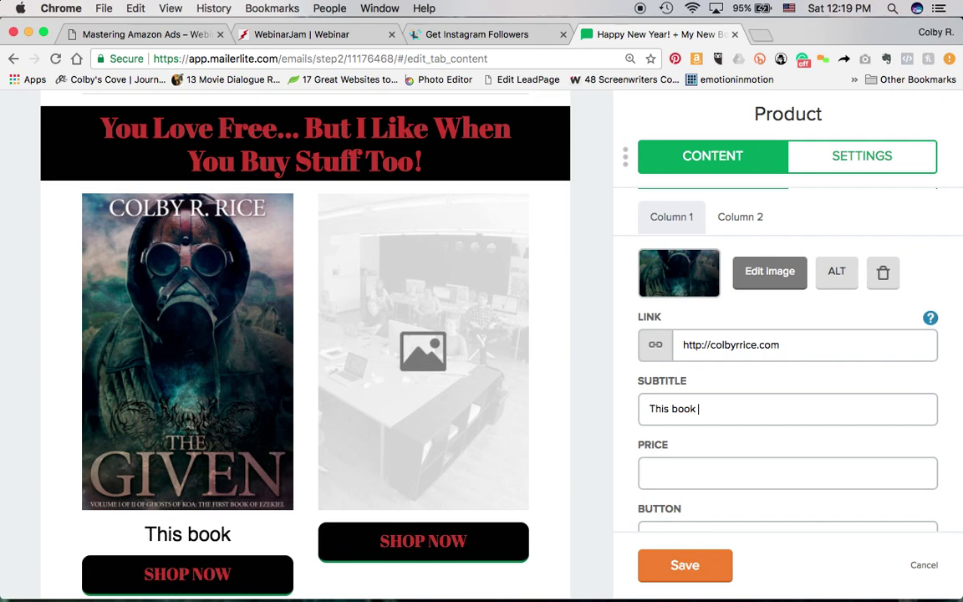
{"action": "type", "text": "is hot!"}
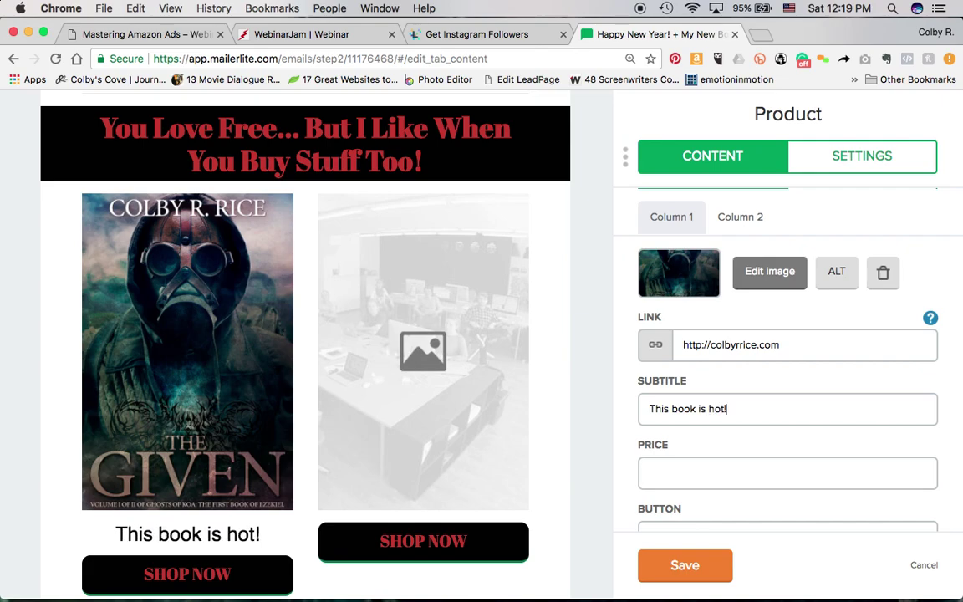
{"action": "left_click", "coordinate": [676, 476]}
{"action": "type", "text": "FREE"}
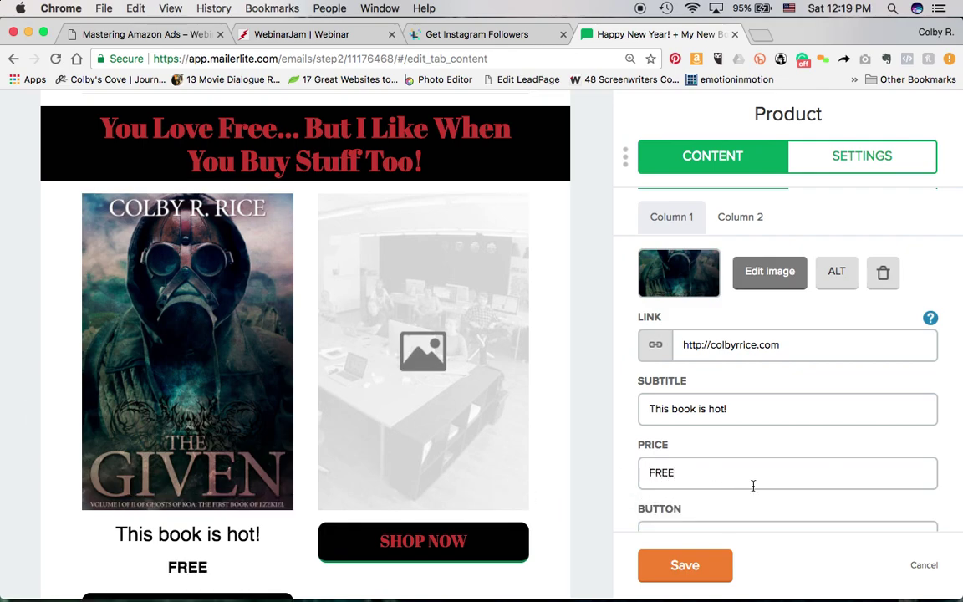
- Replace the Column 1 product's price with $2.99
{"action": "scroll", "coordinate": [752, 485], "scroll_direction": "down", "scroll_amount": 1}
{"action": "key", "text": "BackSpace"}
{"action": "key", "text": "BackSpace"}
{"action": "key", "text": "BackSpace"}
{"action": "key", "text": "BackSpace"}
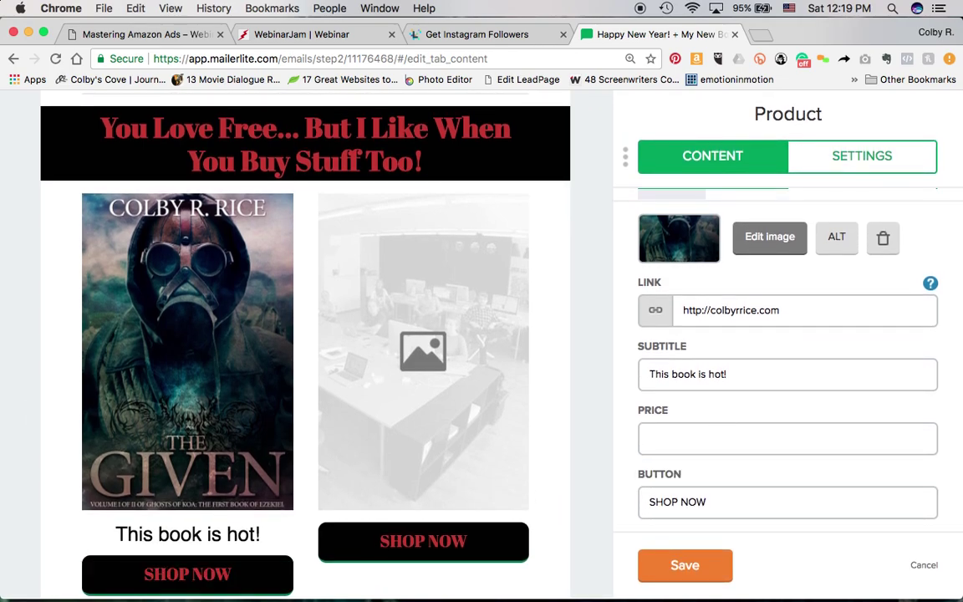
{"action": "type", "text": "&"}
{"action": "key", "text": "BackSpace"}
{"action": "type", "text": "$2.99"}
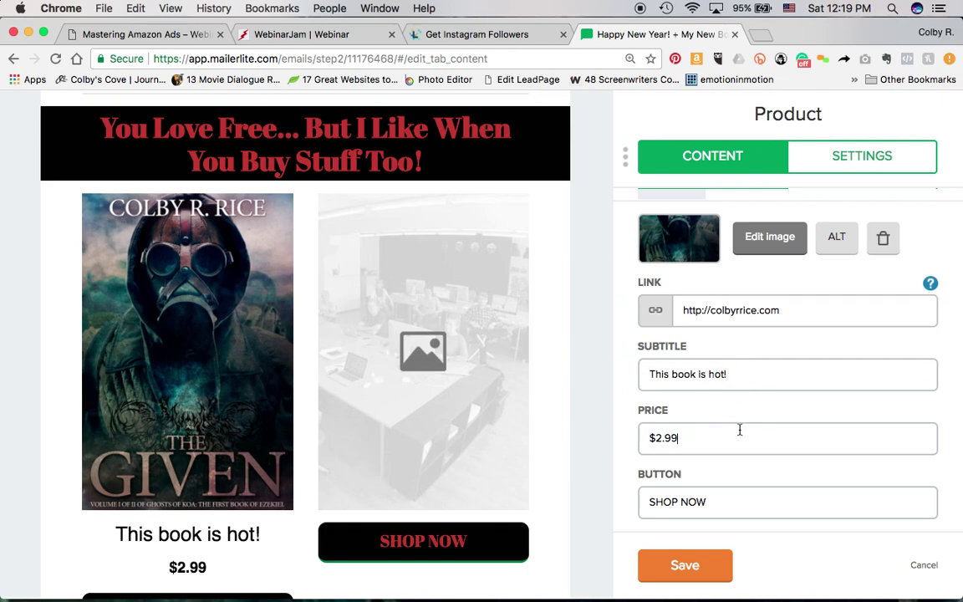
- Change the Column 1 product's button text to "BUY THE SAGA!"
{"action": "scroll", "coordinate": [421, 404], "scroll_direction": "down", "scroll_amount": 3}
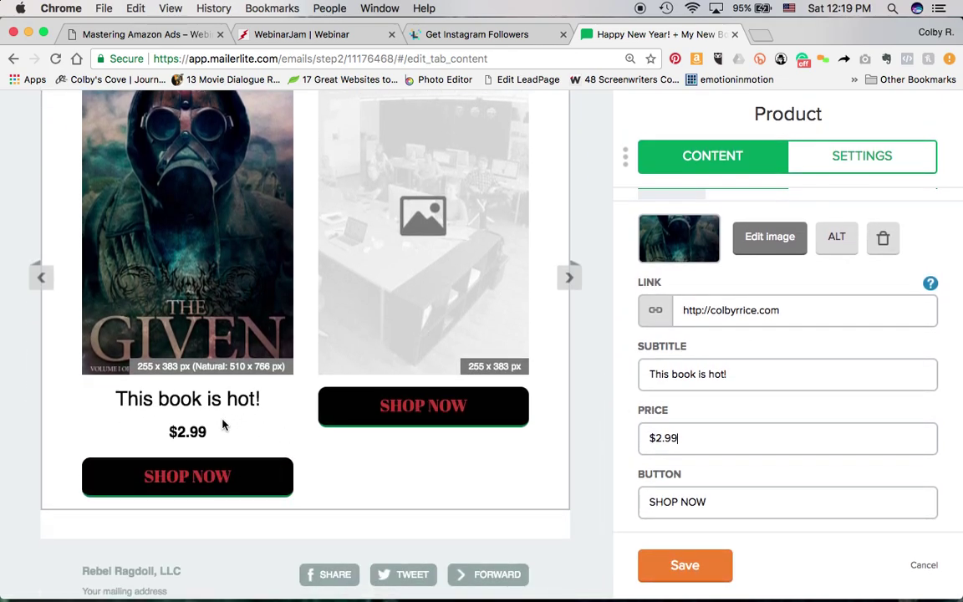
{"action": "scroll", "coordinate": [881, 338], "scroll_direction": "up", "scroll_amount": 1}
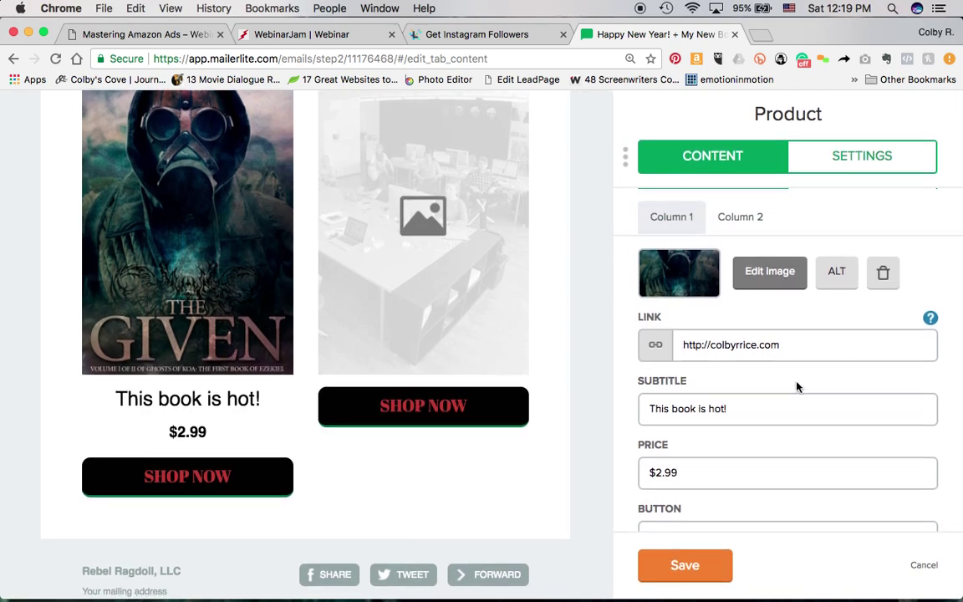
{"action": "scroll", "coordinate": [794, 384], "scroll_direction": "down", "scroll_amount": 1}
{"action": "triple_click", "coordinate": [678, 499]}
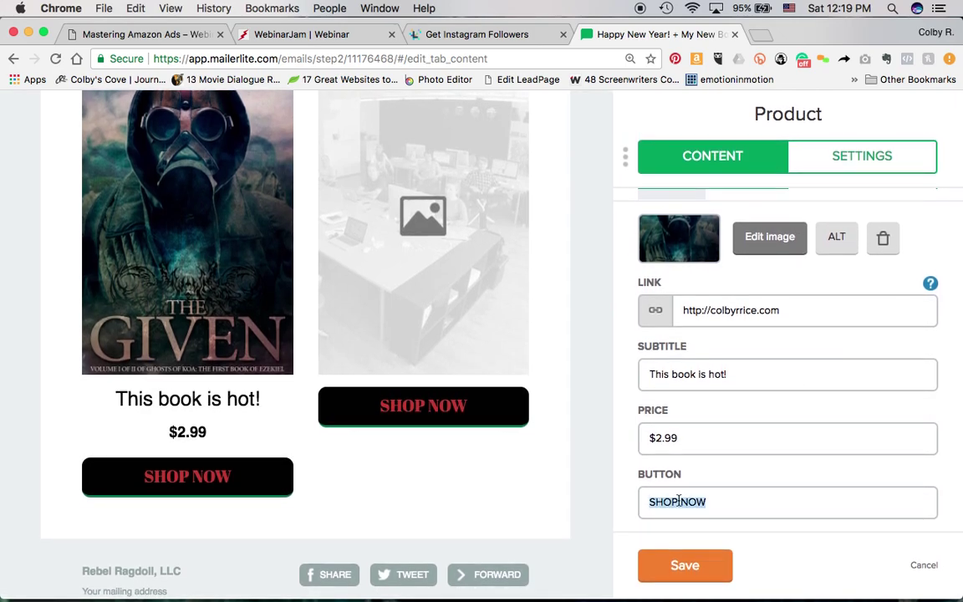
{"action": "type", "text": "B"}
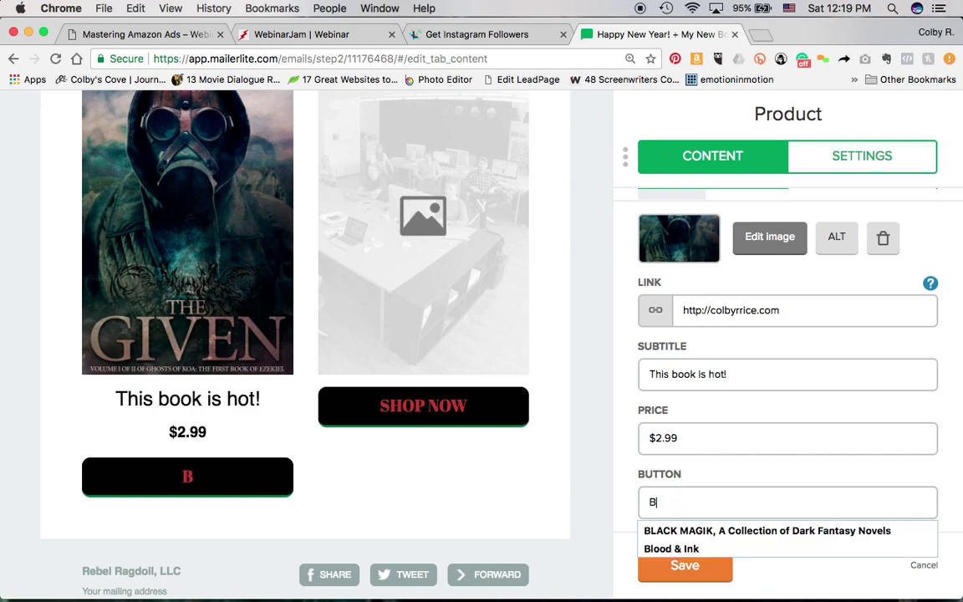
{"action": "type", "text": "UY THE SAGA!"}
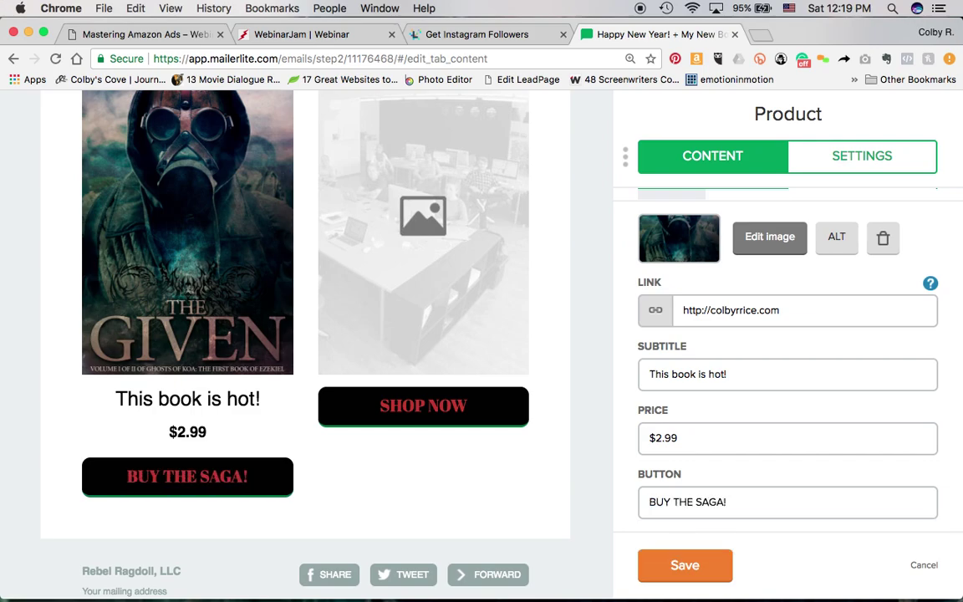
- Change the Column 1 product's button text to "START THE SAGA!"
{"action": "key", "text": "super+Left"}
{"action": "key", "text": "shift+alt+Right"}
{"action": "type", "text": "START"}
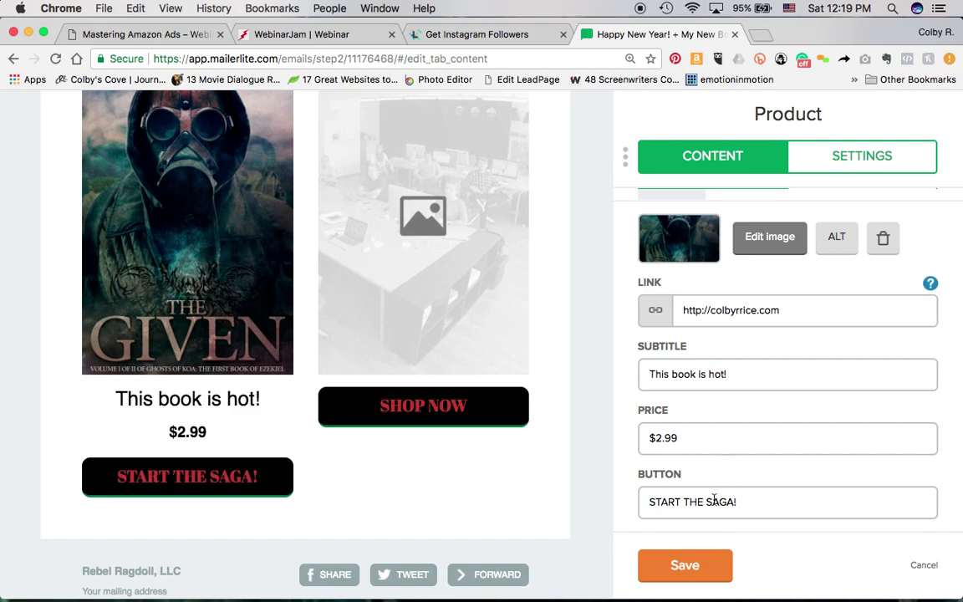
{"action": "scroll", "coordinate": [710, 462], "scroll_direction": "up", "scroll_amount": 2}
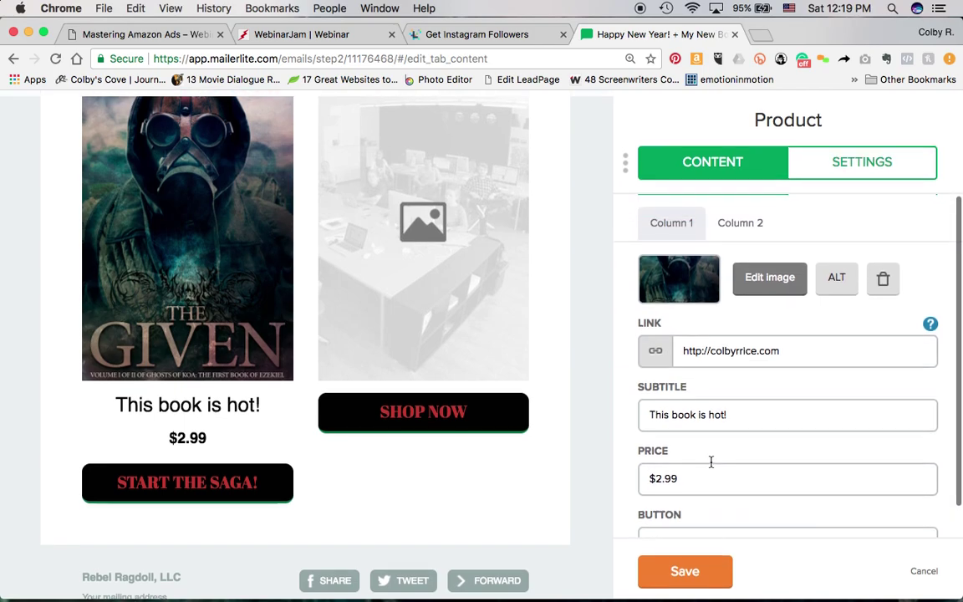
- Clear the Column 1 product's price and subtitle and save the product block
{"action": "scroll", "coordinate": [712, 461], "scroll_direction": "down", "scroll_amount": 2}
{"action": "scroll", "coordinate": [712, 462], "scroll_direction": "up", "scroll_amount": 1}
{"action": "double_click", "coordinate": [687, 473]}
{"action": "key", "text": "BackSpace"}
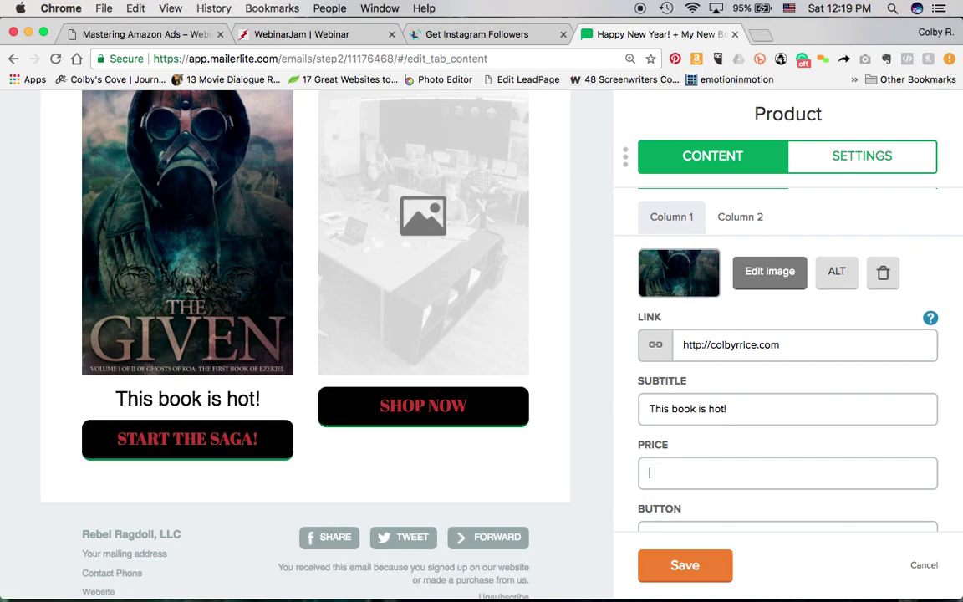
{"action": "triple_click", "coordinate": [677, 409]}
{"action": "key", "text": "BackSpace"}
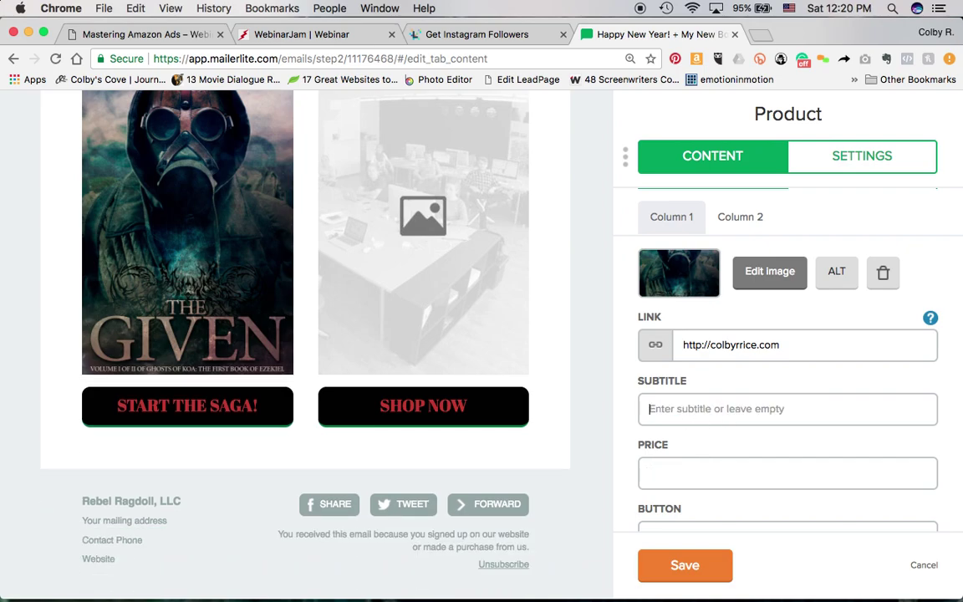
{"action": "scroll", "coordinate": [796, 396], "scroll_direction": "down", "scroll_amount": 2}
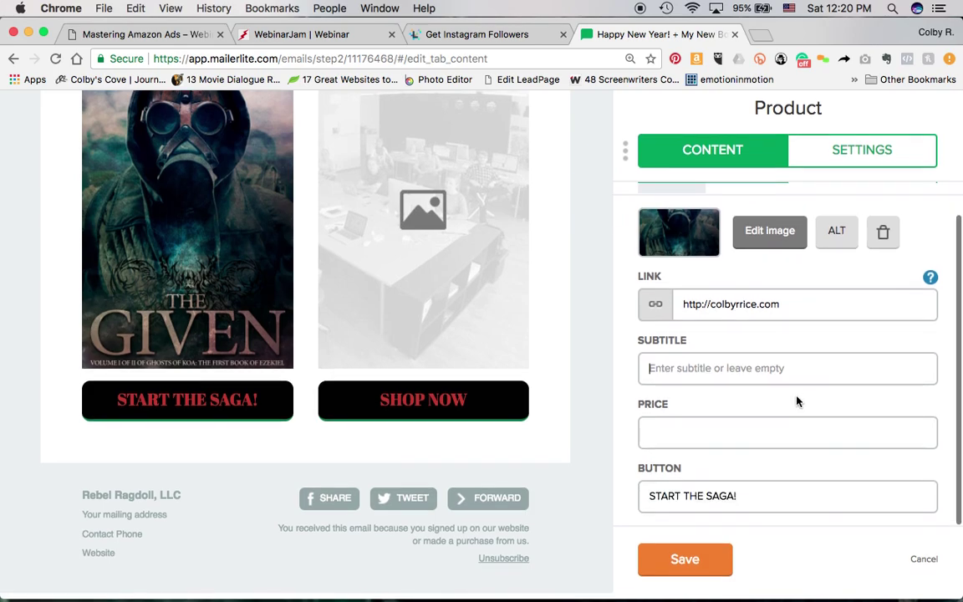
{"action": "left_click", "coordinate": [679, 564]}
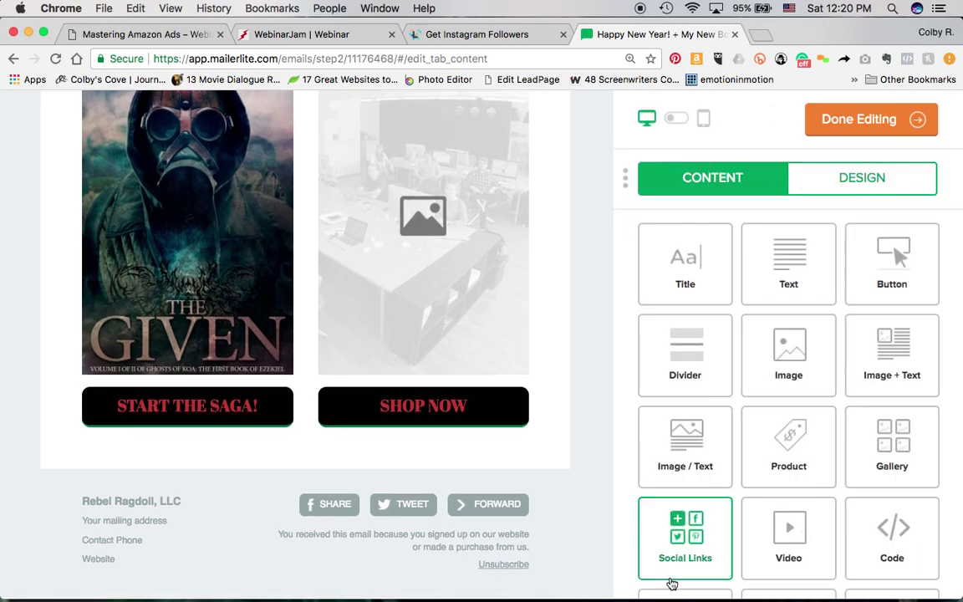
- Reopen the product block, start choosing the Column 2 product's image, and search the file manager for "taken"
{"action": "left_click", "coordinate": [151, 412]}
{"action": "scroll", "coordinate": [721, 404], "scroll_direction": "down", "scroll_amount": 1}
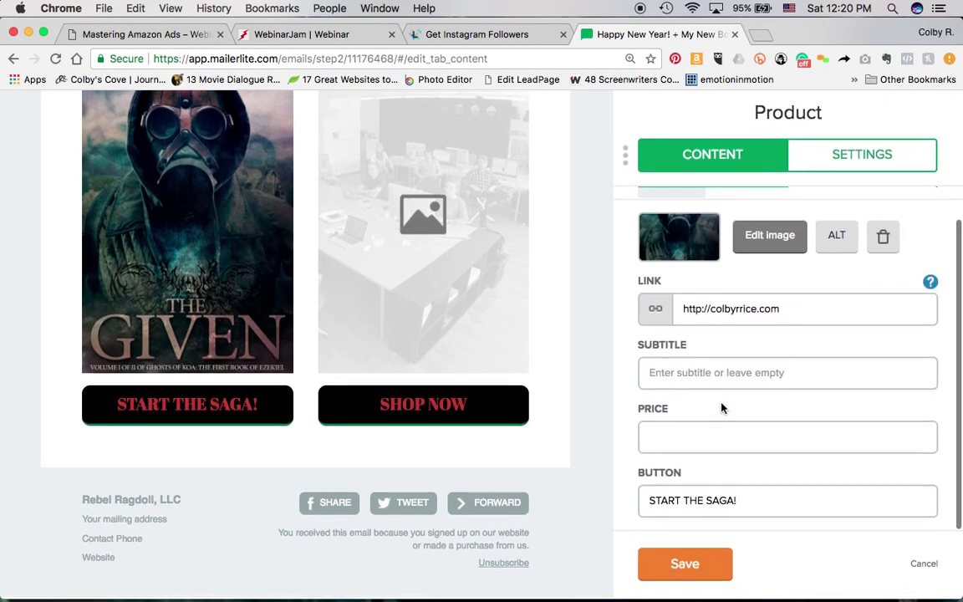
{"action": "scroll", "coordinate": [720, 401], "scroll_direction": "up", "scroll_amount": 1}
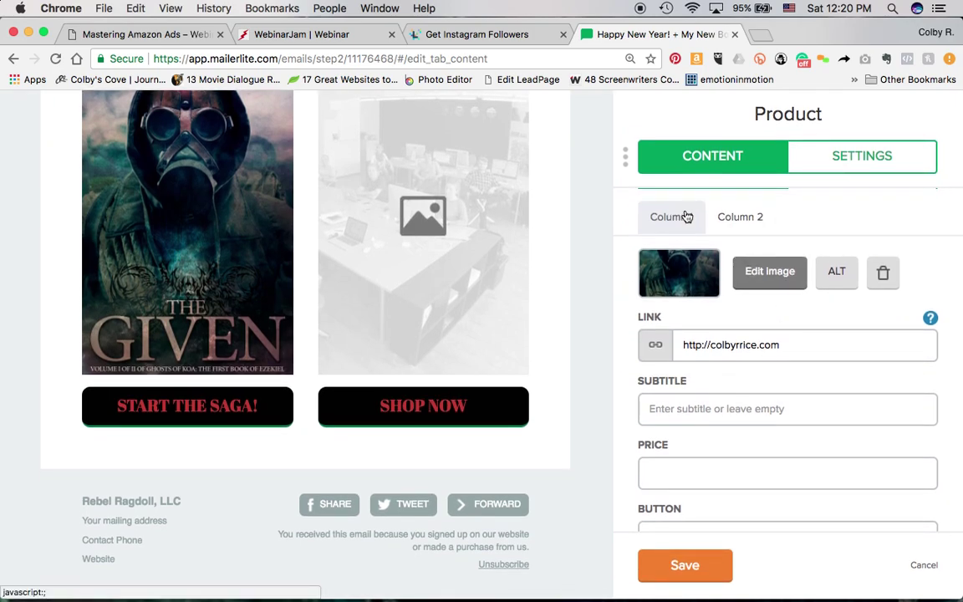
{"action": "left_click", "coordinate": [740, 217]}
{"action": "left_click", "coordinate": [691, 275]}
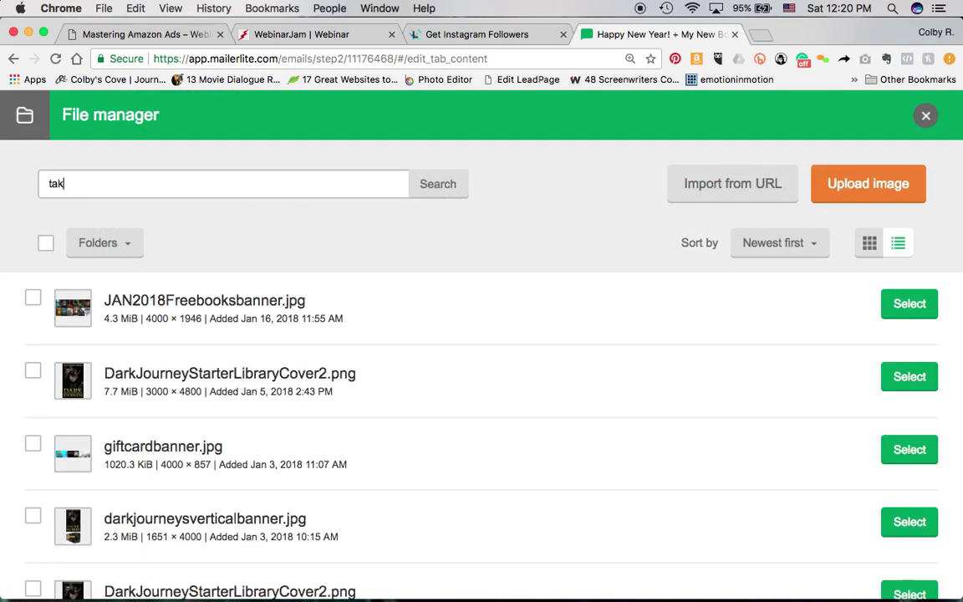
{"action": "key", "text": "Return"}
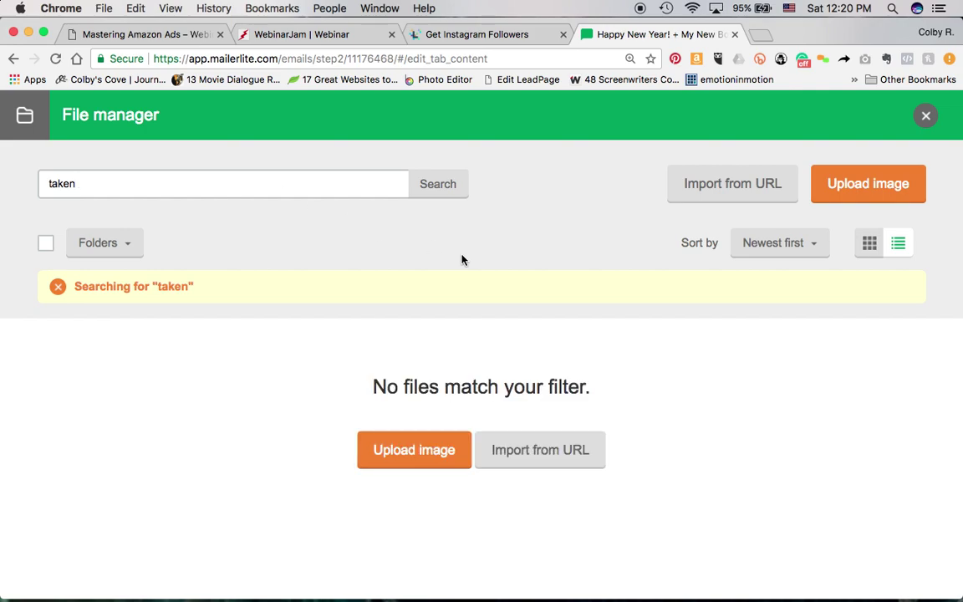
- Start an image upload and browse through WRITING PROJECTS and NOVELS & NOVELLAS to the BOE #2 THE TAKEN (Reboot) folder
{"action": "left_click", "coordinate": [404, 453]}
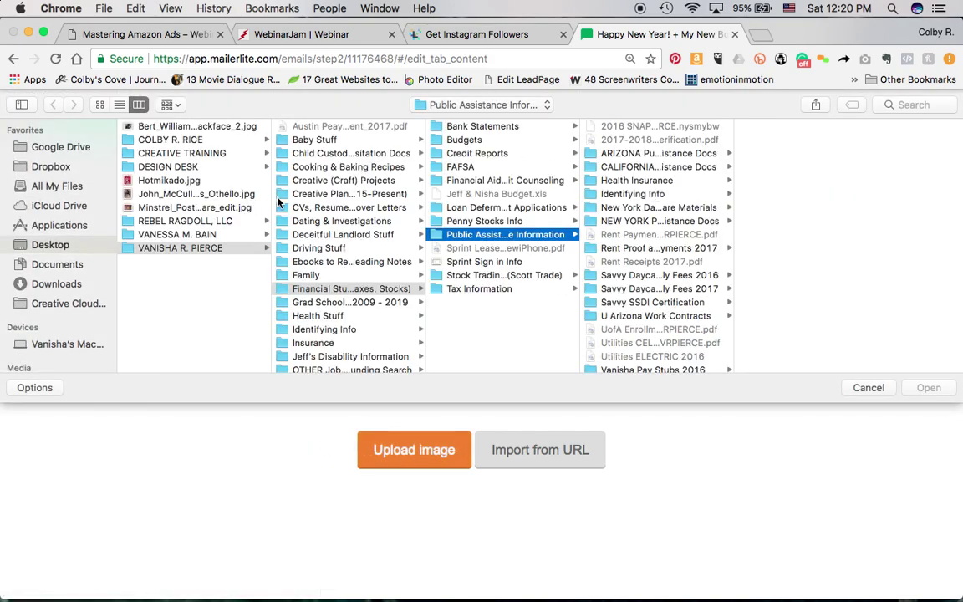
{"action": "left_click", "coordinate": [186, 142]}
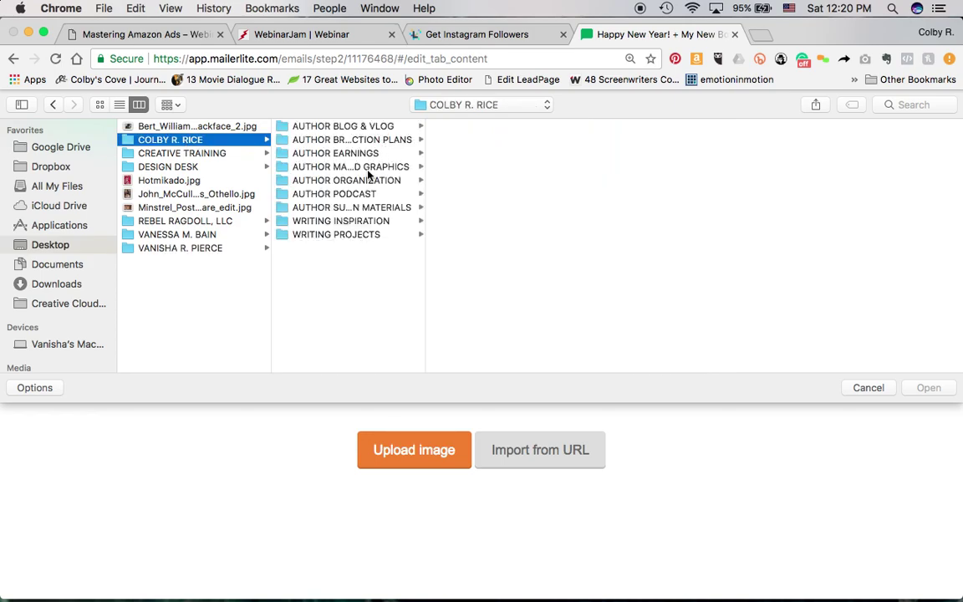
{"action": "left_click", "coordinate": [368, 235]}
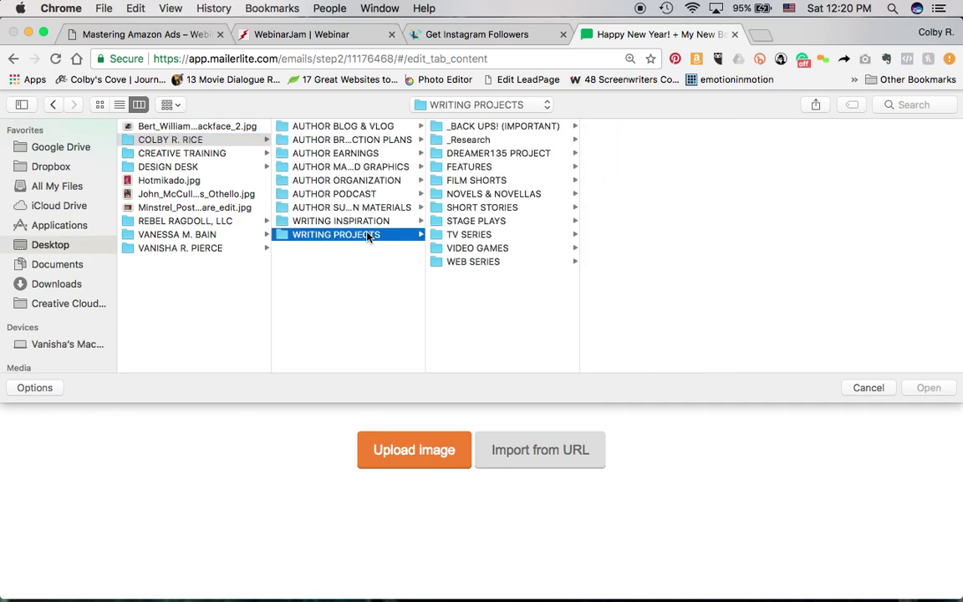
{"action": "left_click", "coordinate": [527, 194]}
{"action": "left_click", "coordinate": [681, 127]}
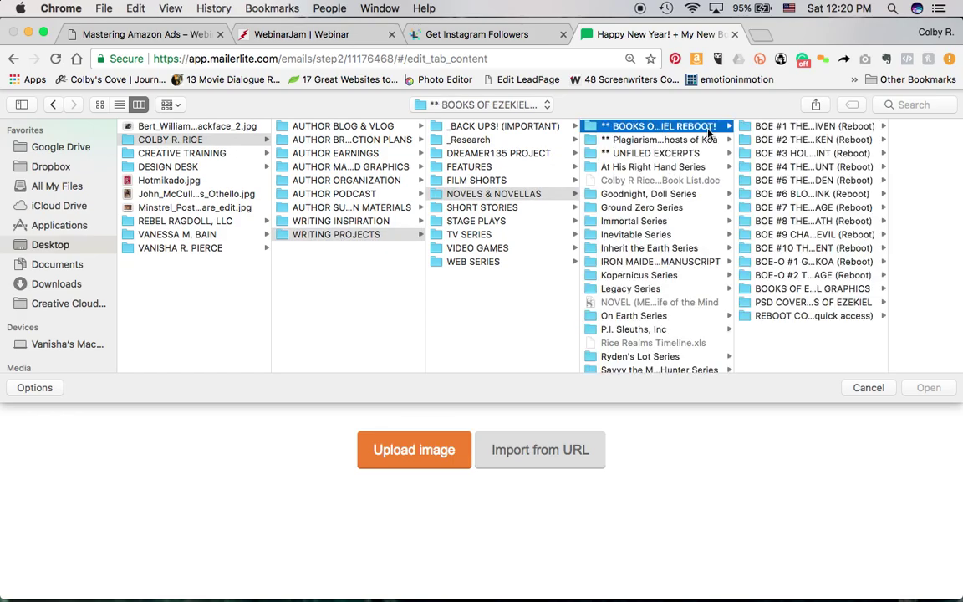
{"action": "left_click", "coordinate": [770, 141]}
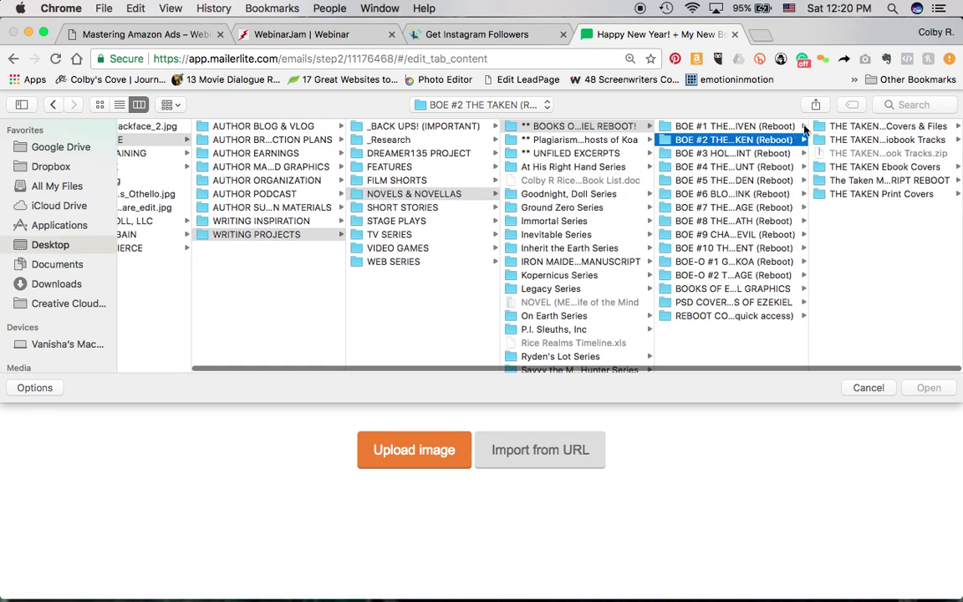
- Upload Taken_CVR_SML.jpg from the THE TAKEN Ebook Covers folder and use it as the Column 2 product's image
{"action": "left_click", "coordinate": [860, 127]}
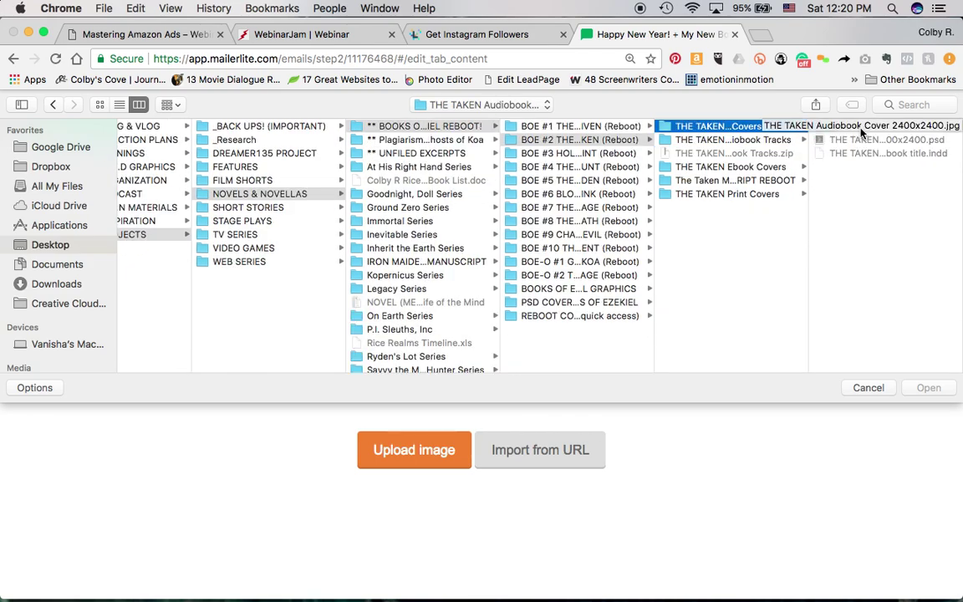
{"action": "key", "text": "Down"}
{"action": "key", "text": "Down"}
{"action": "key", "text": "Down"}
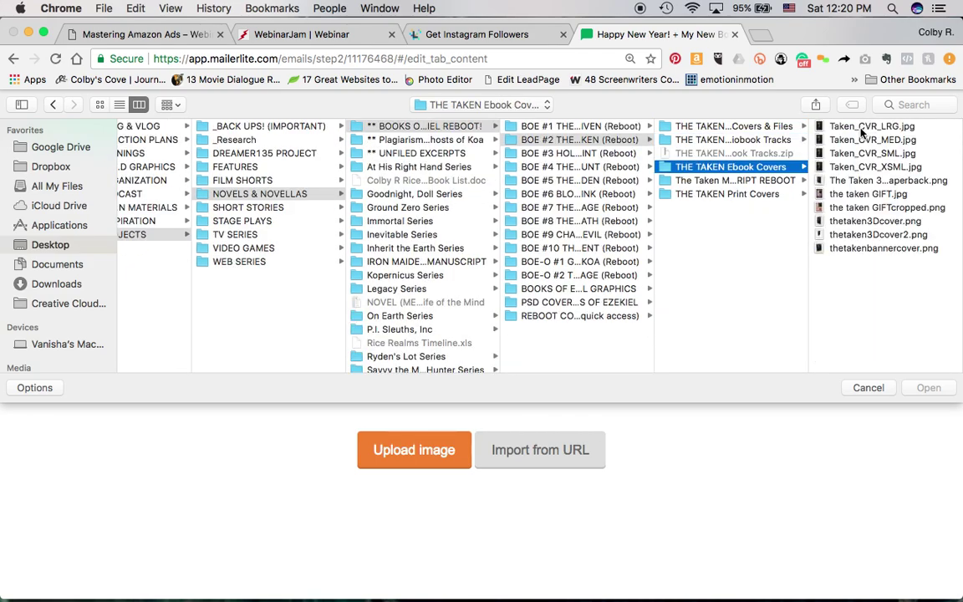
{"action": "key", "text": "Right"}
{"action": "key", "text": "Down"}
{"action": "key", "text": "Down"}
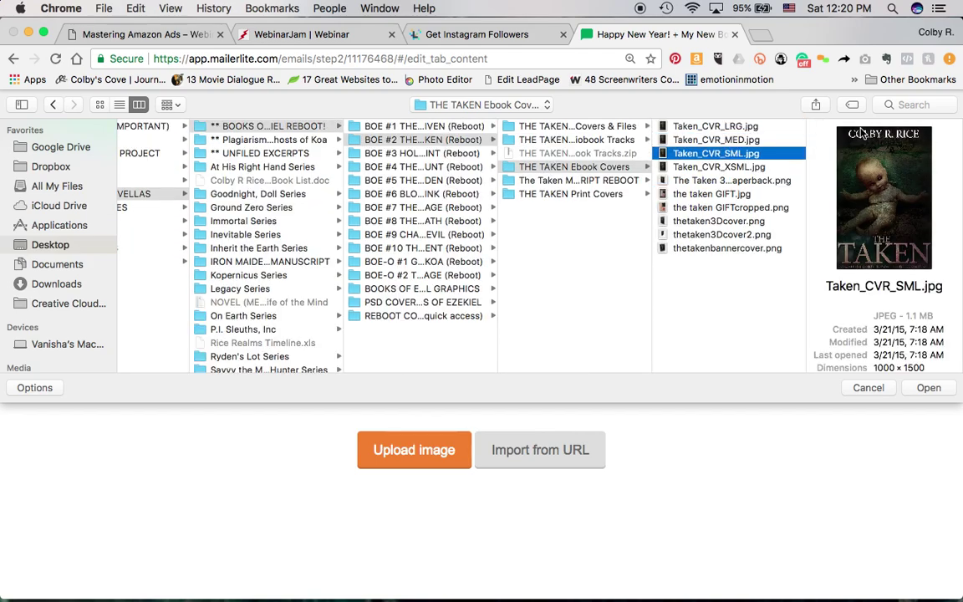
{"action": "left_click", "coordinate": [929, 387]}
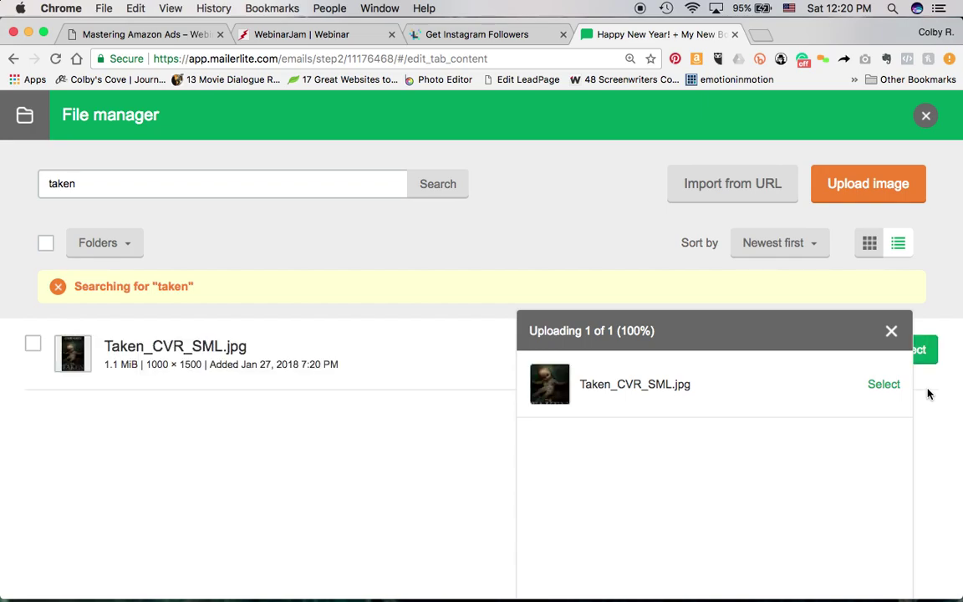
{"action": "left_click", "coordinate": [886, 386]}
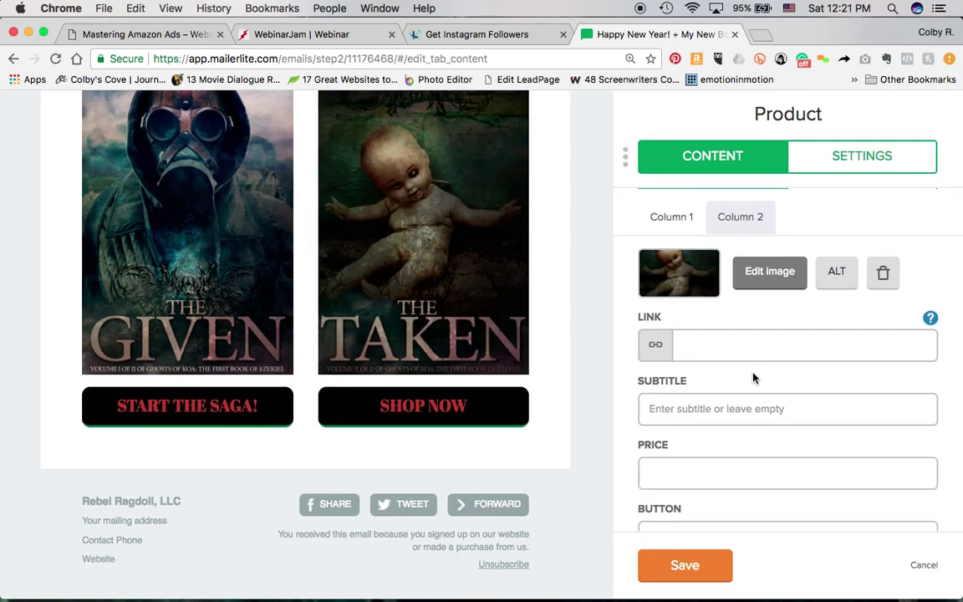
- Link the Column 2 product to newadultnoir.com
{"action": "scroll", "coordinate": [580, 326], "scroll_direction": "up", "scroll_amount": 3}
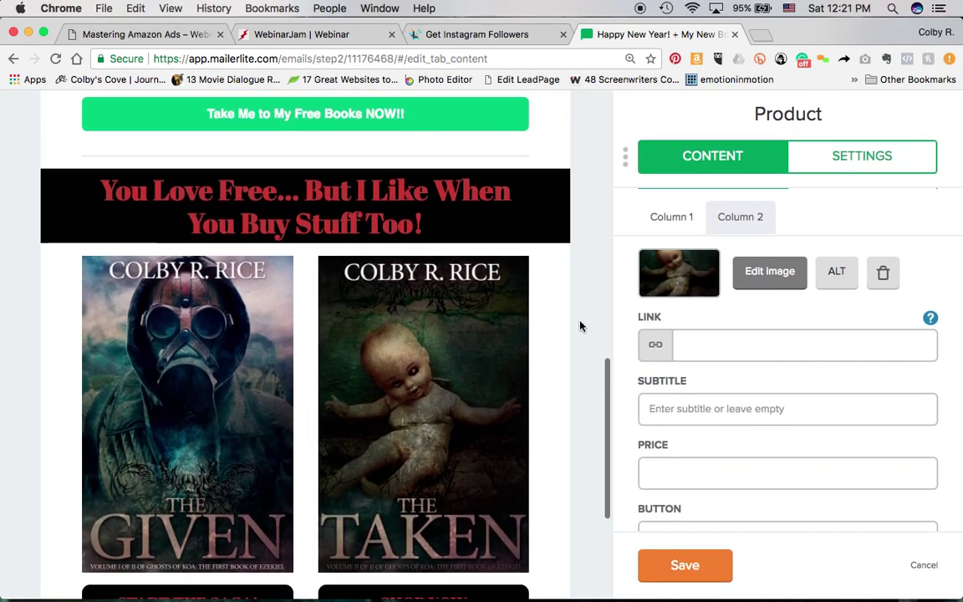
{"action": "scroll", "coordinate": [580, 326], "scroll_direction": "up", "scroll_amount": 10}
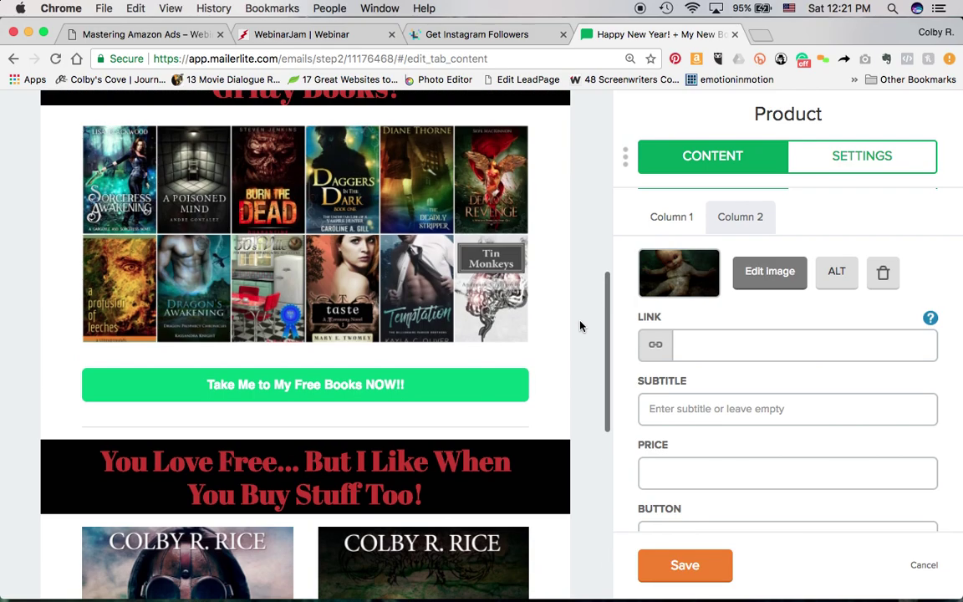
{"action": "scroll", "coordinate": [580, 326], "scroll_direction": "up", "scroll_amount": 7}
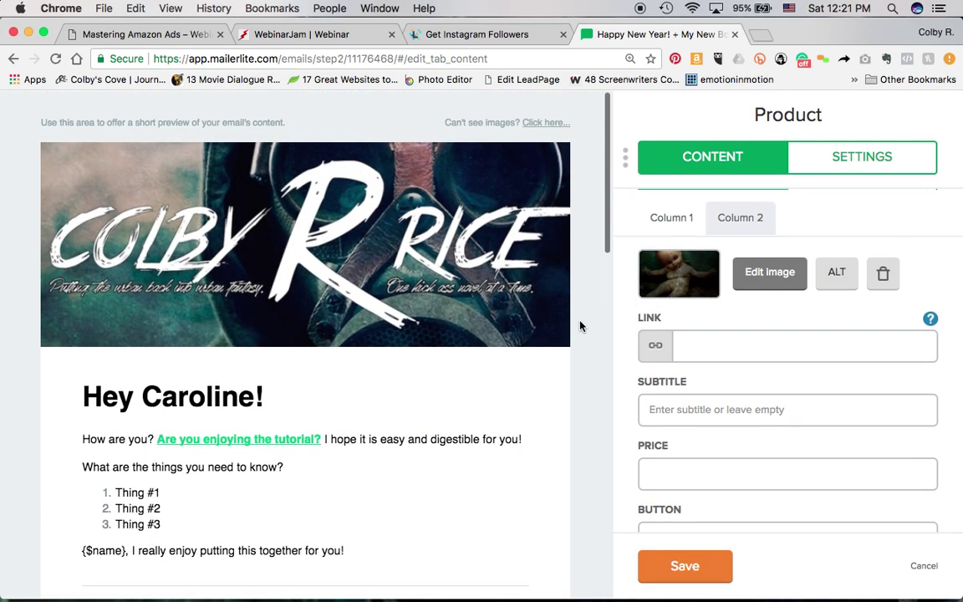
{"action": "scroll", "coordinate": [580, 326], "scroll_direction": "down", "scroll_amount": 20}
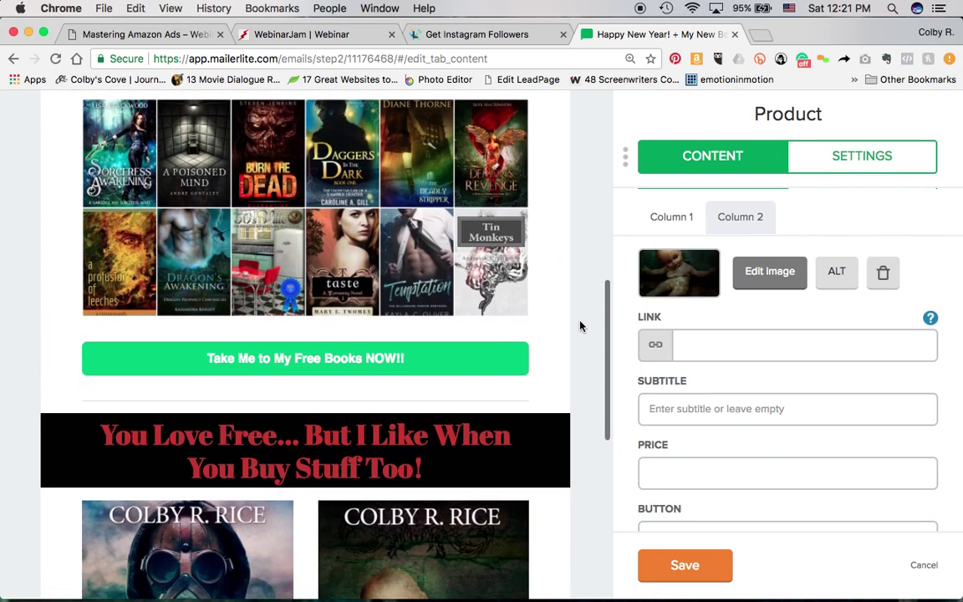
{"action": "scroll", "coordinate": [581, 326], "scroll_direction": "down", "scroll_amount": 3}
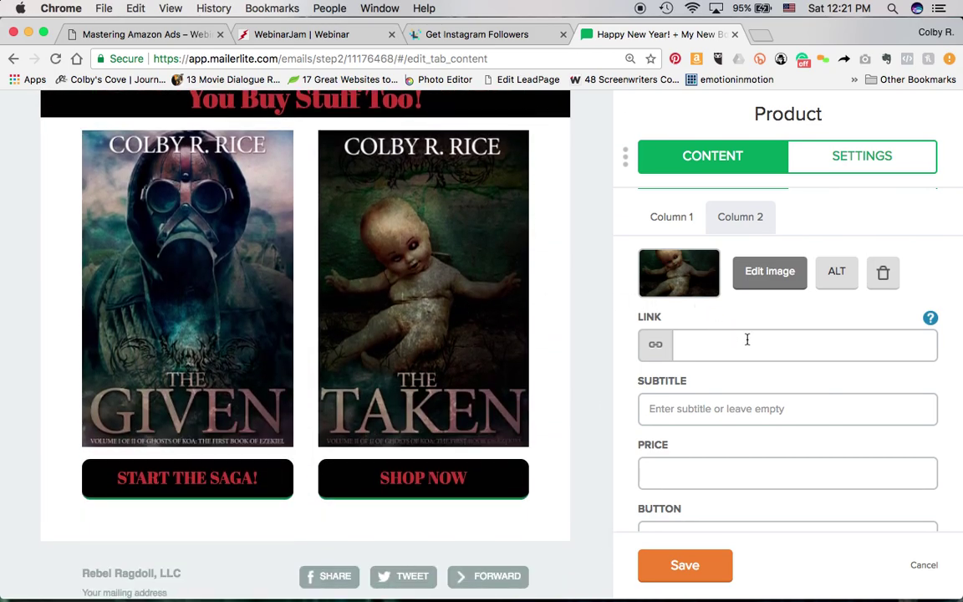
{"action": "type", "text": "newadultnoir.com"}
- Change the Column 2 product's button text to "CONTINUE THE SAGA!" and save the product block
{"action": "scroll", "coordinate": [709, 470], "scroll_direction": "down", "scroll_amount": 1}
{"action": "triple_click", "coordinate": [678, 502]}
{"action": "type", "text": "CONTINUW"}
{"action": "key", "text": "BackSpace"}
{"action": "type", "text": "E THE SAGA!"}
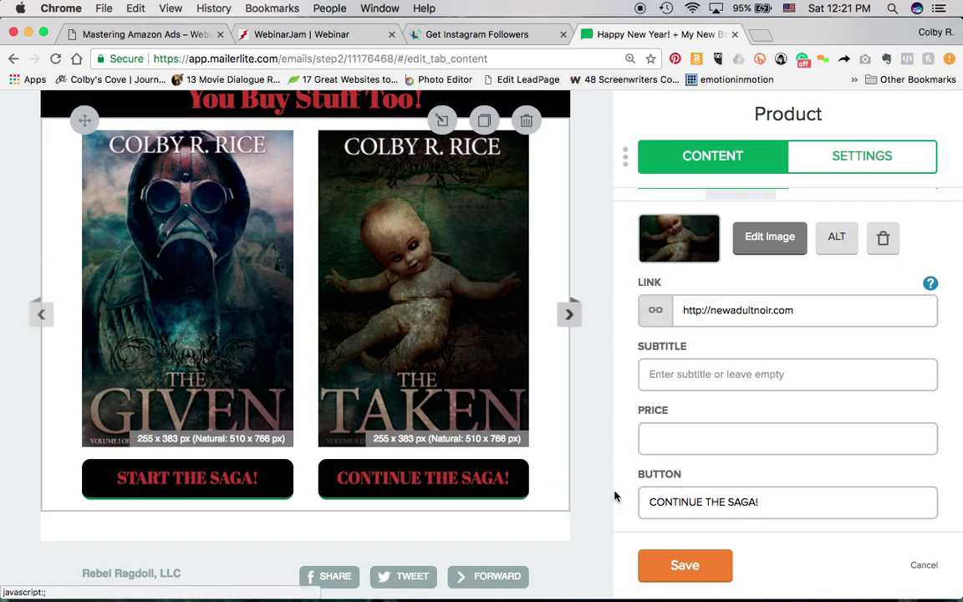
{"action": "left_click", "coordinate": [698, 566]}
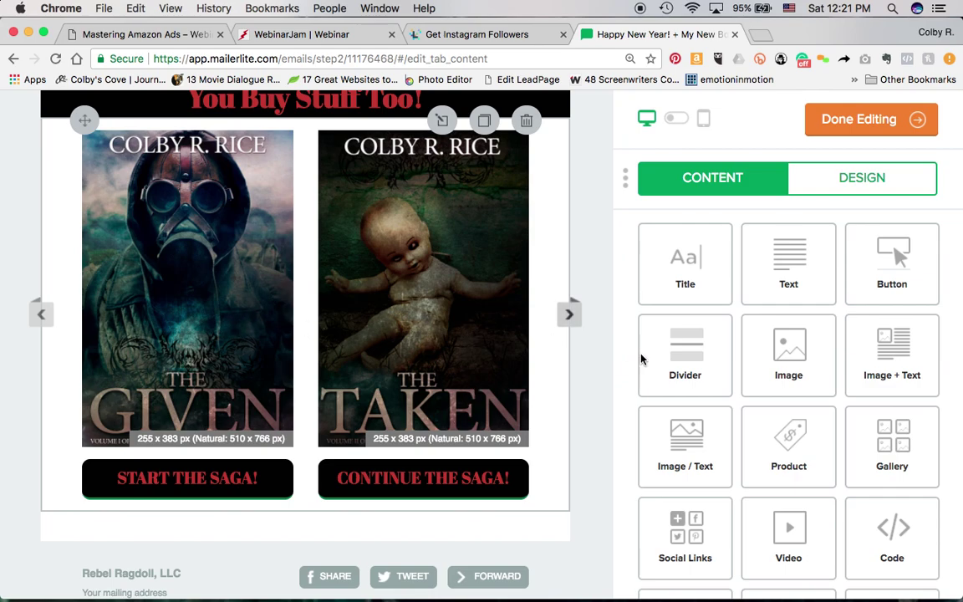
{"action": "scroll", "coordinate": [658, 372], "scroll_direction": "down", "scroll_amount": 3}
{"action": "scroll", "coordinate": [658, 372], "scroll_direction": "up", "scroll_amount": 3}
{"action": "left_click", "coordinate": [836, 182]}
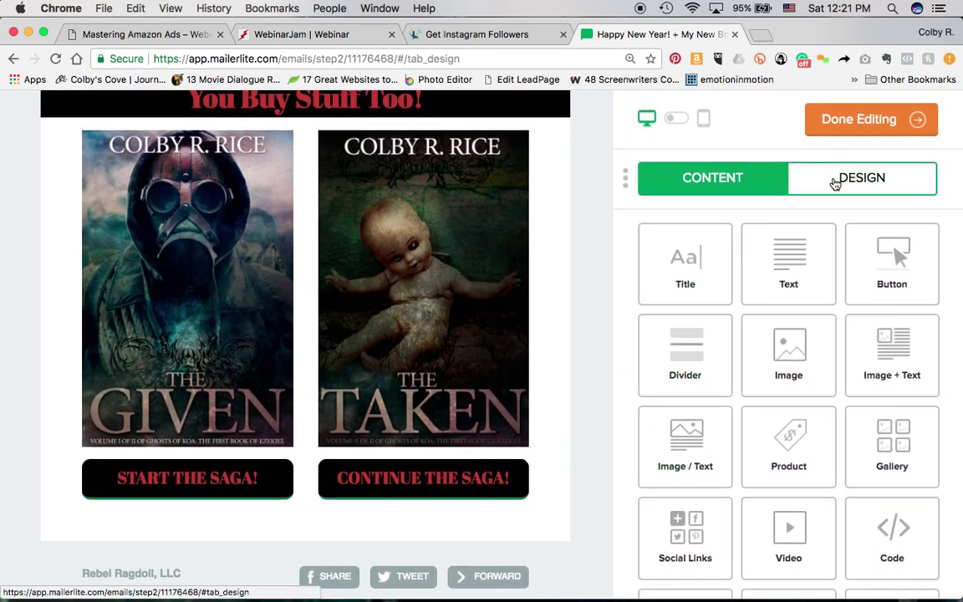
{"action": "left_click", "coordinate": [687, 176]}
- Reopen the product block, review the link and button text of both columns, and save it
{"action": "left_click", "coordinate": [422, 300]}
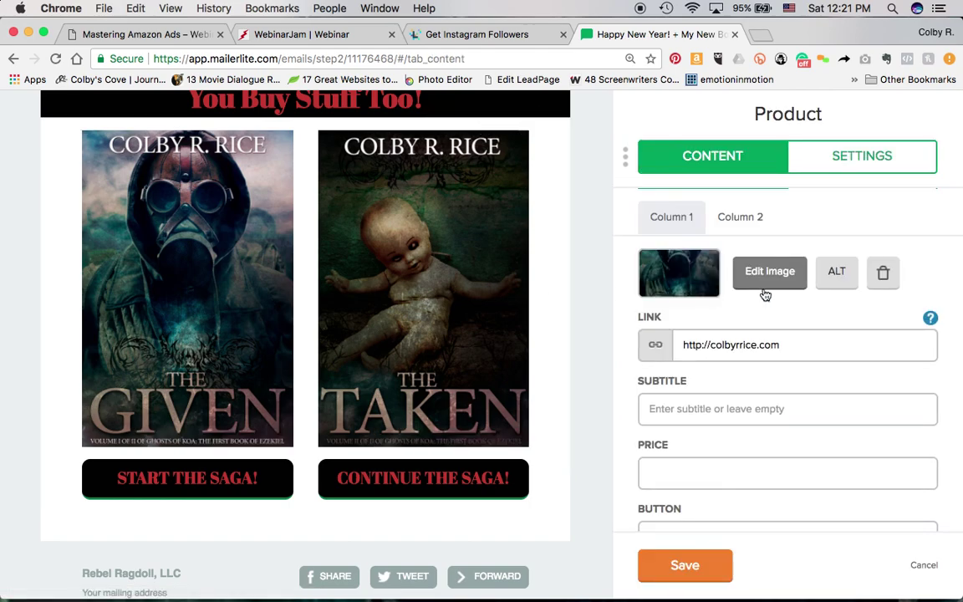
{"action": "scroll", "coordinate": [784, 468], "scroll_direction": "down", "scroll_amount": 2}
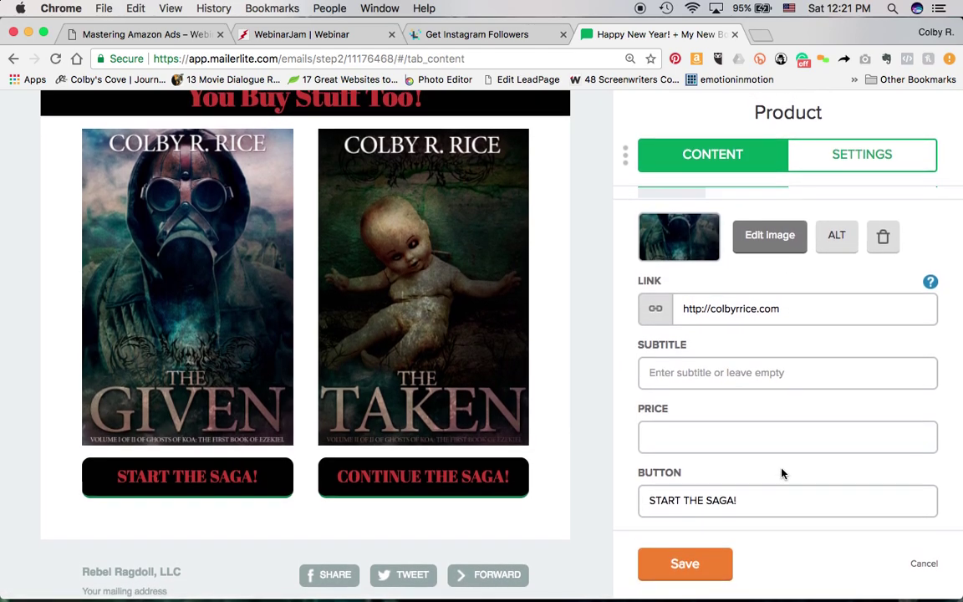
{"action": "scroll", "coordinate": [780, 468], "scroll_direction": "up", "scroll_amount": 2}
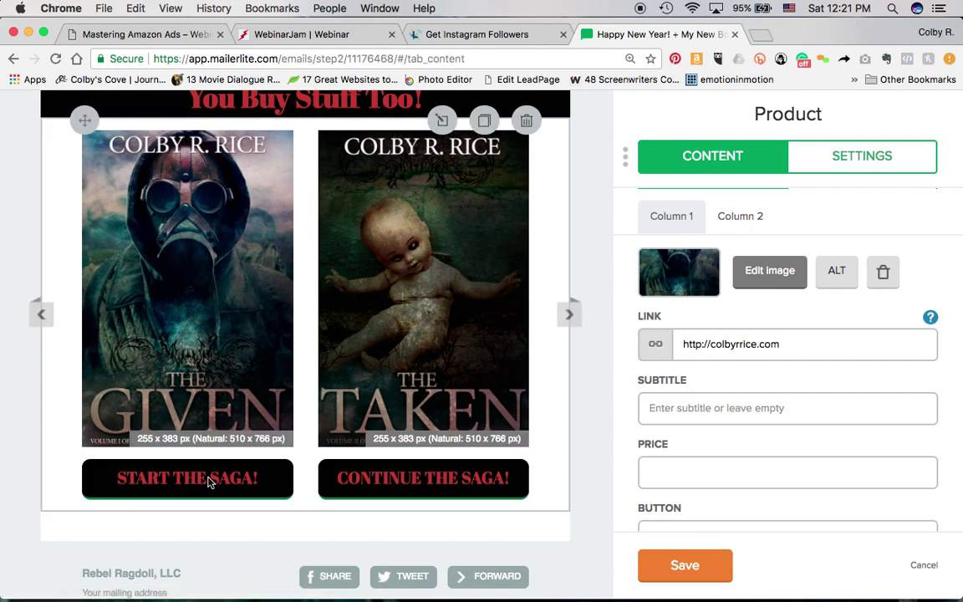
{"action": "left_click", "coordinate": [744, 227]}
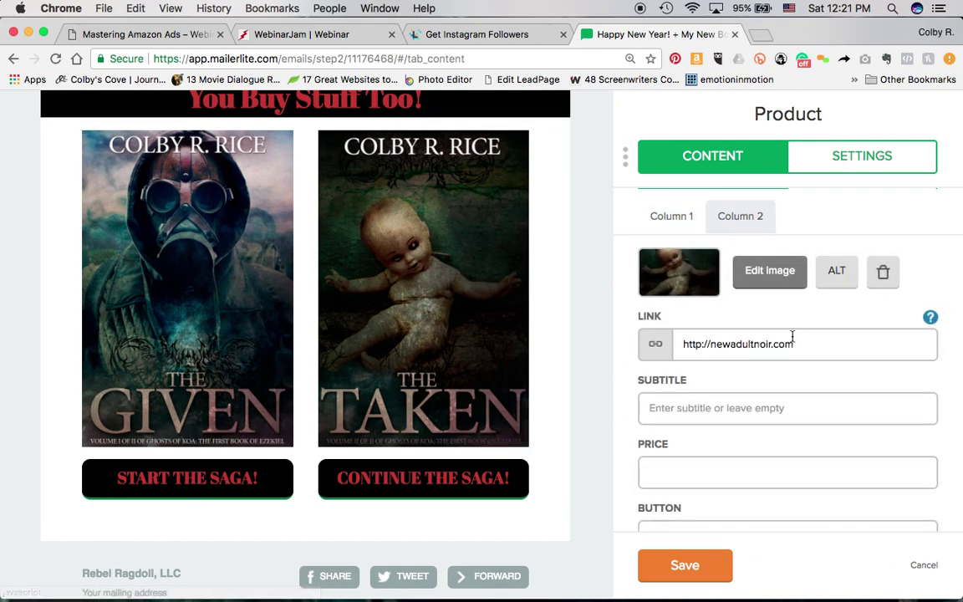
{"action": "scroll", "coordinate": [795, 355], "scroll_direction": "down", "scroll_amount": 1}
{"action": "left_click", "coordinate": [684, 566]}
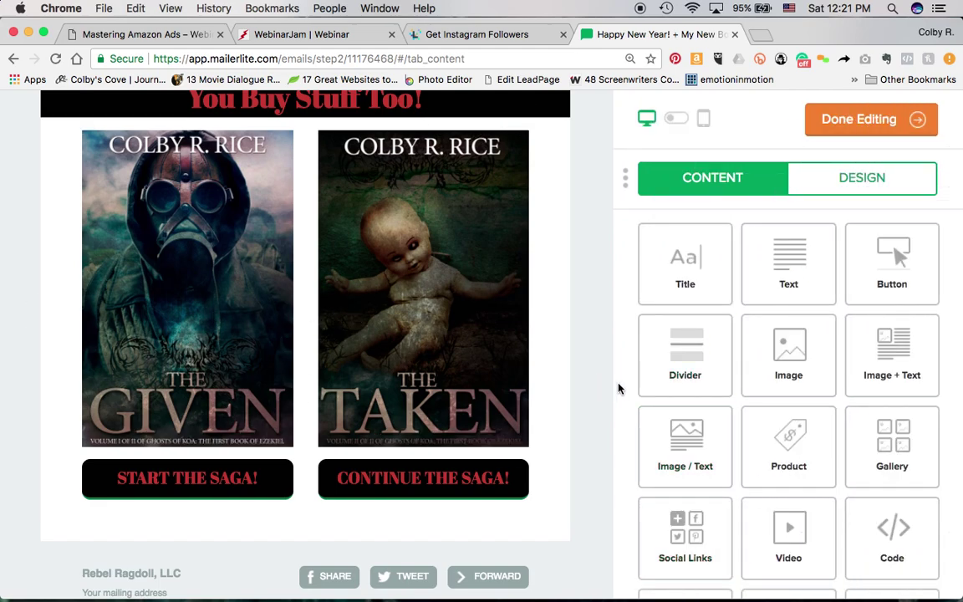
- Add a divider below the two-column book product section
{"action": "scroll", "coordinate": [452, 365], "scroll_direction": "up", "scroll_amount": 3}
{"action": "scroll", "coordinate": [451, 366], "scroll_direction": "down", "scroll_amount": 5}
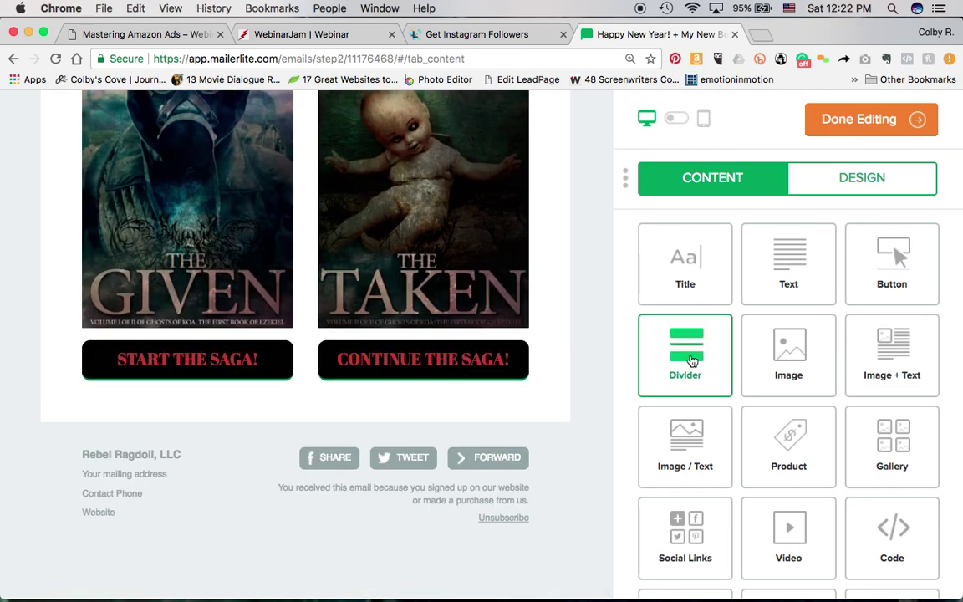
{"action": "left_click", "coordinate": [692, 361]}
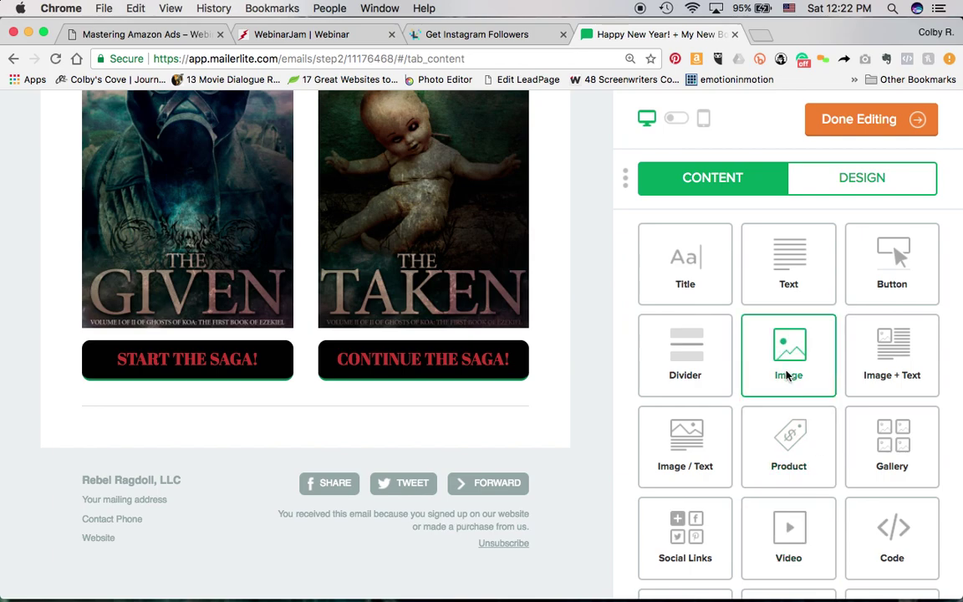
- Add a countdown block below the divider that follows the two-column book product section
{"action": "scroll", "coordinate": [787, 377], "scroll_direction": "down", "scroll_amount": 3}
{"action": "scroll", "coordinate": [824, 413], "scroll_direction": "up", "scroll_amount": 3}
{"action": "scroll", "coordinate": [828, 391], "scroll_direction": "down", "scroll_amount": 3}
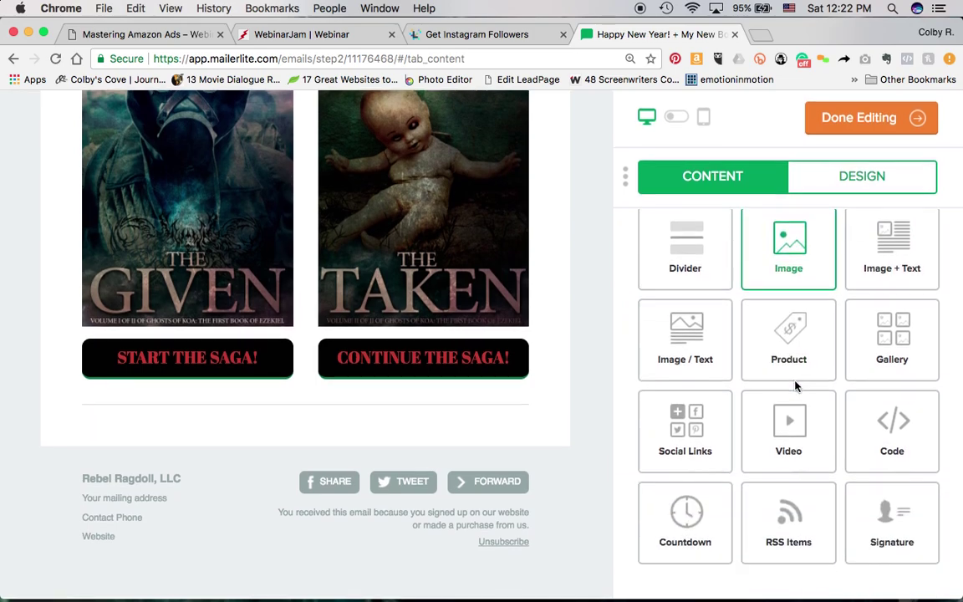
{"action": "left_click_drag", "start_coordinate": [687, 520], "coordinate": [711, 575]}
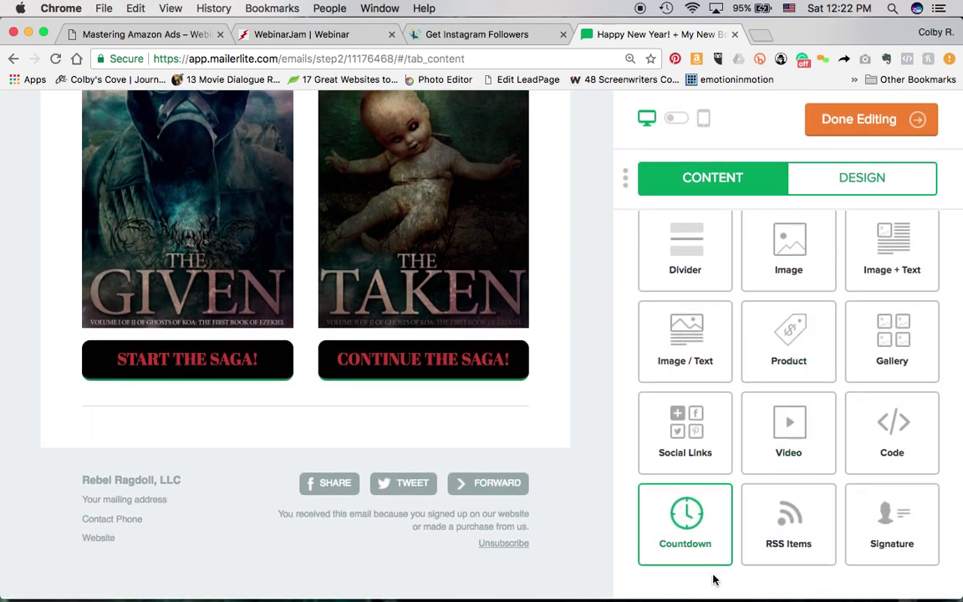
{"action": "left_click", "coordinate": [674, 521]}
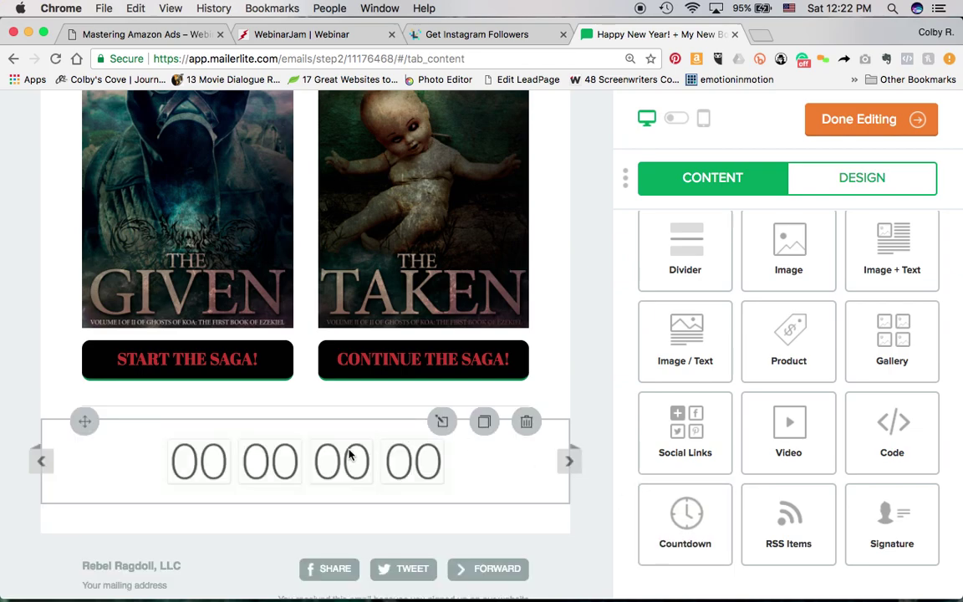
{"action": "left_click", "coordinate": [349, 454]}
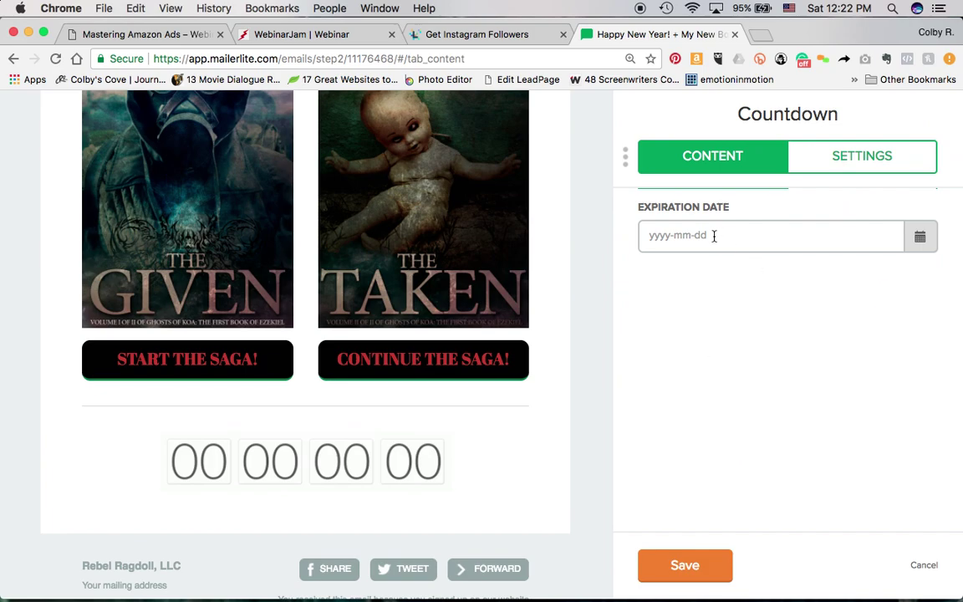
{"action": "left_click", "coordinate": [712, 236]}
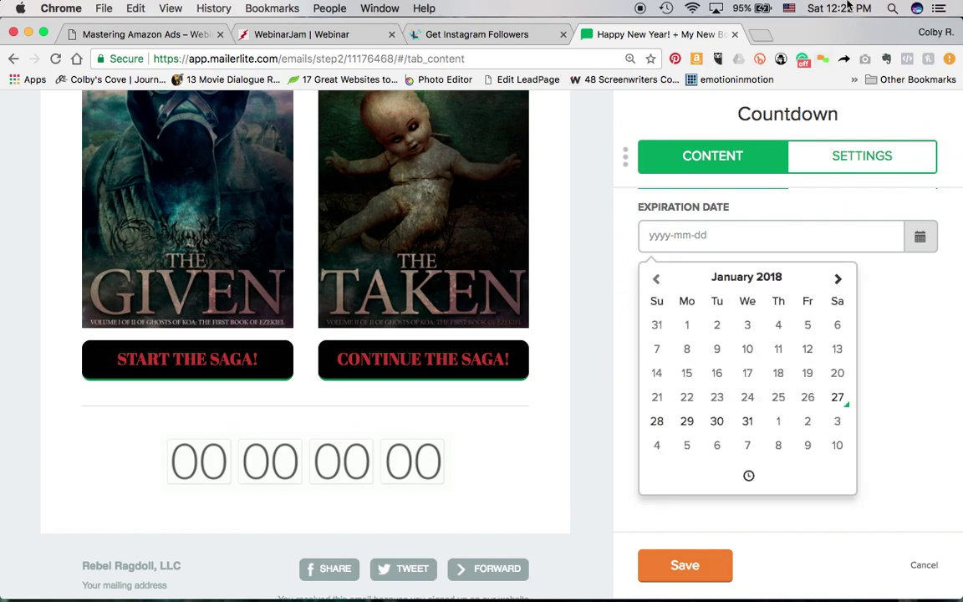
{"action": "left_click", "coordinate": [846, 8]}
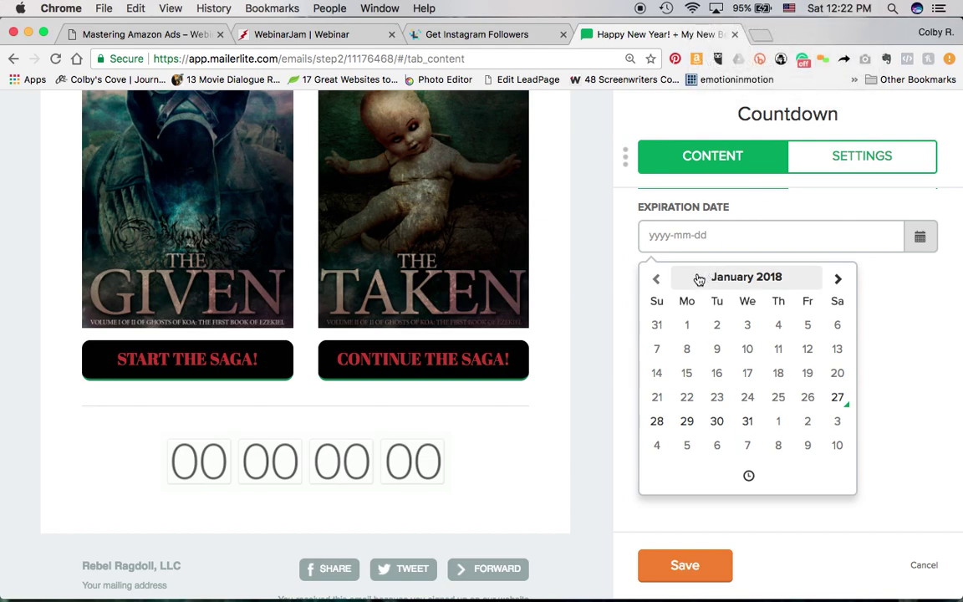
{"action": "left_click", "coordinate": [658, 421]}
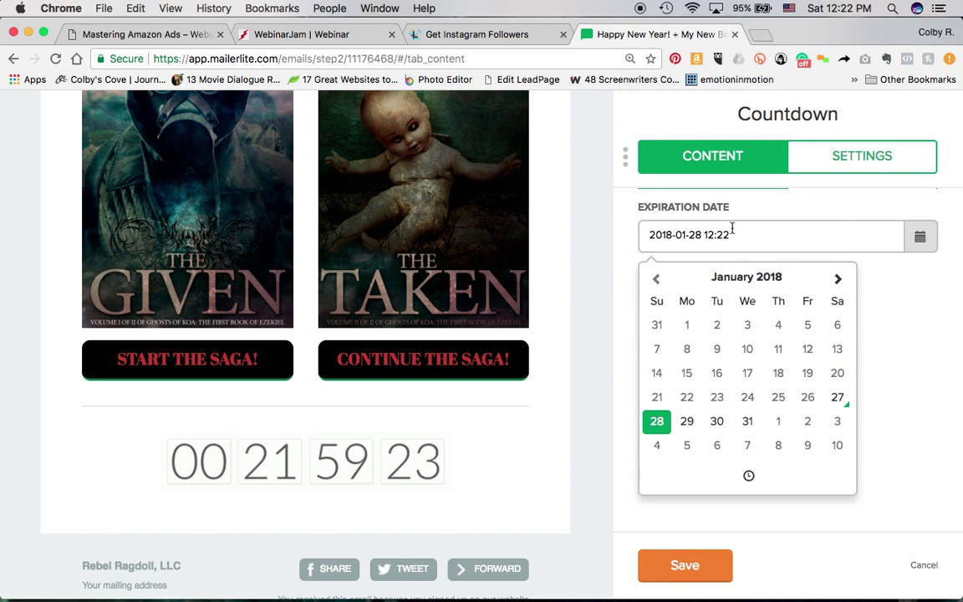
{"action": "left_click", "coordinate": [738, 470]}
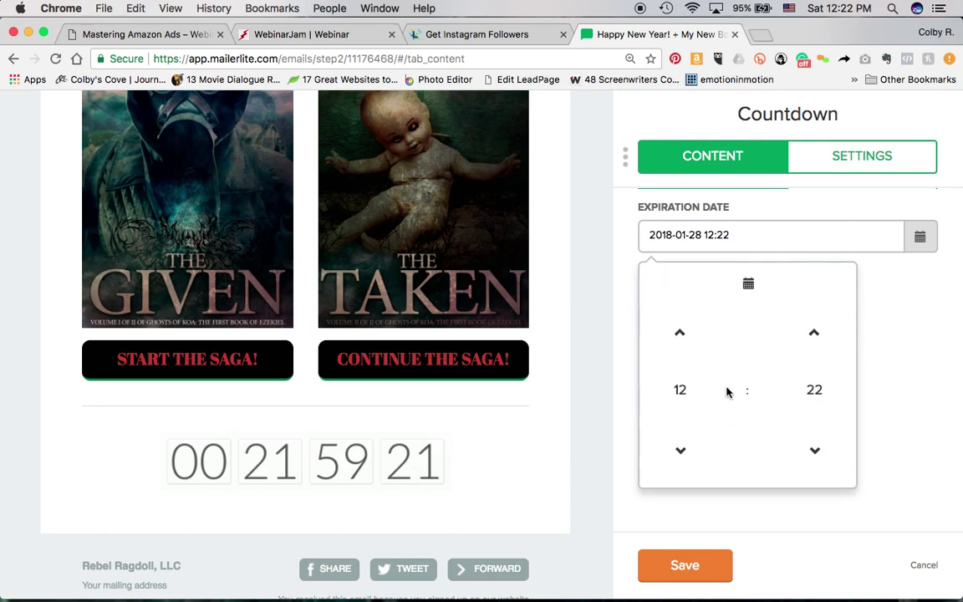
{"action": "left_click", "coordinate": [682, 330]}
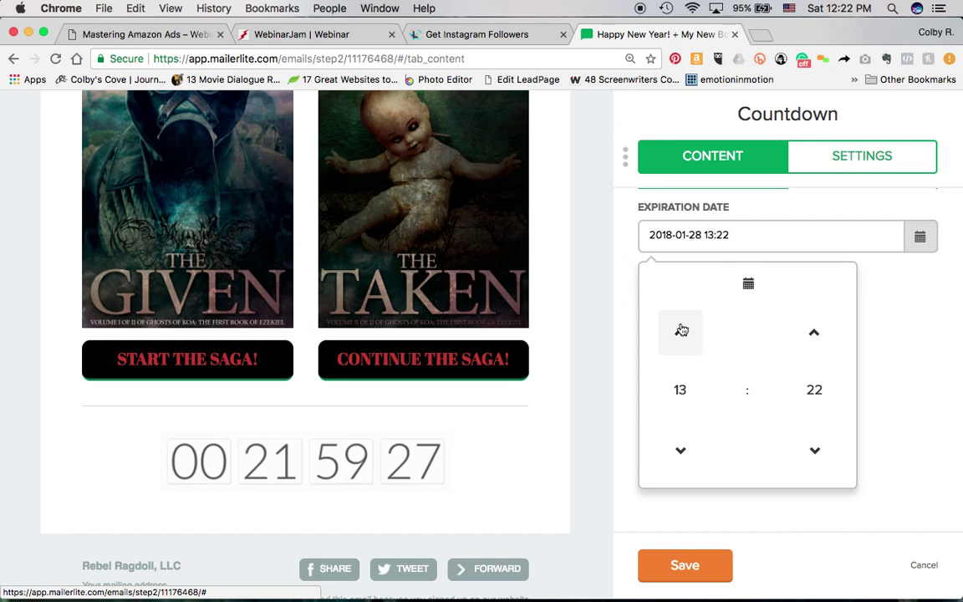
{"action": "double_click", "coordinate": [681, 331]}
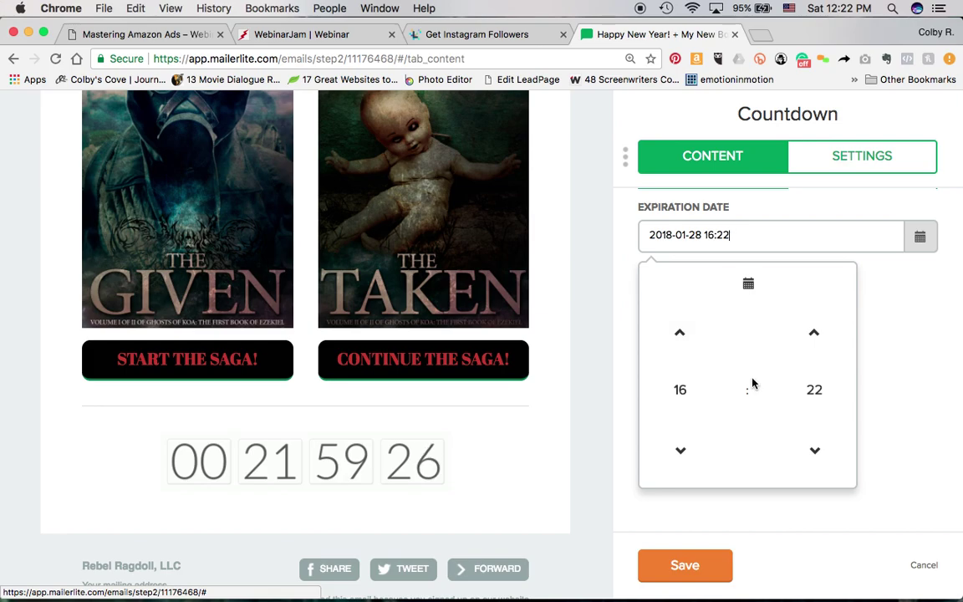
{"action": "left_click", "coordinate": [758, 508]}
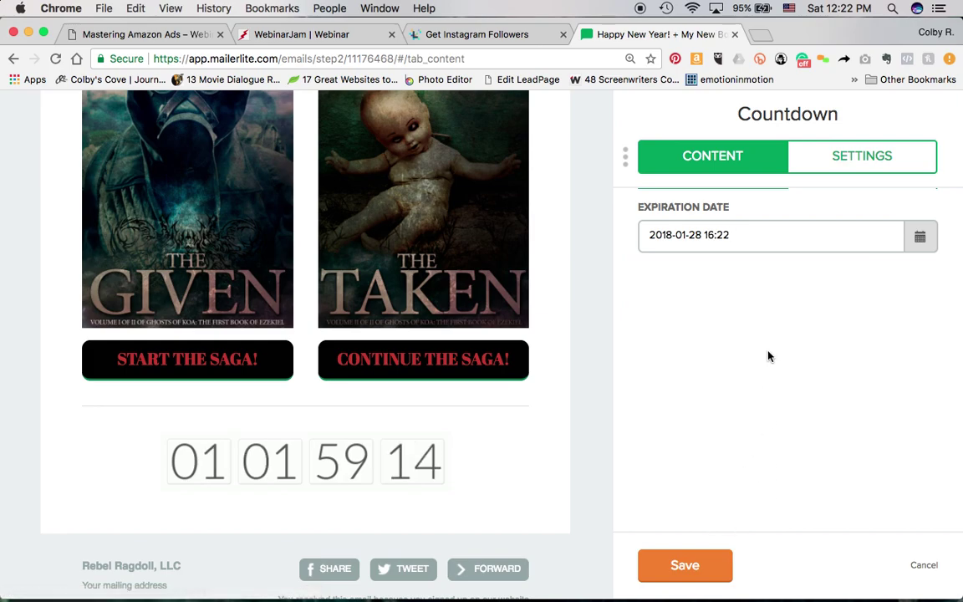
- Reopen the time setting of the countdown's expiration date
{"action": "left_click", "coordinate": [760, 244]}
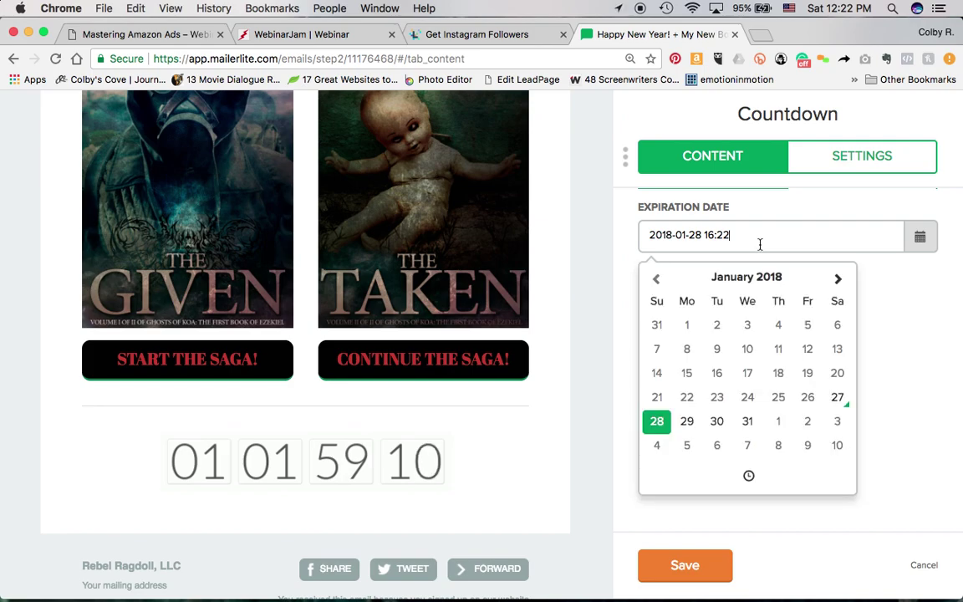
{"action": "left_click", "coordinate": [750, 476]}
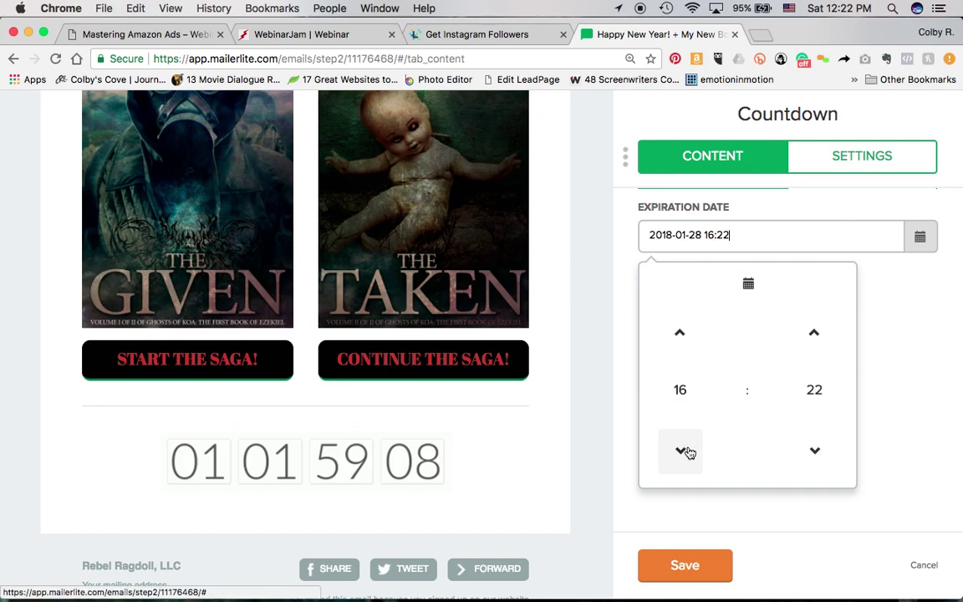
- Set the countdown's expiration time to 14:22 on 2018-01-28
{"action": "left_click", "coordinate": [682, 451]}
{"action": "left_click", "coordinate": [682, 451]}
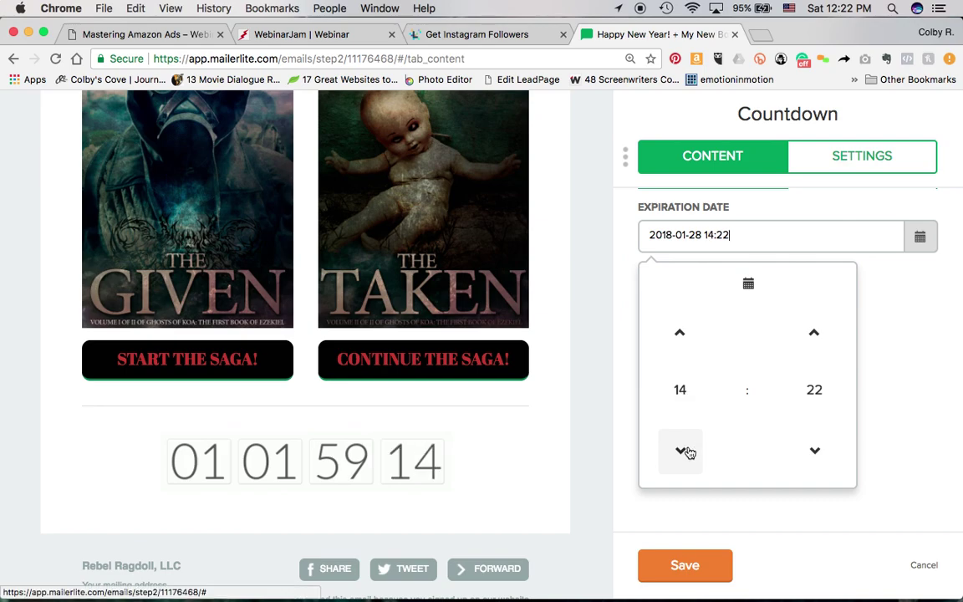
{"action": "left_click", "coordinate": [682, 450]}
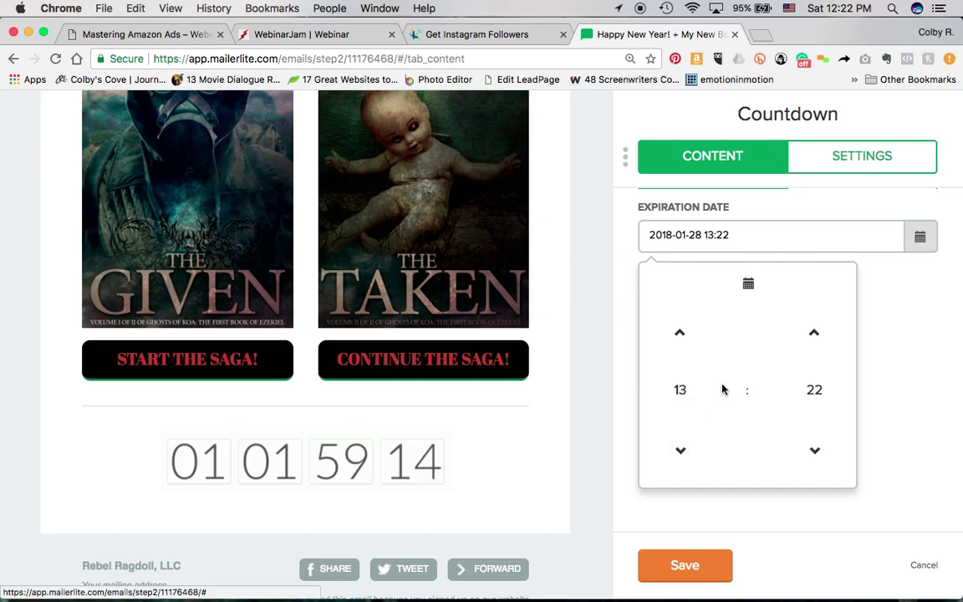
{"action": "left_click", "coordinate": [682, 337]}
{"action": "left_click", "coordinate": [884, 290]}
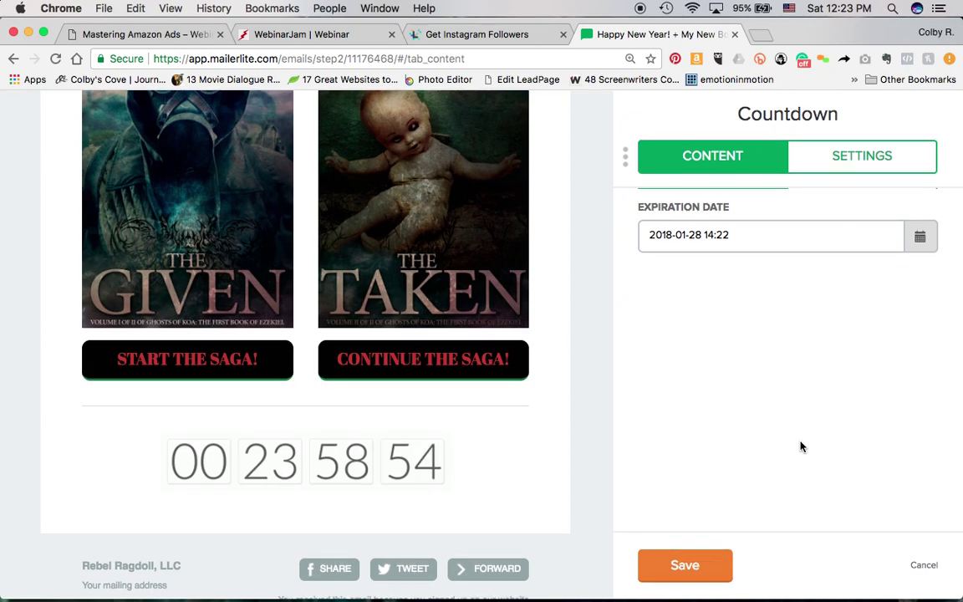
- Change the countdown timer's style to Dark in its block settings
{"action": "left_click", "coordinate": [836, 171]}
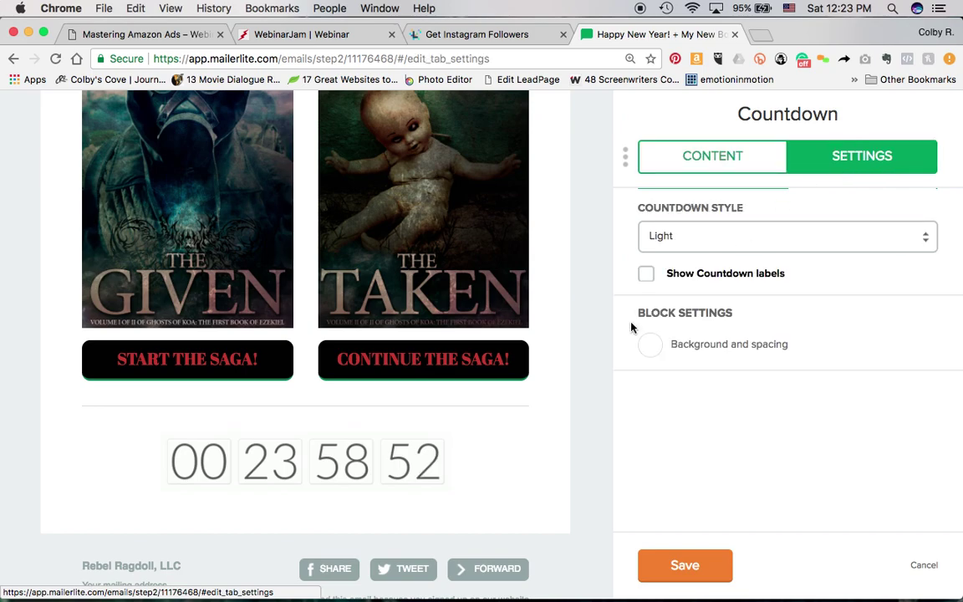
{"action": "left_click", "coordinate": [763, 239]}
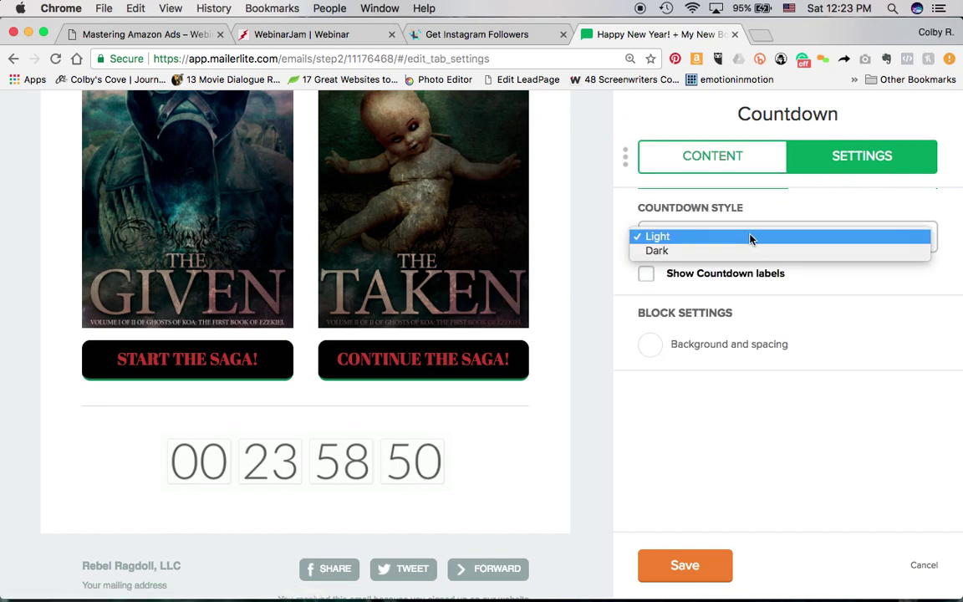
{"action": "left_click", "coordinate": [749, 252]}
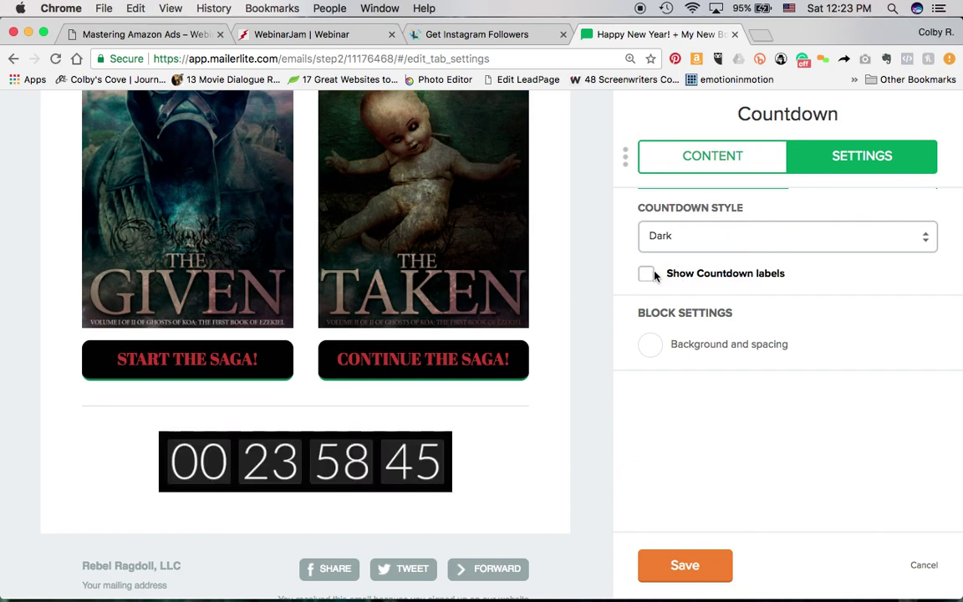
{"action": "left_click", "coordinate": [737, 238]}
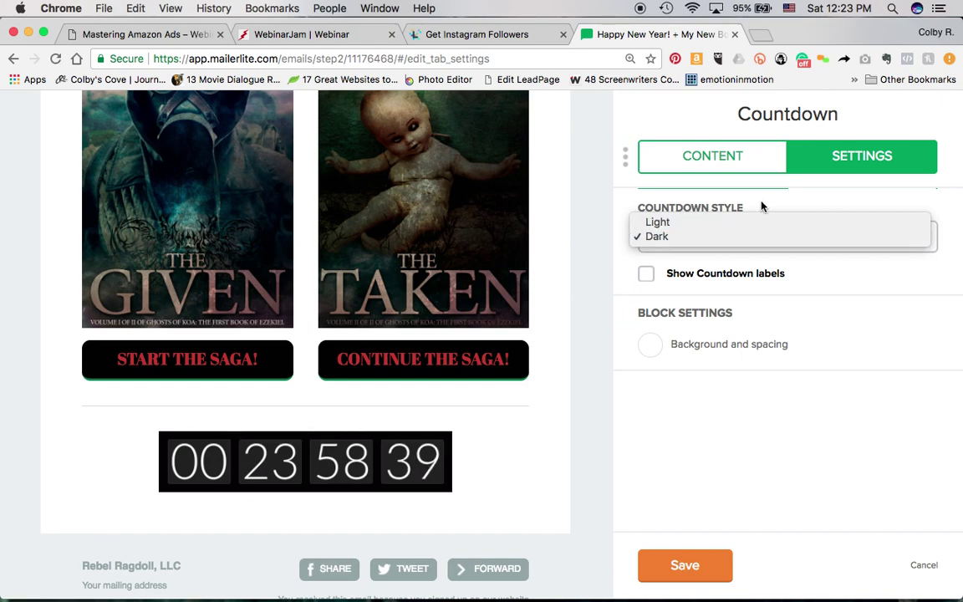
{"action": "left_click", "coordinate": [760, 206]}
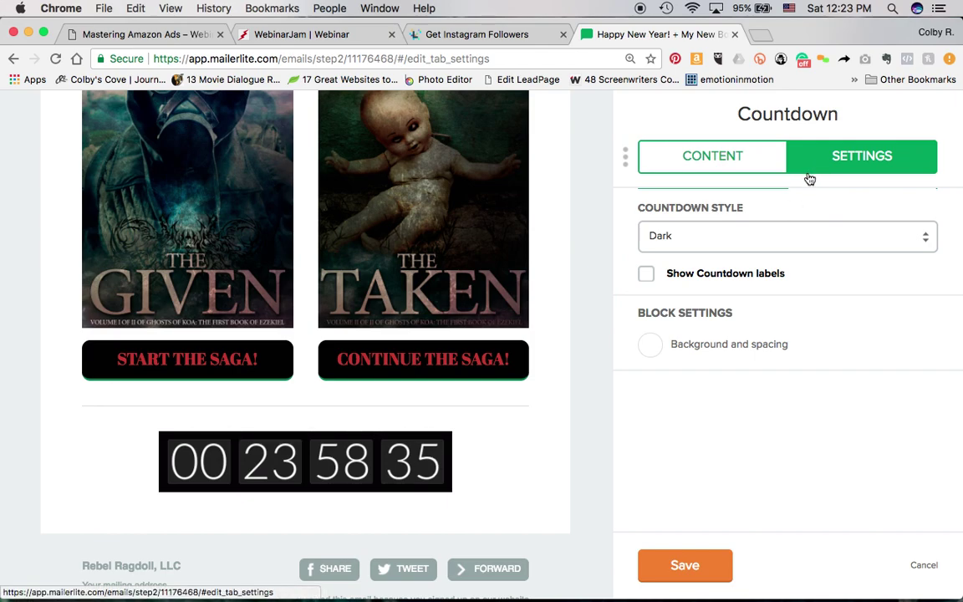
{"action": "left_click", "coordinate": [731, 234]}
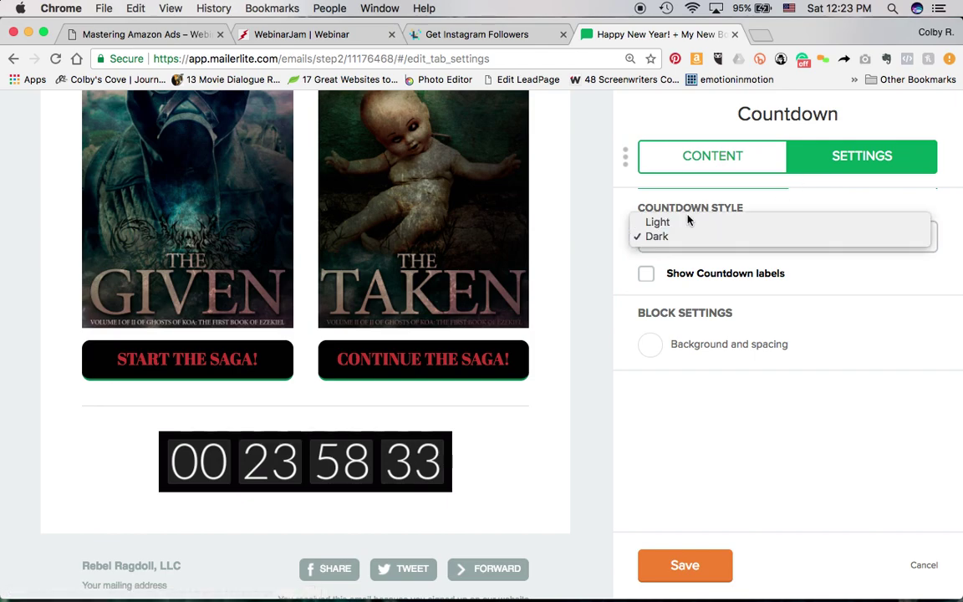
{"action": "left_click", "coordinate": [764, 204]}
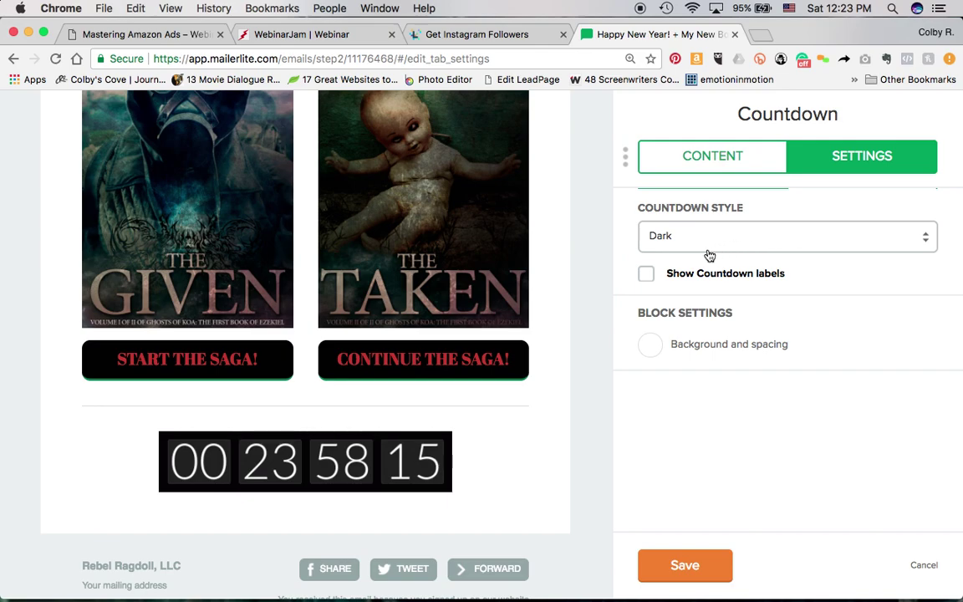
- Show the days, hours, minutes and seconds labels on the countdown and check the timer within the email
{"action": "left_click", "coordinate": [647, 274]}
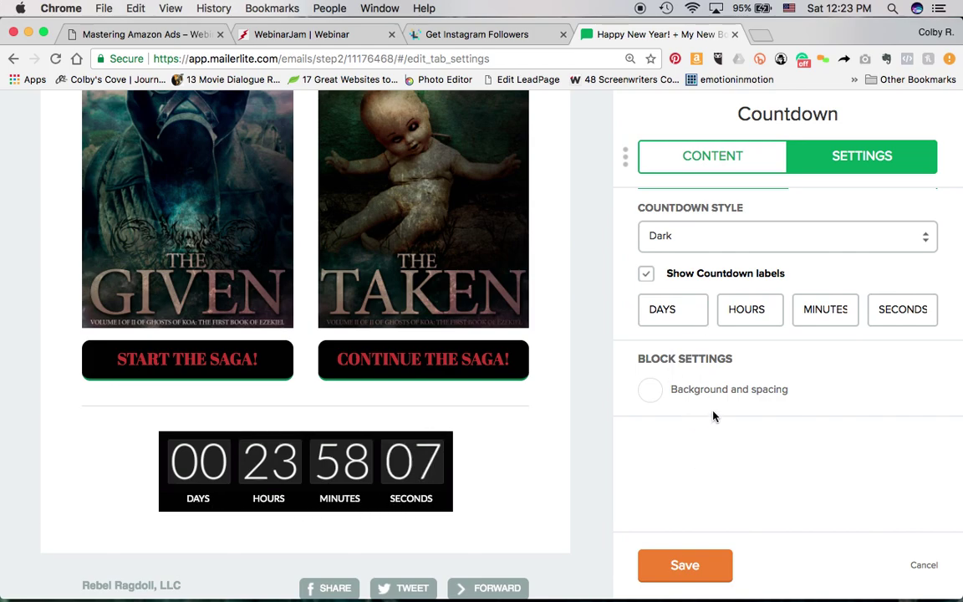
{"action": "scroll", "coordinate": [524, 286], "scroll_direction": "up", "scroll_amount": 3}
{"action": "scroll", "coordinate": [525, 287], "scroll_direction": "down", "scroll_amount": 3}
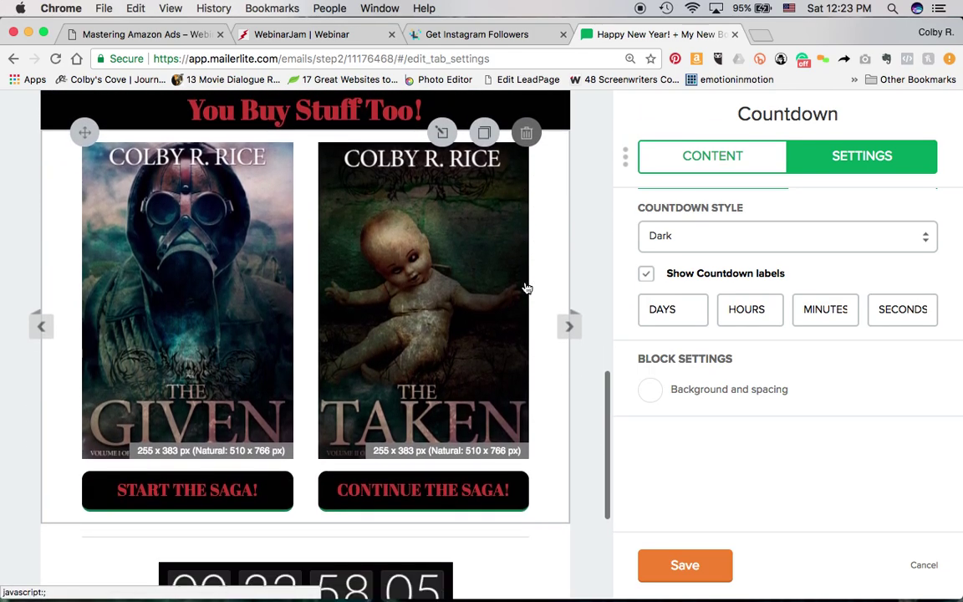
{"action": "scroll", "coordinate": [525, 287], "scroll_direction": "down", "scroll_amount": 3}
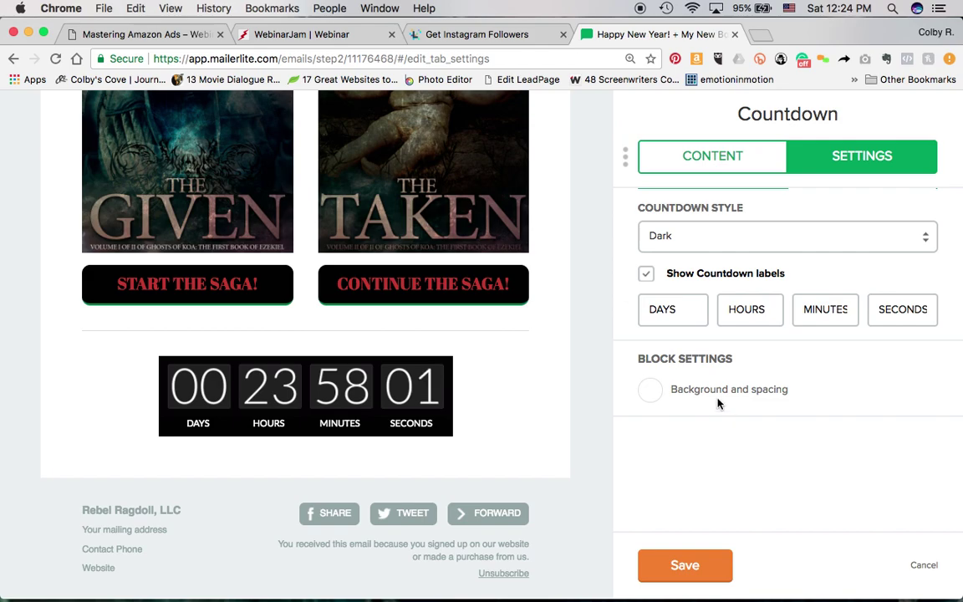
{"action": "left_click", "coordinate": [659, 389]}
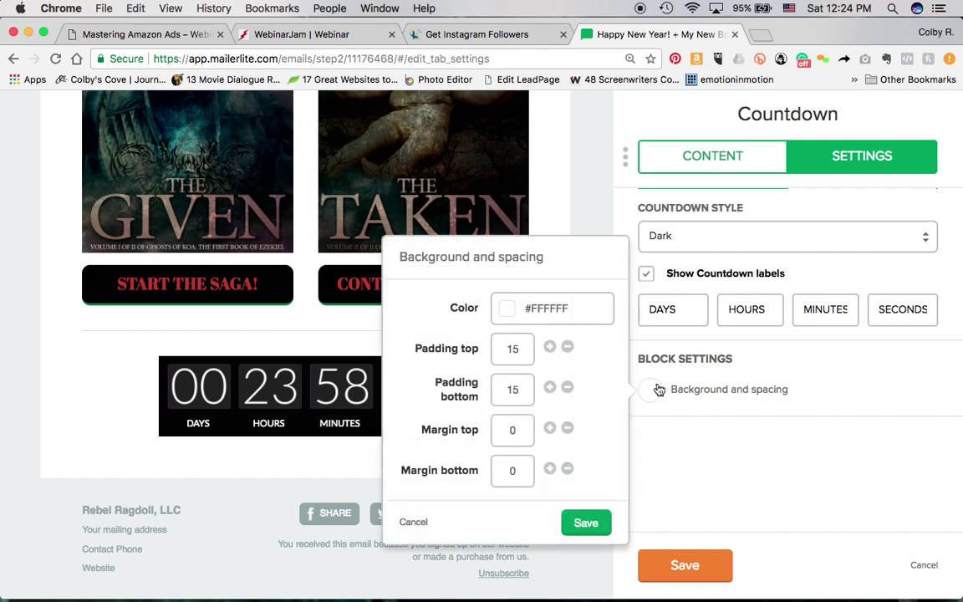
{"action": "left_click", "coordinate": [506, 303]}
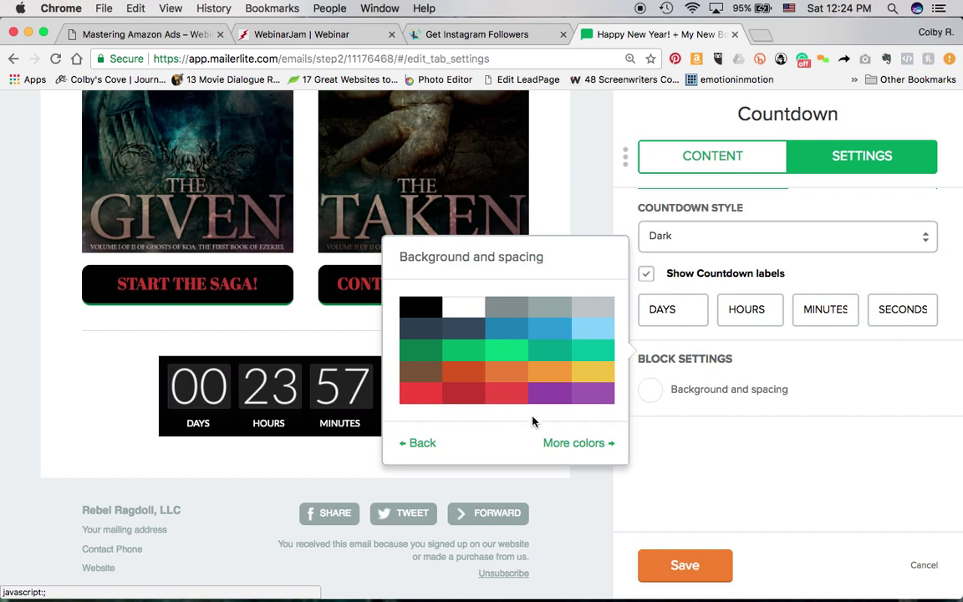
{"action": "left_click", "coordinate": [422, 443]}
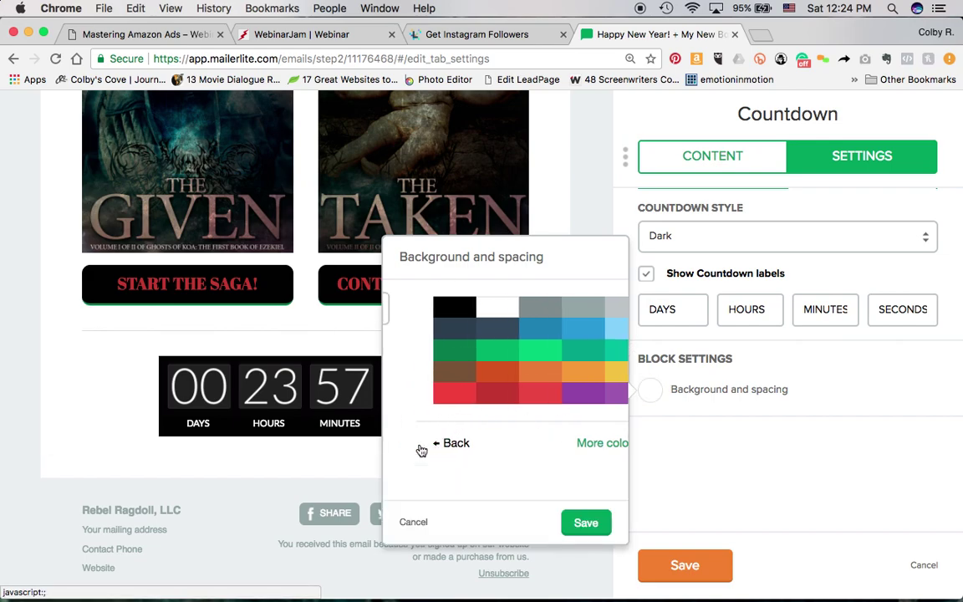
{"action": "left_click", "coordinate": [413, 523]}
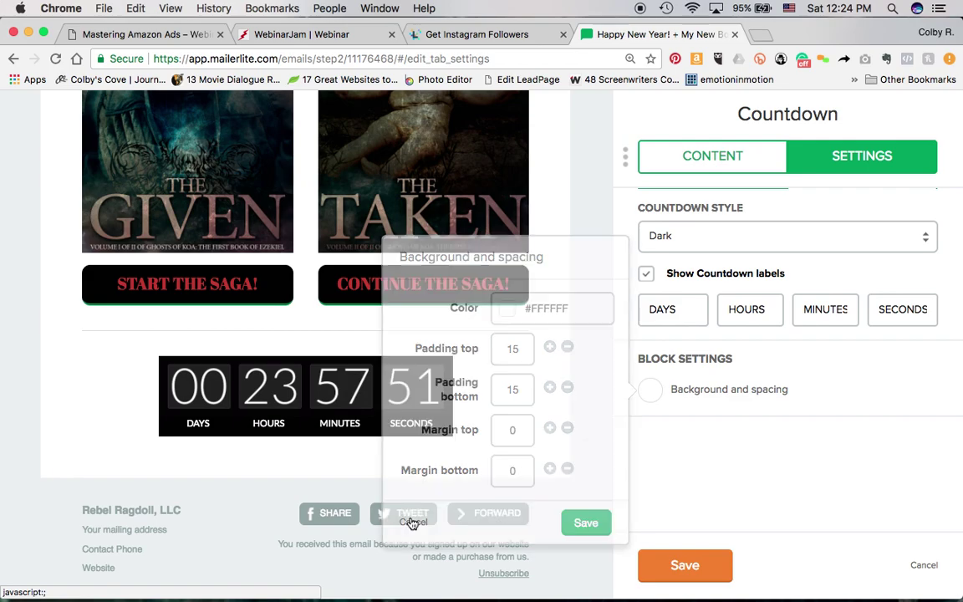
- Save the countdown block and try to add a Title block above the timer
{"action": "left_click", "coordinate": [685, 570]}
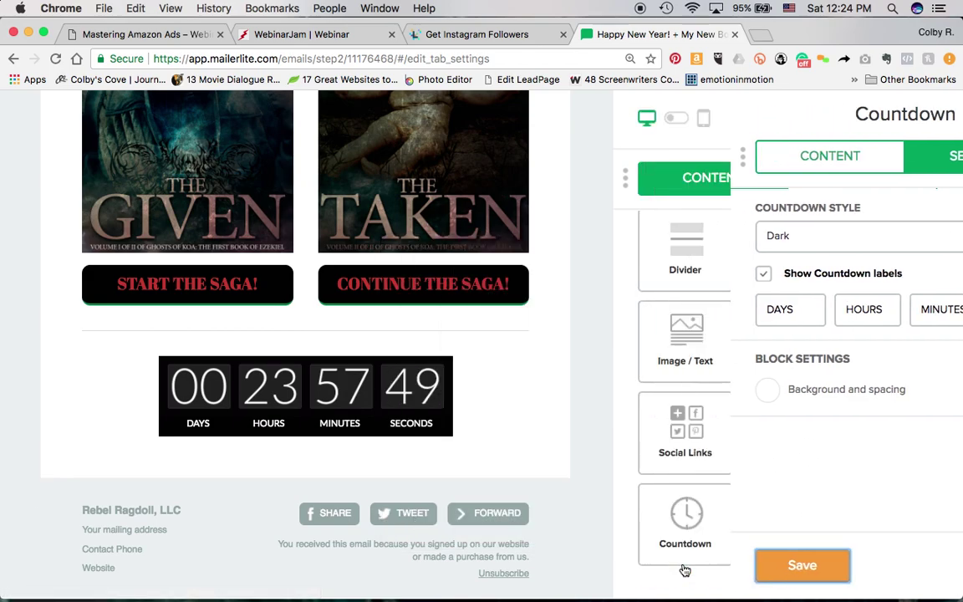
{"action": "scroll", "coordinate": [756, 405], "scroll_direction": "up", "scroll_amount": 2}
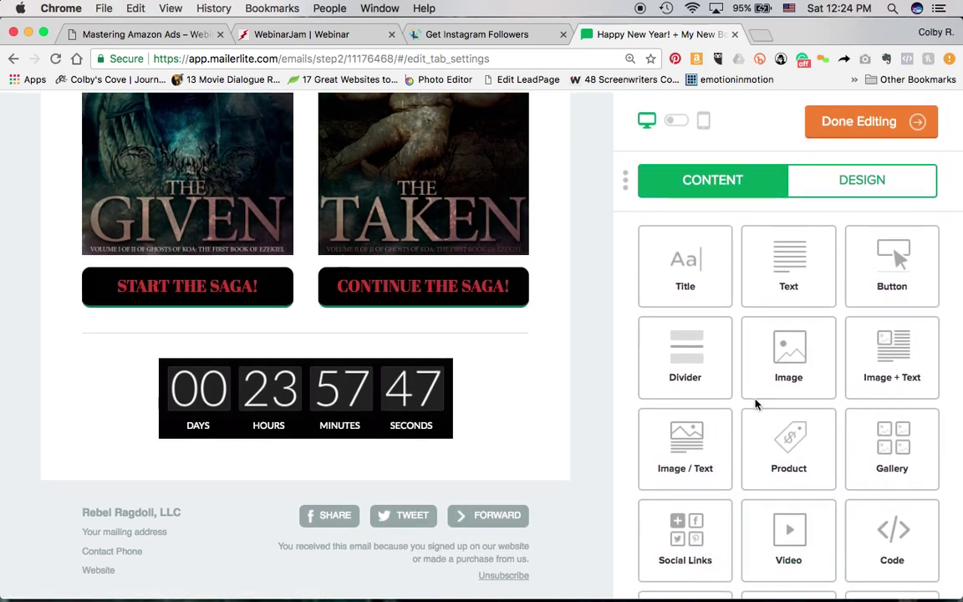
{"action": "left_click_drag", "start_coordinate": [685, 255], "coordinate": [359, 361]}
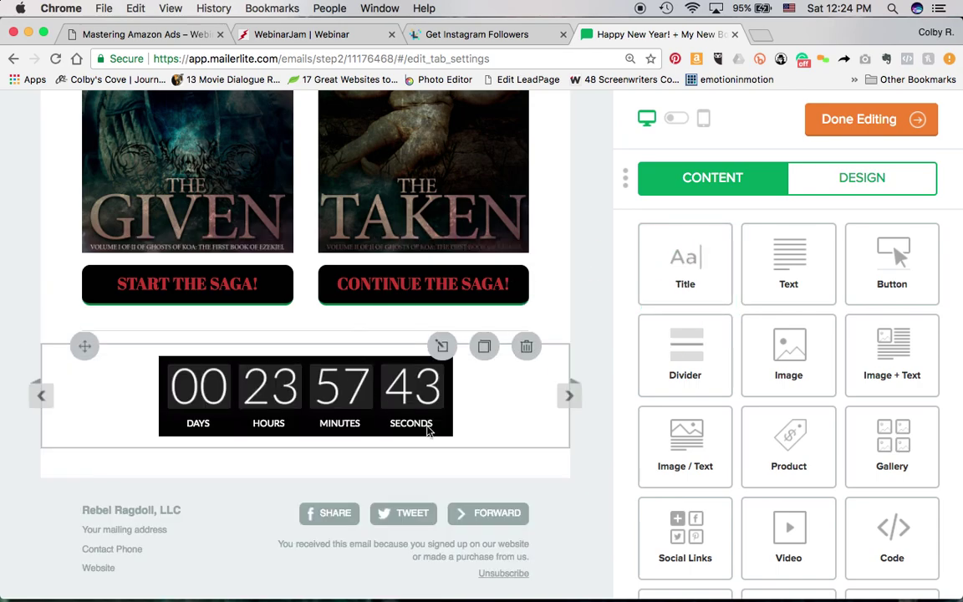
- Duplicate the "You Love Free... But I Like When You Buy Stuff Too!" title and move the copy directly above the countdown
{"action": "scroll", "coordinate": [423, 423], "scroll_direction": "up", "scroll_amount": 3}
{"action": "scroll", "coordinate": [425, 429], "scroll_direction": "up", "scroll_amount": 3}
{"action": "scroll", "coordinate": [427, 431], "scroll_direction": "up", "scroll_amount": 2}
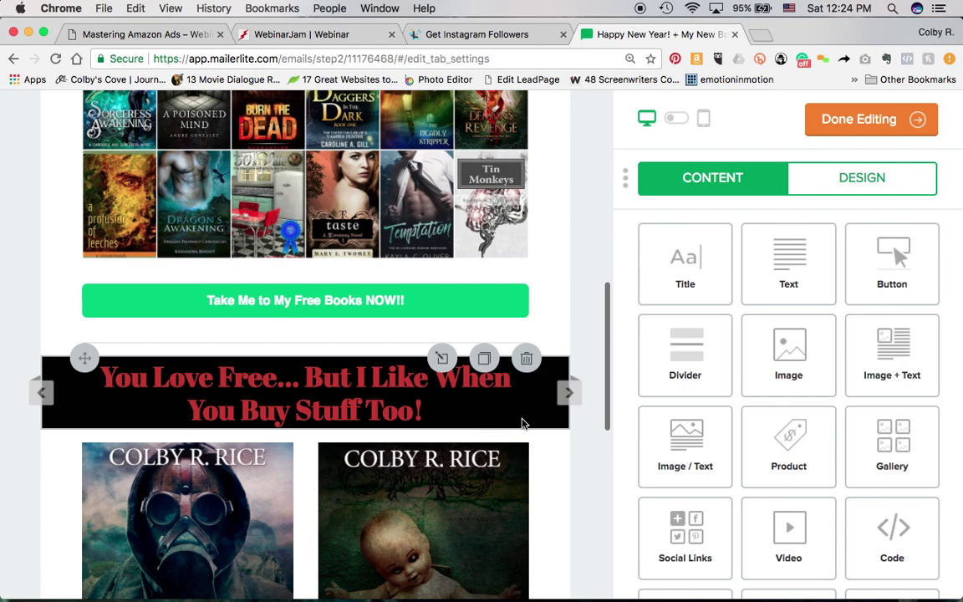
{"action": "left_click", "coordinate": [301, 407]}
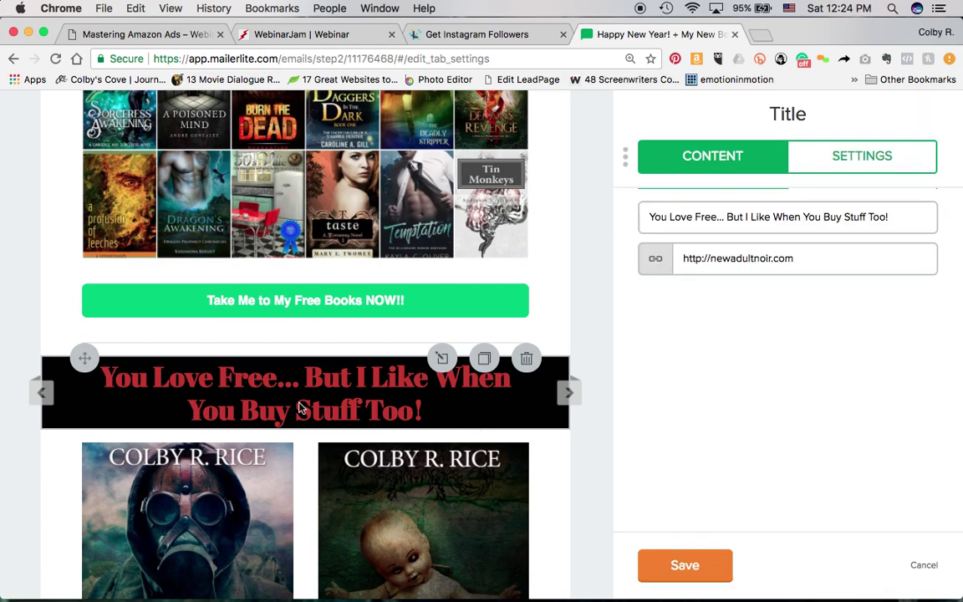
{"action": "left_click", "coordinate": [483, 359]}
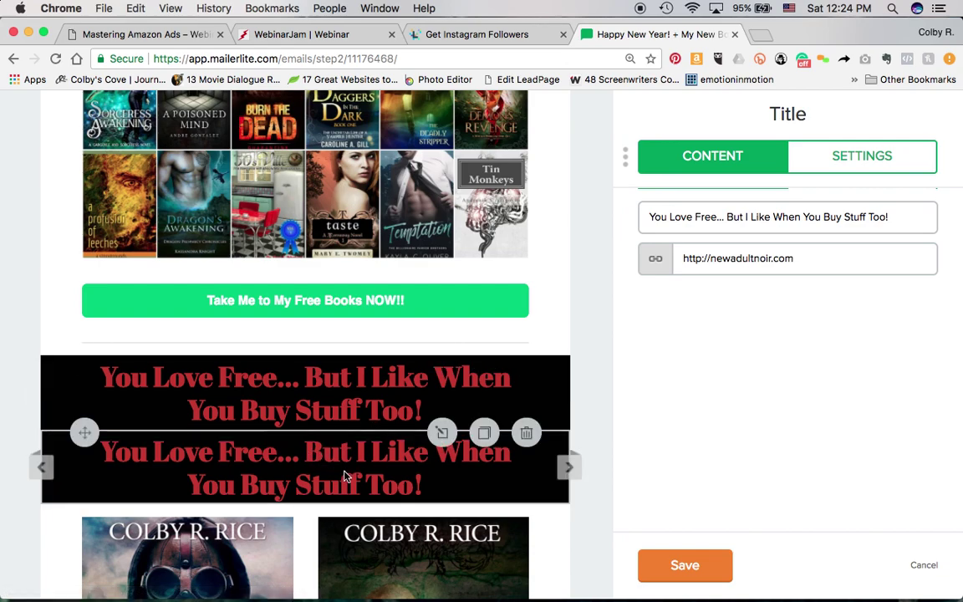
{"action": "left_click_drag", "start_coordinate": [83, 434], "coordinate": [109, 355]}
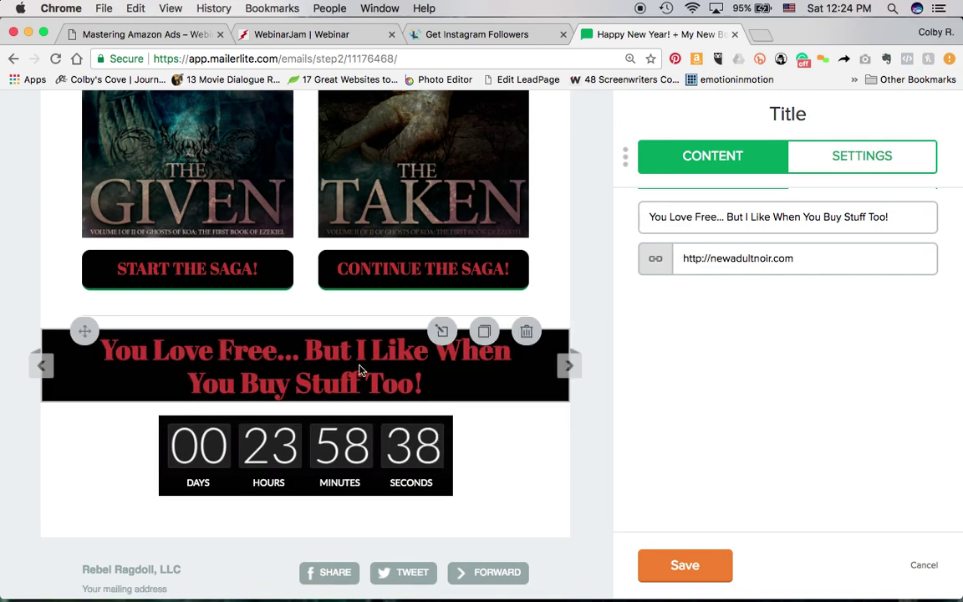
- Replace the text of the title above the countdown with "The World Ends for Ezekiel in..."
{"action": "triple_click", "coordinate": [773, 211]}
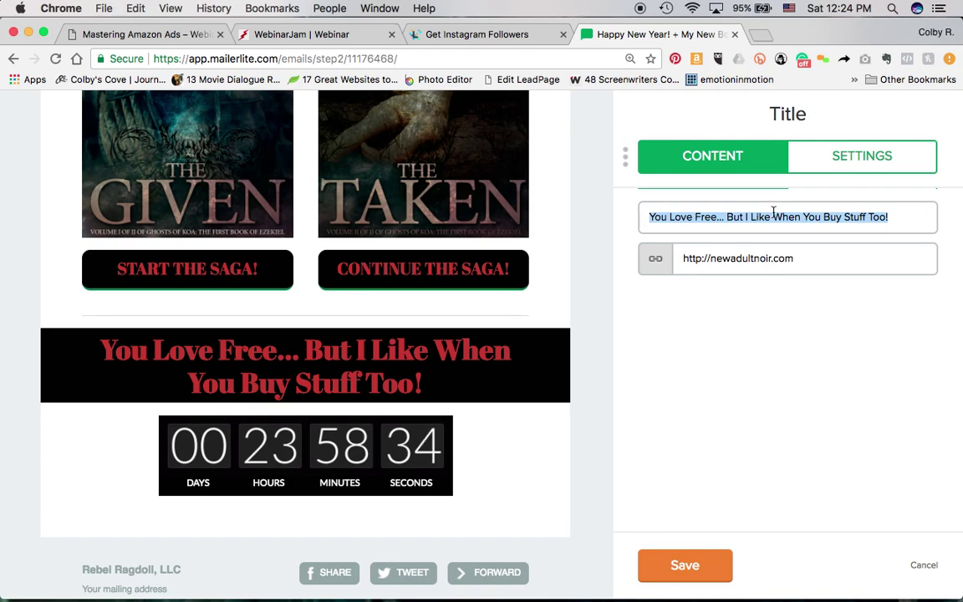
{"action": "type", "text": "The World Ends "}
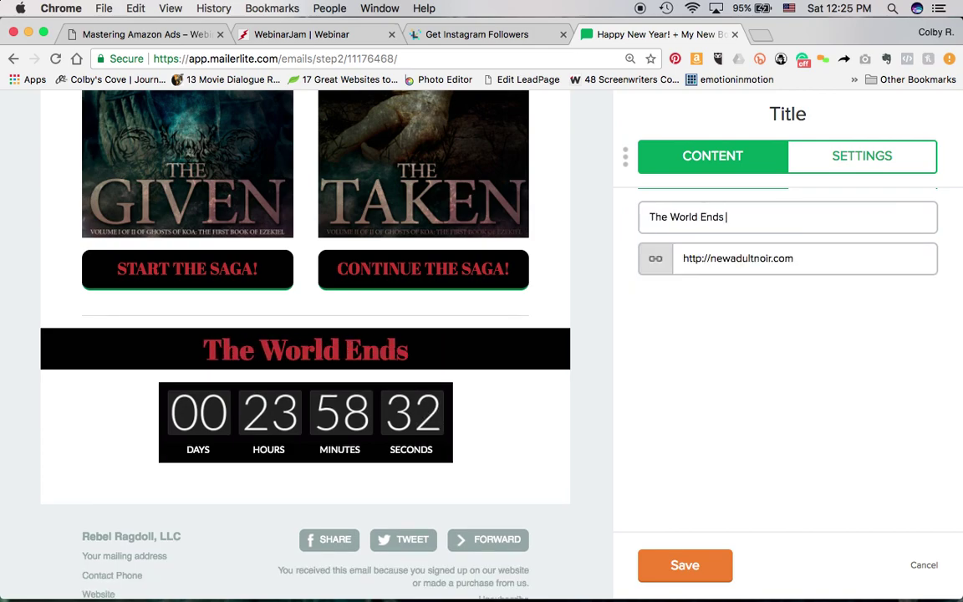
{"action": "type", "text": "for Ezekiel"}
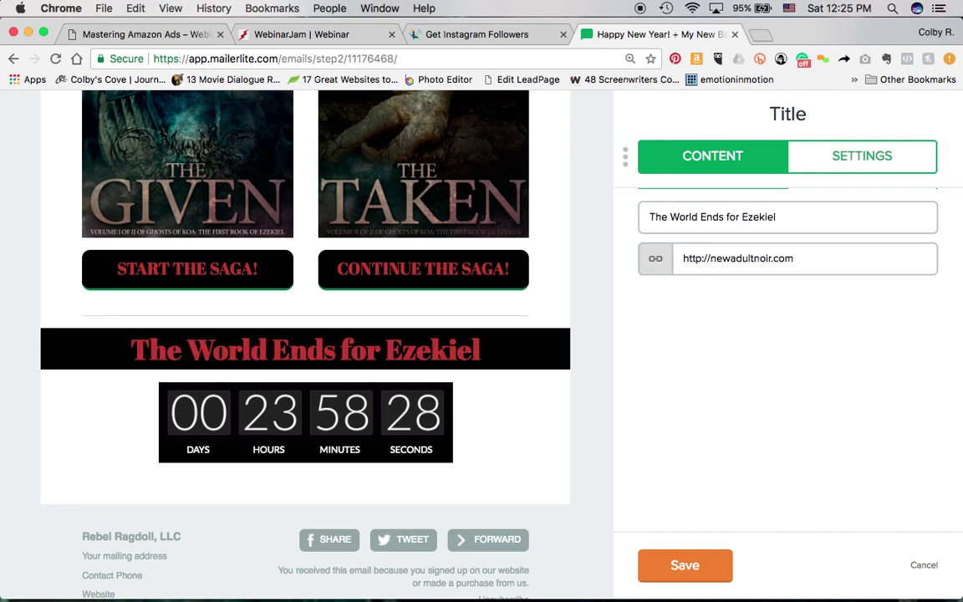
{"action": "type", "text": " in..."}
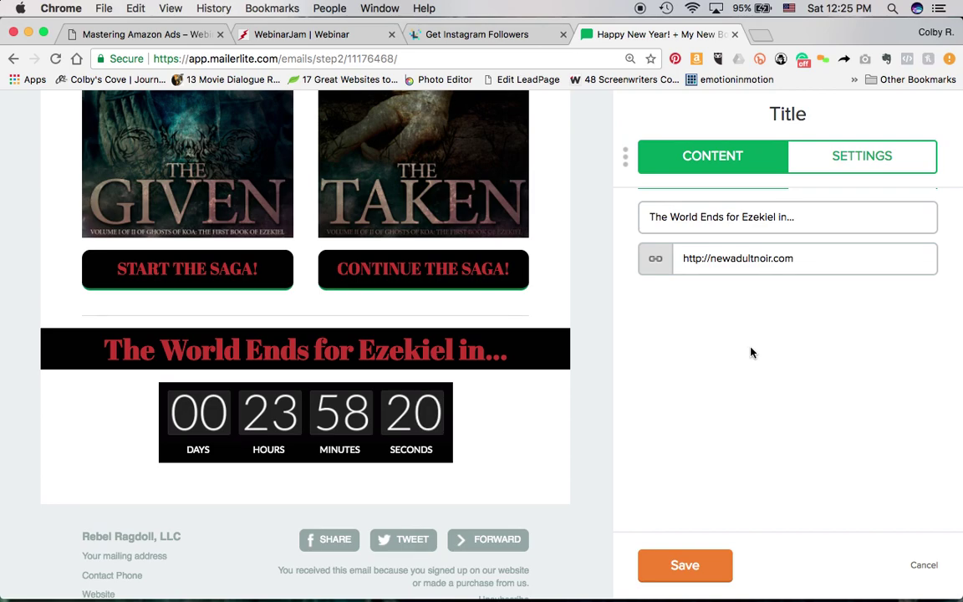
- Review the email layout from the free books button through the two book covers to the countdown section
{"action": "scroll", "coordinate": [605, 371], "scroll_direction": "up", "scroll_amount": 1}
{"action": "scroll", "coordinate": [605, 370], "scroll_direction": "up", "scroll_amount": 5}
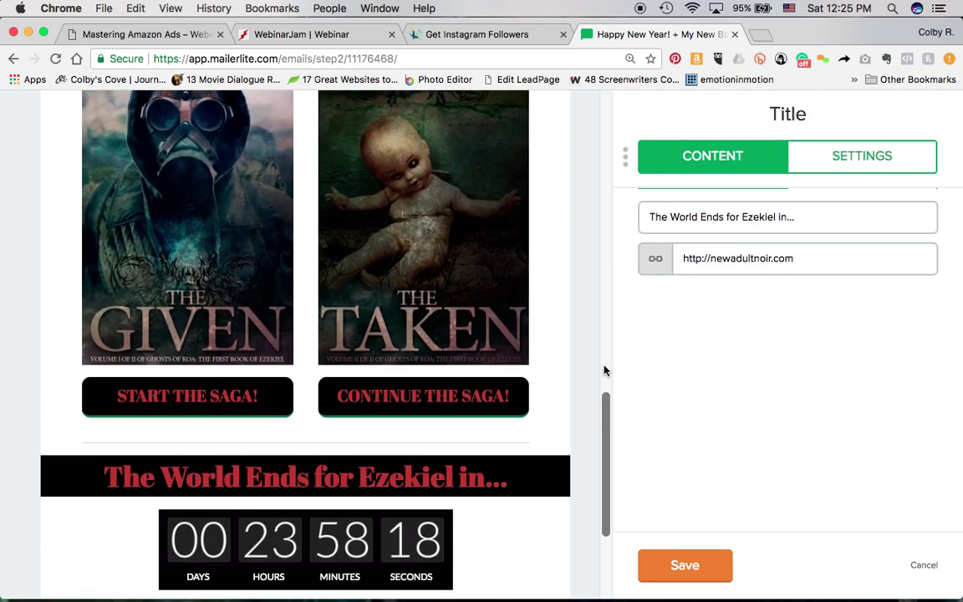
{"action": "scroll", "coordinate": [605, 371], "scroll_direction": "up", "scroll_amount": 1}
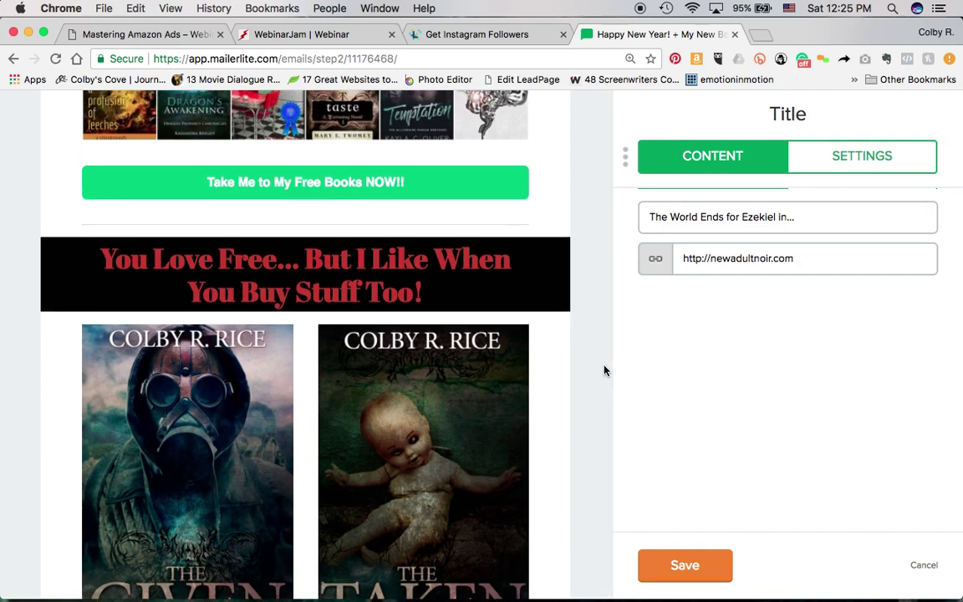
{"action": "scroll", "coordinate": [605, 371], "scroll_direction": "down", "scroll_amount": 4}
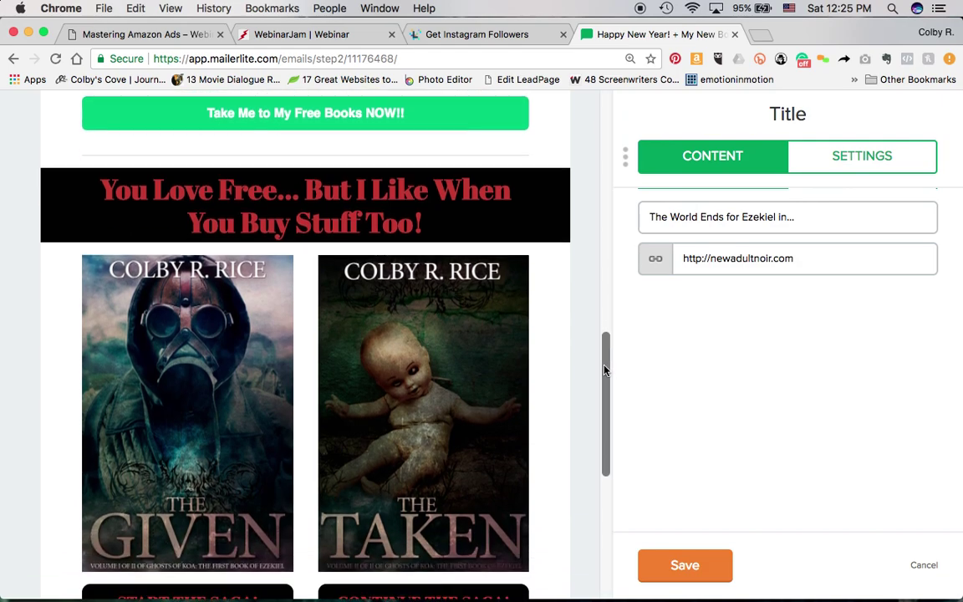
{"action": "scroll", "coordinate": [606, 370], "scroll_direction": "down", "scroll_amount": 2}
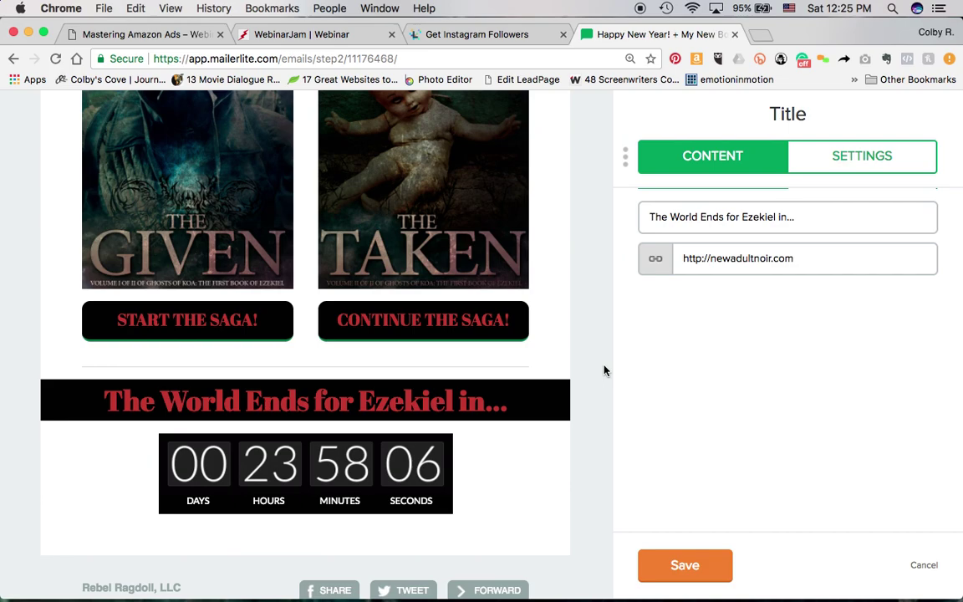
{"action": "mouse_move", "coordinate": [279, 512]}
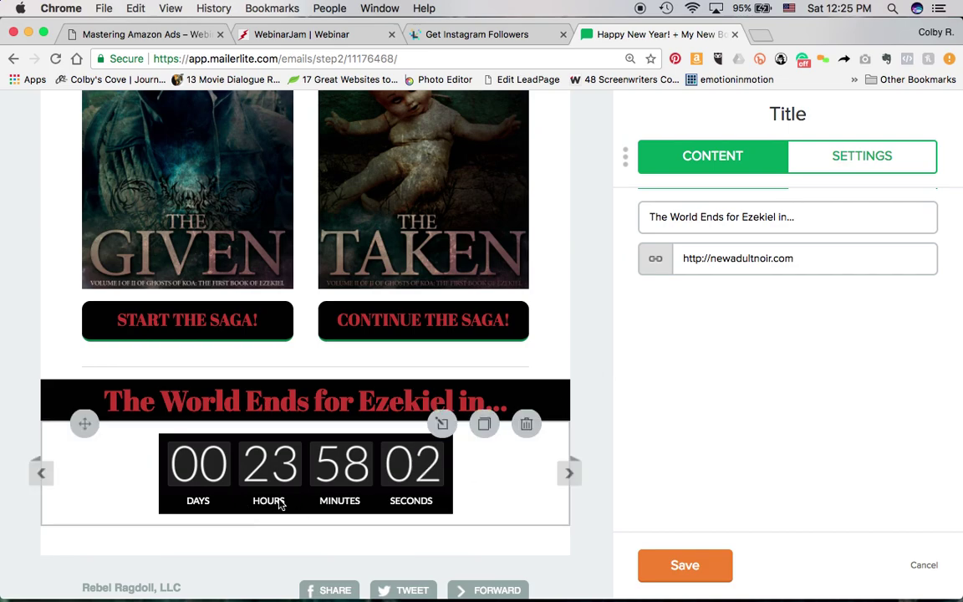
{"action": "scroll", "coordinate": [286, 417], "scroll_direction": "up", "scroll_amount": 3}
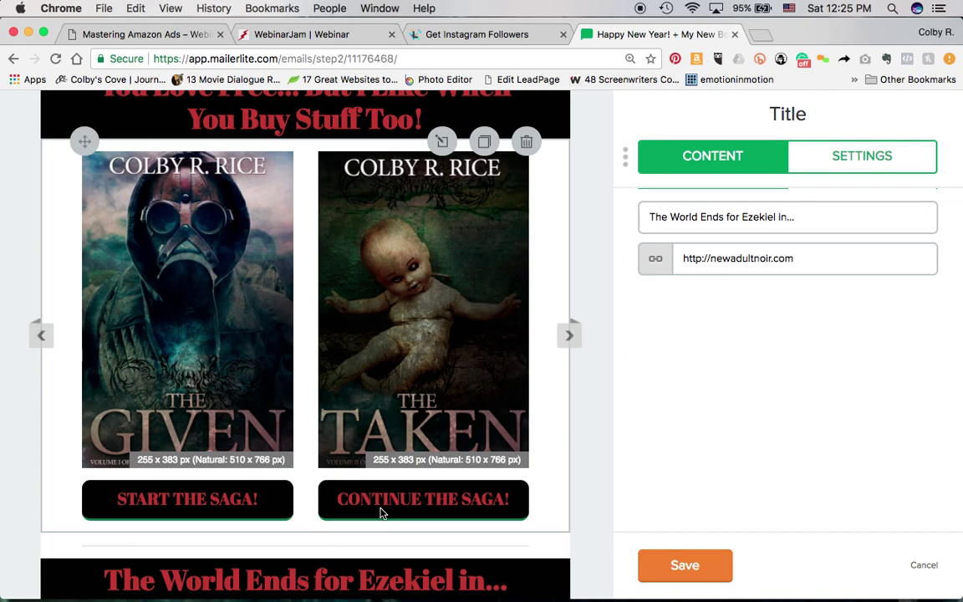
{"action": "scroll", "coordinate": [494, 485], "scroll_direction": "down", "scroll_amount": 2}
{"action": "scroll", "coordinate": [493, 484], "scroll_direction": "down", "scroll_amount": 2}
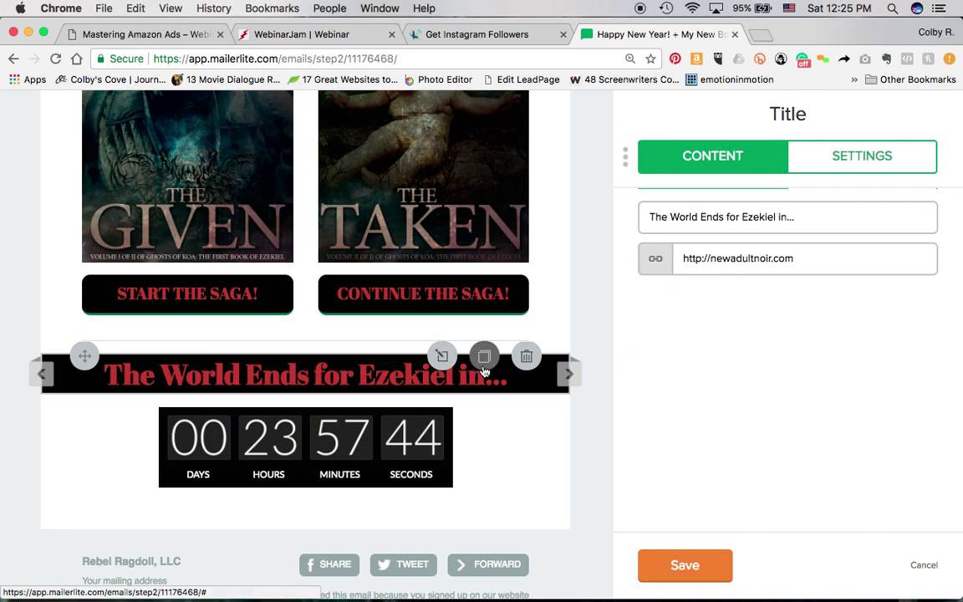
- Duplicate the "The World Ends for Ezekiel in..." title, place the copy below the countdown, and change its text to "So Buy Her Saga TODAY!"
{"action": "left_click", "coordinate": [483, 360]}
{"action": "left_click_drag", "start_coordinate": [85, 401], "coordinate": [227, 526]}
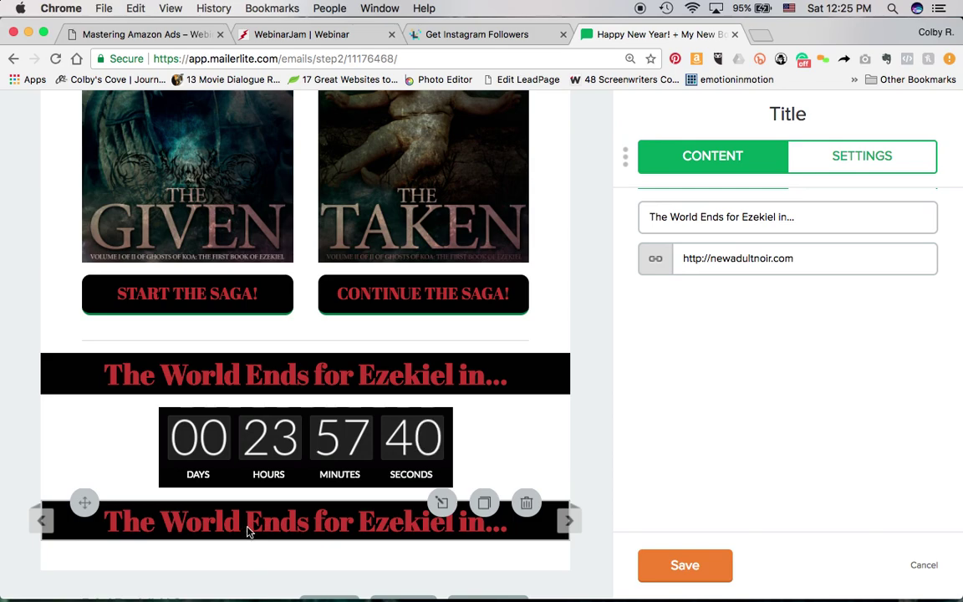
{"action": "triple_click", "coordinate": [671, 220]}
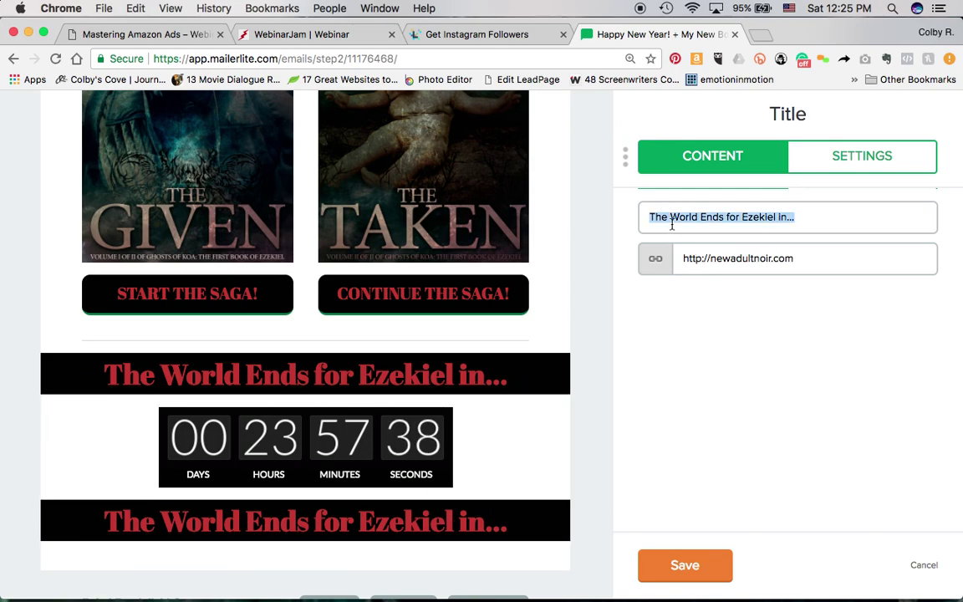
{"action": "type", "text": "So V"}
{"action": "key", "text": "BackSpace"}
{"action": "type", "text": "Buy Her "}
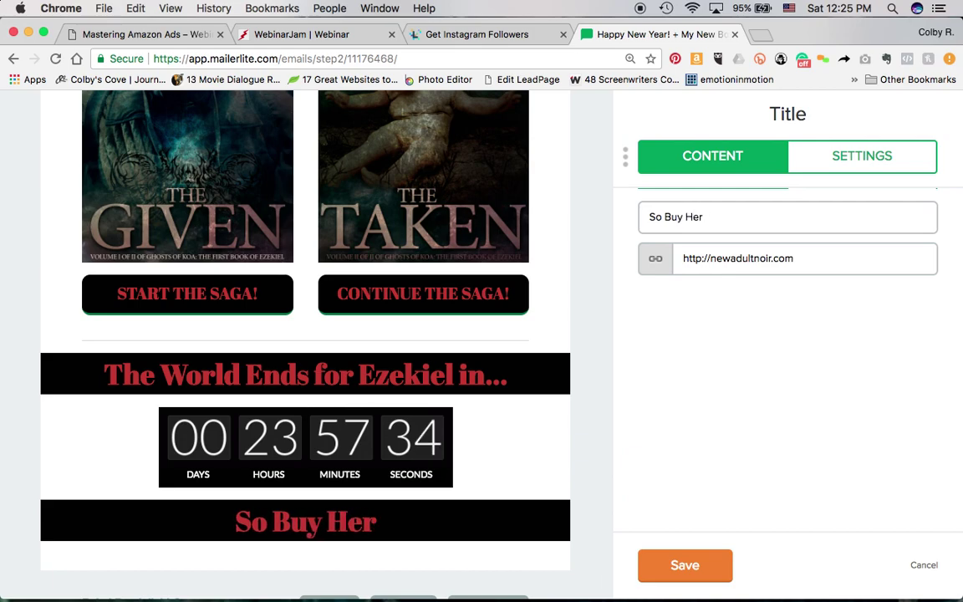
{"action": "type", "text": "Saga TODAY!"}
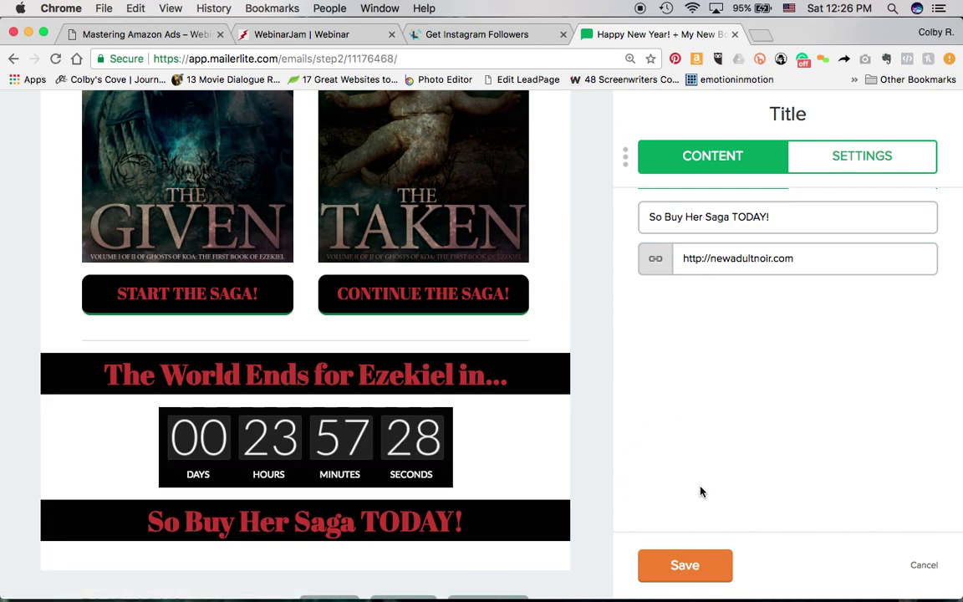
{"action": "left_click", "coordinate": [685, 572]}
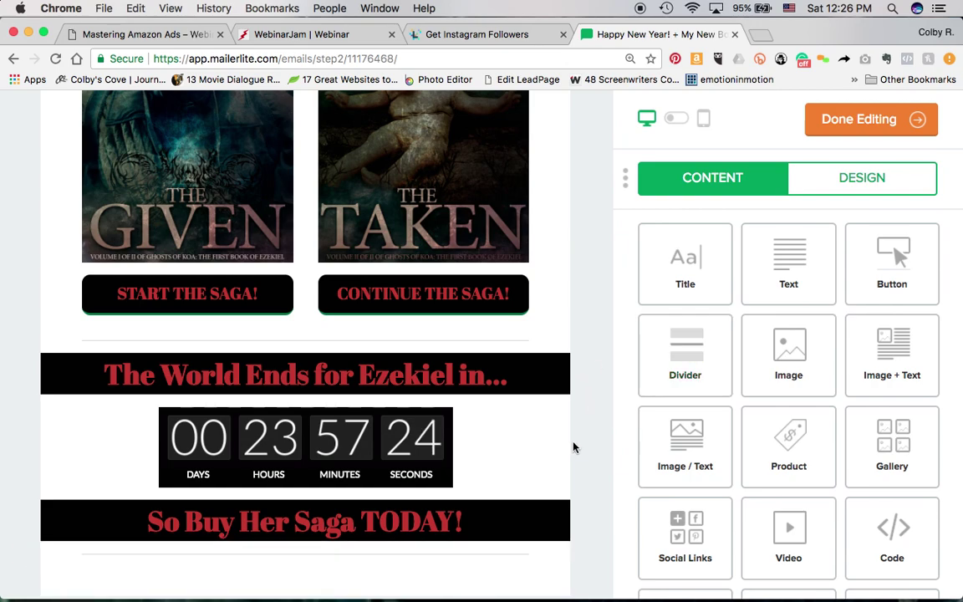
- Add a Video block below the divider under the "So Buy Her Saga TODAY!" title and open it for editing
{"action": "scroll", "coordinate": [571, 460], "scroll_direction": "down", "scroll_amount": 4}
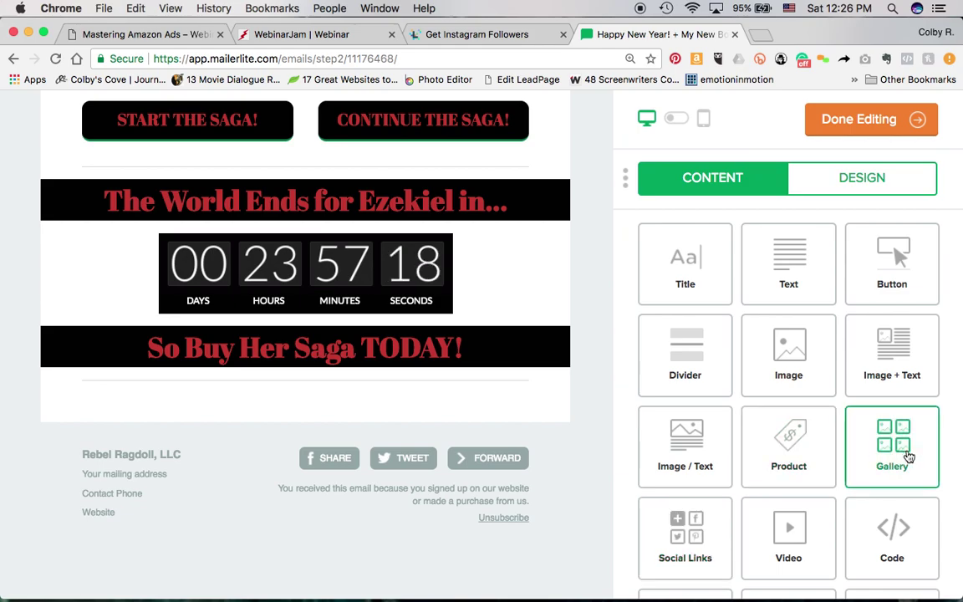
{"action": "scroll", "coordinate": [886, 476], "scroll_direction": "down", "scroll_amount": 2}
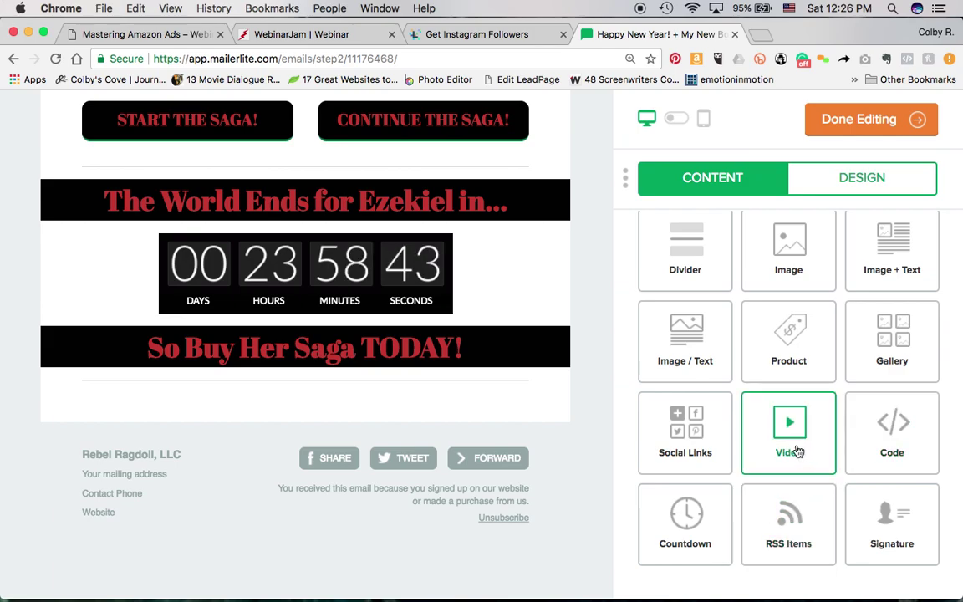
{"action": "left_click_drag", "start_coordinate": [797, 451], "coordinate": [361, 482]}
{"action": "scroll", "coordinate": [361, 481], "scroll_direction": "down", "scroll_amount": 4}
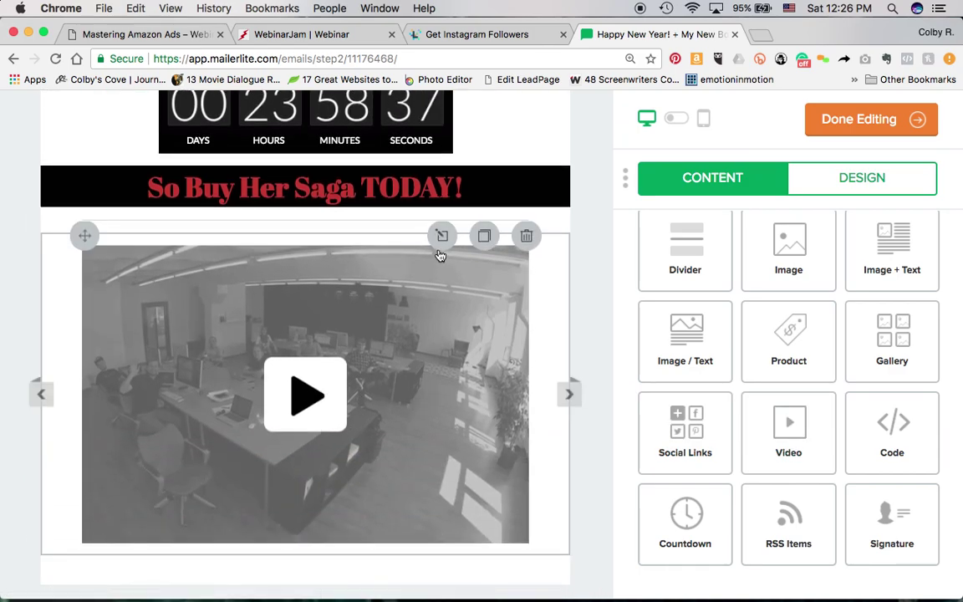
{"action": "left_click", "coordinate": [441, 240]}
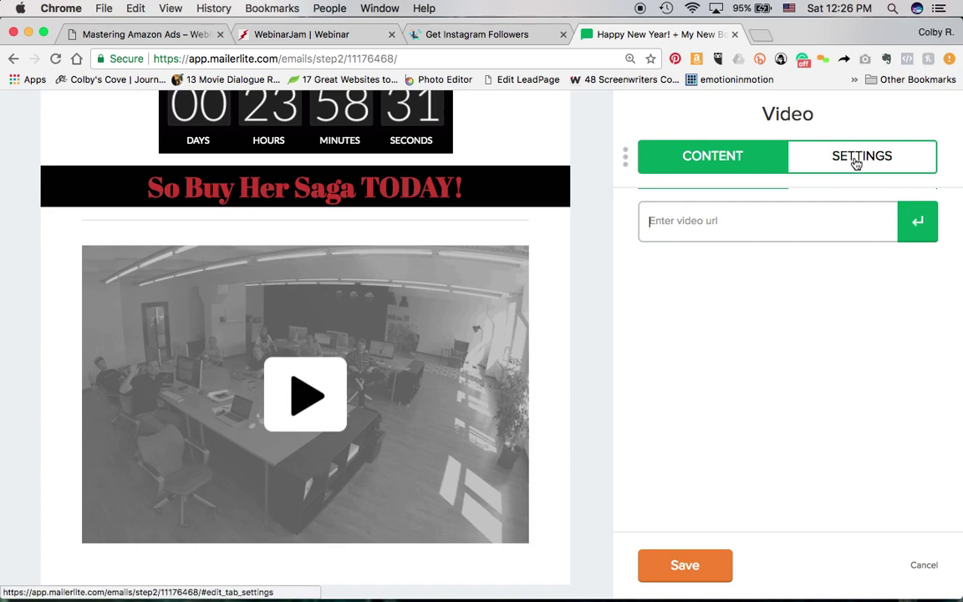
{"action": "left_click", "coordinate": [778, 211]}
- Open YouTube in a new browser tab and go to the signed-in account's own channel
{"action": "left_click", "coordinate": [762, 34]}
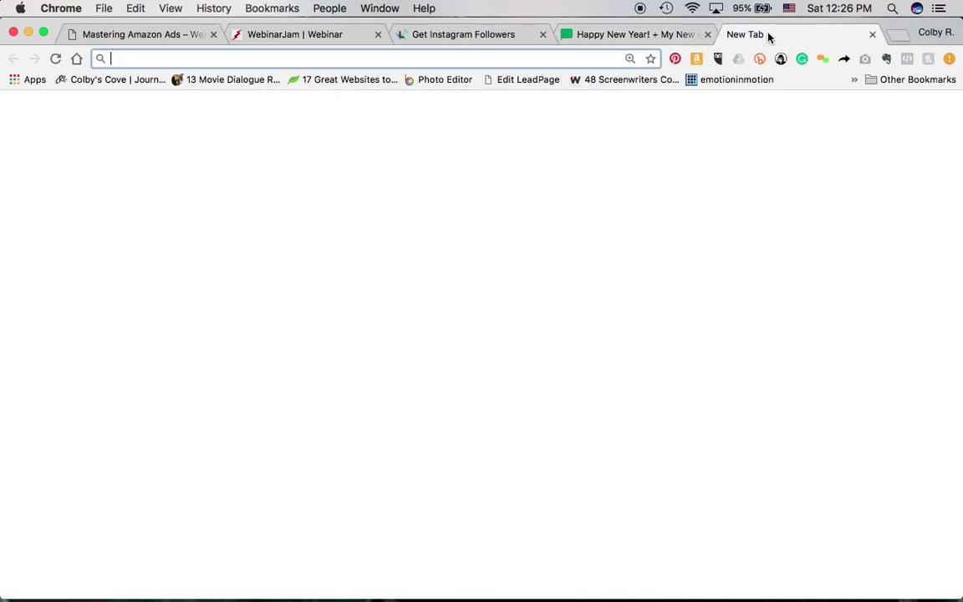
{"action": "type", "text": "youtube"}
{"action": "key", "text": "Return"}
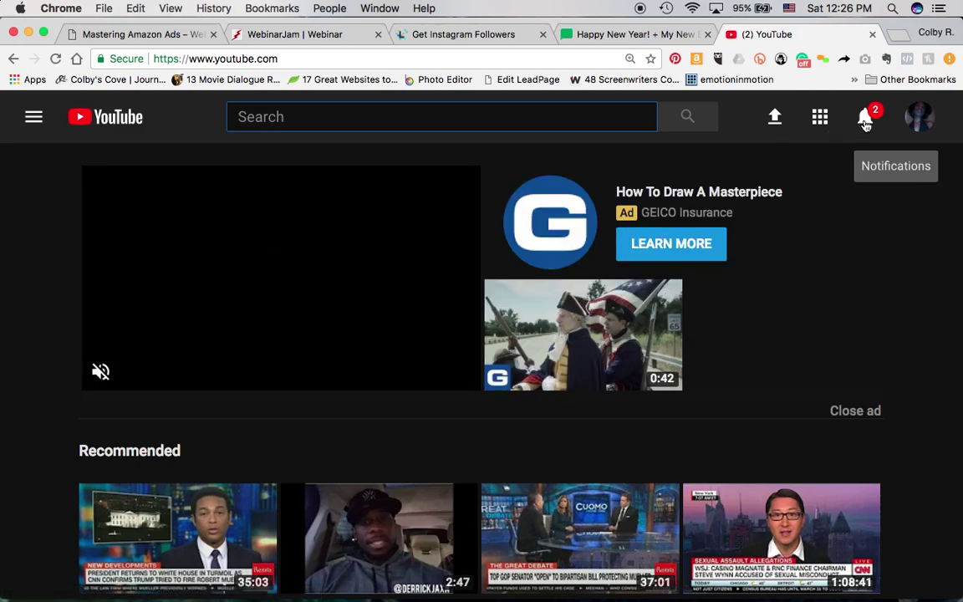
{"action": "left_click", "coordinate": [924, 118]}
{"action": "left_click", "coordinate": [747, 191]}
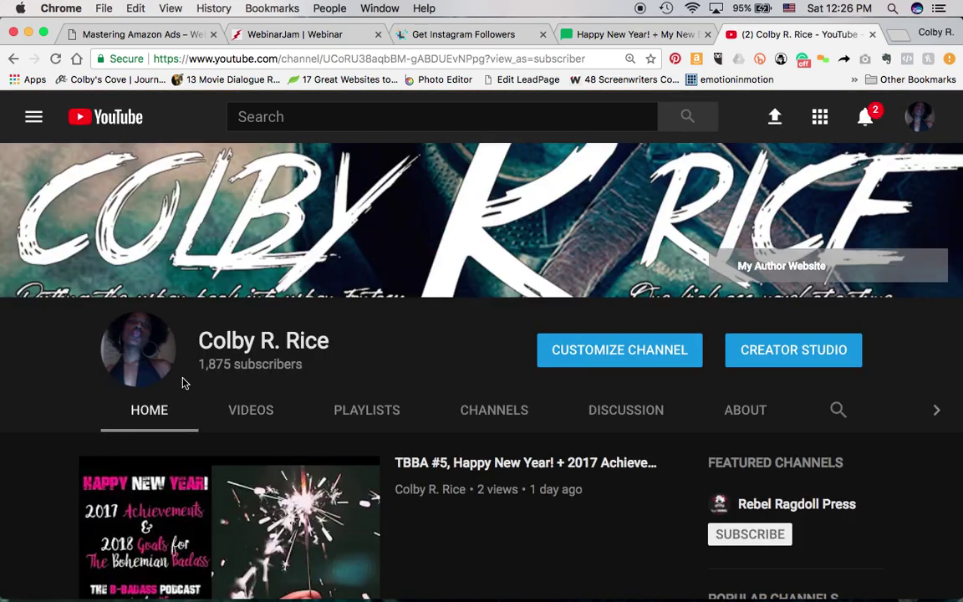
- Open the channel's video "CEFJ #56 Setting Boundaries, Self-advocacy, and Scaling Back (1/22/18)", pause it and copy its URL
{"action": "scroll", "coordinate": [351, 454], "scroll_direction": "down", "scroll_amount": 4}
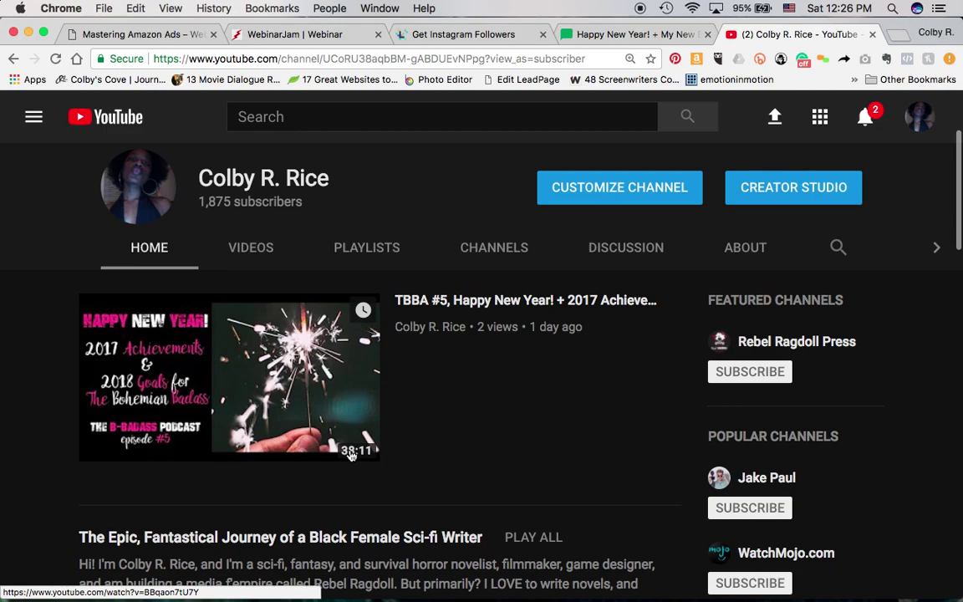
{"action": "scroll", "coordinate": [351, 453], "scroll_direction": "down", "scroll_amount": 8}
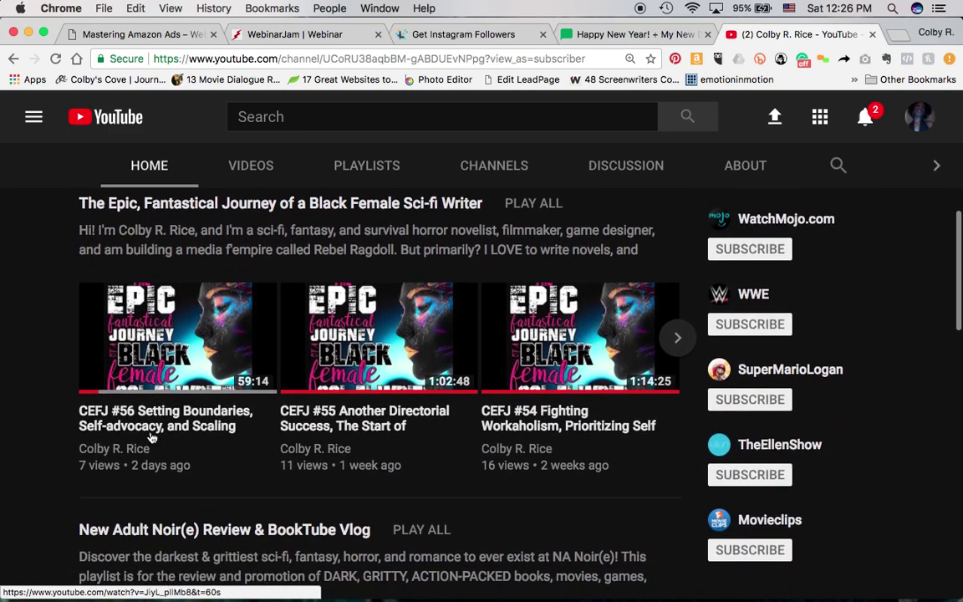
{"action": "left_click", "coordinate": [153, 437]}
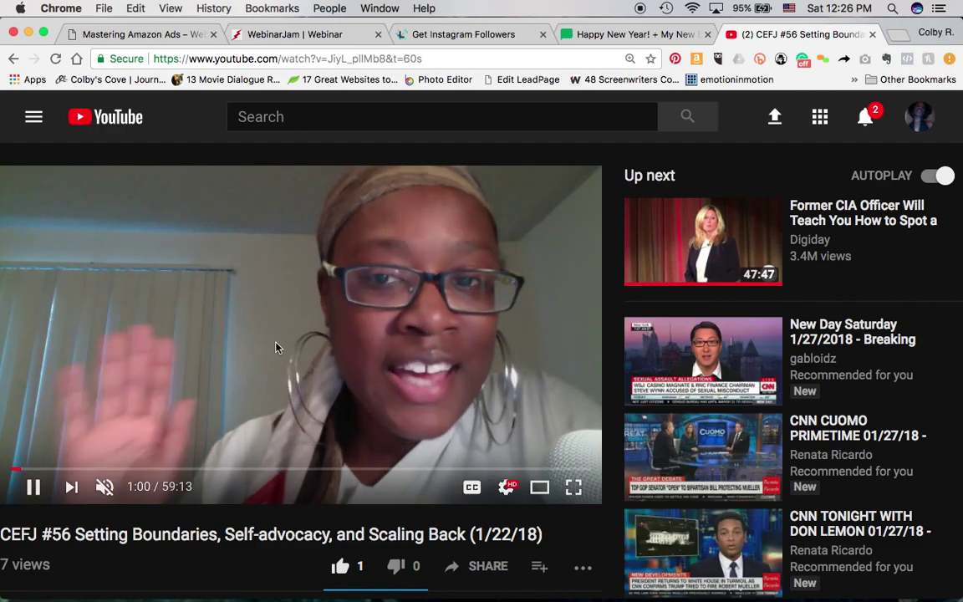
{"action": "left_click", "coordinate": [278, 348]}
{"action": "left_click", "coordinate": [352, 63]}
{"action": "key", "text": "super+c"}
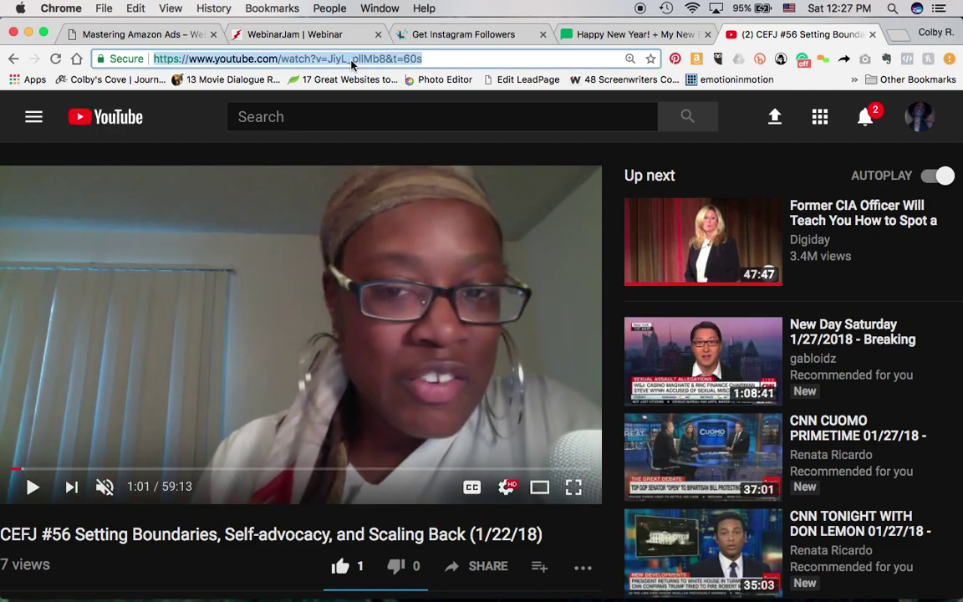
- Close YouTube, return to the MailerLite email and load the copied YouTube URL into the Video block
{"action": "left_click", "coordinate": [872, 34]}
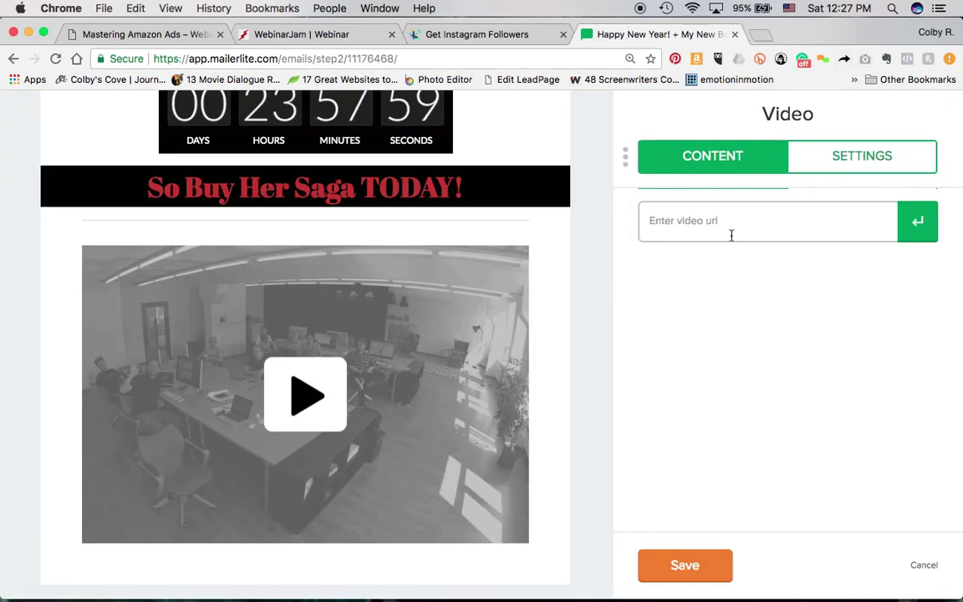
{"action": "key", "text": "super+v"}
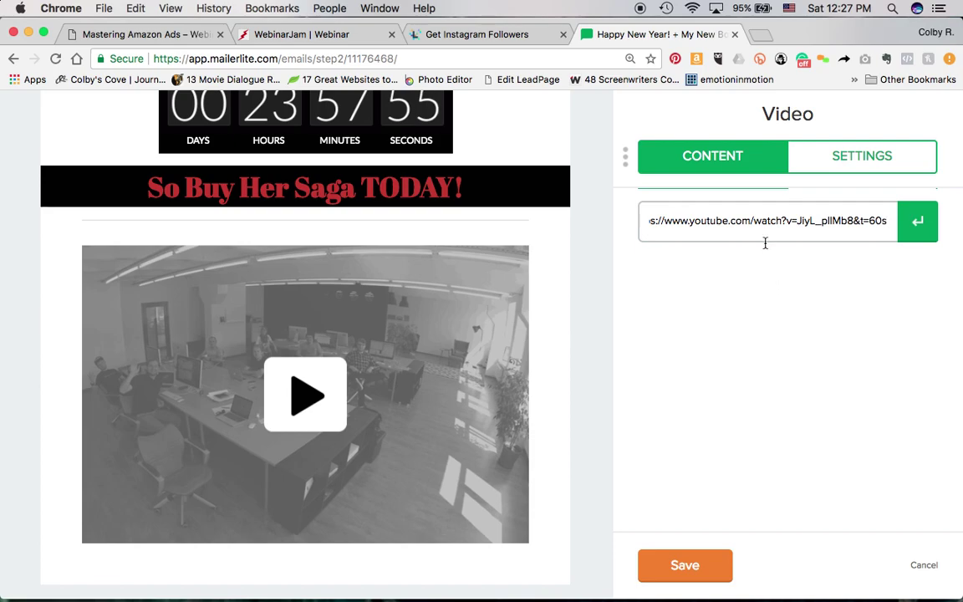
{"action": "key", "text": "super+Left"}
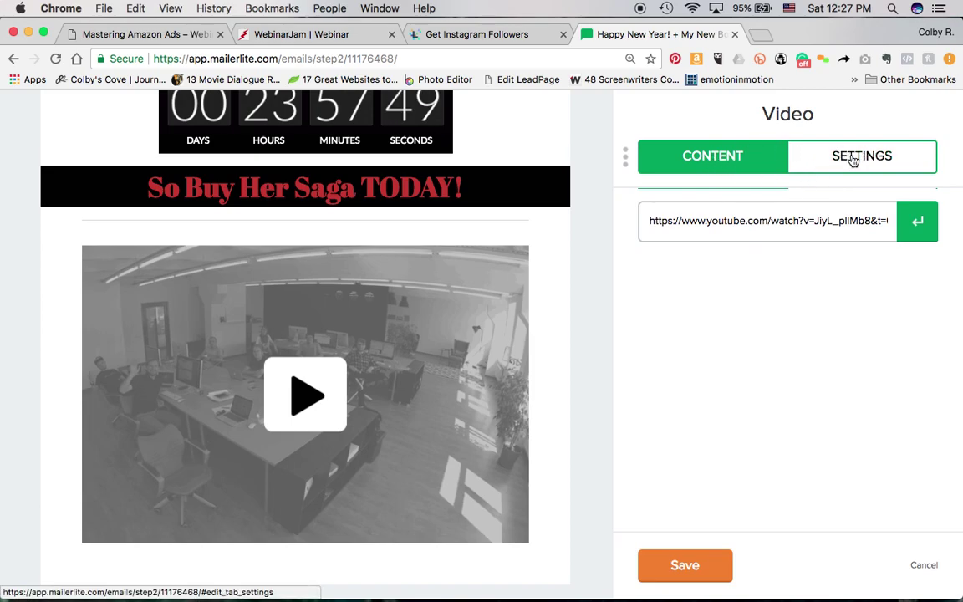
{"action": "left_click", "coordinate": [919, 232]}
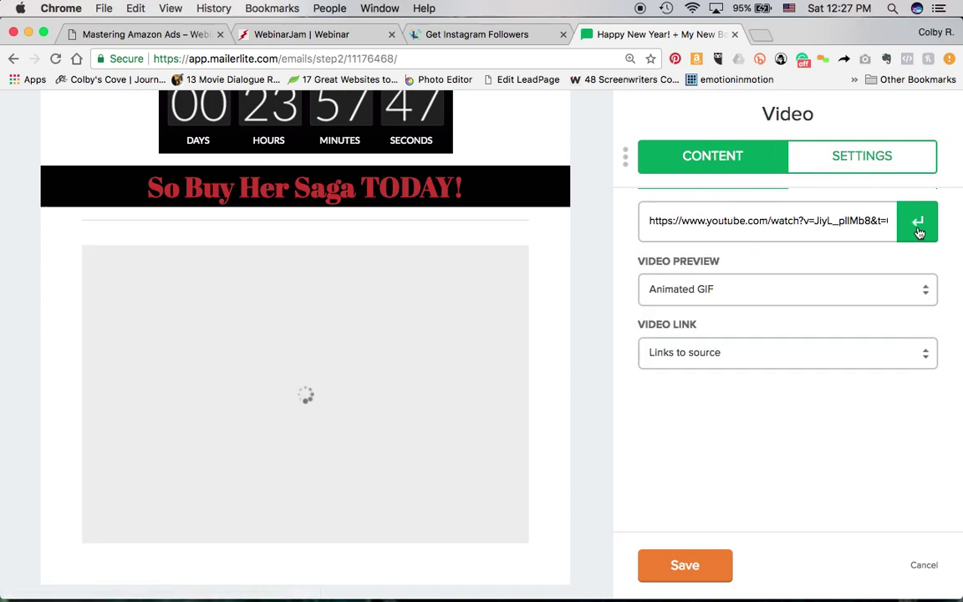
{"action": "left_click", "coordinate": [916, 224]}
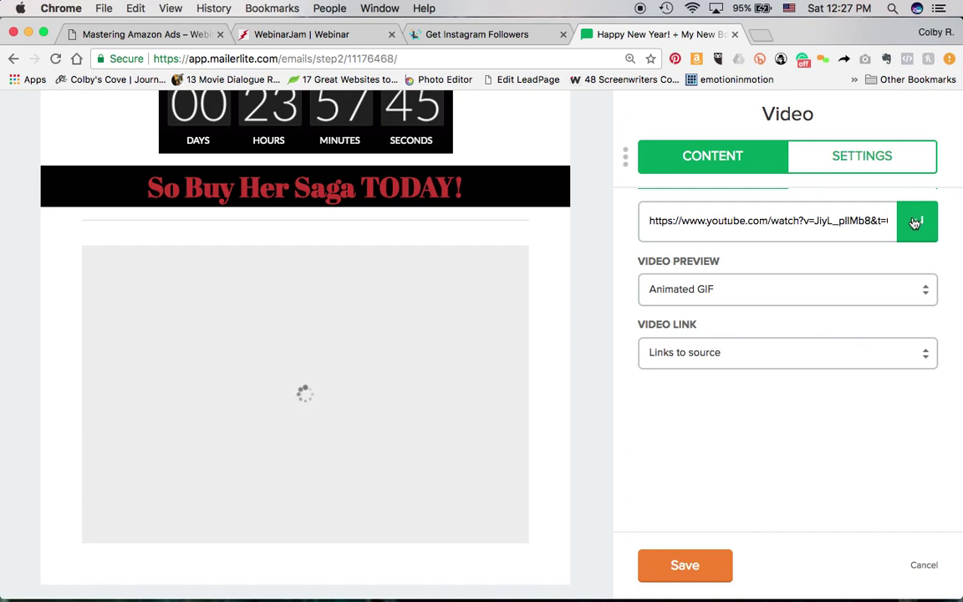
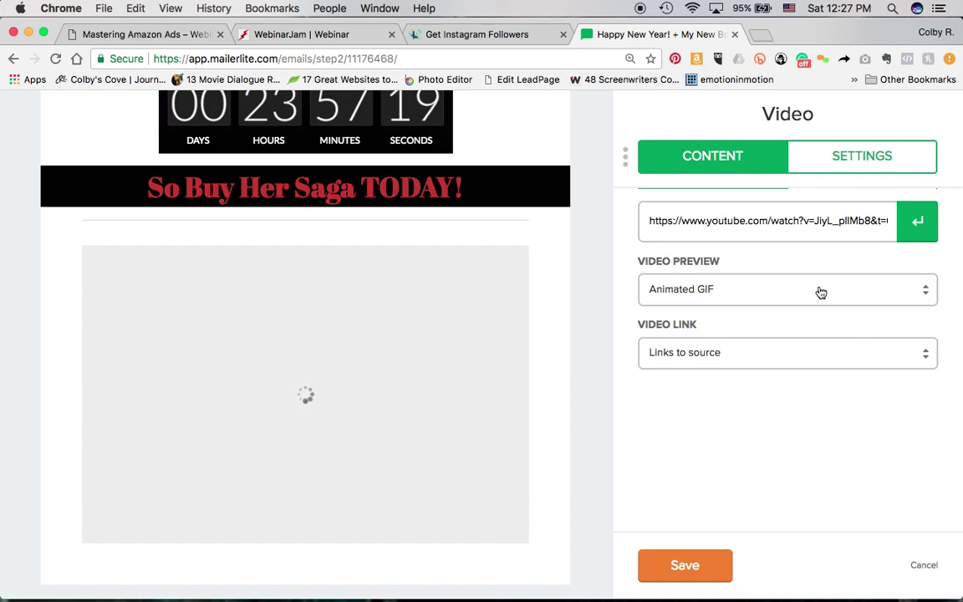
- Set the Video block's preview to Static image
{"action": "left_click", "coordinate": [821, 292]}
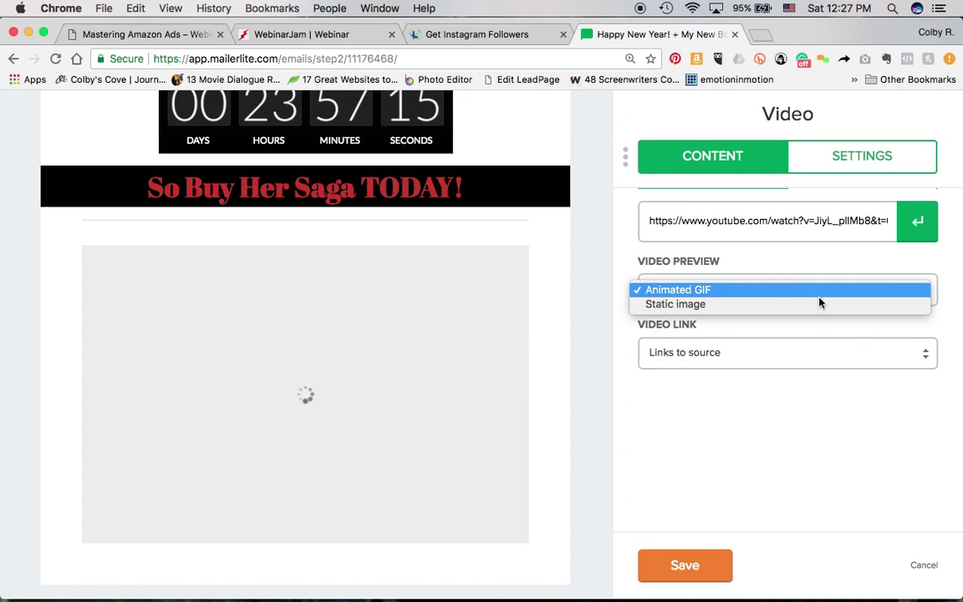
{"action": "left_click", "coordinate": [820, 304]}
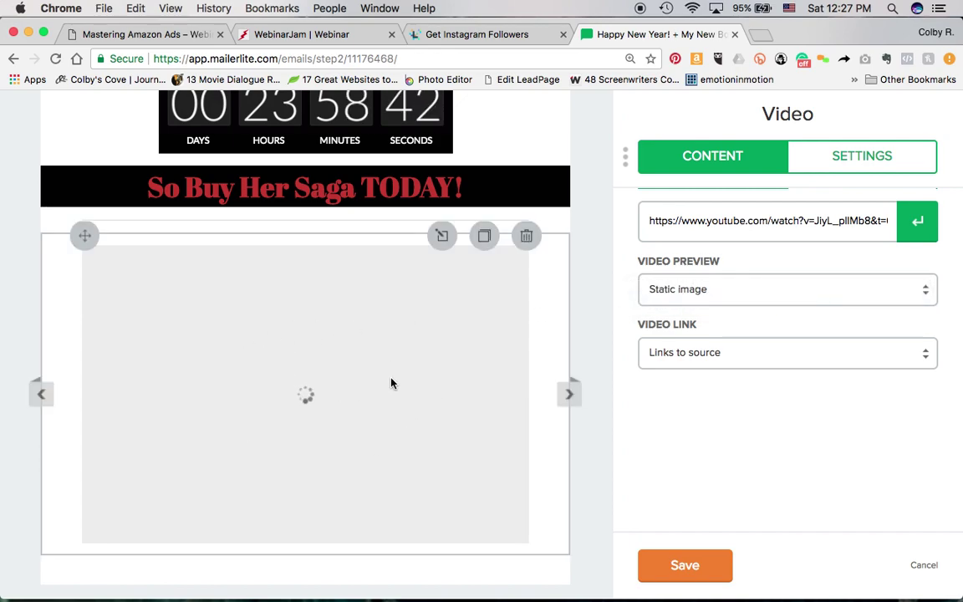
{"action": "left_click", "coordinate": [823, 299]}
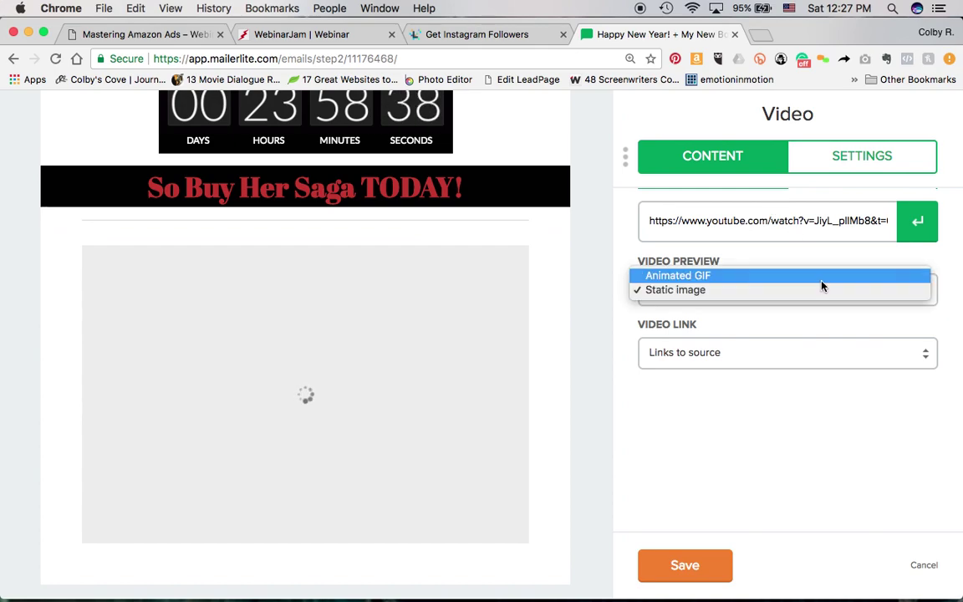
{"action": "left_click", "coordinate": [820, 299]}
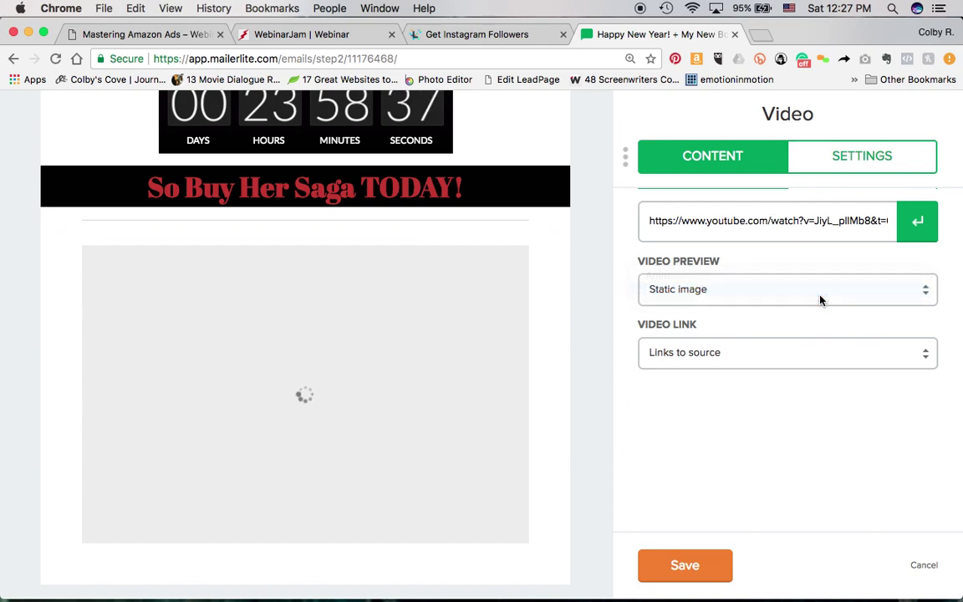
- Try the custom link option for the Video block's link, and return it to Links to source
{"action": "left_click", "coordinate": [817, 362]}
{"action": "left_click", "coordinate": [817, 365]}
{"action": "left_click", "coordinate": [784, 361]}
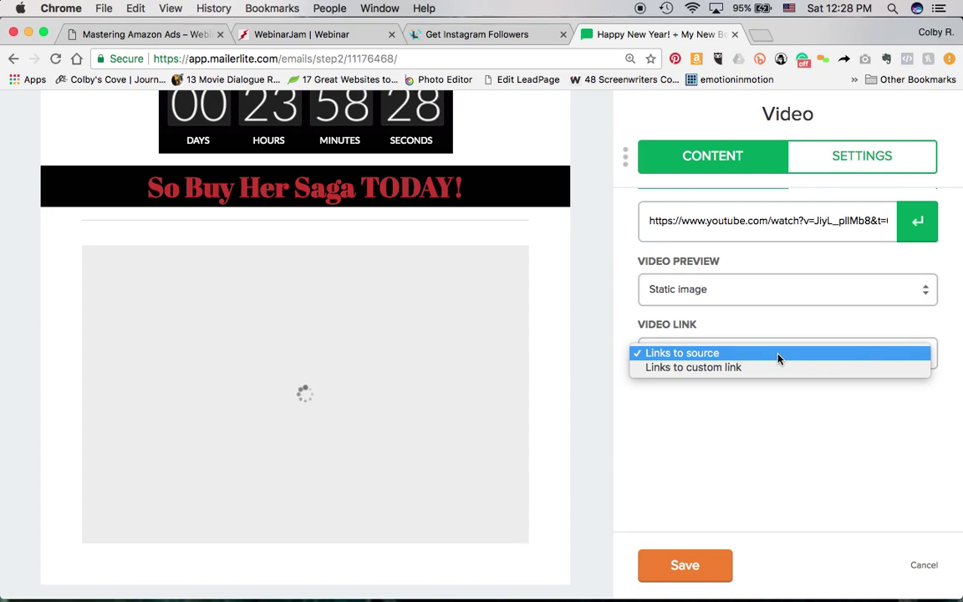
{"action": "left_click", "coordinate": [778, 354]}
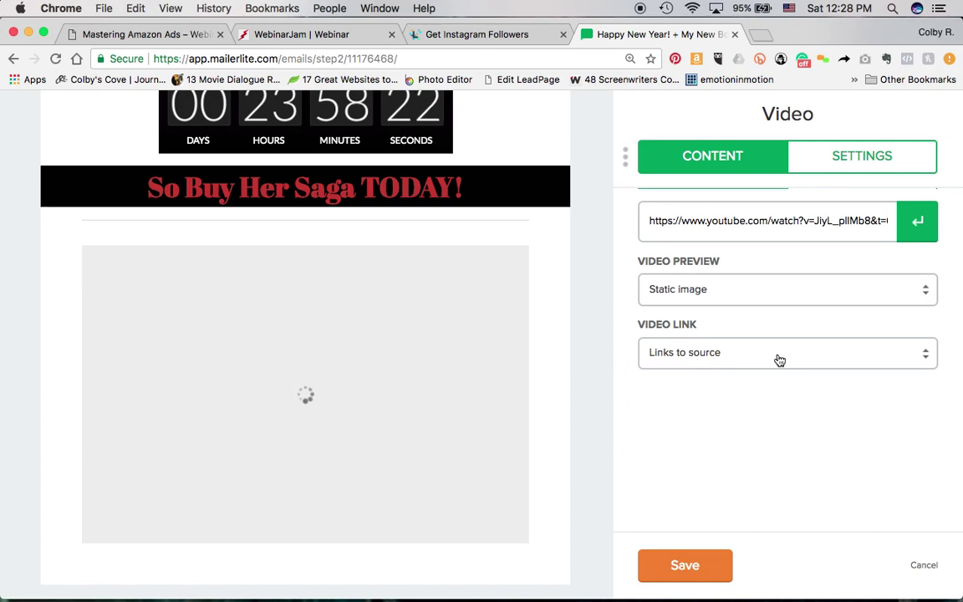
{"action": "left_click", "coordinate": [779, 360]}
{"action": "left_click", "coordinate": [782, 373]}
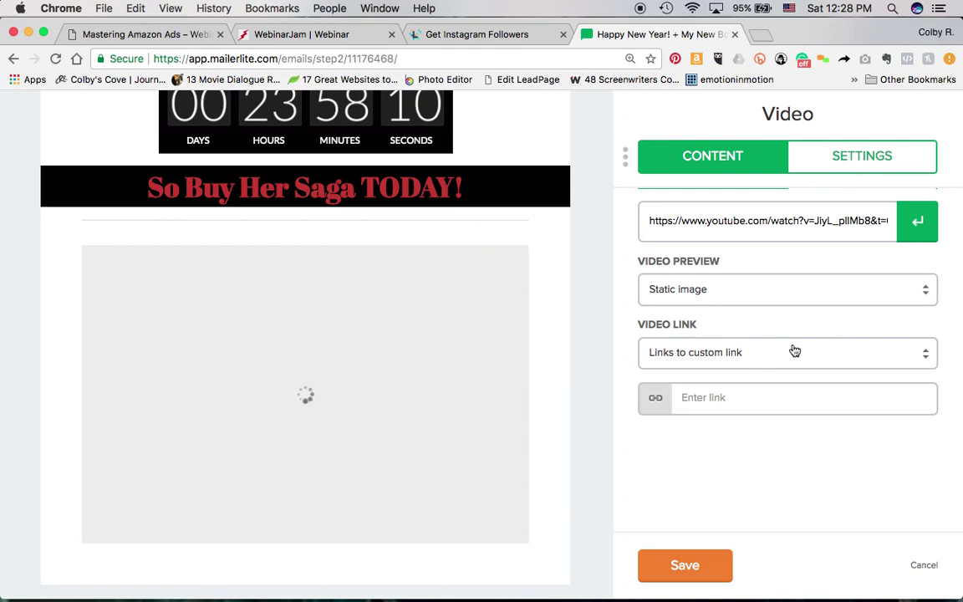
{"action": "left_click", "coordinate": [832, 359]}
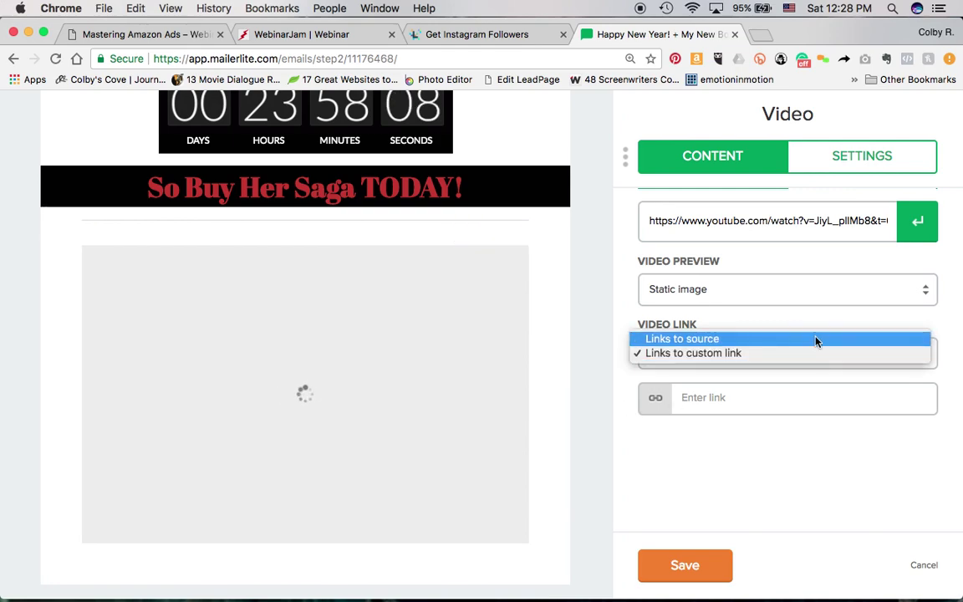
{"action": "left_click", "coordinate": [812, 339]}
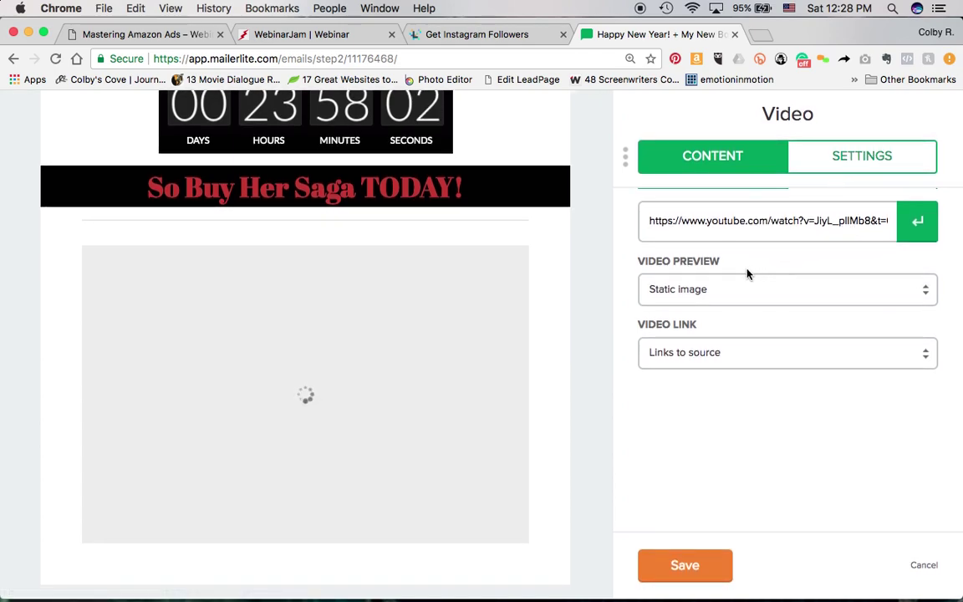
- Choose the red play button for the Video block
{"action": "left_click", "coordinate": [836, 161]}
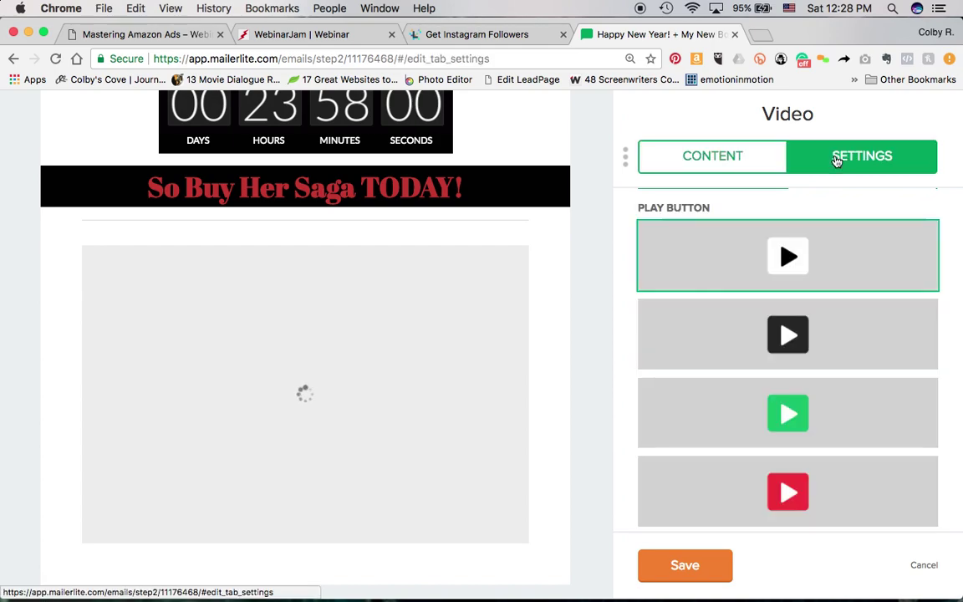
{"action": "scroll", "coordinate": [846, 422], "scroll_direction": "down", "scroll_amount": 3}
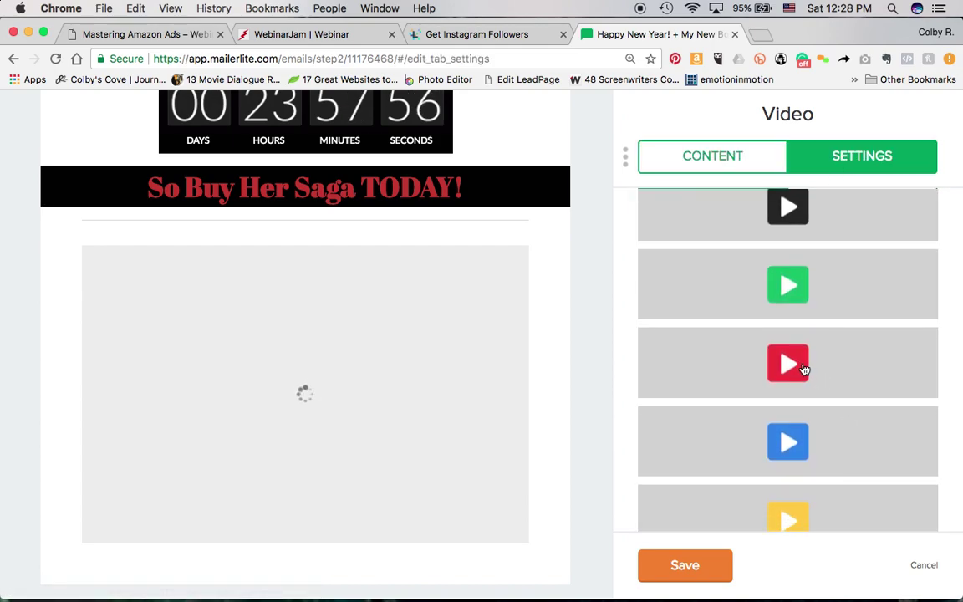
{"action": "left_click", "coordinate": [803, 370]}
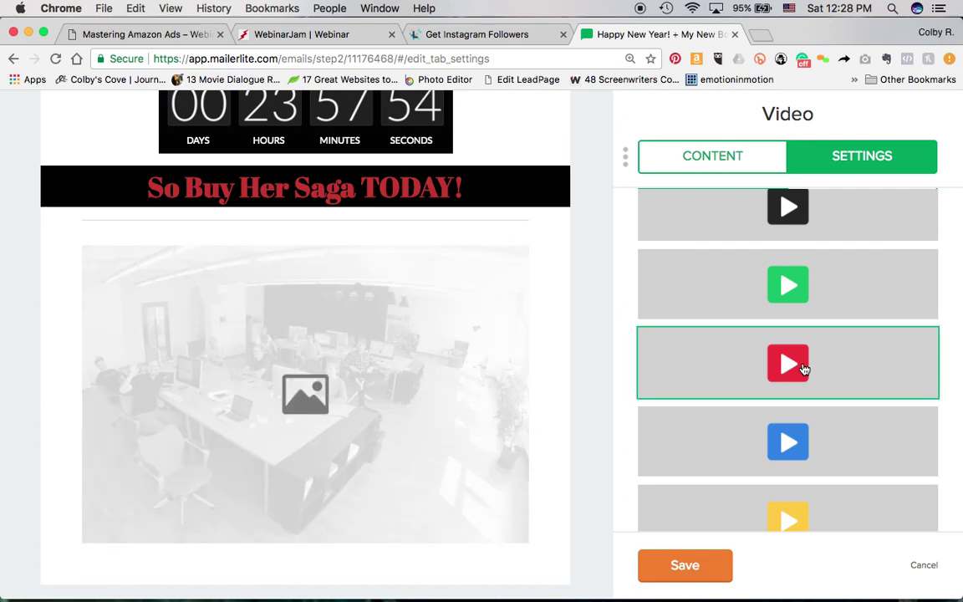
{"action": "scroll", "coordinate": [916, 318], "scroll_direction": "down", "scroll_amount": 1}
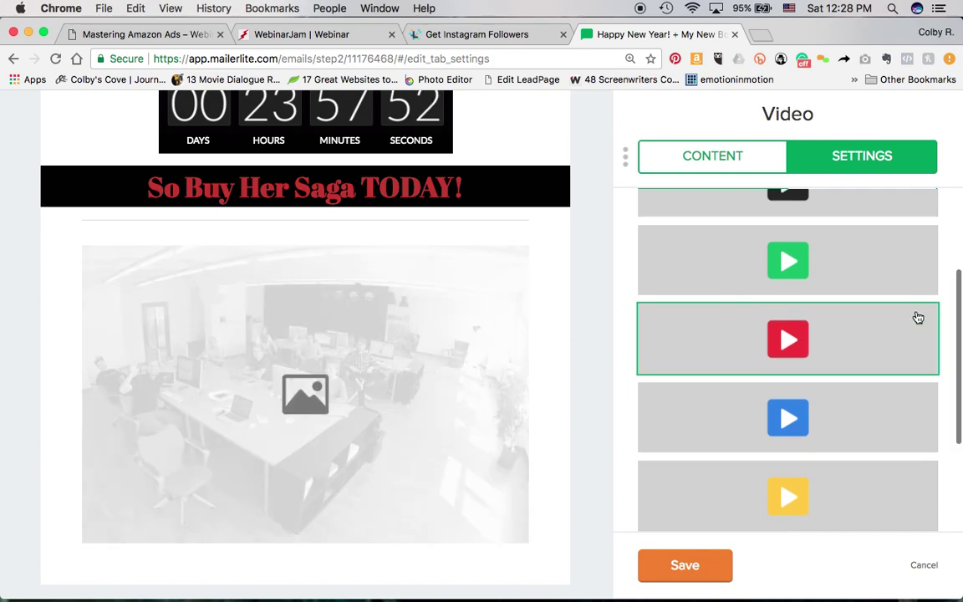
- Review the available play button colours for the Video block and save the block with the red one
{"action": "scroll", "coordinate": [913, 316], "scroll_direction": "up", "scroll_amount": 4}
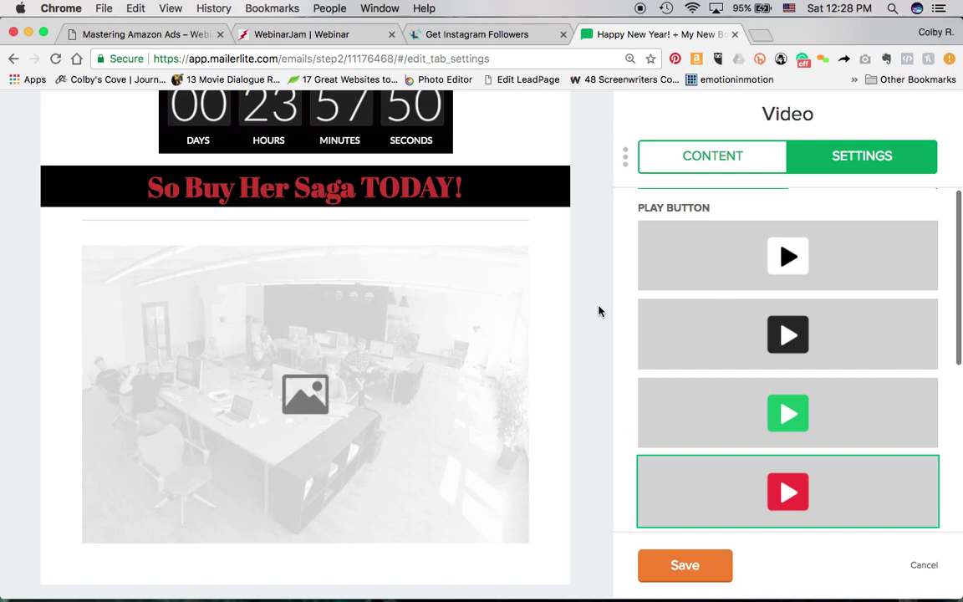
{"action": "mouse_move", "coordinate": [535, 209]}
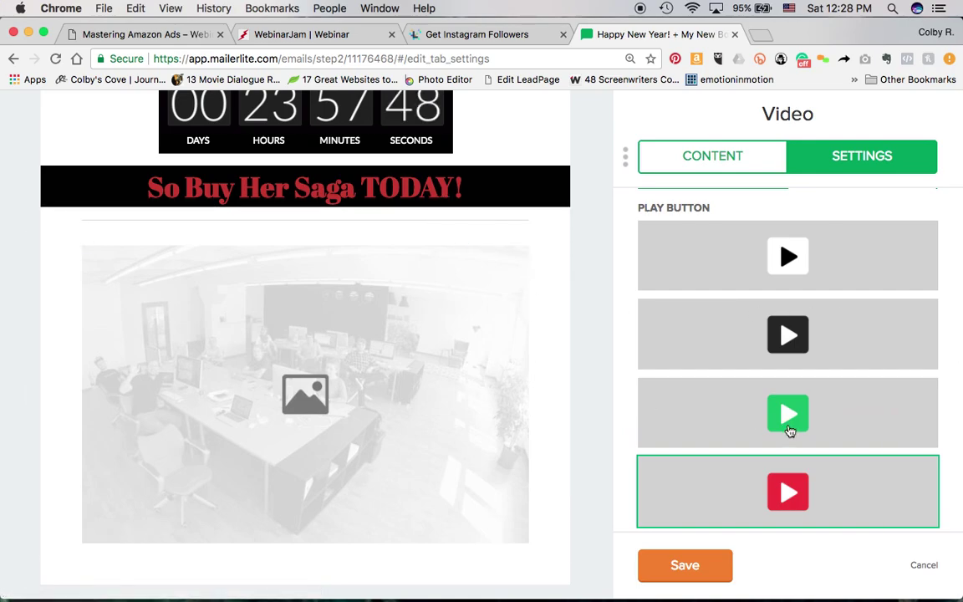
{"action": "scroll", "coordinate": [789, 432], "scroll_direction": "down", "scroll_amount": 5}
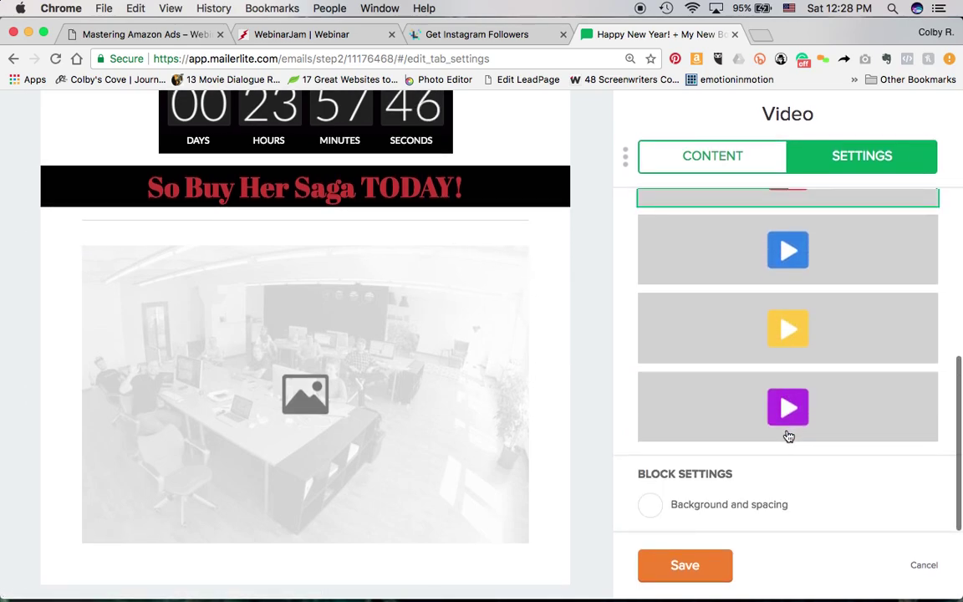
{"action": "left_click", "coordinate": [686, 568]}
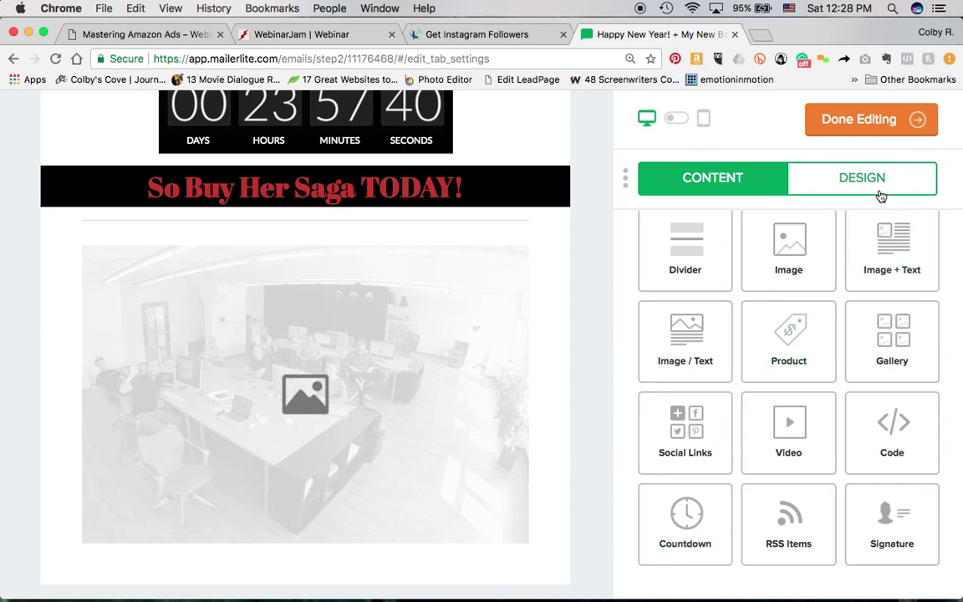
- Reopen the Video block, reload the preview from its YouTube URL and save the block
{"action": "left_click", "coordinate": [447, 440]}
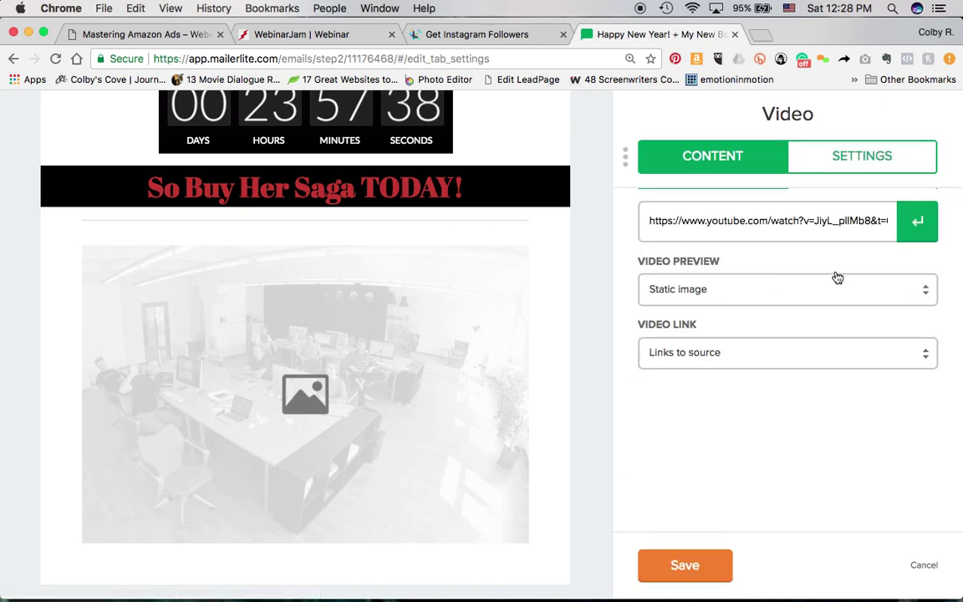
{"action": "left_click", "coordinate": [924, 235]}
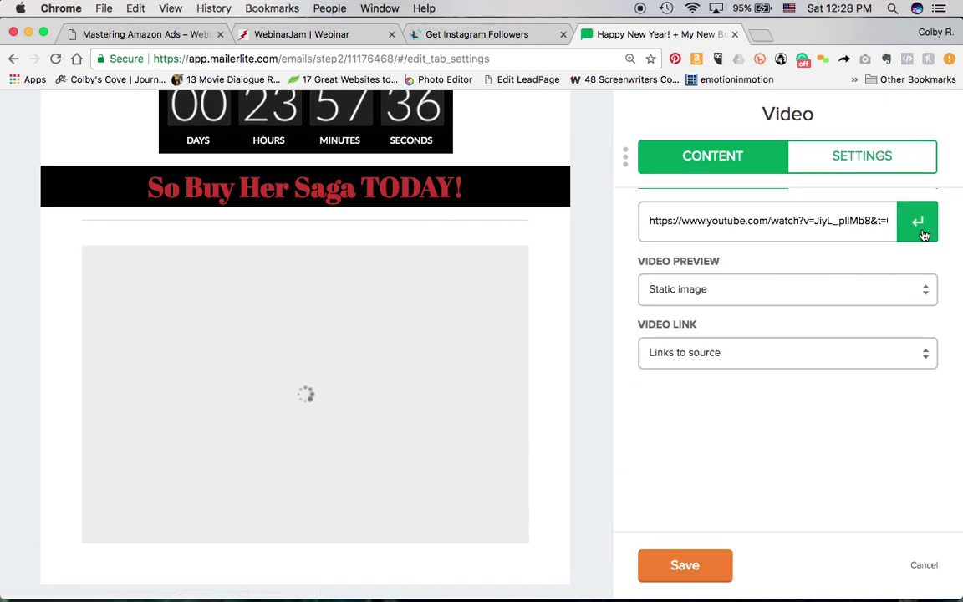
{"action": "left_click", "coordinate": [717, 569]}
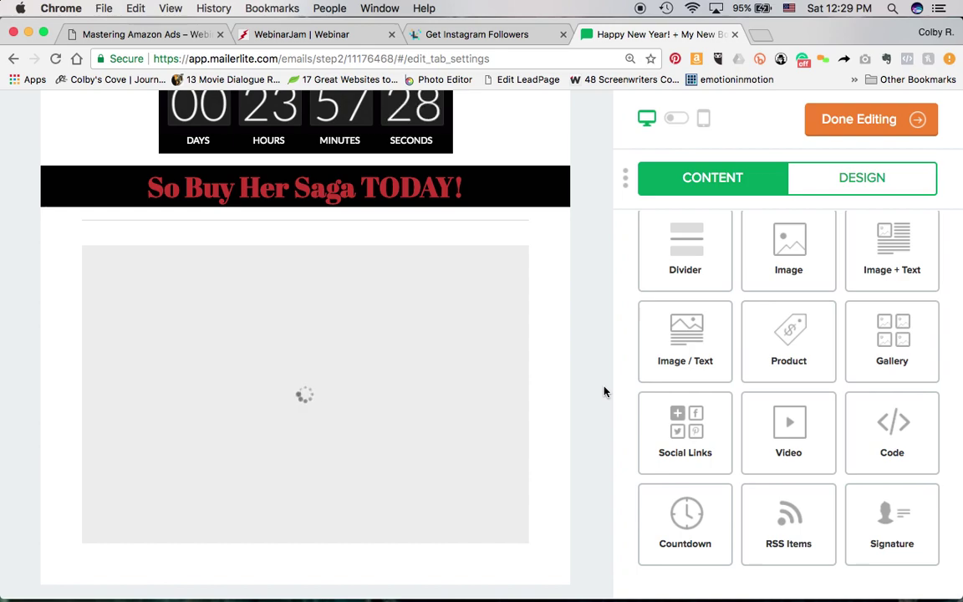
- Add a Divider block below the video in the email
{"action": "scroll", "coordinate": [604, 391], "scroll_direction": "down", "scroll_amount": 2}
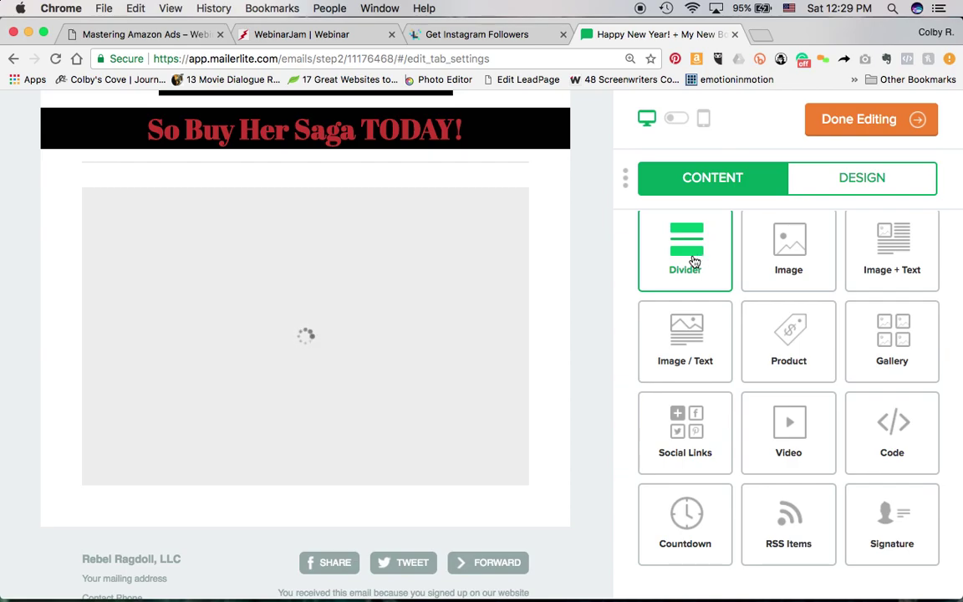
{"action": "scroll", "coordinate": [574, 258], "scroll_direction": "up", "scroll_amount": 5}
{"action": "scroll", "coordinate": [574, 258], "scroll_direction": "down", "scroll_amount": 4}
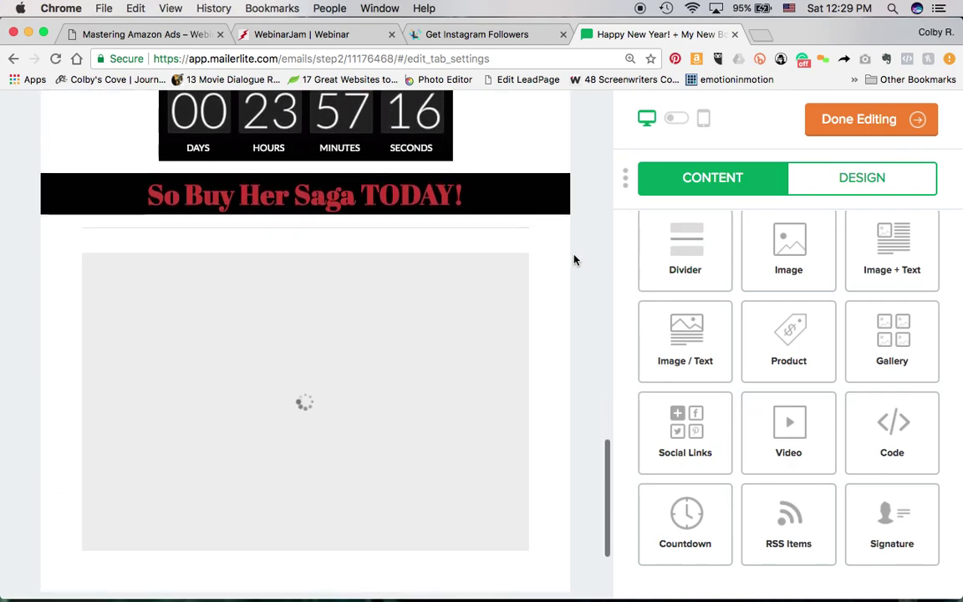
{"action": "left_click", "coordinate": [696, 288]}
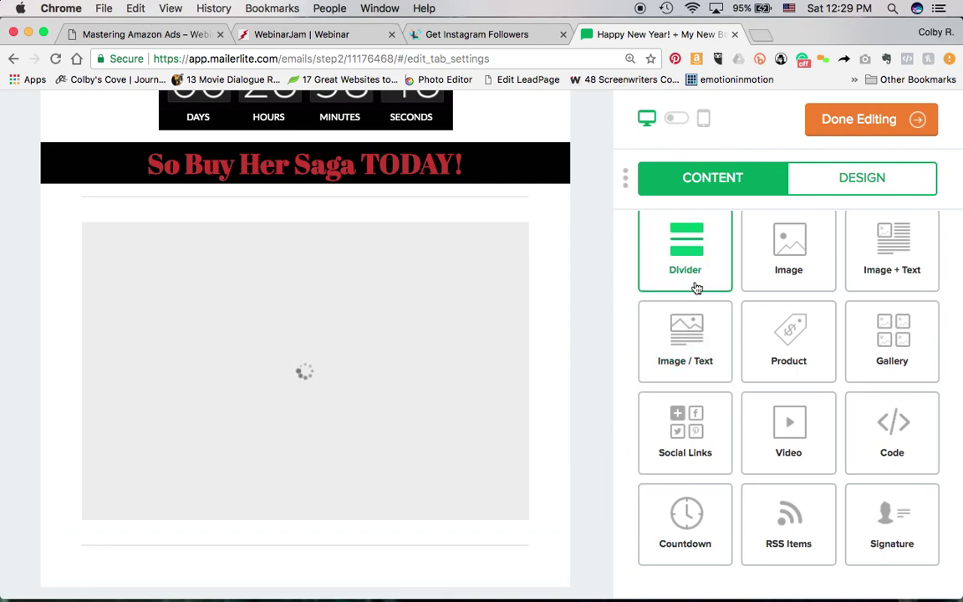
- Add a Gallery block below the new divider and open it for editing
{"action": "left_click", "coordinate": [884, 351]}
{"action": "scroll", "coordinate": [522, 387], "scroll_direction": "down", "scroll_amount": 5}
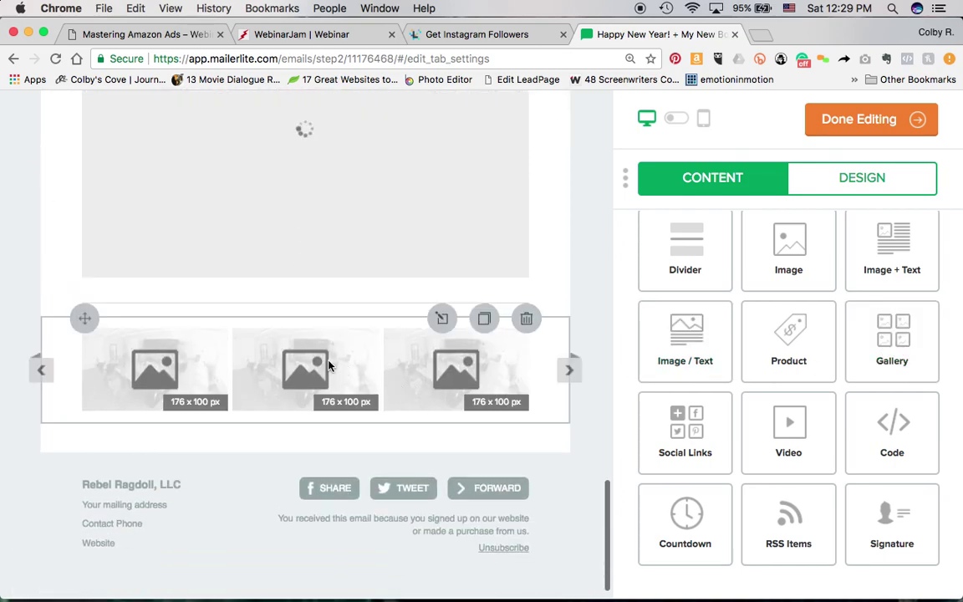
{"action": "left_click", "coordinate": [431, 323]}
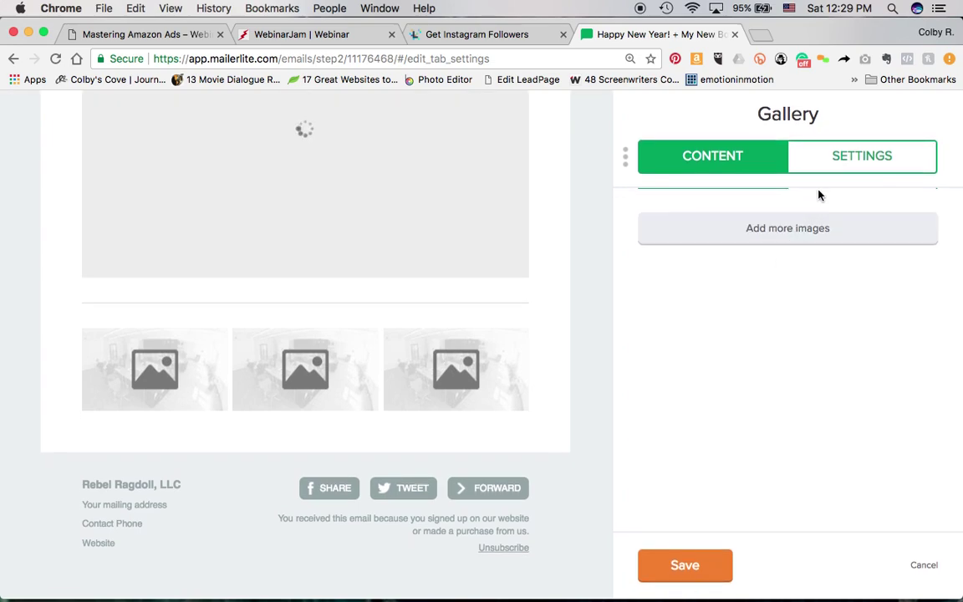
- Try Mixed images per line in the gallery's settings, and return the option to 3
{"action": "left_click", "coordinate": [830, 167]}
{"action": "left_click", "coordinate": [785, 236]}
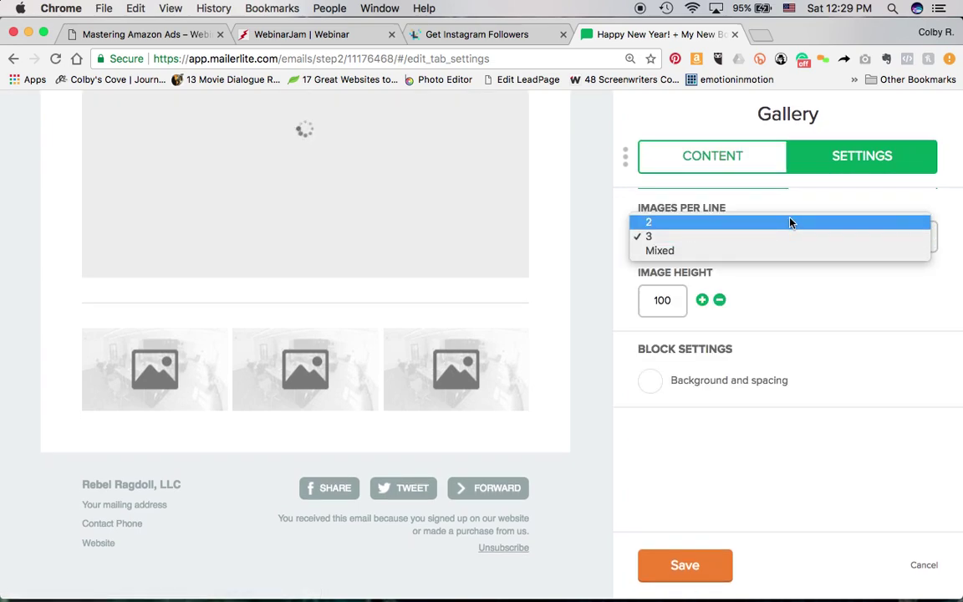
{"action": "left_click", "coordinate": [790, 250]}
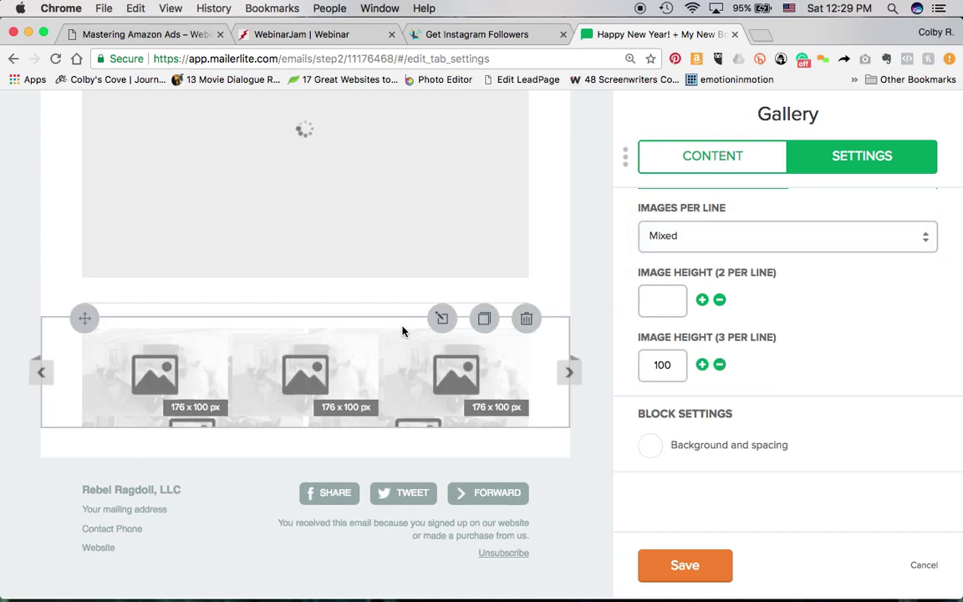
{"action": "left_click", "coordinate": [674, 224]}
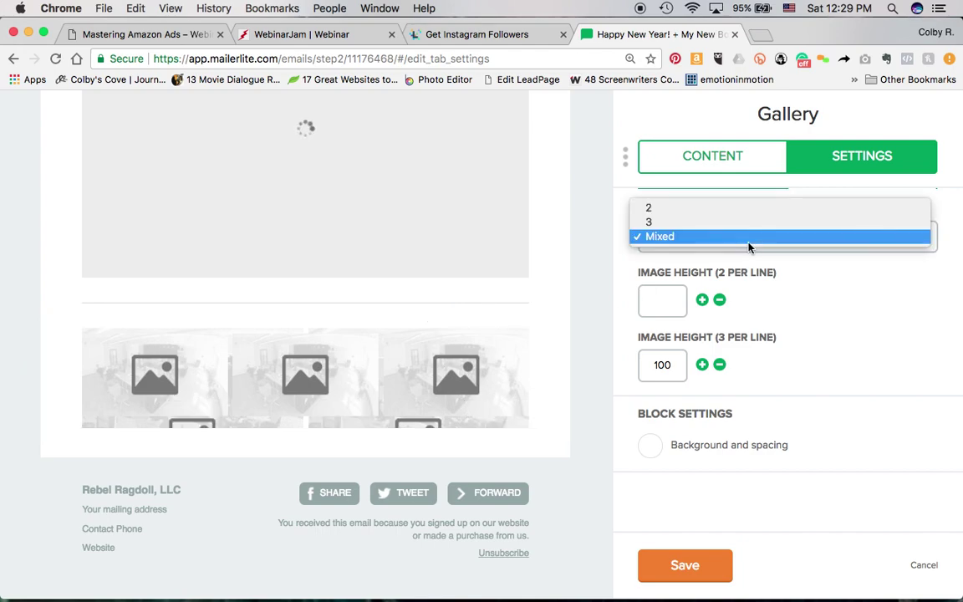
{"action": "left_click", "coordinate": [739, 221]}
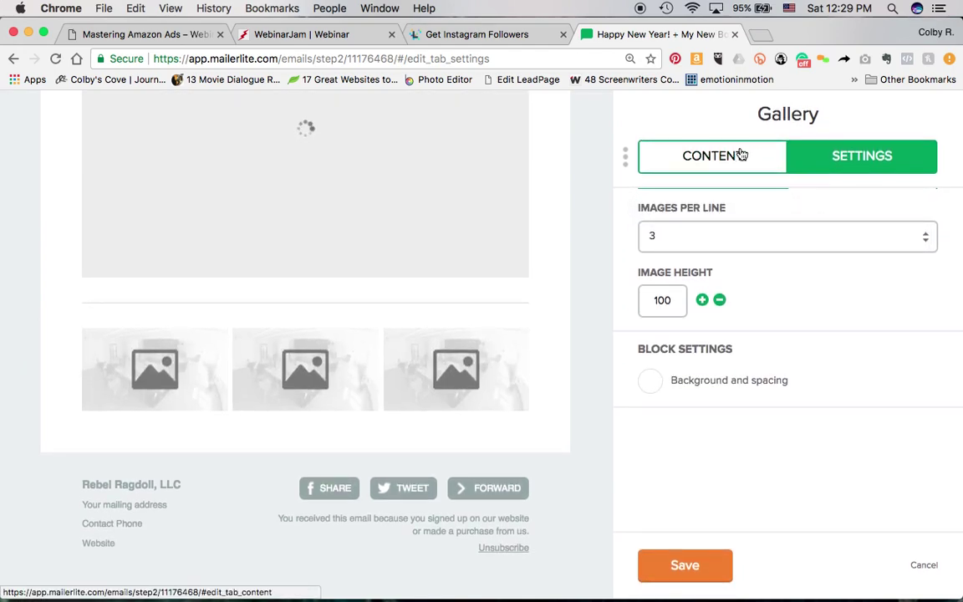
- Discard the gallery edits and delete the Gallery block from the email
{"action": "left_click", "coordinate": [731, 156]}
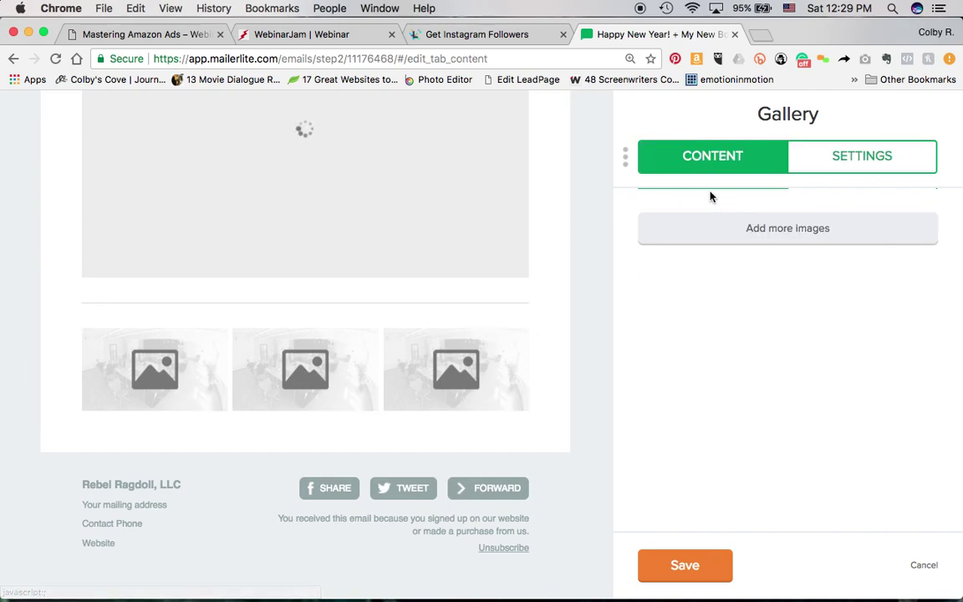
{"action": "left_click", "coordinate": [924, 567]}
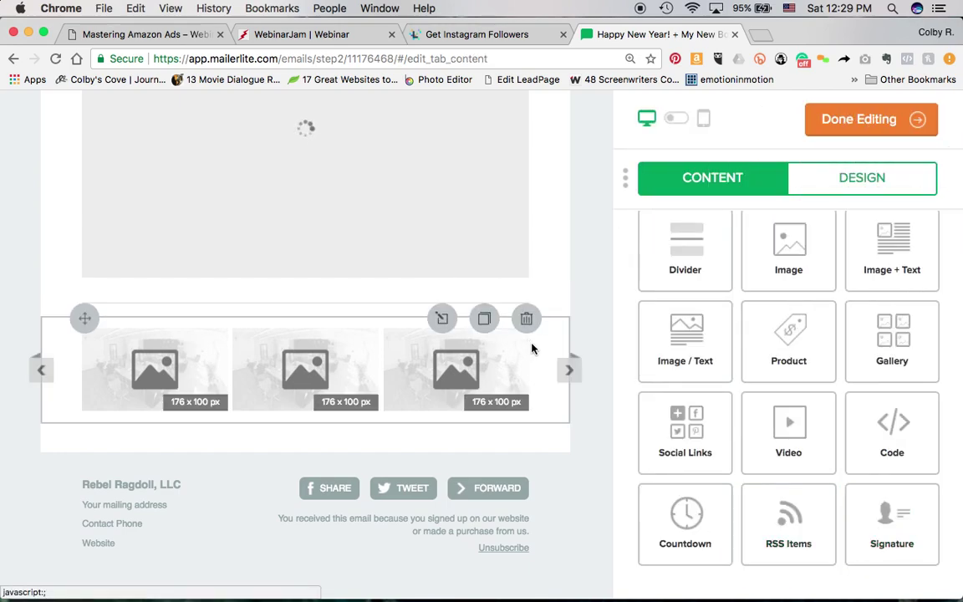
{"action": "left_click", "coordinate": [526, 318]}
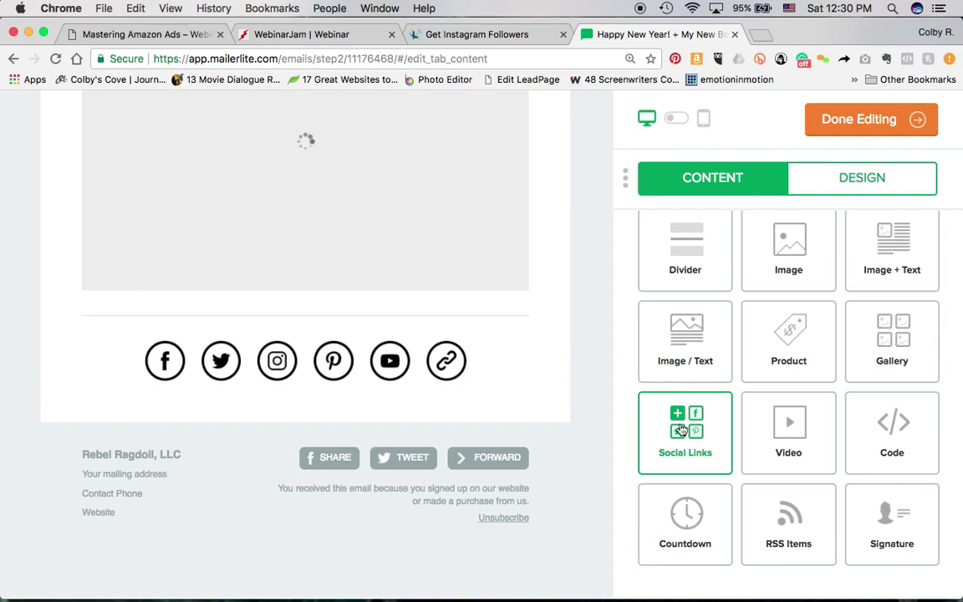
- Open the Social Links block below the divider, review its profile links and add another social network entry
{"action": "mouse_move", "coordinate": [440, 361]}
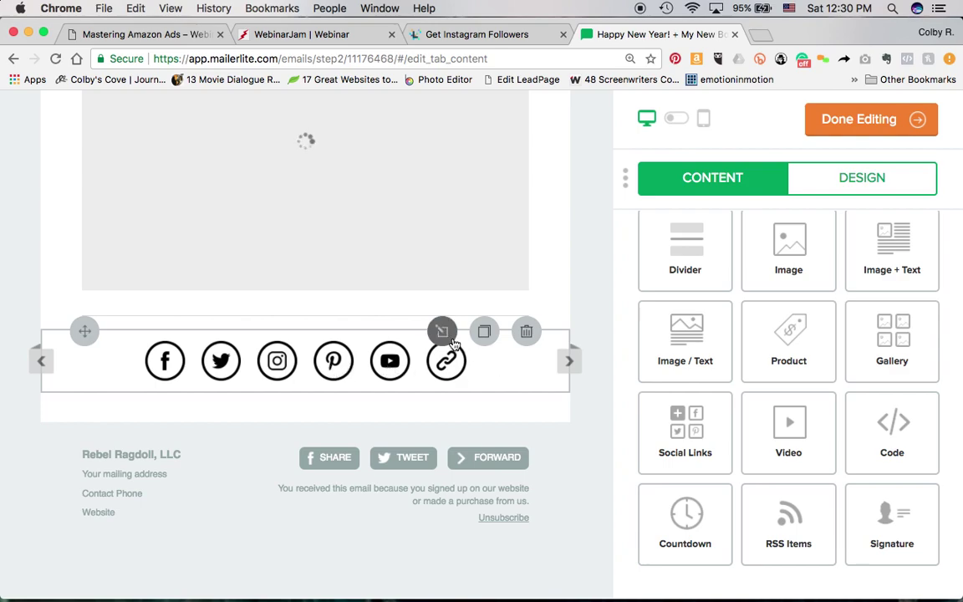
{"action": "left_click", "coordinate": [442, 332]}
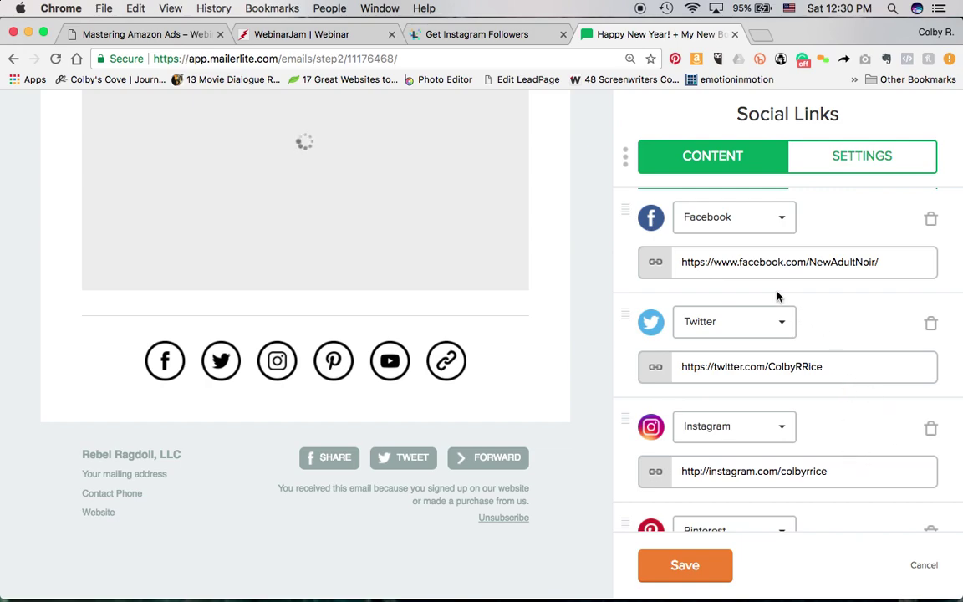
{"action": "scroll", "coordinate": [795, 494], "scroll_direction": "down", "scroll_amount": 6}
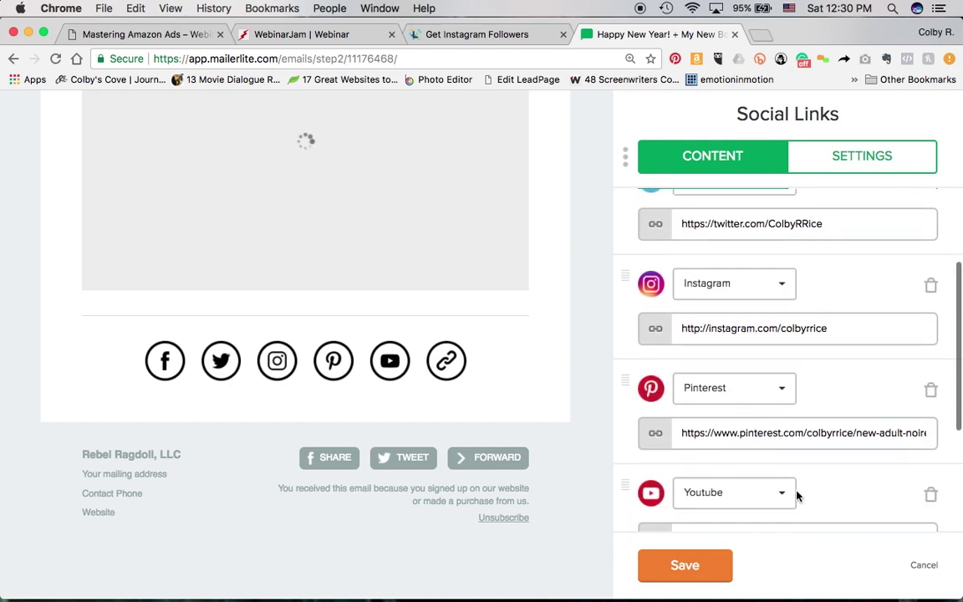
{"action": "scroll", "coordinate": [796, 495], "scroll_direction": "down", "scroll_amount": 2}
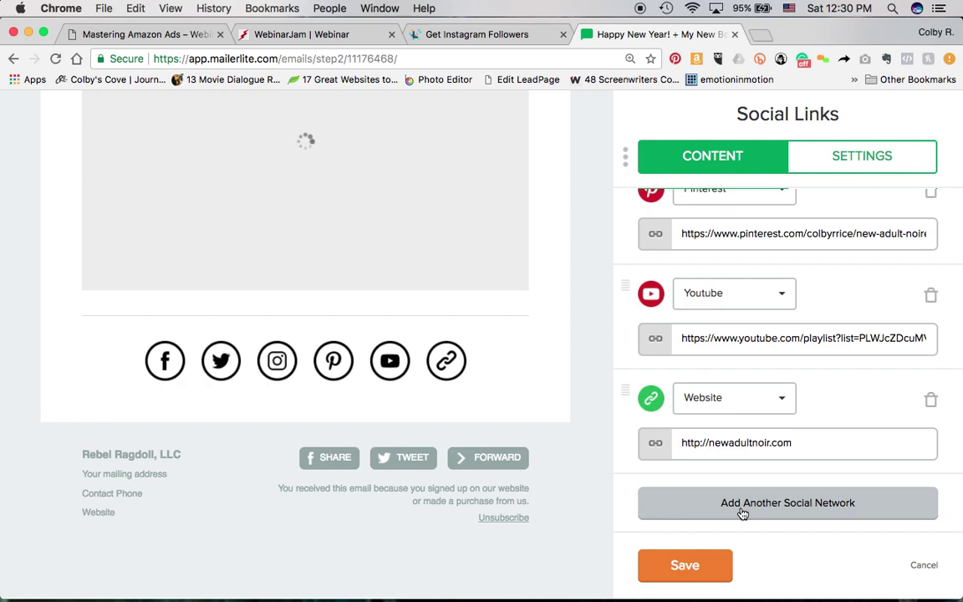
{"action": "left_click", "coordinate": [736, 512]}
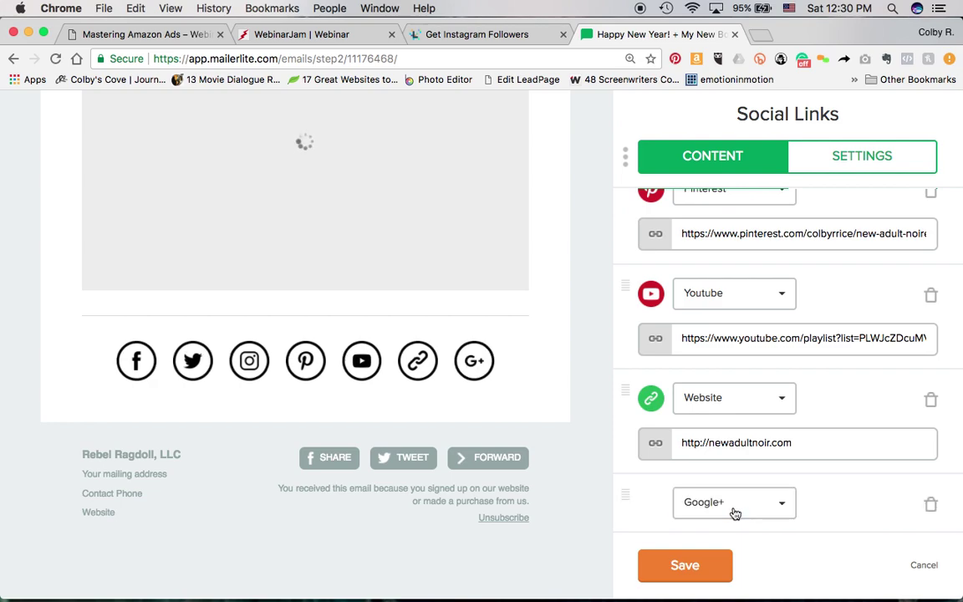
{"action": "scroll", "coordinate": [735, 422], "scroll_direction": "down", "scroll_amount": 2}
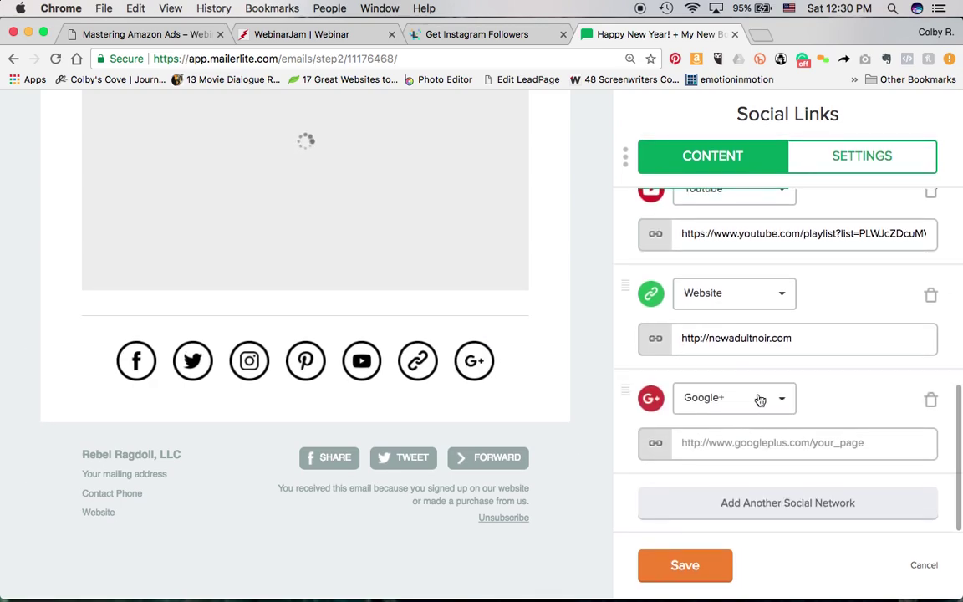
- Try WordPress as the network for the added social link
{"action": "left_click", "coordinate": [760, 400]}
{"action": "scroll", "coordinate": [760, 400], "scroll_direction": "down", "scroll_amount": 5}
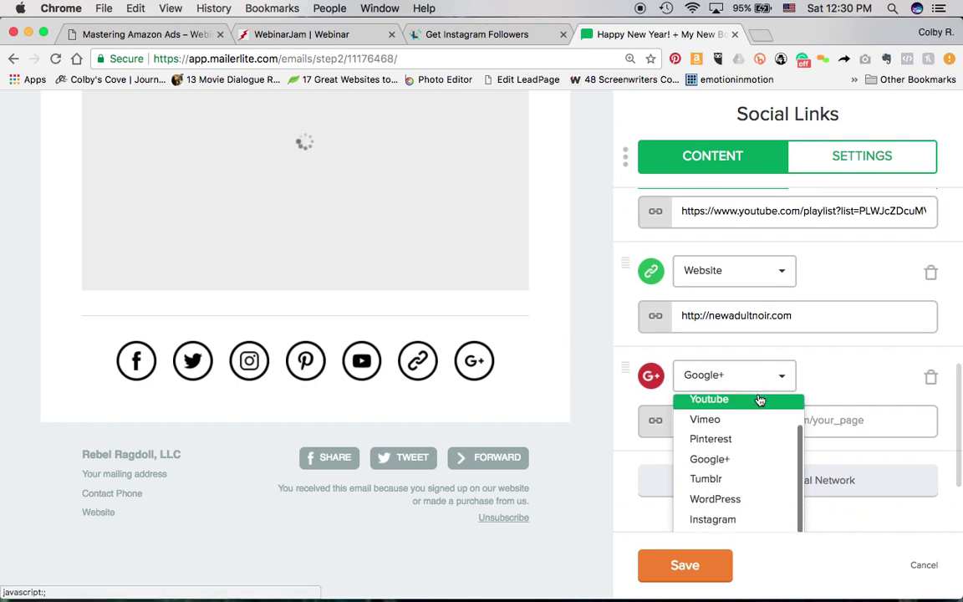
{"action": "scroll", "coordinate": [757, 410], "scroll_direction": "up", "scroll_amount": 1}
{"action": "left_click", "coordinate": [750, 418]}
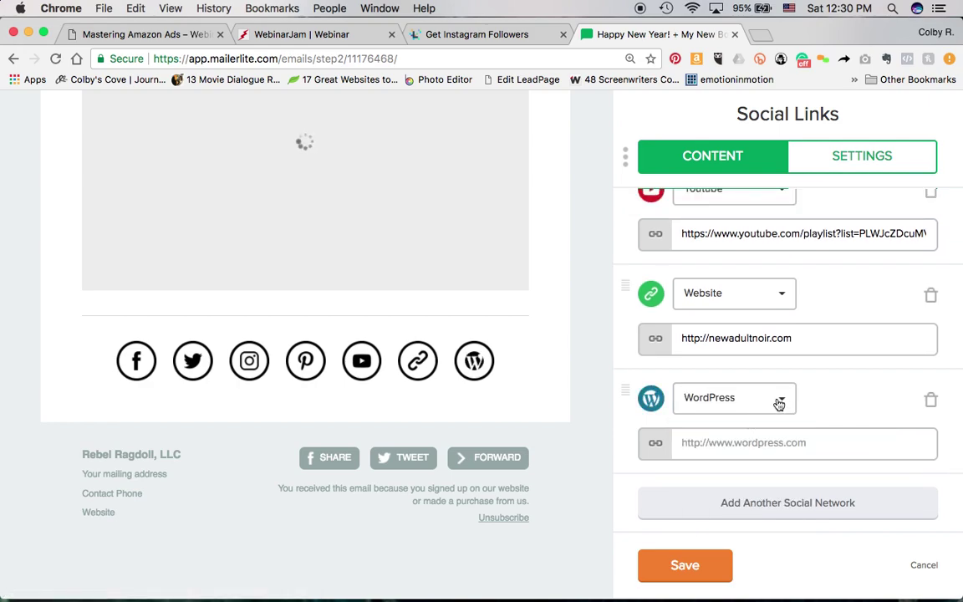
- Try IMDB as the network for the added social link
{"action": "left_click", "coordinate": [779, 405]}
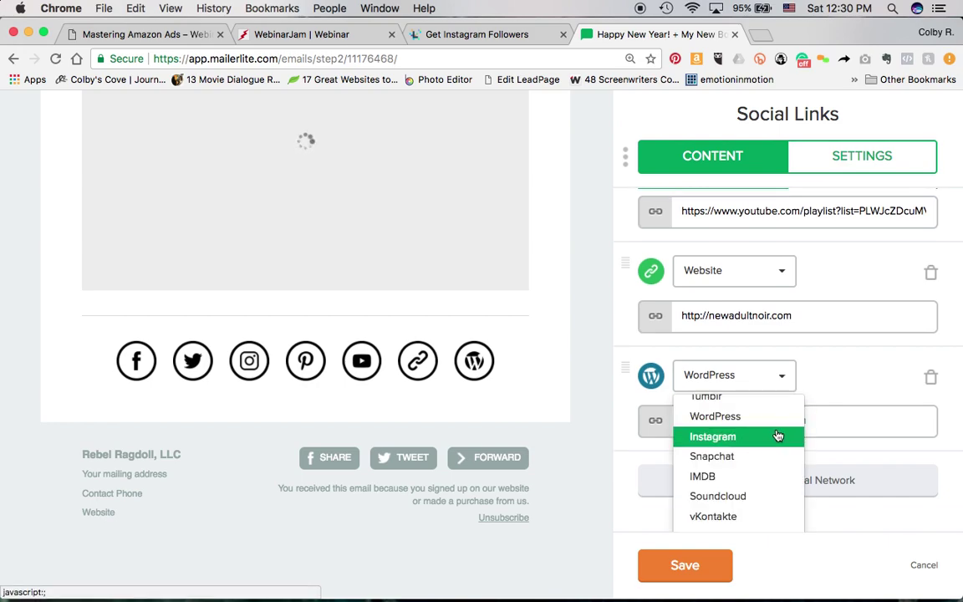
{"action": "left_click", "coordinate": [778, 435]}
{"action": "left_click", "coordinate": [770, 410]}
{"action": "scroll", "coordinate": [769, 410], "scroll_direction": "down", "scroll_amount": 3}
{"action": "left_click", "coordinate": [756, 424]}
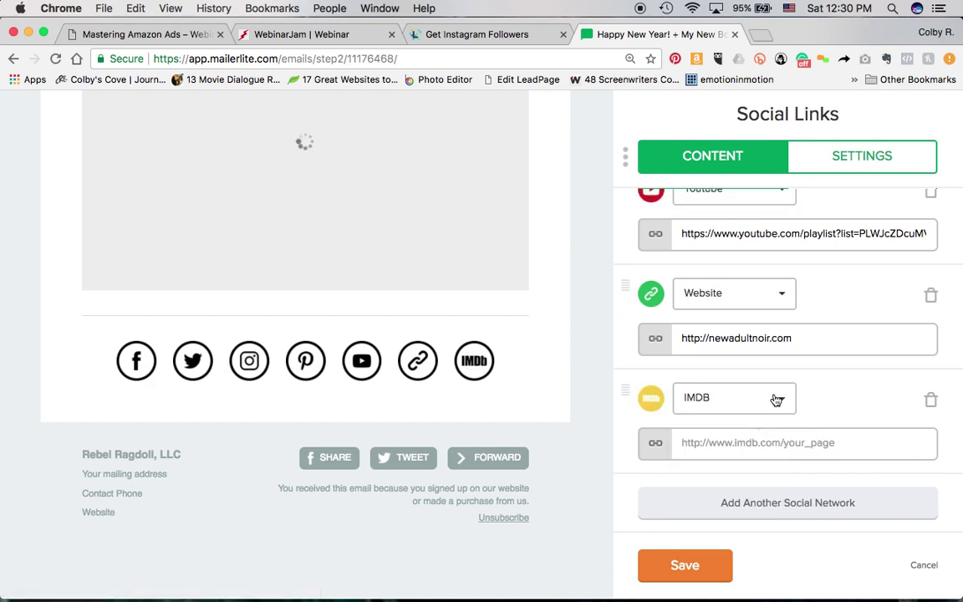
- Set the added social link's network to BookBub
{"action": "left_click", "coordinate": [777, 400]}
{"action": "scroll", "coordinate": [767, 468], "scroll_direction": "down", "scroll_amount": 3}
{"action": "scroll", "coordinate": [767, 484], "scroll_direction": "down", "scroll_amount": 5}
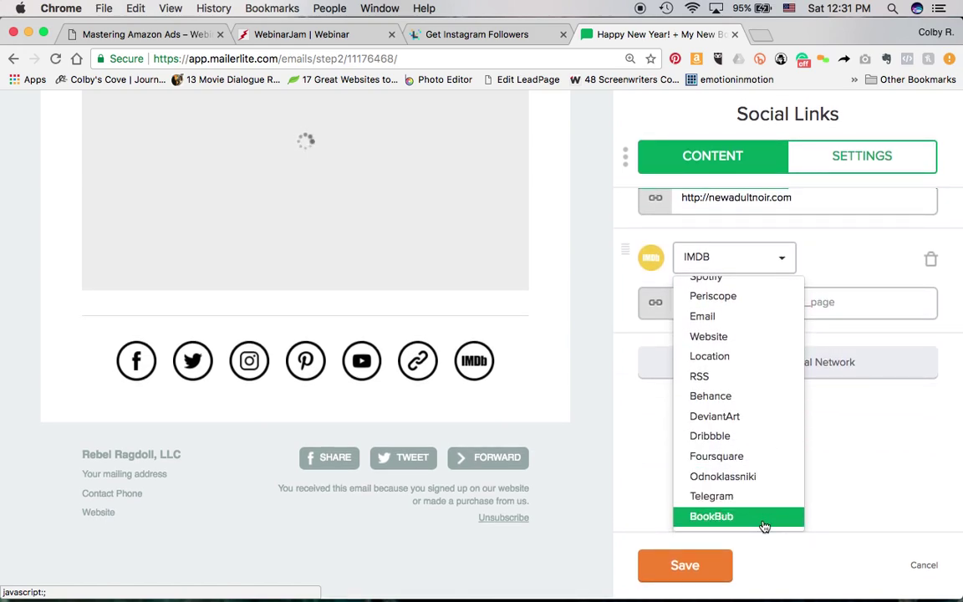
{"action": "left_click", "coordinate": [763, 519]}
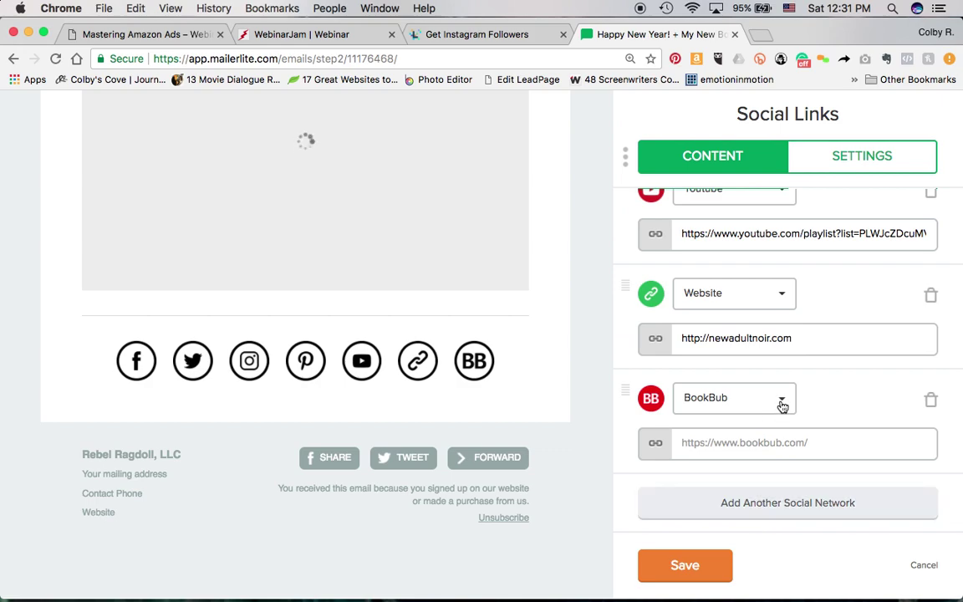
{"action": "left_click", "coordinate": [723, 408]}
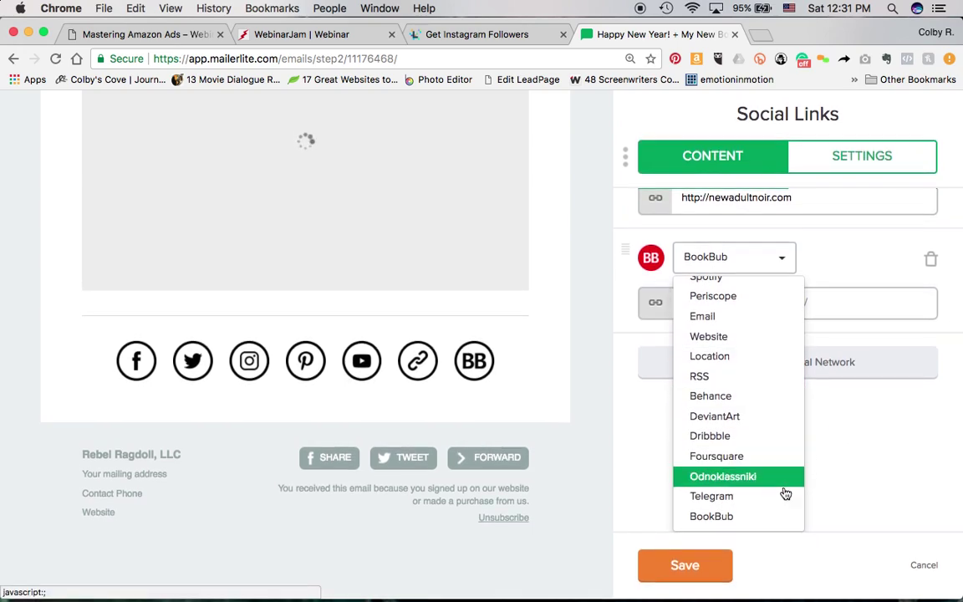
{"action": "left_click", "coordinate": [764, 518]}
{"action": "left_click", "coordinate": [762, 436]}
{"action": "type", "text": "http"}
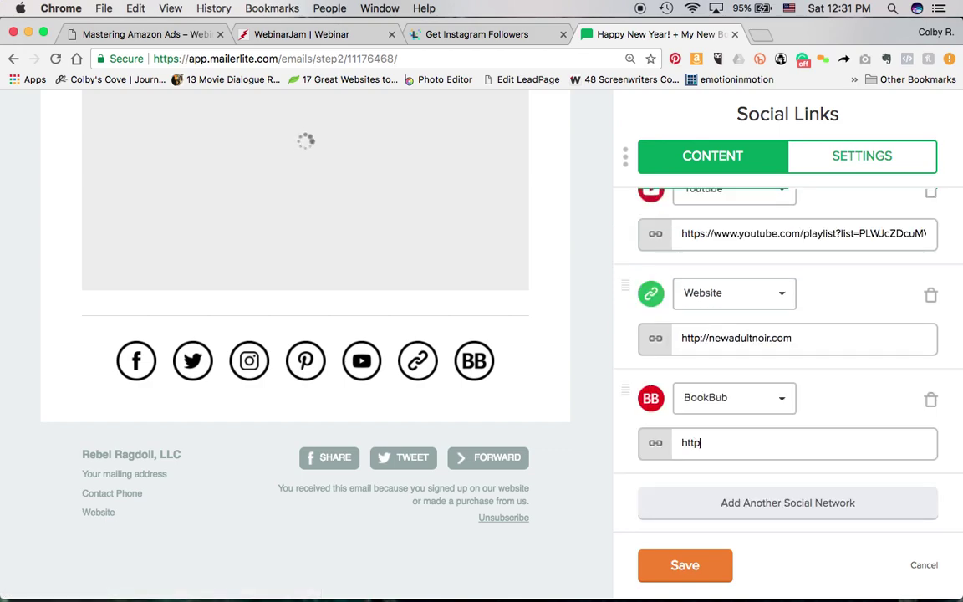
{"action": "type", "text": "s://bookbub.com"}
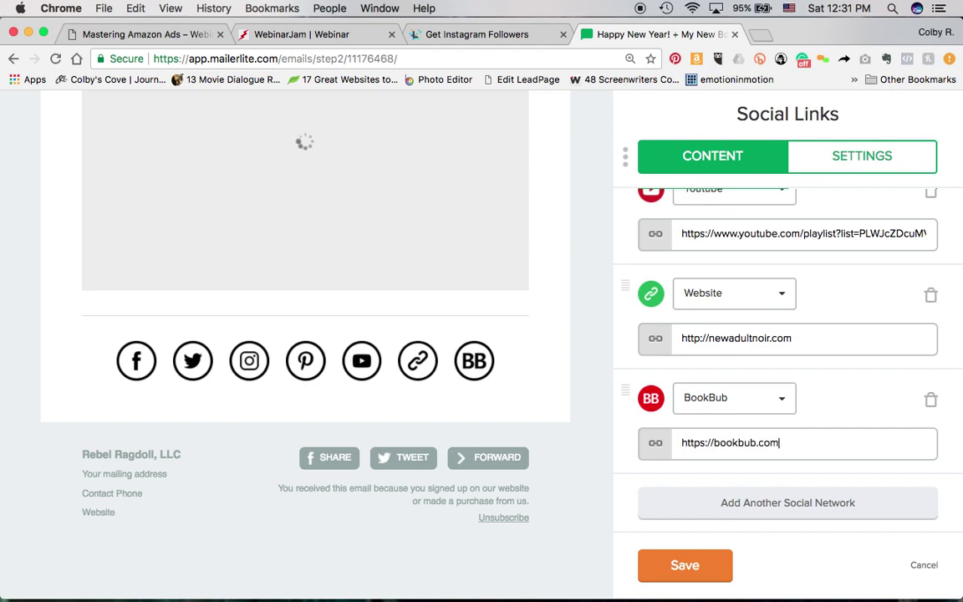
{"action": "left_click", "coordinate": [748, 506]}
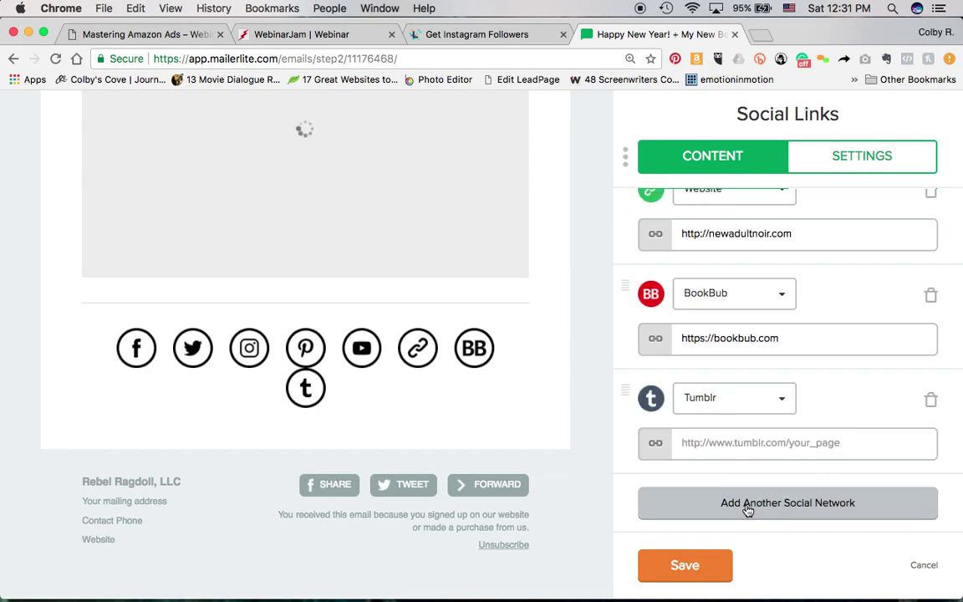
- Switch the extra social entry below BookBub to LinkedIn and delete that entry
{"action": "left_click", "coordinate": [741, 403]}
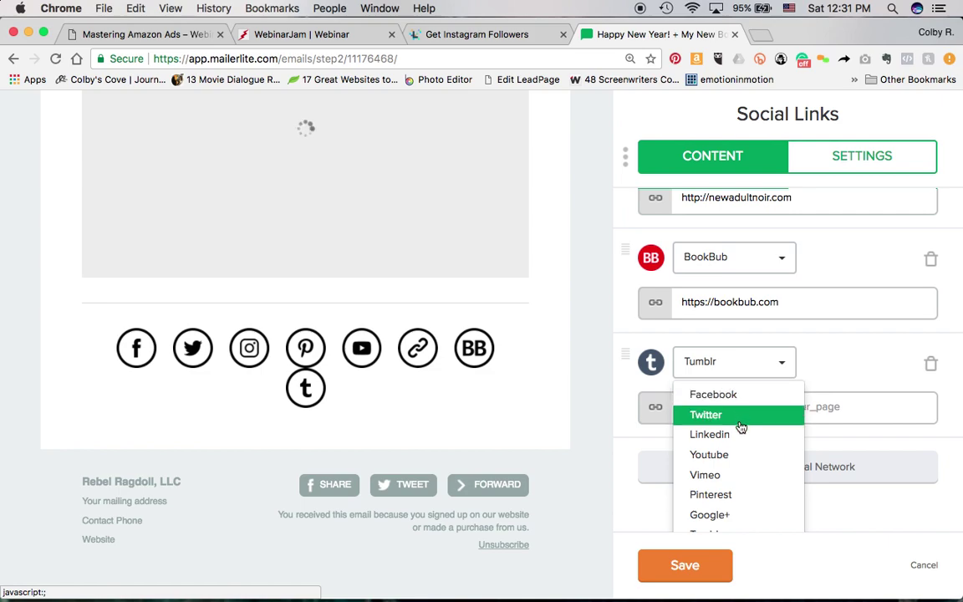
{"action": "scroll", "coordinate": [740, 451], "scroll_direction": "down", "scroll_amount": 3}
{"action": "scroll", "coordinate": [739, 445], "scroll_direction": "up", "scroll_amount": 3}
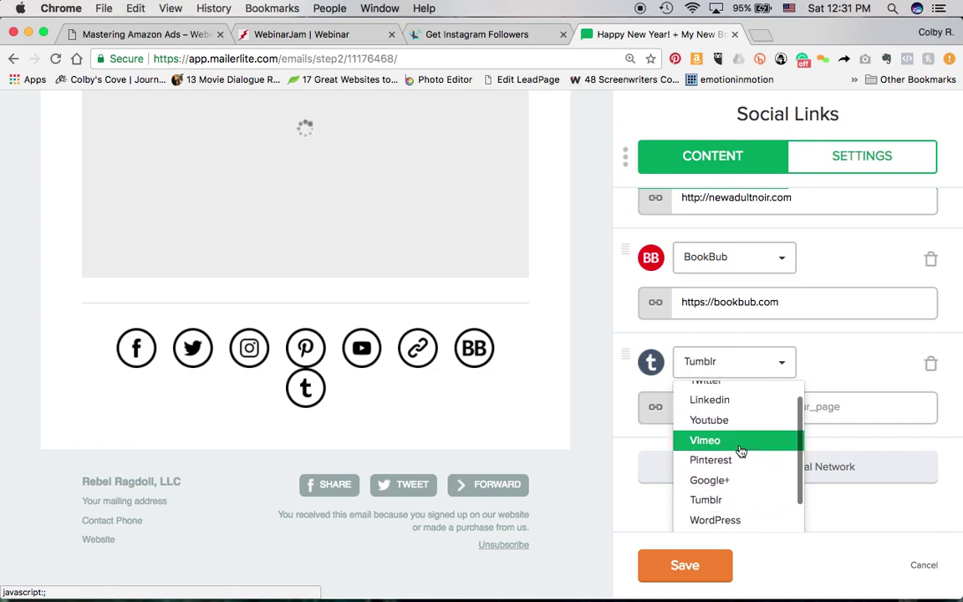
{"action": "left_click", "coordinate": [710, 400]}
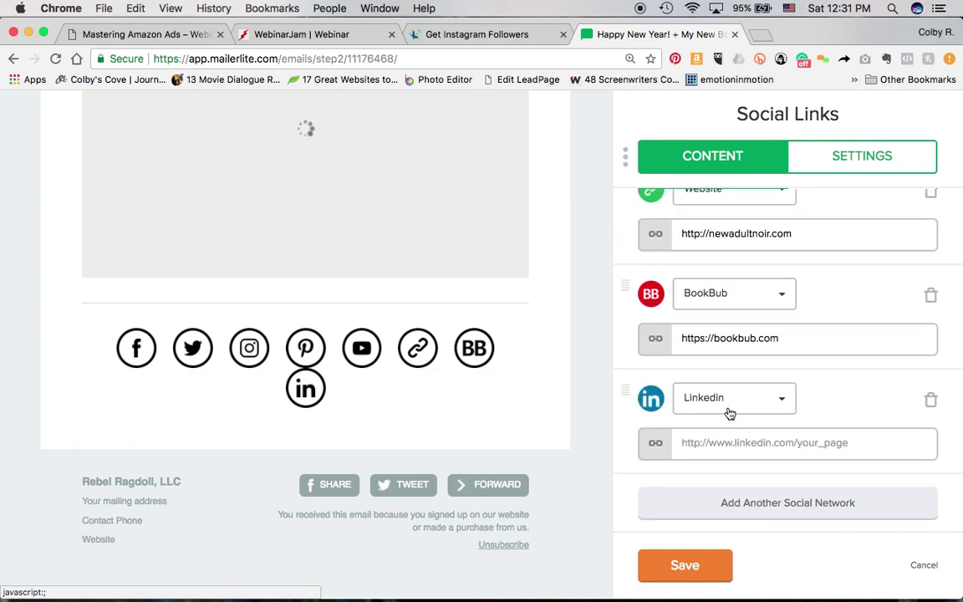
{"action": "left_click", "coordinate": [931, 400]}
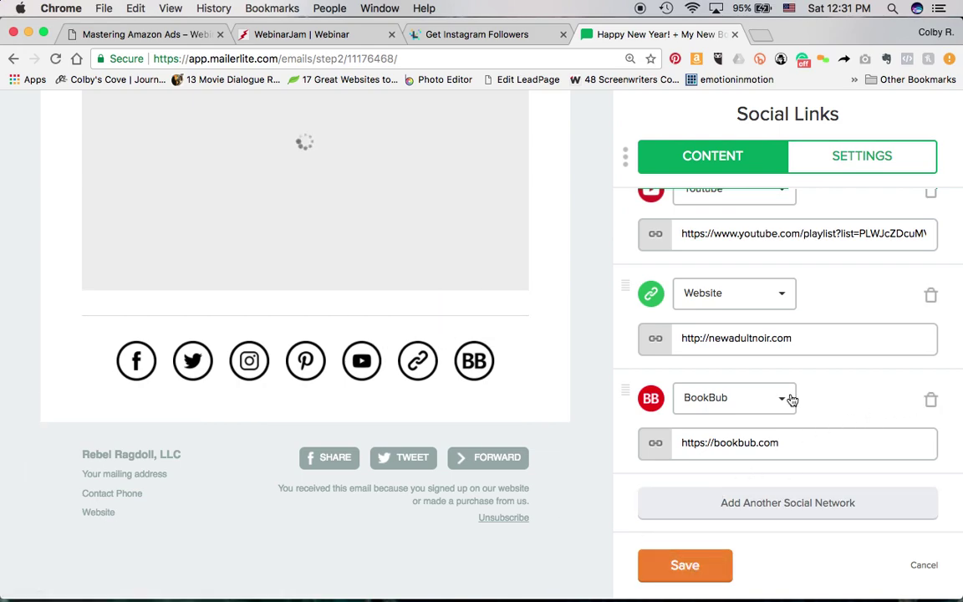
- Try icon styles 2, 3 and 4 for the social links and return to style 1
{"action": "scroll", "coordinate": [790, 399], "scroll_direction": "up", "scroll_amount": 10}
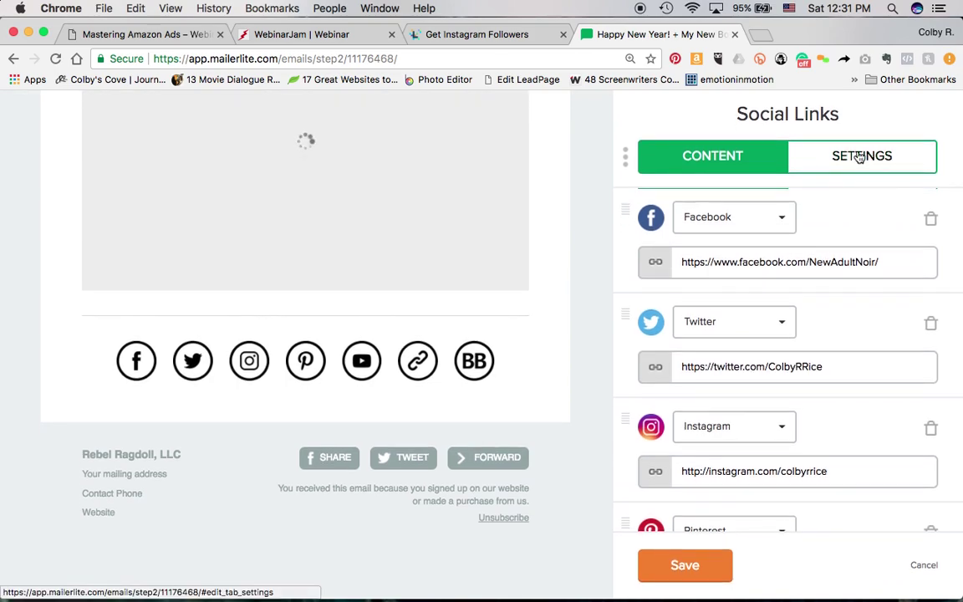
{"action": "left_click", "coordinate": [860, 158]}
{"action": "left_click", "coordinate": [706, 247]}
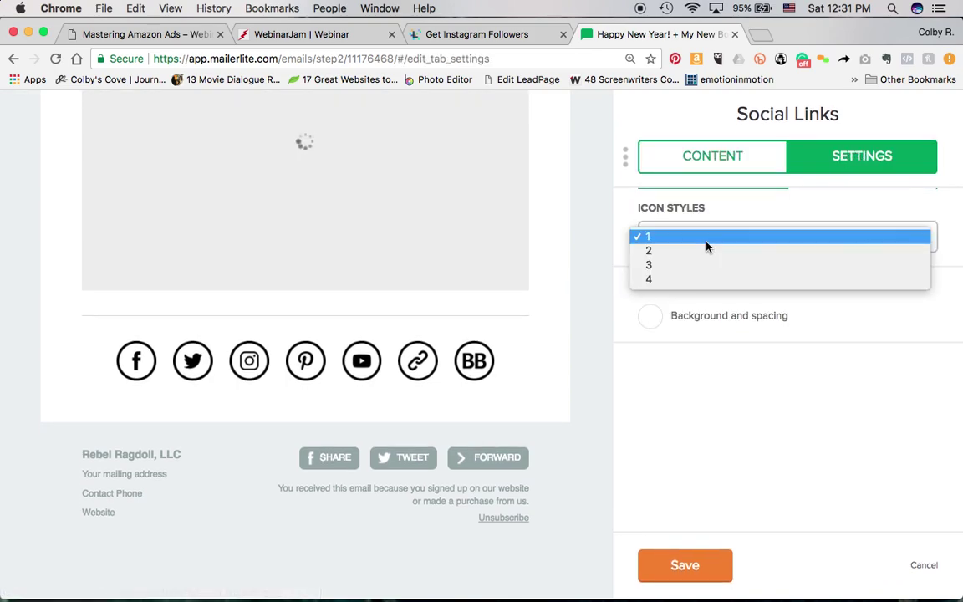
{"action": "left_click", "coordinate": [701, 251]}
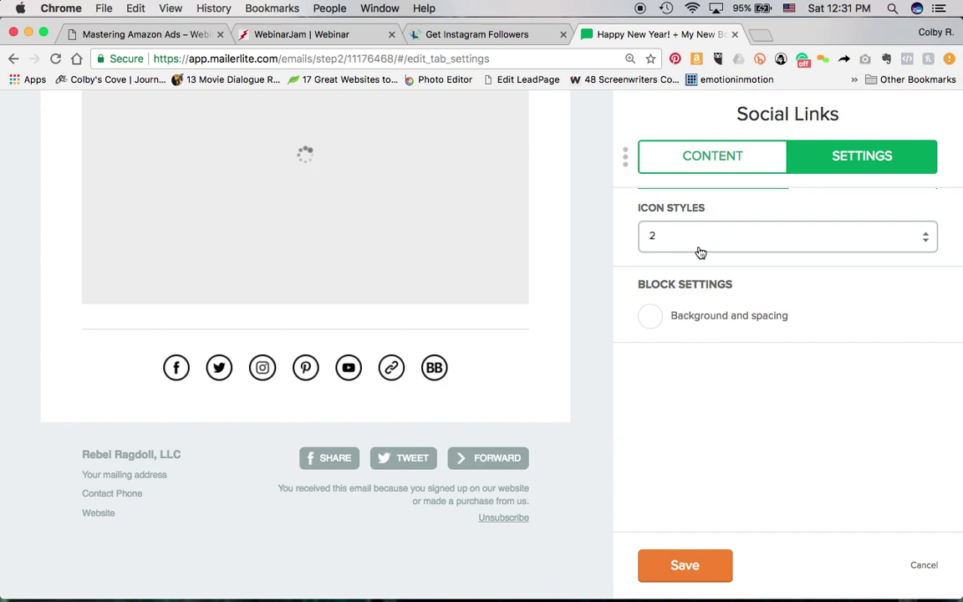
{"action": "left_click", "coordinate": [703, 245]}
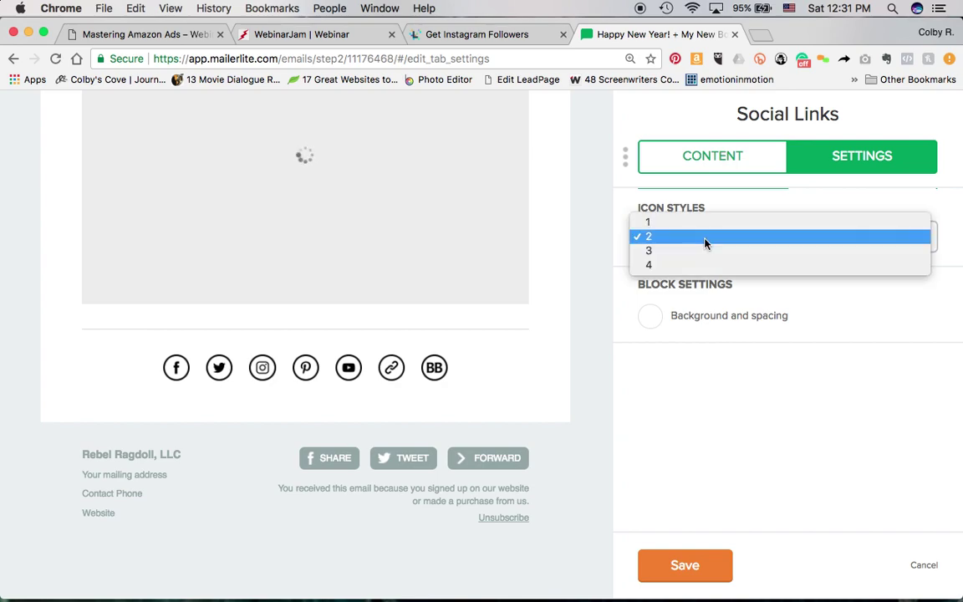
{"action": "left_click", "coordinate": [708, 251]}
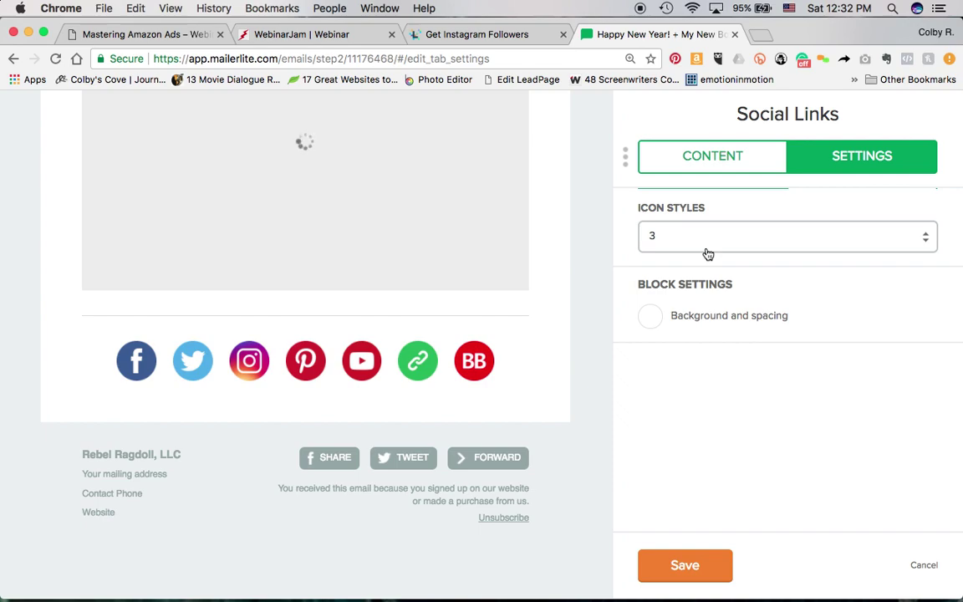
{"action": "left_click", "coordinate": [708, 250]}
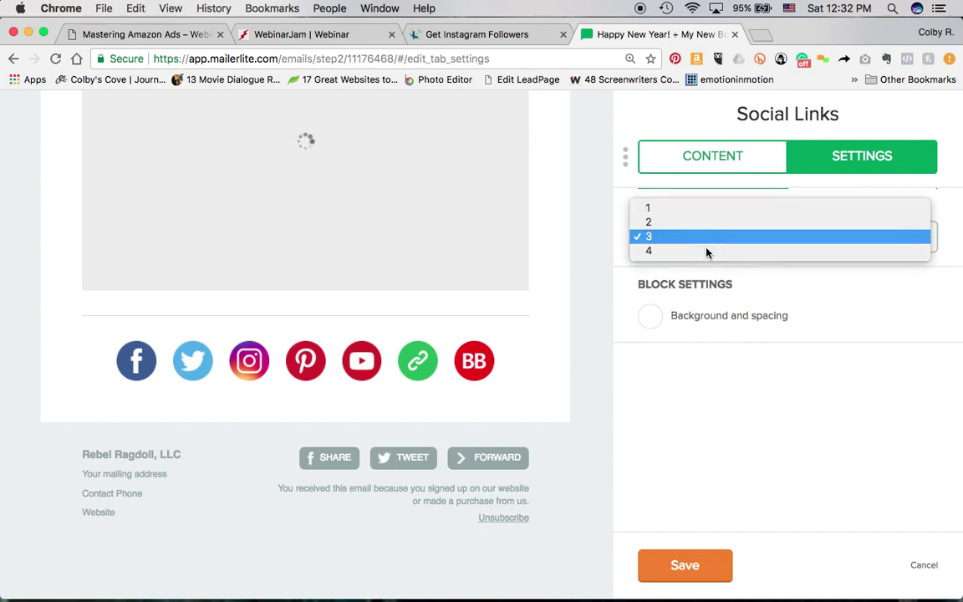
{"action": "left_click", "coordinate": [702, 250]}
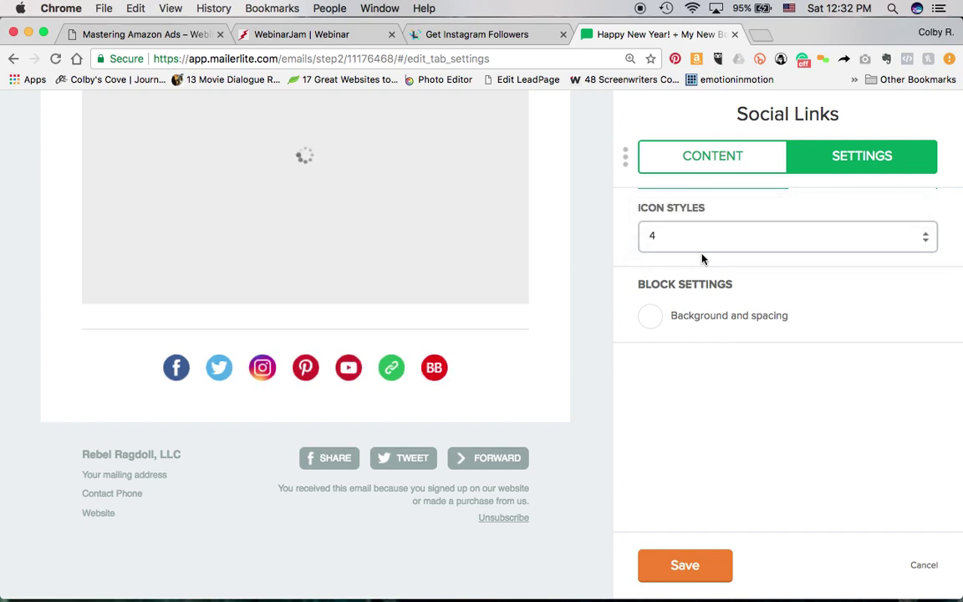
{"action": "left_click", "coordinate": [709, 244]}
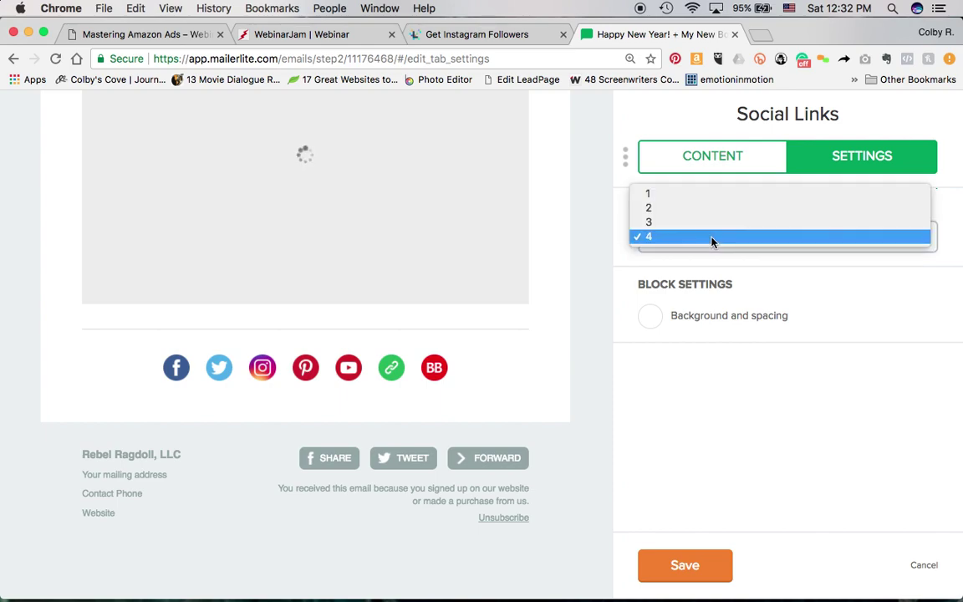
{"action": "left_click", "coordinate": [714, 194]}
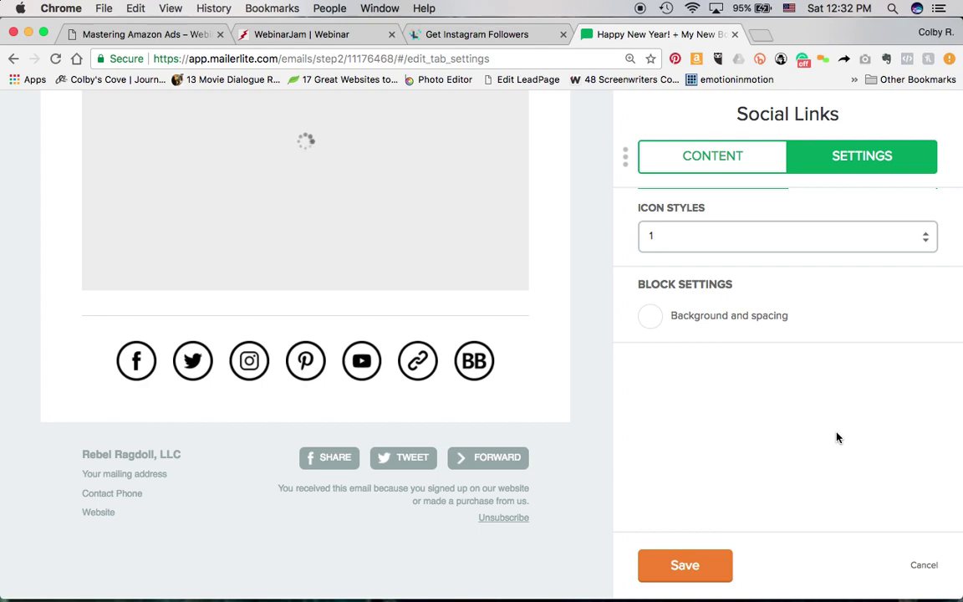
- Set the Social Links block's background color to red #C0392B and save the background settings
{"action": "left_click", "coordinate": [651, 316]}
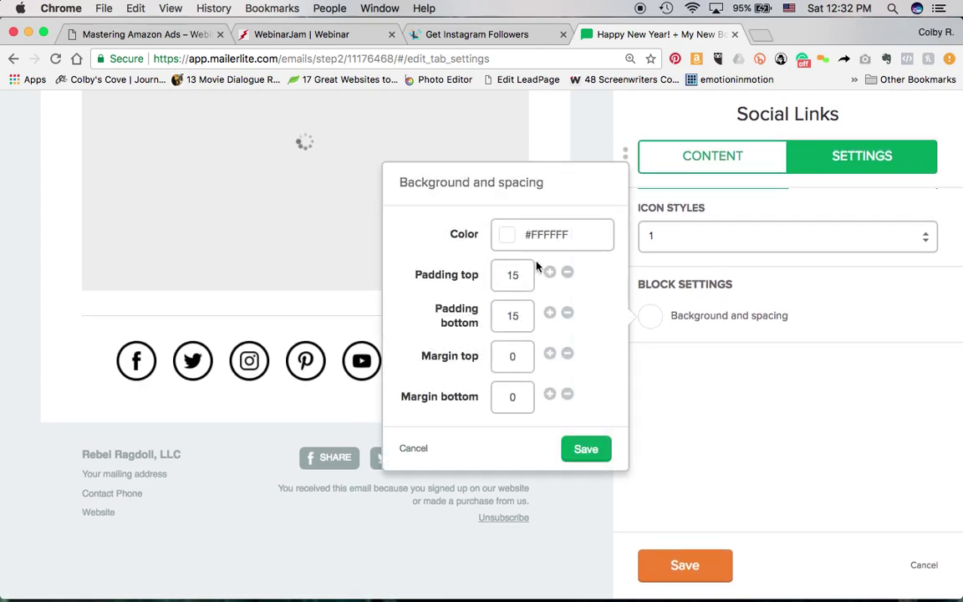
{"action": "left_click", "coordinate": [508, 237]}
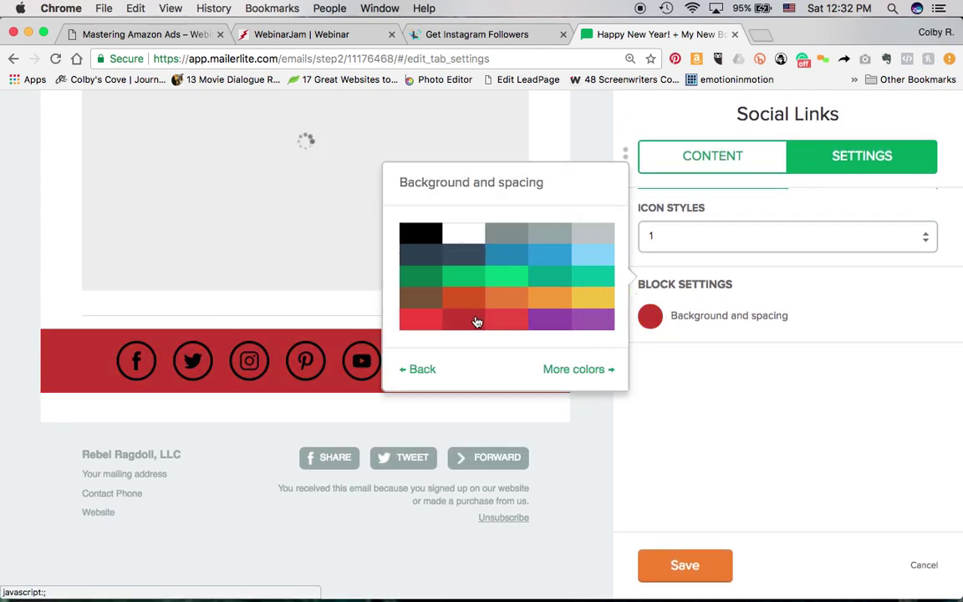
{"action": "left_click", "coordinate": [473, 325]}
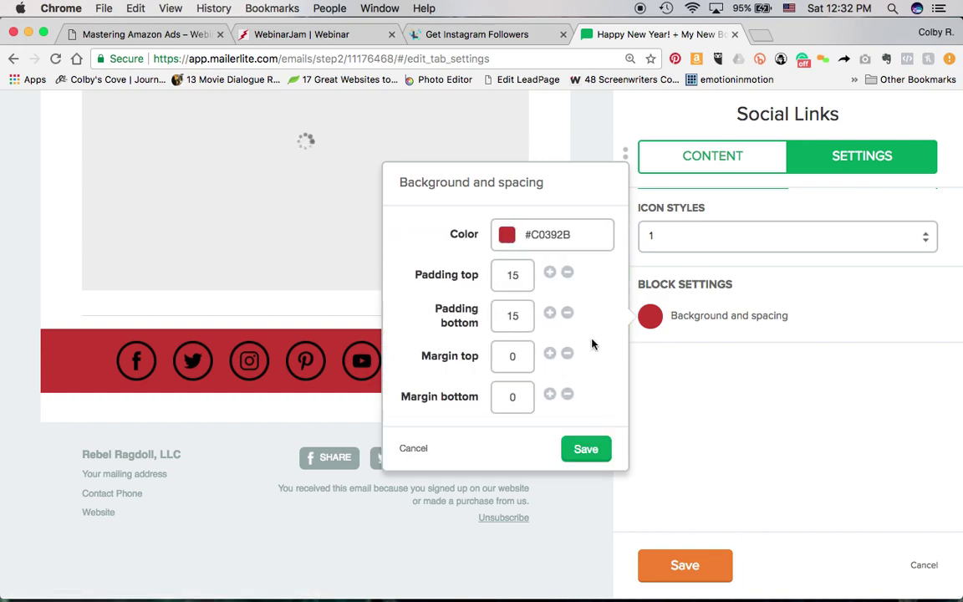
{"action": "left_click", "coordinate": [588, 450]}
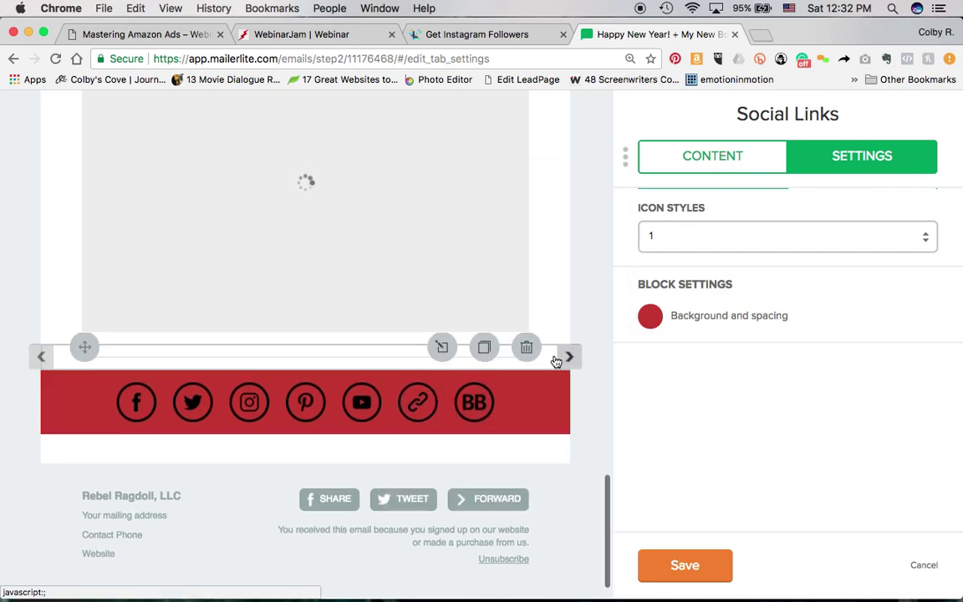
{"action": "scroll", "coordinate": [507, 363], "scroll_direction": "up", "scroll_amount": 5}
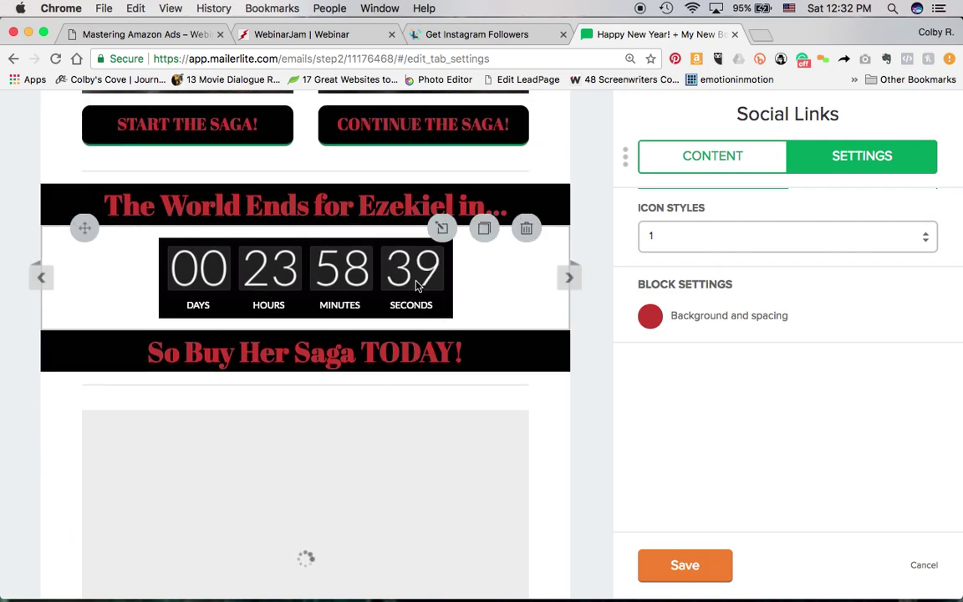
{"action": "scroll", "coordinate": [539, 433], "scroll_direction": "down", "scroll_amount": 5}
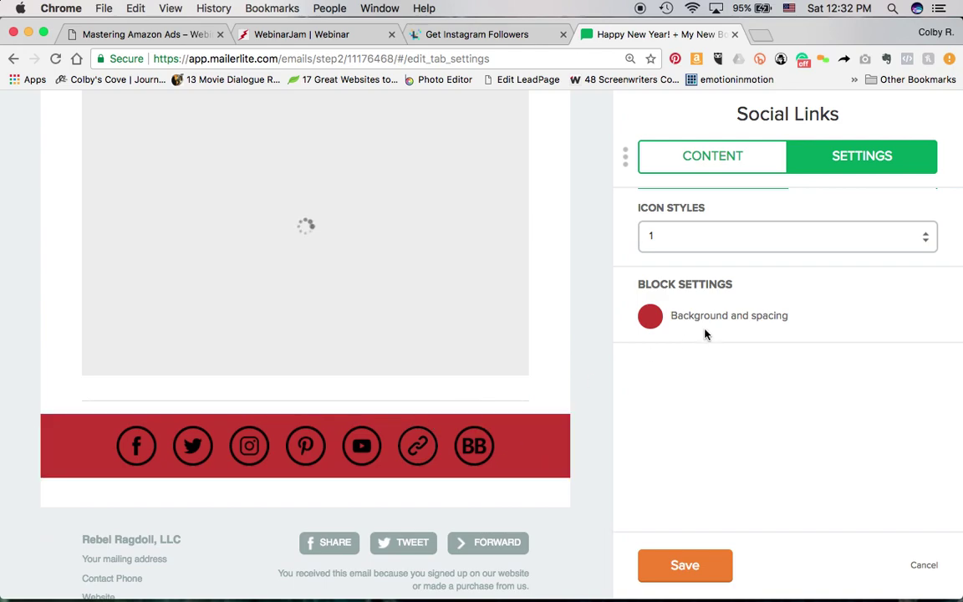
{"action": "left_click", "coordinate": [660, 316]}
{"action": "left_click", "coordinate": [685, 258]}
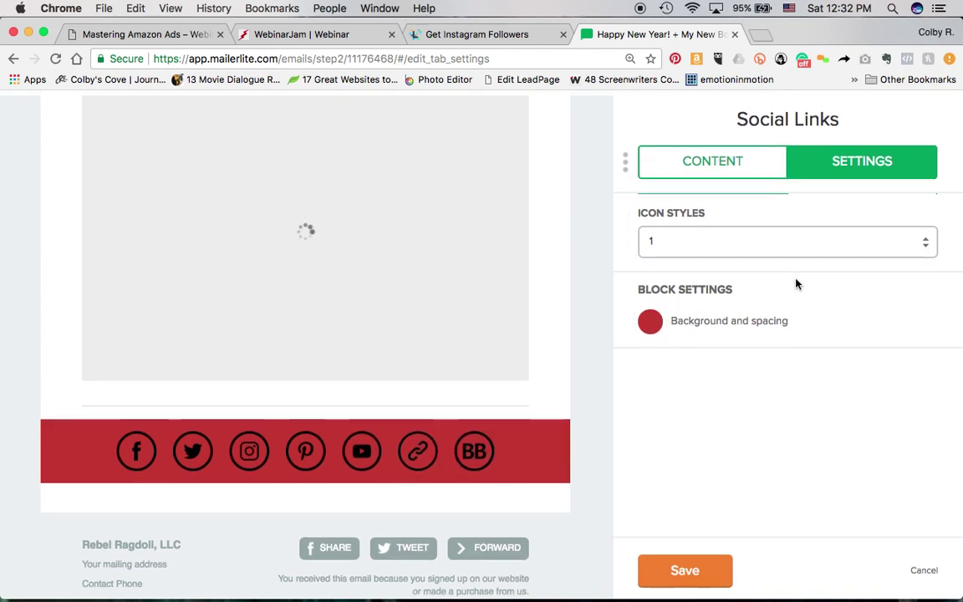
{"action": "left_click", "coordinate": [752, 165]}
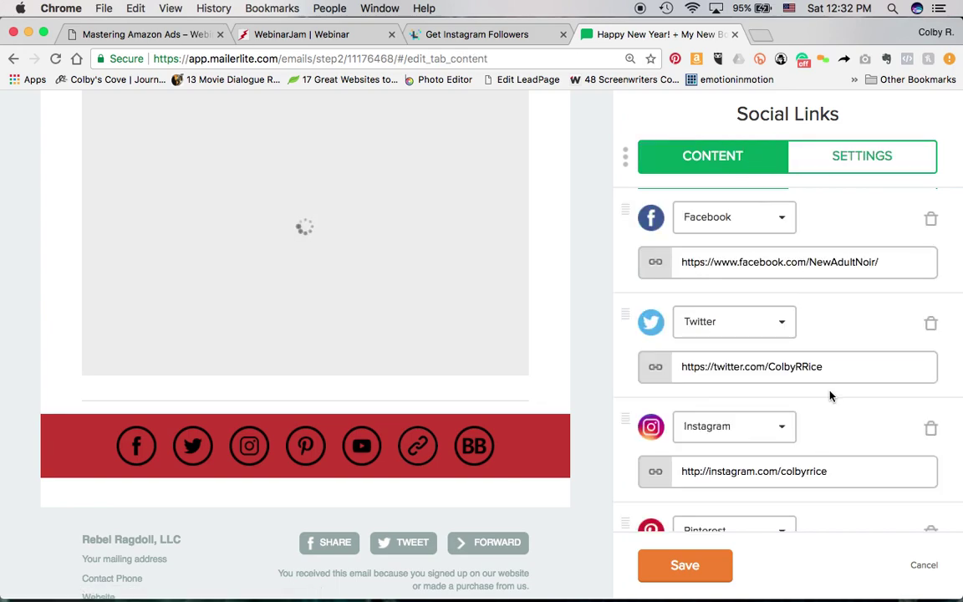
{"action": "scroll", "coordinate": [830, 395], "scroll_direction": "down", "scroll_amount": 5}
{"action": "scroll", "coordinate": [830, 396], "scroll_direction": "up", "scroll_amount": 5}
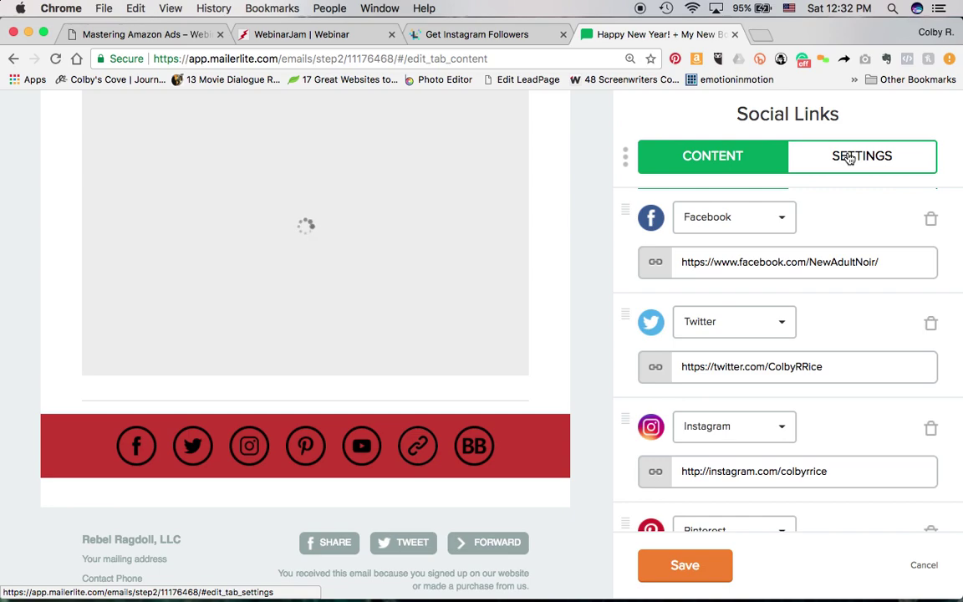
- Keep icon style 1 for the social links and save the Social Links block
{"action": "left_click", "coordinate": [849, 158]}
{"action": "left_click", "coordinate": [698, 246]}
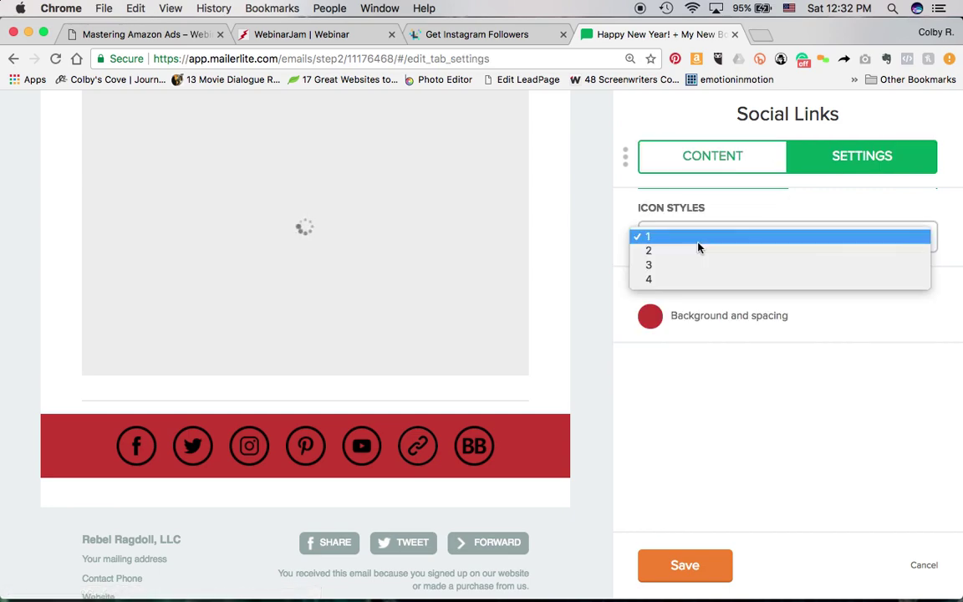
{"action": "left_click", "coordinate": [698, 242]}
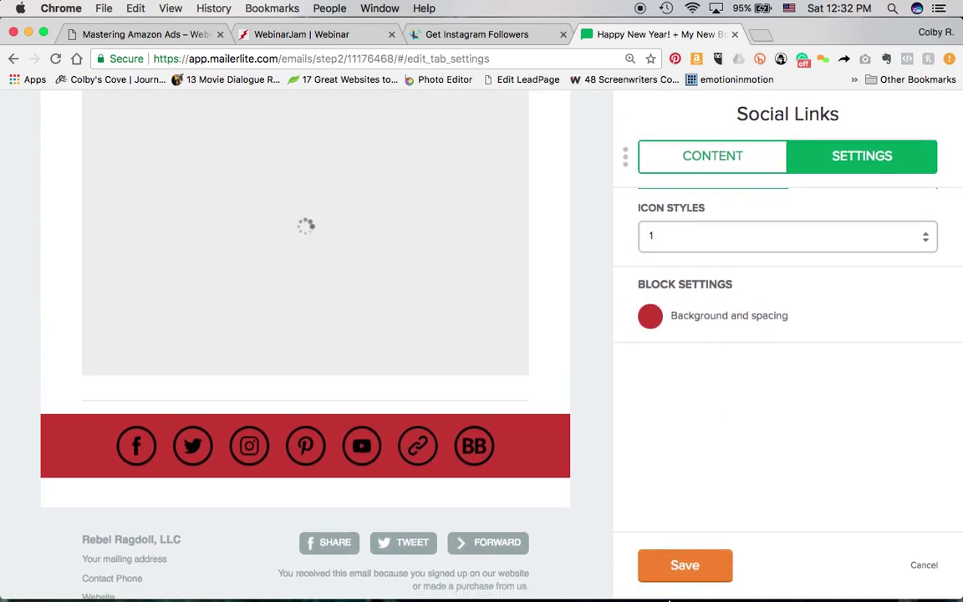
{"action": "left_click", "coordinate": [666, 568]}
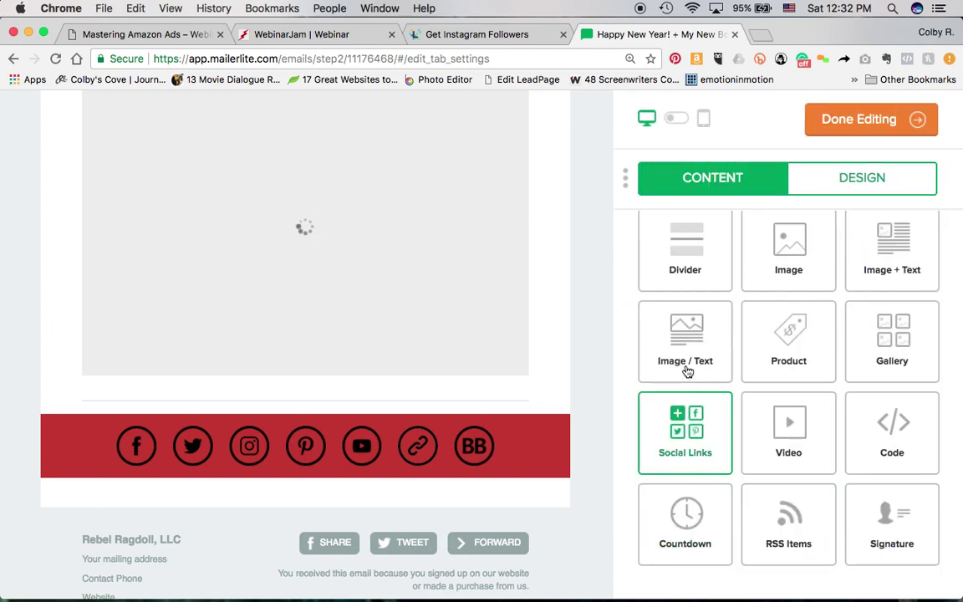
- Try a new blank Title block above the social links and delete it
{"action": "scroll", "coordinate": [685, 328], "scroll_direction": "up", "scroll_amount": 2}
{"action": "scroll", "coordinate": [685, 328], "scroll_direction": "up", "scroll_amount": 2}
{"action": "mouse_move", "coordinate": [383, 449]}
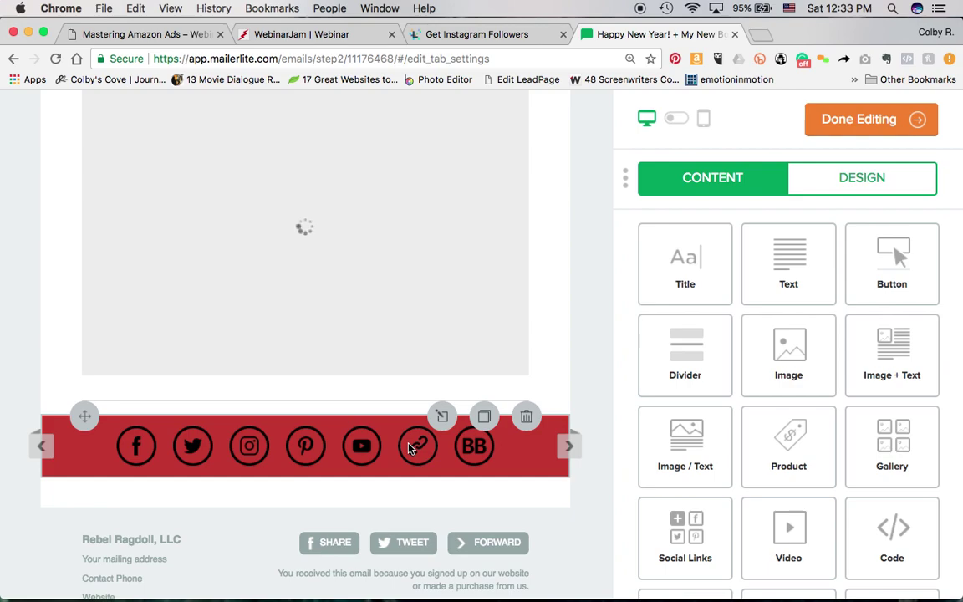
{"action": "left_click_drag", "start_coordinate": [678, 283], "coordinate": [489, 468]}
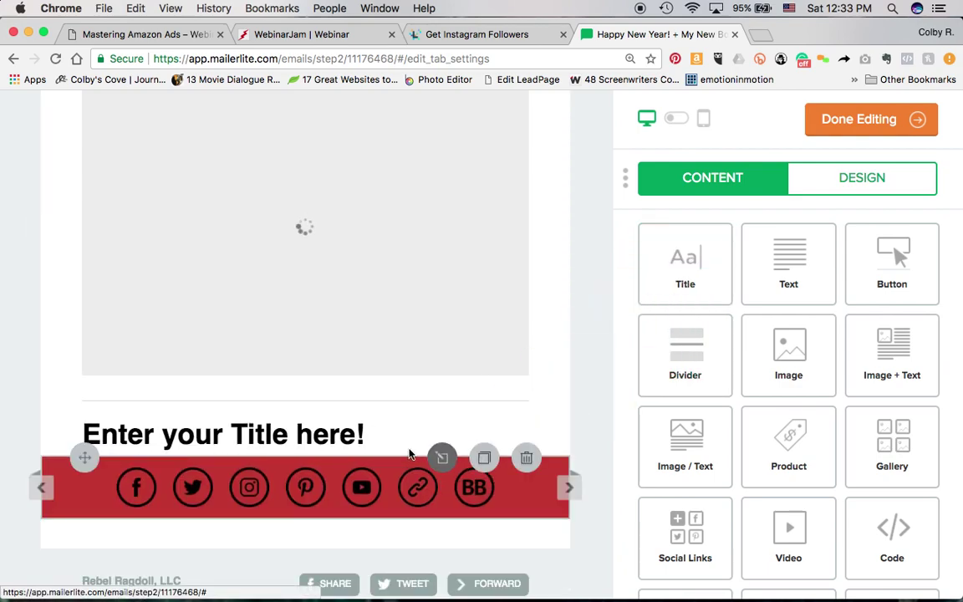
{"action": "left_click", "coordinate": [377, 439]}
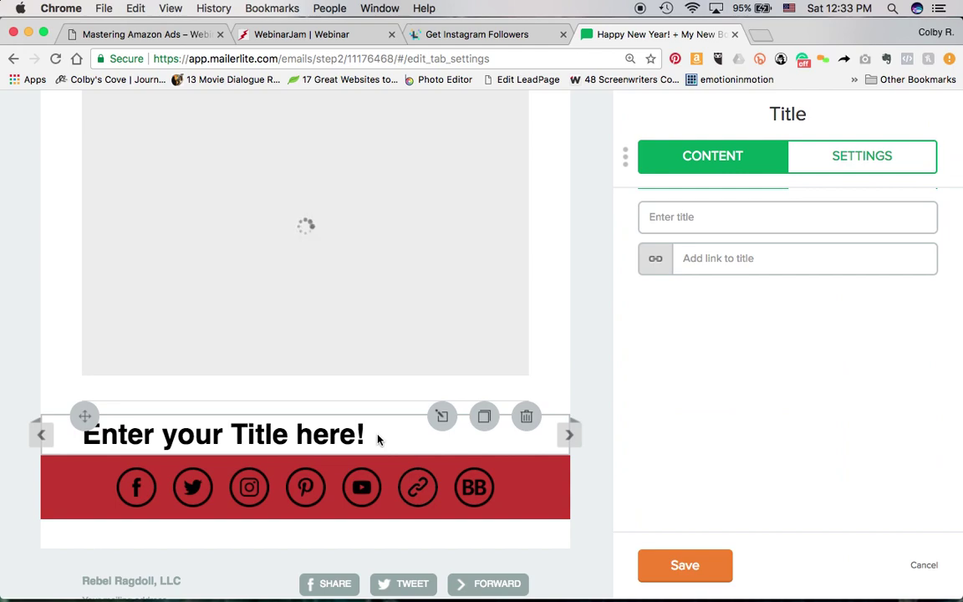
{"action": "left_click", "coordinate": [525, 416]}
- Duplicate the "So Buy Her Saga TODAY!" title block and move the copy directly above the social links
{"action": "scroll", "coordinate": [361, 376], "scroll_direction": "up", "scroll_amount": 8}
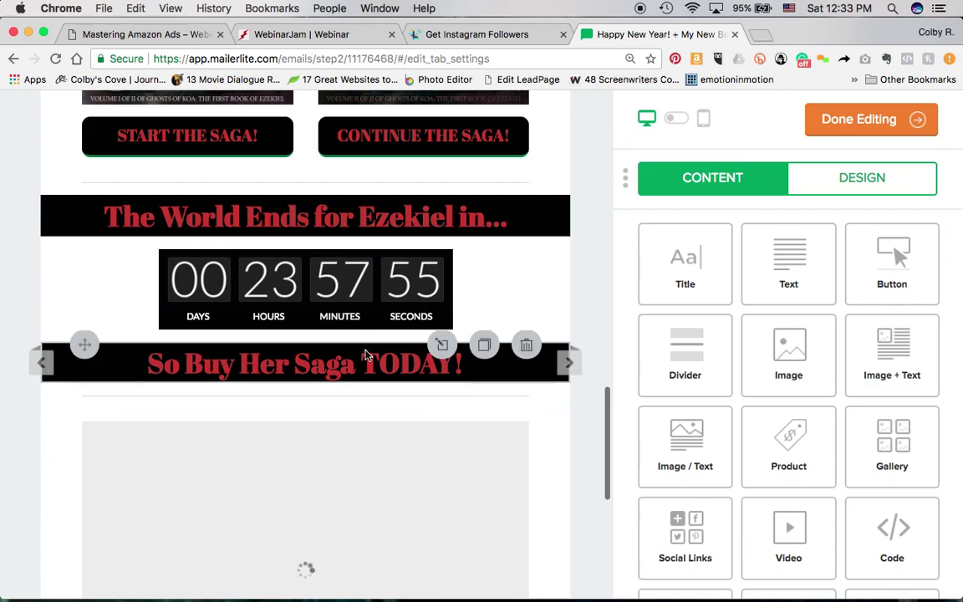
{"action": "left_click", "coordinate": [366, 359]}
{"action": "left_click", "coordinate": [484, 344]}
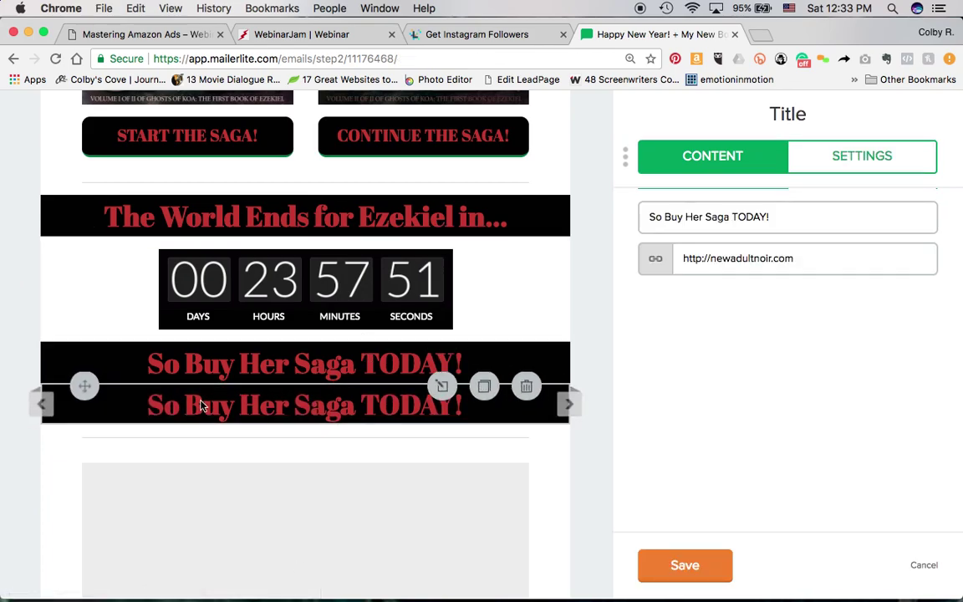
{"action": "left_click_drag", "start_coordinate": [86, 387], "coordinate": [90, 455]}
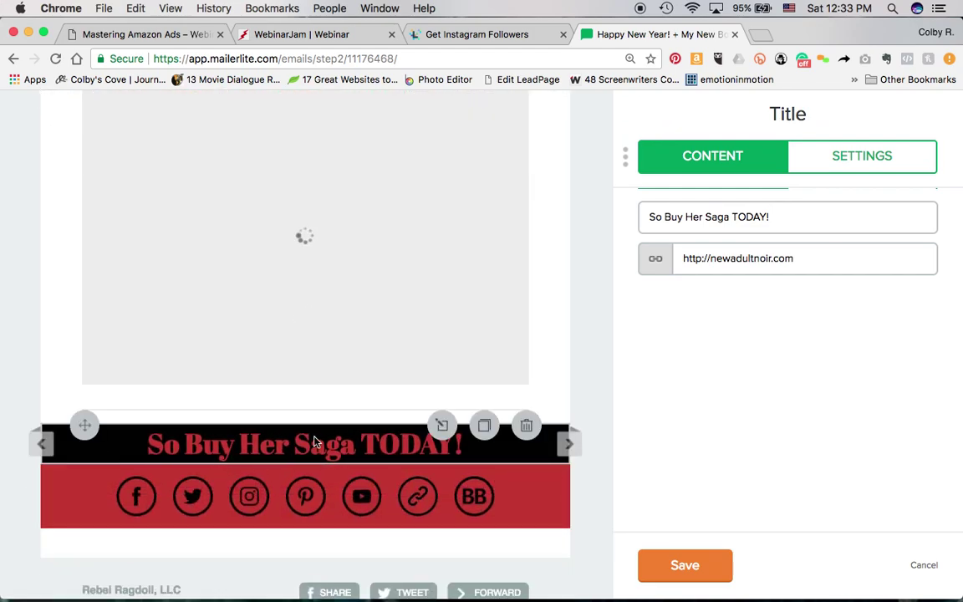
- Change the copied title's text to "Join Me on Social Media!"
{"action": "triple_click", "coordinate": [757, 219]}
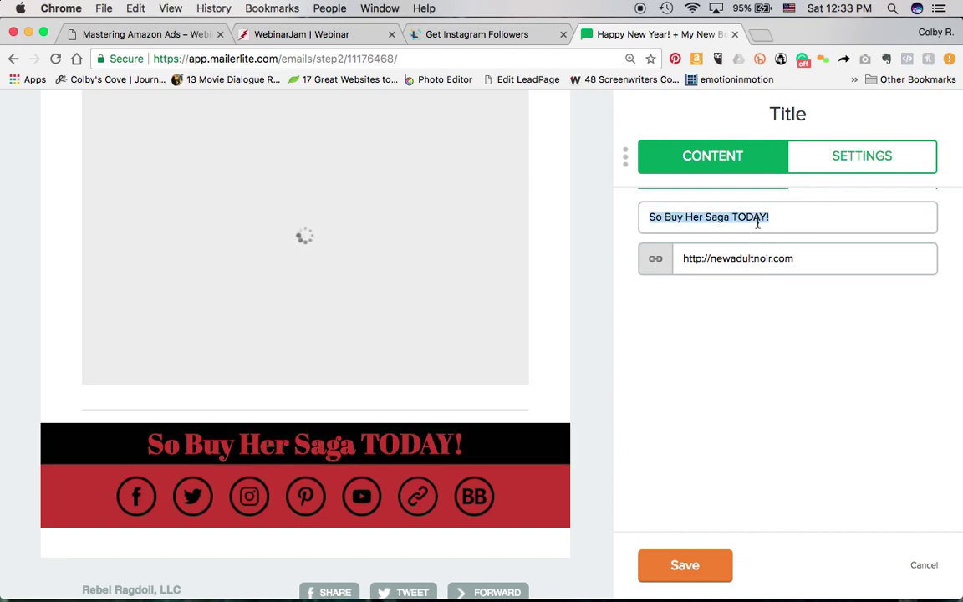
{"action": "type", "text": "Join Me "}
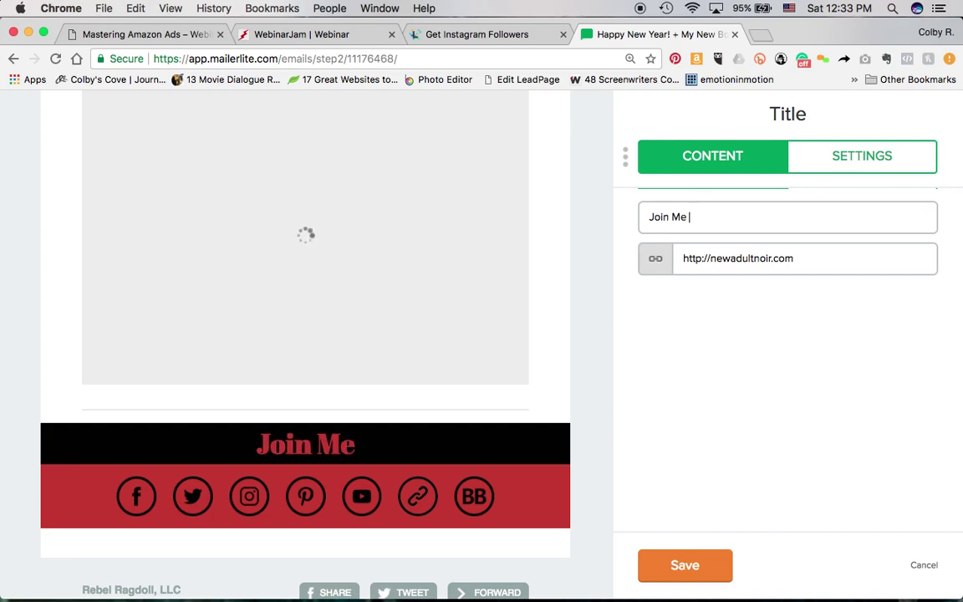
{"action": "type", "text": "on Social Med"}
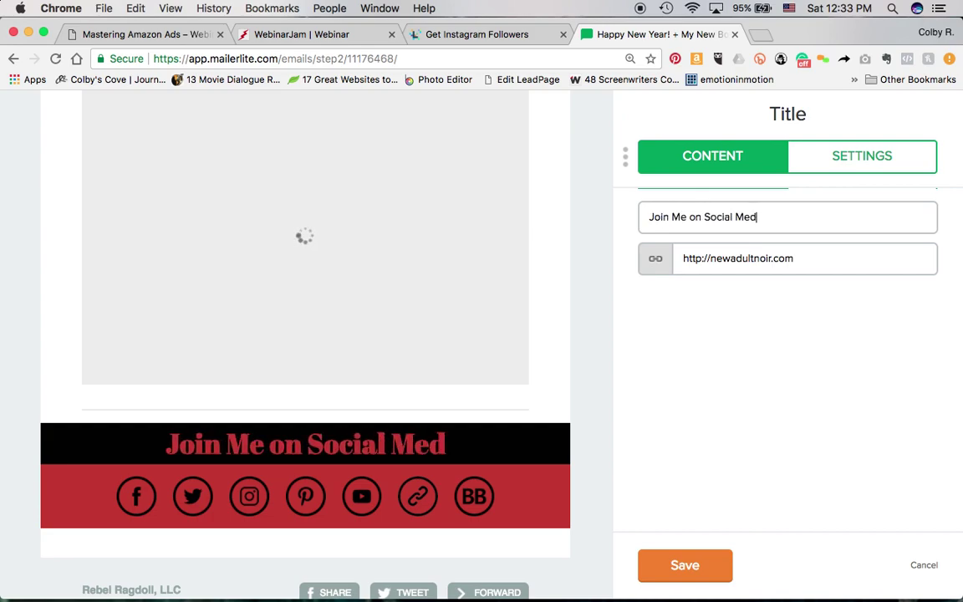
{"action": "type", "text": "ia!"}
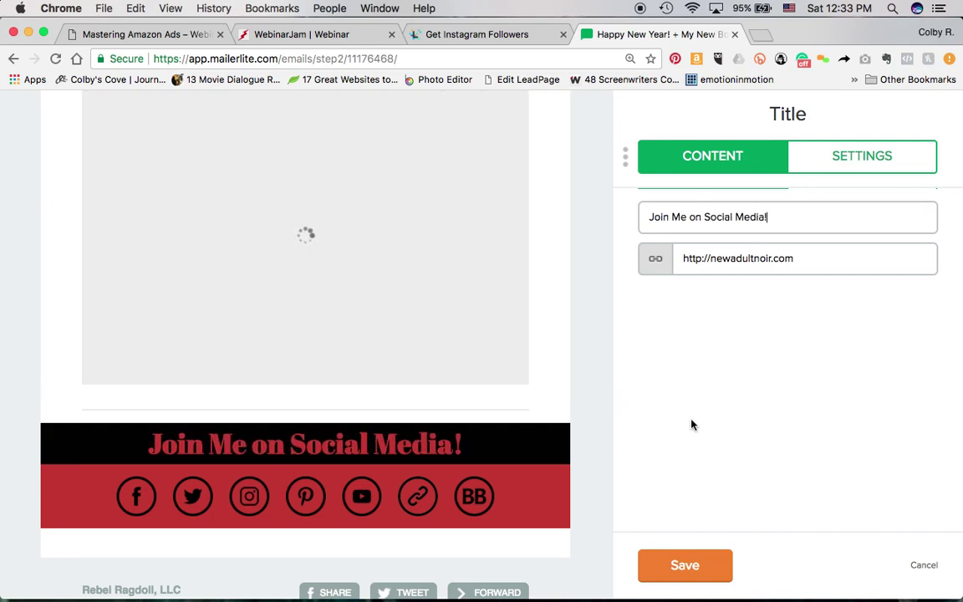
- Save the "Join Me on Social Media!" title and add a Signature block below the social links
{"action": "left_click", "coordinate": [670, 577]}
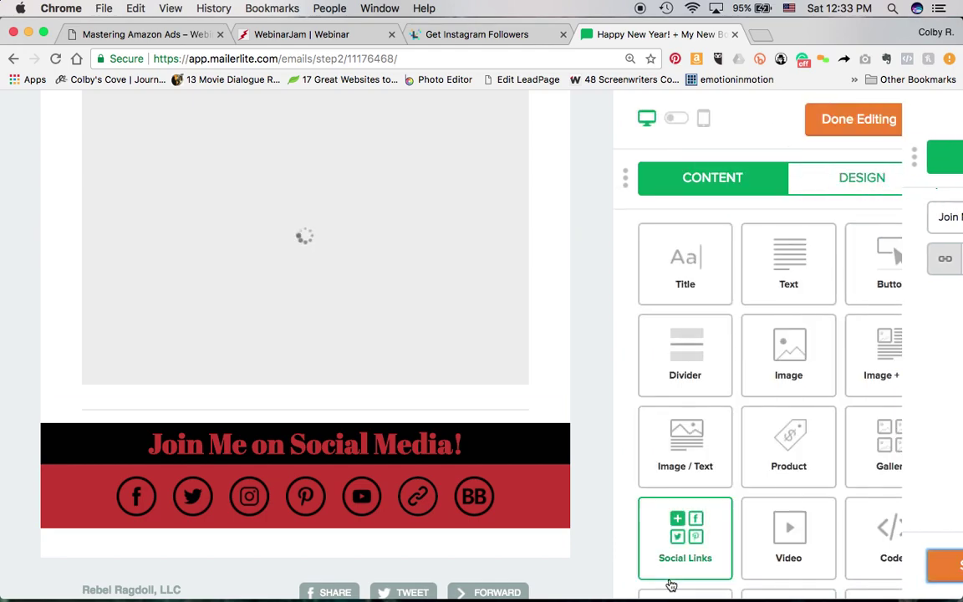
{"action": "scroll", "coordinate": [575, 509], "scroll_direction": "down", "scroll_amount": 3}
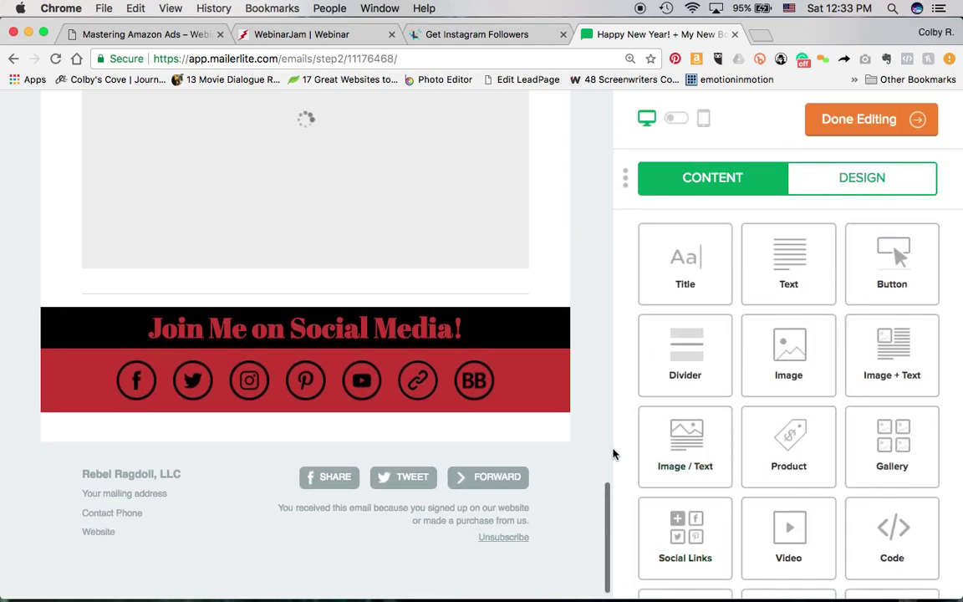
{"action": "scroll", "coordinate": [869, 493], "scroll_direction": "down", "scroll_amount": 2}
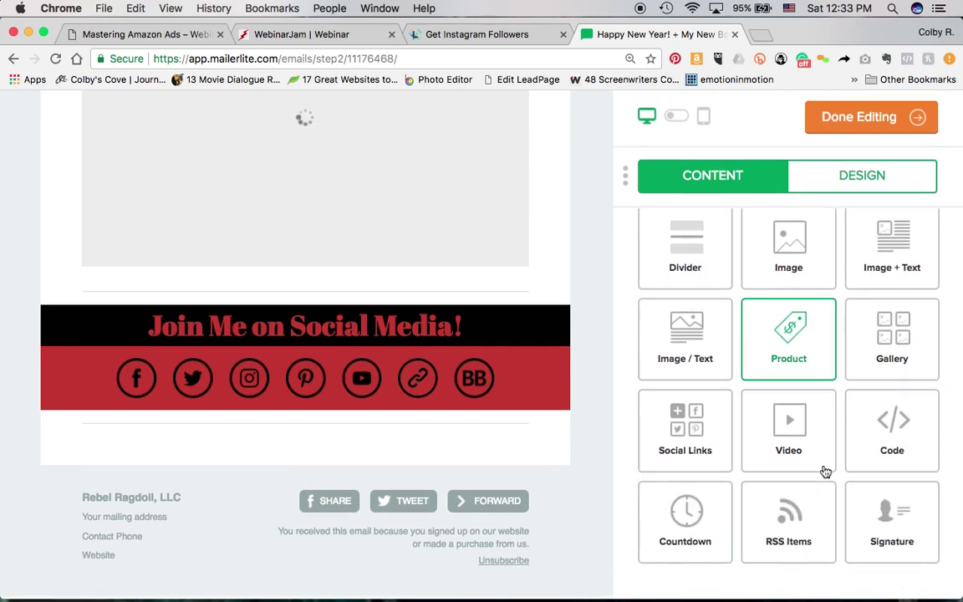
{"action": "left_click", "coordinate": [886, 522]}
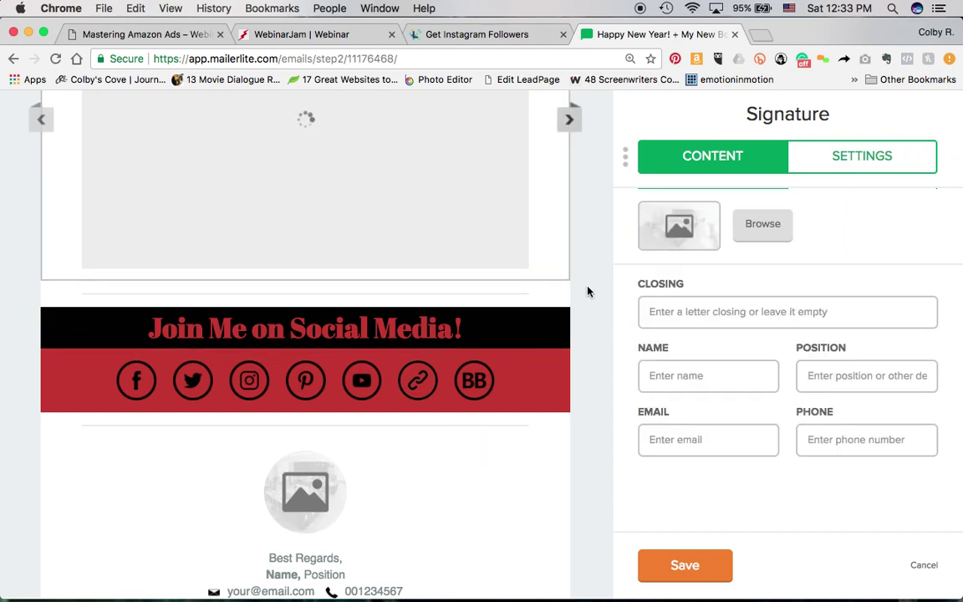
- Set the signature's closing line to "The Overlord of Offworld allows you to retire,"
{"action": "left_click", "coordinate": [713, 309]}
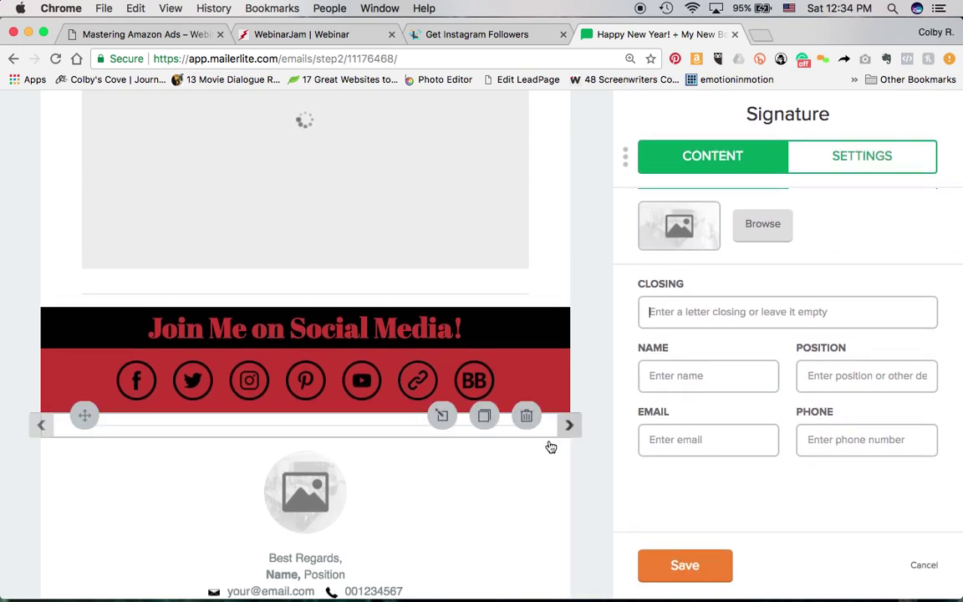
{"action": "scroll", "coordinate": [525, 464], "scroll_direction": "down", "scroll_amount": 3}
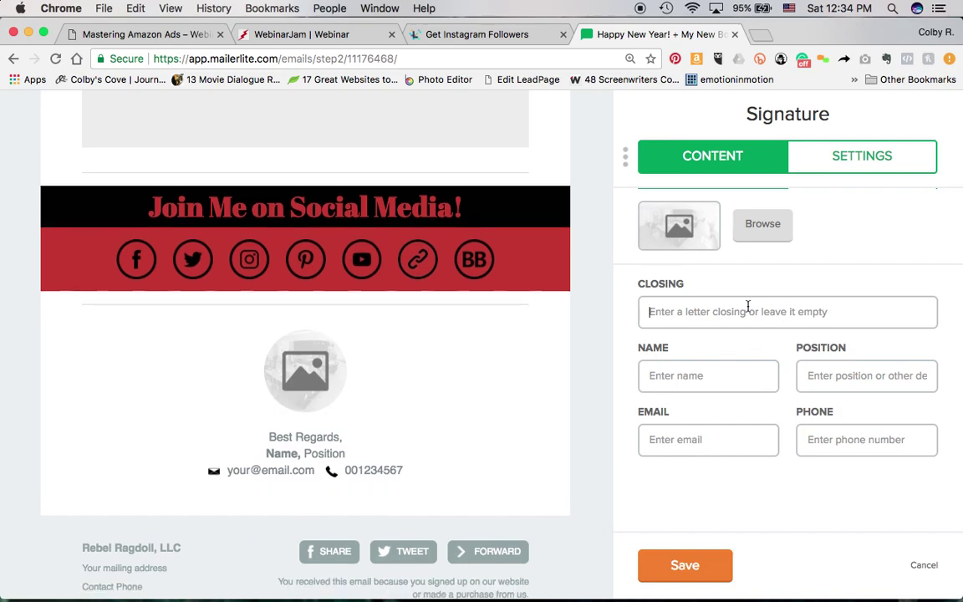
{"action": "type", "text": "The "}
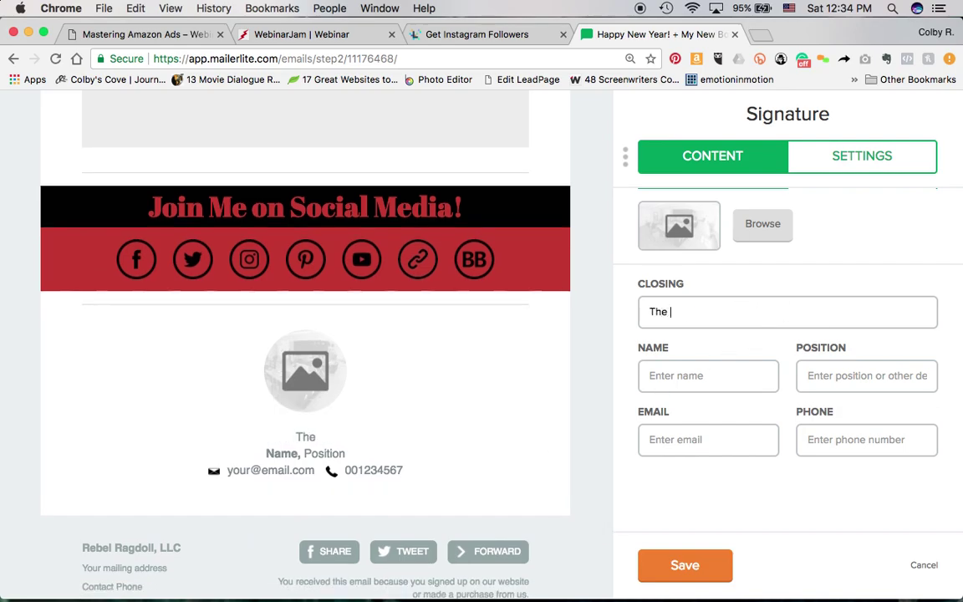
{"action": "type", "text": "Overlor"}
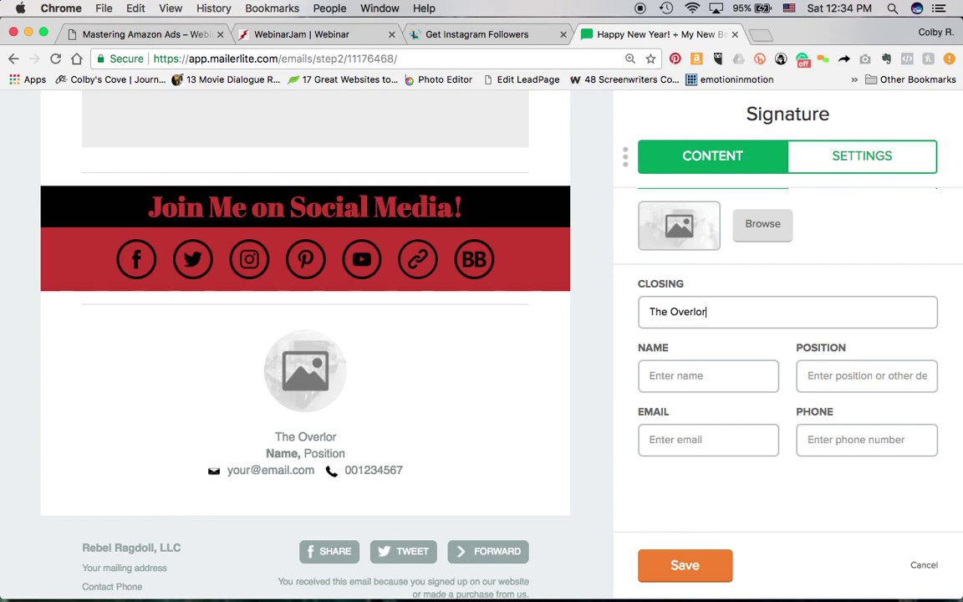
{"action": "type", "text": "d of Off"}
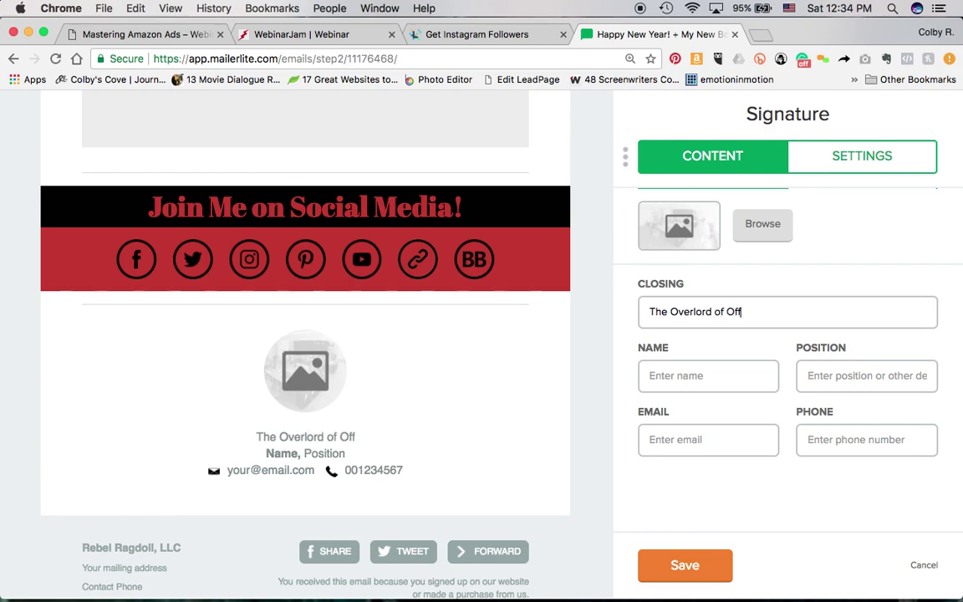
{"action": "type", "text": "world allows you to"}
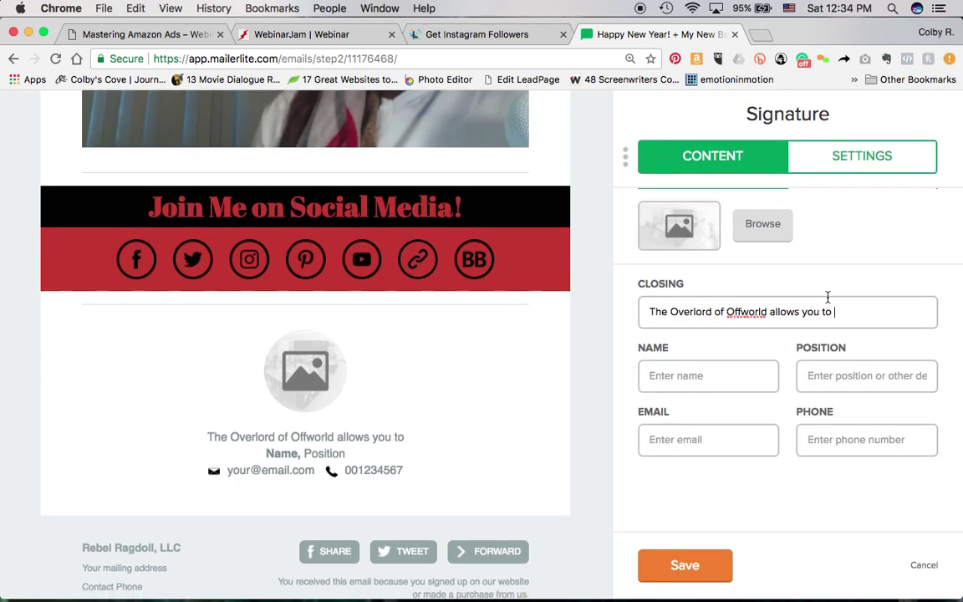
{"action": "type", "text": "retire,m"}
{"action": "key", "text": "BackSpace"}
- Enter the author's full name in the signature and set the position to "Offworld Overlord"
{"action": "type", "text": "C"}
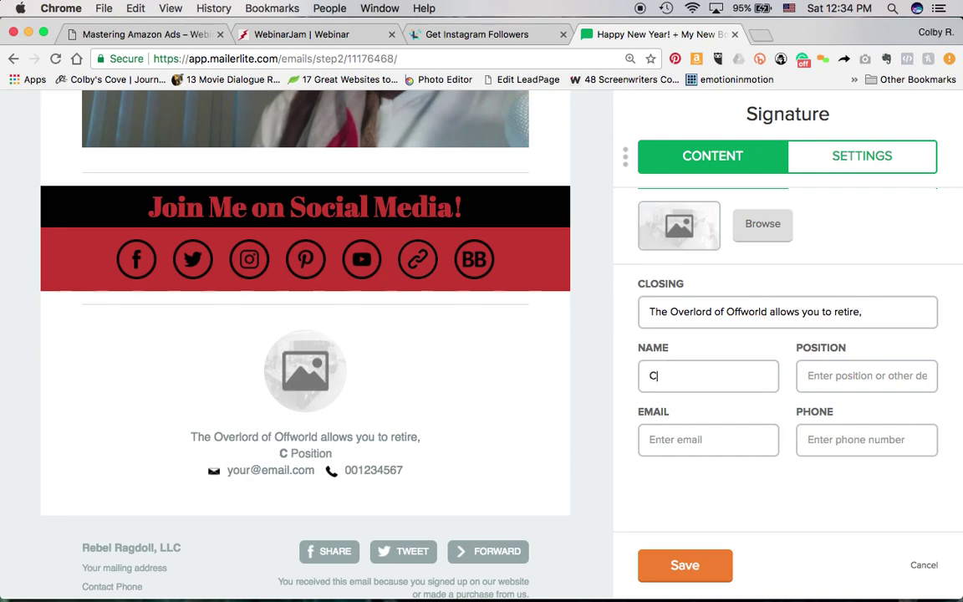
{"action": "type", "text": "olby R. Rice"}
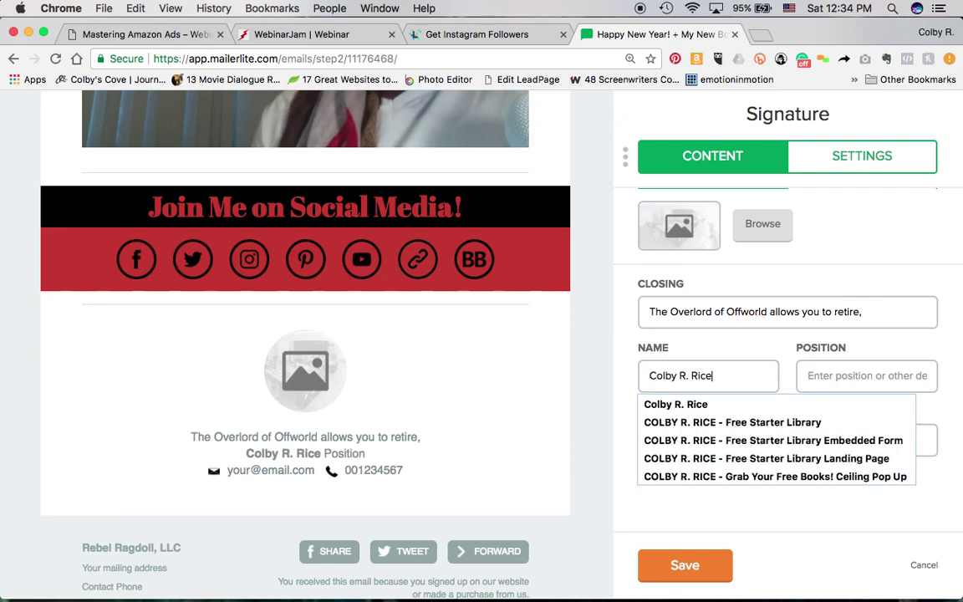
{"action": "key", "text": "Tab"}
{"action": "type", "text": "Off"}
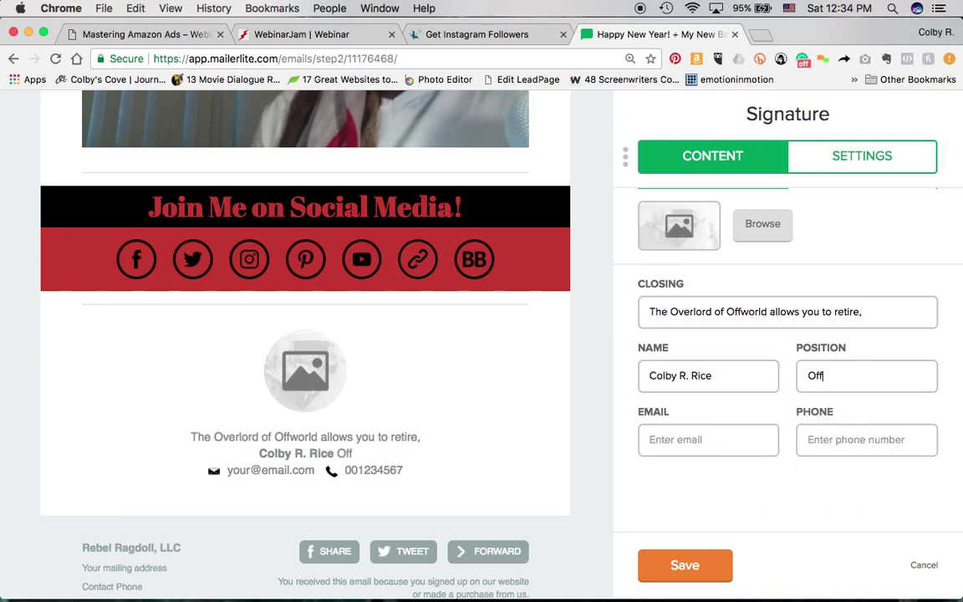
{"action": "type", "text": "world Overlord"}
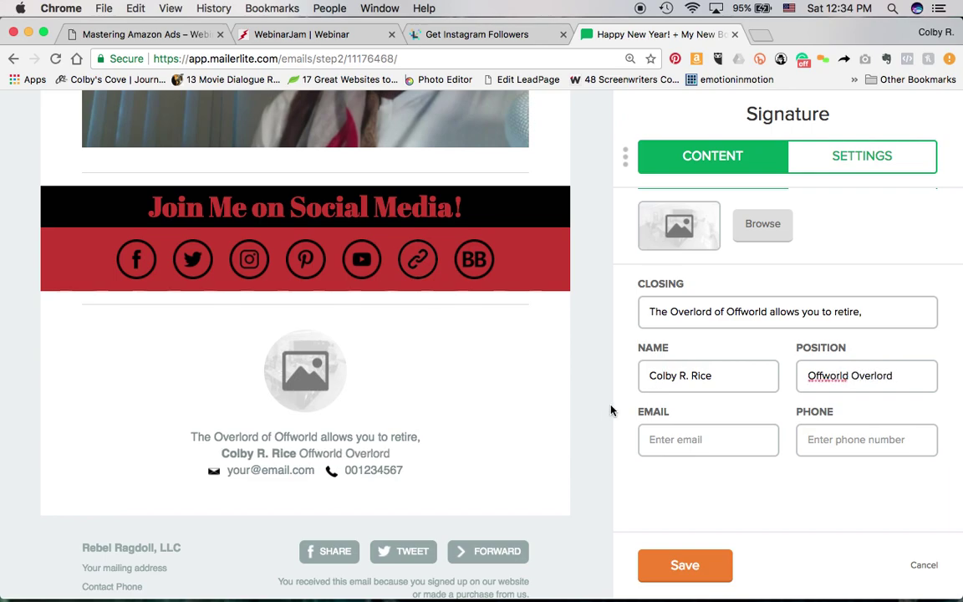
- Fill in the author's e-mail address in the signature and leave the phone number empty
{"action": "left_click", "coordinate": [678, 447]}
{"action": "type", "text": "colby"}
{"action": "key", "text": "Down"}
{"action": "key", "text": "Return"}
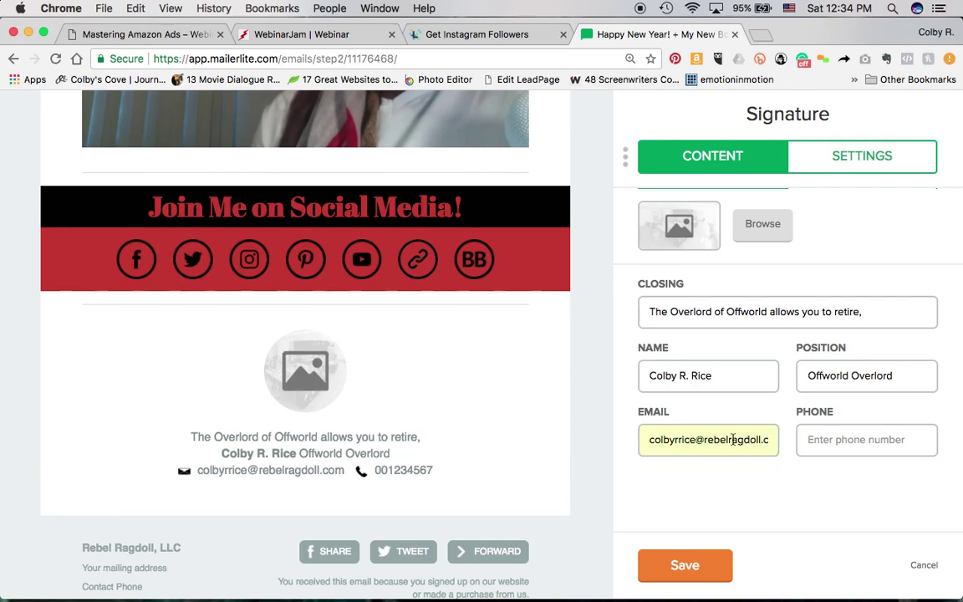
{"action": "left_click", "coordinate": [874, 438]}
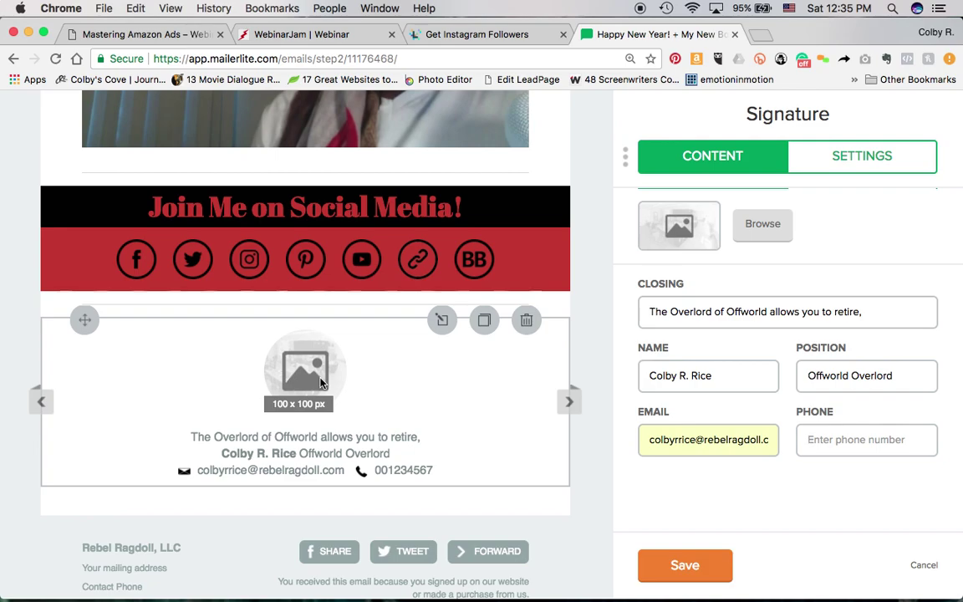
- Use the author's initials logo PNG, added Jul 26, 2017, from the file manager as the signature image
{"action": "left_click", "coordinate": [676, 240]}
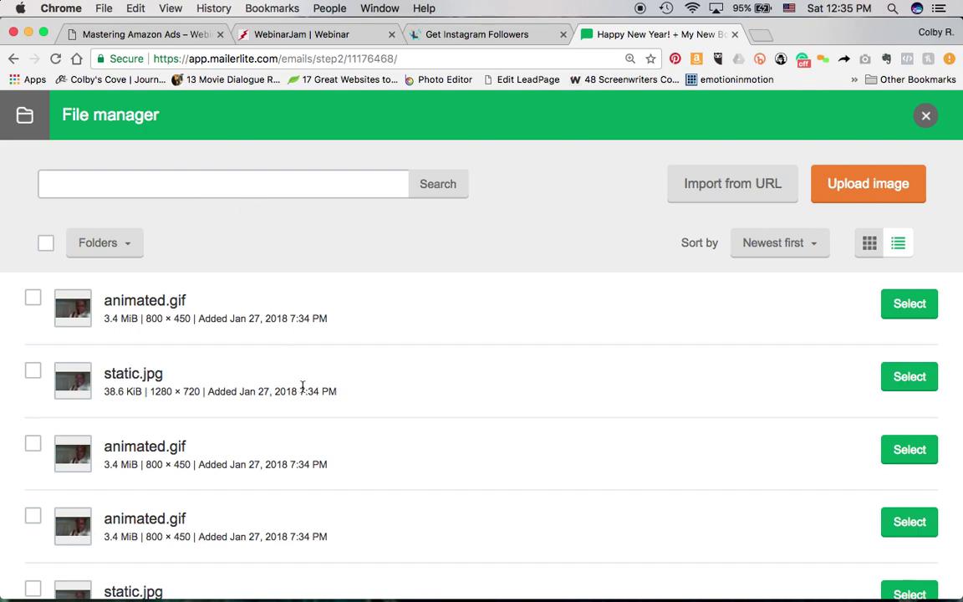
{"action": "left_click", "coordinate": [122, 249]}
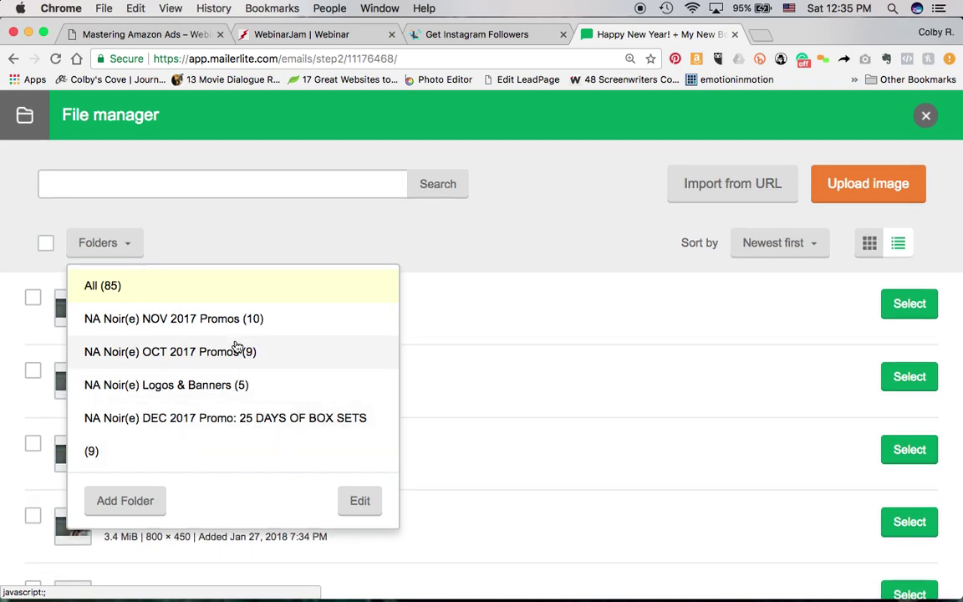
{"action": "left_click", "coordinate": [373, 241]}
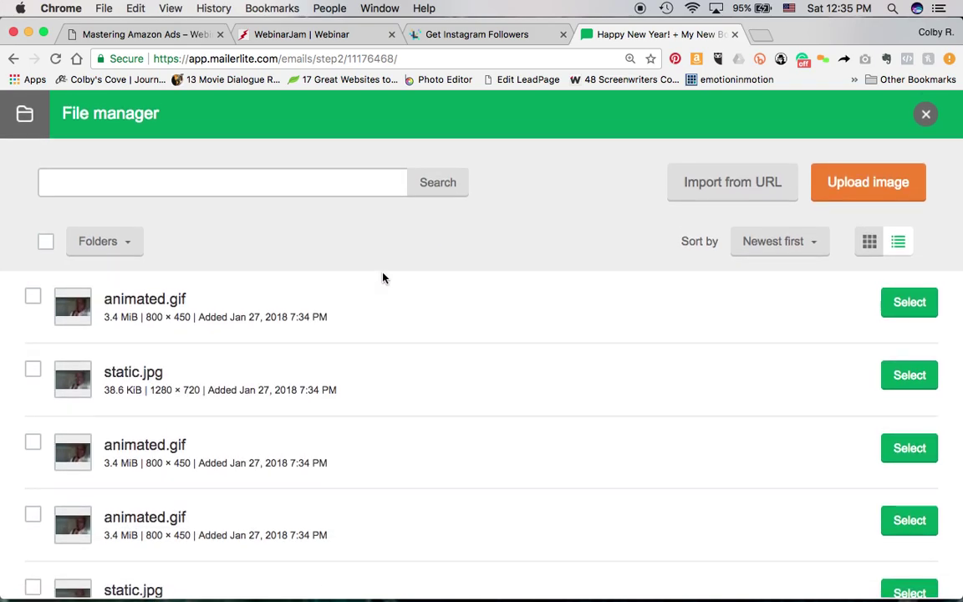
{"action": "scroll", "coordinate": [433, 456], "scroll_direction": "down", "scroll_amount": 15}
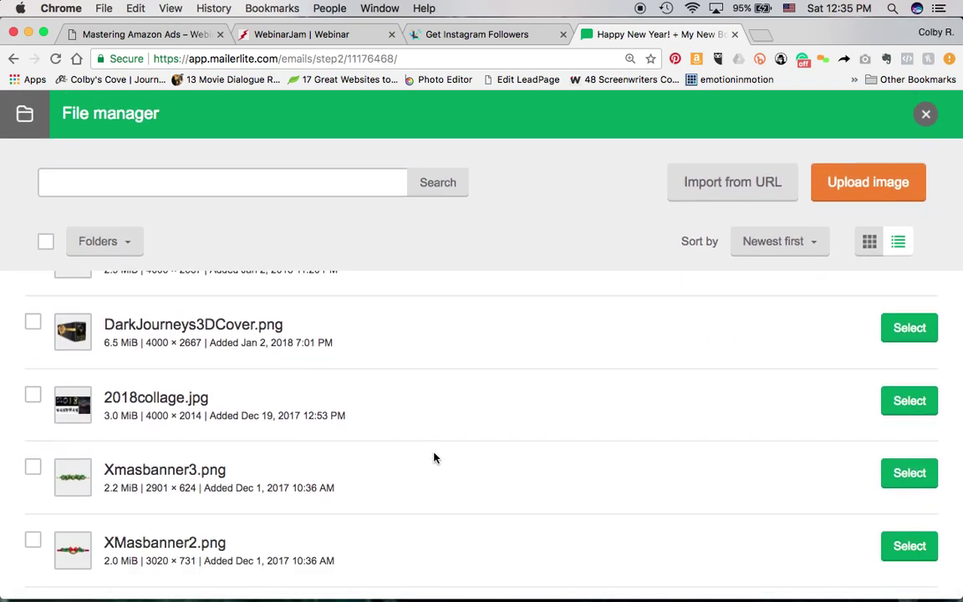
{"action": "scroll", "coordinate": [391, 433], "scroll_direction": "down", "scroll_amount": 10}
{"action": "scroll", "coordinate": [391, 434], "scroll_direction": "down", "scroll_amount": 15}
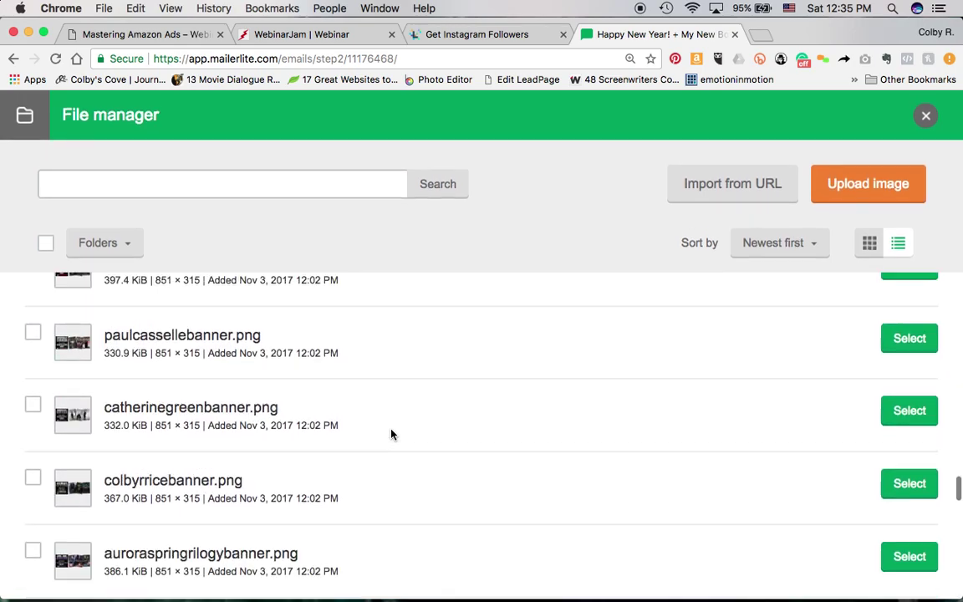
{"action": "scroll", "coordinate": [391, 434], "scroll_direction": "down", "scroll_amount": 15}
{"action": "scroll", "coordinate": [391, 434], "scroll_direction": "down", "scroll_amount": 8}
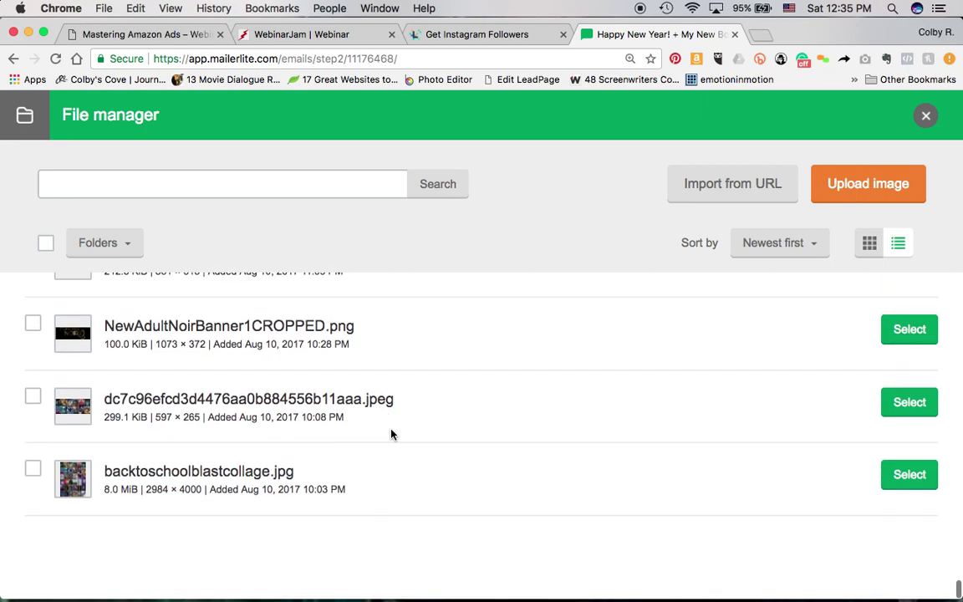
{"action": "scroll", "coordinate": [391, 433], "scroll_direction": "down", "scroll_amount": 10}
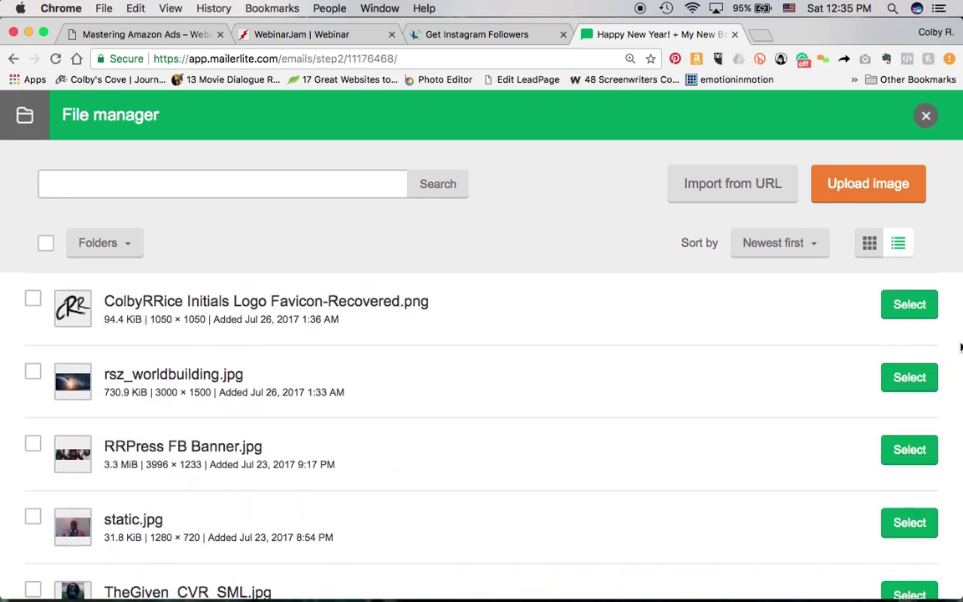
{"action": "left_click", "coordinate": [914, 306]}
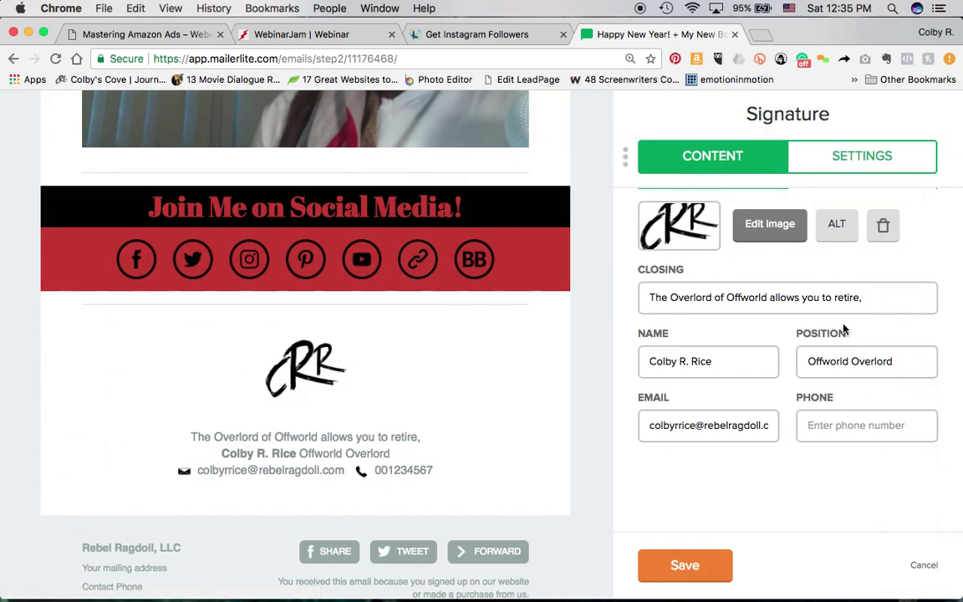
- Compare the Left and Center image positions for the signature and keep Left
{"action": "left_click", "coordinate": [859, 166]}
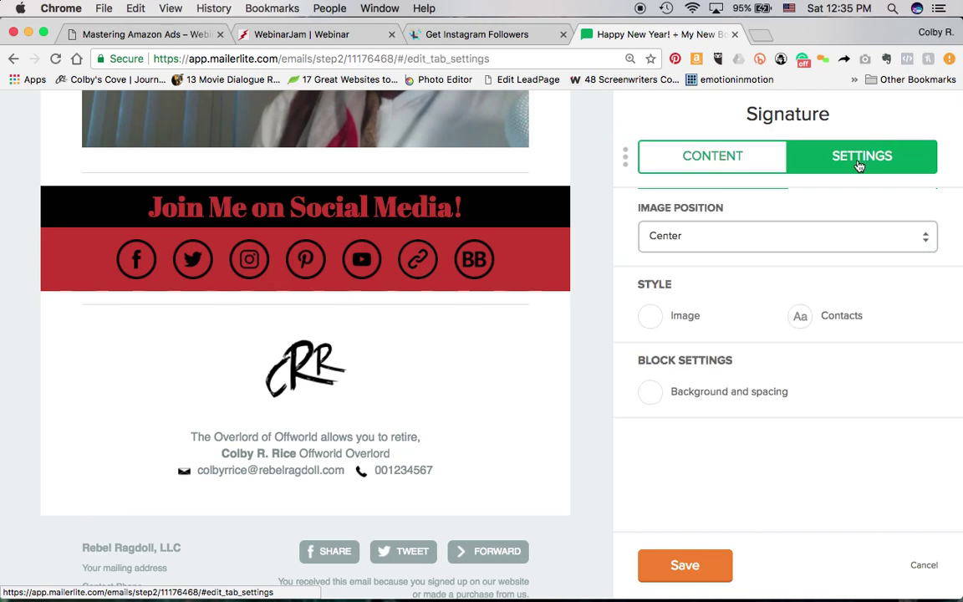
{"action": "left_click", "coordinate": [714, 242]}
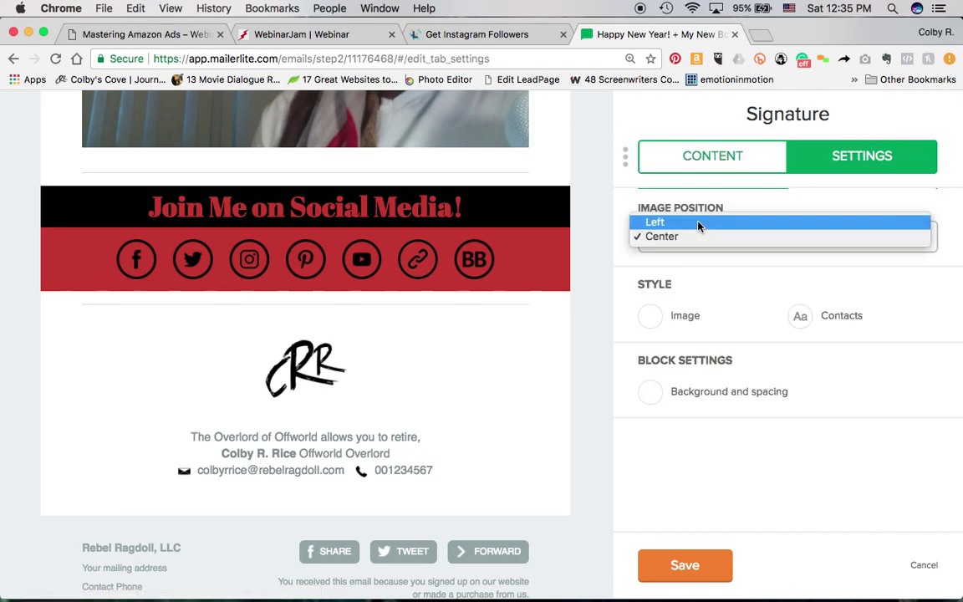
{"action": "left_click", "coordinate": [700, 222]}
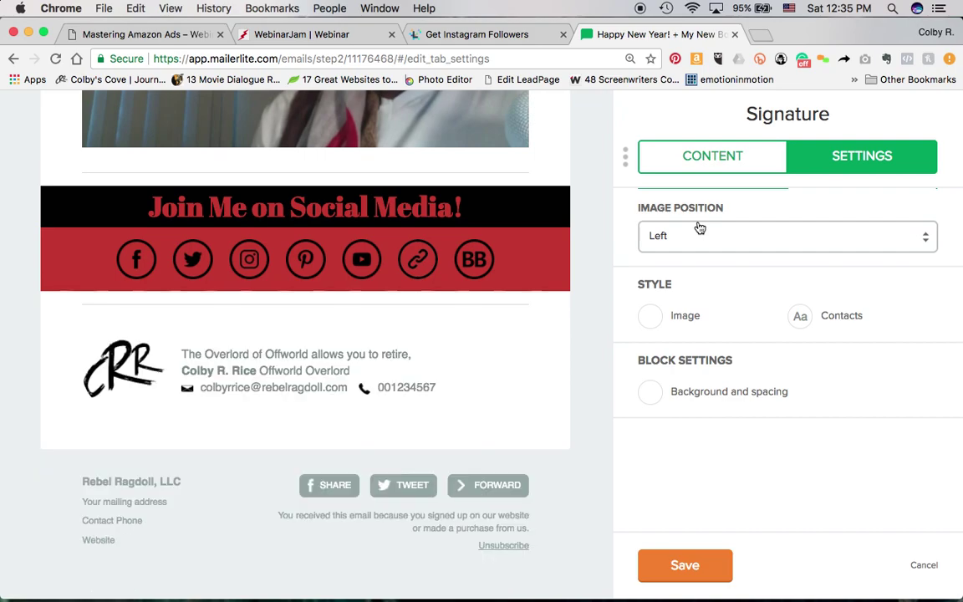
{"action": "left_click", "coordinate": [714, 244]}
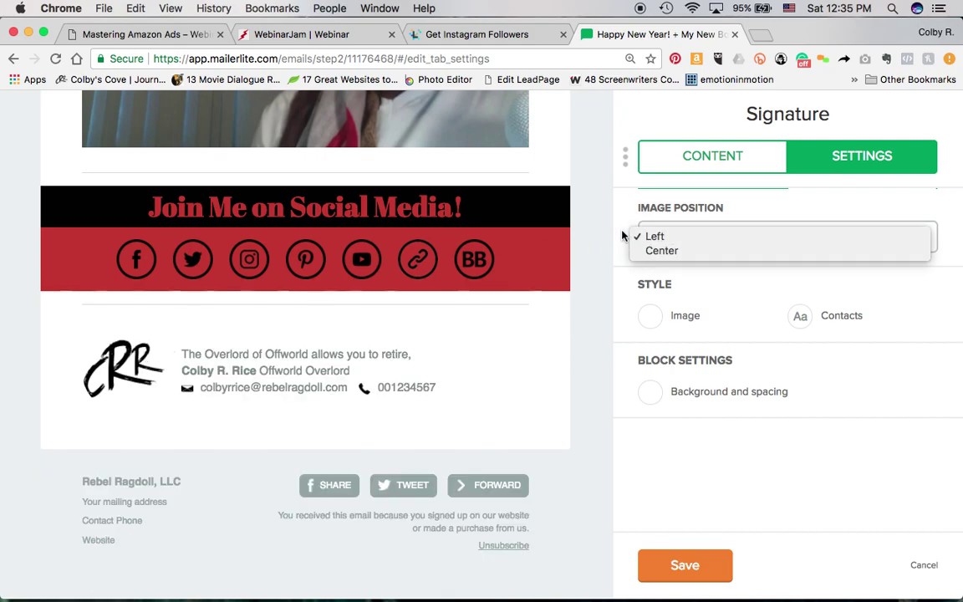
{"action": "left_click", "coordinate": [684, 251]}
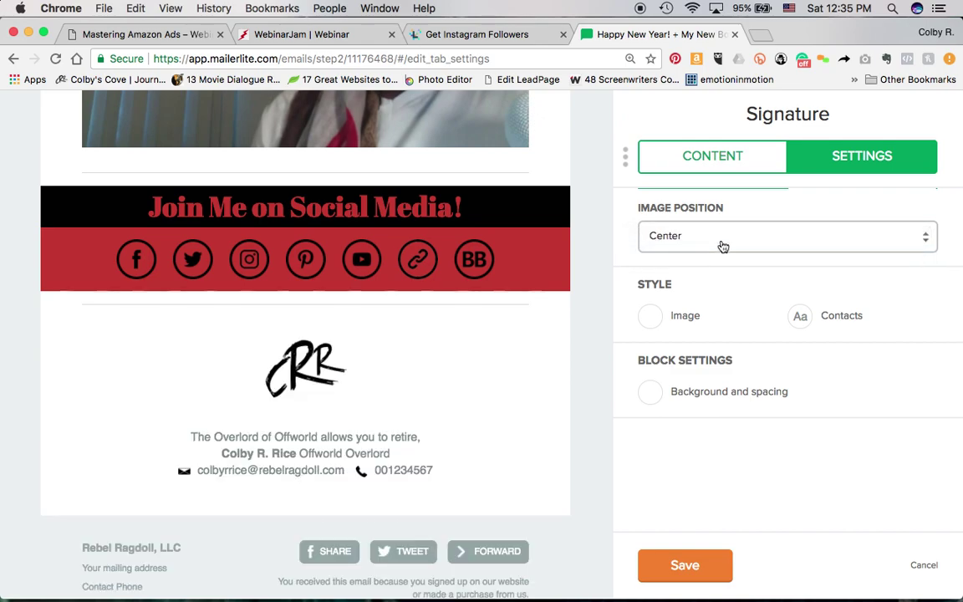
{"action": "left_click", "coordinate": [723, 245]}
{"action": "left_click", "coordinate": [648, 219]}
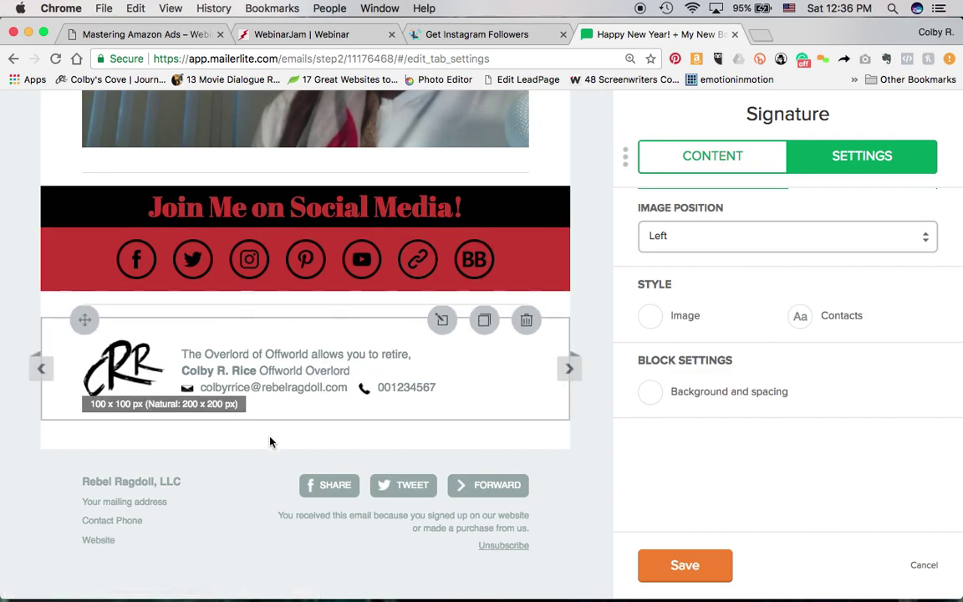
- Keep the signature image's border radius at 50 and set the contacts text color to #000000
{"action": "left_click", "coordinate": [650, 322]}
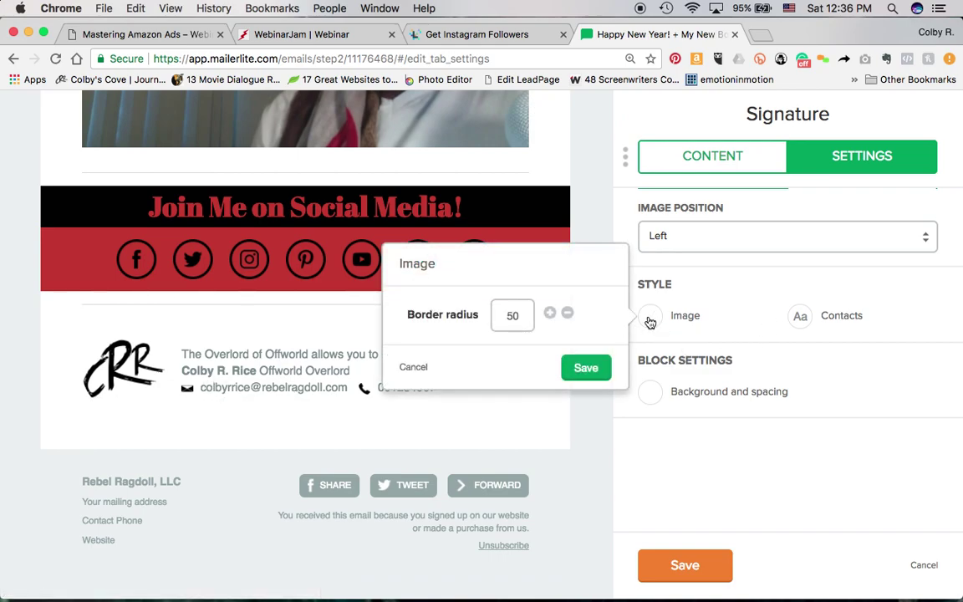
{"action": "left_click", "coordinate": [587, 367]}
{"action": "left_click", "coordinate": [800, 315]}
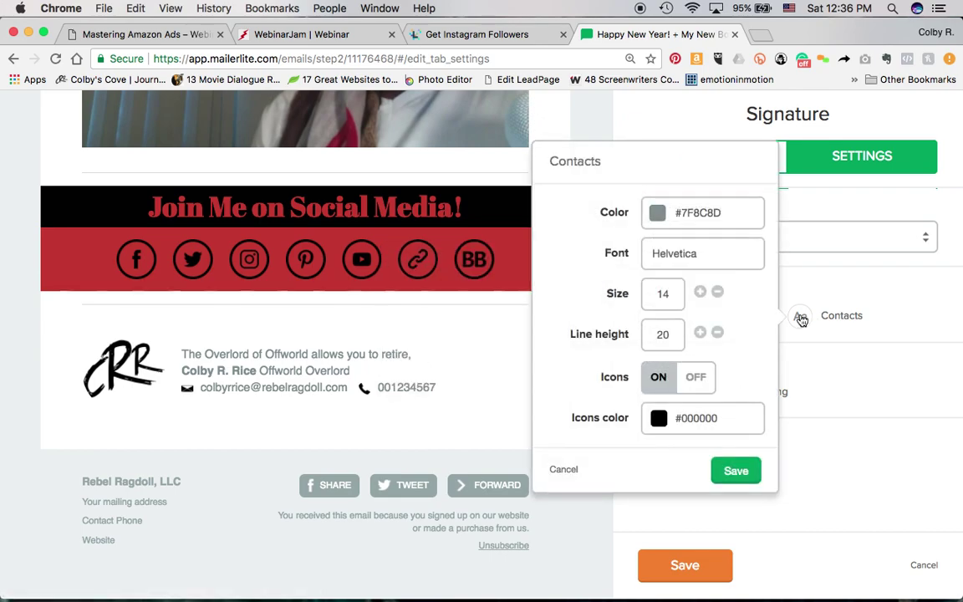
{"action": "left_click", "coordinate": [657, 219]}
{"action": "left_click", "coordinate": [565, 214]}
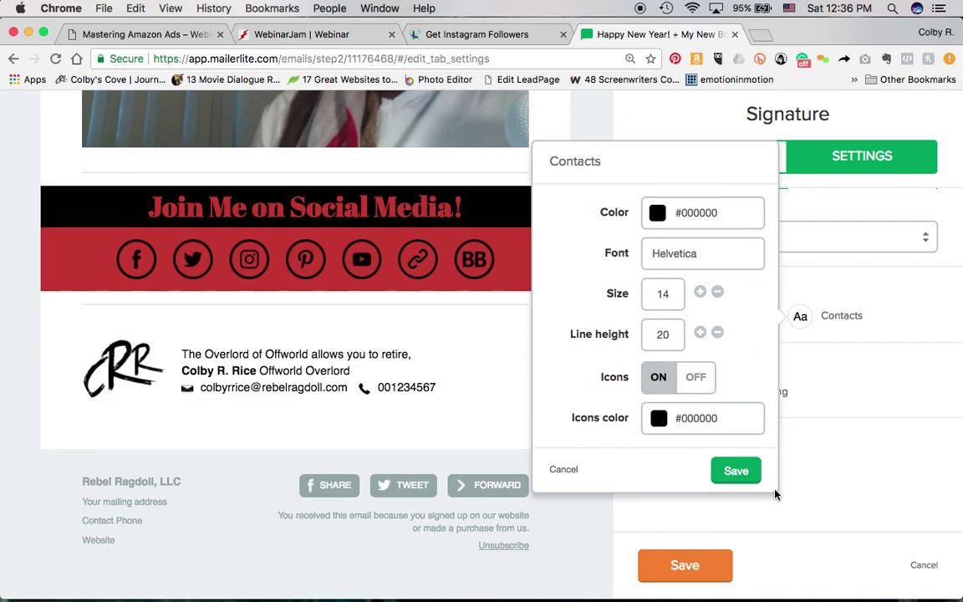
- Try the signature contacts without icons and switch the icons back on
{"action": "left_click", "coordinate": [696, 382]}
{"action": "left_click", "coordinate": [657, 377]}
{"action": "left_click", "coordinate": [700, 379]}
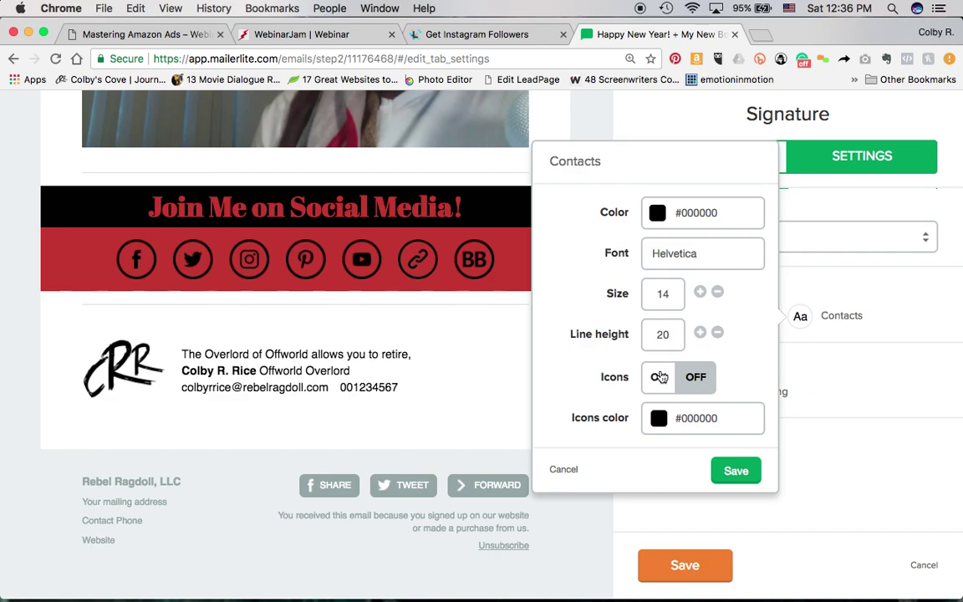
{"action": "left_click", "coordinate": [658, 377]}
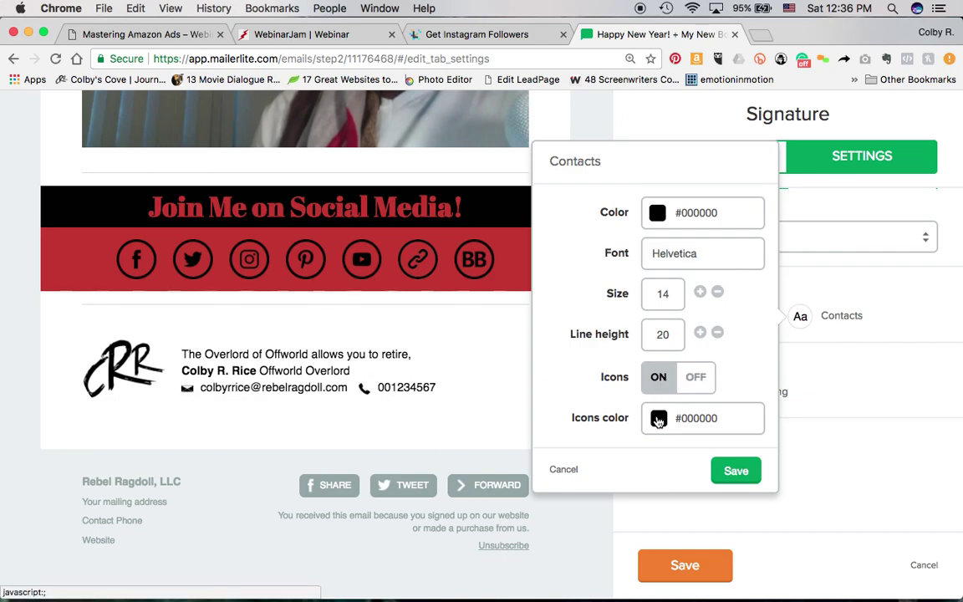
- Set the signature contacts' icon color to #C0392B and their font to Abril Fatface
{"action": "left_click", "coordinate": [658, 420]}
{"action": "left_click", "coordinate": [609, 305]}
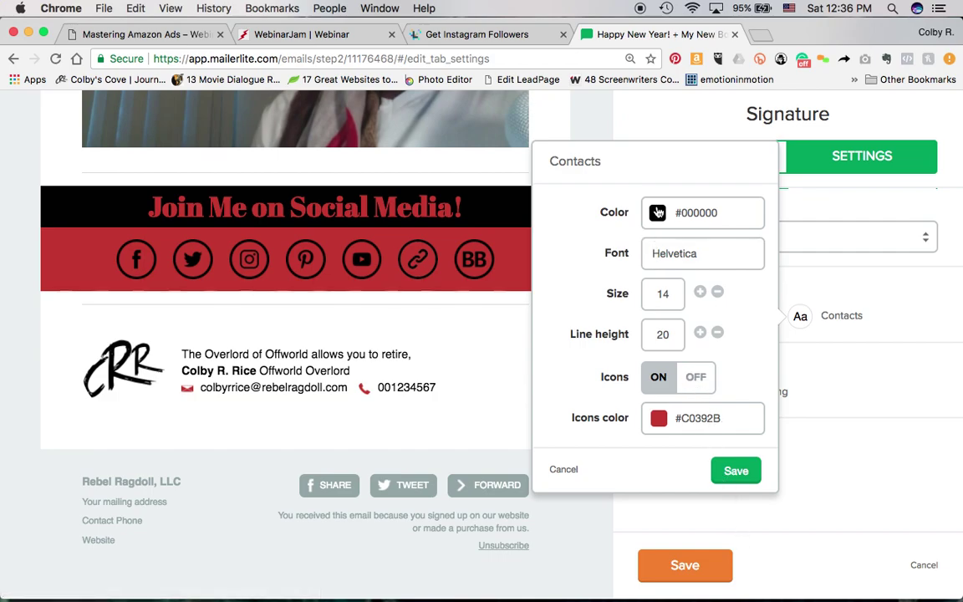
{"action": "left_click", "coordinate": [672, 260]}
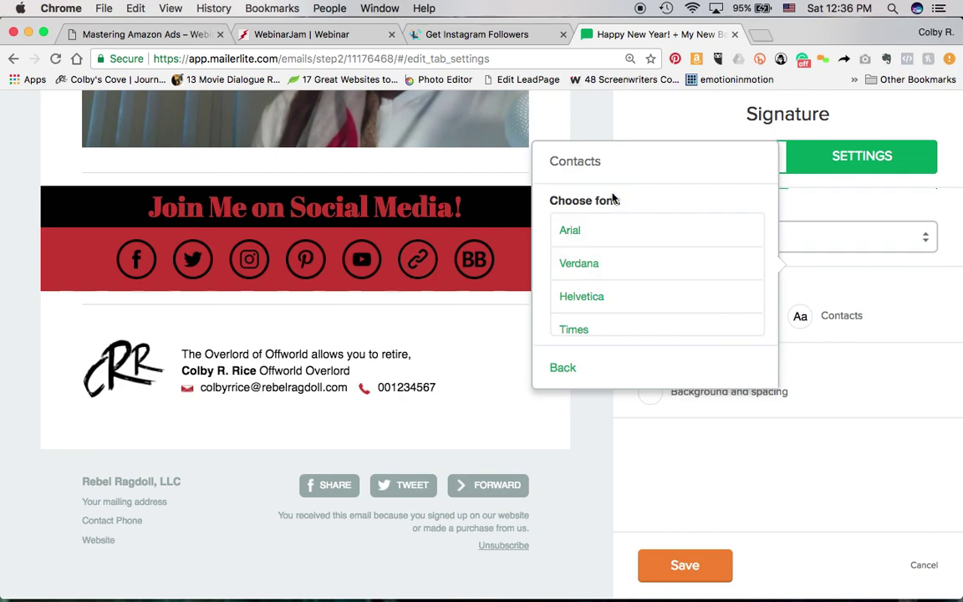
{"action": "scroll", "coordinate": [655, 279], "scroll_direction": "down", "scroll_amount": 10}
{"action": "scroll", "coordinate": [656, 279], "scroll_direction": "up", "scroll_amount": 2}
{"action": "scroll", "coordinate": [655, 281], "scroll_direction": "up", "scroll_amount": 4}
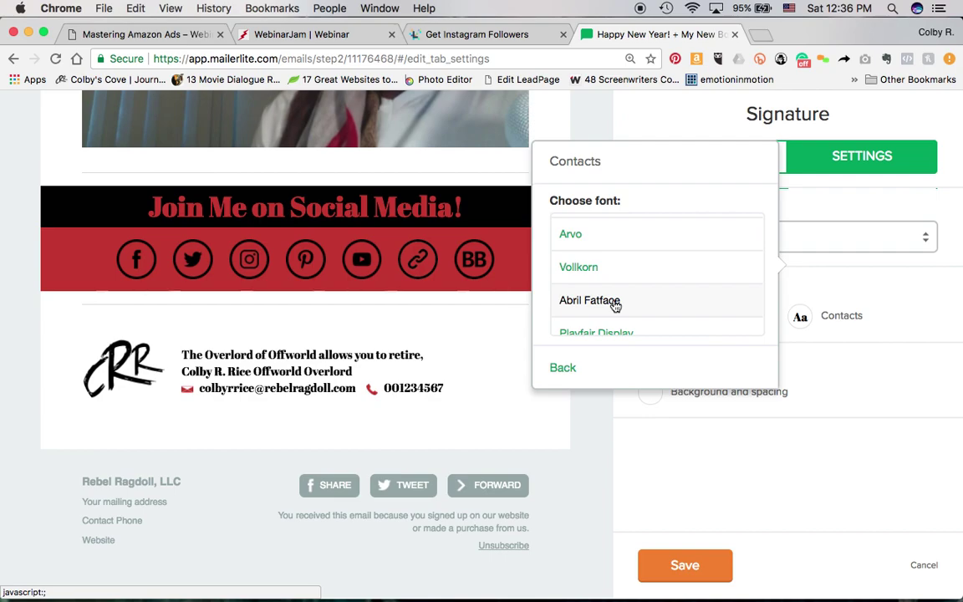
{"action": "left_click", "coordinate": [615, 303]}
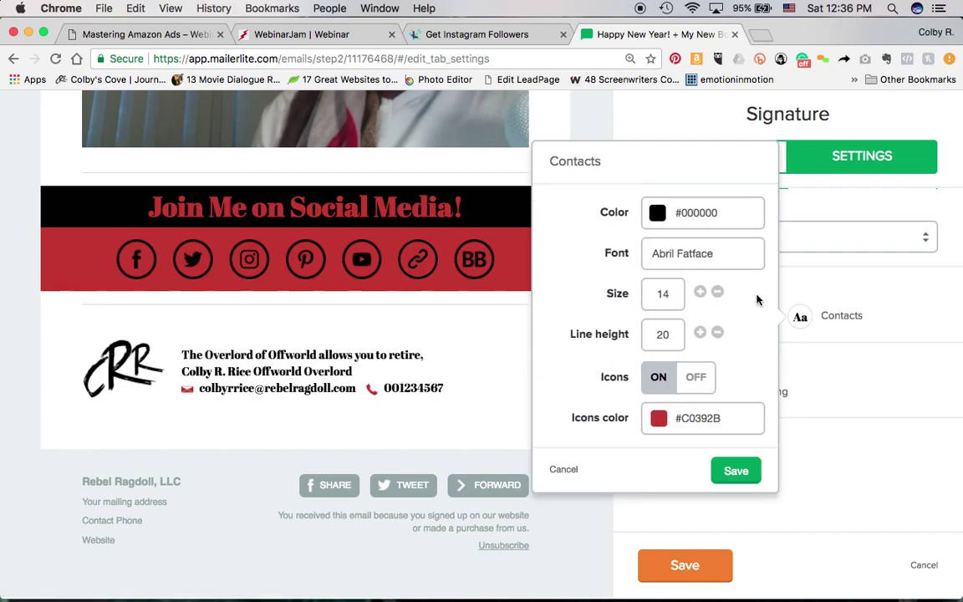
- Set the signature contacts' text size to 16 and line height to 22, and save the Signature block
{"action": "left_click", "coordinate": [701, 293]}
{"action": "left_click", "coordinate": [701, 293]}
{"action": "left_click", "coordinate": [701, 293]}
{"action": "left_click", "coordinate": [701, 292]}
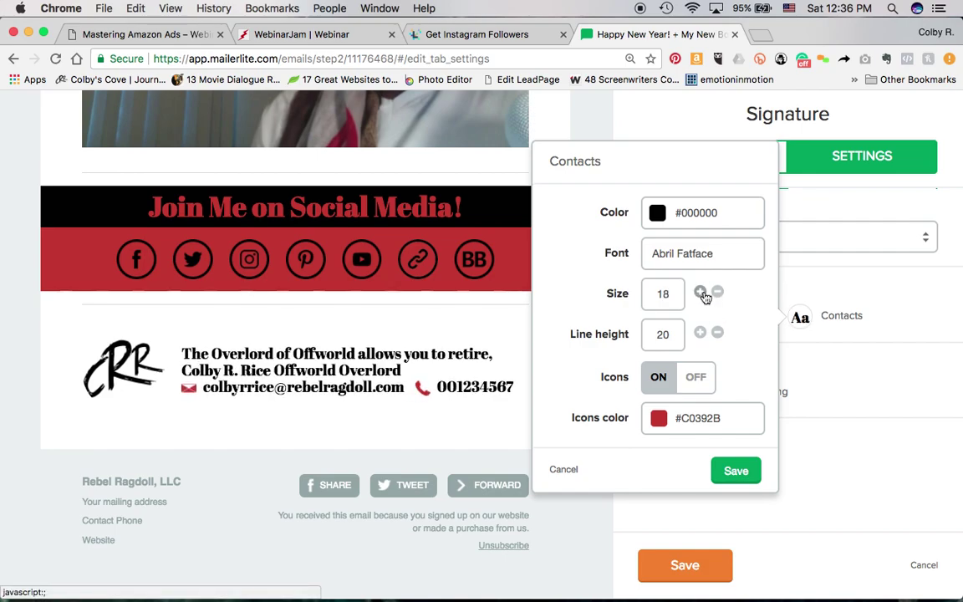
{"action": "left_click", "coordinate": [718, 293]}
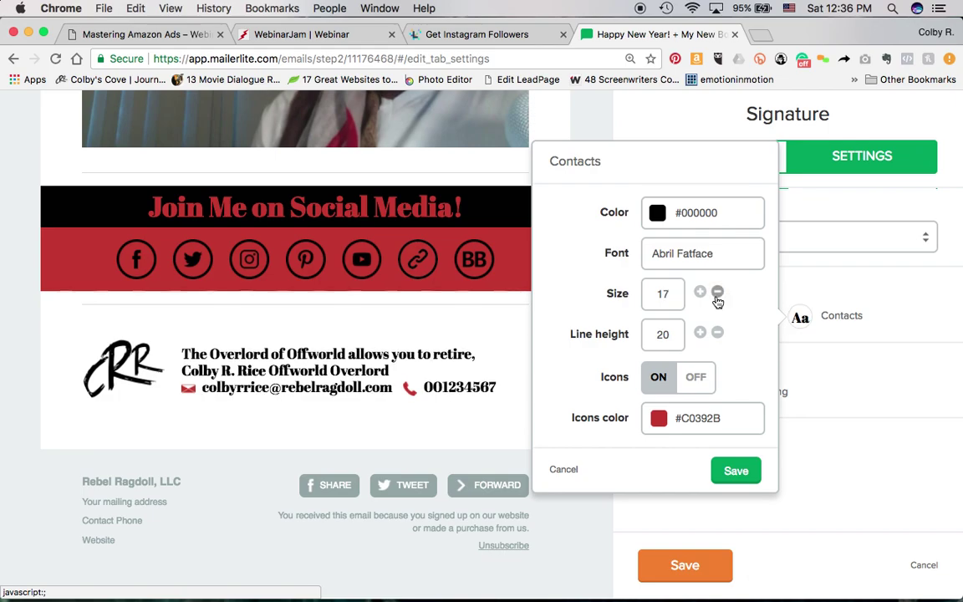
{"action": "left_click", "coordinate": [717, 292]}
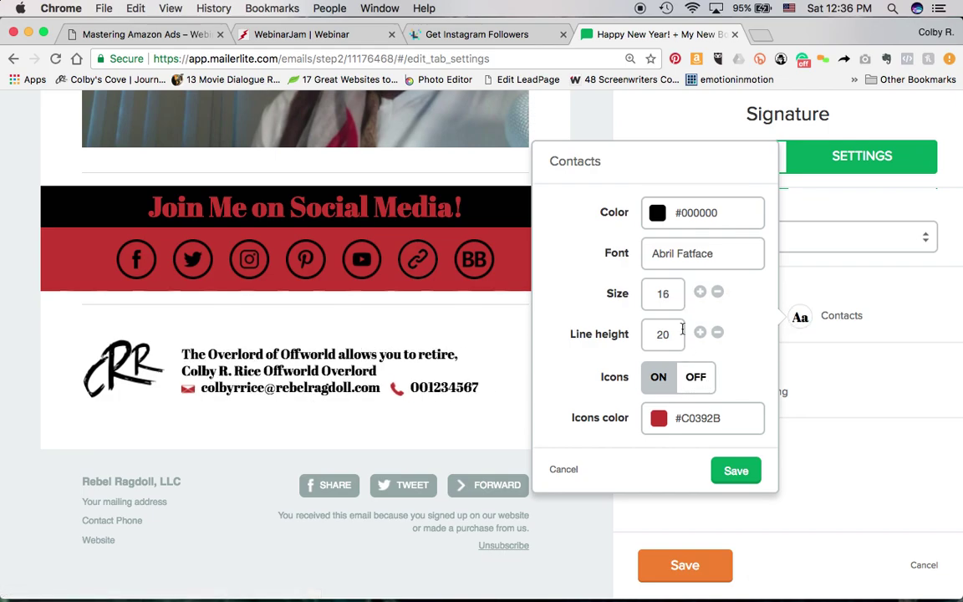
{"action": "double_click", "coordinate": [700, 332]}
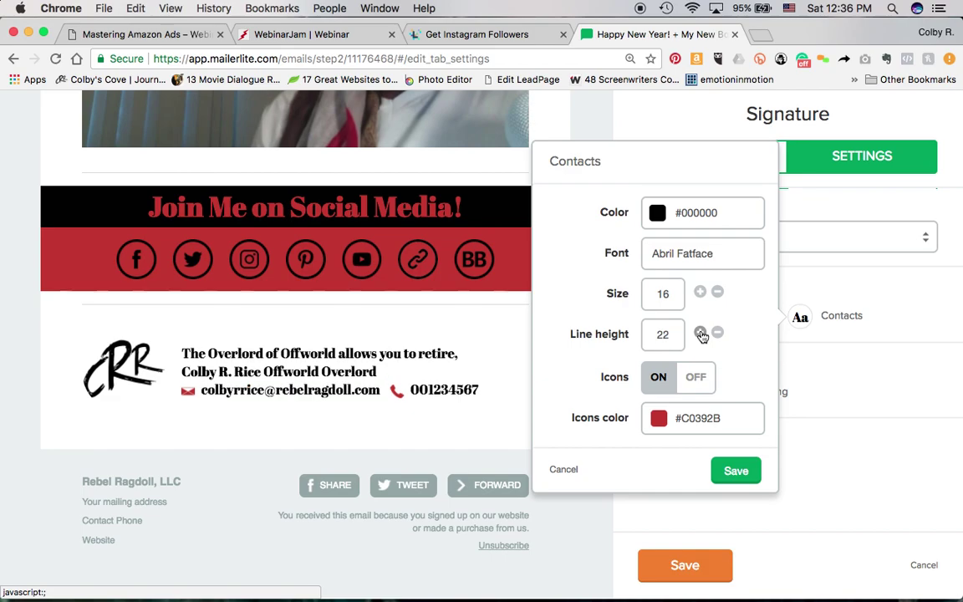
{"action": "left_click", "coordinate": [737, 469]}
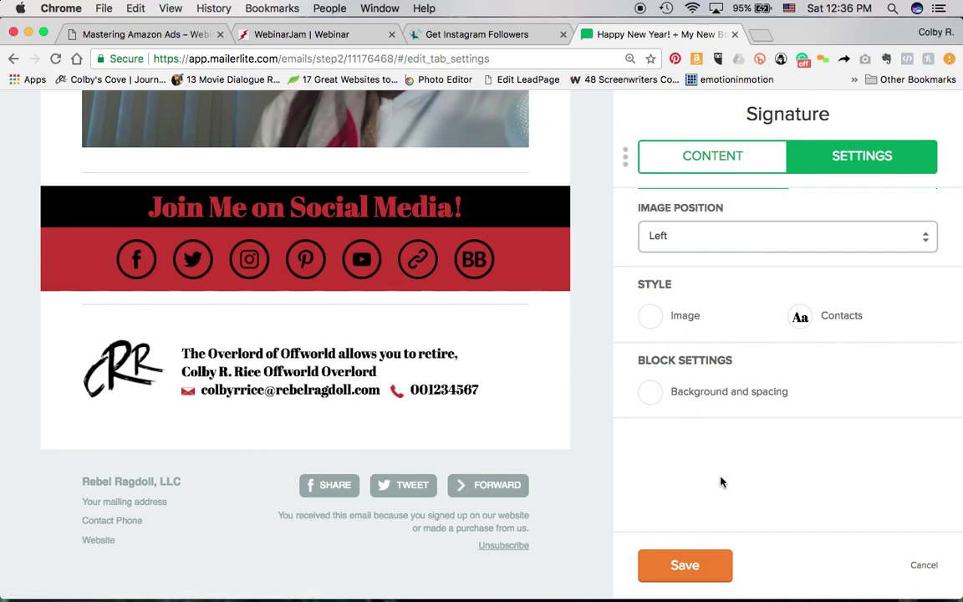
{"action": "left_click", "coordinate": [685, 566]}
- Compare the Animated GIF and Static image previews for the video block and choose Animated GIF
{"action": "scroll", "coordinate": [493, 340], "scroll_direction": "up", "scroll_amount": 2}
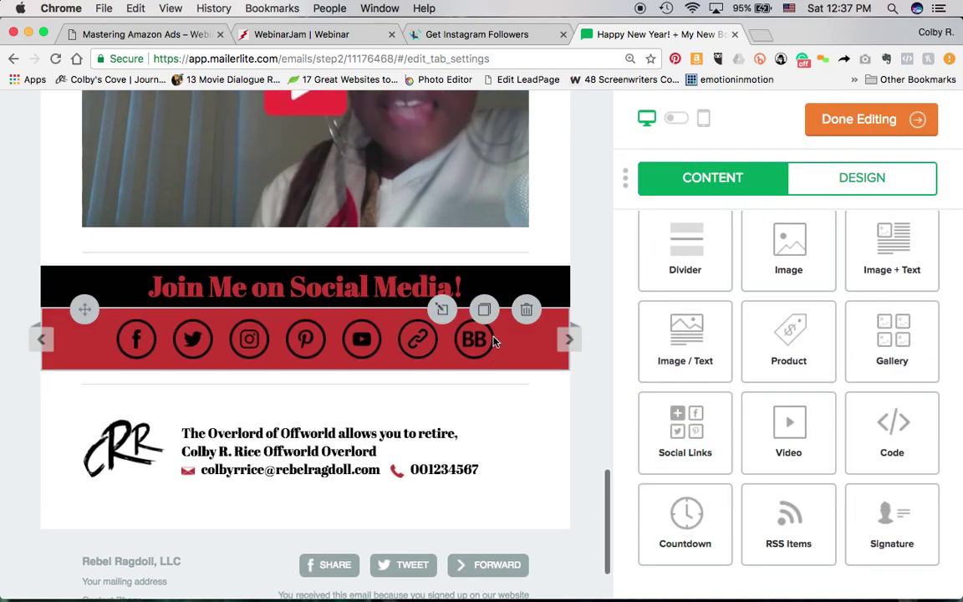
{"action": "scroll", "coordinate": [499, 456], "scroll_direction": "up", "scroll_amount": 5}
{"action": "scroll", "coordinate": [499, 456], "scroll_direction": "up", "scroll_amount": 1}
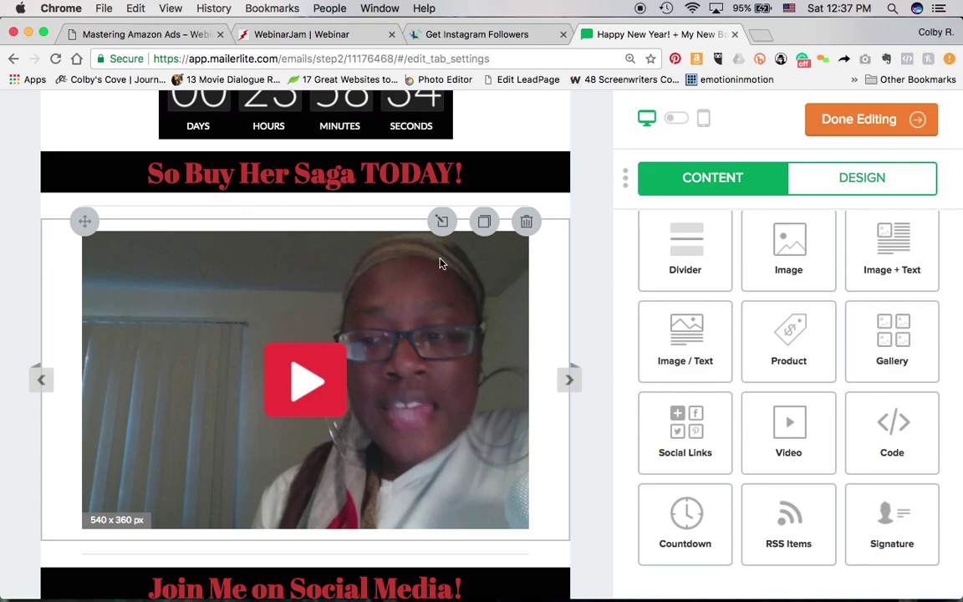
{"action": "left_click", "coordinate": [466, 288]}
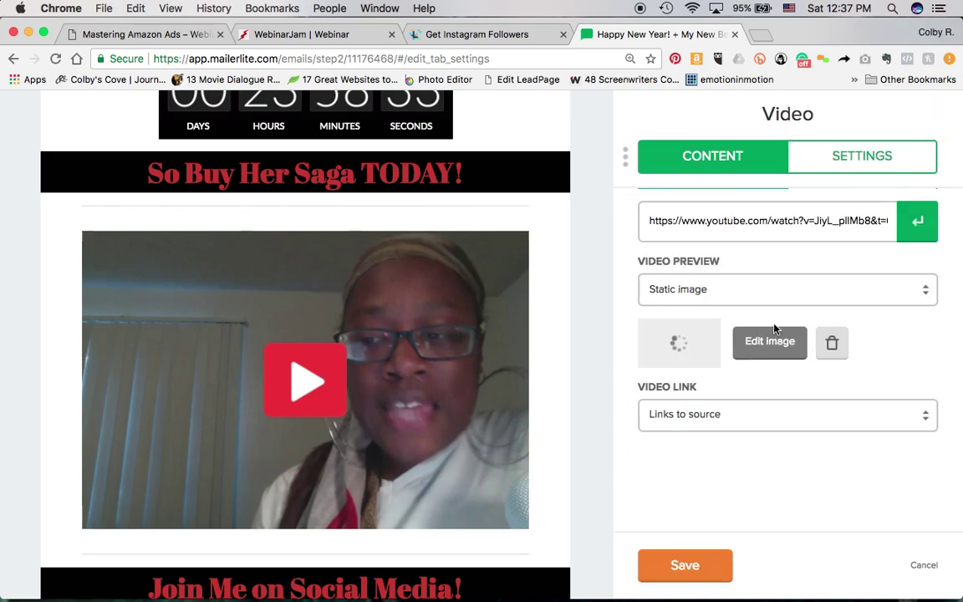
{"action": "left_click", "coordinate": [786, 282]}
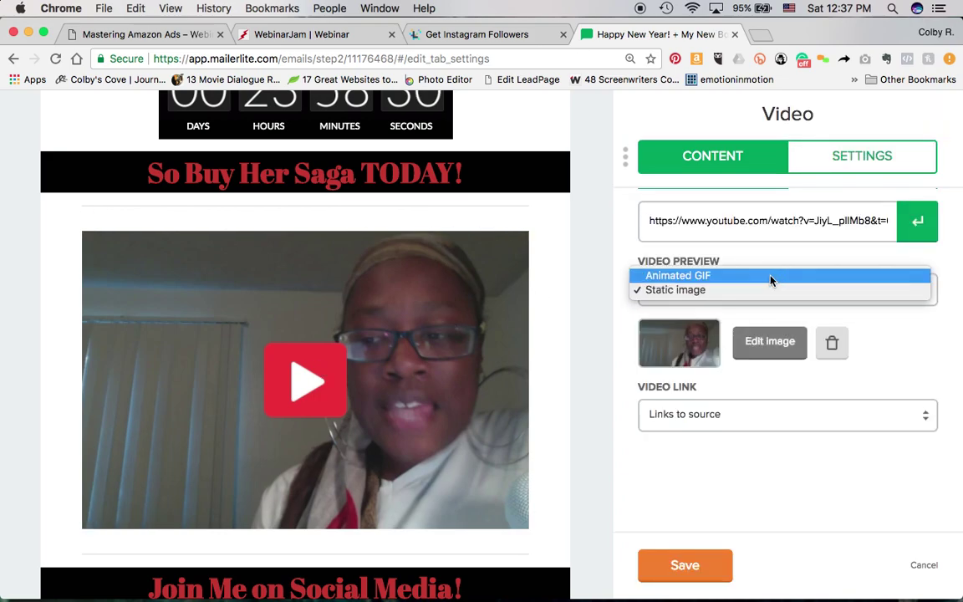
{"action": "left_click", "coordinate": [771, 276]}
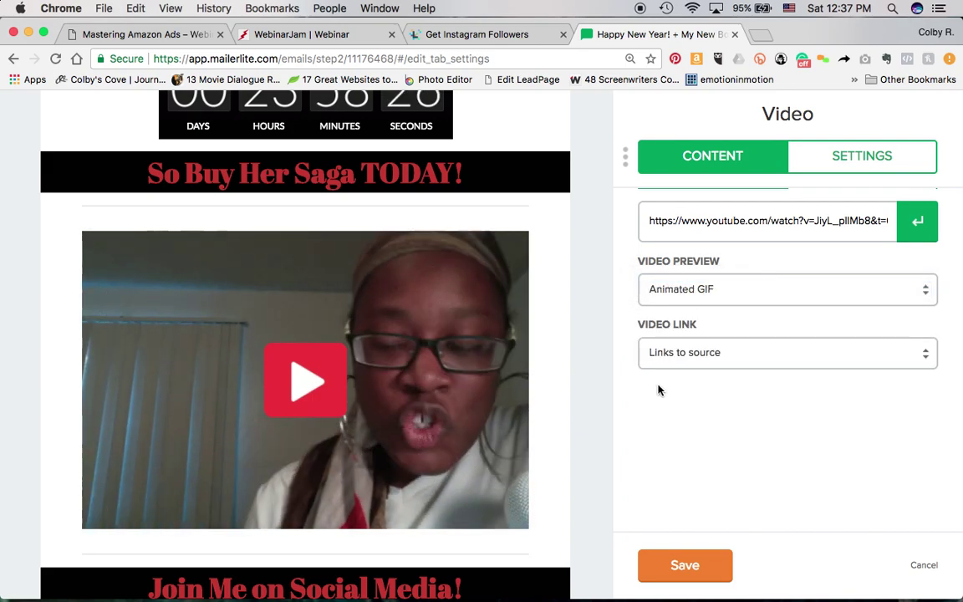
{"action": "left_click", "coordinate": [741, 287]}
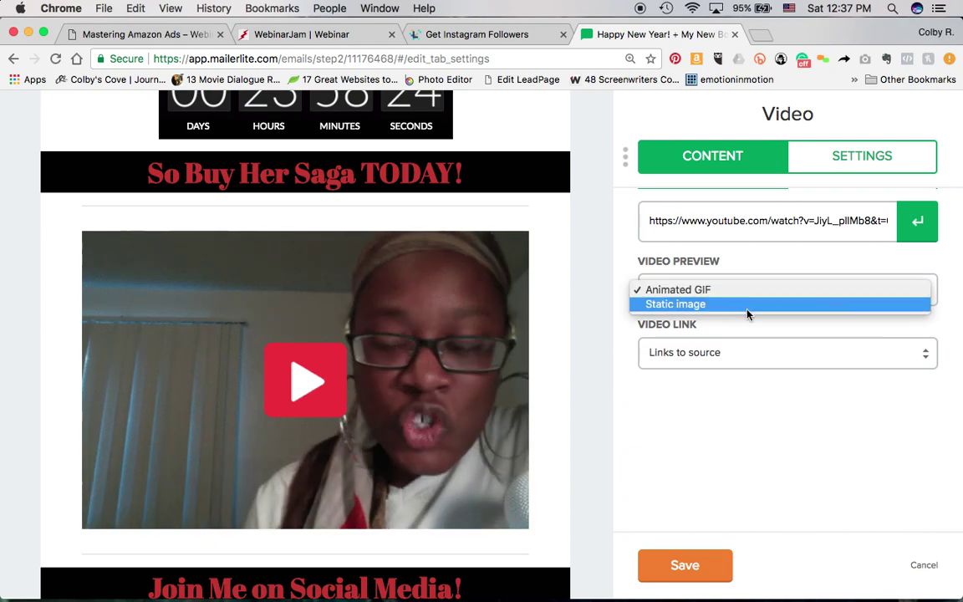
{"action": "left_click", "coordinate": [748, 305]}
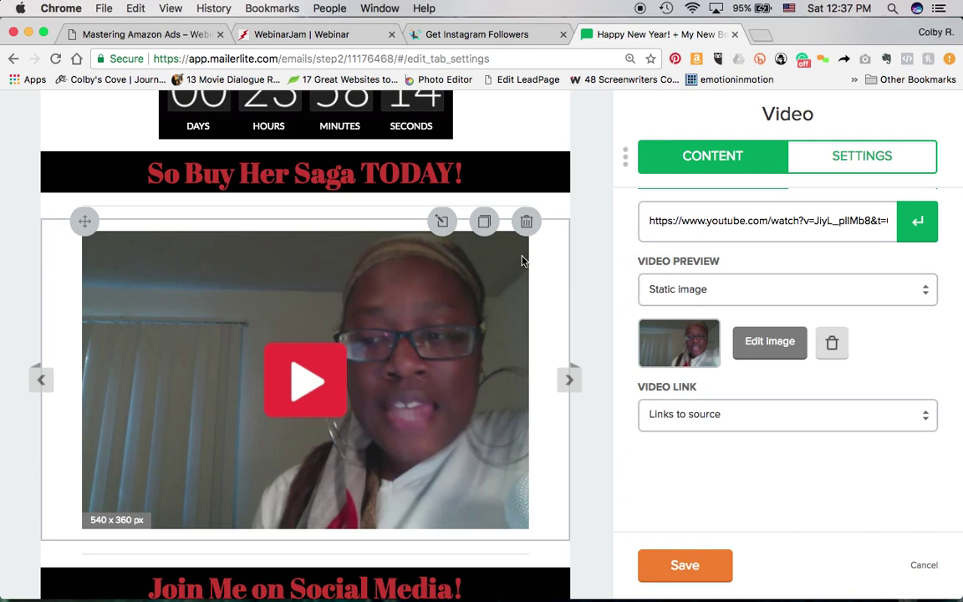
{"action": "left_click", "coordinate": [800, 301]}
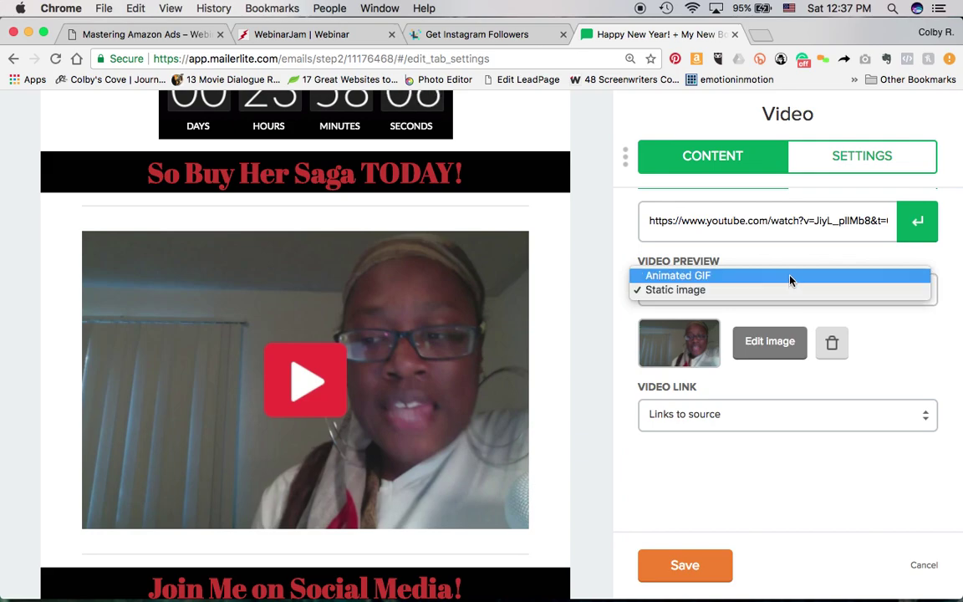
{"action": "left_click", "coordinate": [789, 276]}
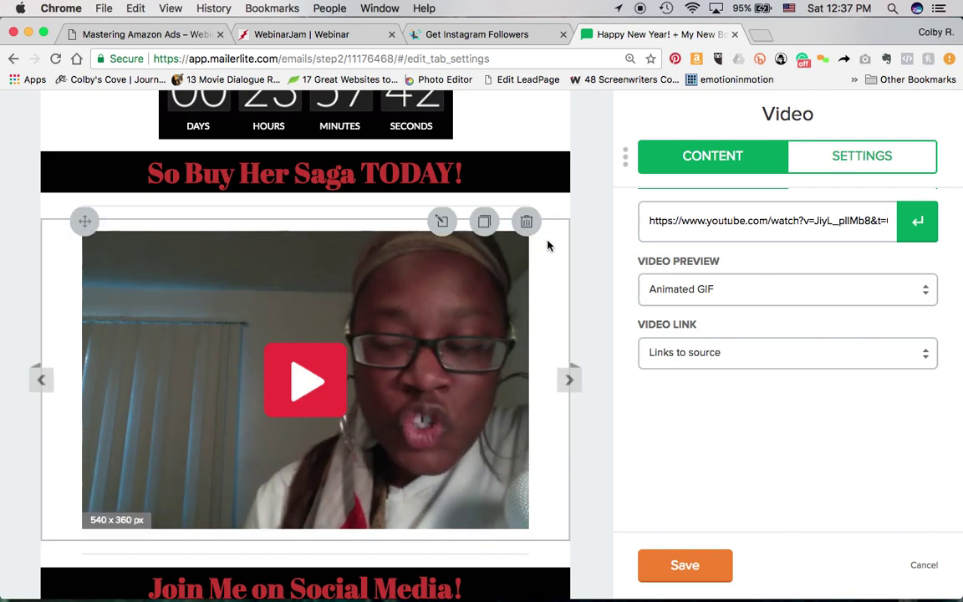
- Delete the video block under the "So Buy Her Saga TODAY!" heading and insert an Image block in its place
{"action": "left_click", "coordinate": [525, 221]}
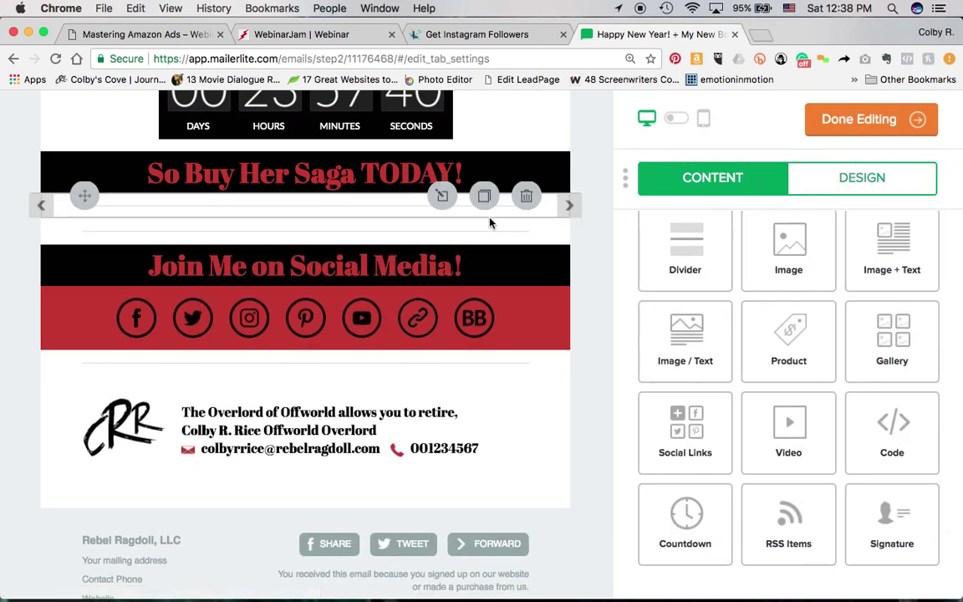
{"action": "left_click_drag", "start_coordinate": [786, 265], "coordinate": [445, 232]}
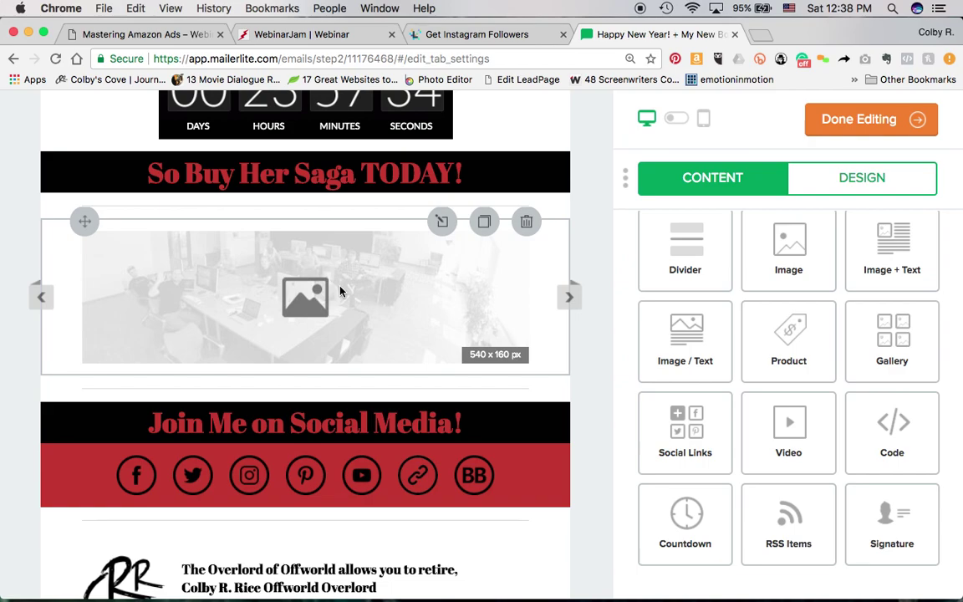
- Upload the 1400x1400 podcast thumbnail PNG from the author podcast graphics folder and use it in the new Image block
{"action": "left_click", "coordinate": [659, 238]}
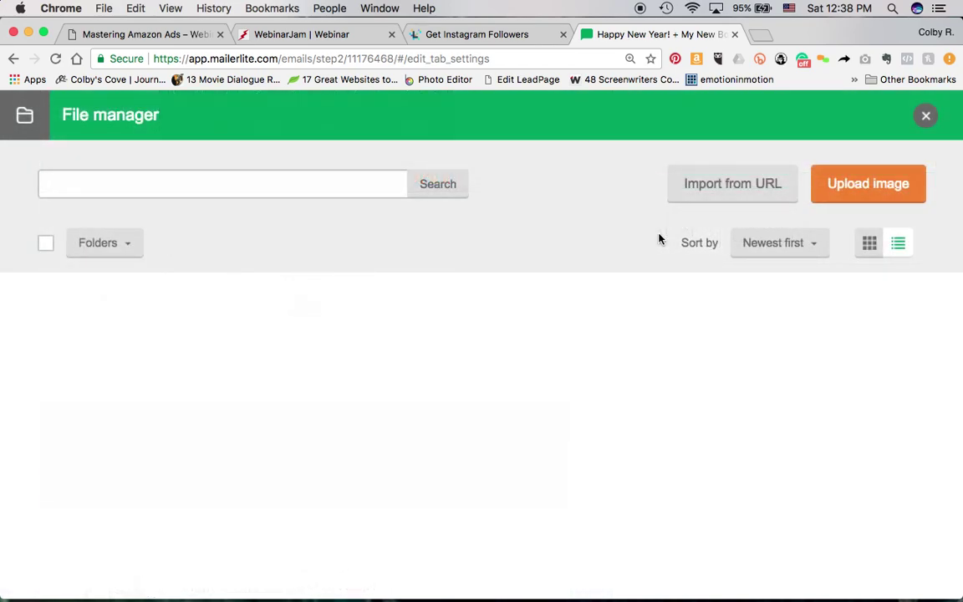
{"action": "left_click", "coordinate": [852, 186]}
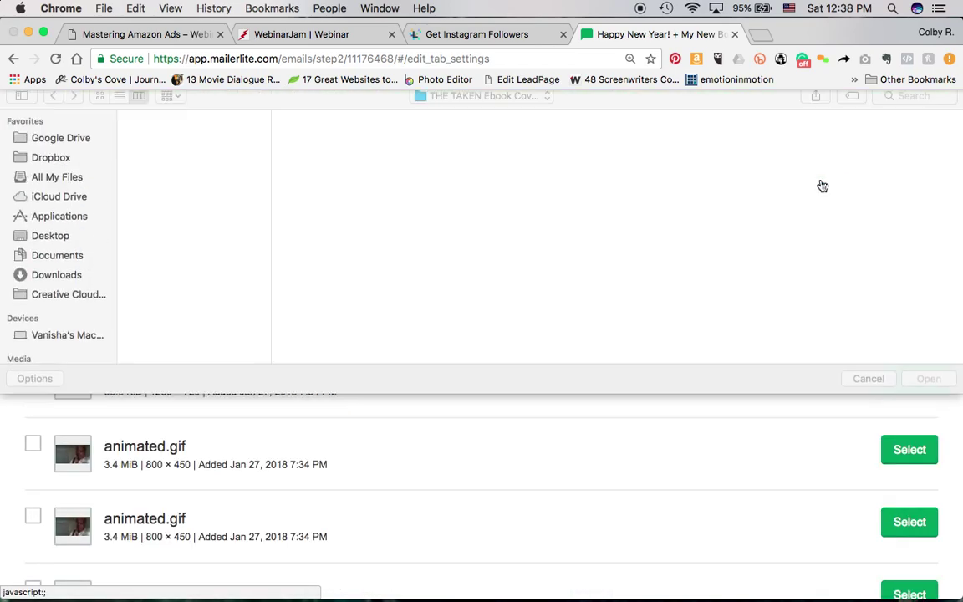
{"action": "left_click", "coordinate": [503, 105]}
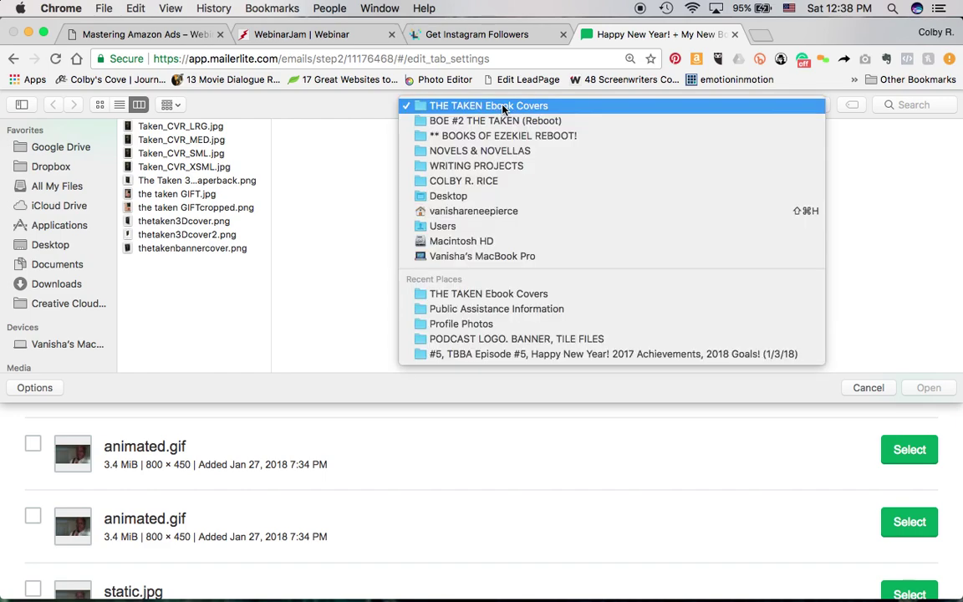
{"action": "left_click", "coordinate": [478, 182]}
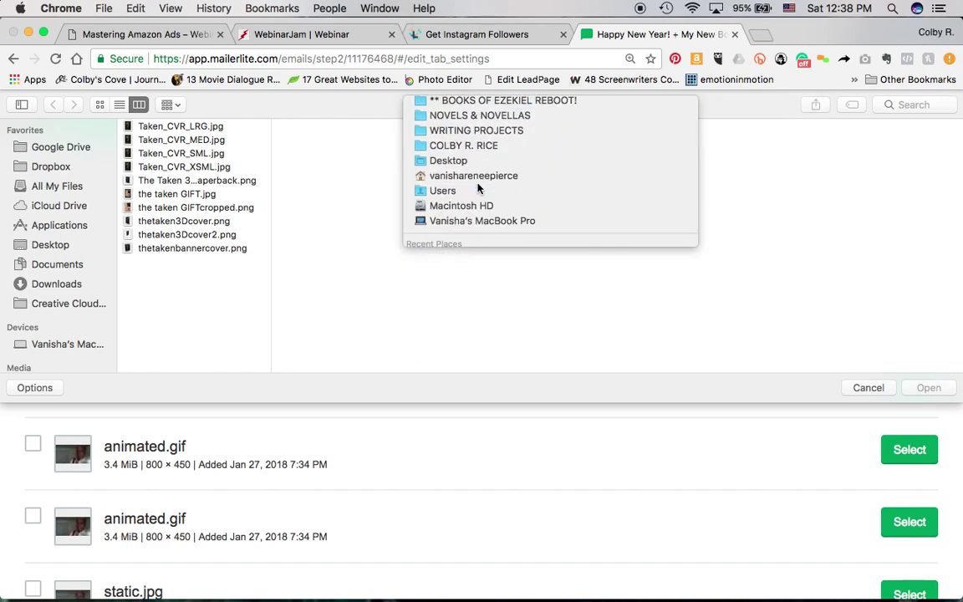
{"action": "left_click", "coordinate": [339, 193]}
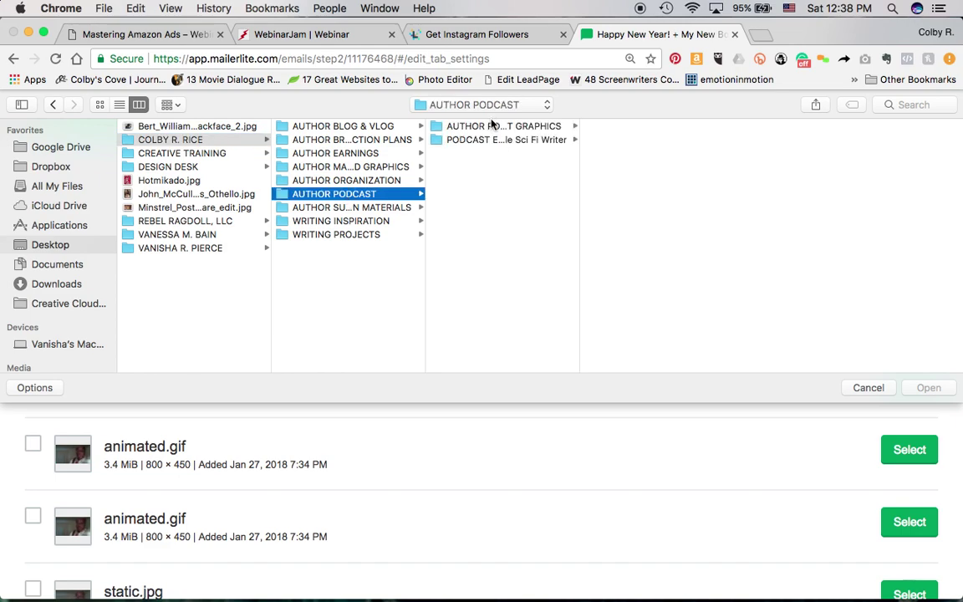
{"action": "left_click", "coordinate": [491, 125]}
{"action": "left_click", "coordinate": [648, 153]}
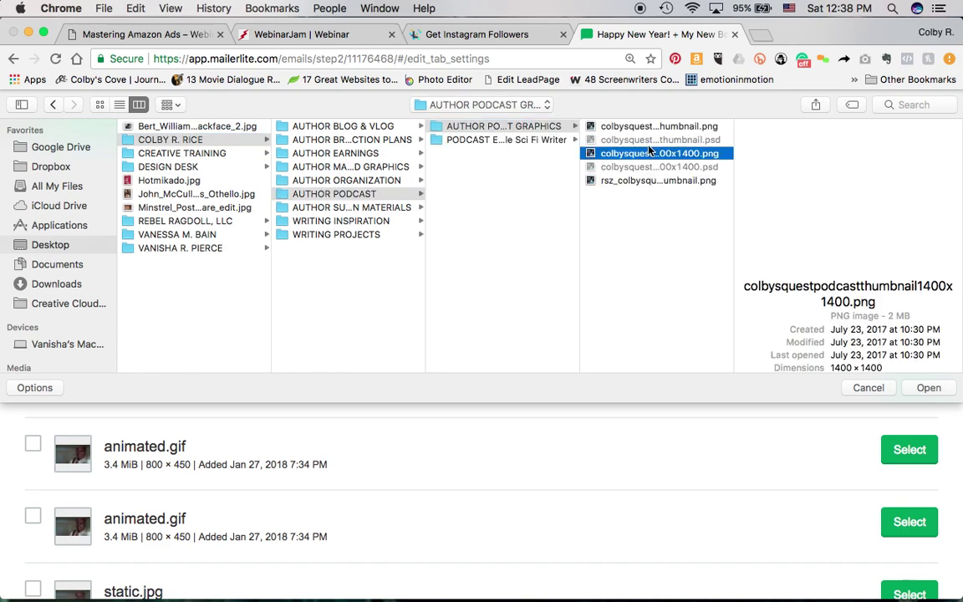
{"action": "left_click", "coordinate": [926, 388]}
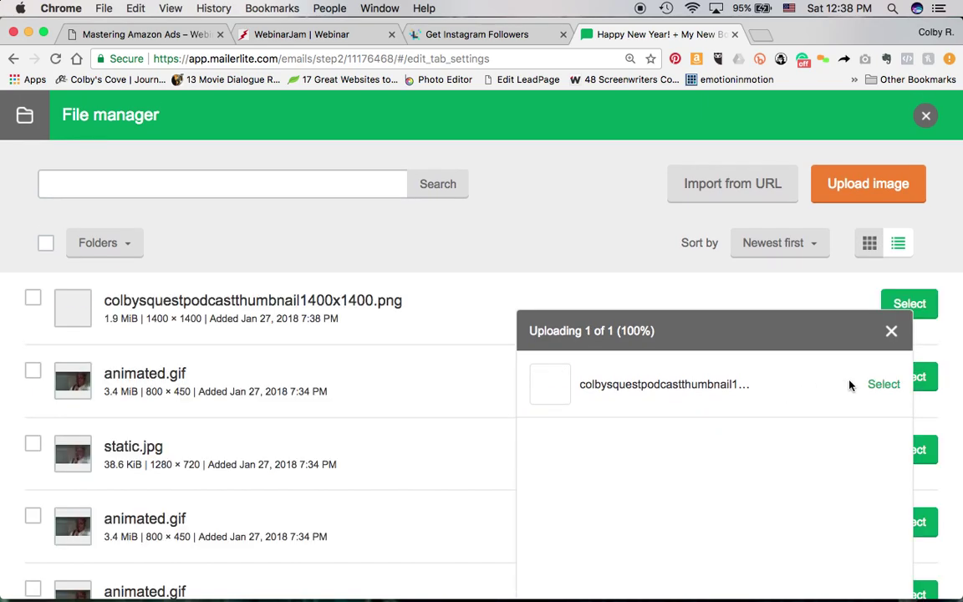
{"action": "left_click", "coordinate": [883, 385]}
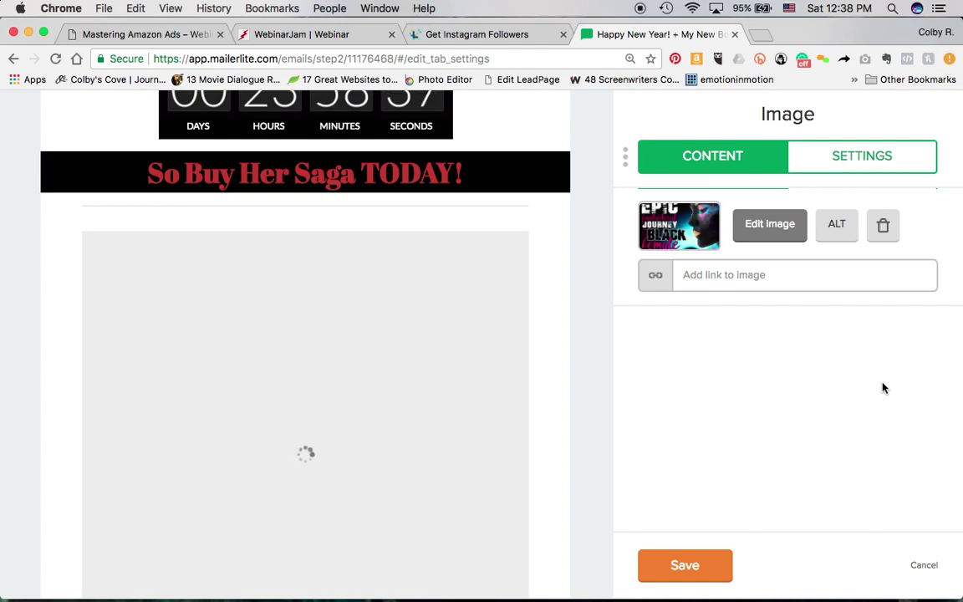
{"action": "scroll", "coordinate": [549, 344], "scroll_direction": "down", "scroll_amount": 5}
{"action": "scroll", "coordinate": [549, 343], "scroll_direction": "up", "scroll_amount": 1}
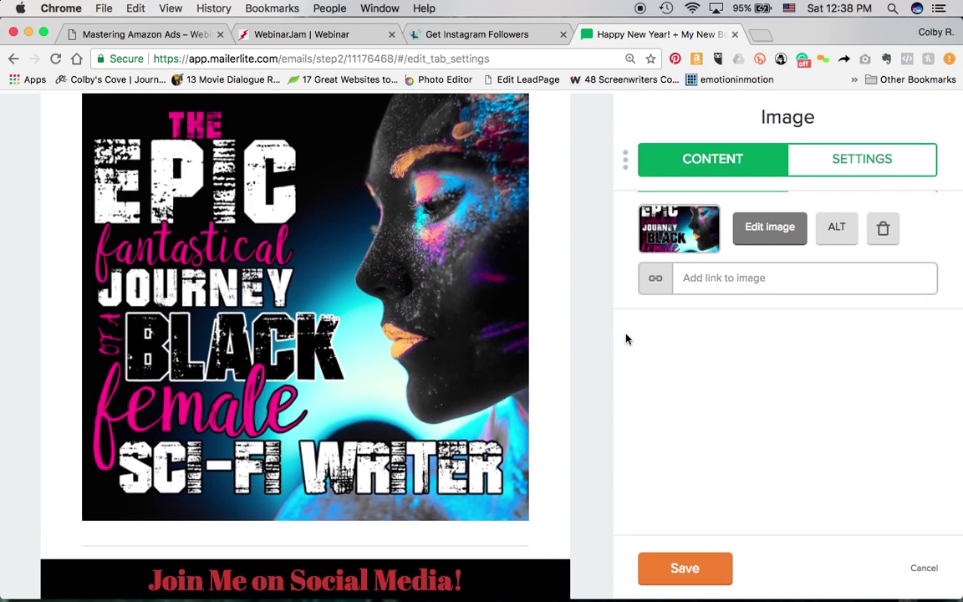
{"action": "scroll", "coordinate": [575, 339], "scroll_direction": "up", "scroll_amount": 3}
{"action": "scroll", "coordinate": [575, 340], "scroll_direction": "up", "scroll_amount": 2}
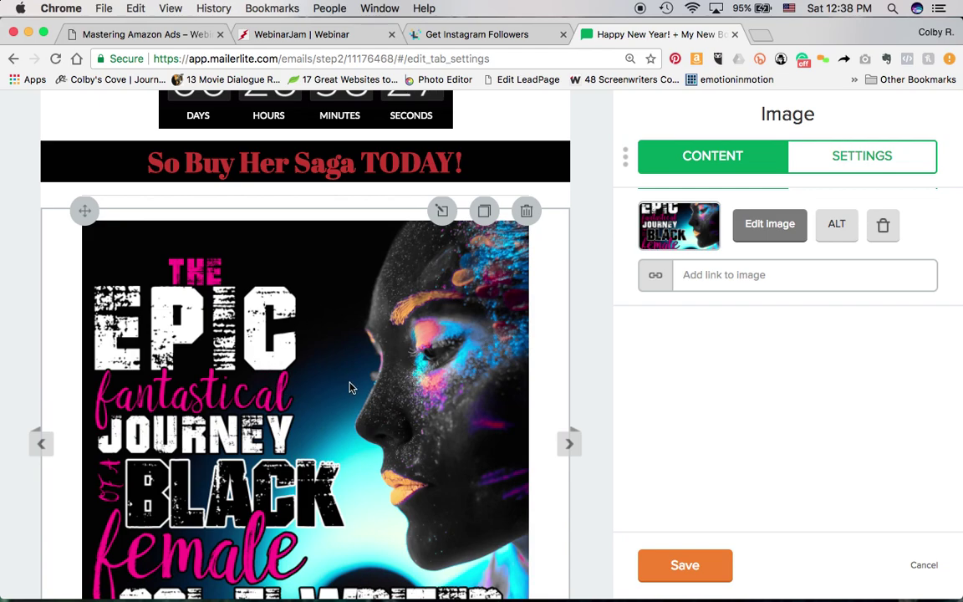
{"action": "scroll", "coordinate": [350, 387], "scroll_direction": "down", "scroll_amount": 3}
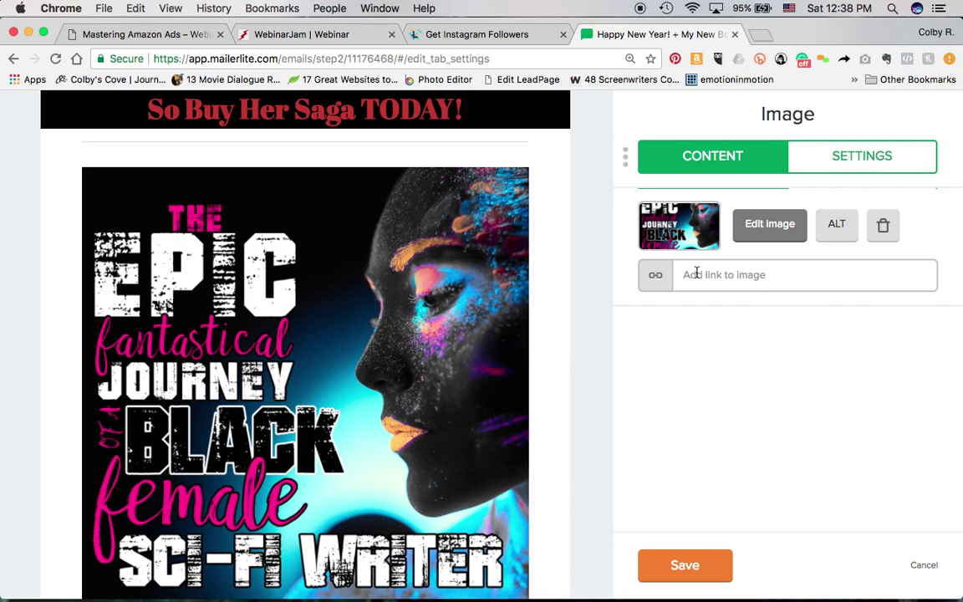
{"action": "type", "text": "http://"}
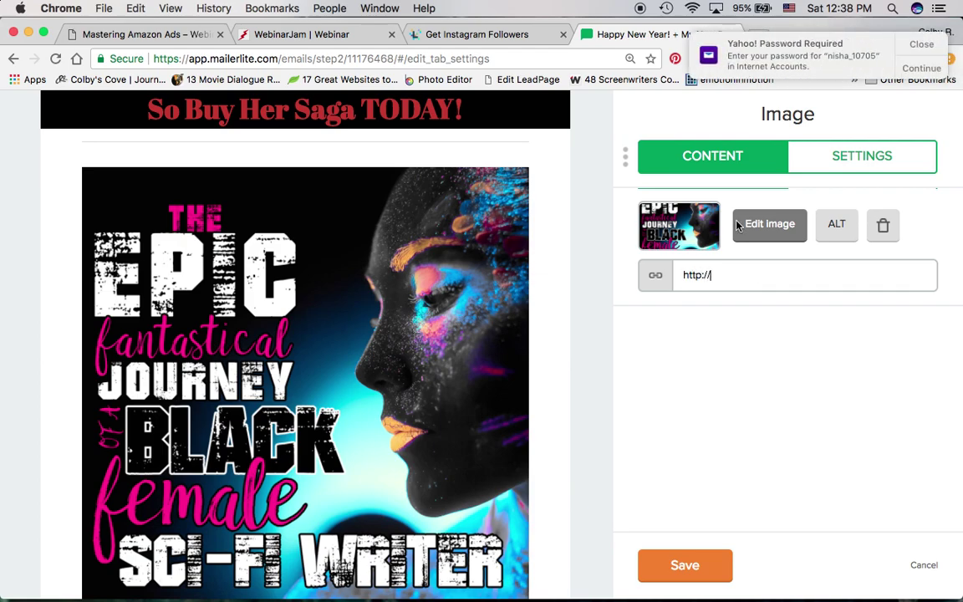
{"action": "left_click", "coordinate": [927, 38]}
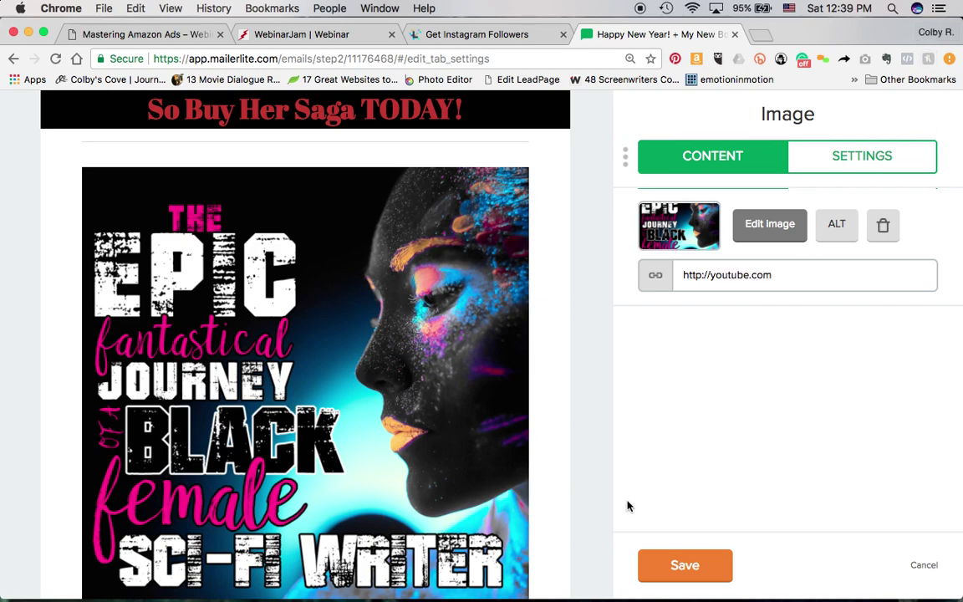
{"action": "left_click", "coordinate": [679, 566]}
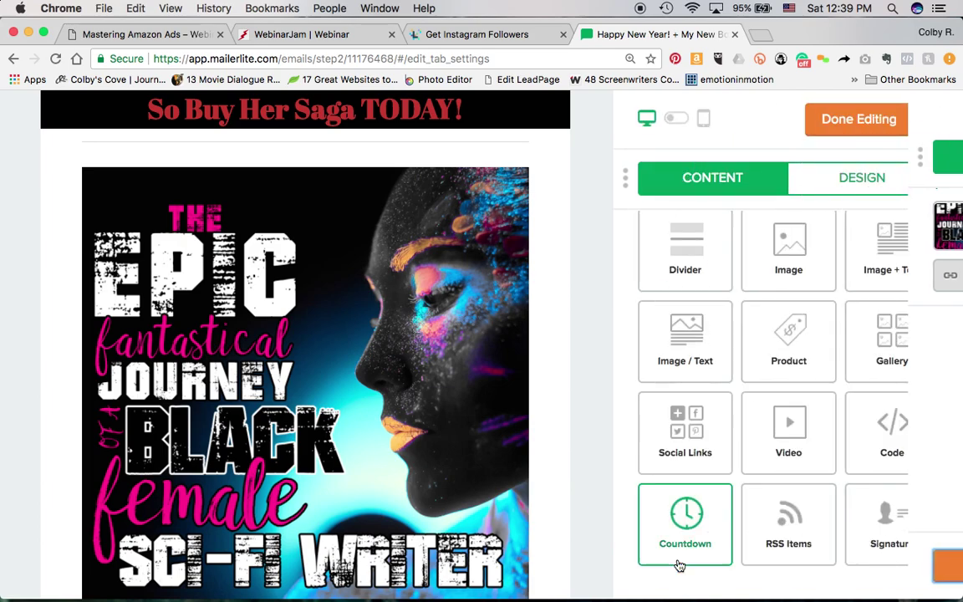
{"action": "scroll", "coordinate": [421, 359], "scroll_direction": "up", "scroll_amount": 3}
{"action": "scroll", "coordinate": [421, 359], "scroll_direction": "down", "scroll_amount": 5}
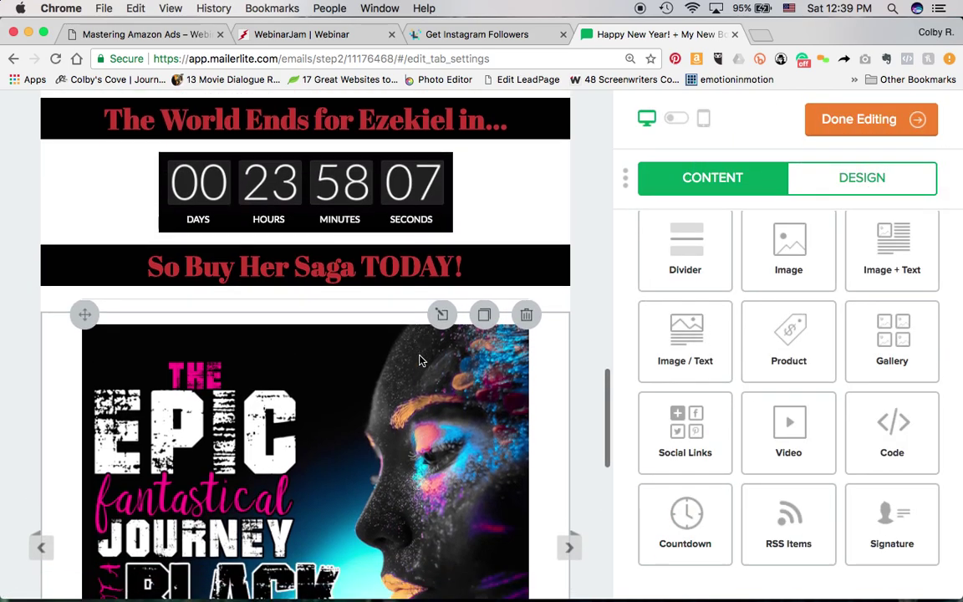
- Duplicate the "You Love Free... But I Like When You Buy Stuff Too!" title and place the copy directly above the podcast image
{"action": "scroll", "coordinate": [421, 359], "scroll_direction": "up", "scroll_amount": 2}
{"action": "scroll", "coordinate": [420, 359], "scroll_direction": "up", "scroll_amount": 1}
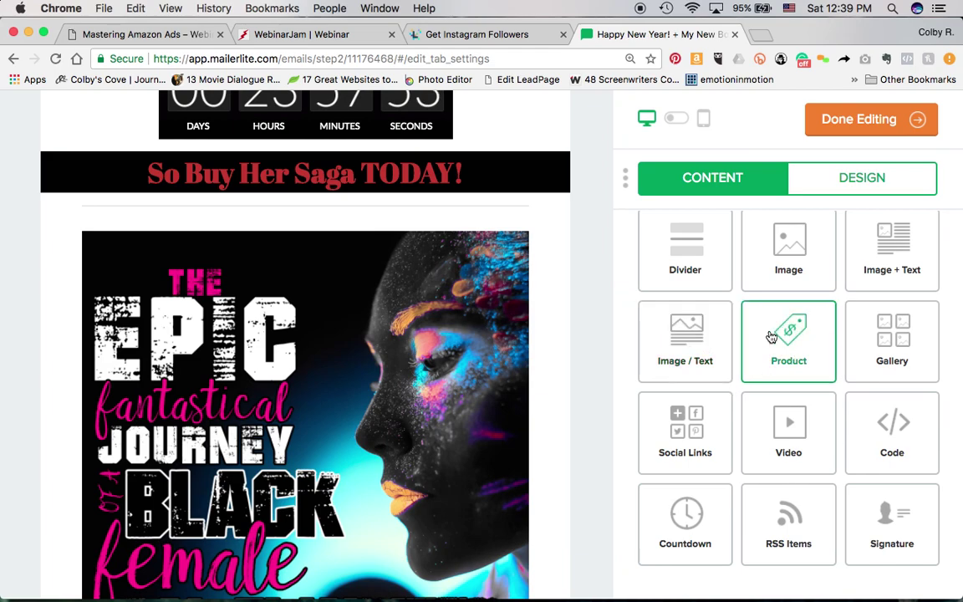
{"action": "scroll", "coordinate": [683, 335], "scroll_direction": "up", "scroll_amount": 3}
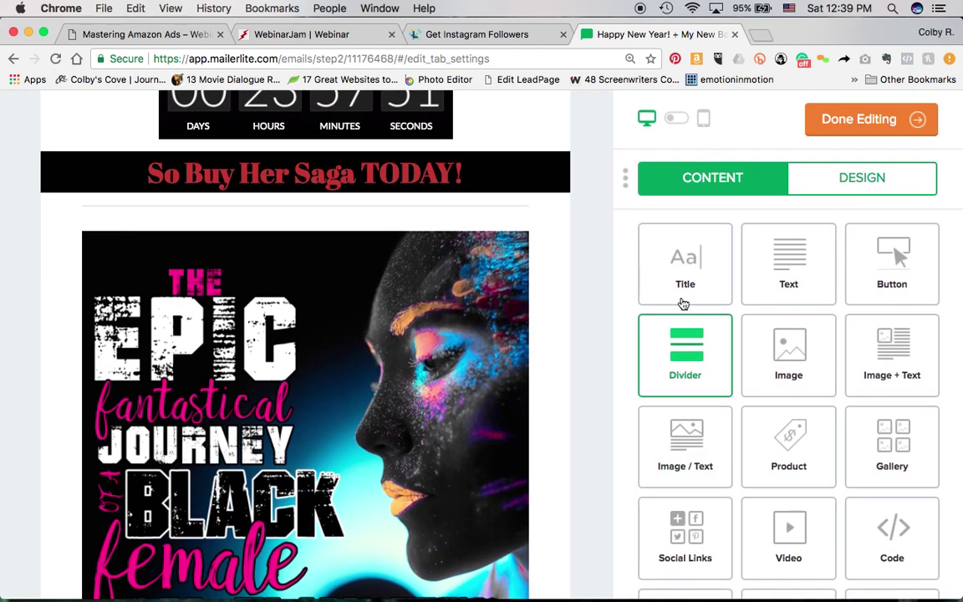
{"action": "left_click_drag", "start_coordinate": [683, 271], "coordinate": [470, 247]}
{"action": "scroll", "coordinate": [391, 245], "scroll_direction": "down", "scroll_amount": 15}
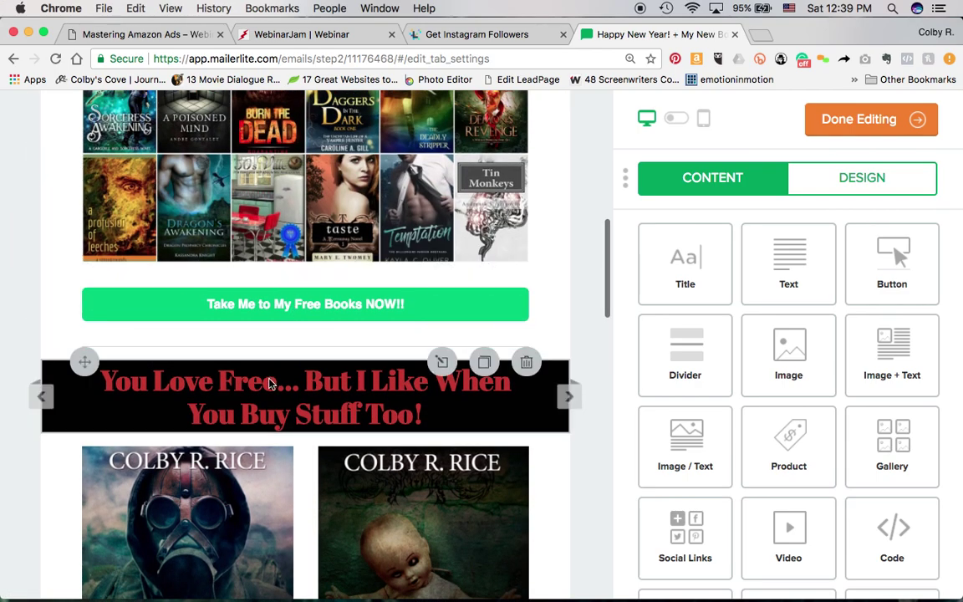
{"action": "left_click", "coordinate": [269, 382]}
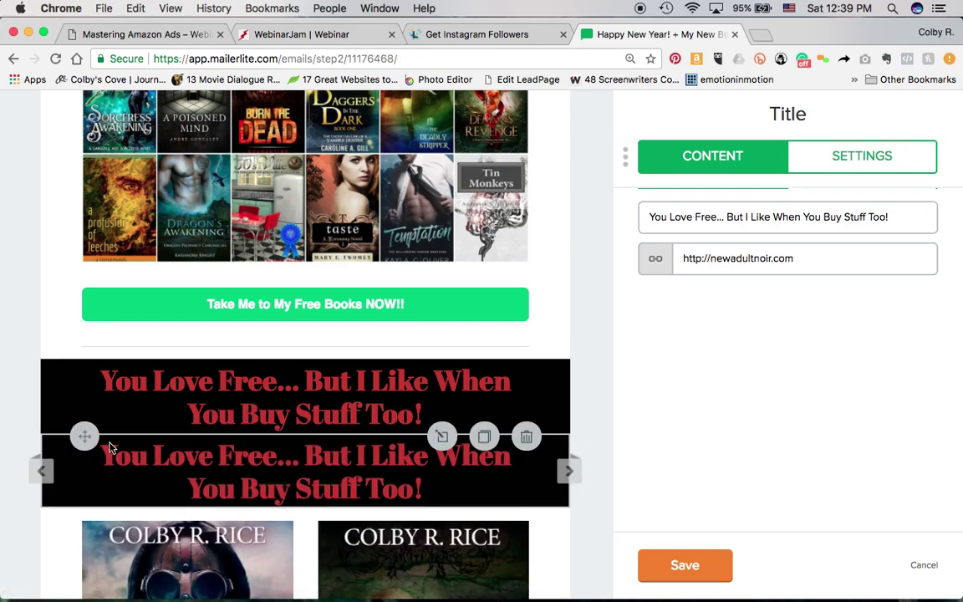
{"action": "left_click_drag", "start_coordinate": [82, 436], "coordinate": [75, 301]}
{"action": "scroll", "coordinate": [82, 368], "scroll_direction": "down", "scroll_amount": 8}
{"action": "scroll", "coordinate": [82, 369], "scroll_direction": "down", "scroll_amount": 4}
{"action": "scroll", "coordinate": [595, 458], "scroll_direction": "down", "scroll_amount": 2}
{"action": "scroll", "coordinate": [595, 458], "scroll_direction": "down", "scroll_amount": 8}
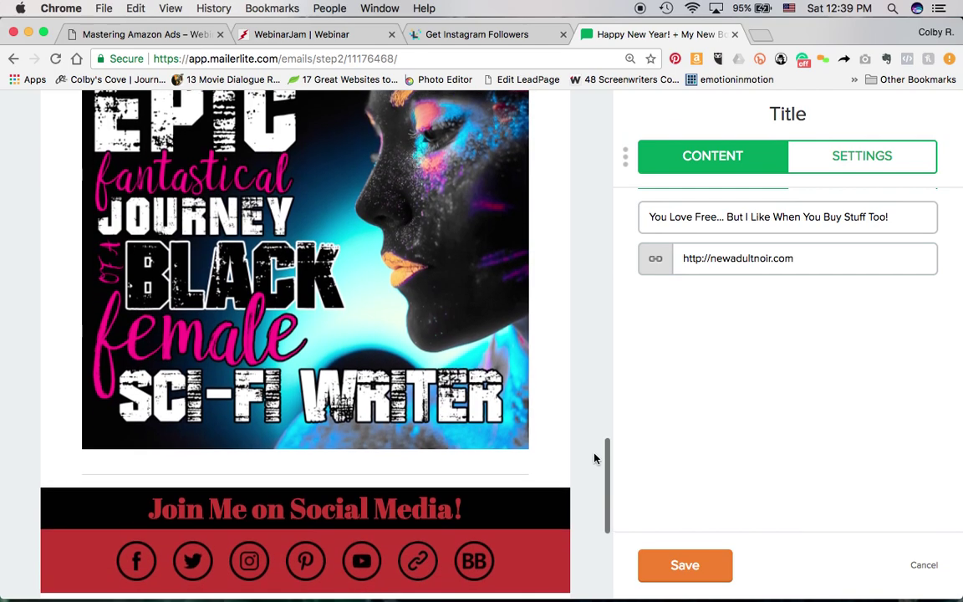
{"action": "scroll", "coordinate": [594, 458], "scroll_direction": "up", "scroll_amount": 9}
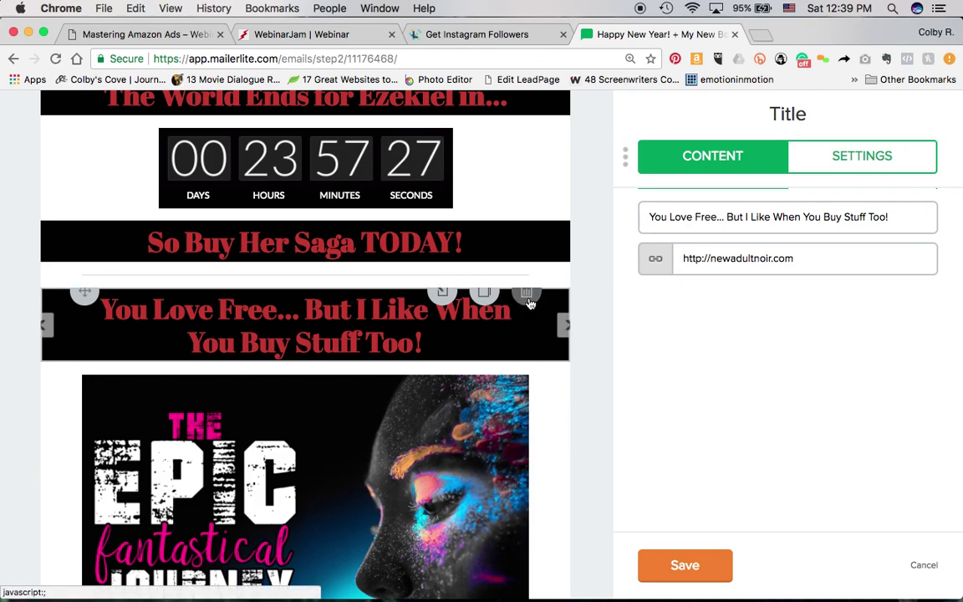
- Delete the copied title, the podcast image and the extra divider under "So Buy Her Saga TODAY!", and save the open Title block
{"action": "left_click", "coordinate": [528, 294]}
{"action": "left_click", "coordinate": [528, 295]}
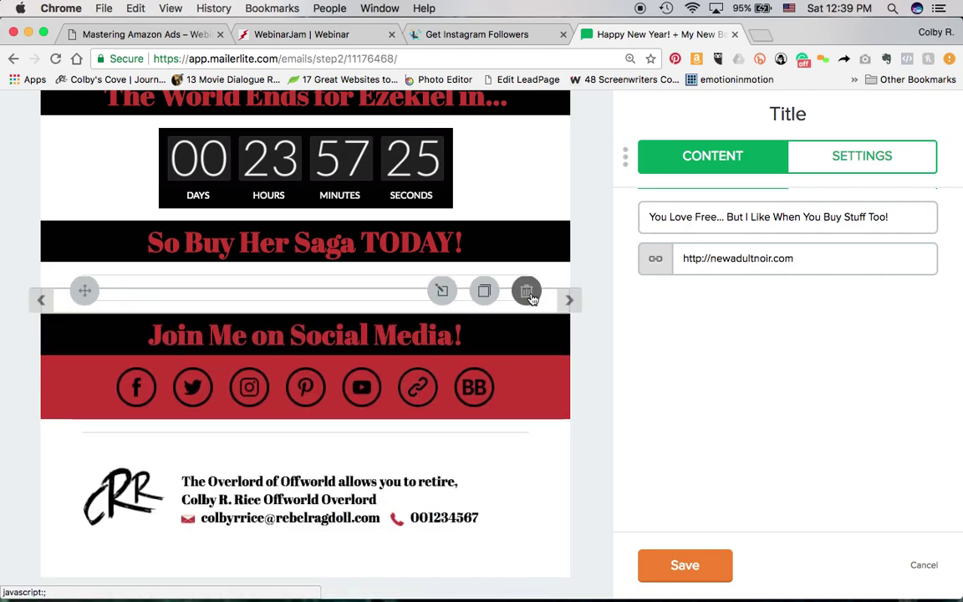
{"action": "left_click", "coordinate": [527, 292]}
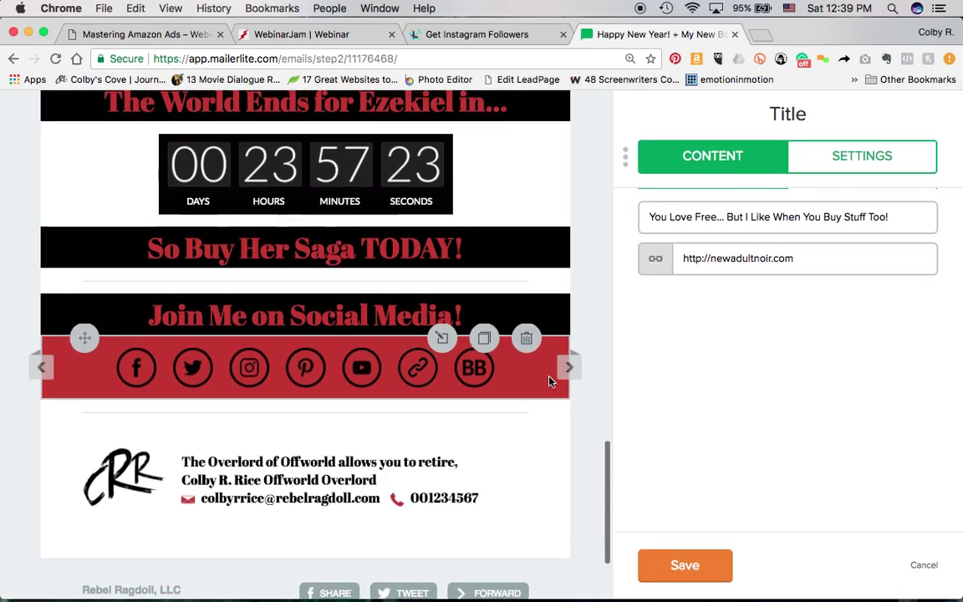
{"action": "scroll", "coordinate": [549, 381], "scroll_direction": "up", "scroll_amount": 20}
{"action": "scroll", "coordinate": [479, 333], "scroll_direction": "down", "scroll_amount": 1}
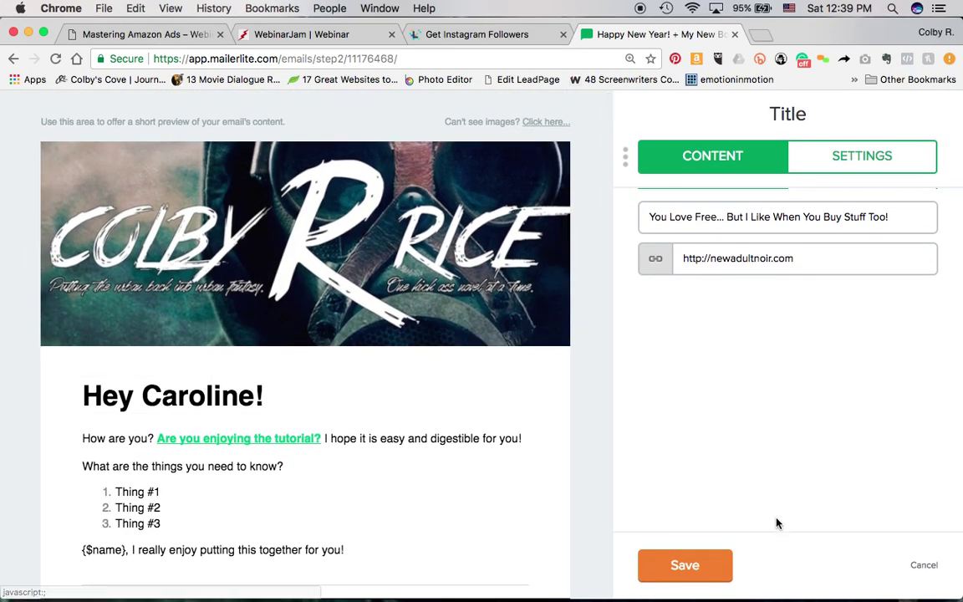
{"action": "left_click", "coordinate": [707, 564]}
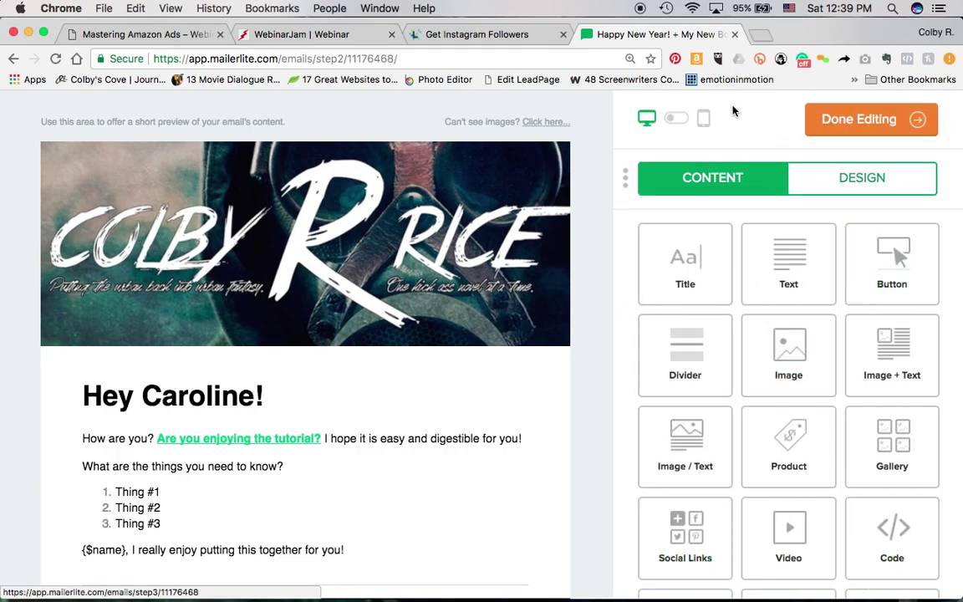
- Switch to the mobile preview and examine the whole newsletter from the header down to the signature and footer
{"action": "left_click", "coordinate": [690, 121]}
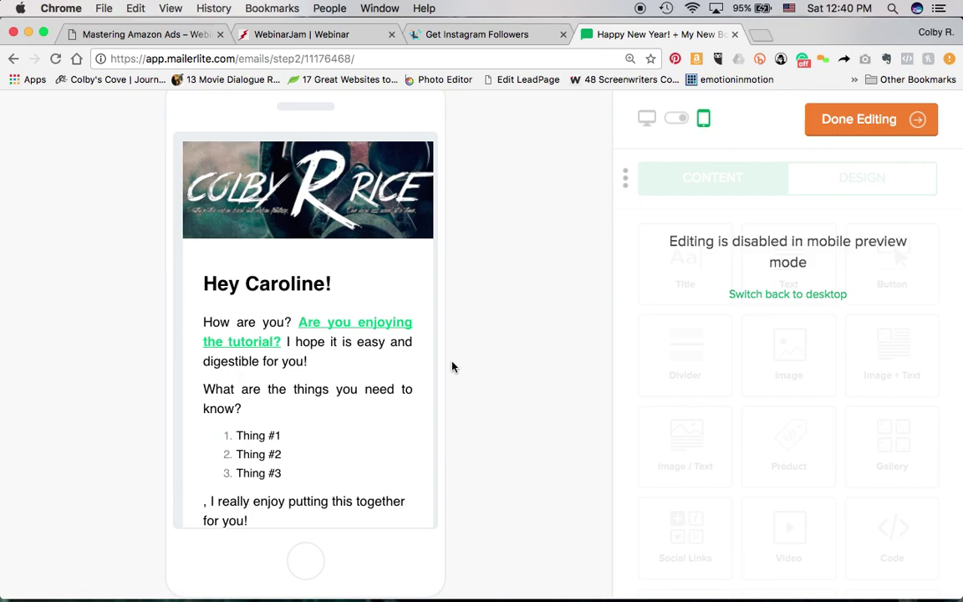
{"action": "scroll", "coordinate": [348, 369], "scroll_direction": "down", "scroll_amount": 2}
{"action": "scroll", "coordinate": [347, 369], "scroll_direction": "down", "scroll_amount": 10}
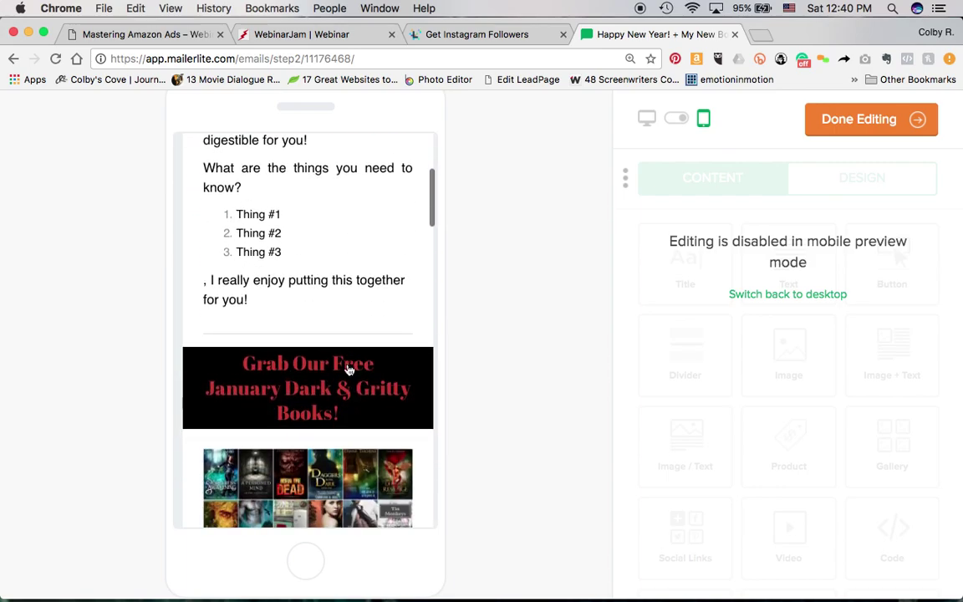
{"action": "scroll", "coordinate": [350, 370], "scroll_direction": "down", "scroll_amount": 15}
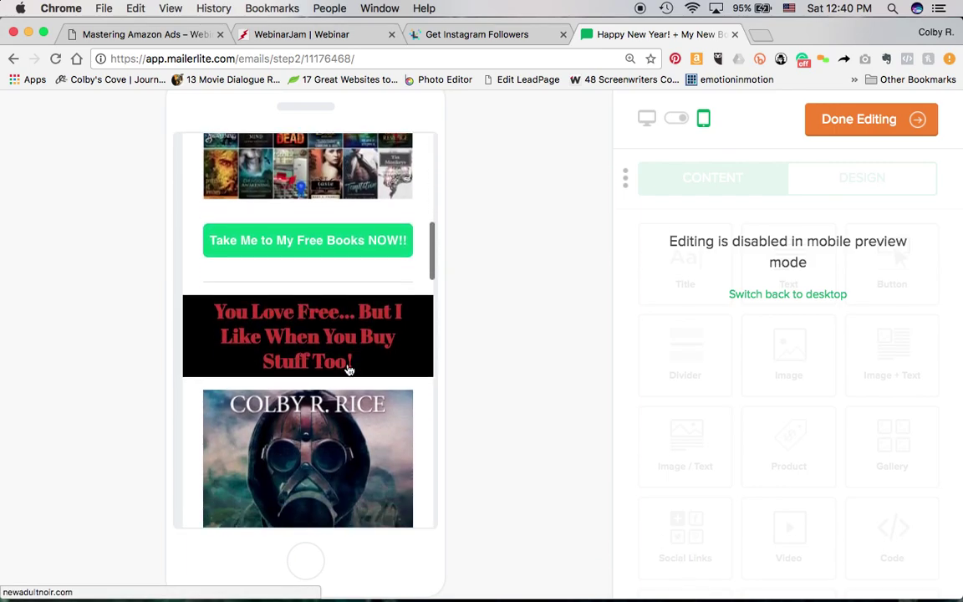
{"action": "scroll", "coordinate": [349, 371], "scroll_direction": "down", "scroll_amount": 2}
{"action": "scroll", "coordinate": [349, 370], "scroll_direction": "up", "scroll_amount": 4}
{"action": "scroll", "coordinate": [350, 370], "scroll_direction": "down", "scroll_amount": 3}
{"action": "scroll", "coordinate": [349, 370], "scroll_direction": "down", "scroll_amount": 7}
{"action": "scroll", "coordinate": [350, 371], "scroll_direction": "down", "scroll_amount": 15}
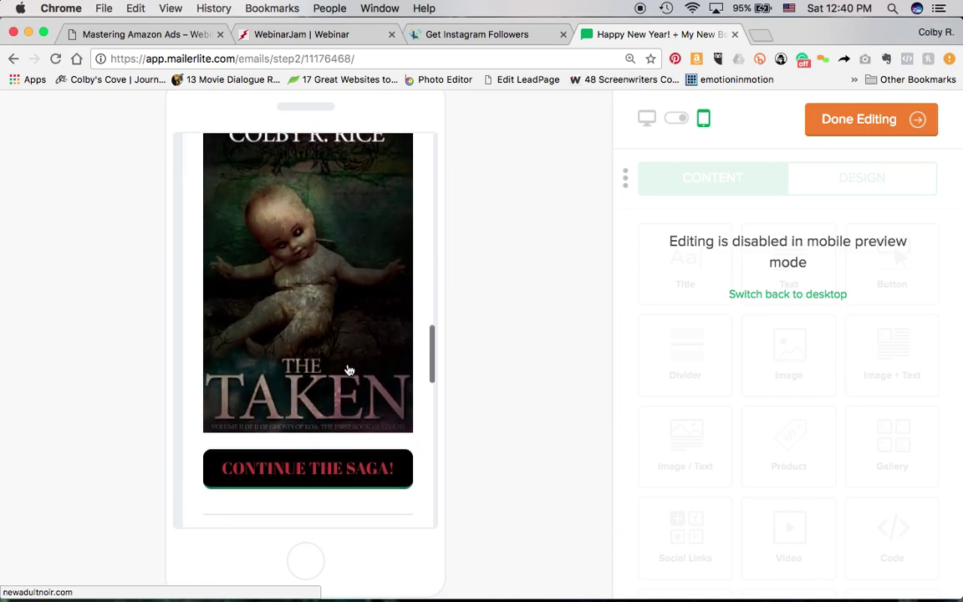
{"action": "scroll", "coordinate": [349, 370], "scroll_direction": "down", "scroll_amount": 6}
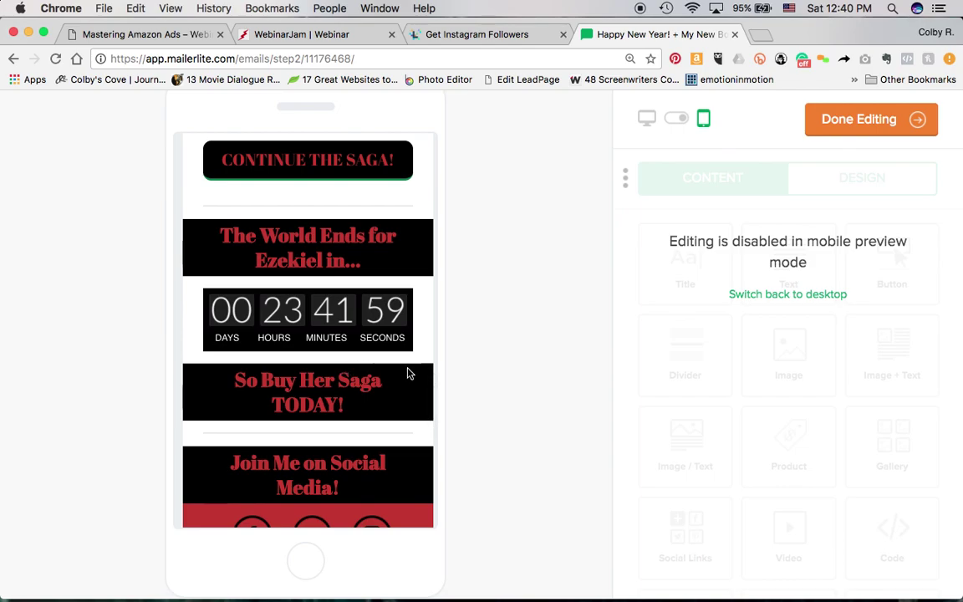
{"action": "scroll", "coordinate": [410, 373], "scroll_direction": "down", "scroll_amount": 16}
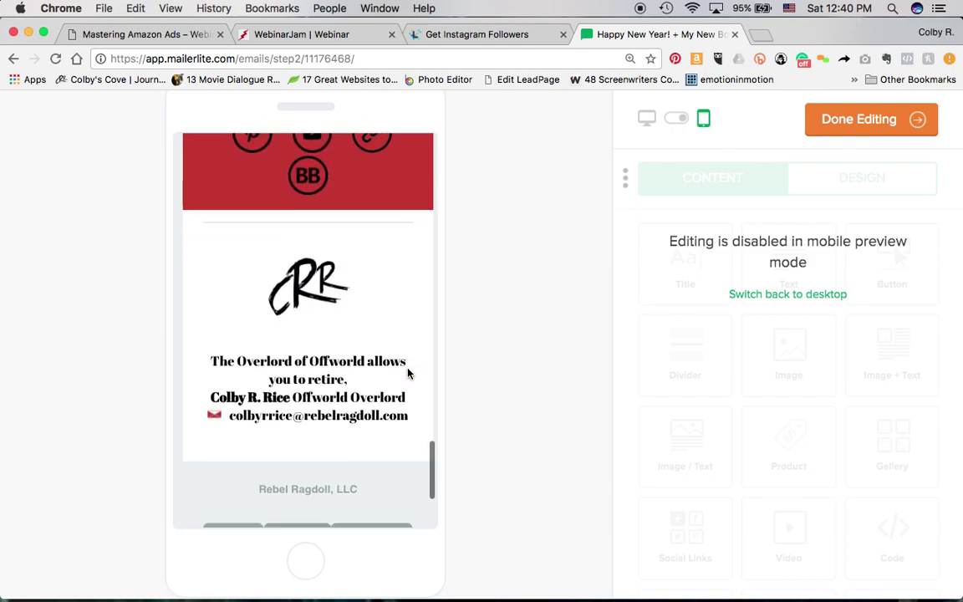
{"action": "scroll", "coordinate": [409, 373], "scroll_direction": "down", "scroll_amount": 4}
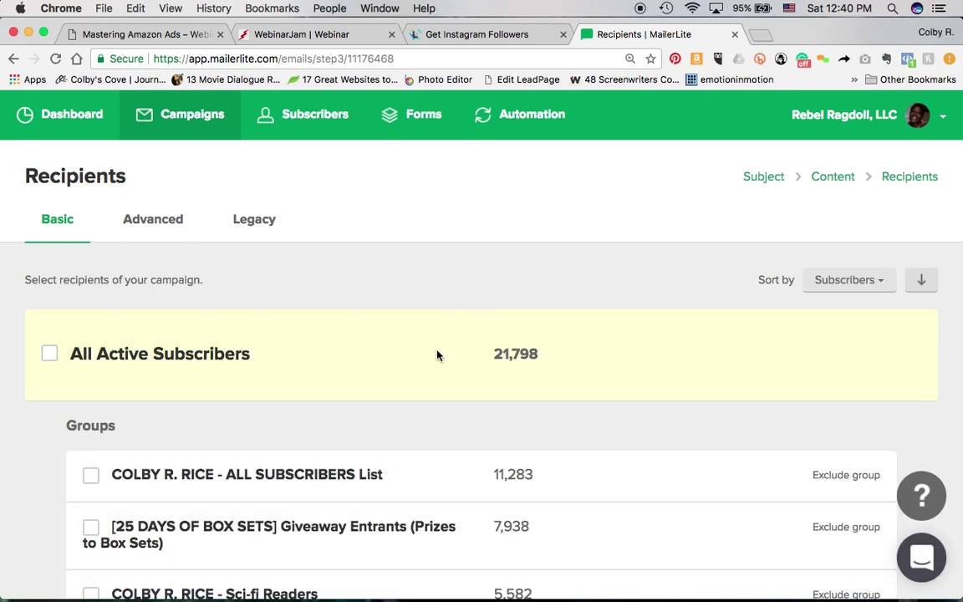
- Finish editing, select only "THE BOHEMIAN BADASS - Worldbuilding Lab List" as the recipient group, and continue to Review and confirm
{"action": "scroll", "coordinate": [418, 372], "scroll_direction": "down", "scroll_amount": 5}
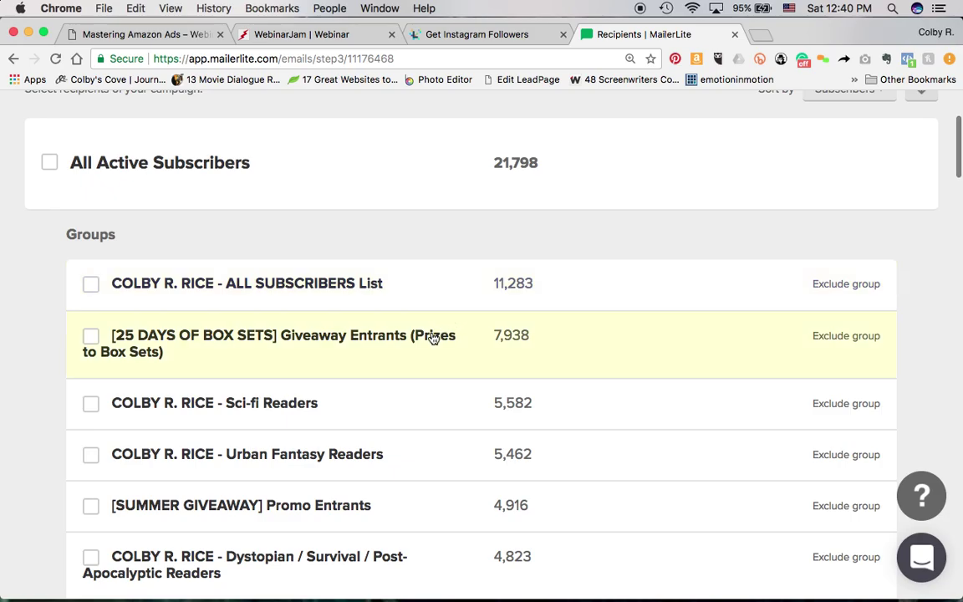
{"action": "scroll", "coordinate": [433, 336], "scroll_direction": "down", "scroll_amount": 10}
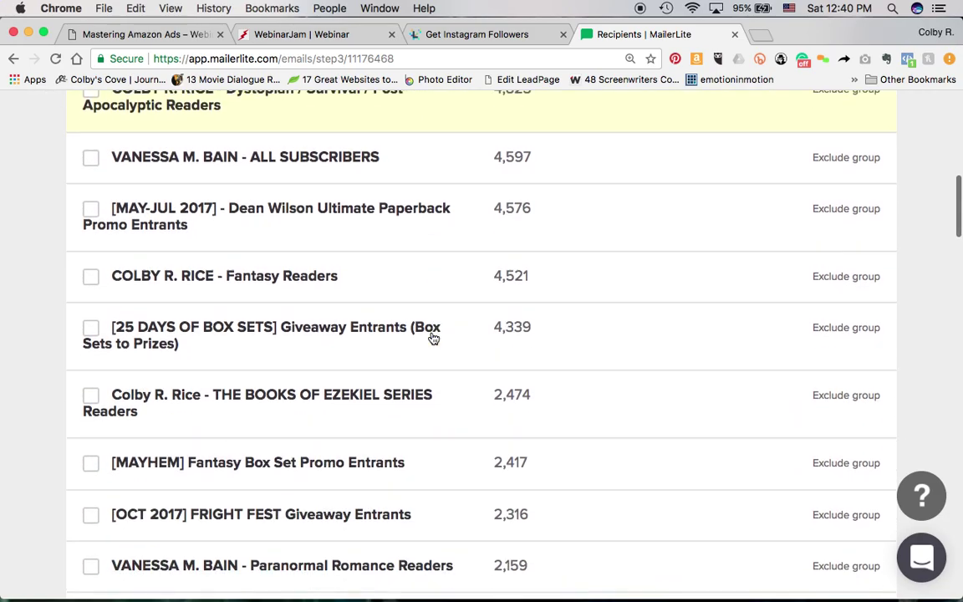
{"action": "scroll", "coordinate": [433, 338], "scroll_direction": "down", "scroll_amount": 20}
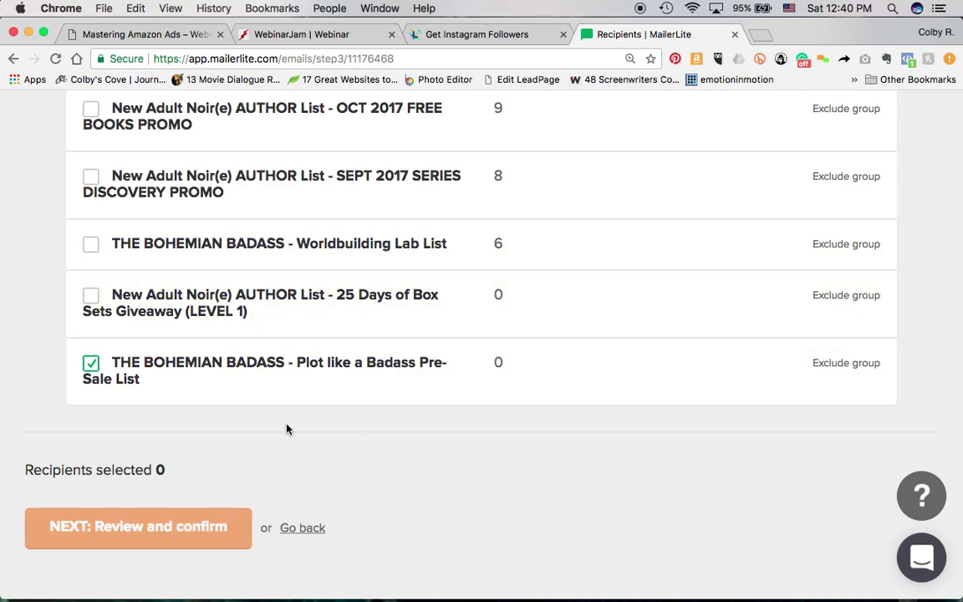
{"action": "left_click", "coordinate": [91, 246]}
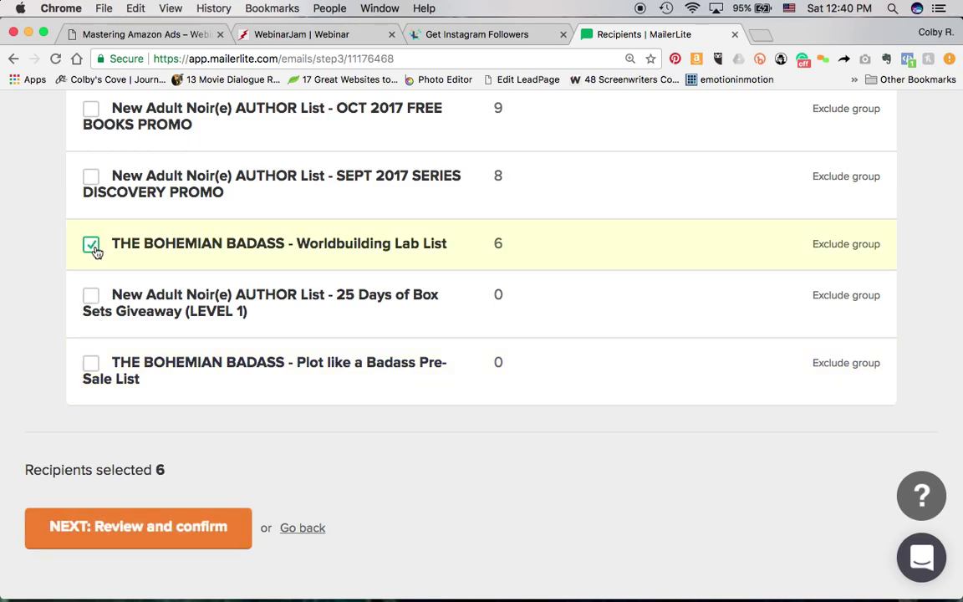
{"action": "scroll", "coordinate": [398, 350], "scroll_direction": "up", "scroll_amount": 20}
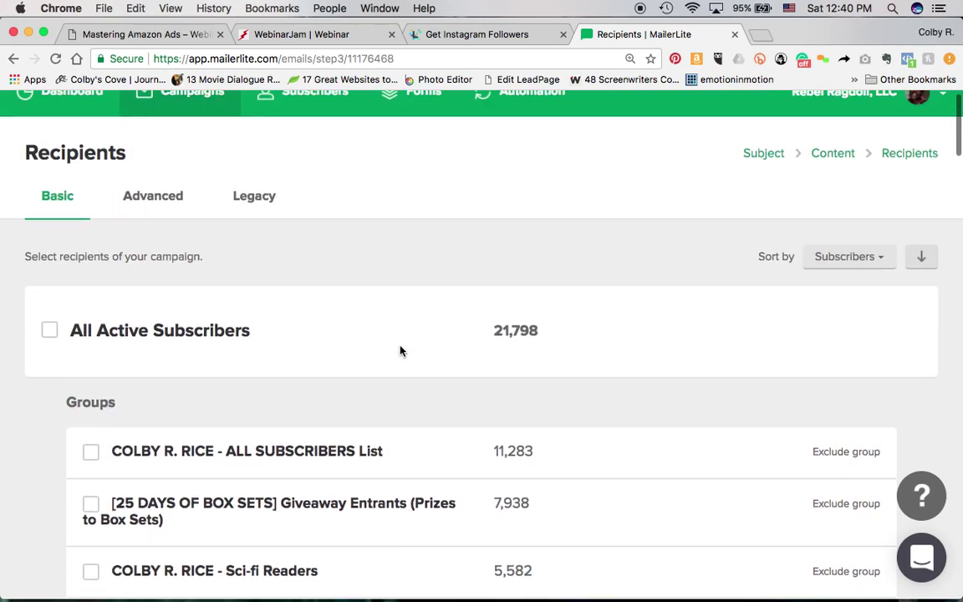
{"action": "scroll", "coordinate": [399, 351], "scroll_direction": "down", "scroll_amount": 10}
{"action": "scroll", "coordinate": [399, 351], "scroll_direction": "down", "scroll_amount": 20}
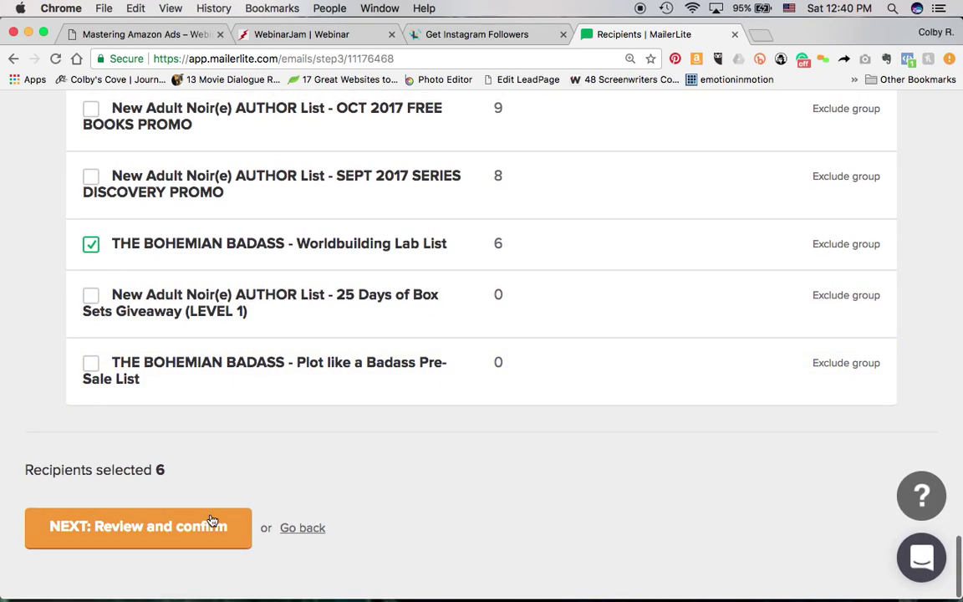
{"action": "left_click", "coordinate": [211, 520]}
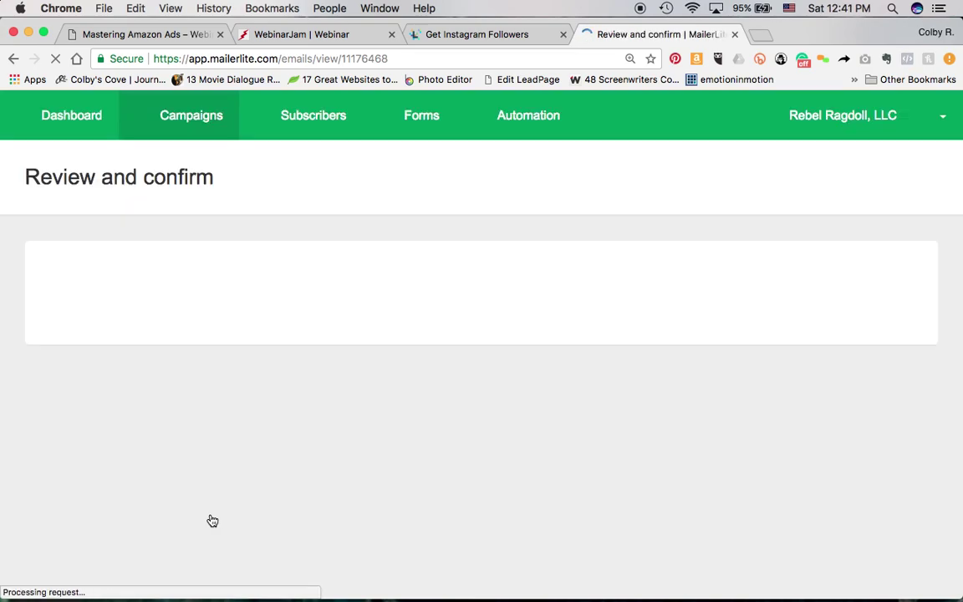
- Check the campaign's subject, sender, content and recipients summary, and open the preview of the email content
{"action": "scroll", "coordinate": [422, 402], "scroll_direction": "down", "scroll_amount": 3}
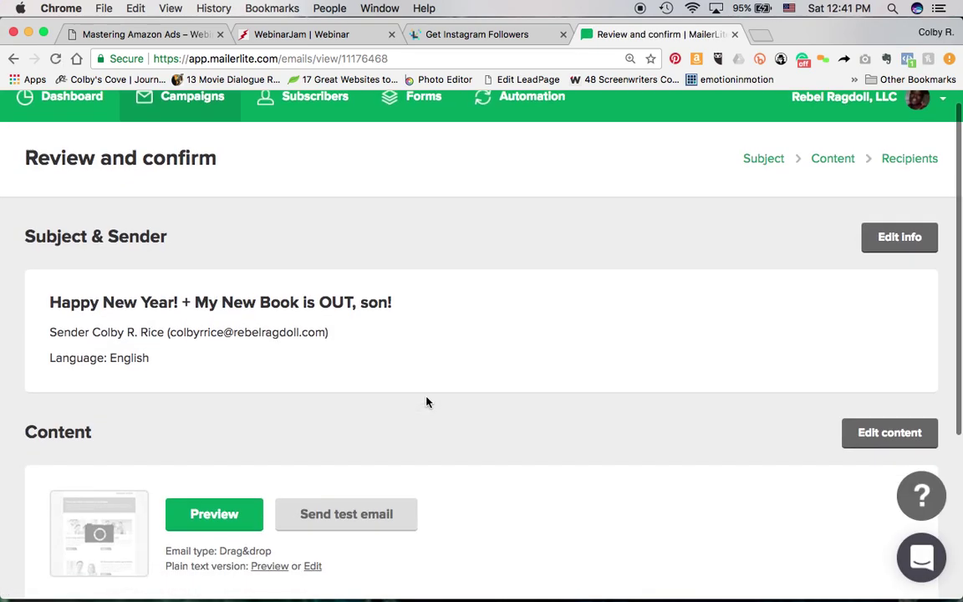
{"action": "scroll", "coordinate": [426, 402], "scroll_direction": "down", "scroll_amount": 3}
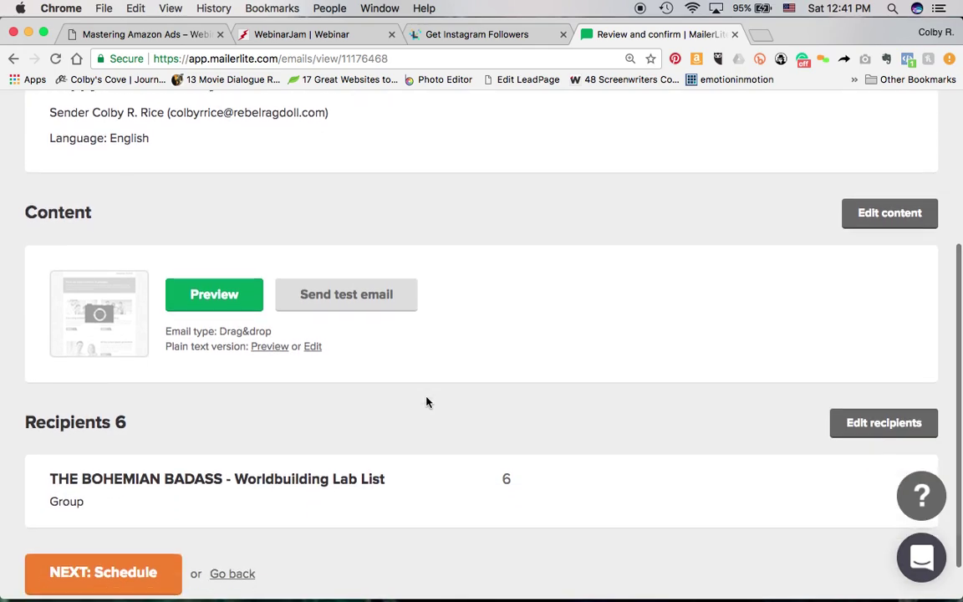
{"action": "scroll", "coordinate": [427, 402], "scroll_direction": "down", "scroll_amount": 1}
{"action": "left_click", "coordinate": [247, 258]}
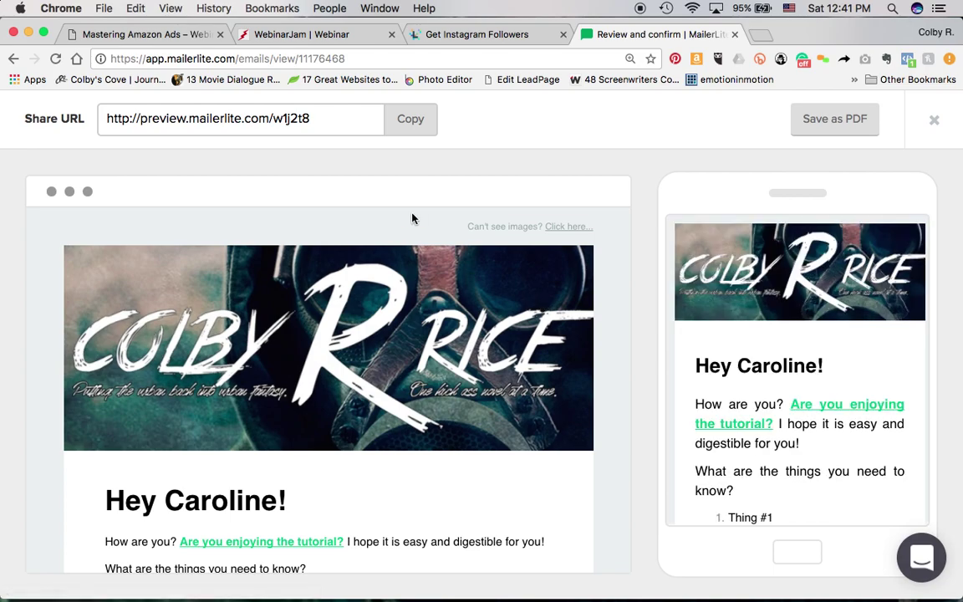
- Examine the greeting text and the free books section in the desktop and mobile previews side by side
{"action": "scroll", "coordinate": [810, 388], "scroll_direction": "down", "scroll_amount": 3}
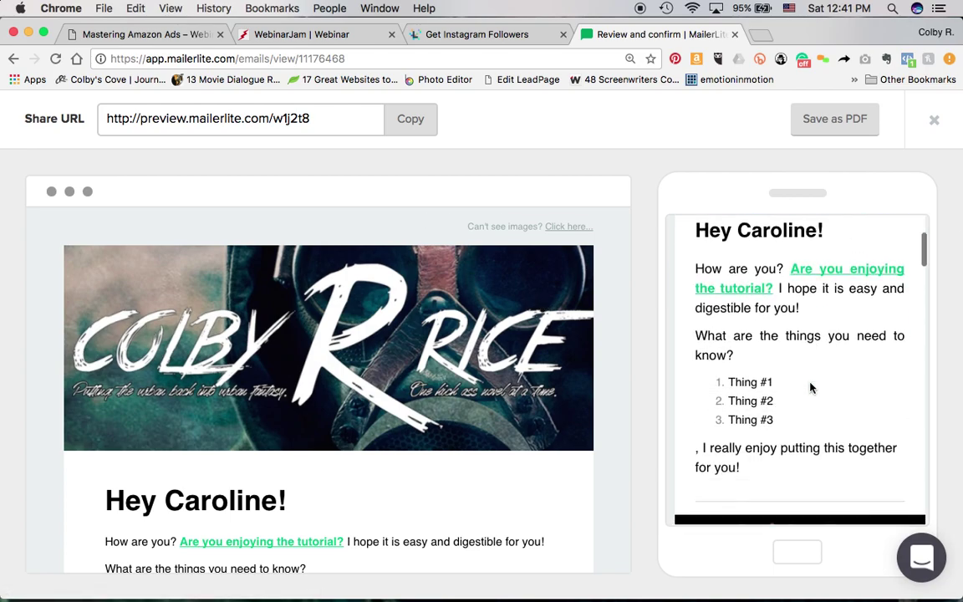
{"action": "scroll", "coordinate": [469, 398], "scroll_direction": "down", "scroll_amount": 4}
{"action": "scroll", "coordinate": [469, 399], "scroll_direction": "down", "scroll_amount": 3}
{"action": "scroll", "coordinate": [469, 399], "scroll_direction": "up", "scroll_amount": 5}
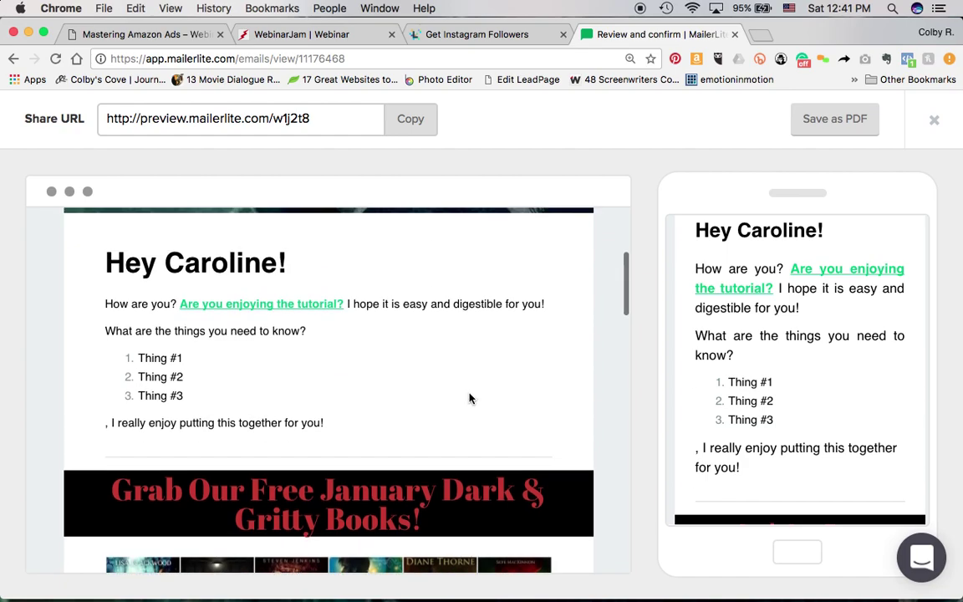
{"action": "scroll", "coordinate": [469, 399], "scroll_direction": "up", "scroll_amount": 2}
{"action": "scroll", "coordinate": [470, 398], "scroll_direction": "down", "scroll_amount": 2}
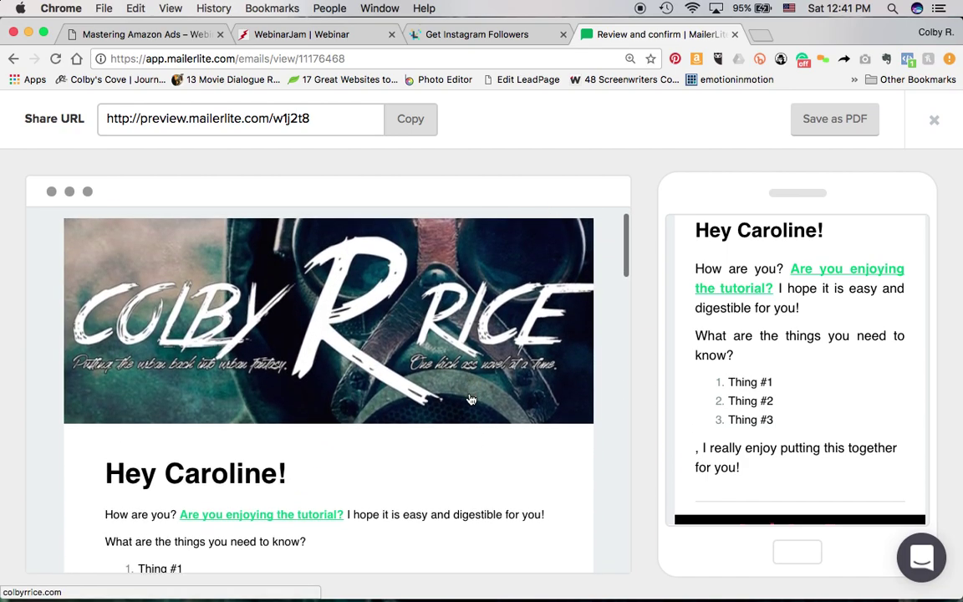
{"action": "scroll", "coordinate": [470, 401], "scroll_direction": "down", "scroll_amount": 3}
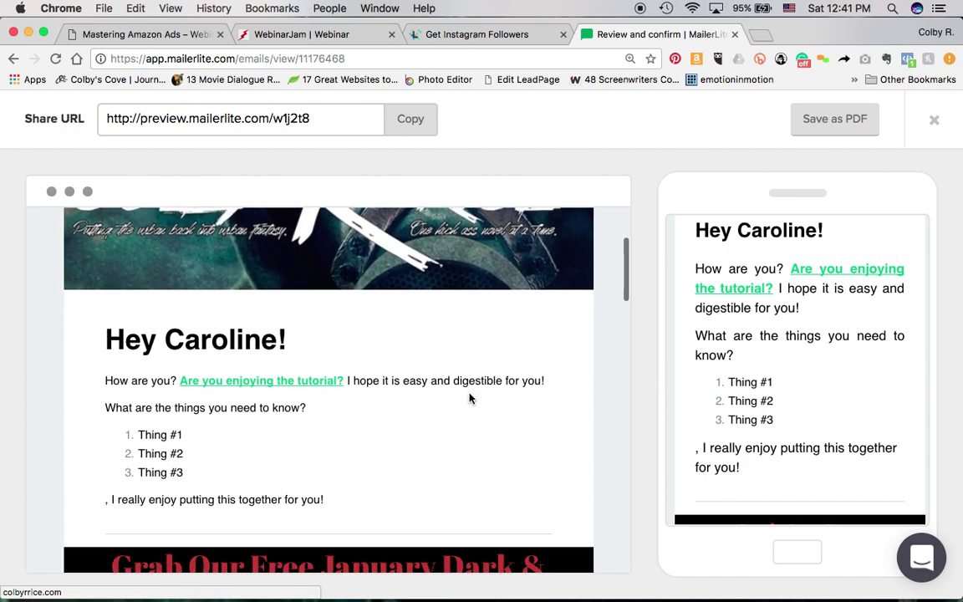
{"action": "scroll", "coordinate": [469, 404], "scroll_direction": "down", "scroll_amount": 2}
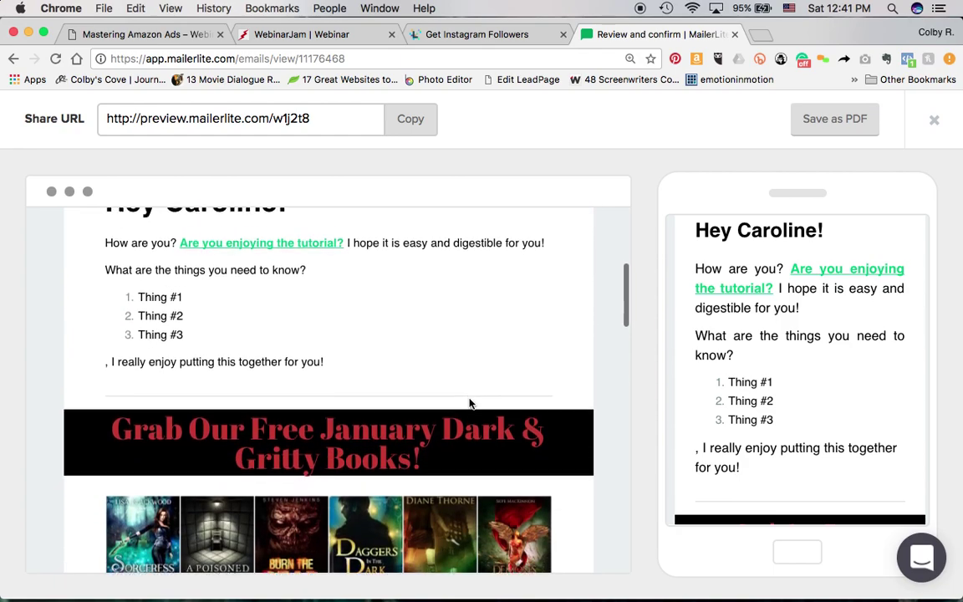
{"action": "scroll", "coordinate": [469, 404], "scroll_direction": "up", "scroll_amount": 2}
{"action": "scroll", "coordinate": [469, 404], "scroll_direction": "up", "scroll_amount": 1}
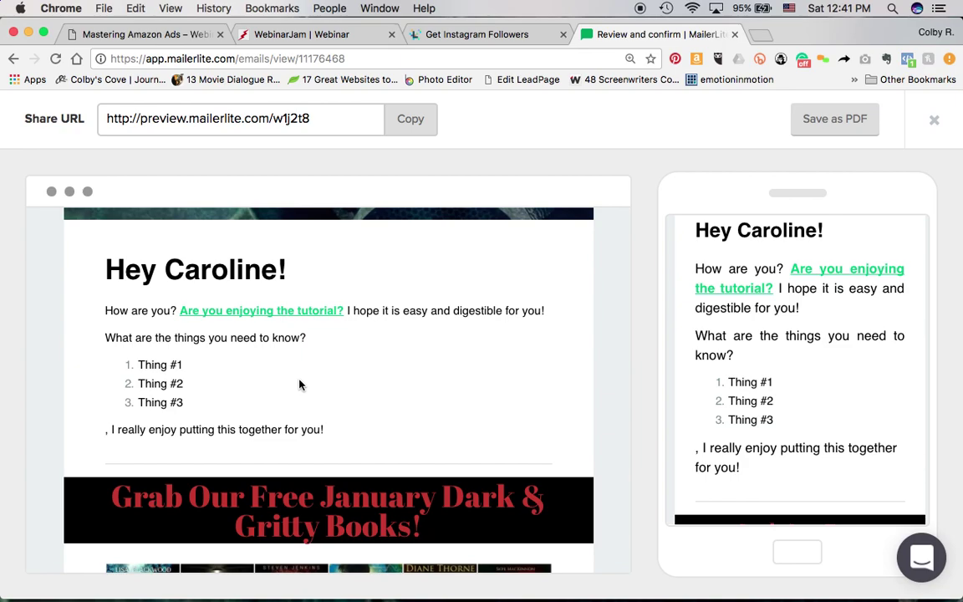
{"action": "scroll", "coordinate": [300, 385], "scroll_direction": "down", "scroll_amount": 4}
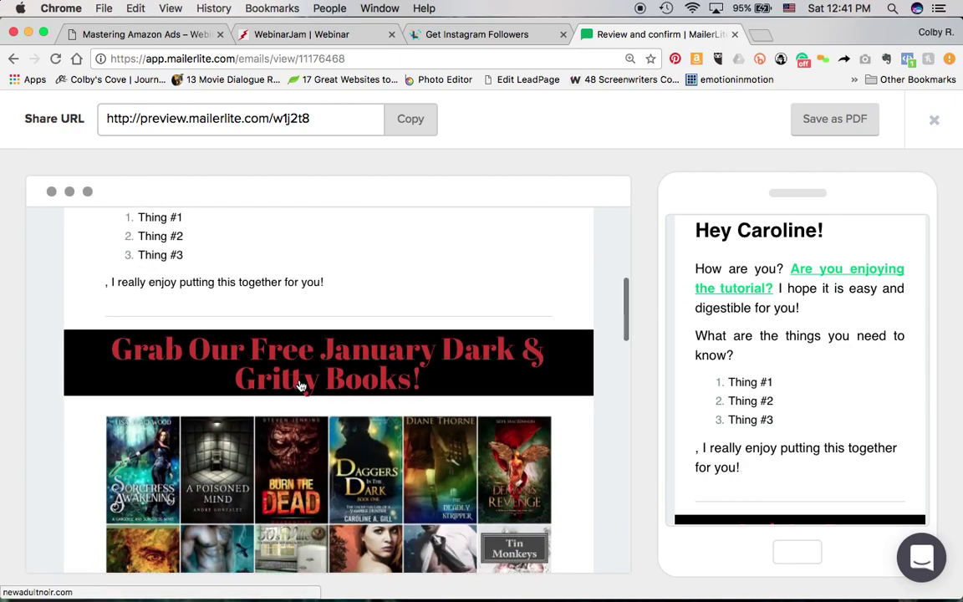
{"action": "scroll", "coordinate": [300, 385], "scroll_direction": "up", "scroll_amount": 2}
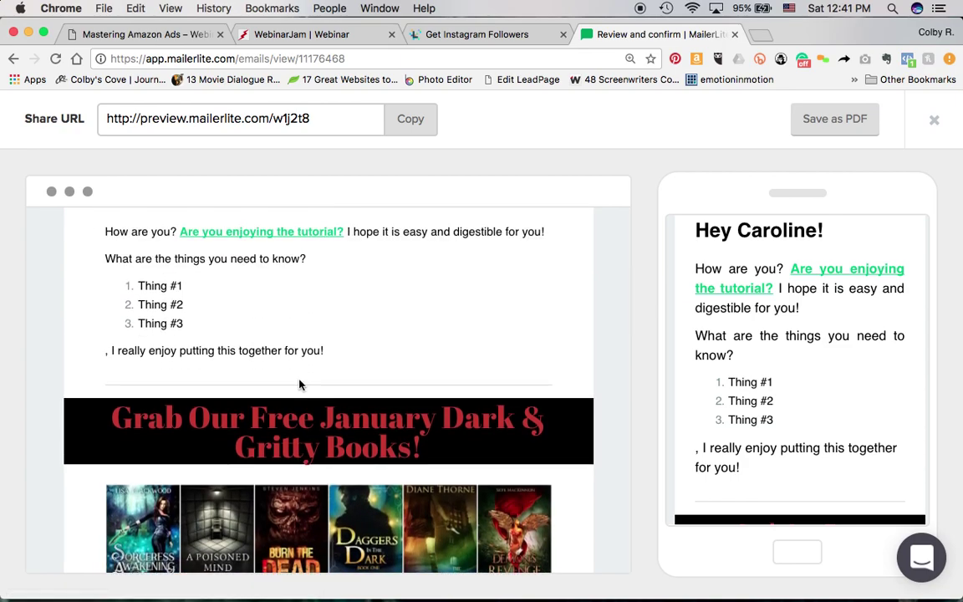
- Examine the rest of the desktop preview down to the footer, glance at the mobile preview's free books section, and close the preview
{"action": "scroll", "coordinate": [300, 384], "scroll_direction": "down", "scroll_amount": 5}
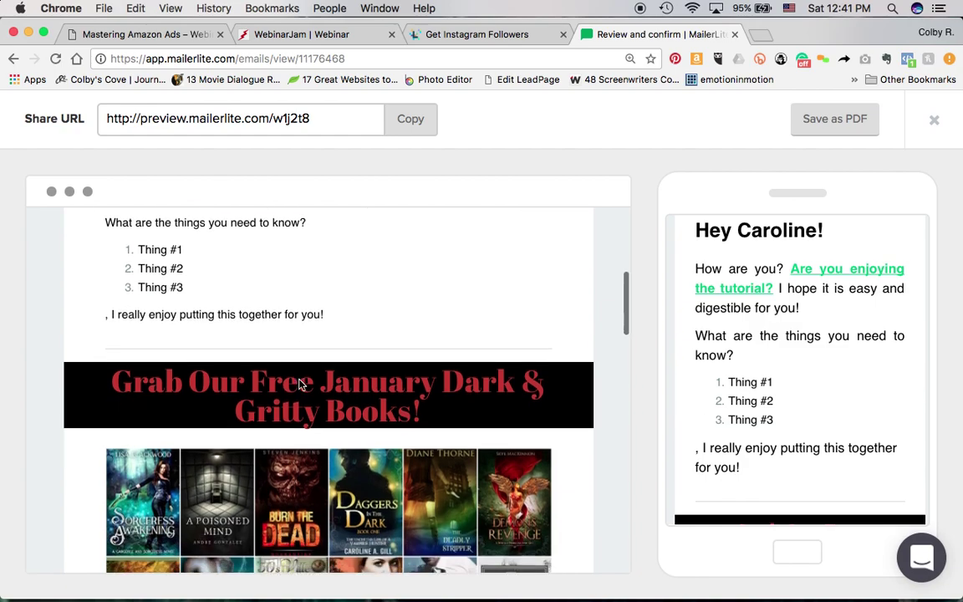
{"action": "scroll", "coordinate": [300, 384], "scroll_direction": "down", "scroll_amount": 2}
{"action": "scroll", "coordinate": [300, 385], "scroll_direction": "up", "scroll_amount": 3}
{"action": "scroll", "coordinate": [300, 384], "scroll_direction": "down", "scroll_amount": 10}
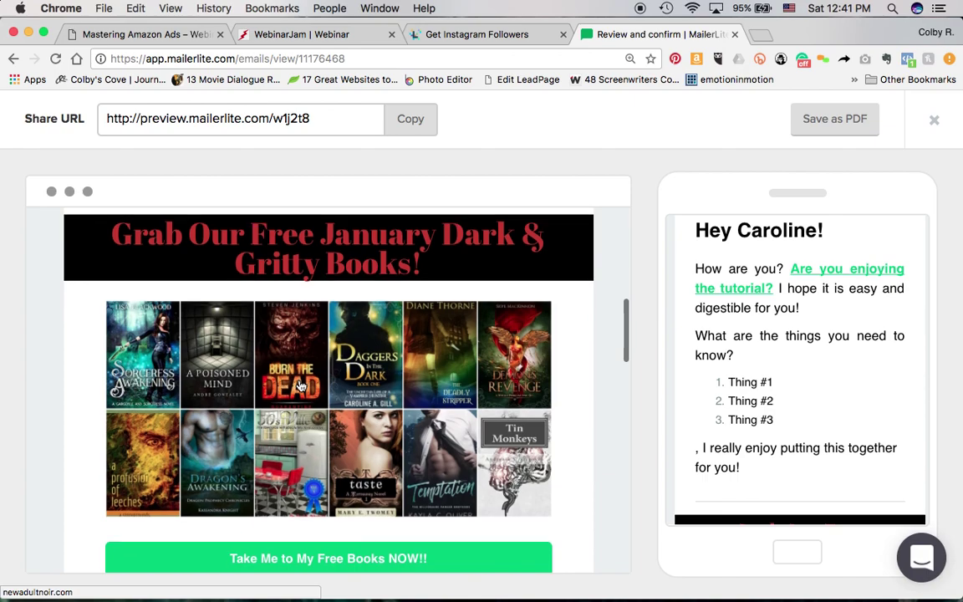
{"action": "scroll", "coordinate": [301, 385], "scroll_direction": "down", "scroll_amount": 10}
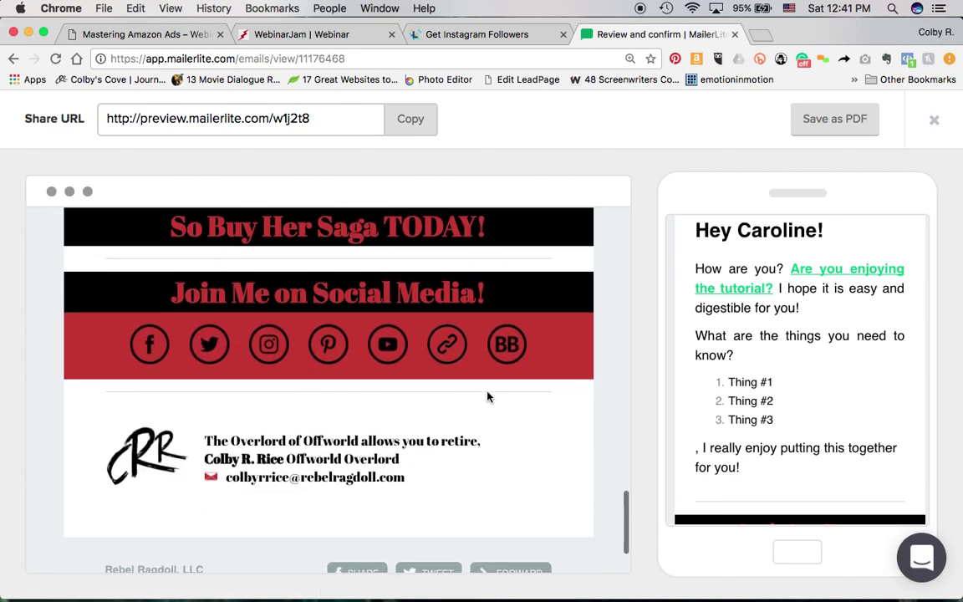
{"action": "scroll", "coordinate": [501, 388], "scroll_direction": "down", "scroll_amount": 3}
{"action": "scroll", "coordinate": [797, 377], "scroll_direction": "down", "scroll_amount": 20}
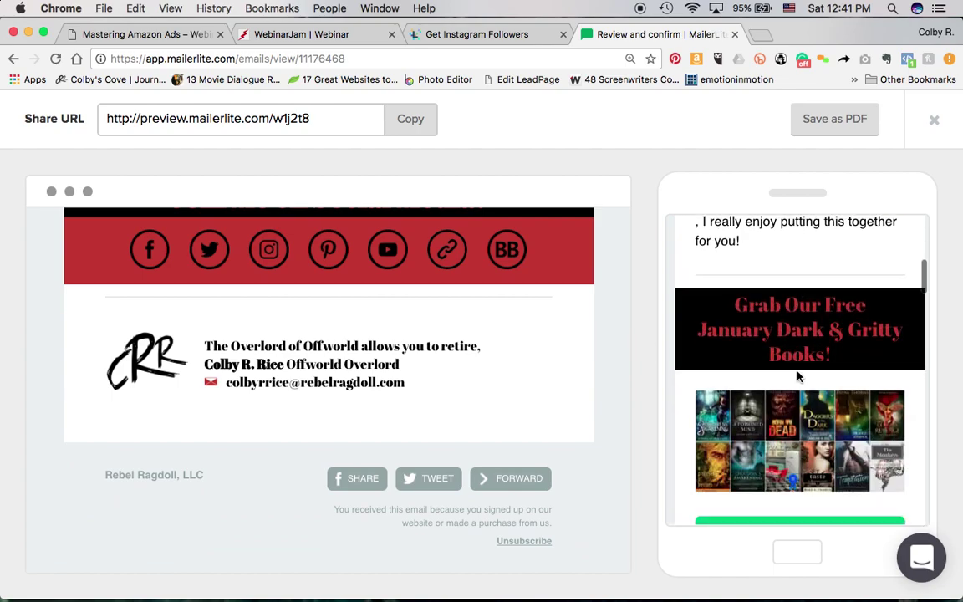
{"action": "left_click", "coordinate": [932, 119]}
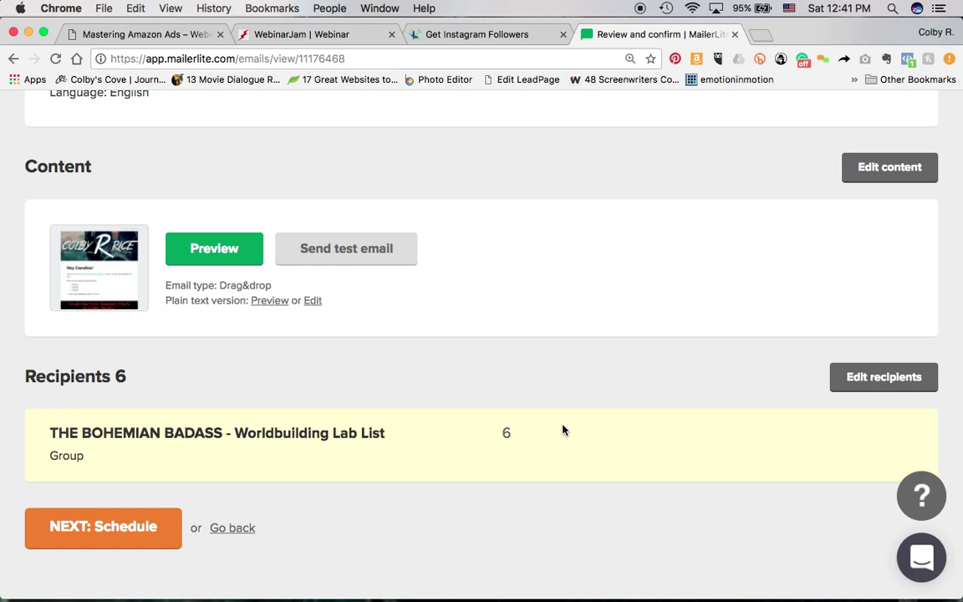
- Review the subject and sender, content and recipients sections of the campaign summary and their editing options
{"action": "scroll", "coordinate": [562, 430], "scroll_direction": "up", "scroll_amount": 3}
{"action": "scroll", "coordinate": [562, 429], "scroll_direction": "down", "scroll_amount": 3}
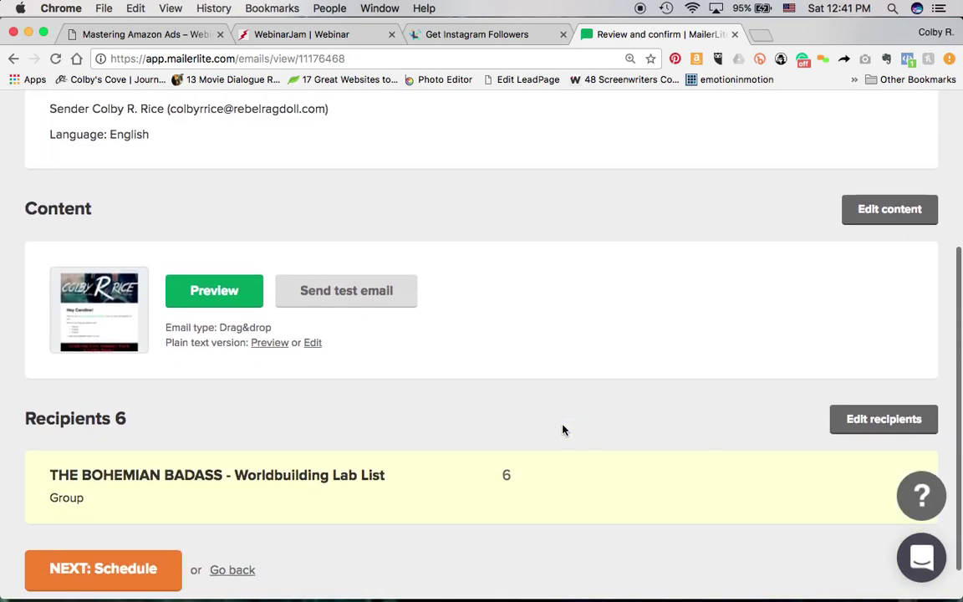
{"action": "scroll", "coordinate": [562, 430], "scroll_direction": "up", "scroll_amount": 8}
{"action": "scroll", "coordinate": [562, 430], "scroll_direction": "down", "scroll_amount": 1}
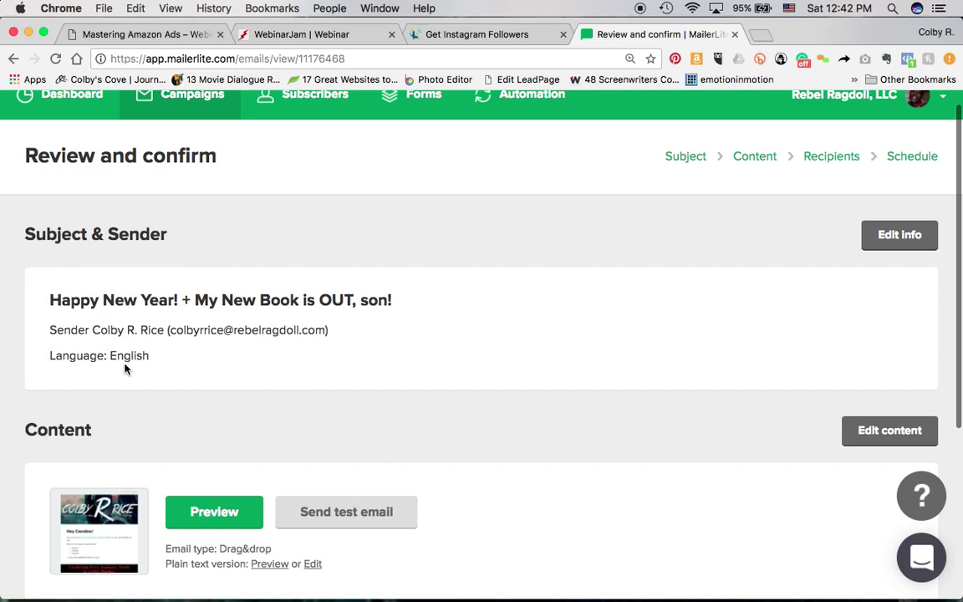
{"action": "scroll", "coordinate": [126, 369], "scroll_direction": "down", "scroll_amount": 5}
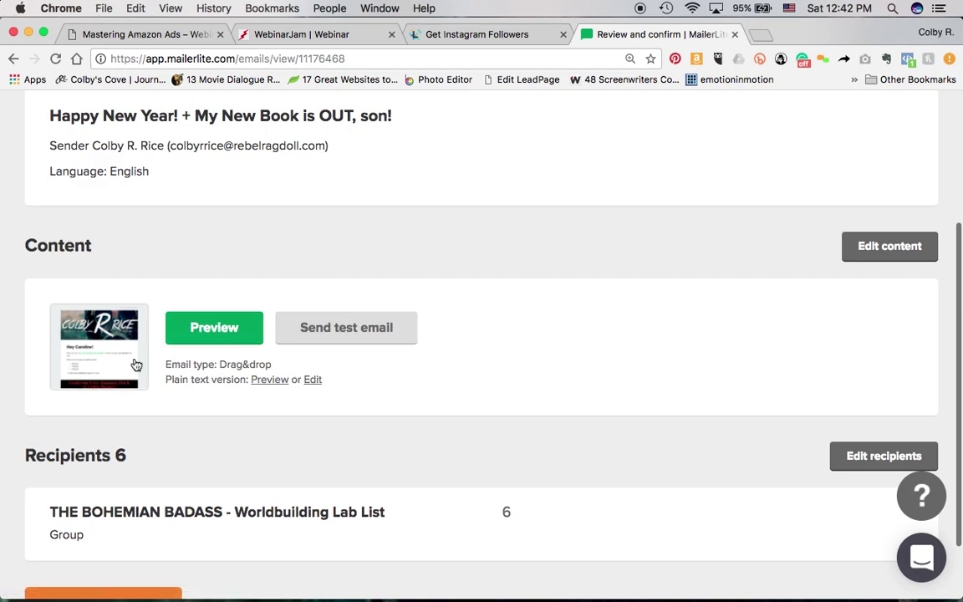
{"action": "scroll", "coordinate": [929, 307], "scroll_direction": "up", "scroll_amount": 5}
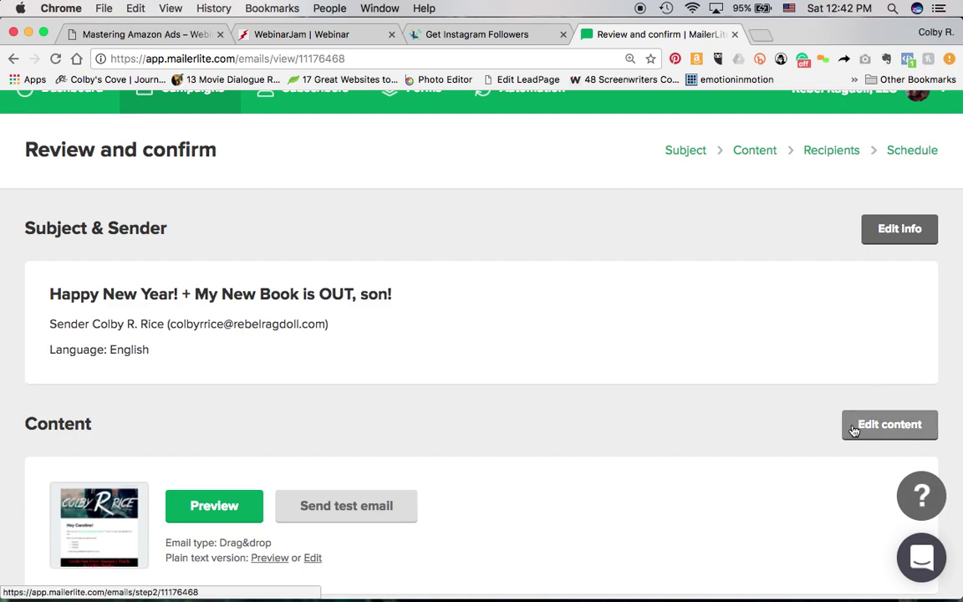
{"action": "scroll", "coordinate": [853, 405], "scroll_direction": "down", "scroll_amount": 1}
{"action": "scroll", "coordinate": [857, 359], "scroll_direction": "down", "scroll_amount": 2}
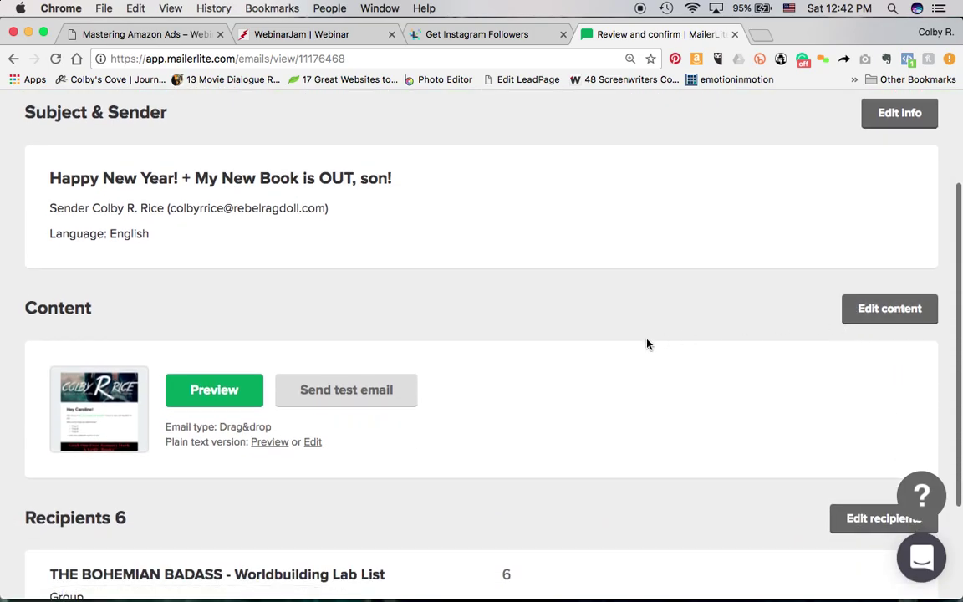
{"action": "scroll", "coordinate": [647, 343], "scroll_direction": "down", "scroll_amount": 3}
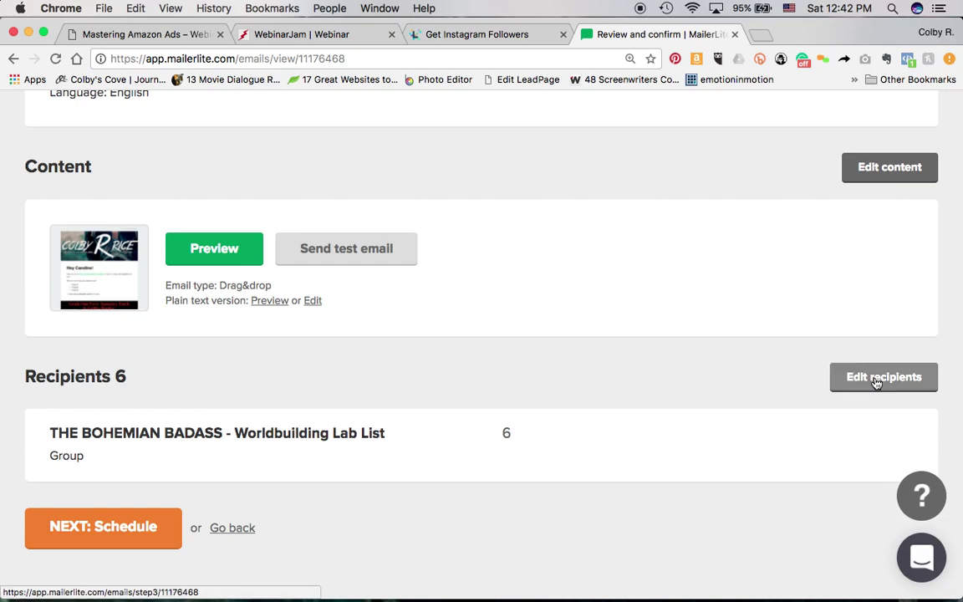
- Send a test email of the campaign to the prefilled address
{"action": "scroll", "coordinate": [701, 348], "scroll_direction": "up", "scroll_amount": 2}
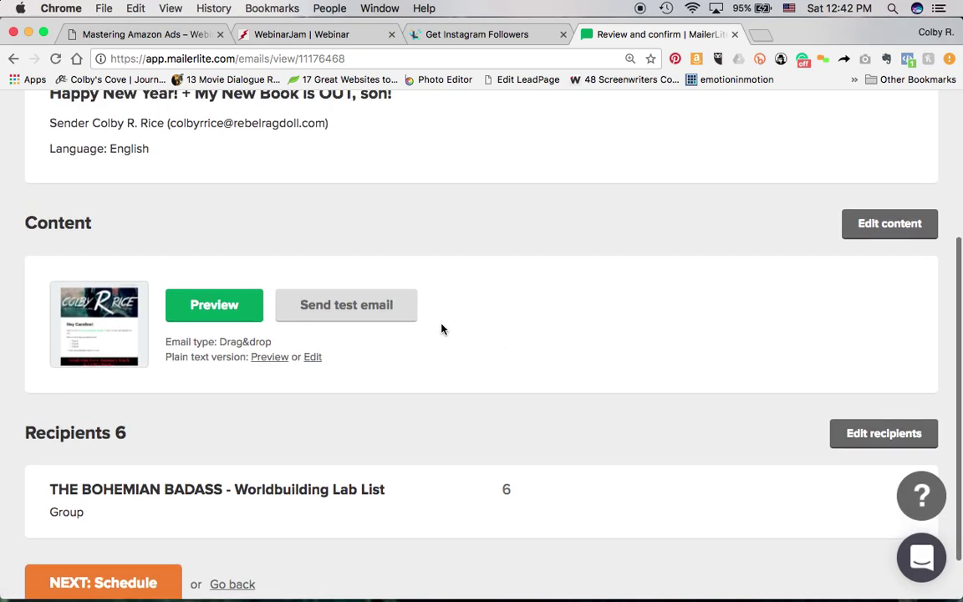
{"action": "left_click", "coordinate": [365, 316]}
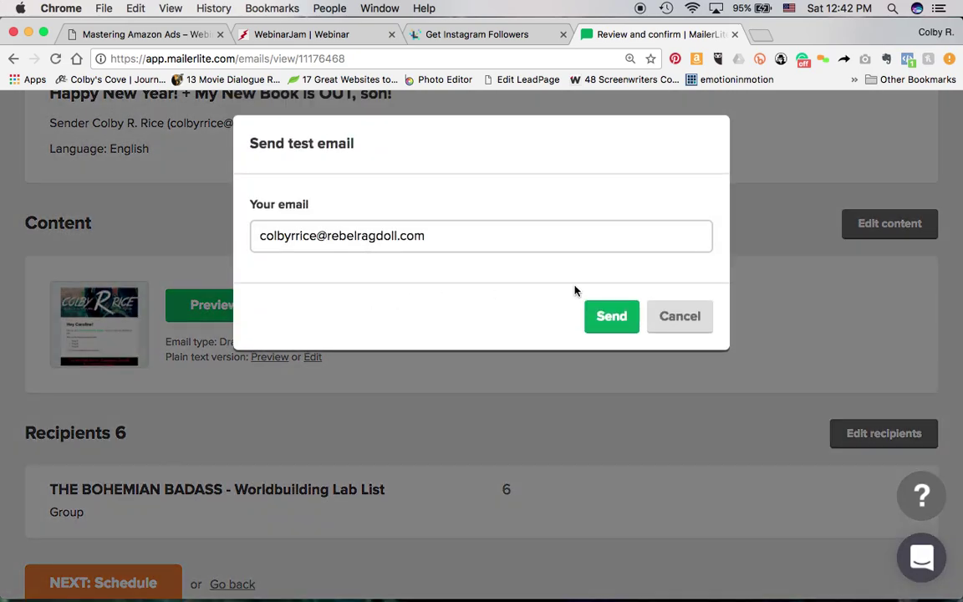
{"action": "left_click", "coordinate": [603, 316]}
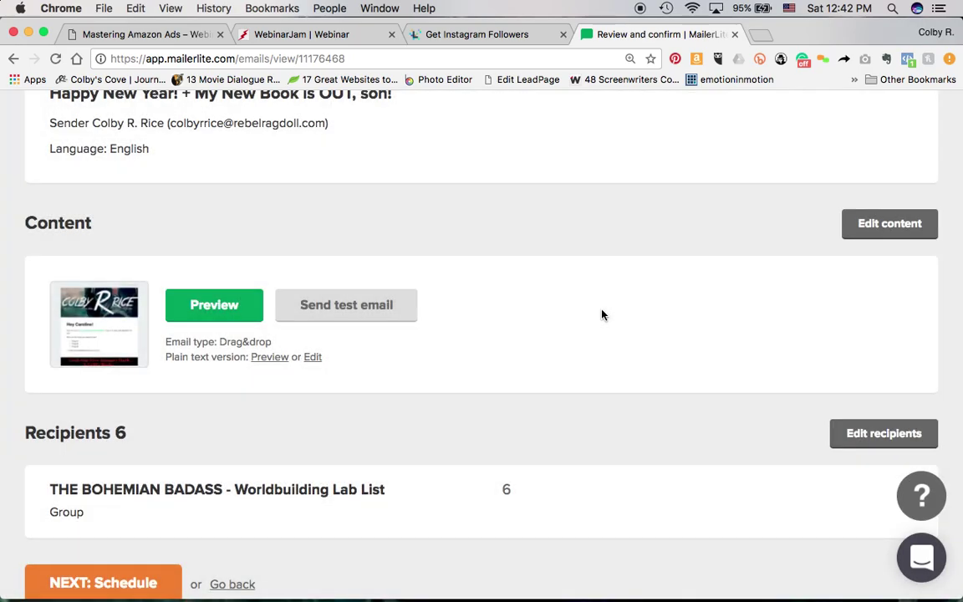
- Open Gmail in a new browser tab and open the test message "[Test] Happy New Year! + My New Book is OUT, son!"
{"action": "left_click", "coordinate": [757, 38]}
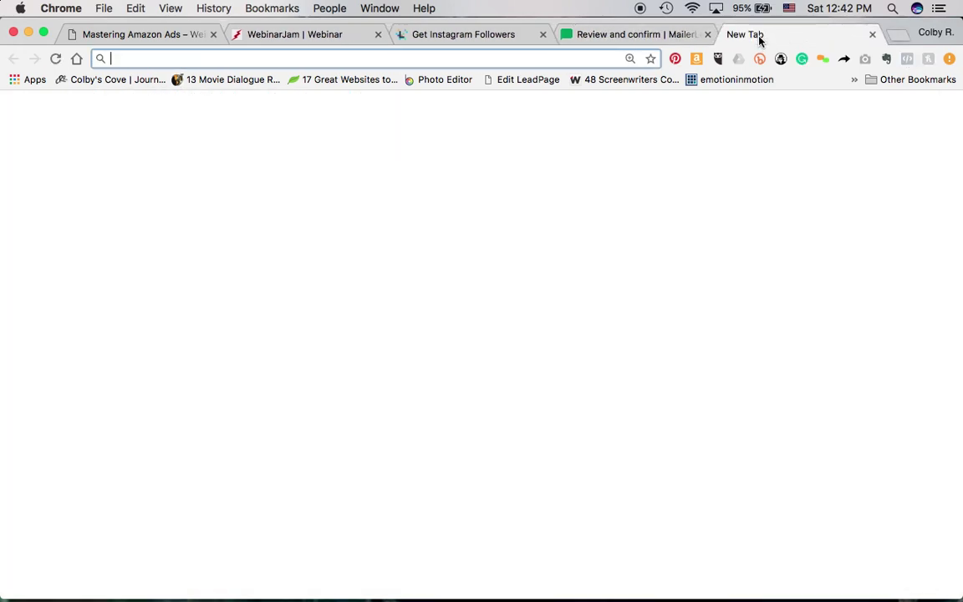
{"action": "type", "text": "gmail"}
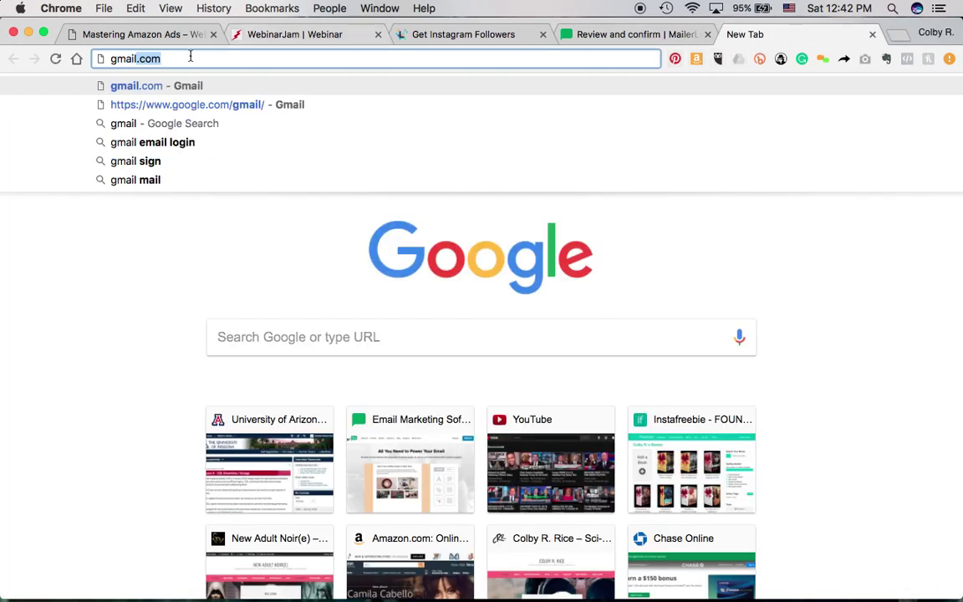
{"action": "left_click", "coordinate": [157, 85]}
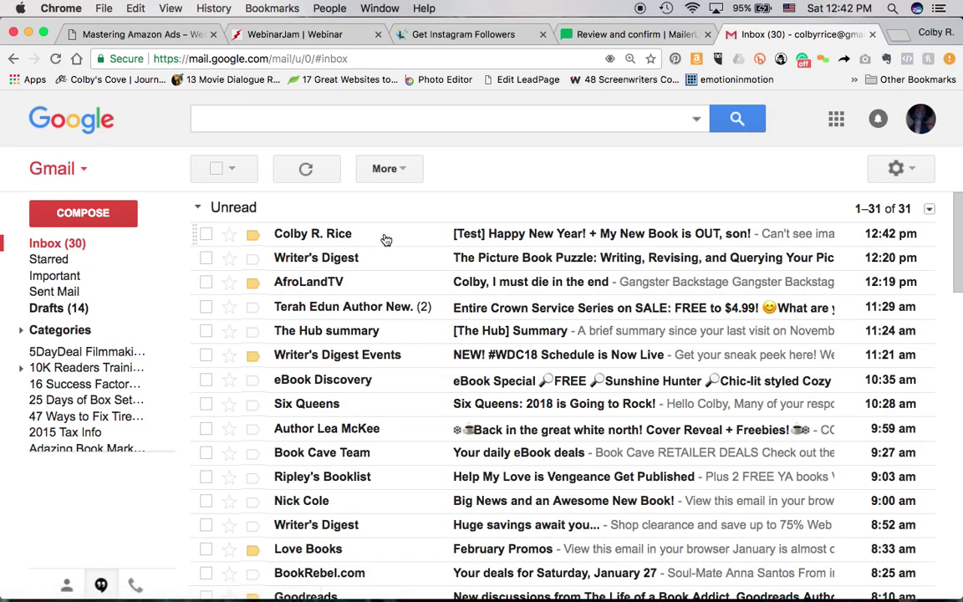
{"action": "left_click", "coordinate": [385, 240]}
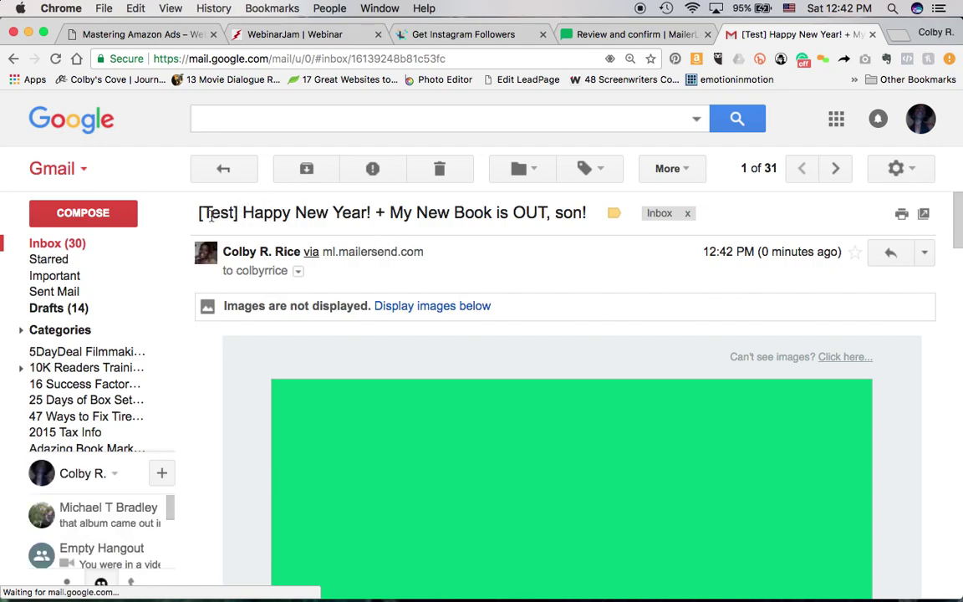
- Return to the inbox to check the sender and subject, reopen the test message and display its images
{"action": "left_click", "coordinate": [230, 165]}
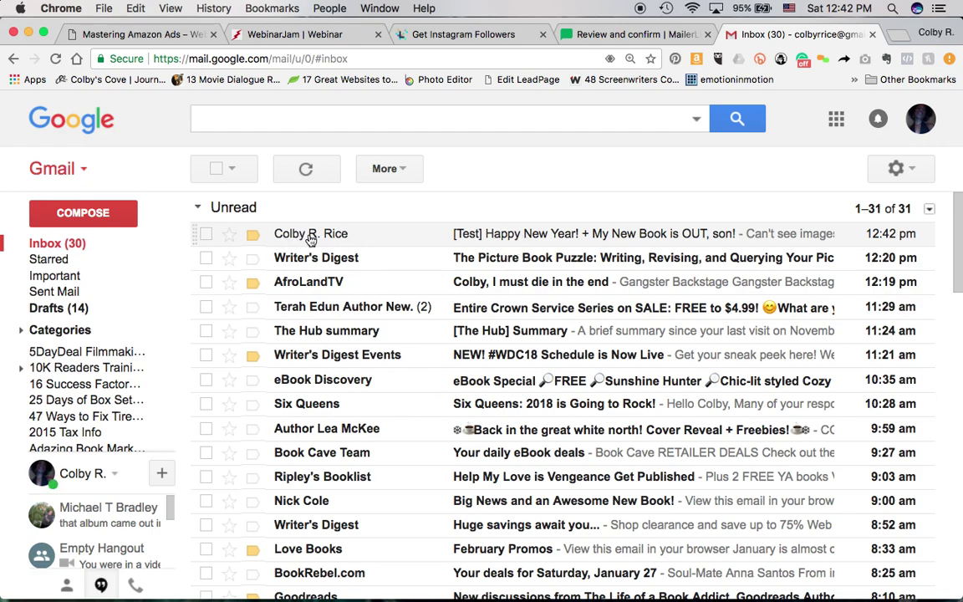
{"action": "mouse_move", "coordinate": [311, 235]}
{"action": "left_click", "coordinate": [679, 234]}
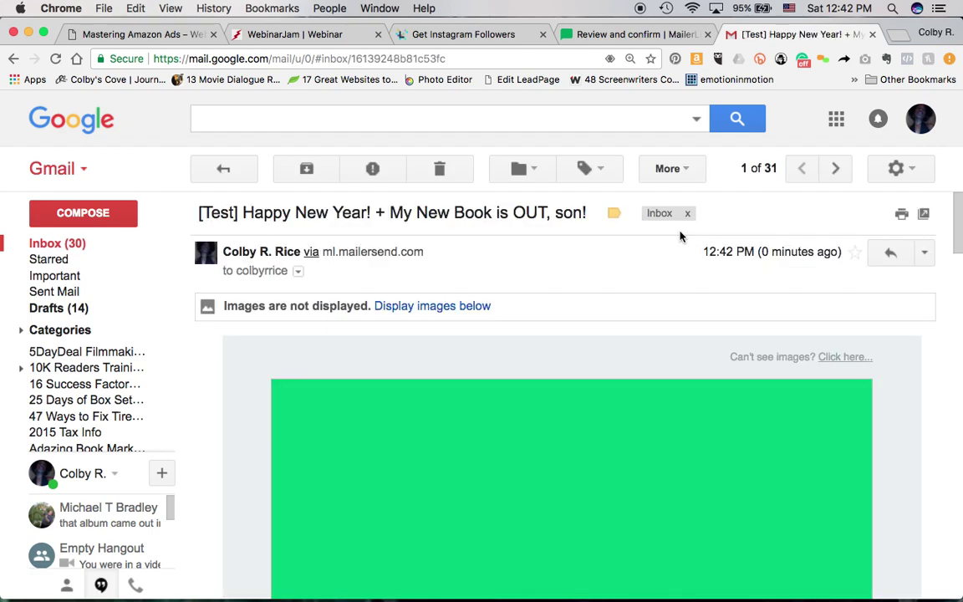
{"action": "scroll", "coordinate": [687, 318], "scroll_direction": "down", "scroll_amount": 4}
{"action": "scroll", "coordinate": [687, 318], "scroll_direction": "up", "scroll_amount": 4}
{"action": "left_click", "coordinate": [466, 307]}
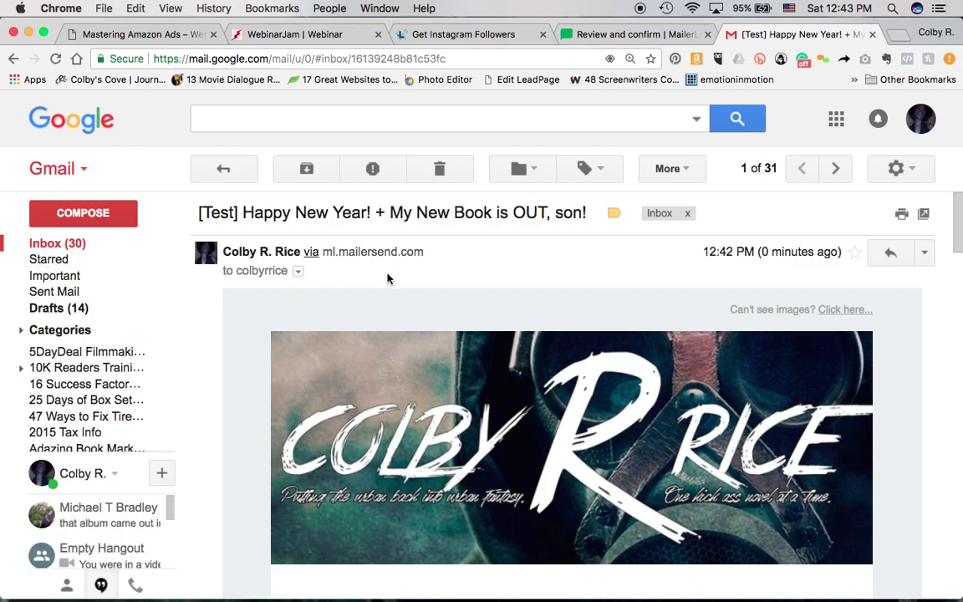
- Examine the test email's header image and greeting text, and highlight the personalised first name in the line below the numbered list
{"action": "scroll", "coordinate": [387, 279], "scroll_direction": "down", "scroll_amount": 3}
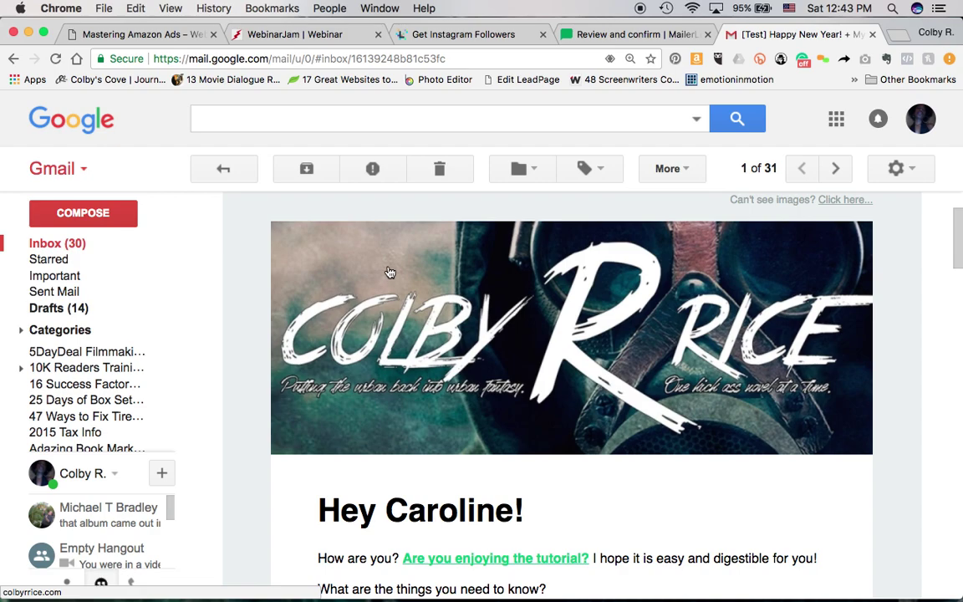
{"action": "scroll", "coordinate": [389, 257], "scroll_direction": "down", "scroll_amount": 5}
{"action": "scroll", "coordinate": [554, 370], "scroll_direction": "up", "scroll_amount": 8}
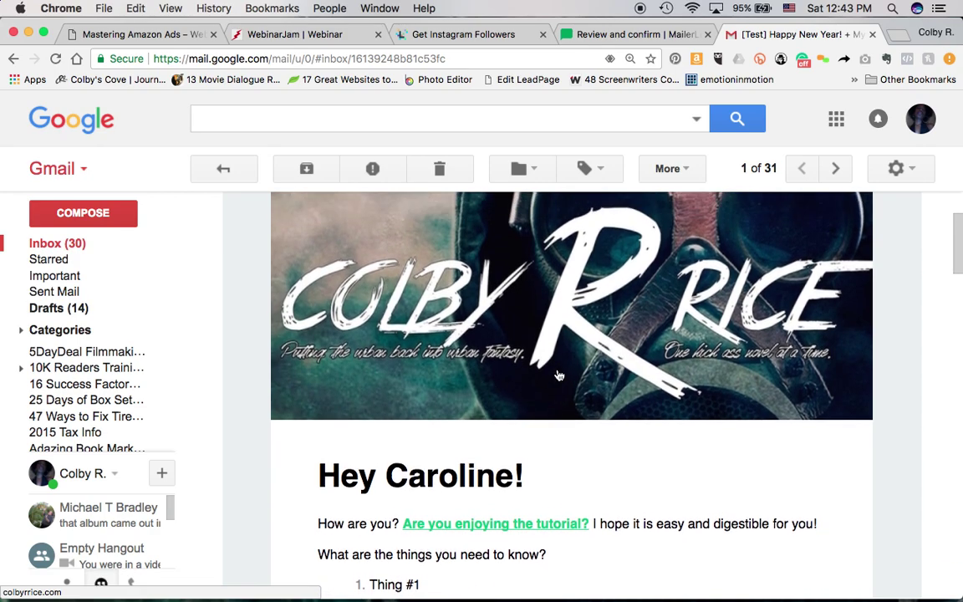
{"action": "scroll", "coordinate": [558, 376], "scroll_direction": "down", "scroll_amount": 10}
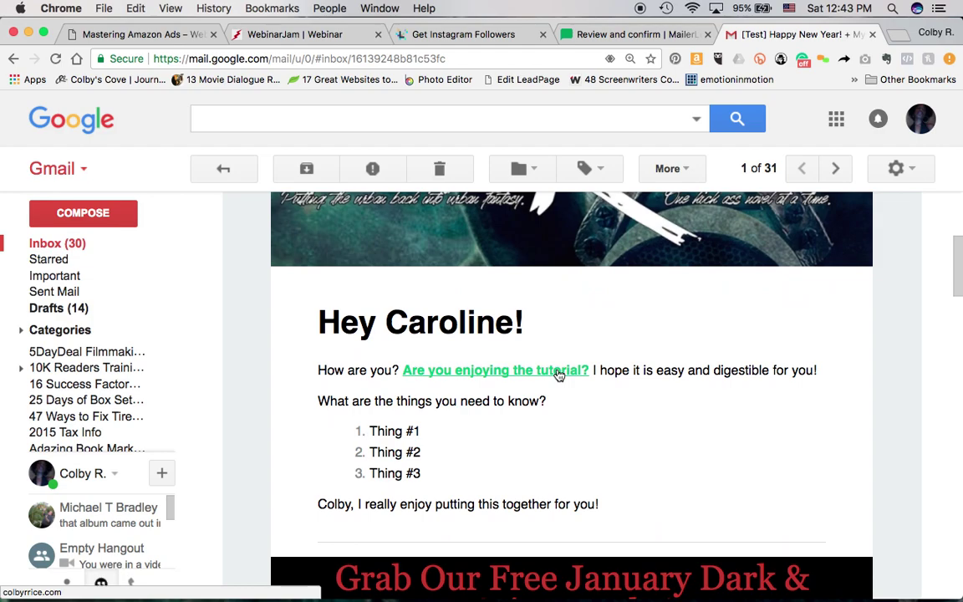
{"action": "scroll", "coordinate": [559, 375], "scroll_direction": "up", "scroll_amount": 3}
{"action": "scroll", "coordinate": [559, 375], "scroll_direction": "down", "scroll_amount": 3}
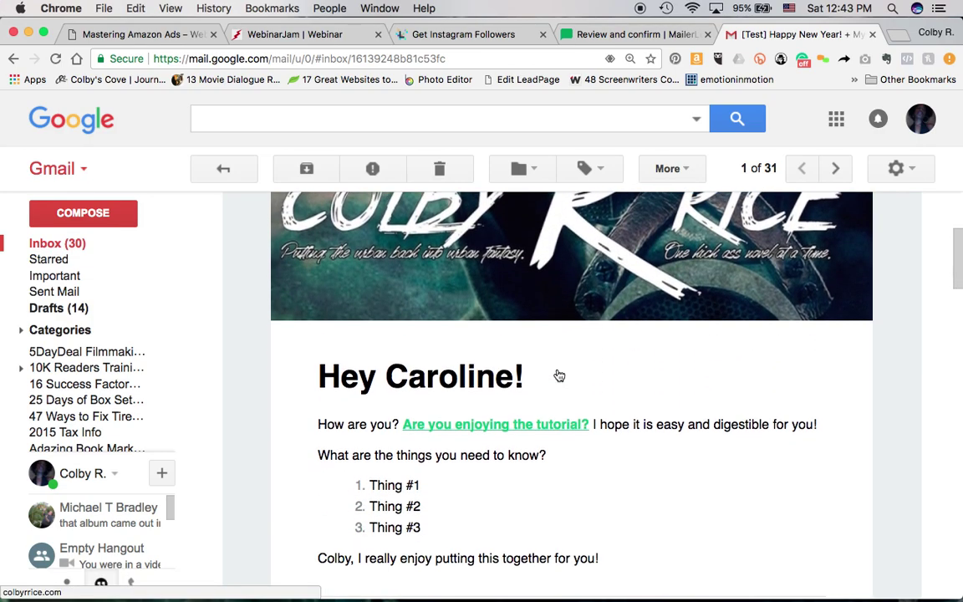
{"action": "scroll", "coordinate": [553, 374], "scroll_direction": "down", "scroll_amount": 2}
{"action": "left_click_drag", "start_coordinate": [351, 417], "coordinate": [309, 422]}
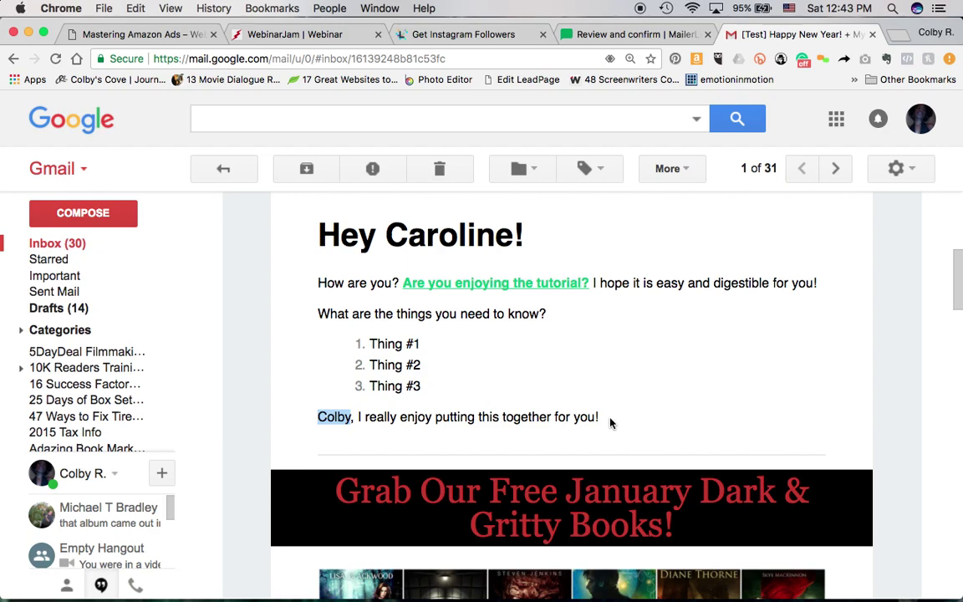
- Examine the test email from the free books banner through the saga books, countdown and social links to the footer
{"action": "scroll", "coordinate": [726, 416], "scroll_direction": "down", "scroll_amount": 3}
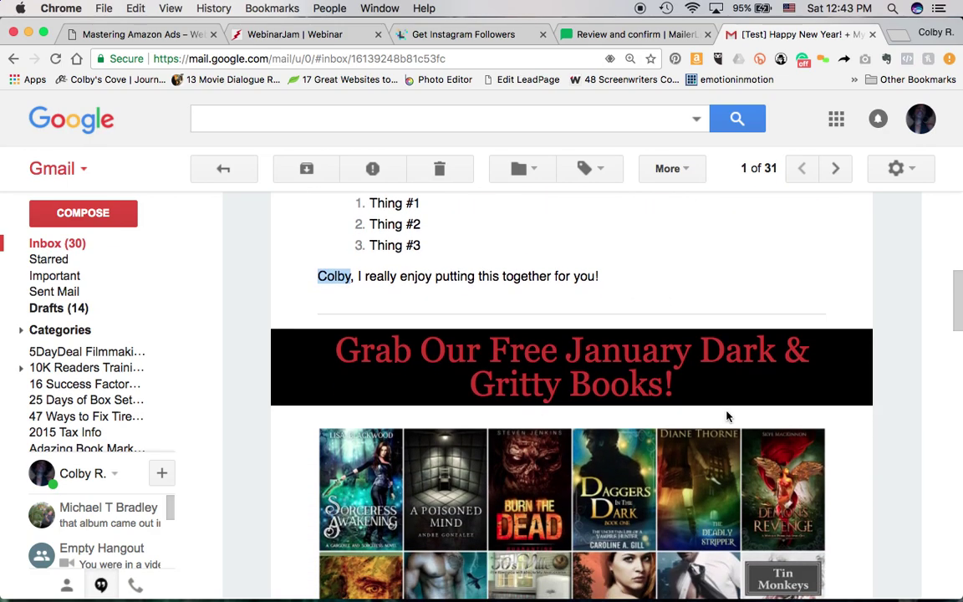
{"action": "scroll", "coordinate": [726, 417], "scroll_direction": "down", "scroll_amount": 3}
{"action": "scroll", "coordinate": [728, 417], "scroll_direction": "up", "scroll_amount": 3}
{"action": "scroll", "coordinate": [816, 357], "scroll_direction": "down", "scroll_amount": 1}
{"action": "scroll", "coordinate": [815, 357], "scroll_direction": "down", "scroll_amount": 10}
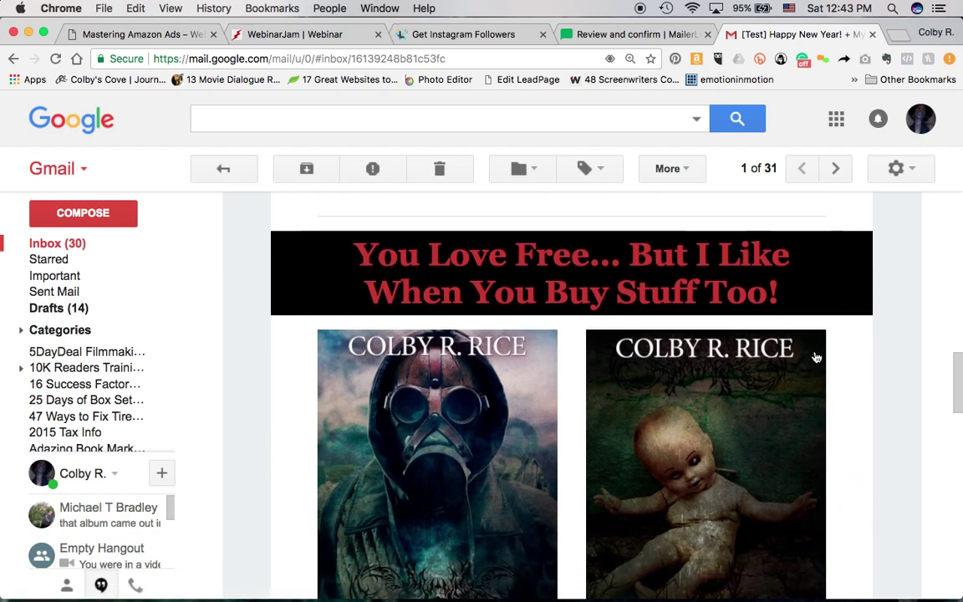
{"action": "scroll", "coordinate": [816, 358], "scroll_direction": "down", "scroll_amount": 9}
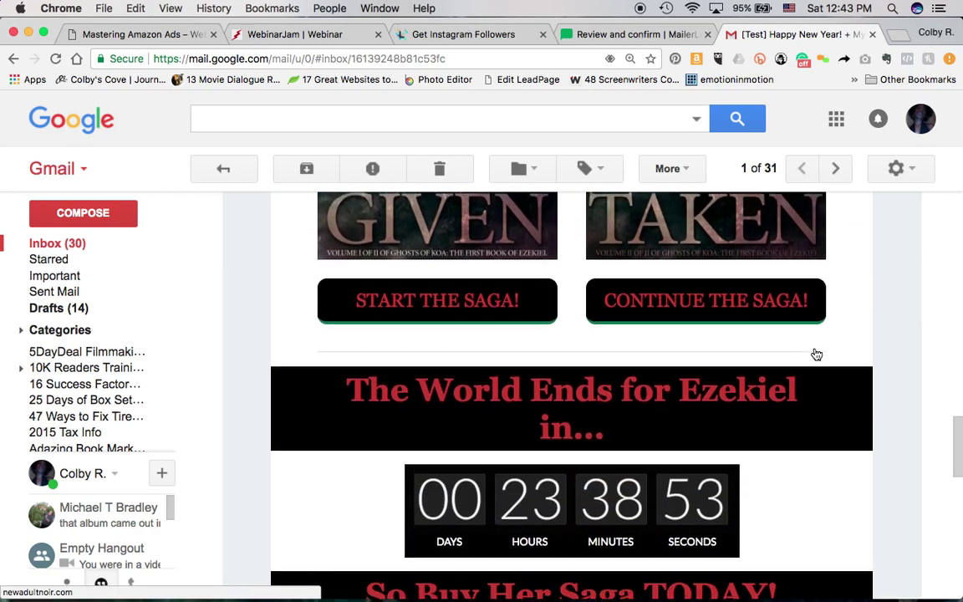
{"action": "scroll", "coordinate": [816, 355], "scroll_direction": "down", "scroll_amount": 8}
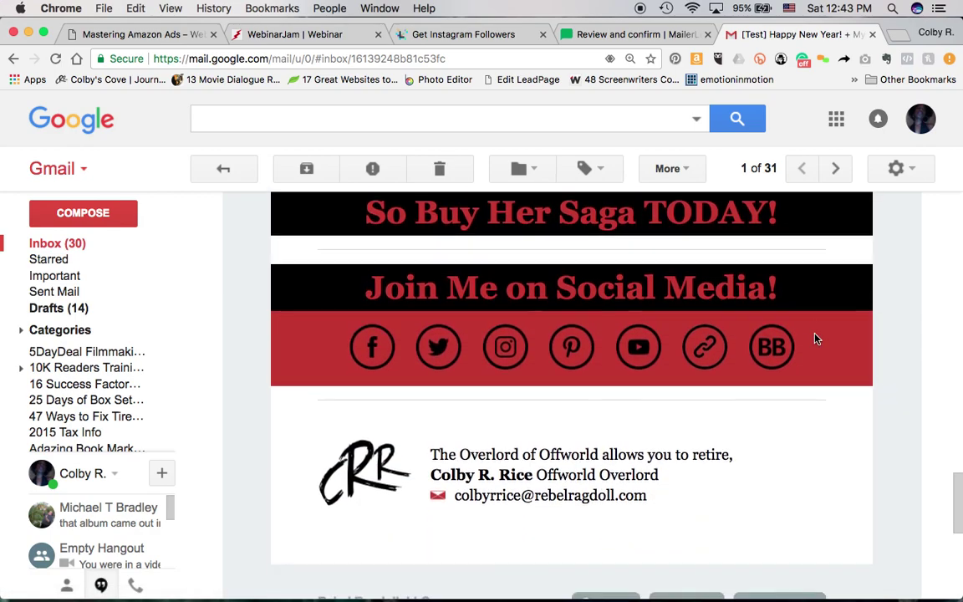
{"action": "scroll", "coordinate": [817, 338], "scroll_direction": "down", "scroll_amount": 4}
- Go back over the test email's banners, book covers and countdown timer, ending at the header image
{"action": "scroll", "coordinate": [816, 338], "scroll_direction": "up", "scroll_amount": 5}
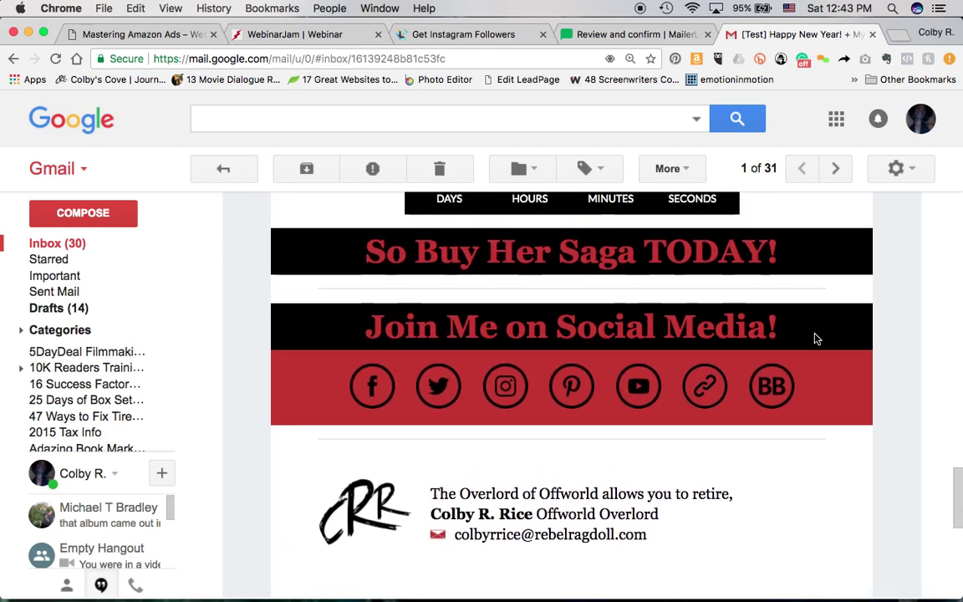
{"action": "scroll", "coordinate": [817, 338], "scroll_direction": "up", "scroll_amount": 1}
{"action": "scroll", "coordinate": [817, 338], "scroll_direction": "up", "scroll_amount": 12}
{"action": "scroll", "coordinate": [817, 338], "scroll_direction": "up", "scroll_amount": 10}
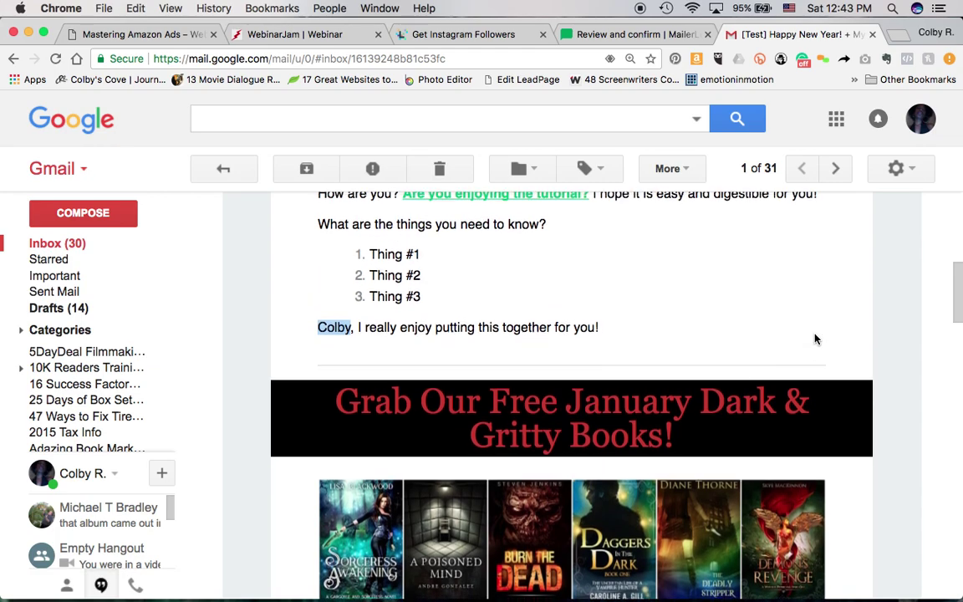
{"action": "scroll", "coordinate": [574, 448], "scroll_direction": "down", "scroll_amount": 1}
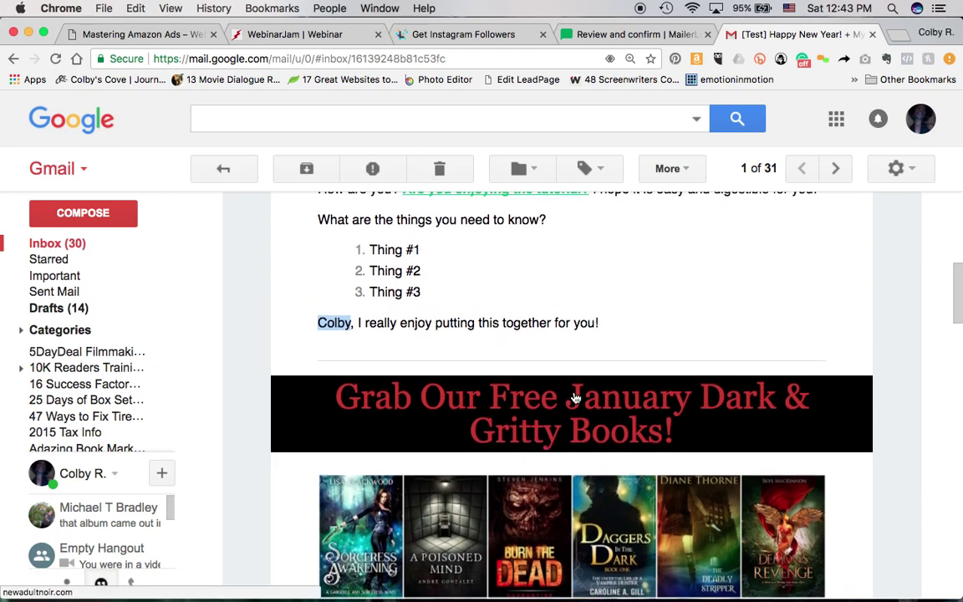
{"action": "scroll", "coordinate": [575, 399], "scroll_direction": "down", "scroll_amount": 6}
{"action": "scroll", "coordinate": [502, 407], "scroll_direction": "down", "scroll_amount": 6}
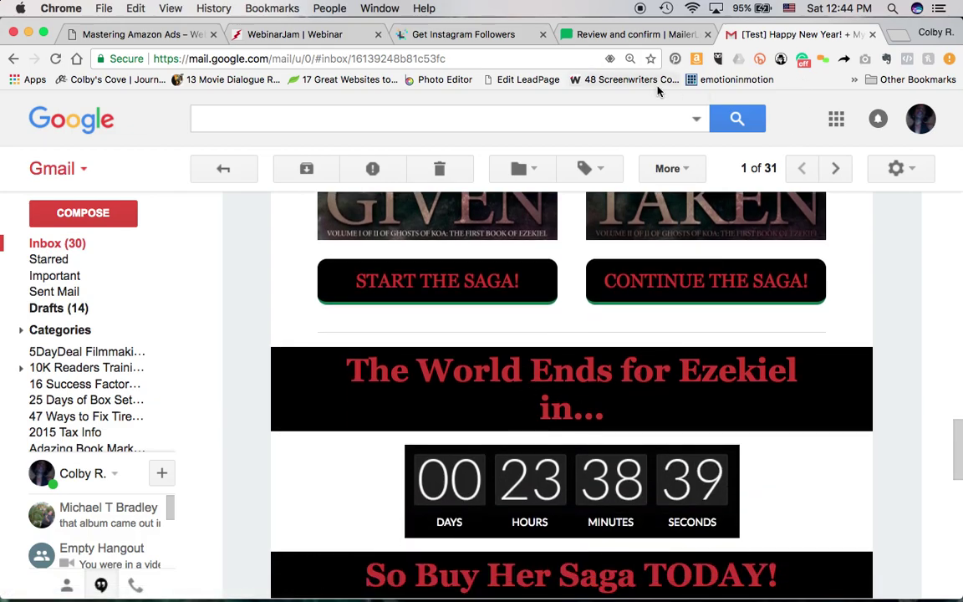
{"action": "scroll", "coordinate": [723, 286], "scroll_direction": "down", "scroll_amount": 10}
{"action": "scroll", "coordinate": [737, 325], "scroll_direction": "up", "scroll_amount": 3}
{"action": "scroll", "coordinate": [737, 326], "scroll_direction": "up", "scroll_amount": 15}
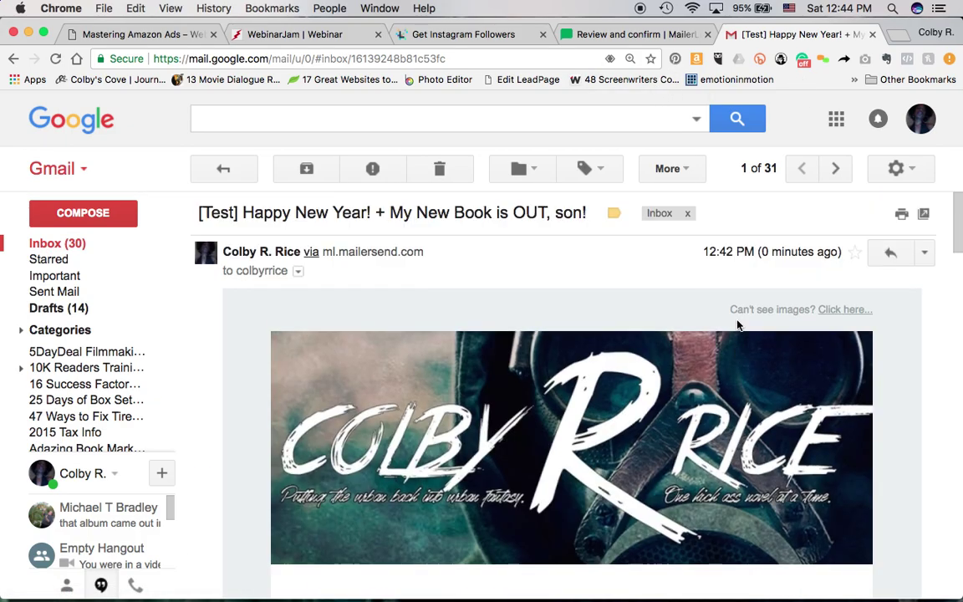
- Switch to MailerLite, set the "Grab Our Free January Dark & Gritty Books!" title style to bold, and finish editing the campaign content
{"action": "left_click", "coordinate": [642, 35]}
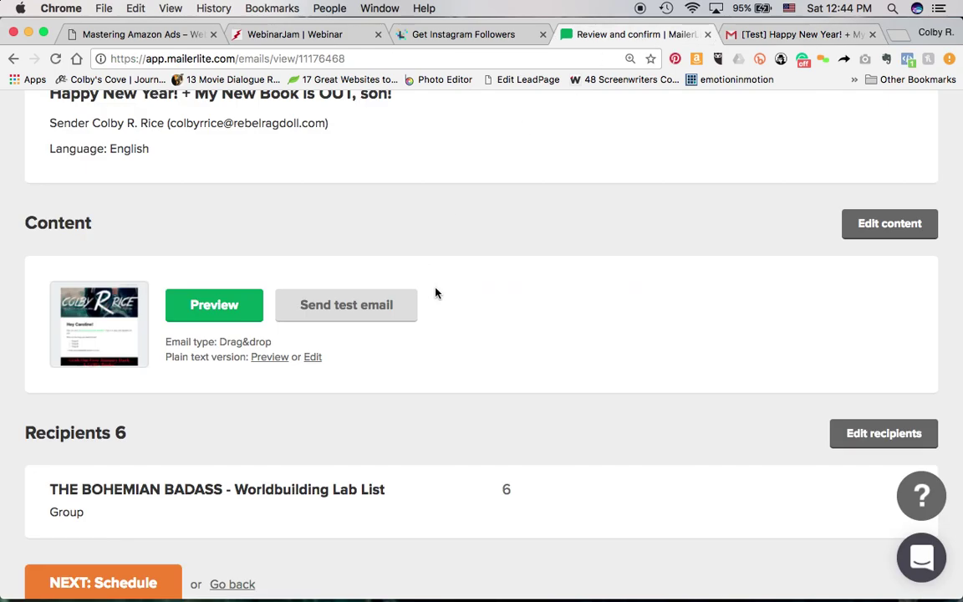
{"action": "left_click", "coordinate": [877, 234]}
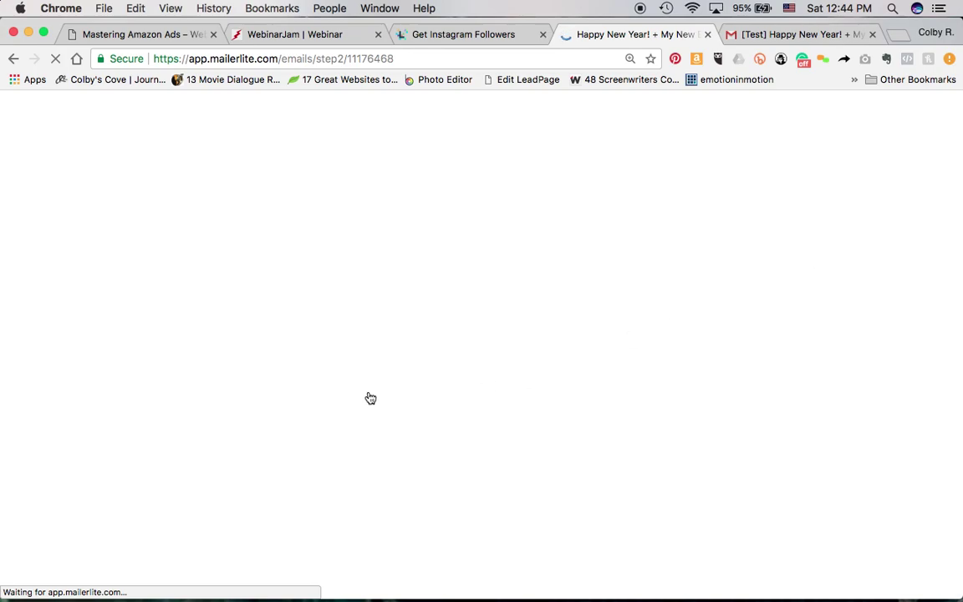
{"action": "scroll", "coordinate": [348, 399], "scroll_direction": "down", "scroll_amount": 5}
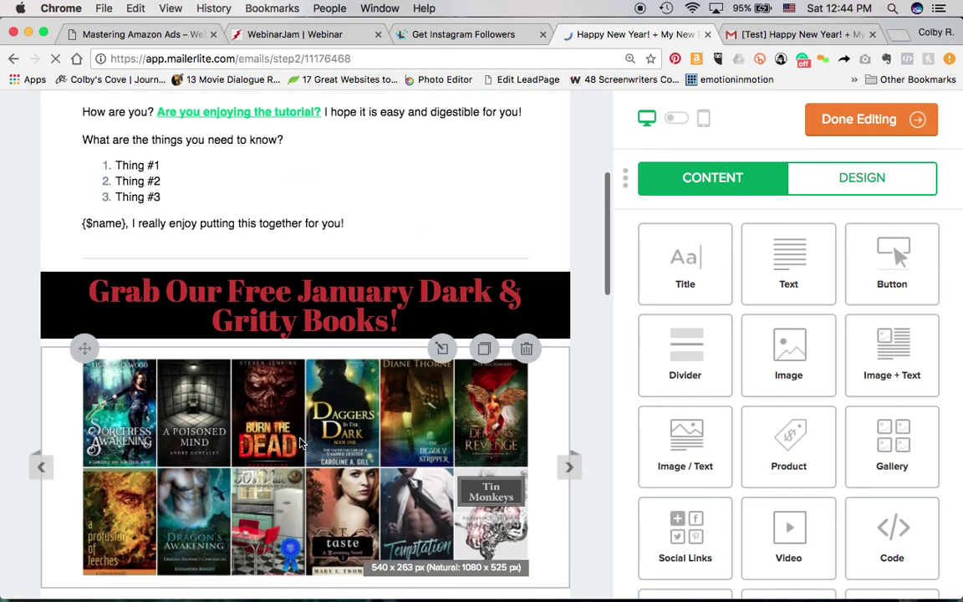
{"action": "left_click", "coordinate": [318, 327]}
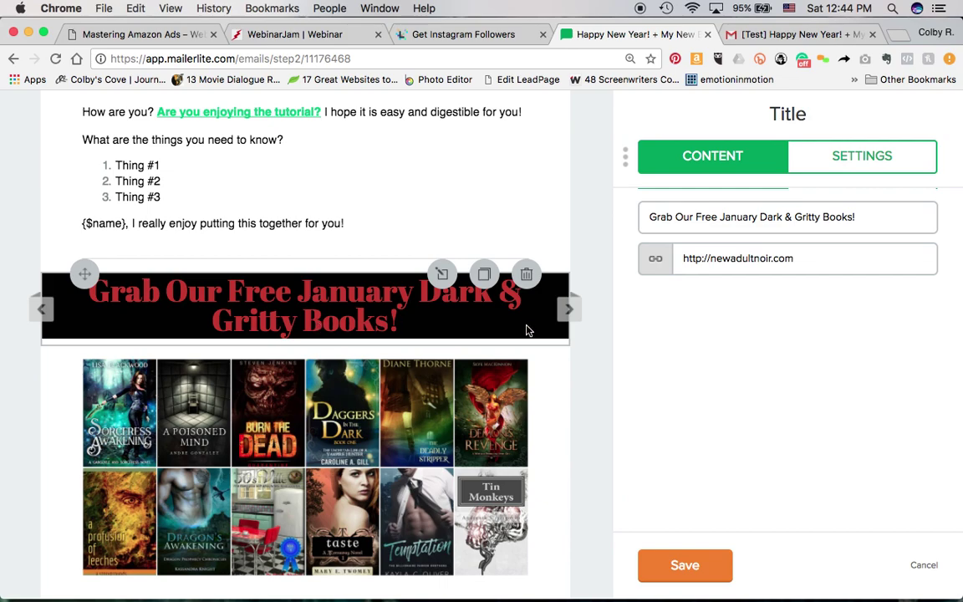
{"action": "left_click", "coordinate": [832, 156]}
{"action": "left_click", "coordinate": [661, 318]}
{"action": "left_click", "coordinate": [562, 380]}
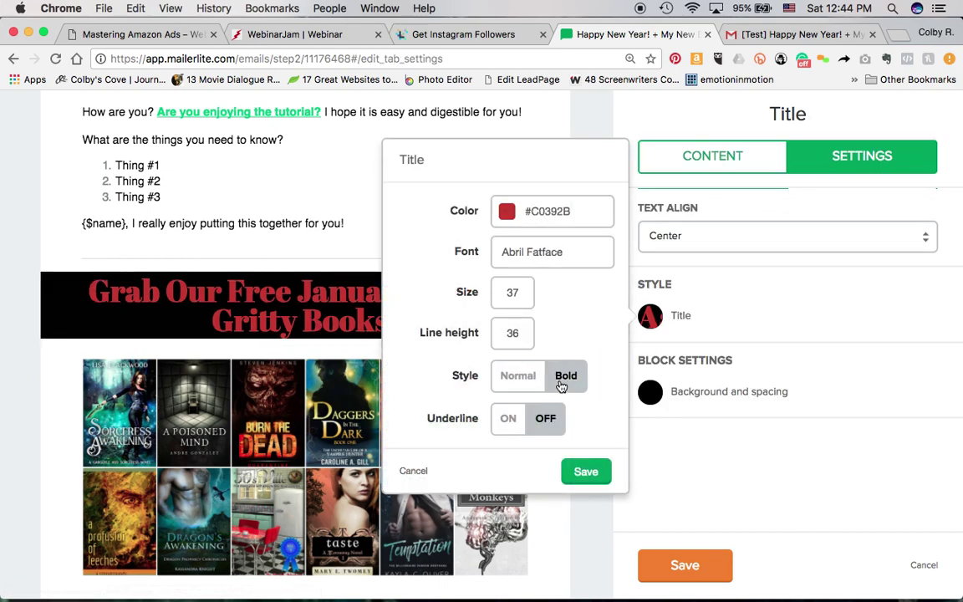
{"action": "left_click", "coordinate": [594, 480]}
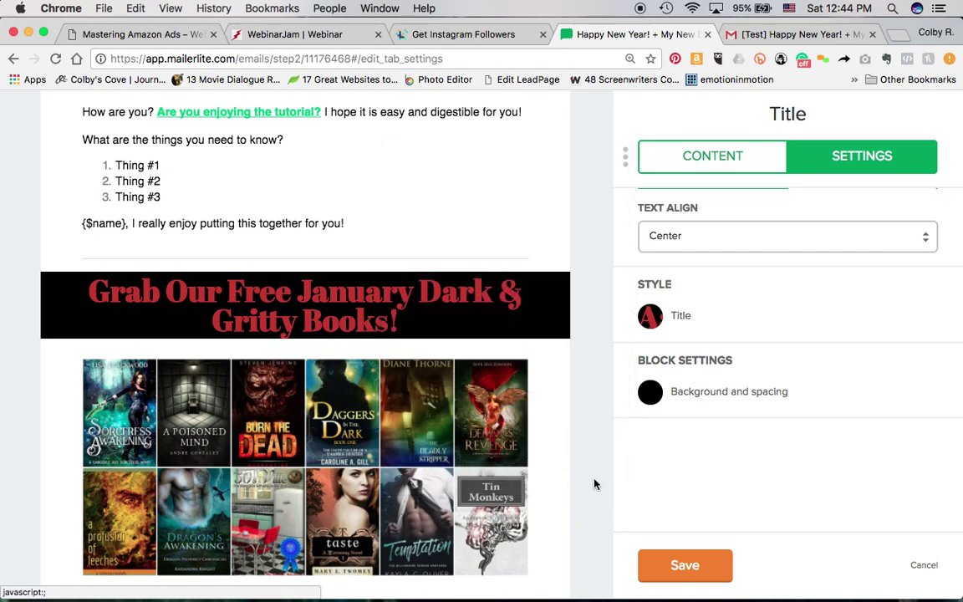
{"action": "left_click", "coordinate": [685, 567]}
{"action": "left_click", "coordinate": [854, 125]}
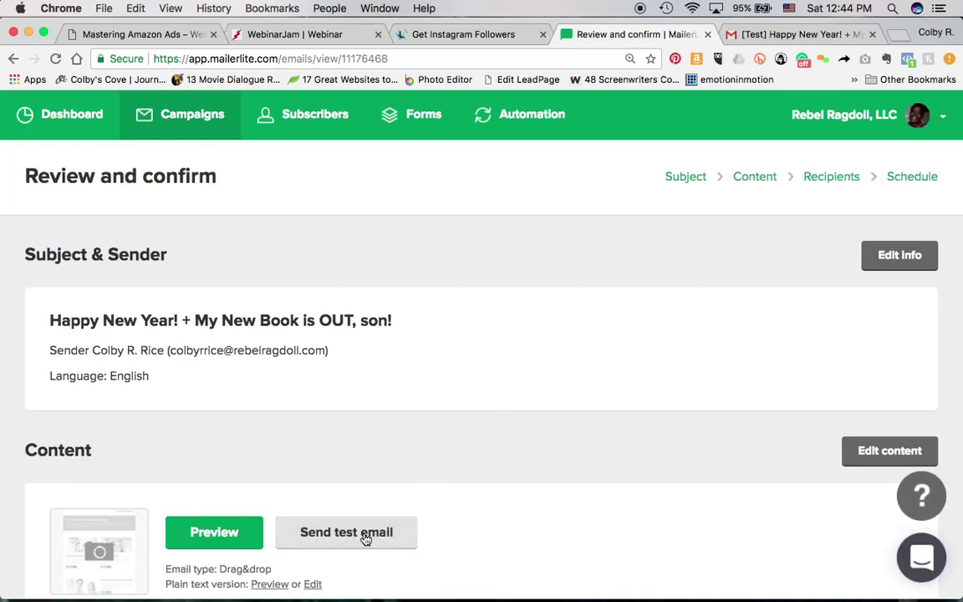
- Send another test email of the campaign and reload the Gmail inbox to receive it
{"action": "left_click", "coordinate": [365, 539]}
{"action": "left_click", "coordinate": [636, 314]}
{"action": "left_click", "coordinate": [752, 34]}
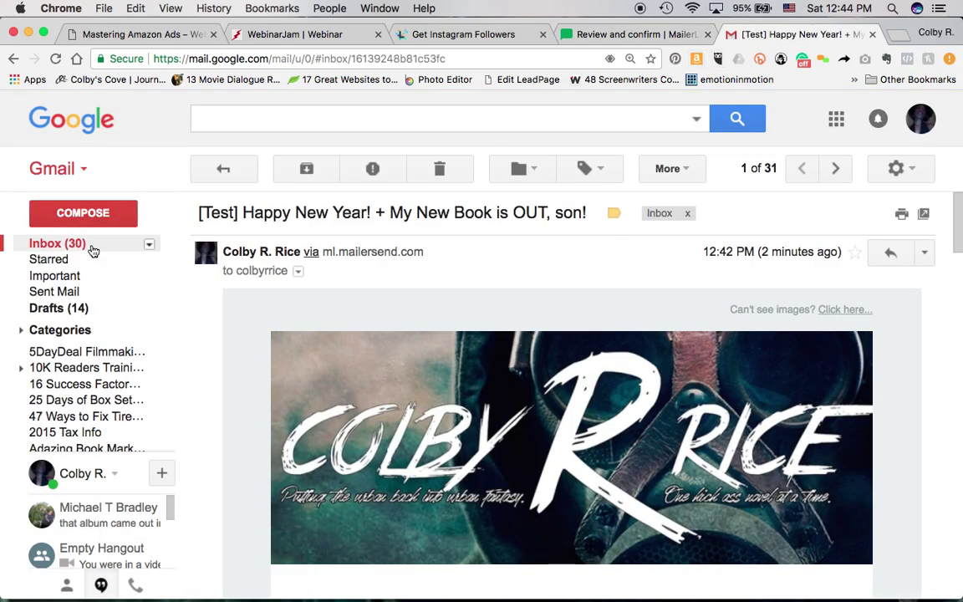
{"action": "left_click", "coordinate": [67, 244]}
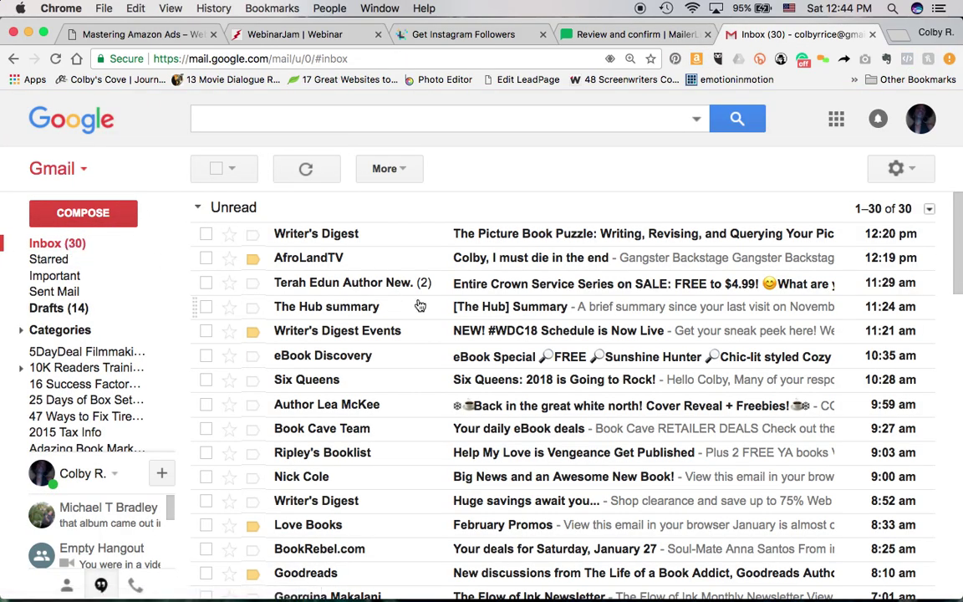
{"action": "scroll", "coordinate": [388, 274], "scroll_direction": "down", "scroll_amount": 10}
{"action": "scroll", "coordinate": [387, 274], "scroll_direction": "up", "scroll_amount": 4}
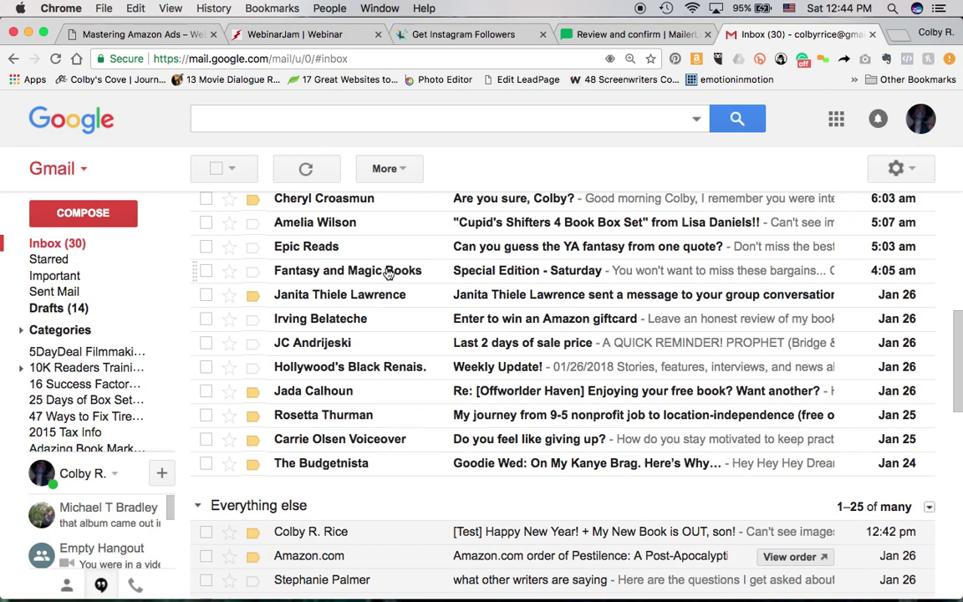
{"action": "scroll", "coordinate": [388, 274], "scroll_direction": "up", "scroll_amount": 5}
{"action": "key", "text": "super+r"}
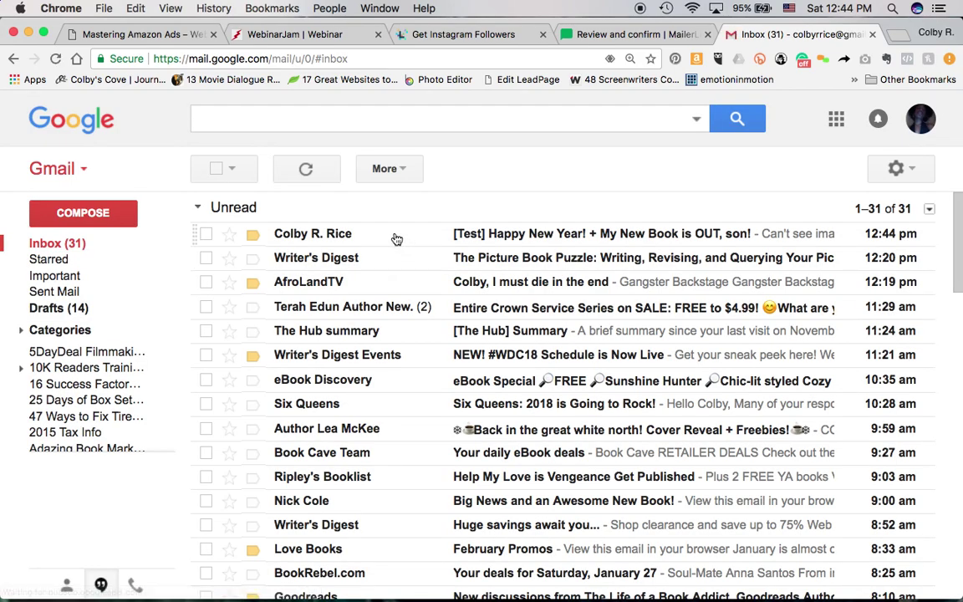
- Open the new test message with its images displayed and examine it from the free books banner to the signature
{"action": "left_click", "coordinate": [394, 238]}
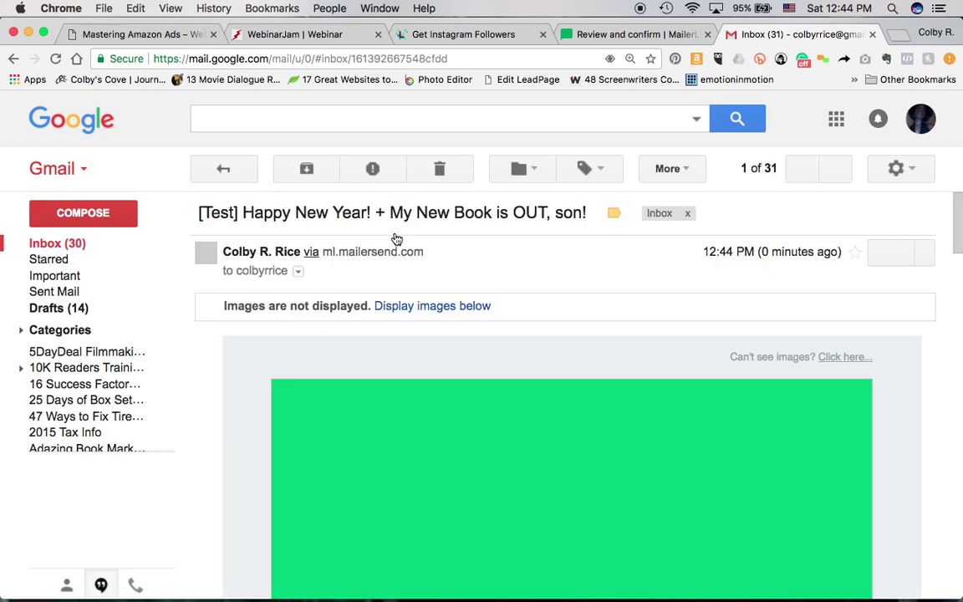
{"action": "left_click", "coordinate": [428, 307]}
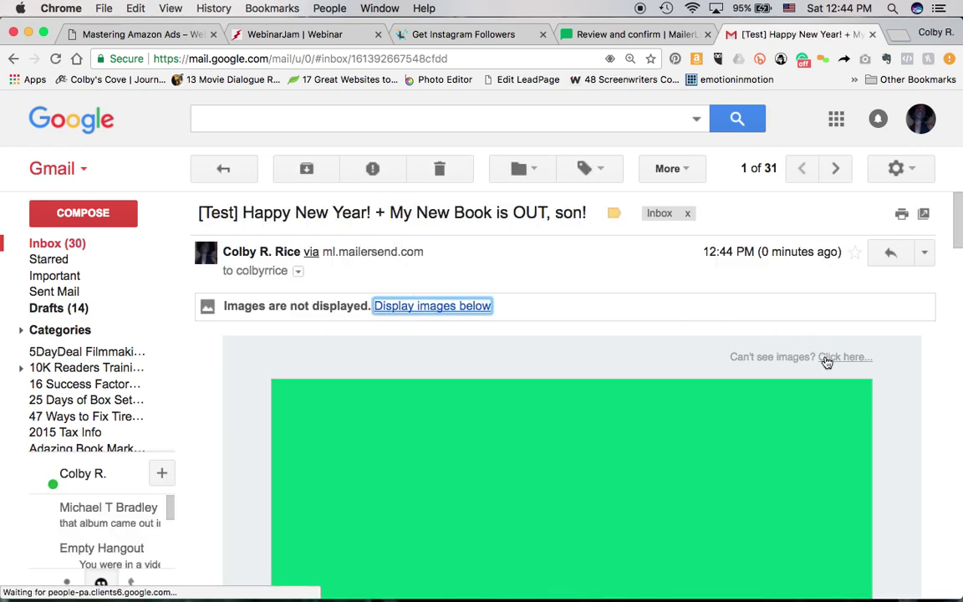
{"action": "scroll", "coordinate": [825, 362], "scroll_direction": "down", "scroll_amount": 8}
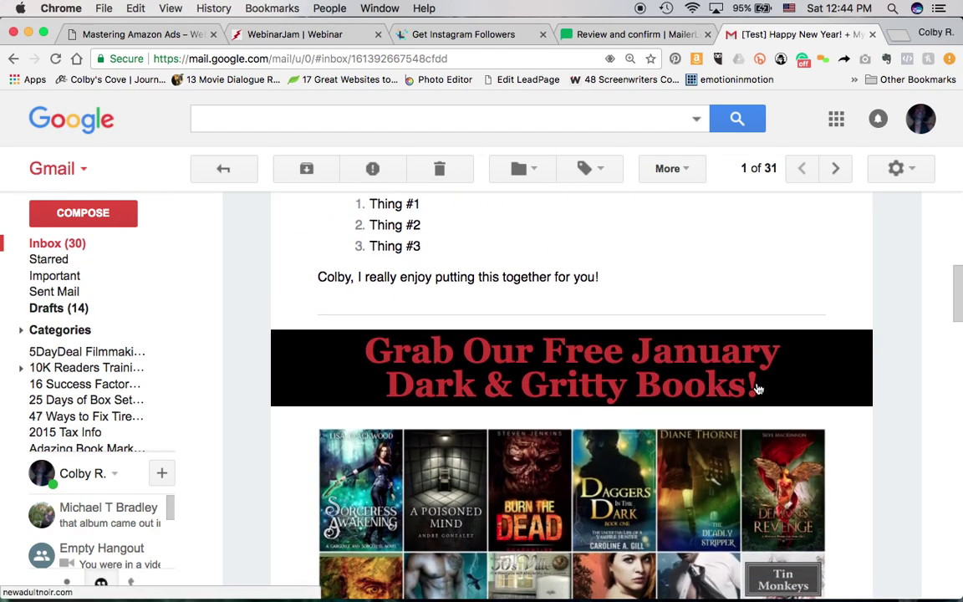
{"action": "scroll", "coordinate": [682, 351], "scroll_direction": "down", "scroll_amount": 2}
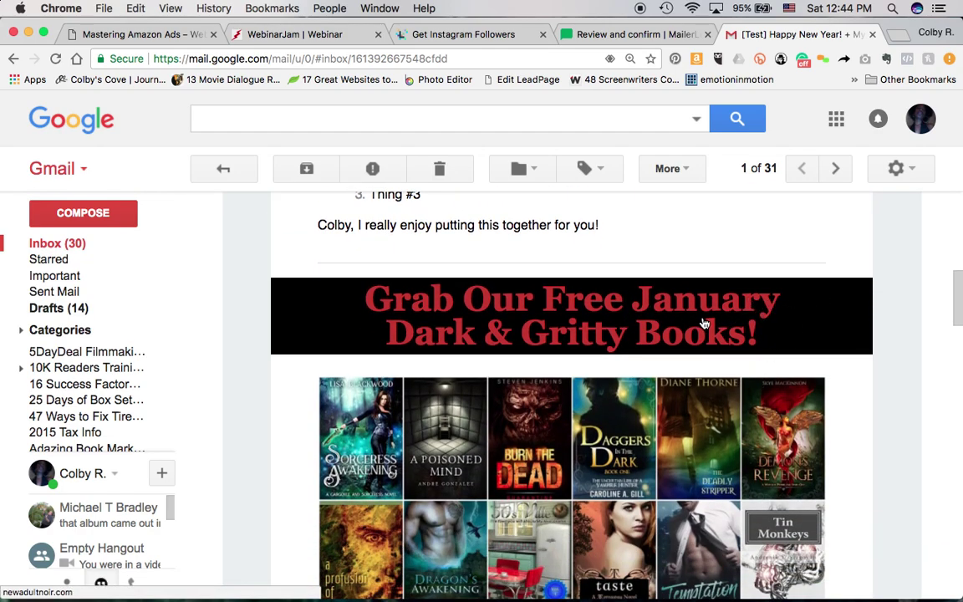
{"action": "scroll", "coordinate": [703, 323], "scroll_direction": "down", "scroll_amount": 2}
{"action": "scroll", "coordinate": [704, 321], "scroll_direction": "down", "scroll_amount": 10}
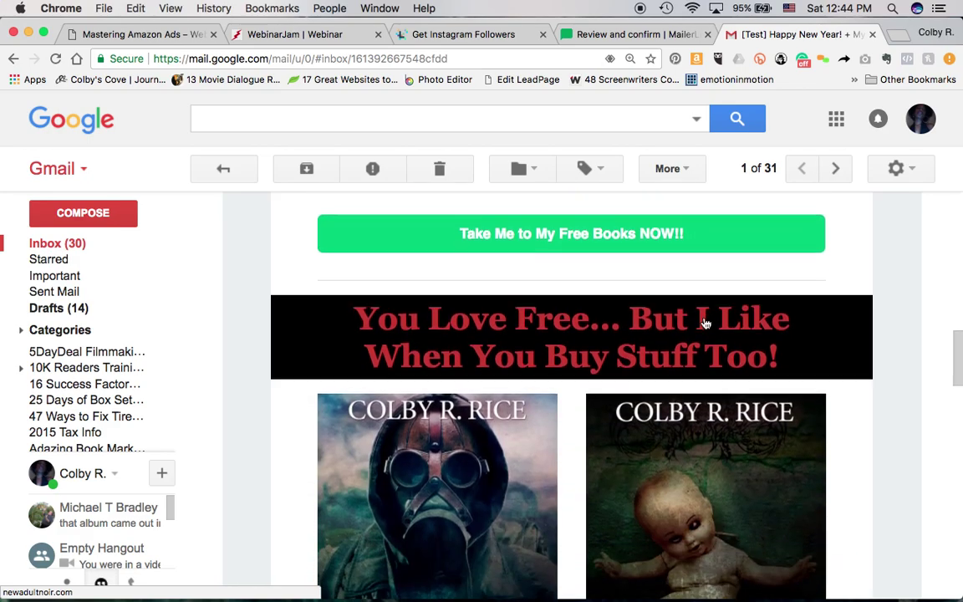
{"action": "scroll", "coordinate": [756, 330], "scroll_direction": "up", "scroll_amount": 10}
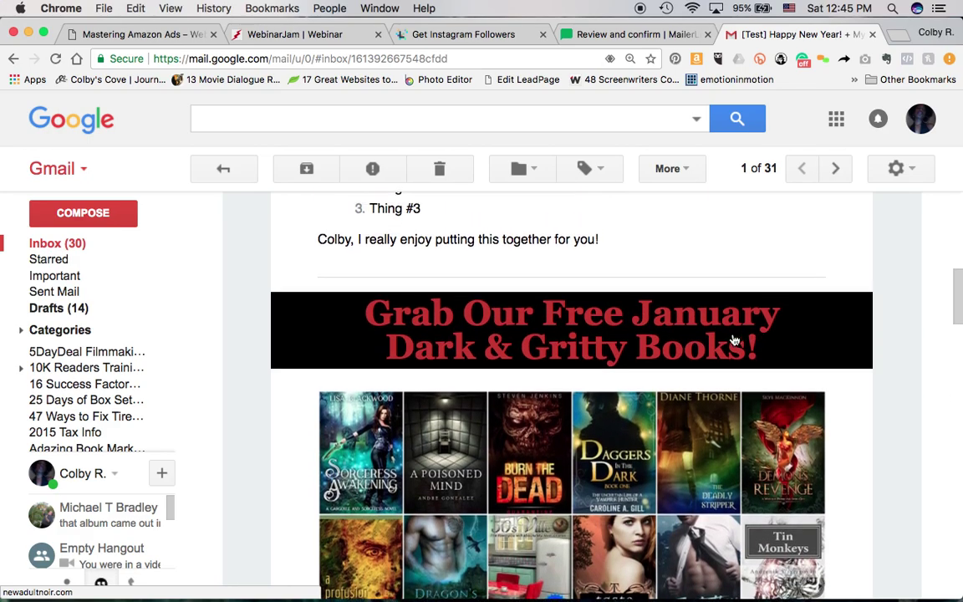
{"action": "scroll", "coordinate": [727, 338], "scroll_direction": "down", "scroll_amount": 4}
{"action": "scroll", "coordinate": [727, 340], "scroll_direction": "down", "scroll_amount": 20}
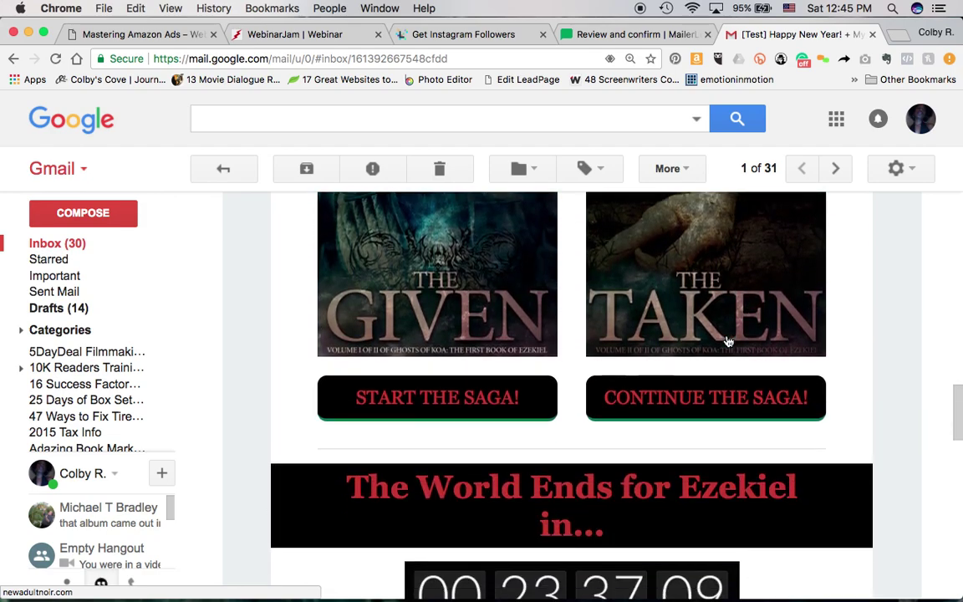
{"action": "scroll", "coordinate": [727, 339], "scroll_direction": "down", "scroll_amount": 6}
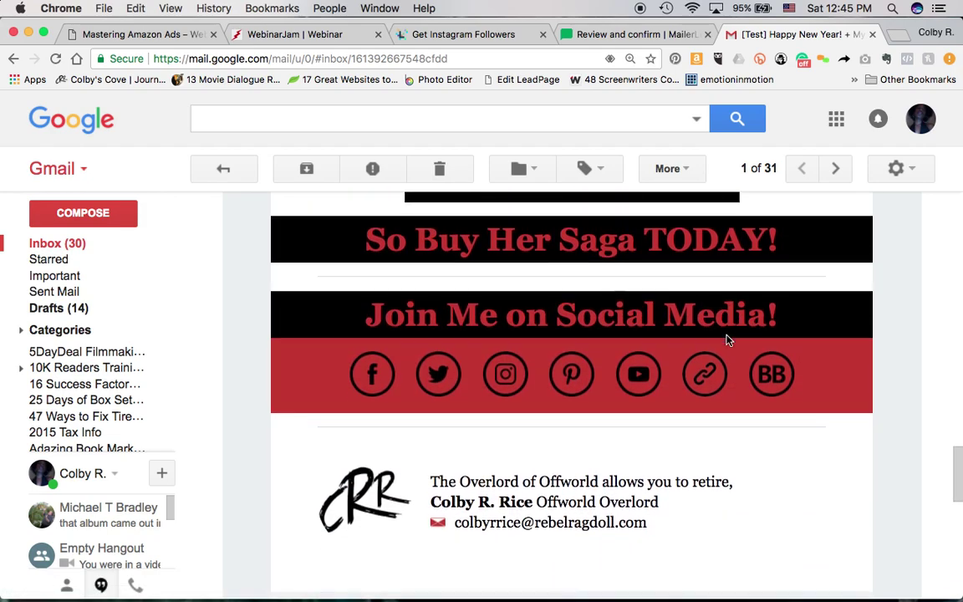
{"action": "scroll", "coordinate": [727, 338], "scroll_direction": "up", "scroll_amount": 4}
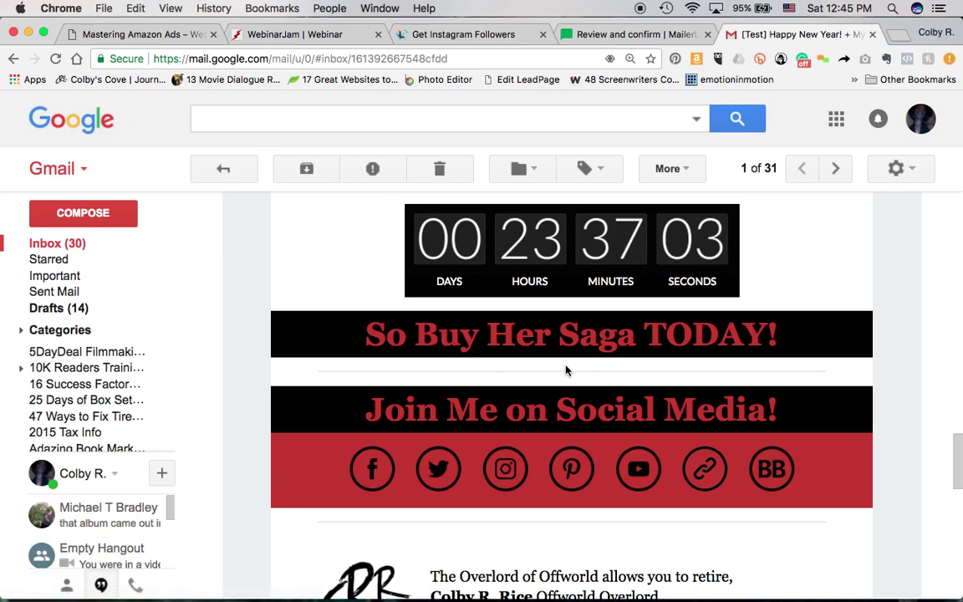
{"action": "scroll", "coordinate": [588, 401], "scroll_direction": "up", "scroll_amount": 12}
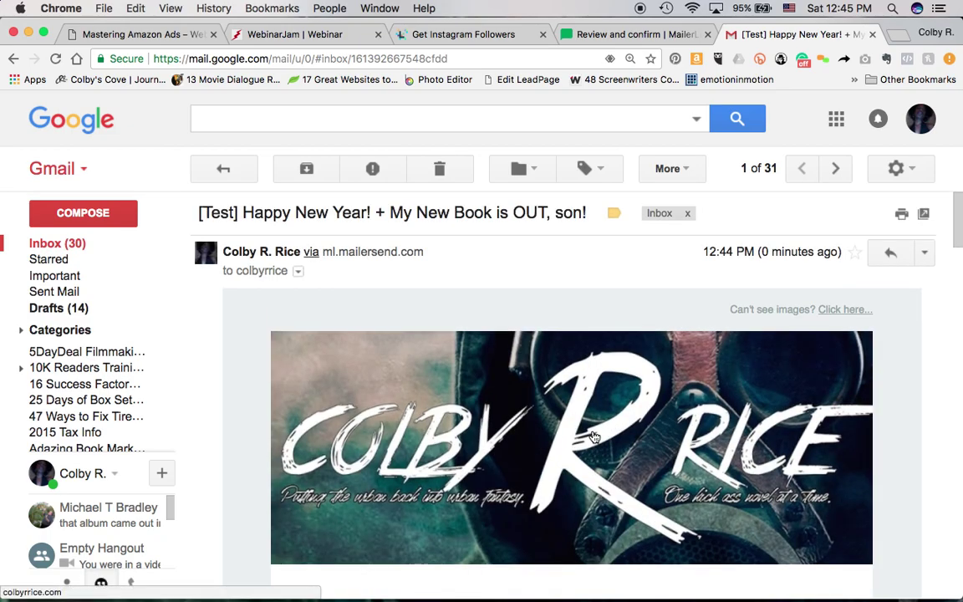
- Switch back to MailerLite and proceed from the campaign review to scheduling
{"action": "left_click", "coordinate": [636, 35]}
{"action": "scroll", "coordinate": [604, 424], "scroll_direction": "down", "scroll_amount": 5}
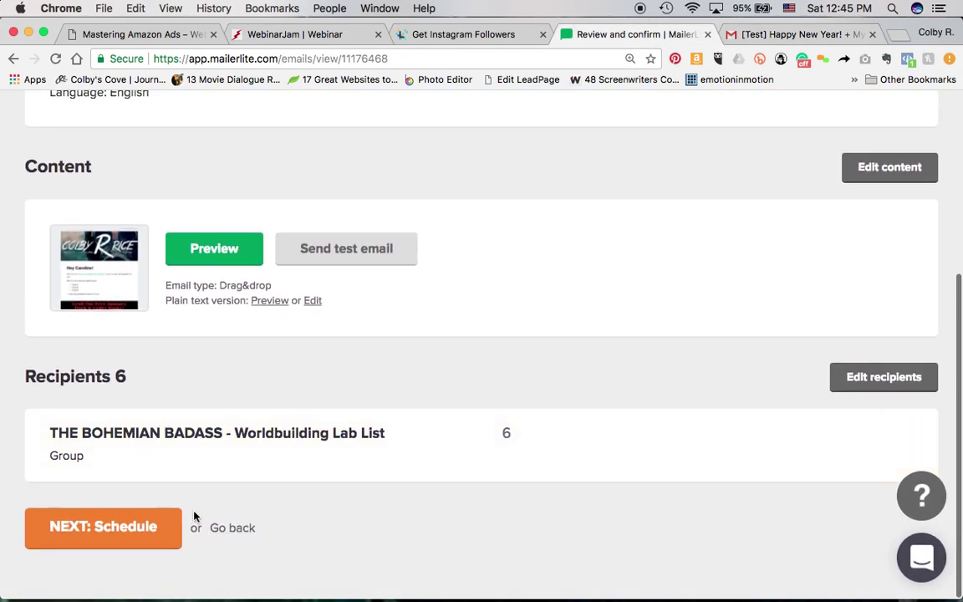
{"action": "left_click", "coordinate": [150, 526]}
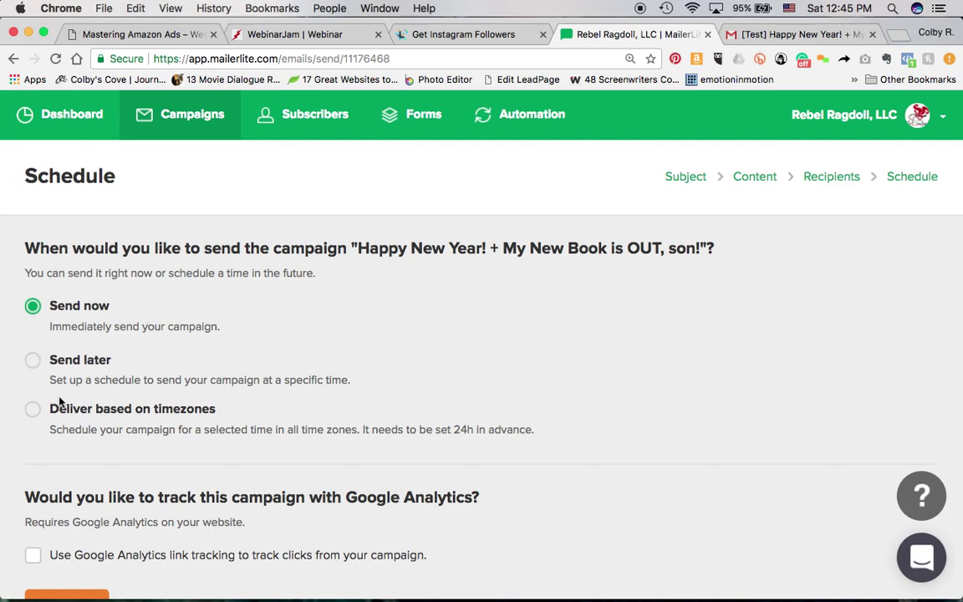
- Set the campaign to Send later on 2018-01-29 at 05:00
{"action": "left_click", "coordinate": [32, 360]}
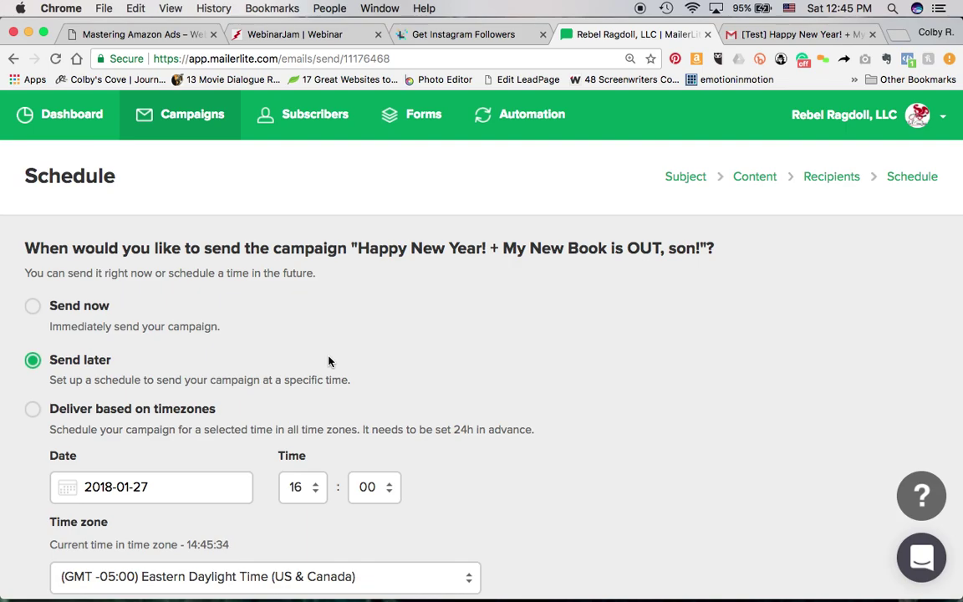
{"action": "left_click", "coordinate": [158, 491]}
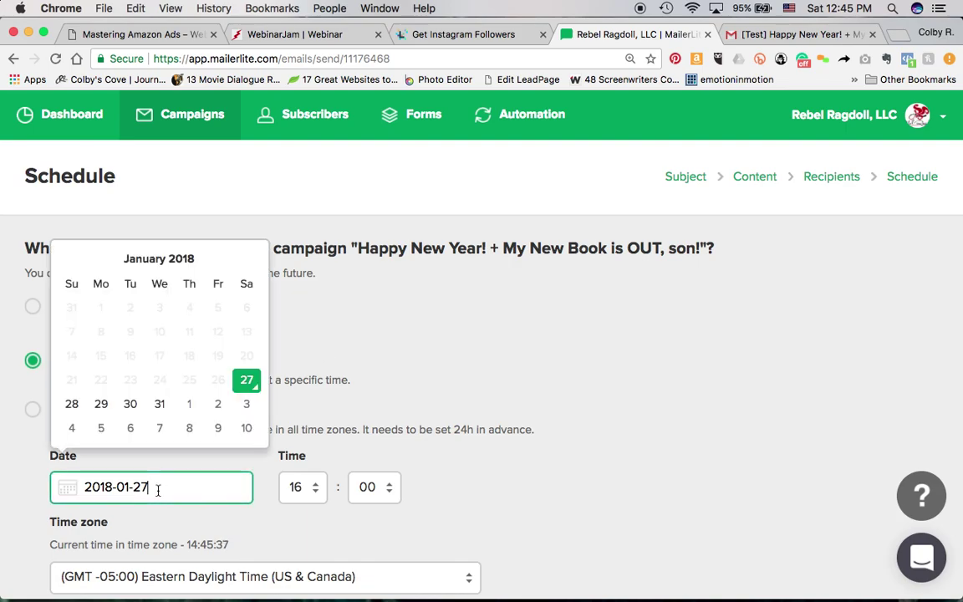
{"action": "left_click", "coordinate": [103, 404]}
{"action": "left_click", "coordinate": [315, 486]}
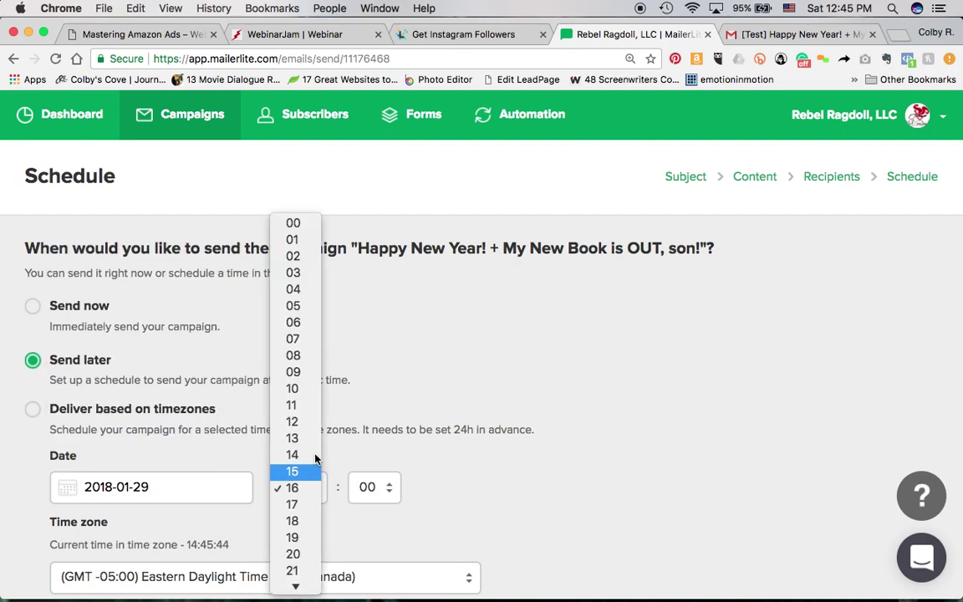
{"action": "left_click", "coordinate": [292, 306]}
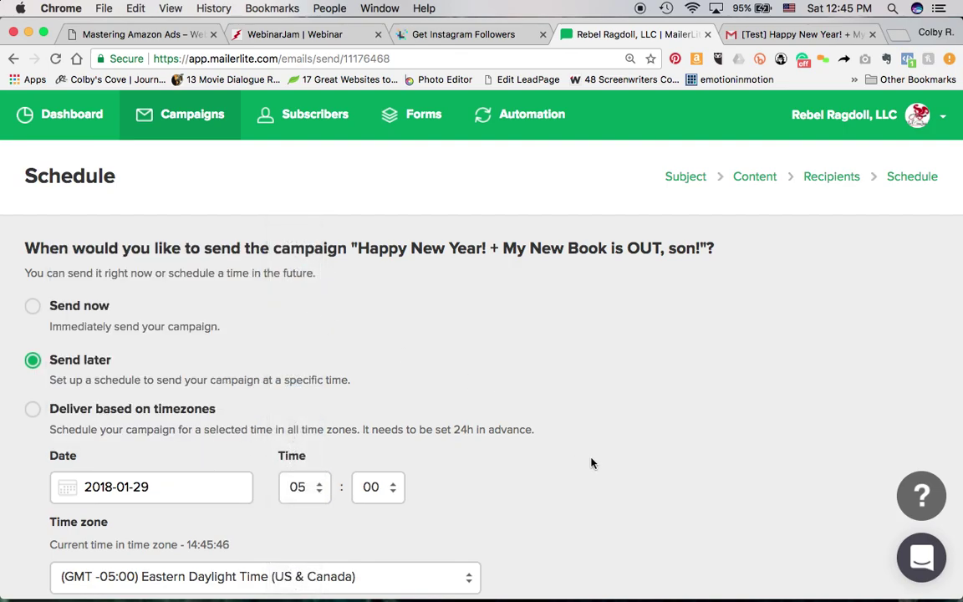
{"action": "scroll", "coordinate": [590, 463], "scroll_direction": "down", "scroll_amount": 5}
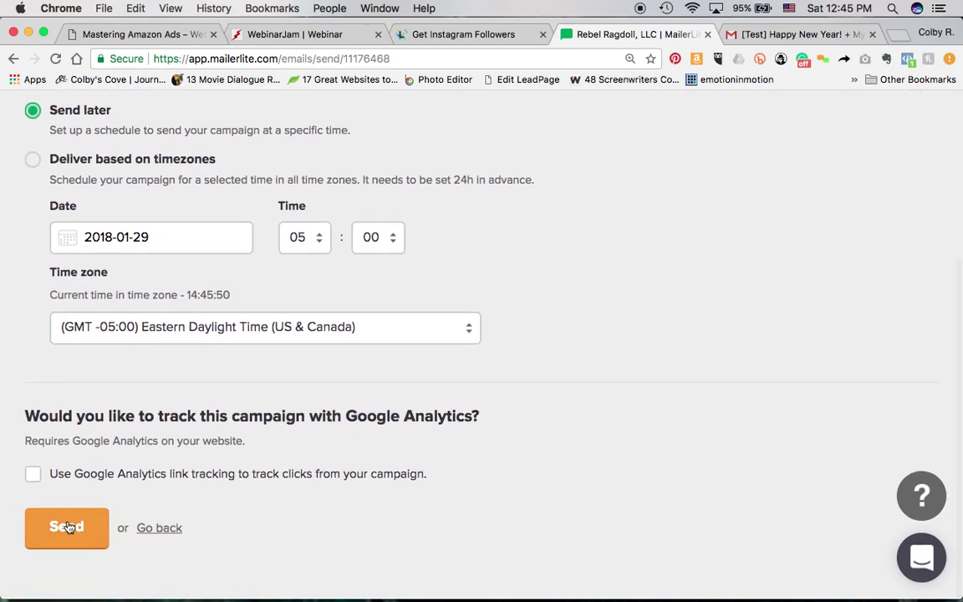
- Change the delivery option to Deliver based on timezones and check the calendar of available send dates
{"action": "scroll", "coordinate": [580, 248], "scroll_direction": "up", "scroll_amount": 3}
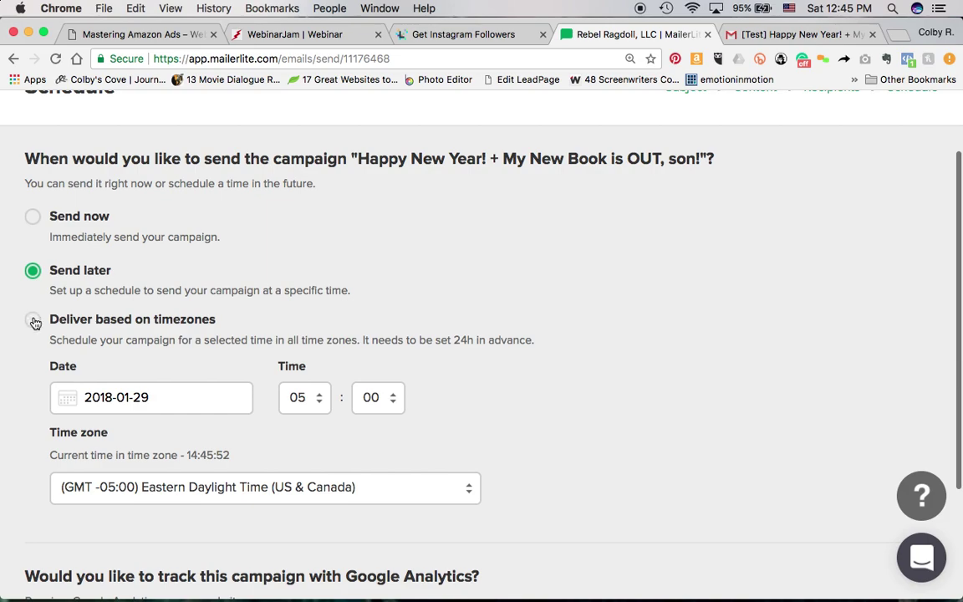
{"action": "left_click", "coordinate": [33, 322]}
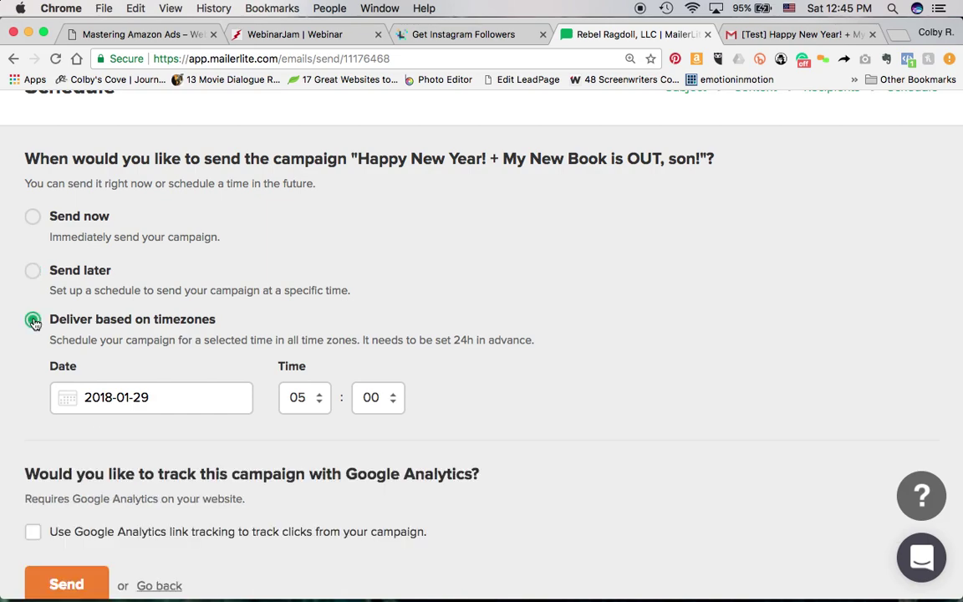
{"action": "left_click", "coordinate": [158, 397]}
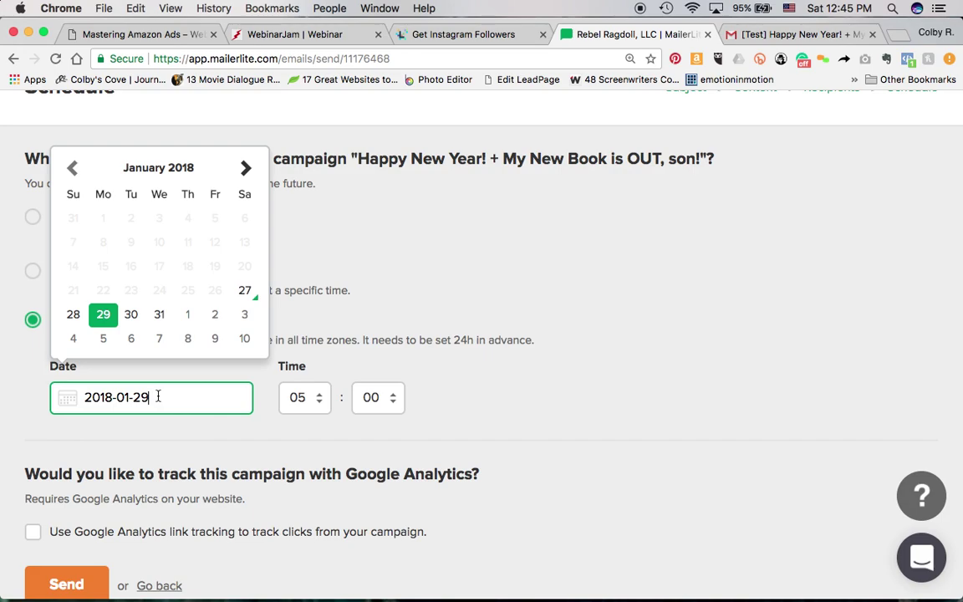
{"action": "left_click", "coordinate": [708, 361]}
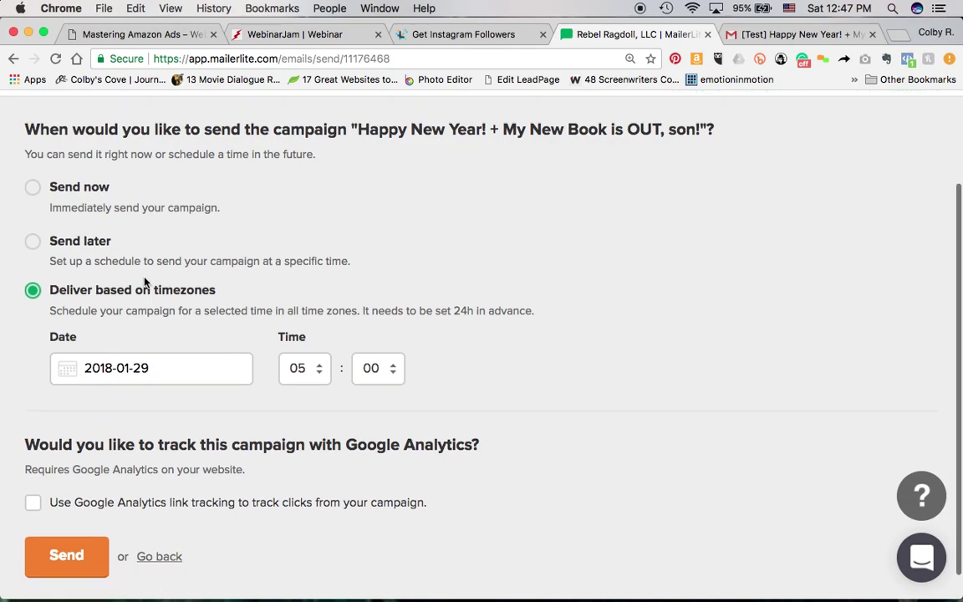
- Set the campaign's delivery option to Send now
{"action": "scroll", "coordinate": [134, 276], "scroll_direction": "up", "scroll_amount": 3}
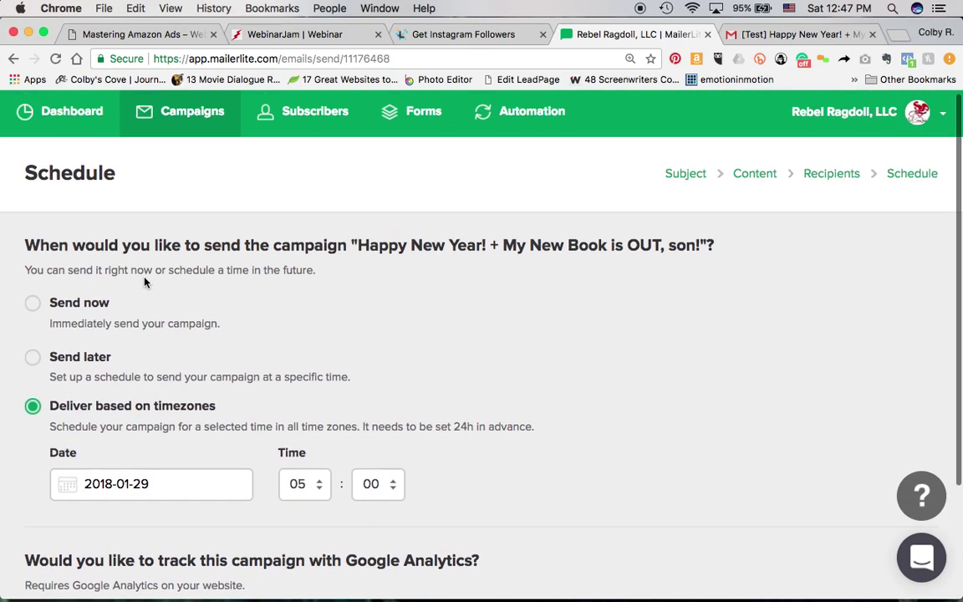
{"action": "left_click", "coordinate": [31, 304]}
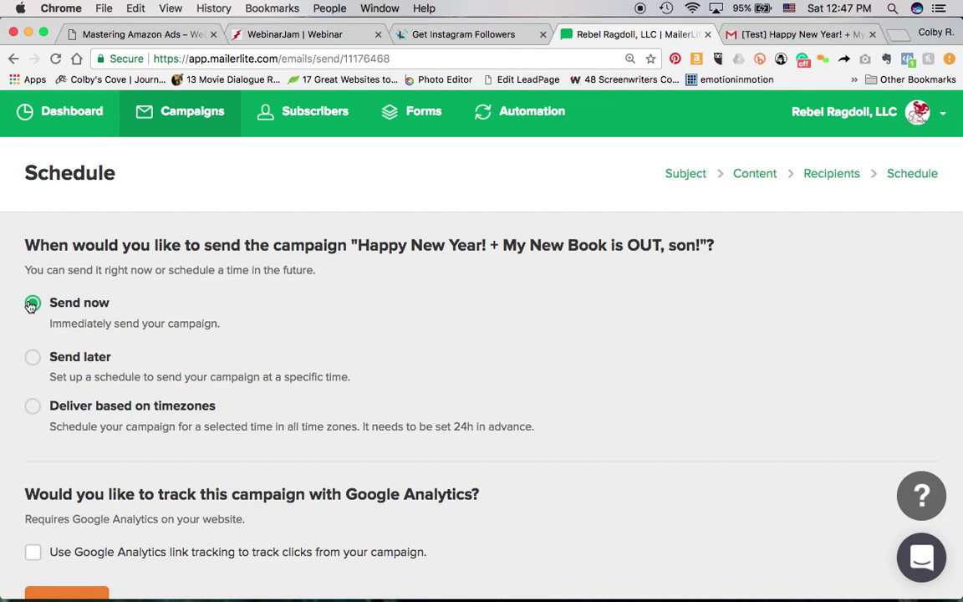
{"action": "scroll", "coordinate": [396, 422], "scroll_direction": "down", "scroll_amount": 2}
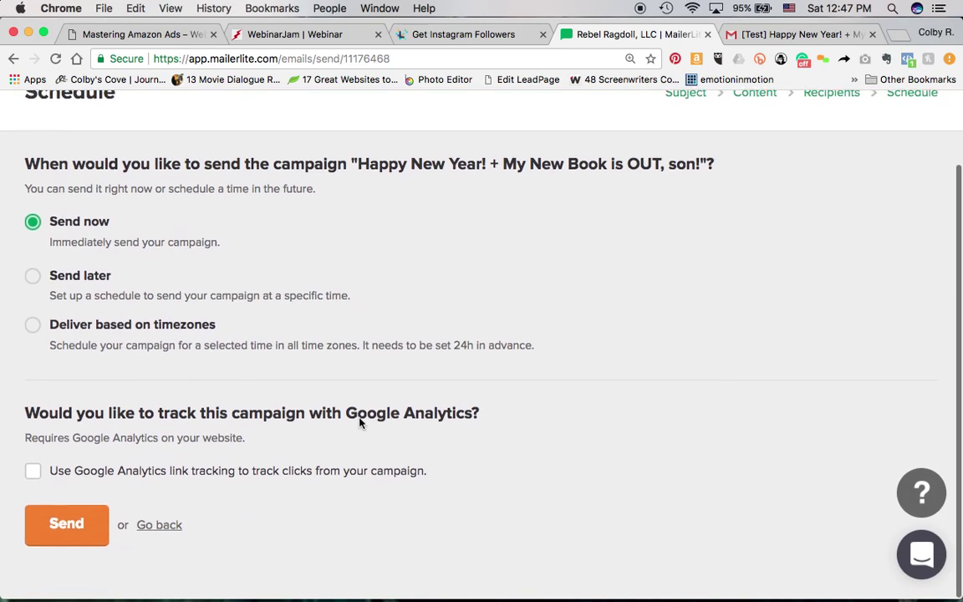
- Turn on Google Analytics link tracking for the campaign and turn it off again
{"action": "left_click", "coordinate": [34, 476]}
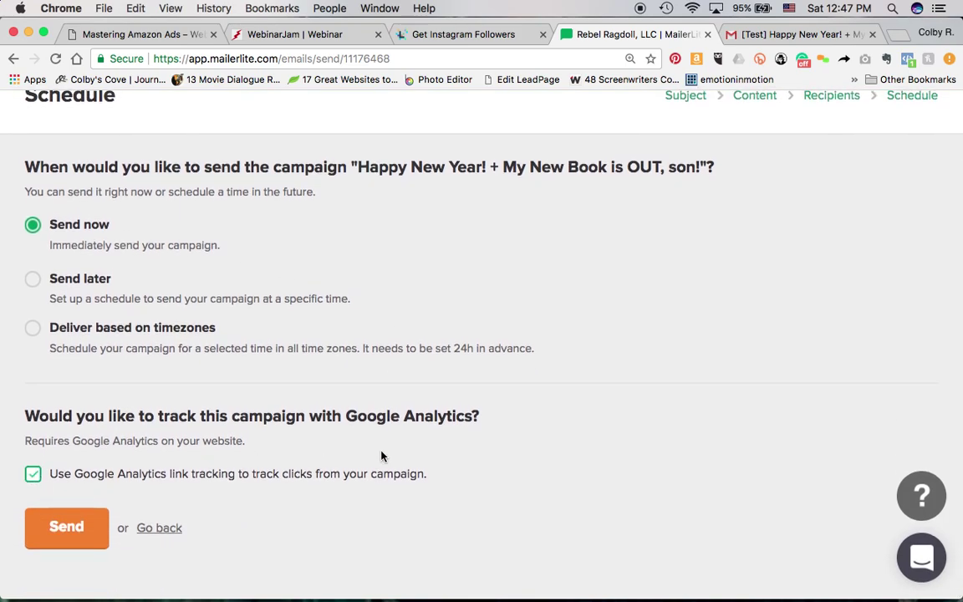
{"action": "left_click", "coordinate": [33, 475]}
- Leave the schedule page to check the sent, draft and outbox campaign lists, and return to the account dashboard
{"action": "scroll", "coordinate": [552, 327], "scroll_direction": "up", "scroll_amount": 2}
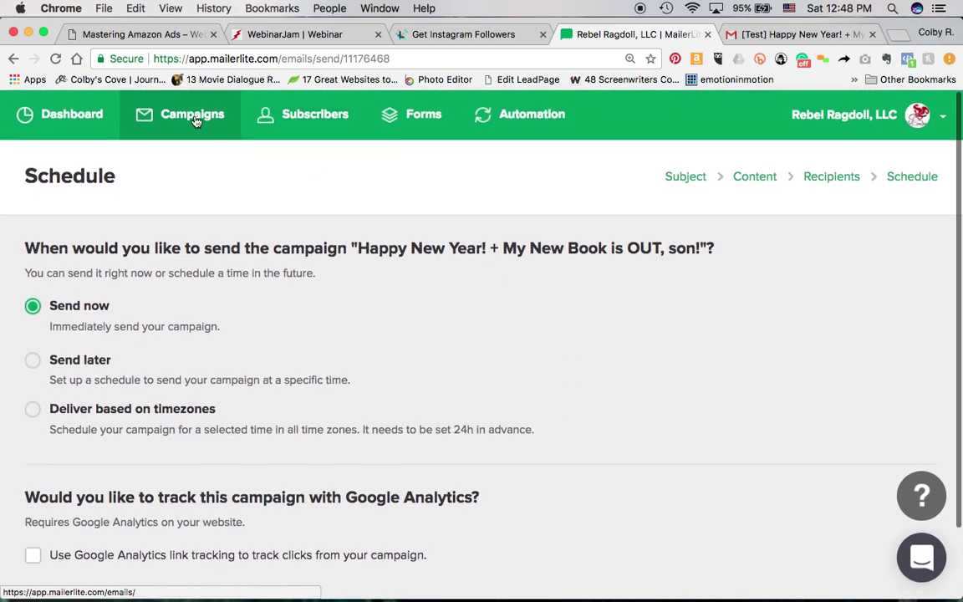
{"action": "left_click", "coordinate": [194, 120]}
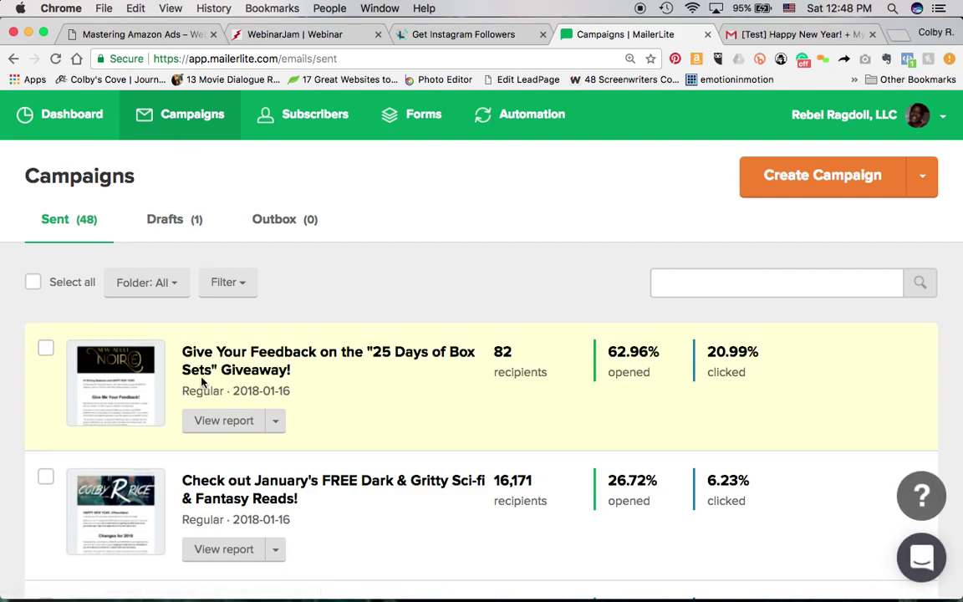
{"action": "left_click", "coordinate": [208, 220]}
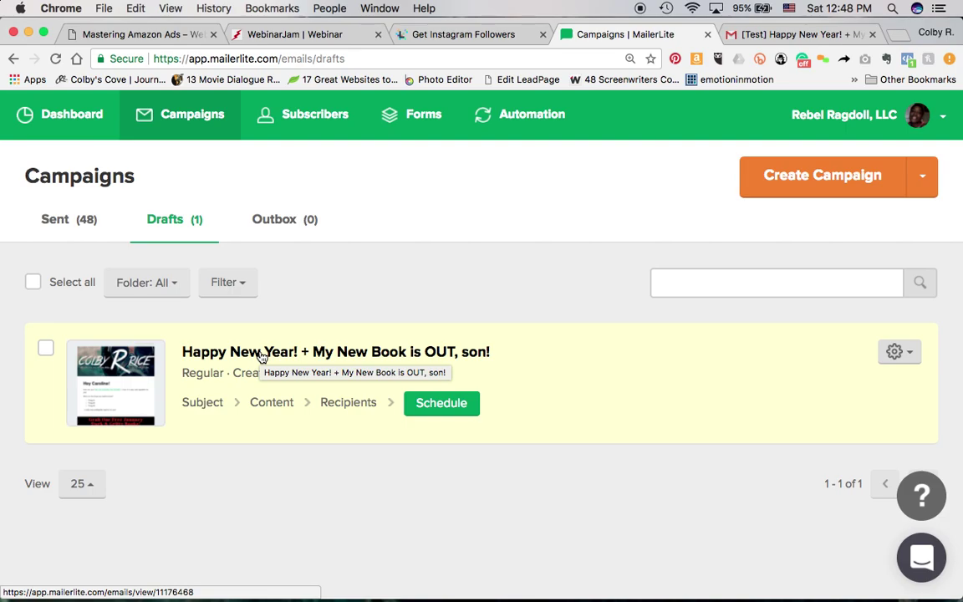
{"action": "left_click", "coordinate": [302, 220]}
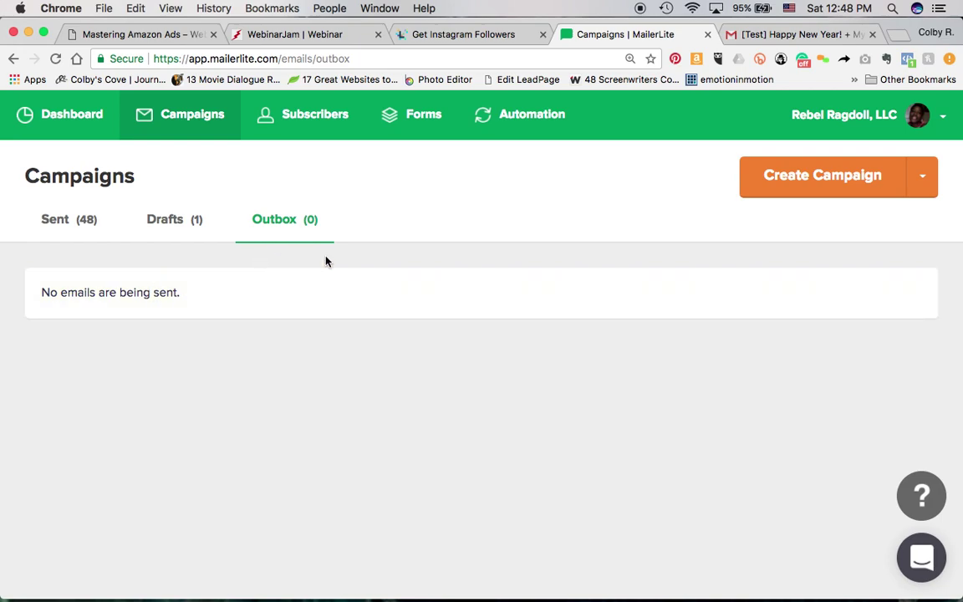
{"action": "left_click", "coordinate": [178, 227]}
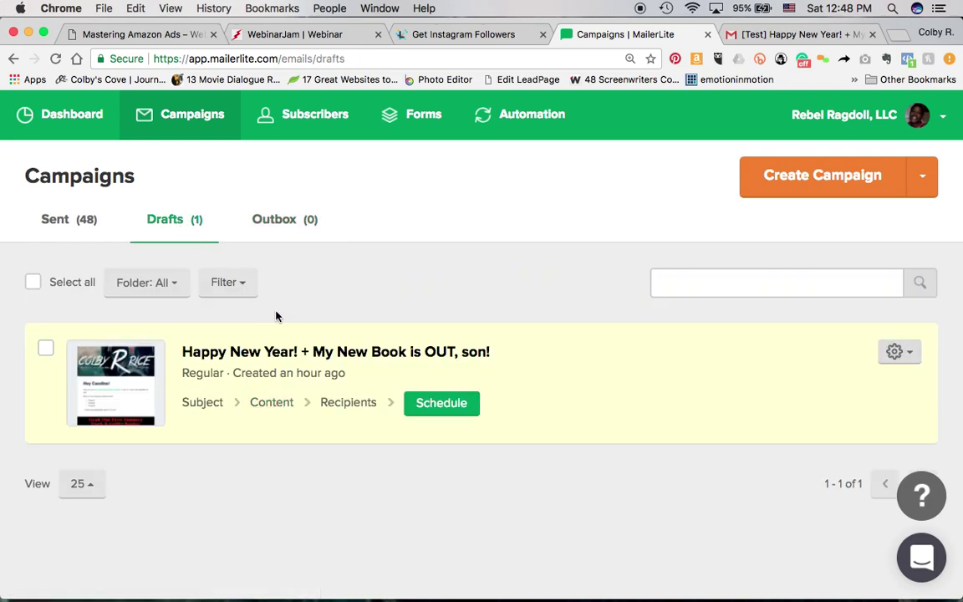
{"action": "left_click", "coordinate": [297, 220]}
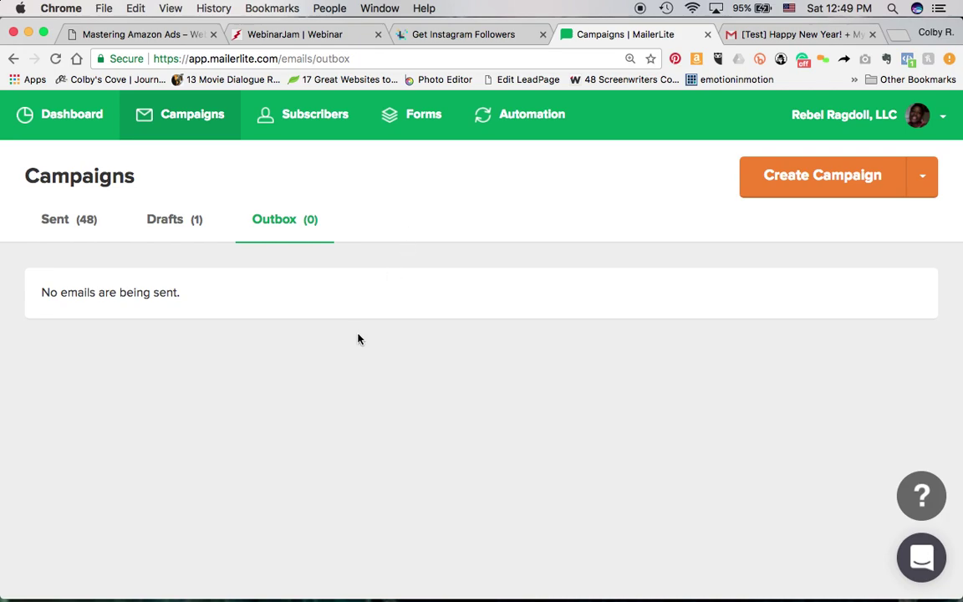
{"action": "left_click", "coordinate": [106, 117]}
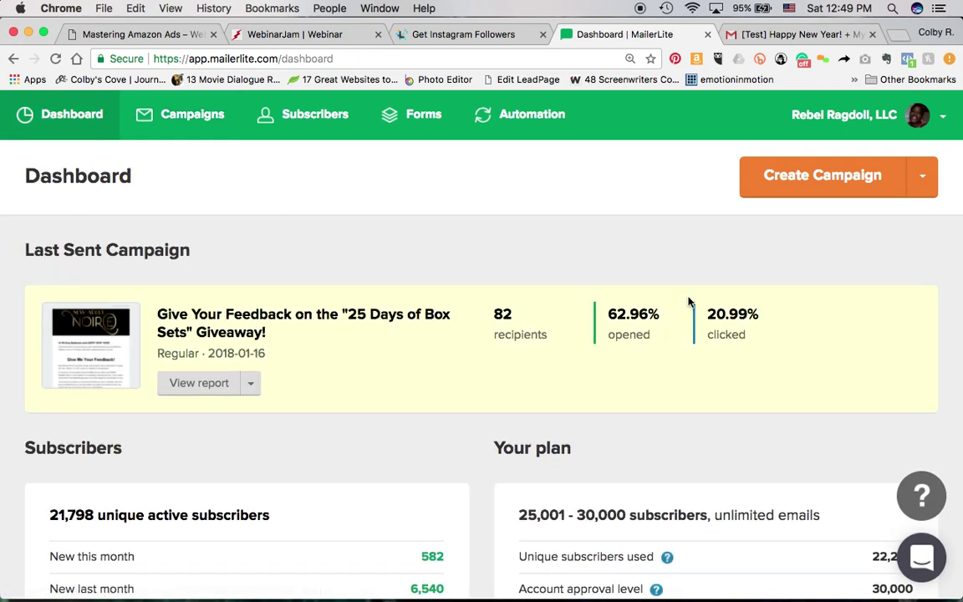